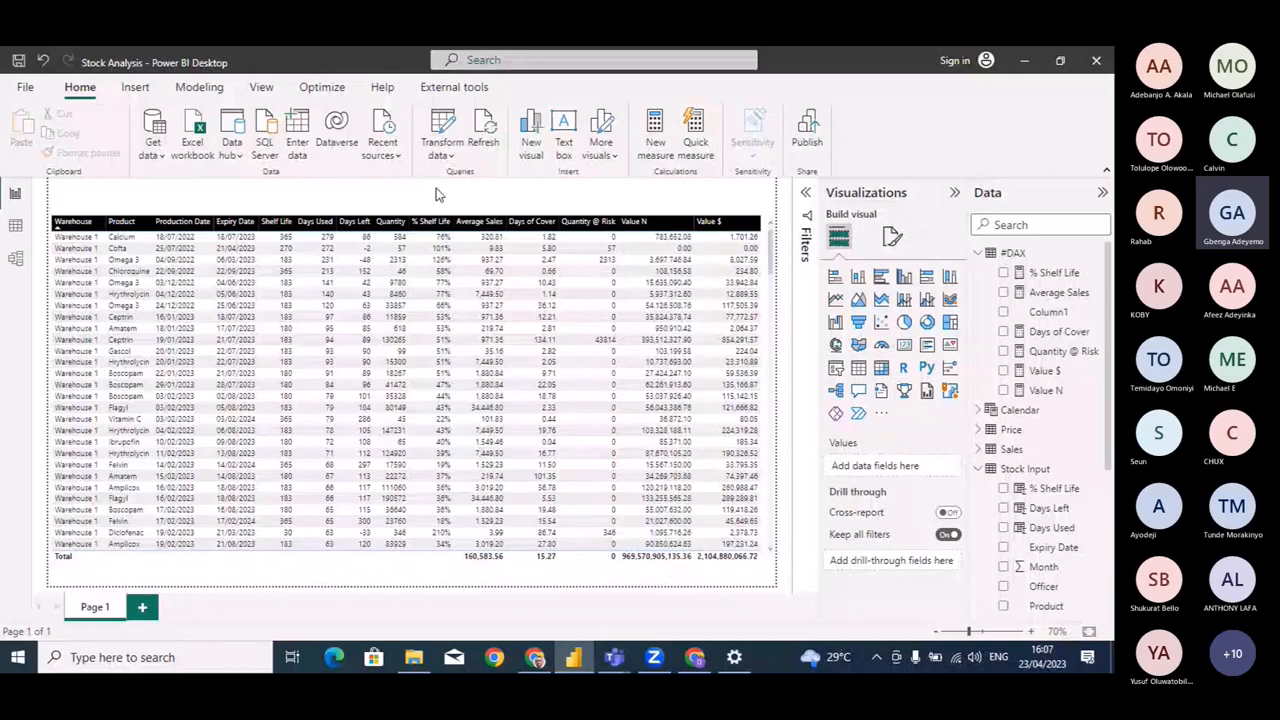
Switch to the Logistics folder, open the Stock Data workbook in Excel and maximize its window.
key(alt+Tab)
double_click(238, 172)
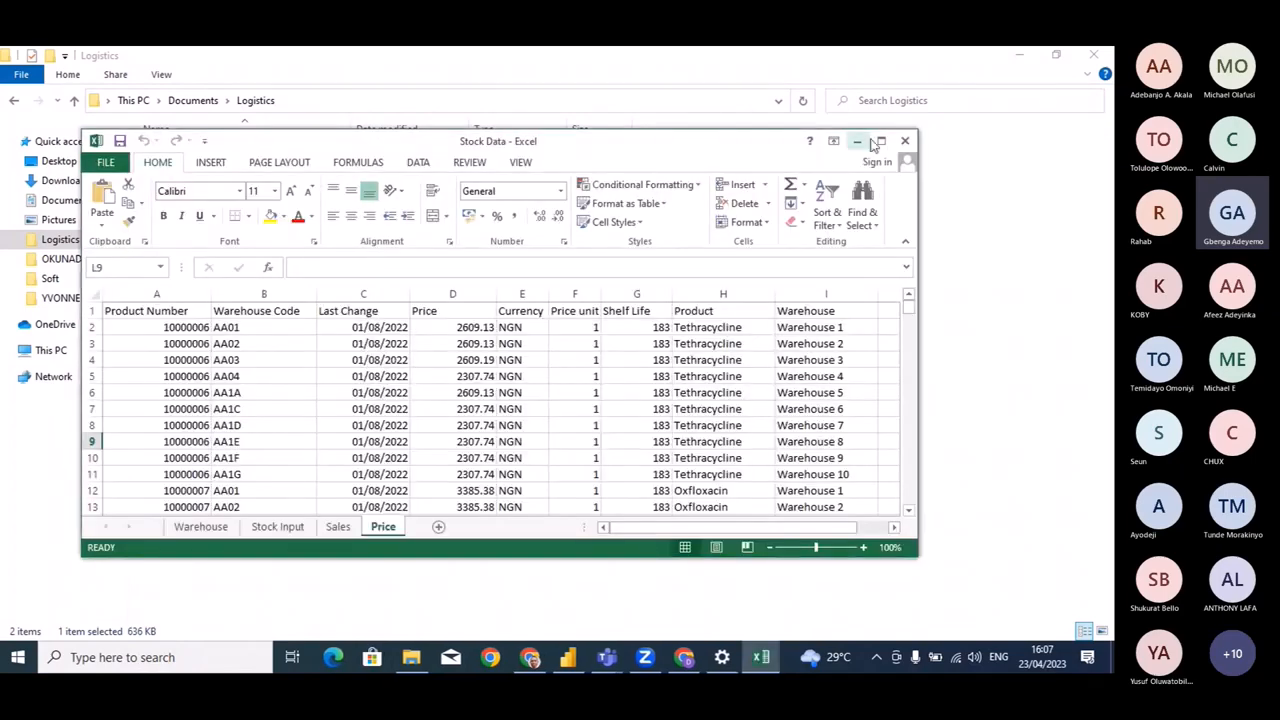
click(881, 140)
key(Down)
key(Down)
key(Down)
key(Down)
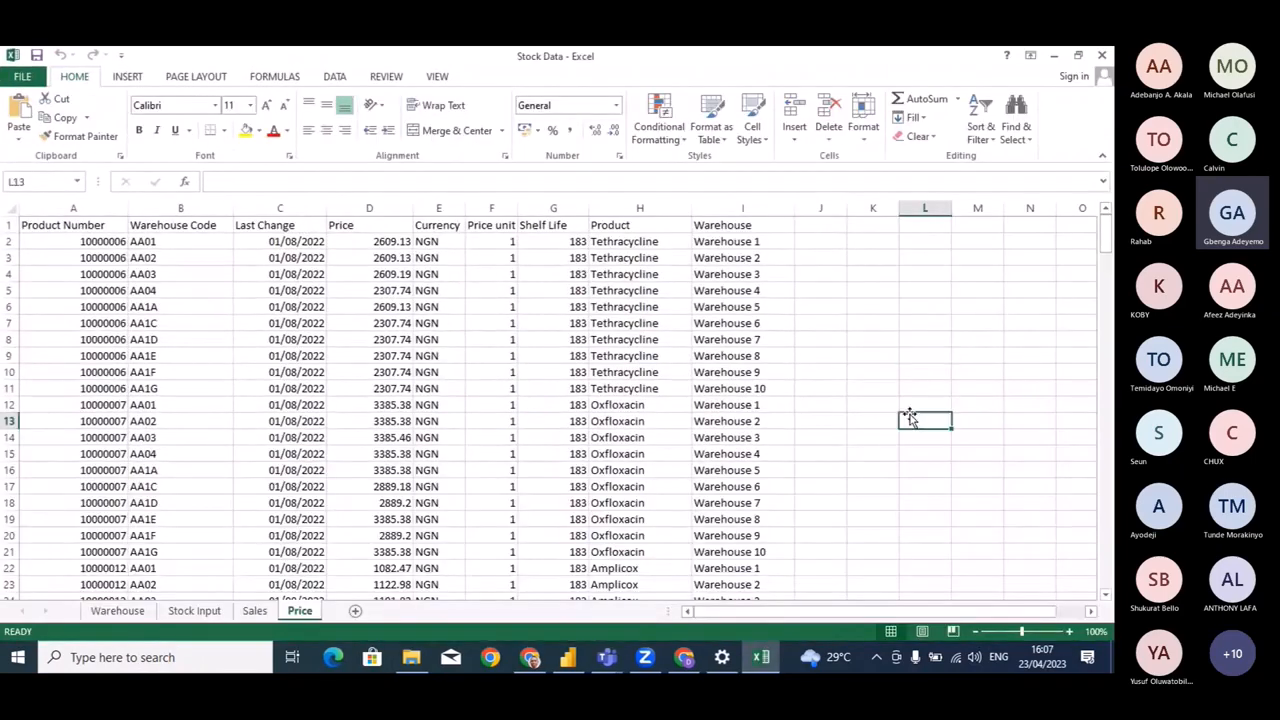
mouse_move(1105, 236)
mouse_down()
mouse_move(1107, 443)
mouse_move(1105, 236)
mouse_up()
click(902, 310)
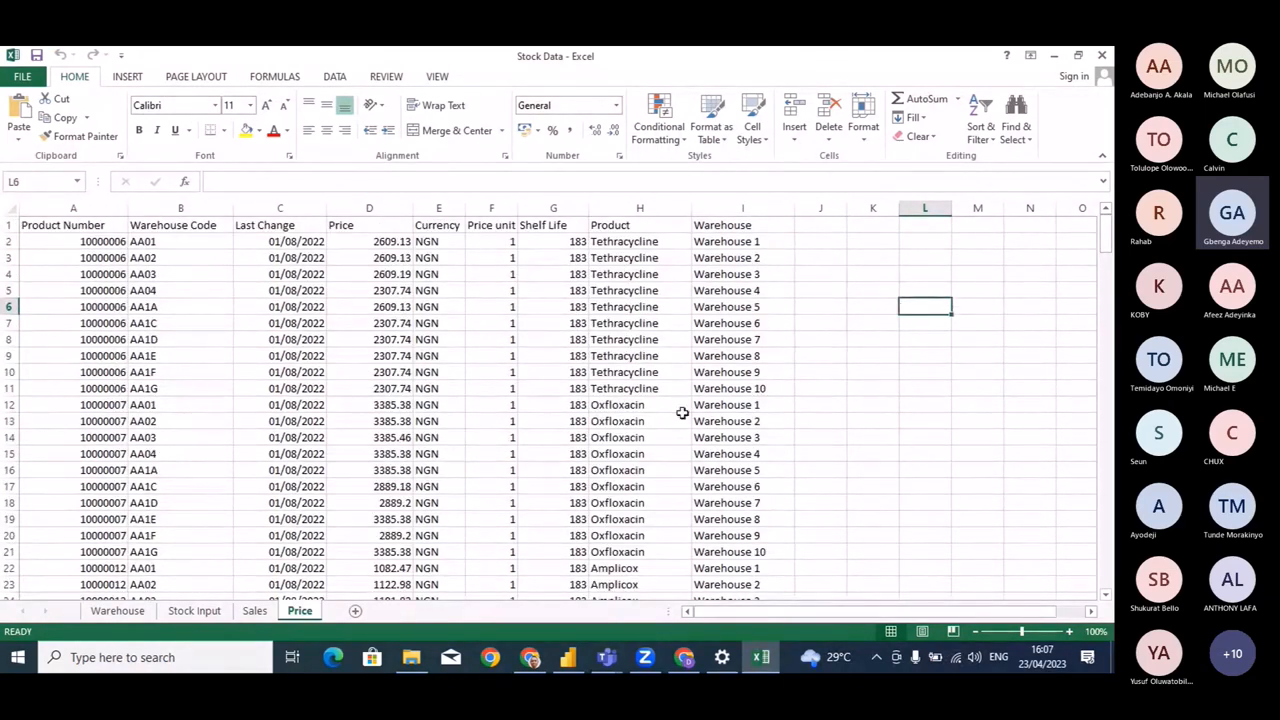
Examine the plant codes and matching warehouse names on the Warehouse sheet.
click(117, 610)
click(275, 452)
click(396, 418)
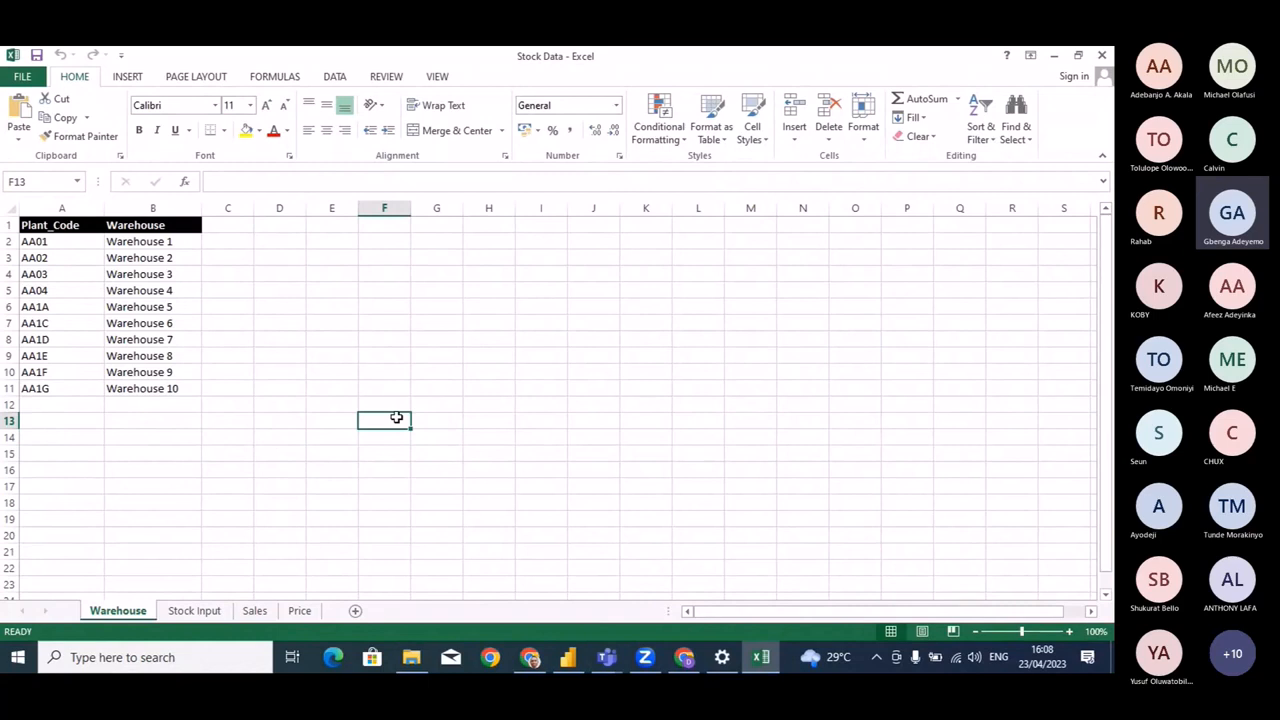
click(120, 467)
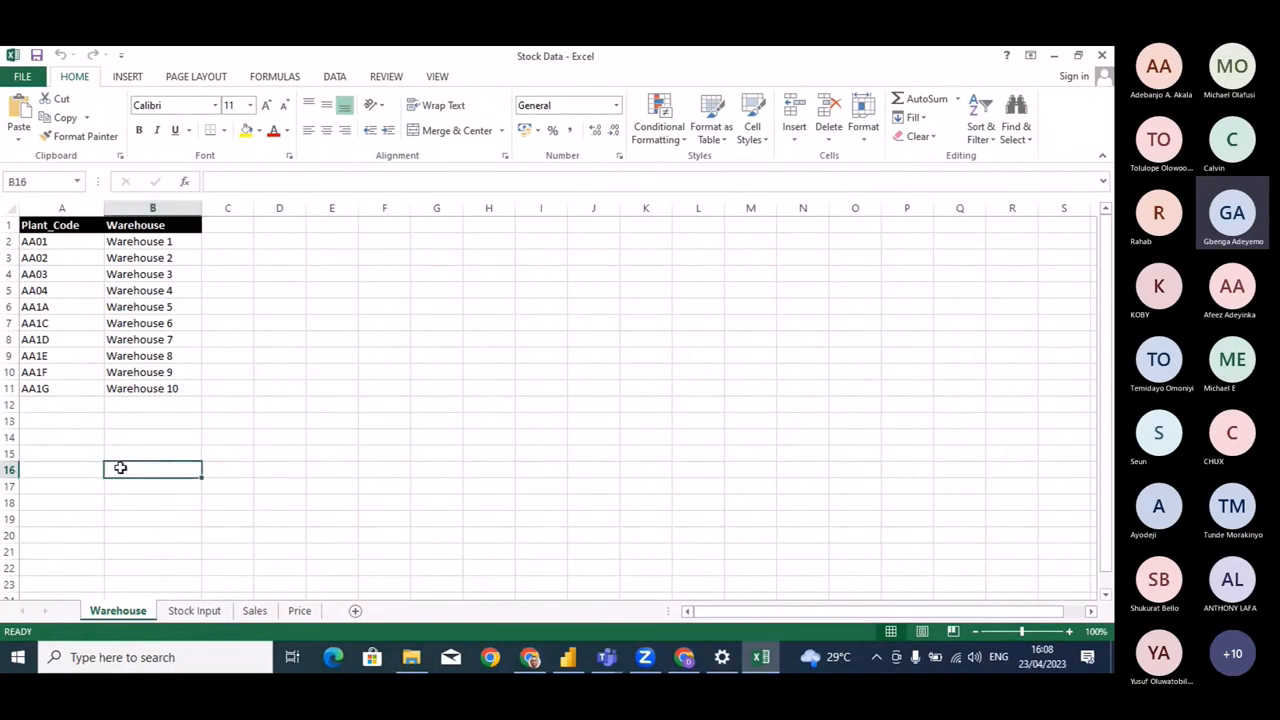
click(218, 466)
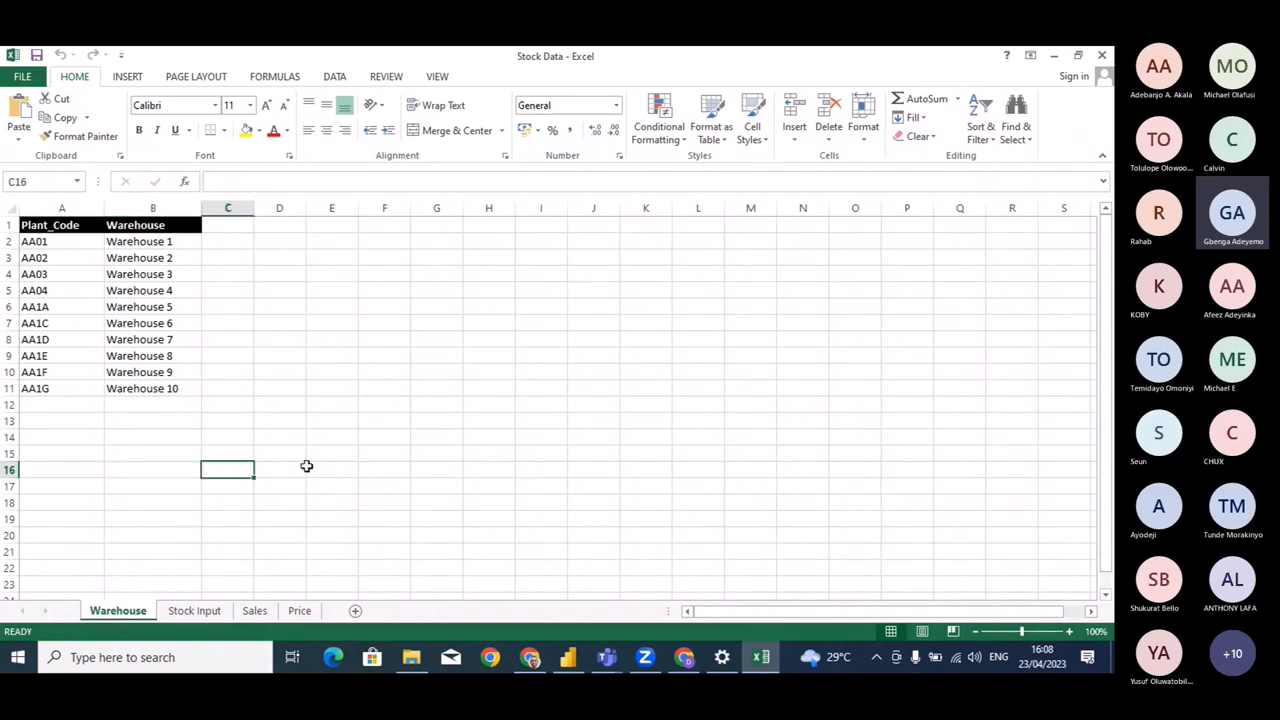
click(308, 470)
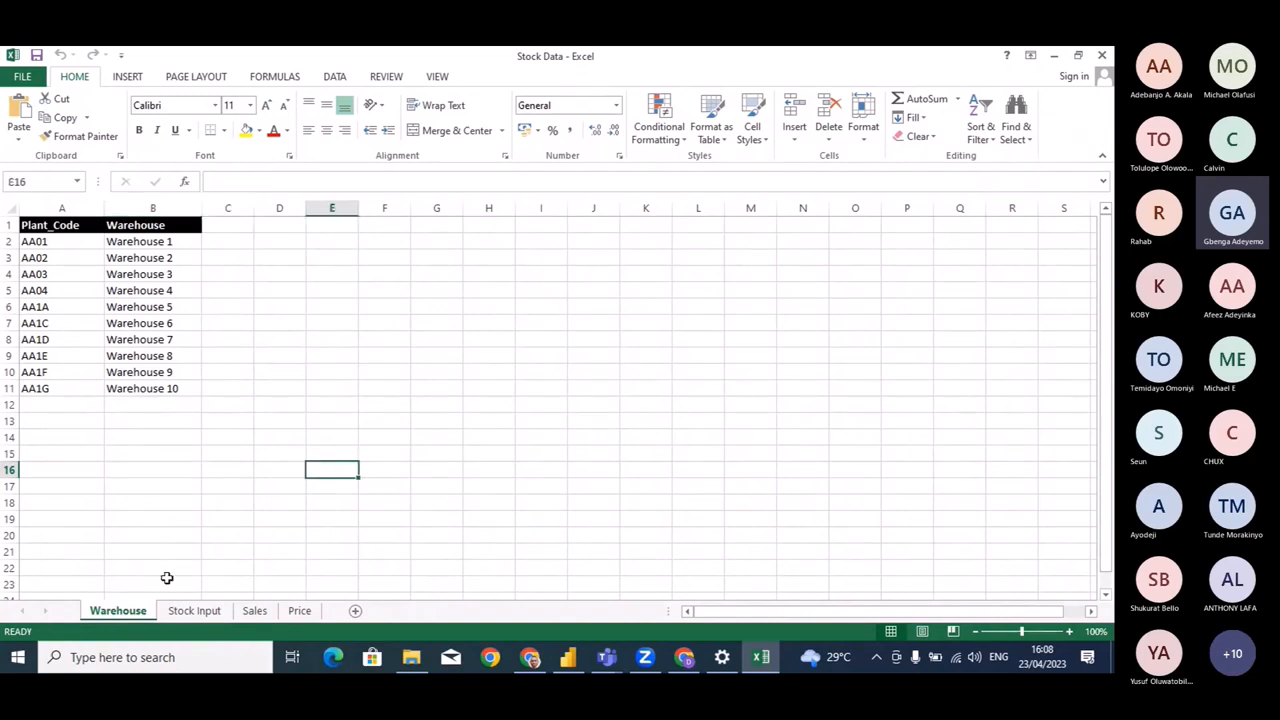
Examine the weekly stock records and their column layout on the Stock Input sheet.
click(182, 614)
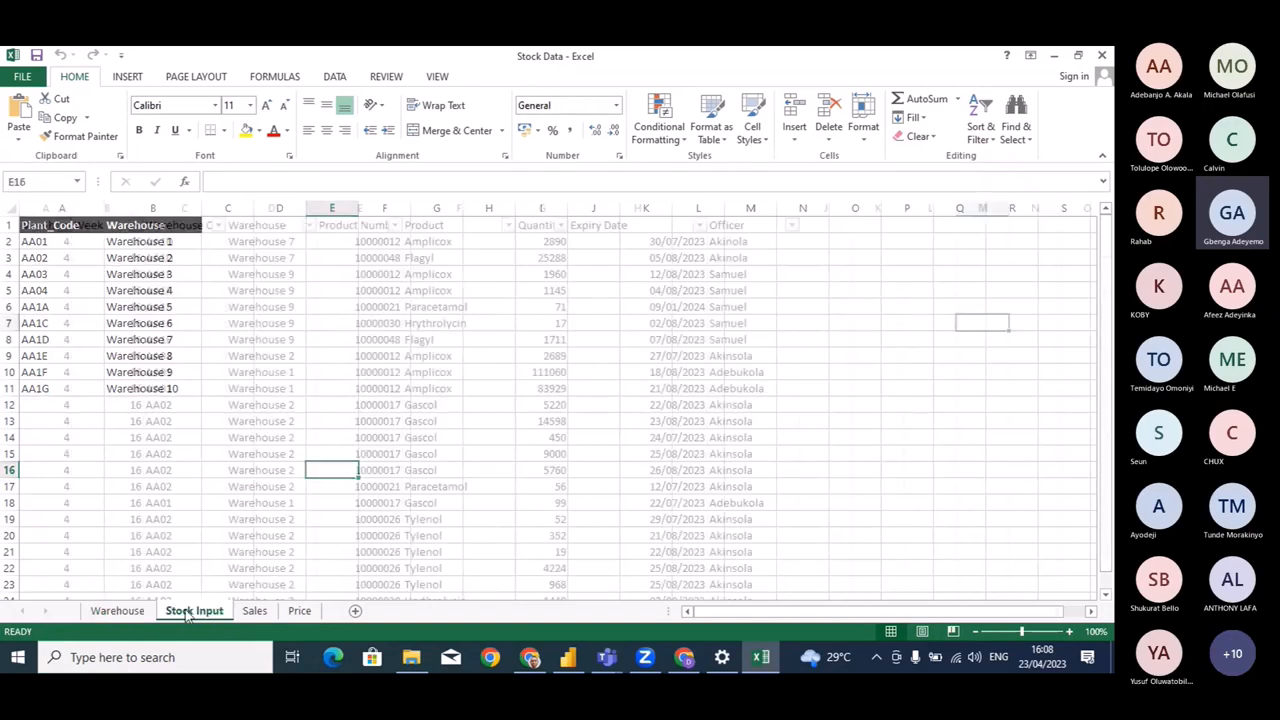
click(923, 396)
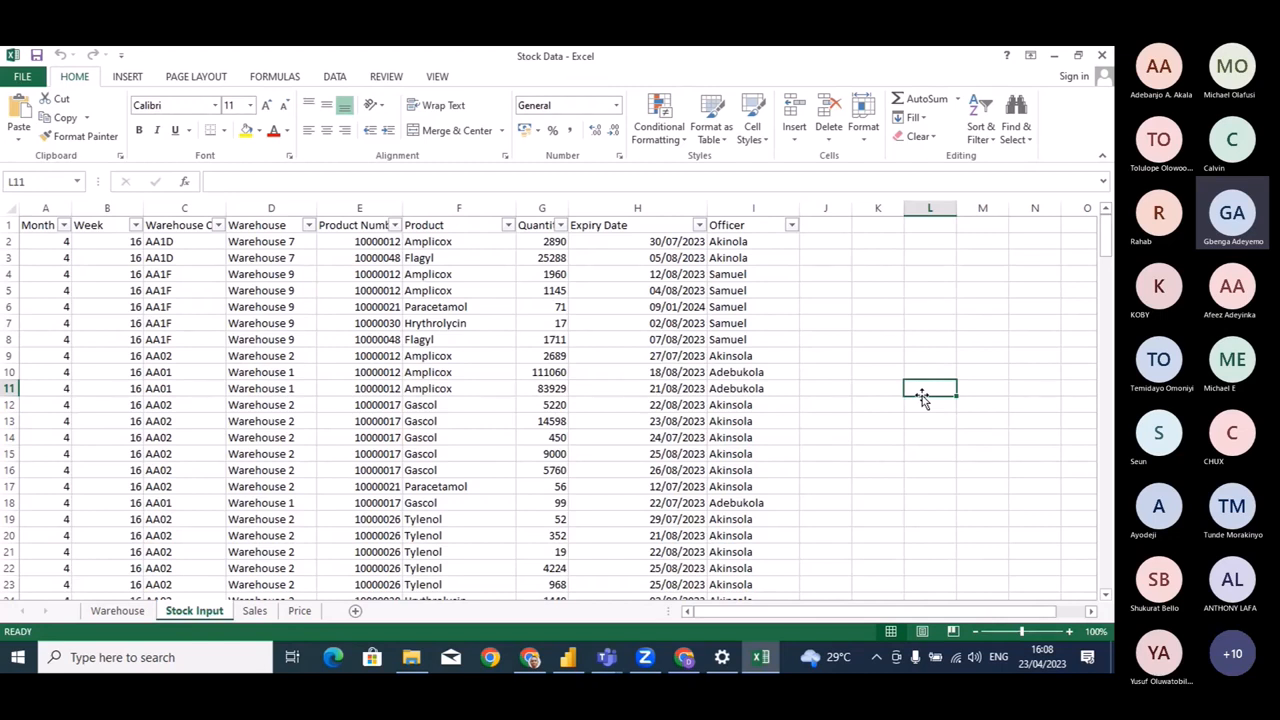
click(917, 354)
click(940, 385)
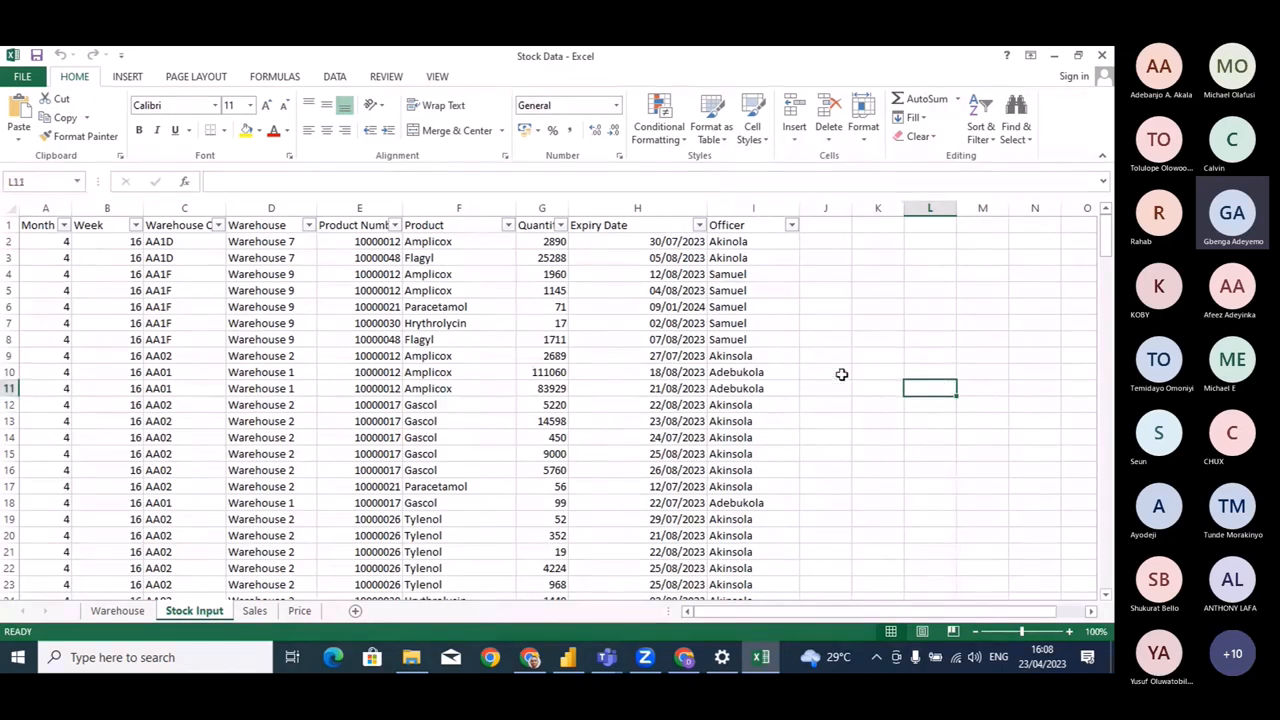
click(933, 343)
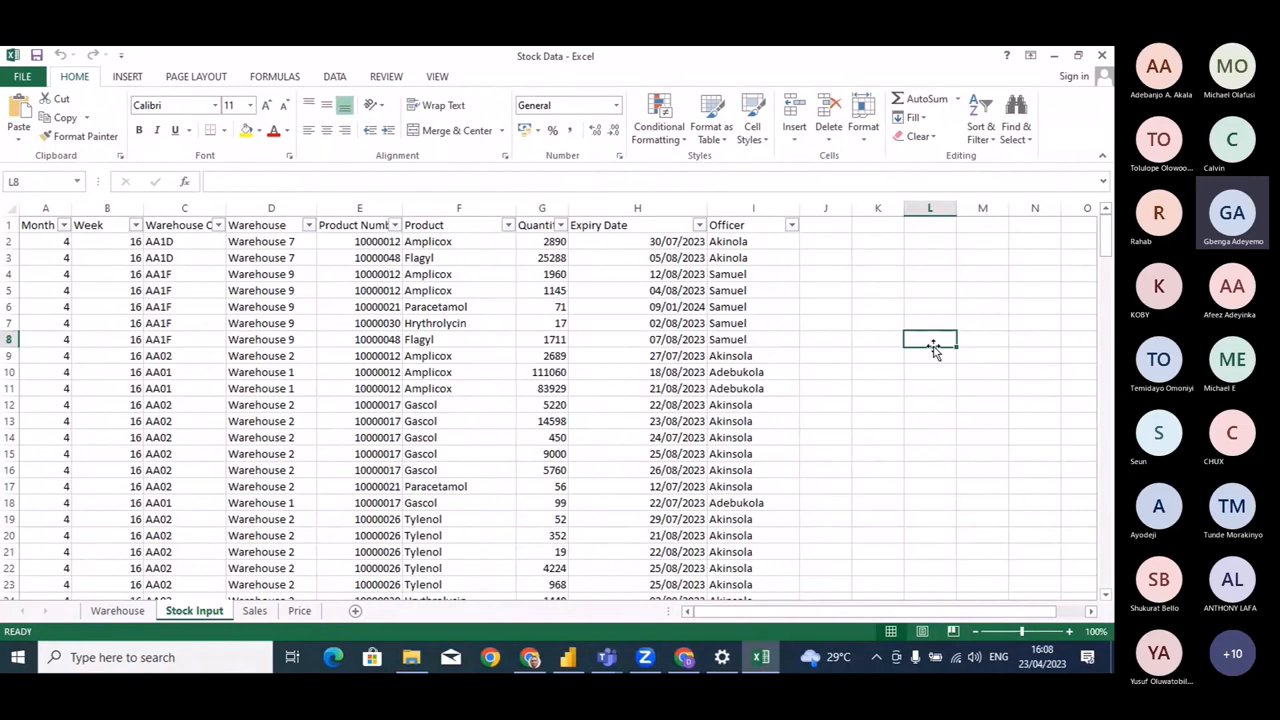
click(885, 338)
click(947, 338)
click(930, 358)
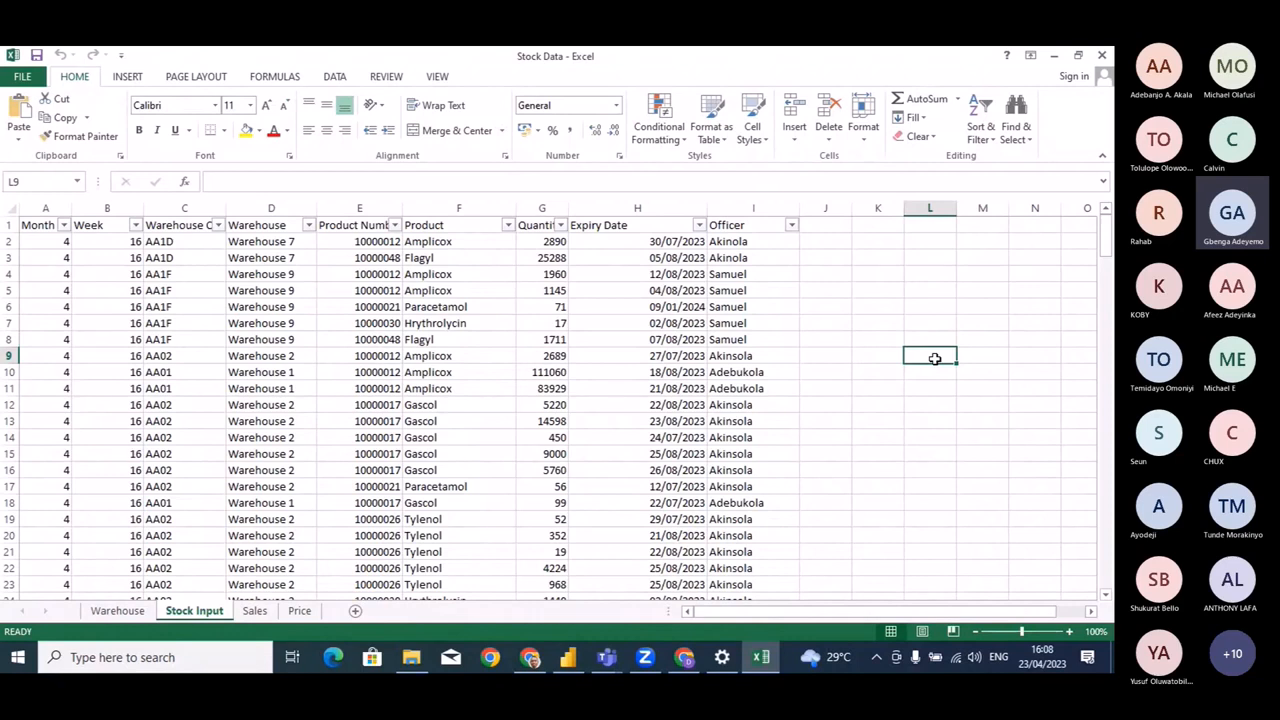
Widen the Warehouse Code, Product Number, Product and Quantity columns on the Stock Input sheet so their headers fit.
double_click(240, 217)
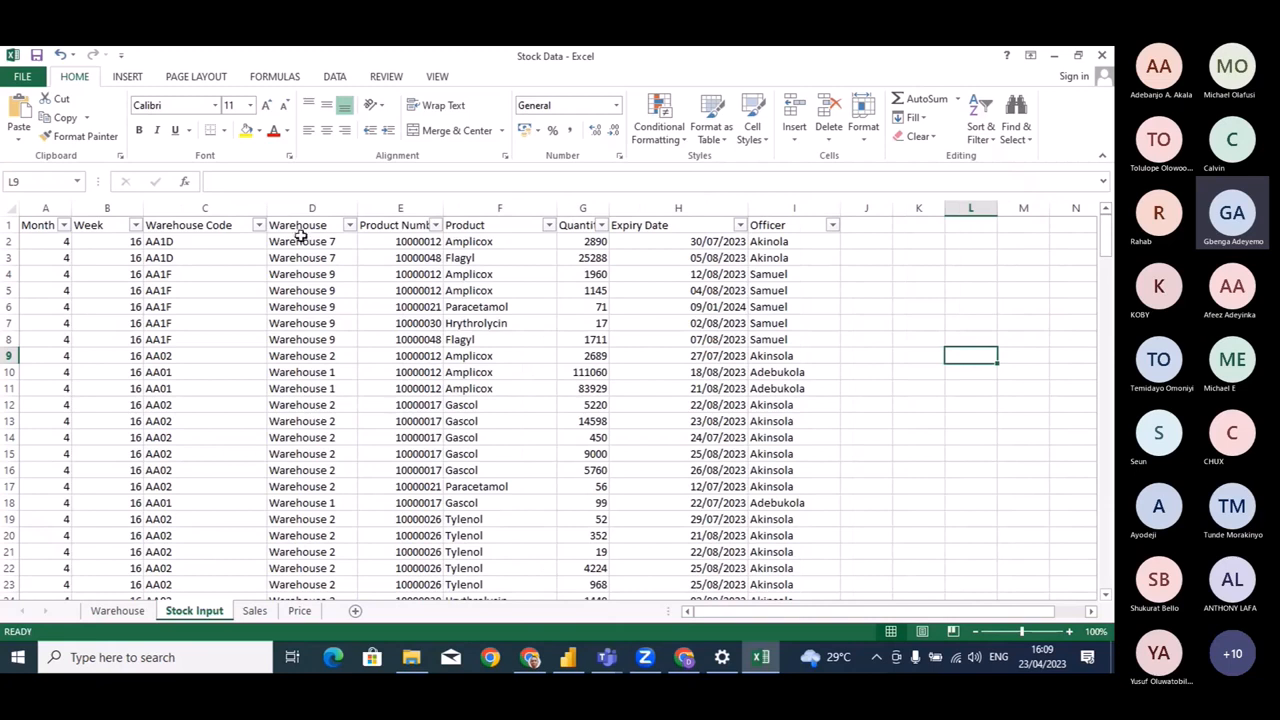
click(350, 290)
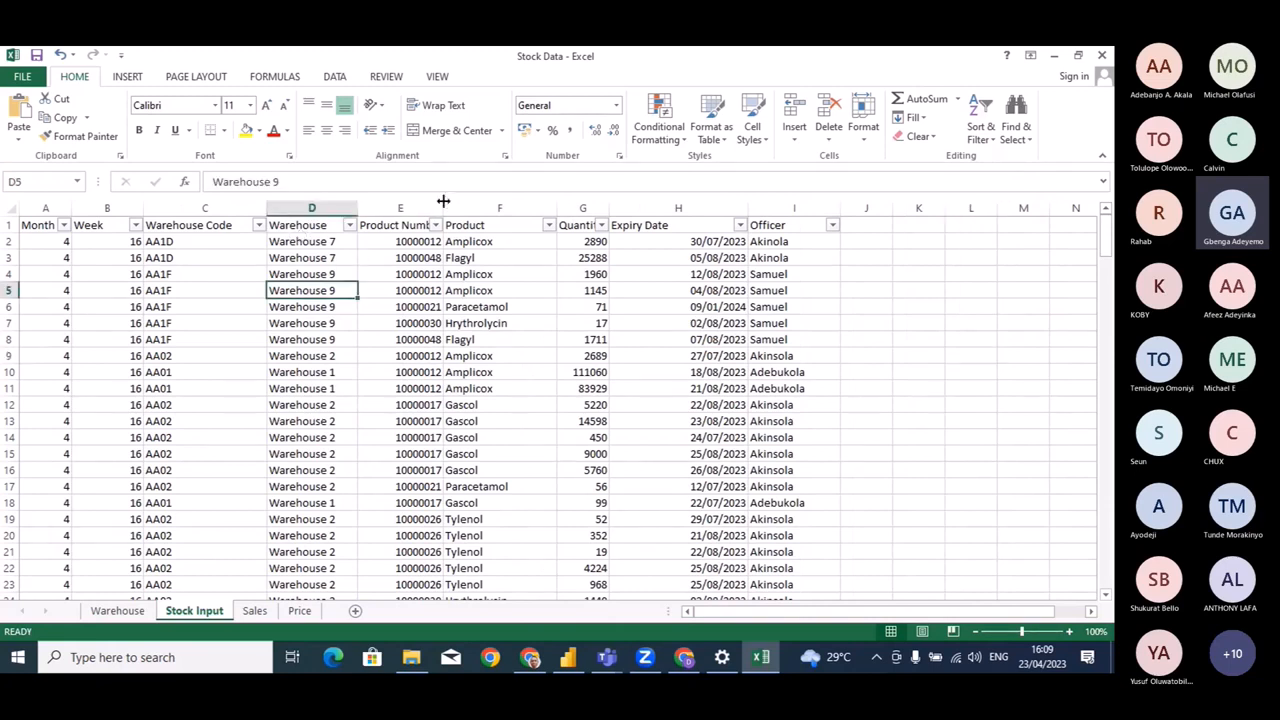
drag(443, 200, 468, 200)
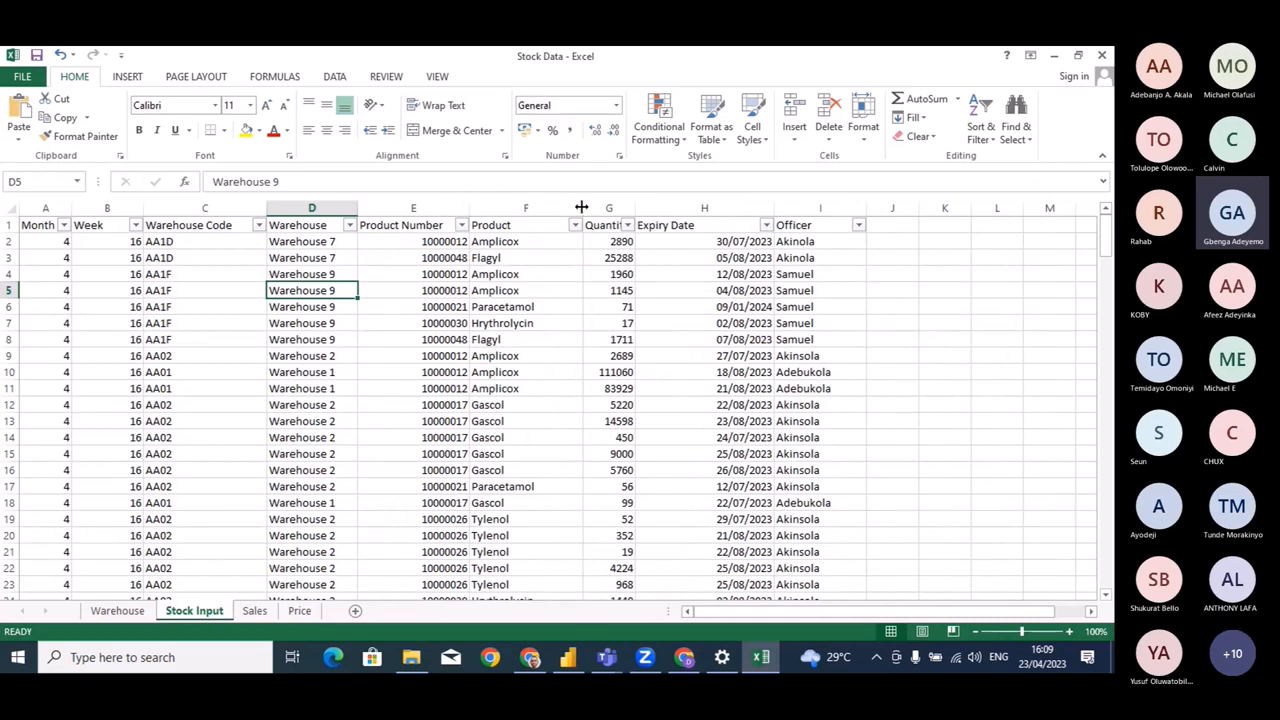
drag(581, 207, 670, 207)
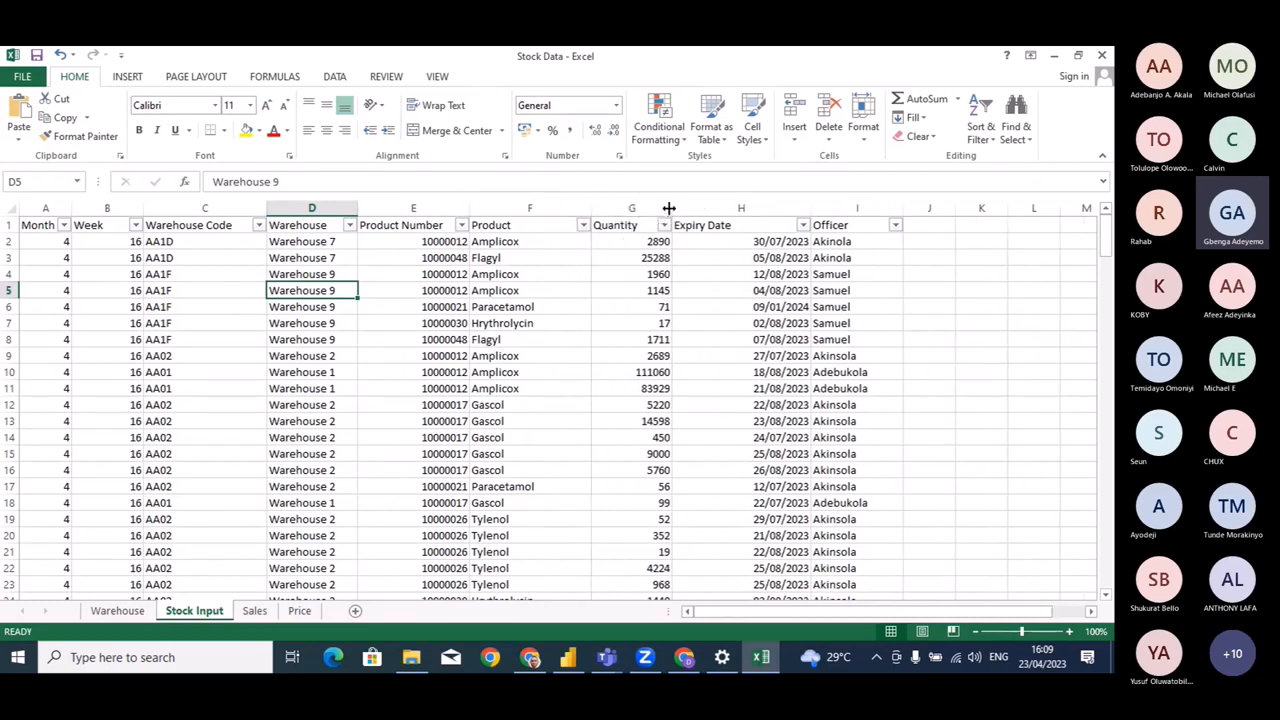
Review the Quantity, Expiry Date, Officer and Week columns of the stock records.
click(630, 226)
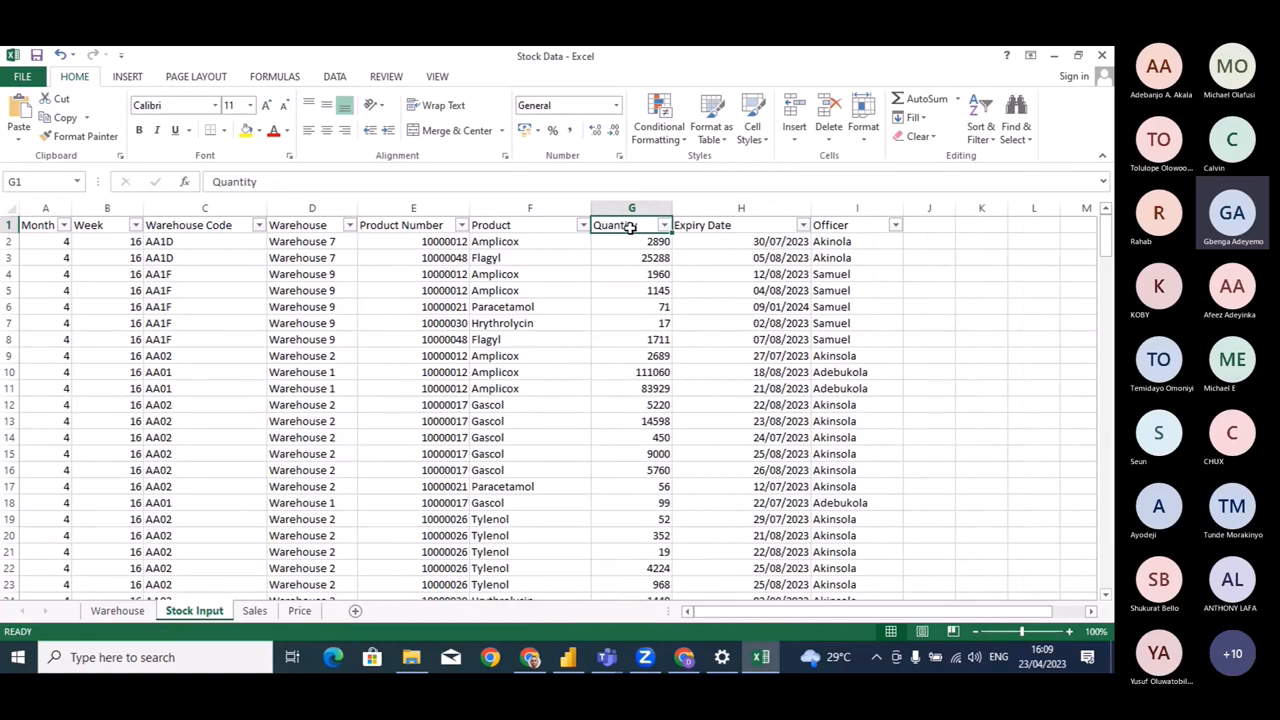
click(1016, 320)
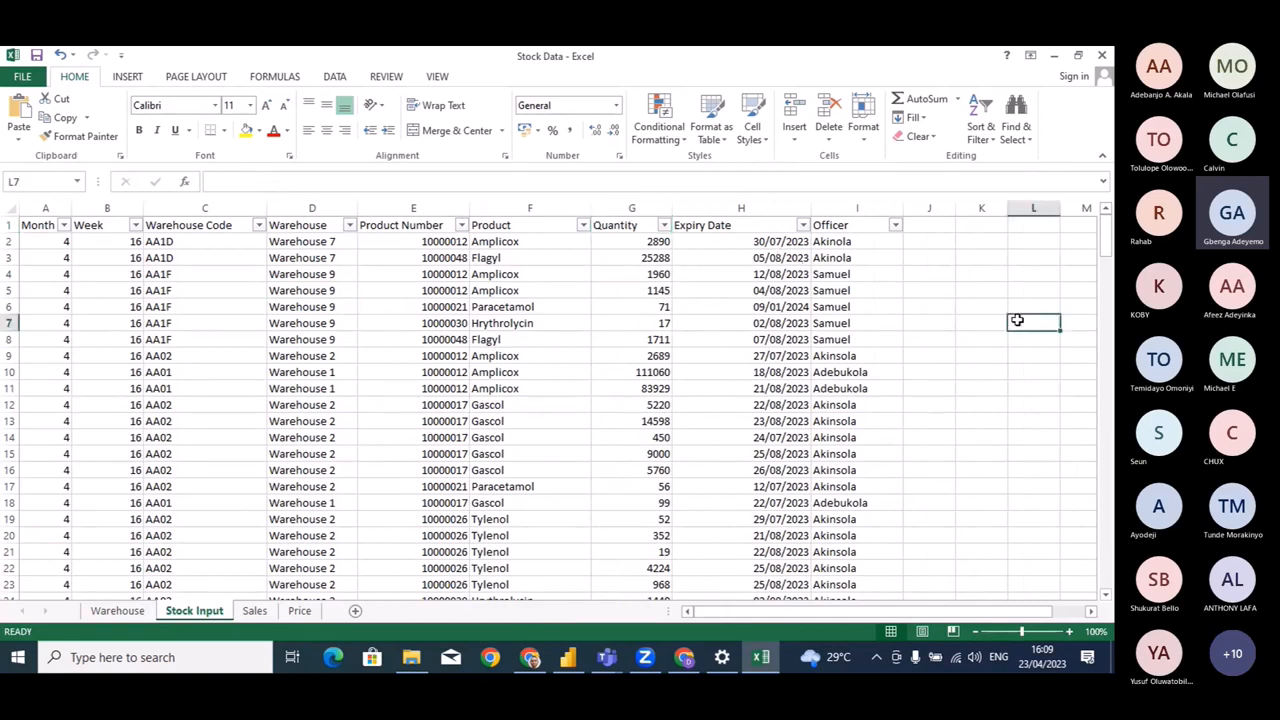
click(700, 256)
click(734, 242)
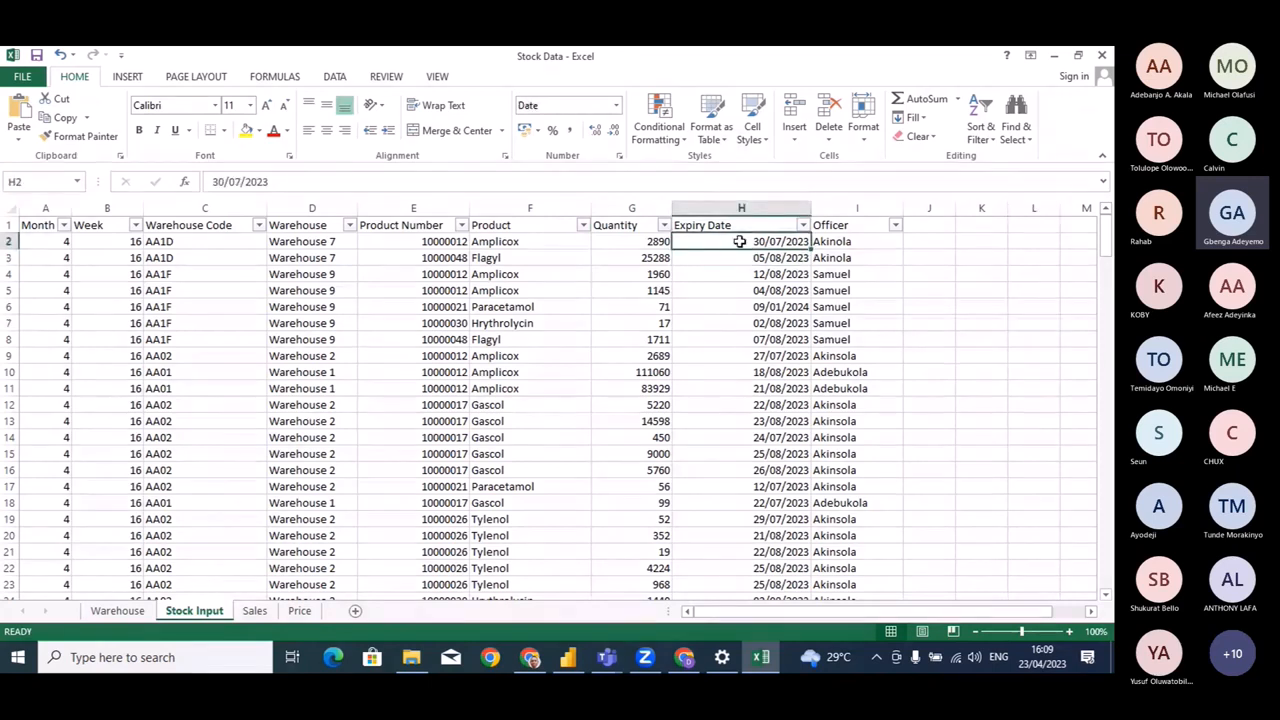
click(843, 243)
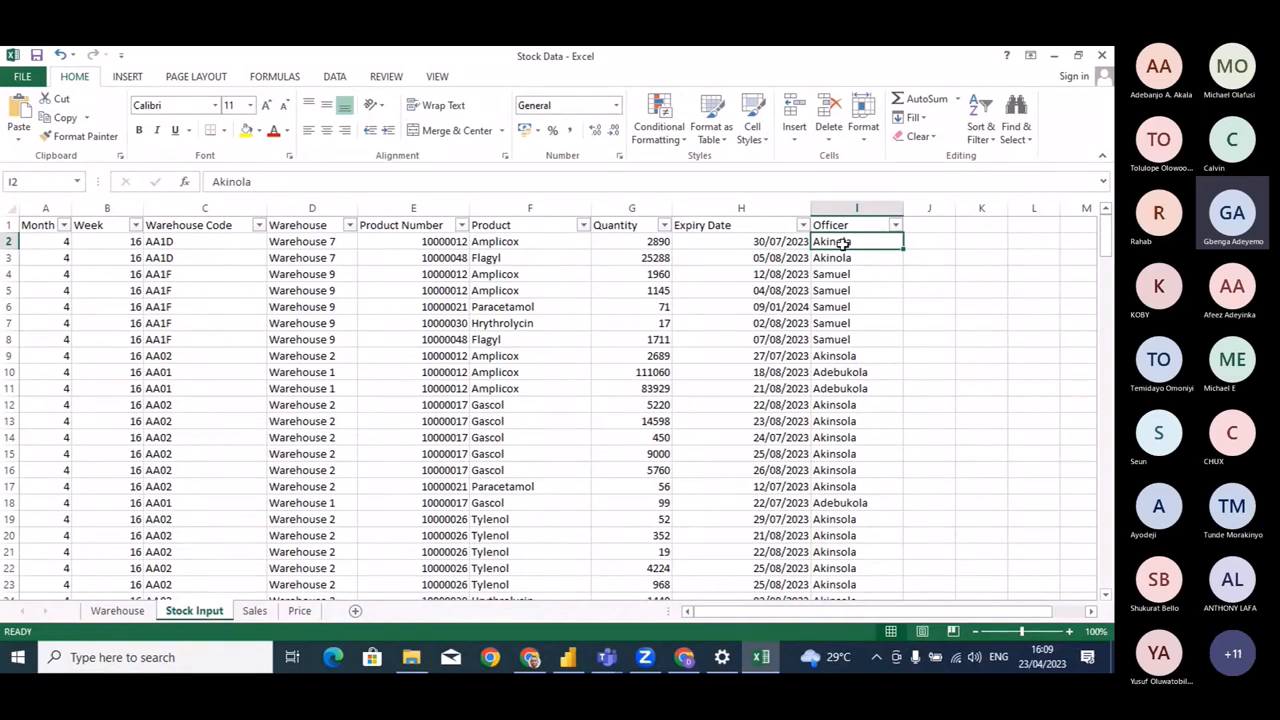
click(74, 340)
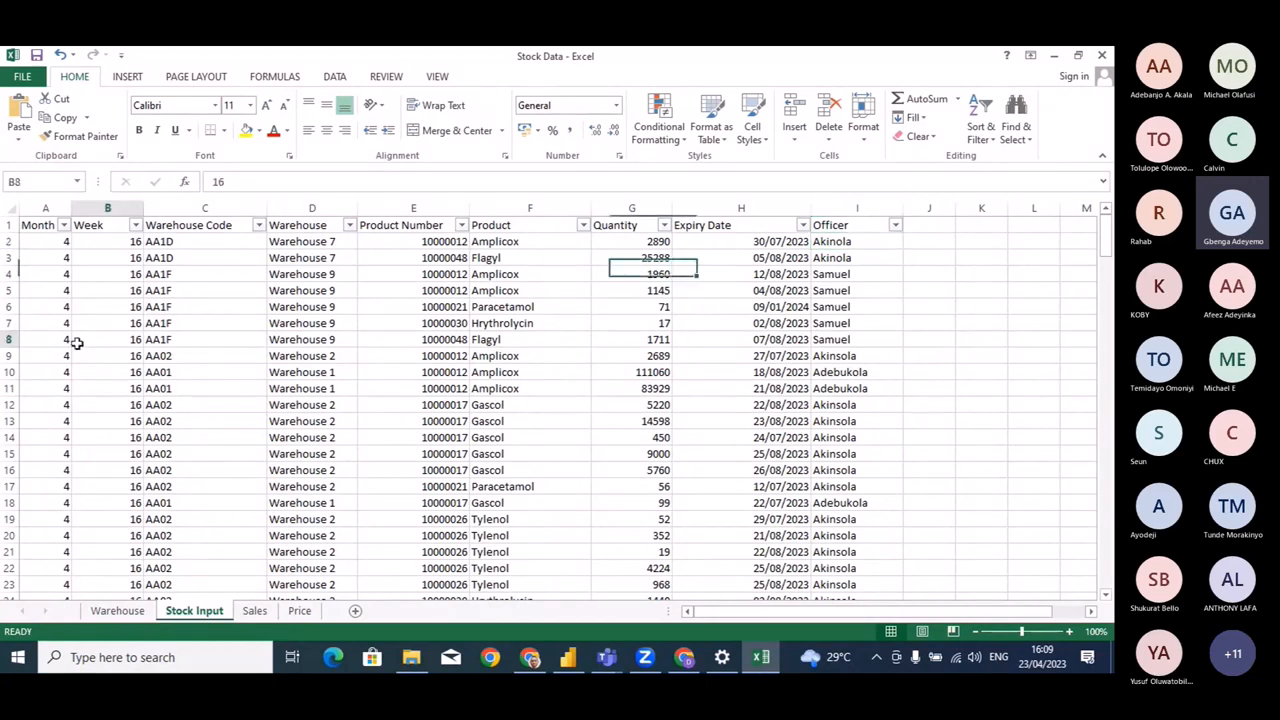
click(116, 307)
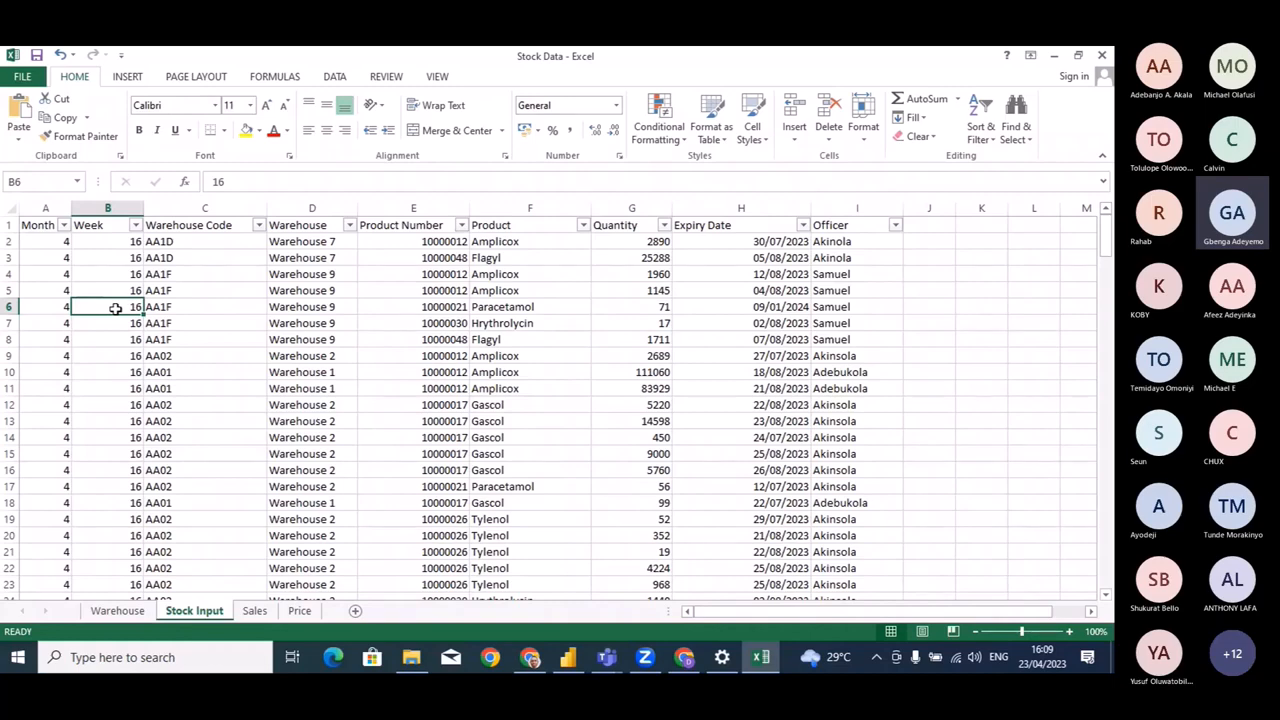
Go to the Sales sheet and widen its Product Number column so the full header fits.
click(254, 610)
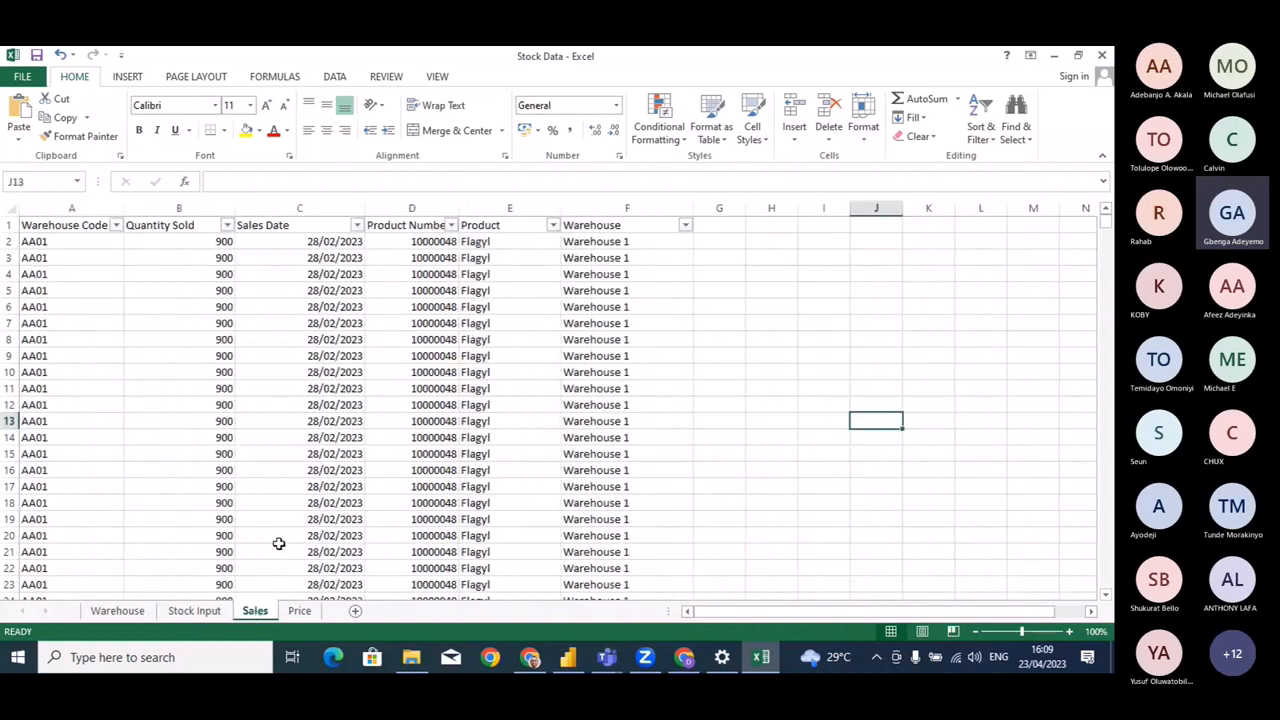
click(806, 356)
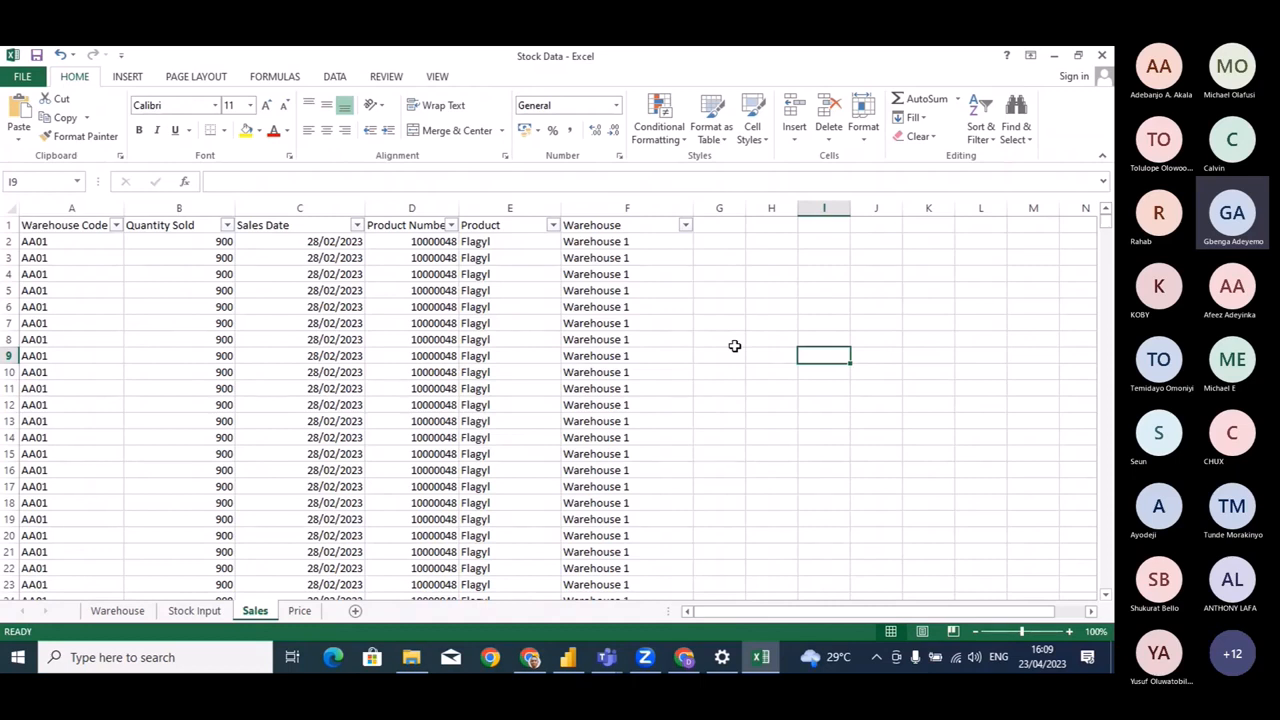
drag(458, 208, 479, 208)
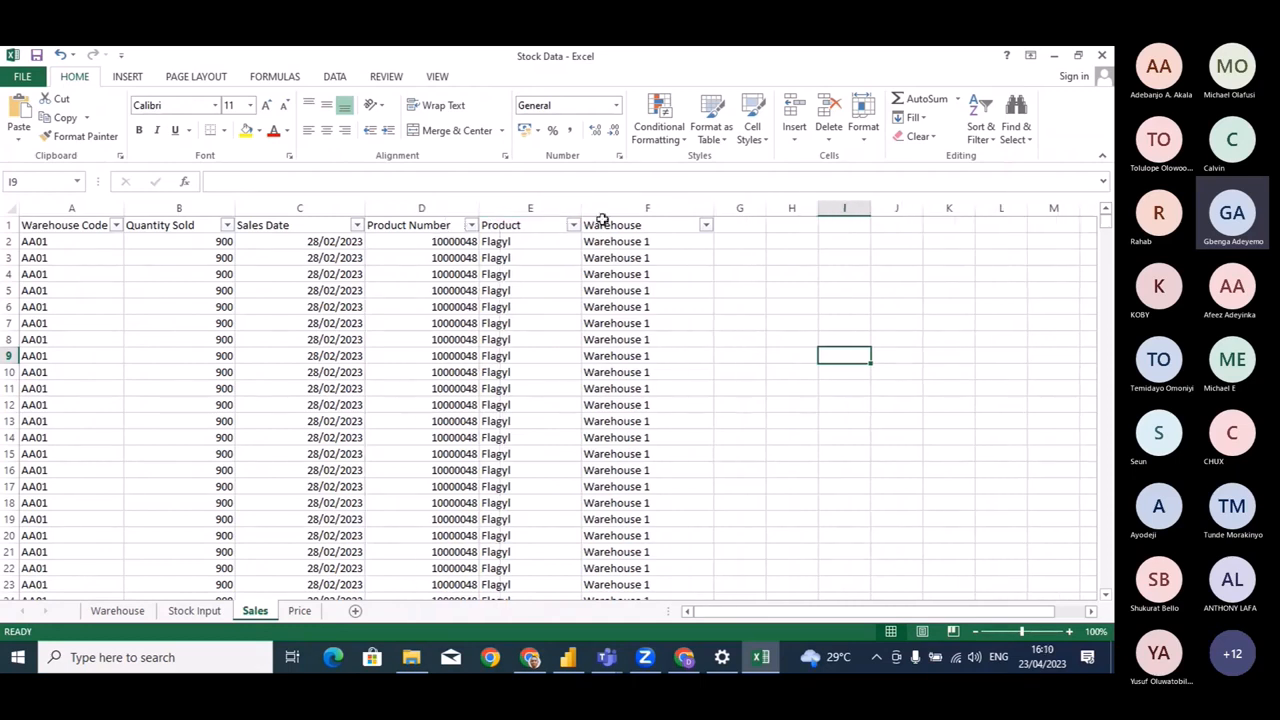
click(696, 227)
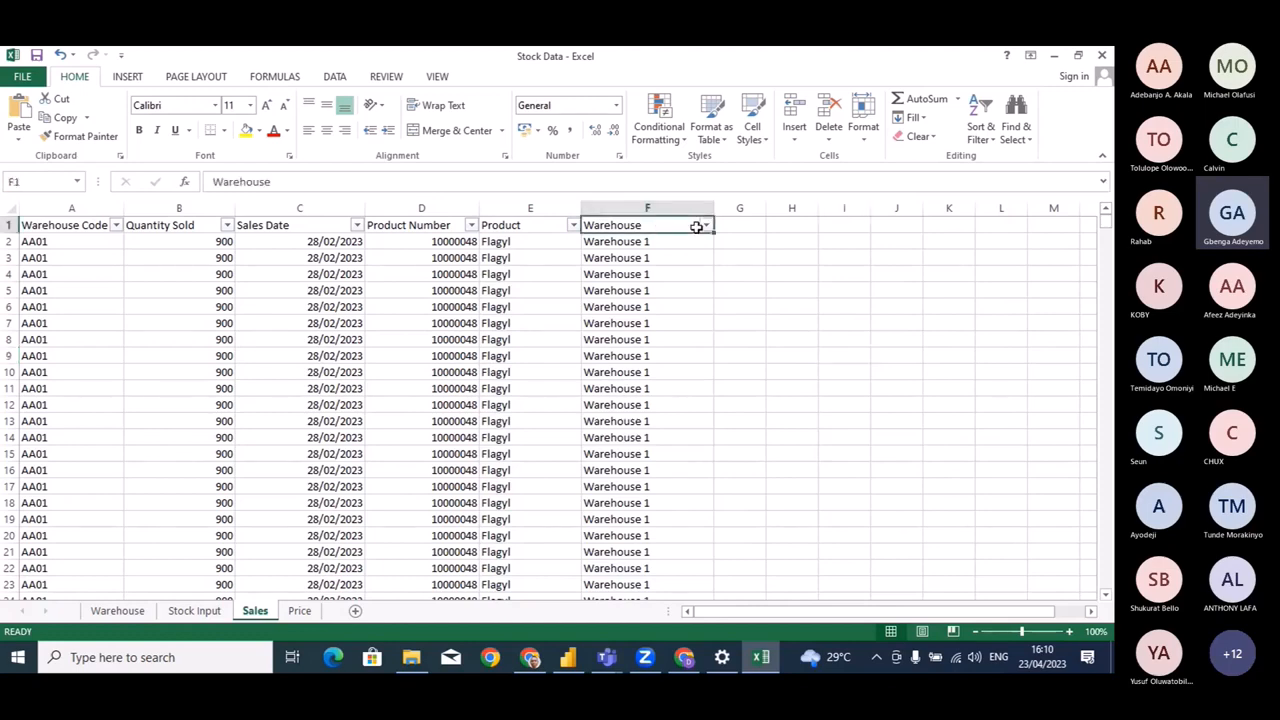
click(755, 243)
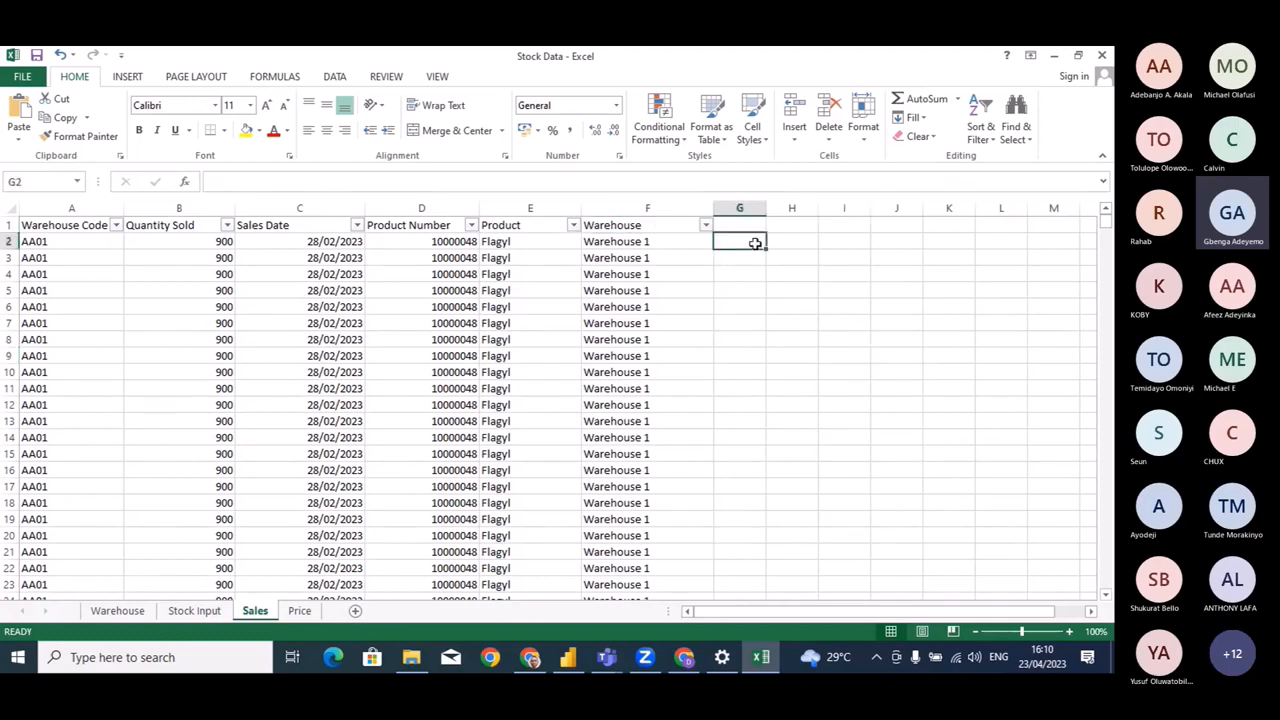
Examine the price, currency and shelf life records on the Price sheet.
click(299, 610)
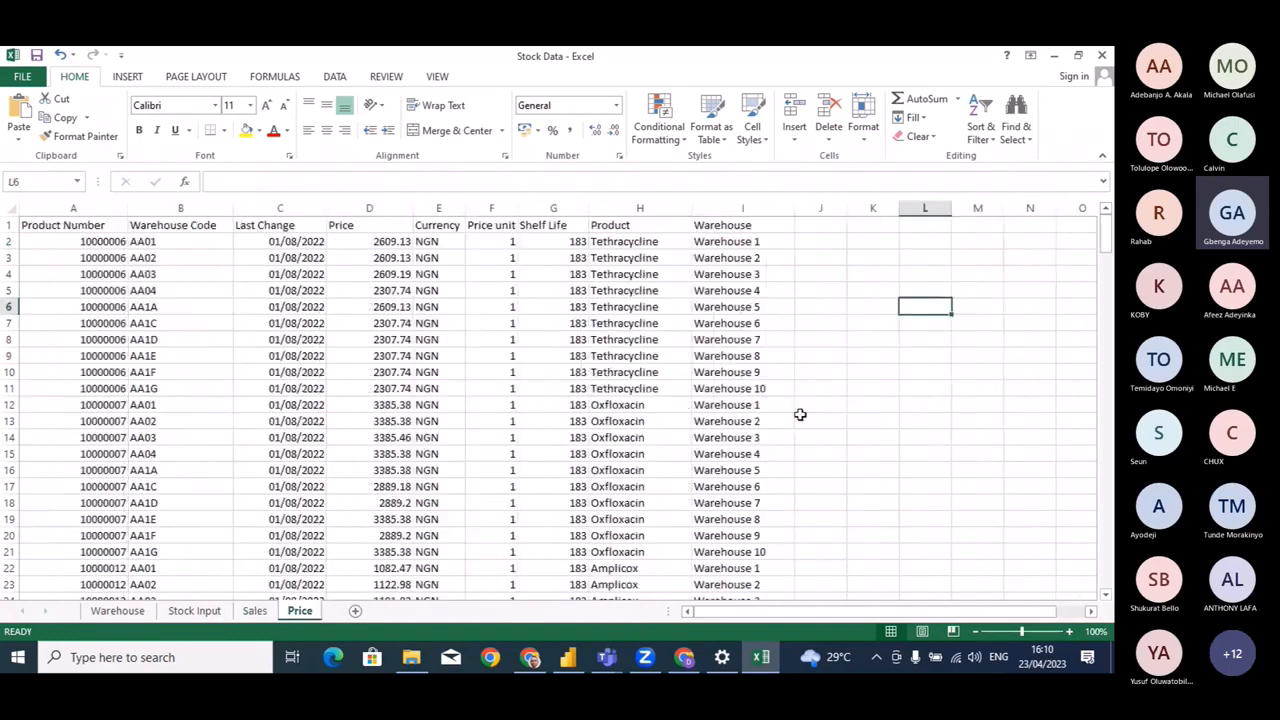
click(968, 358)
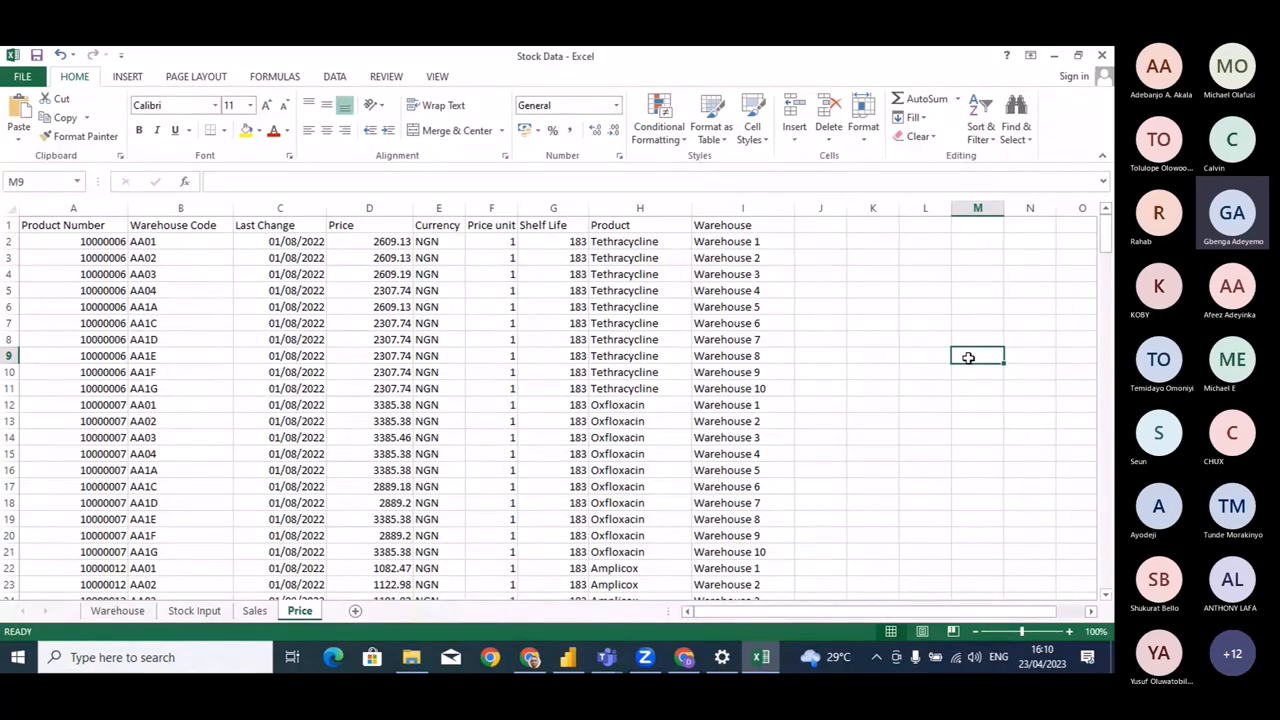
click(924, 334)
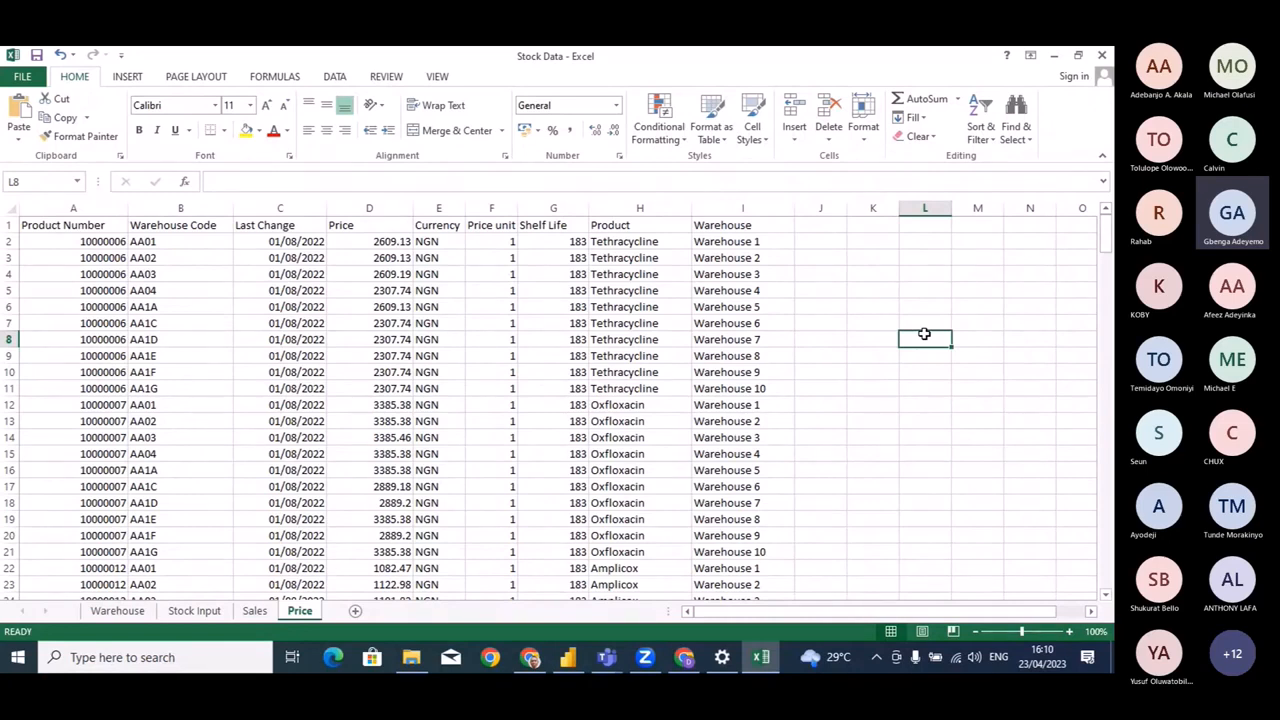
Add filters to the Price sheet's header row and review the list of products in the Product filter.
click(651, 230)
key(ctrl+shift+l)
click(683, 225)
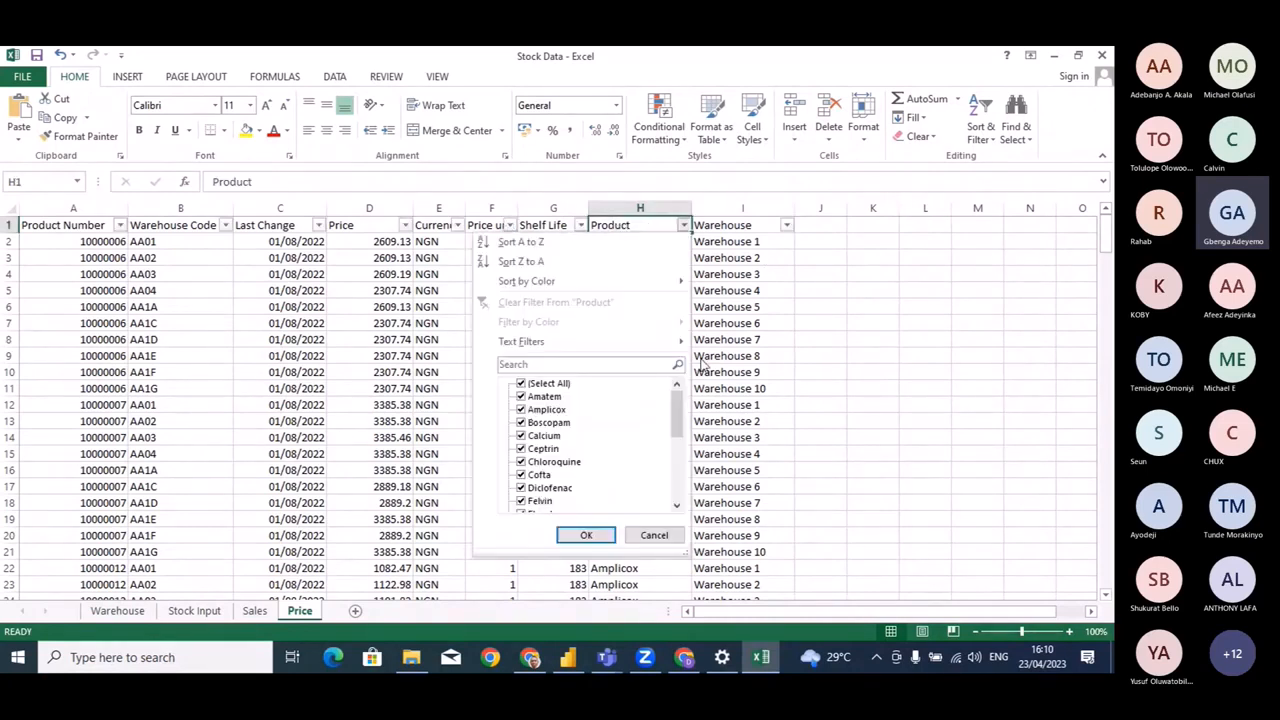
drag(678, 420, 678, 482)
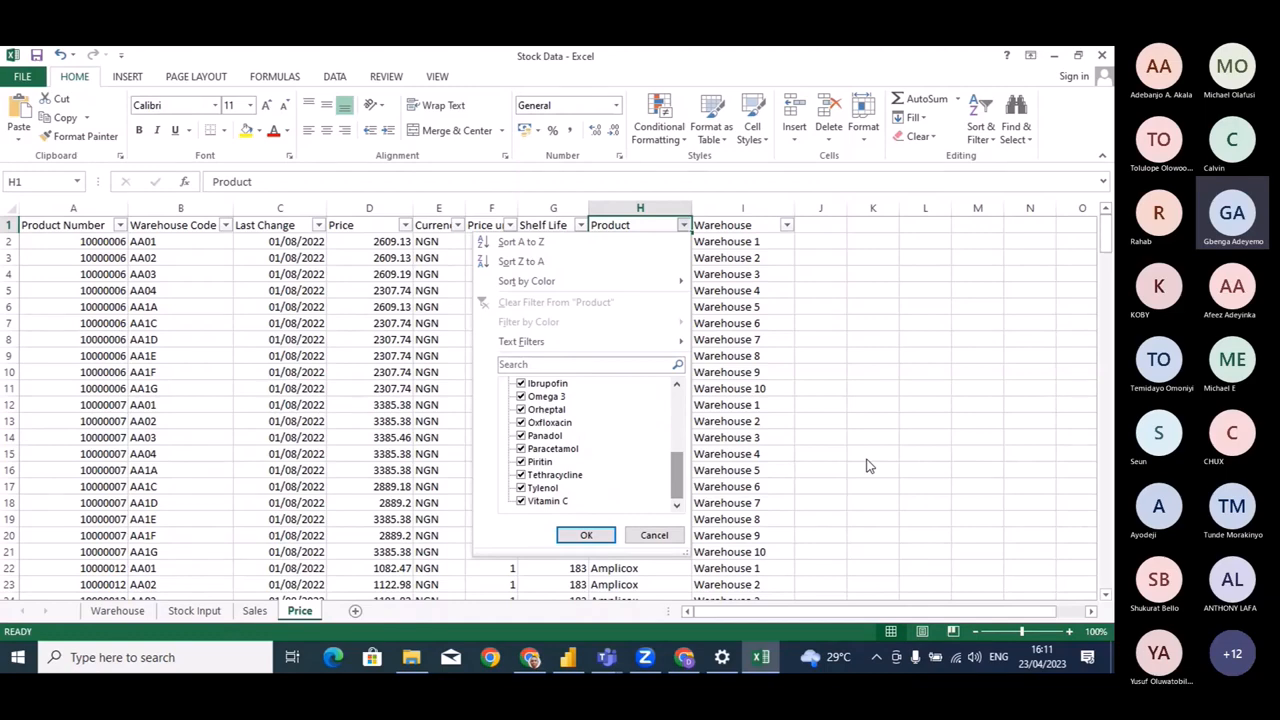
click(977, 389)
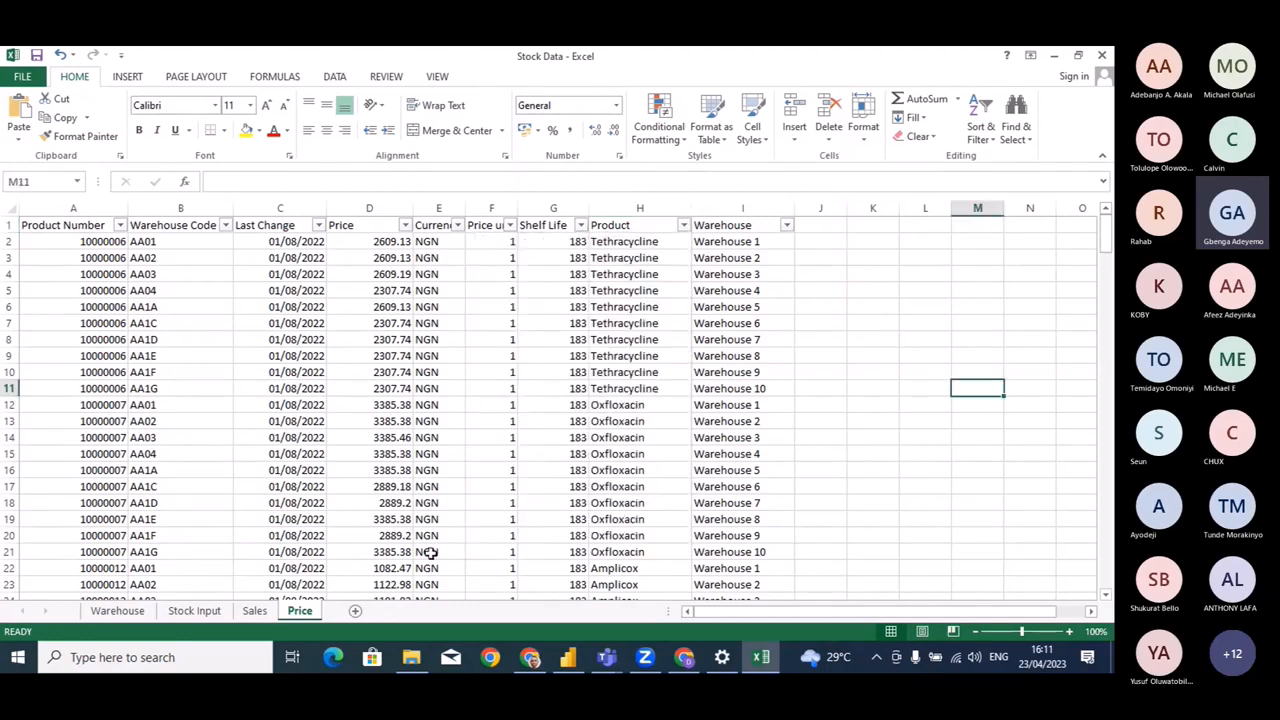
Return to the Warehouse sheet to review the plant code and warehouse table.
click(117, 612)
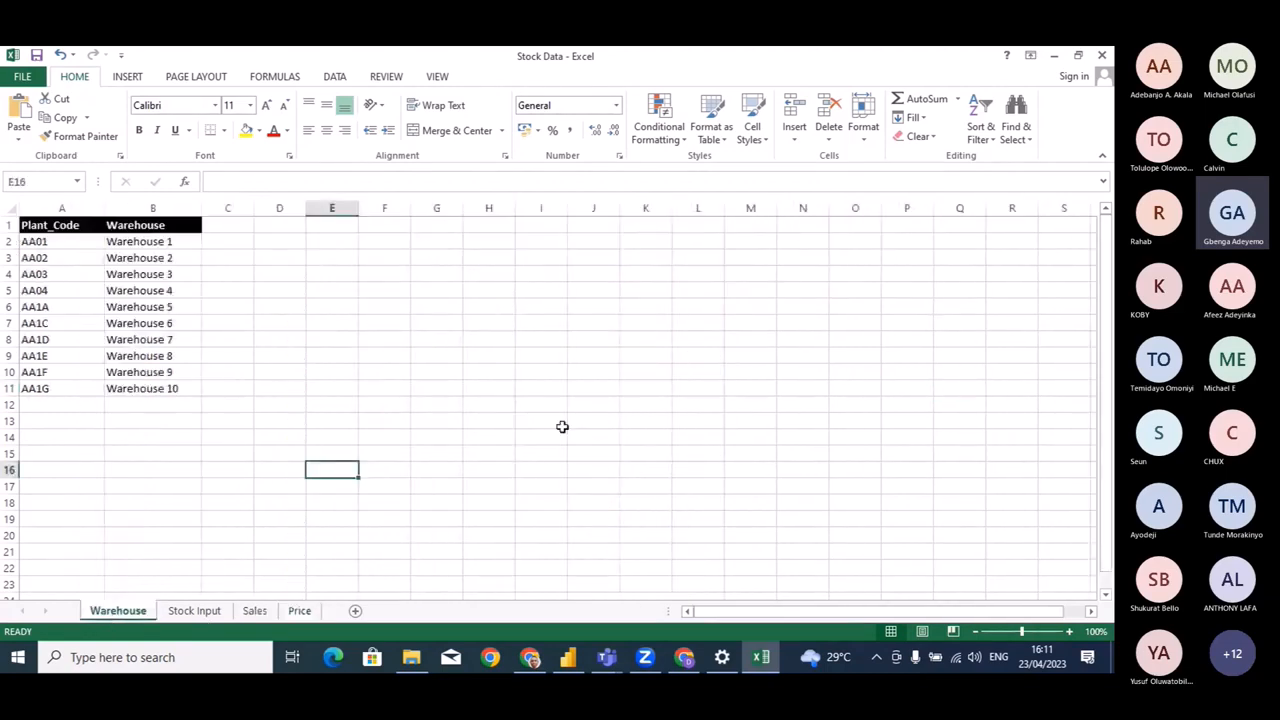
click(705, 371)
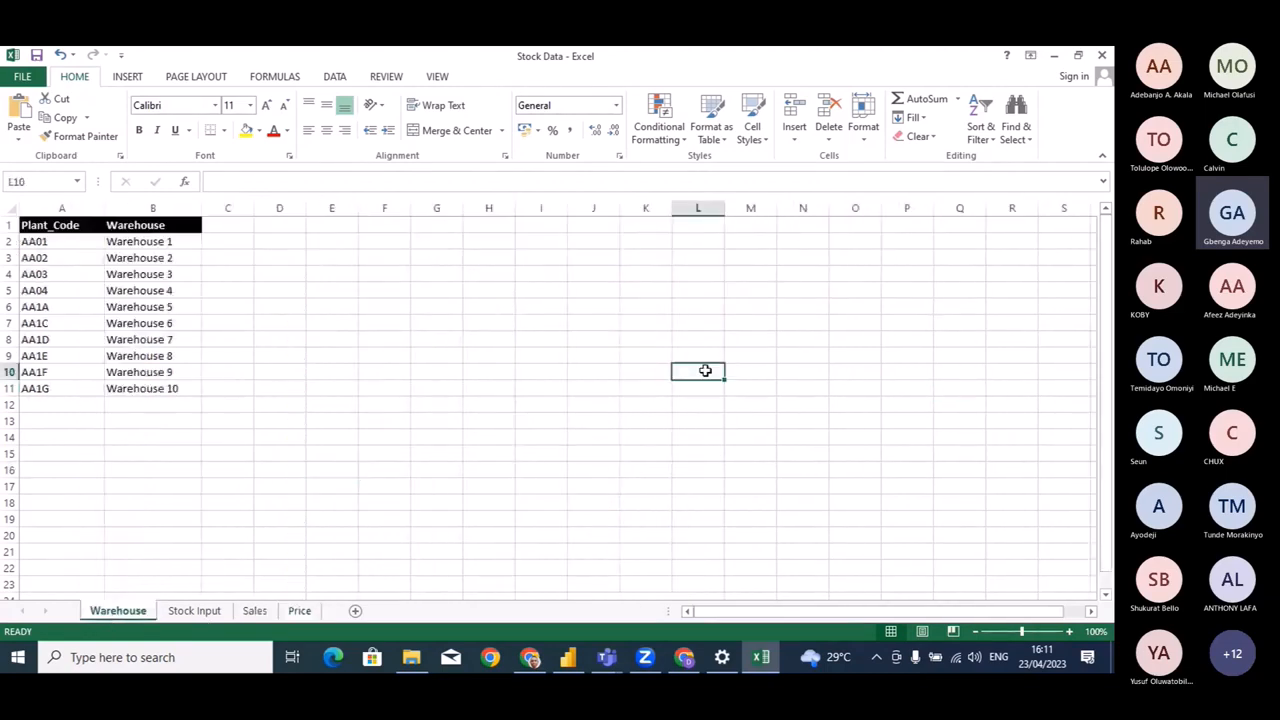
Switch to Power BI Desktop with a new blank report and dismiss the sign-up and welcome windows.
click(568, 657)
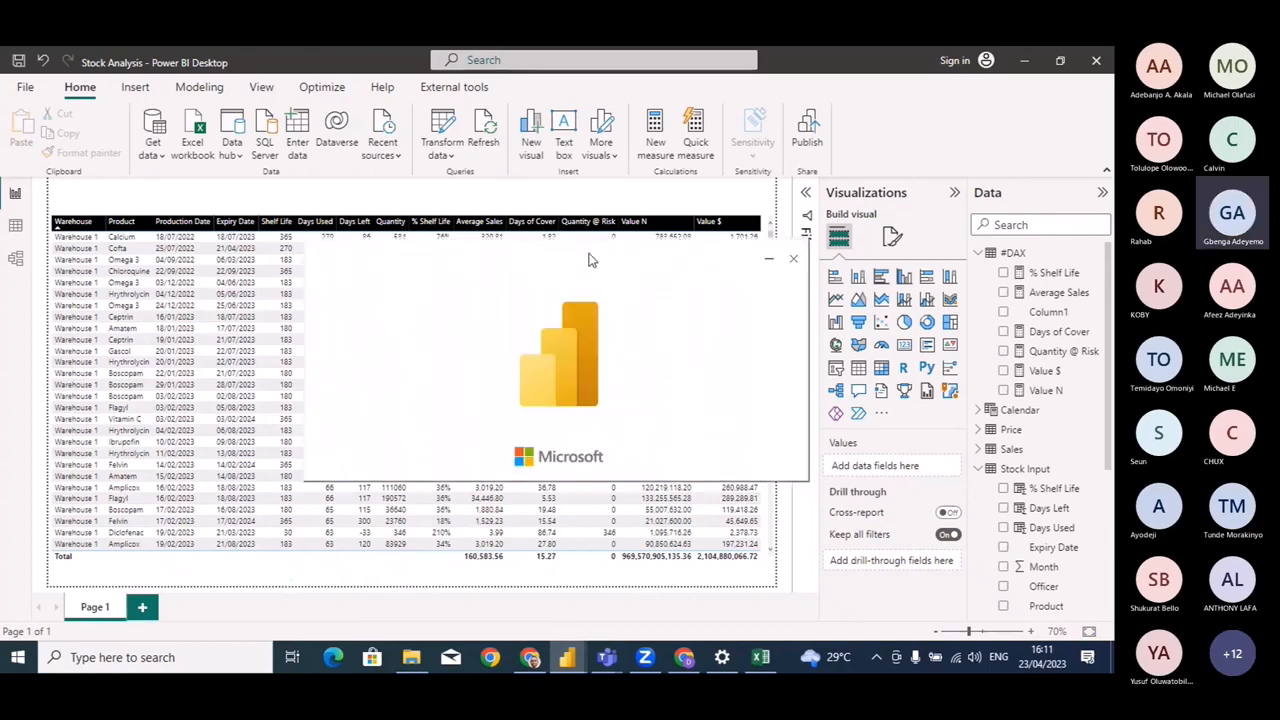
drag(591, 257, 562, 229)
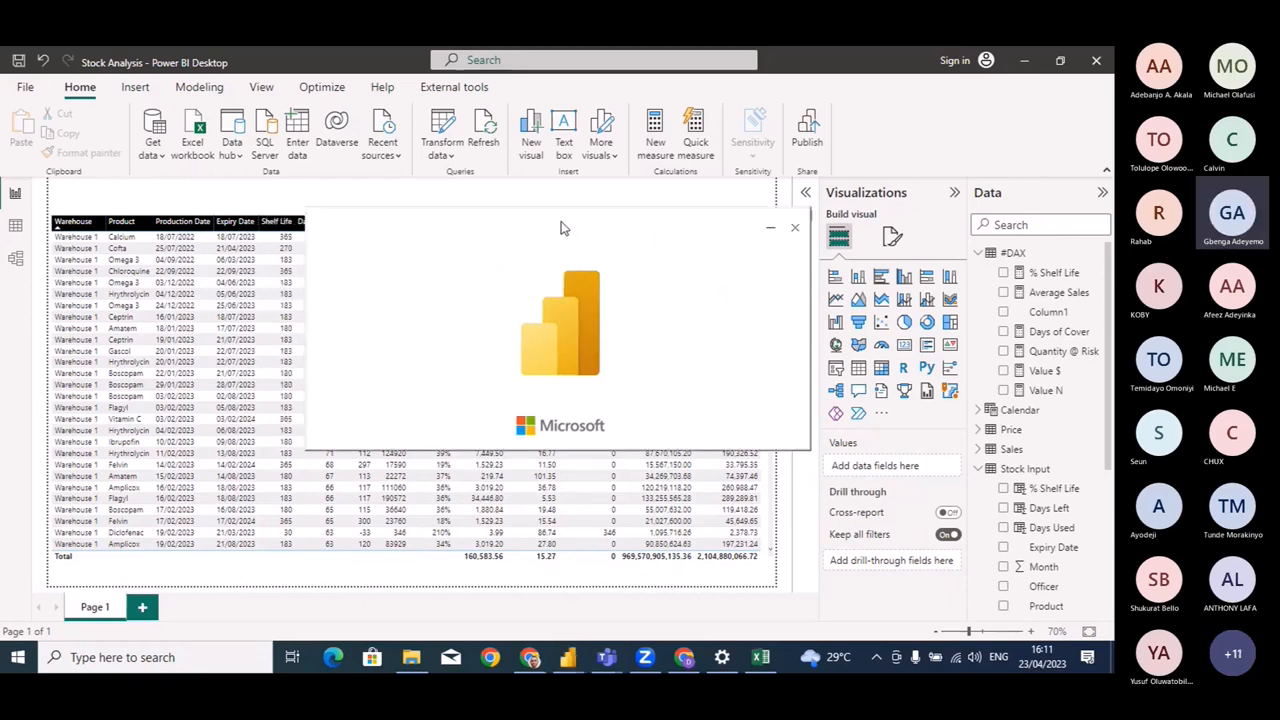
drag(561, 229, 611, 297)
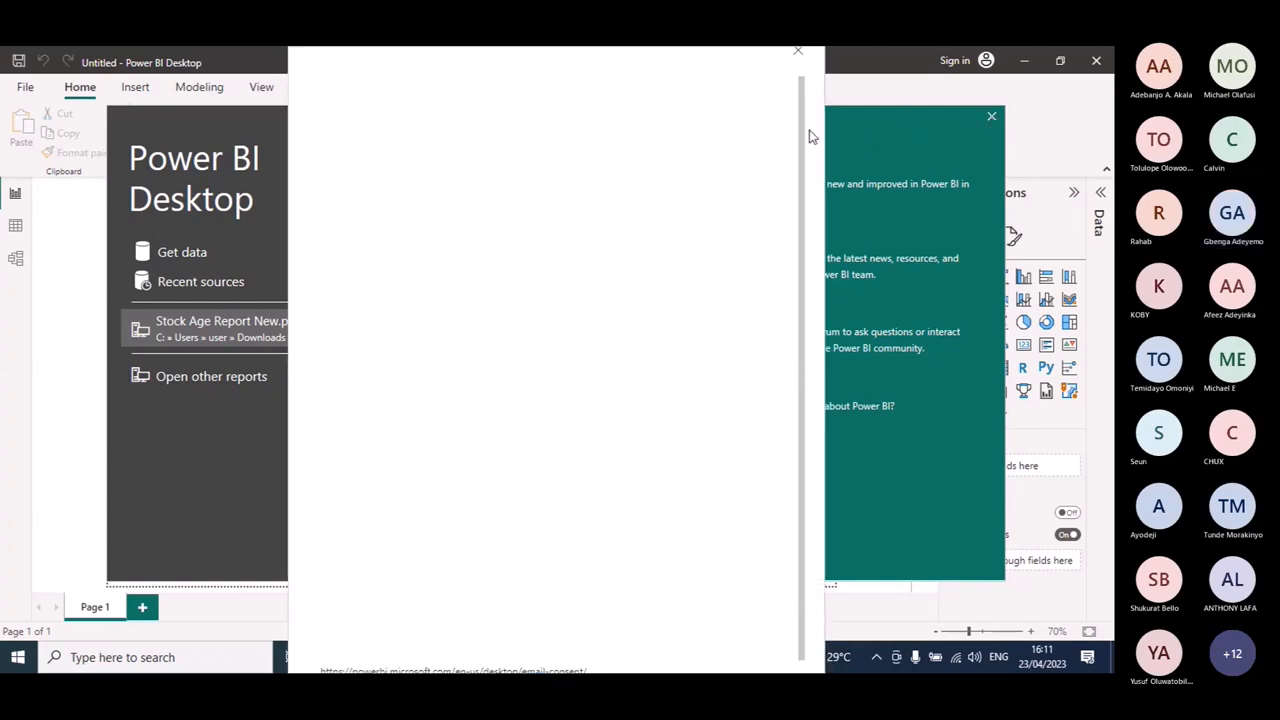
click(799, 54)
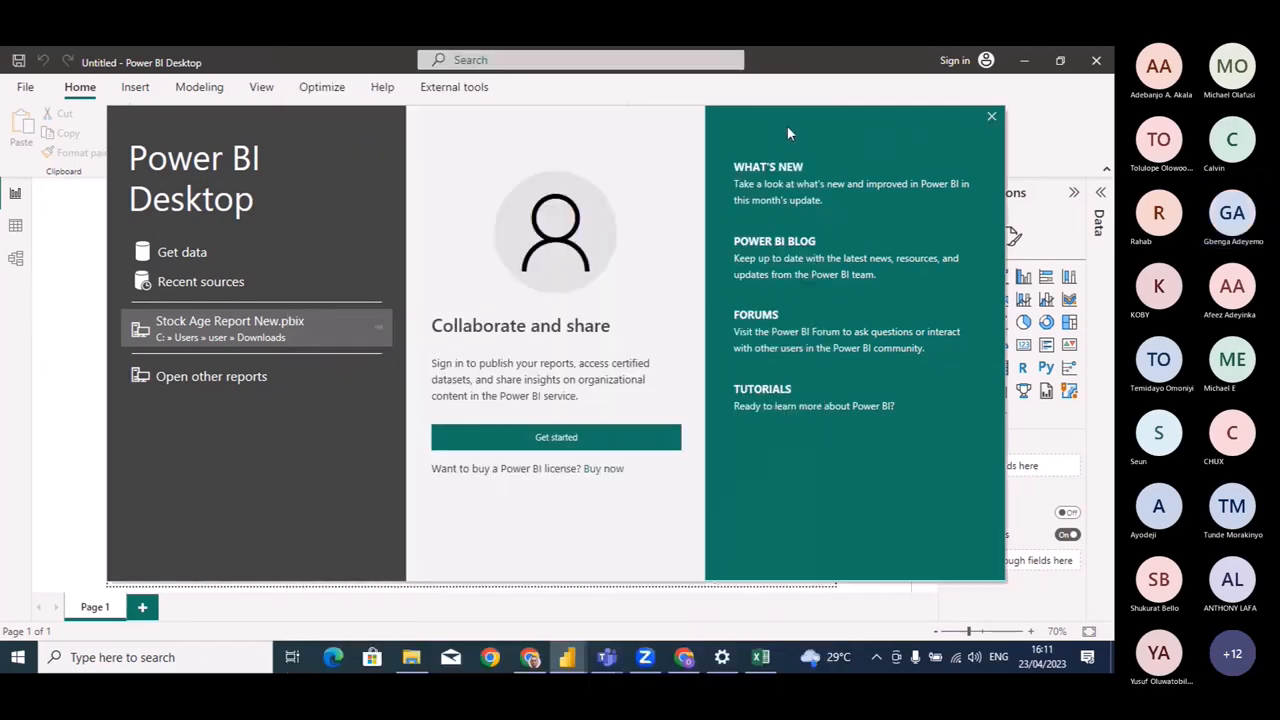
click(991, 119)
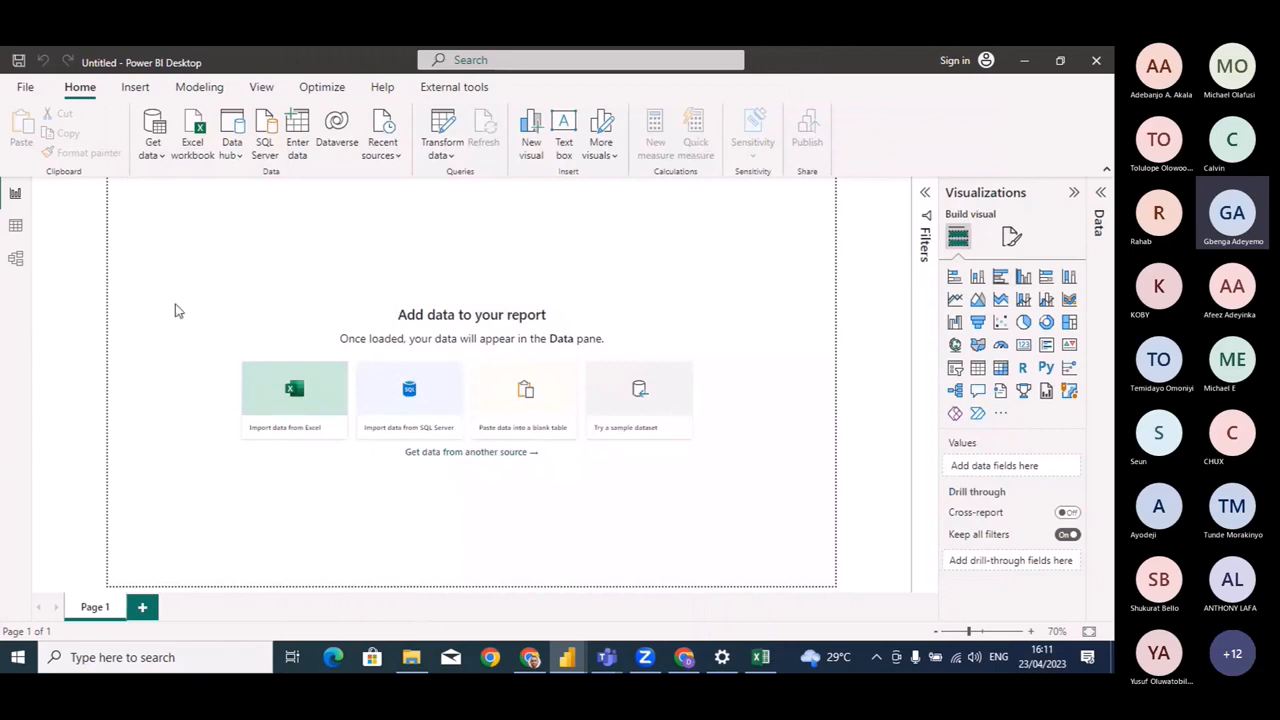
Connect the report to the Stock Data Excel workbook in the Logistics folder.
click(190, 141)
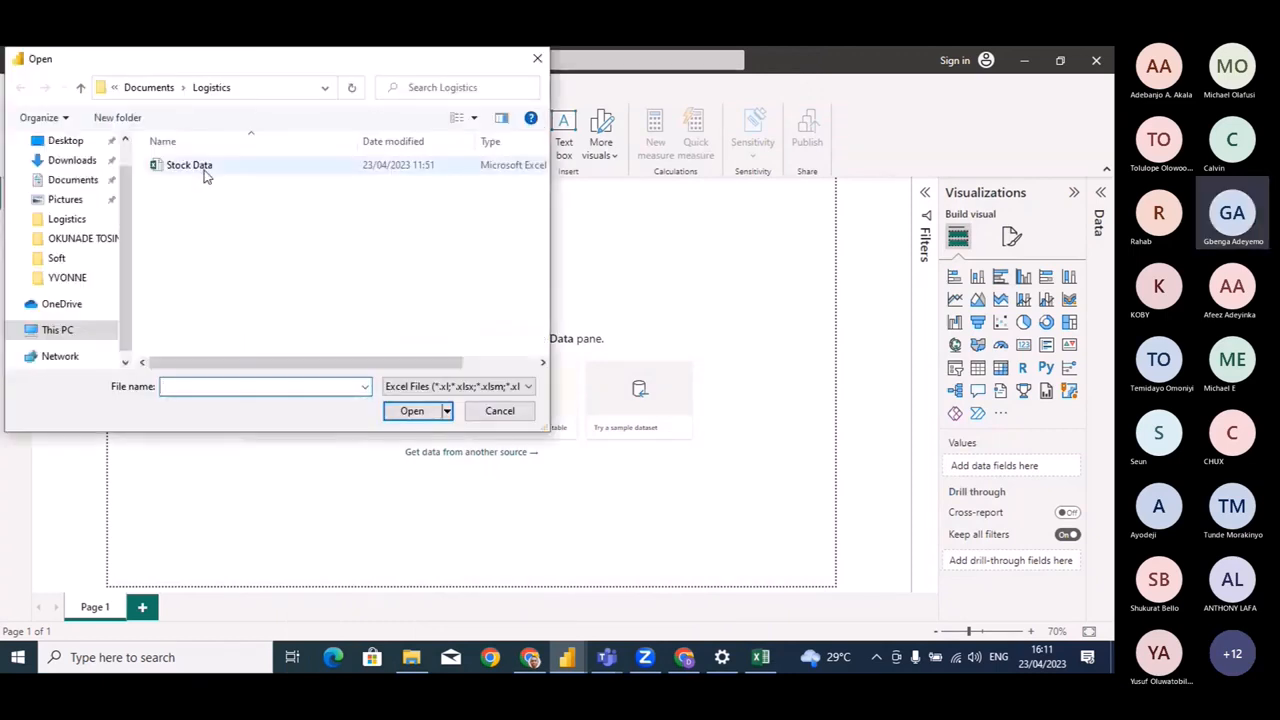
click(215, 167)
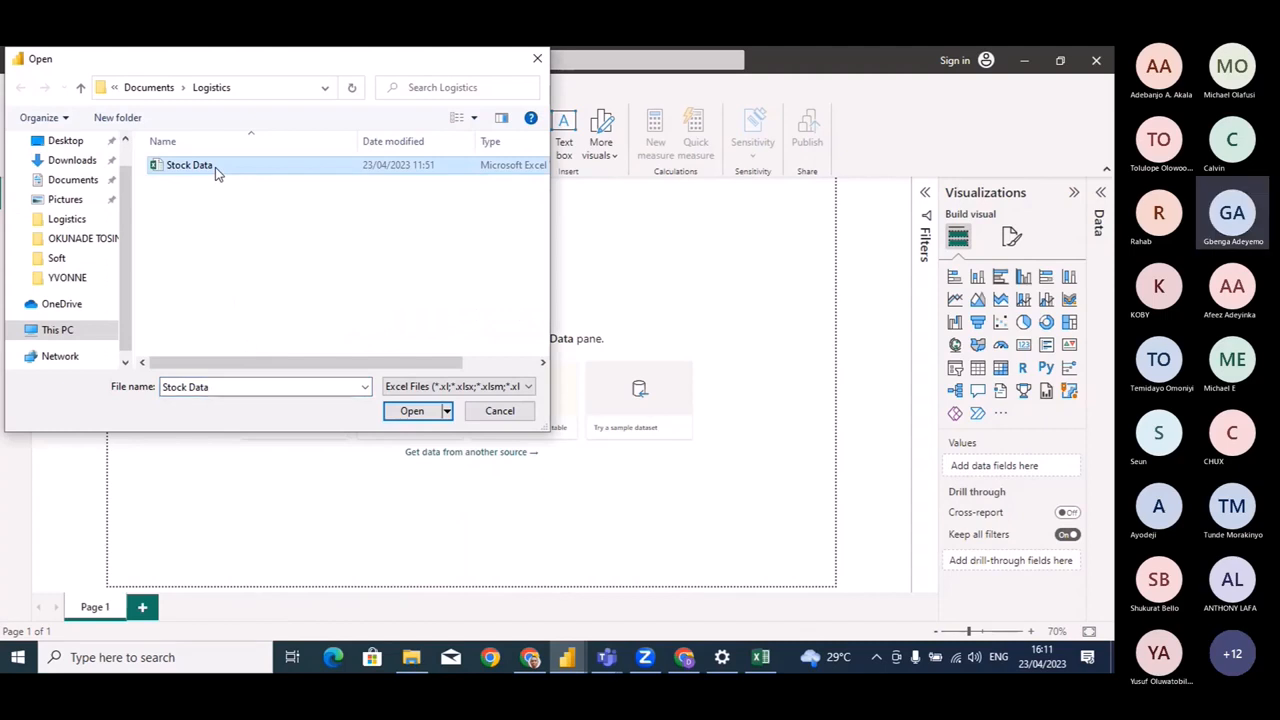
double_click(215, 167)
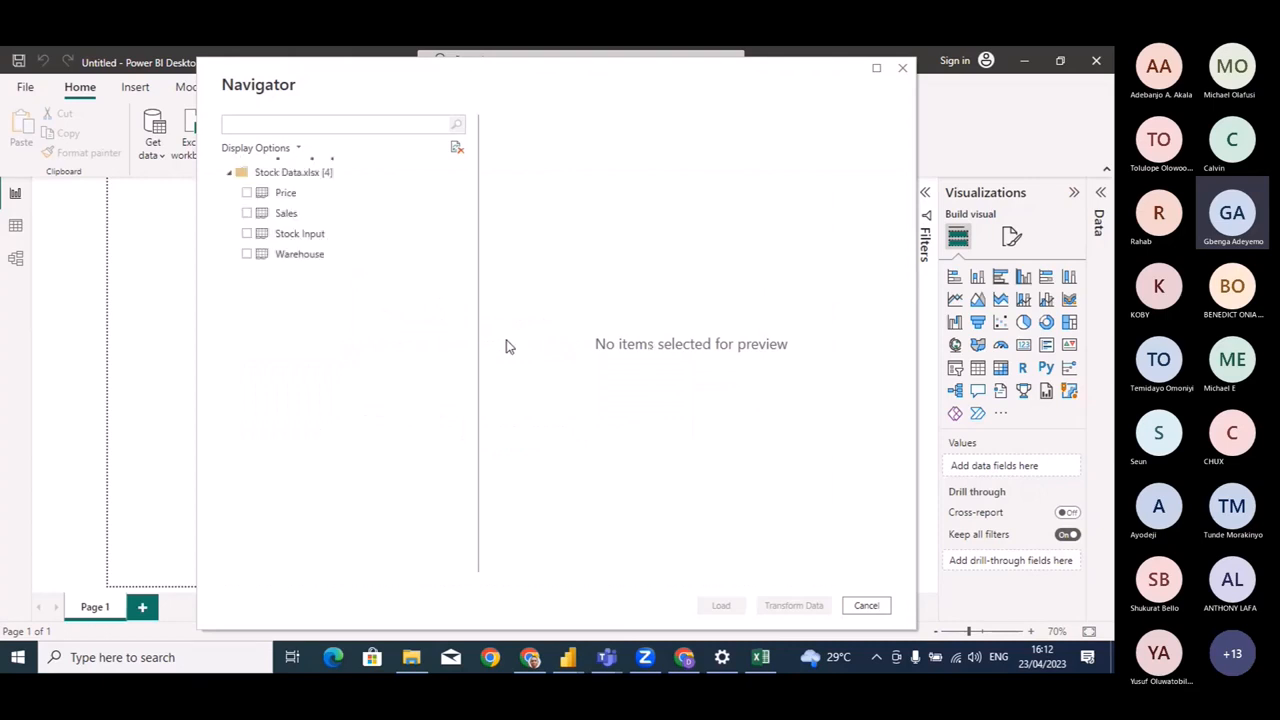
Select the Price, Sales, Stock Input and Warehouse sheets and load them into Power Query for transformation.
click(246, 192)
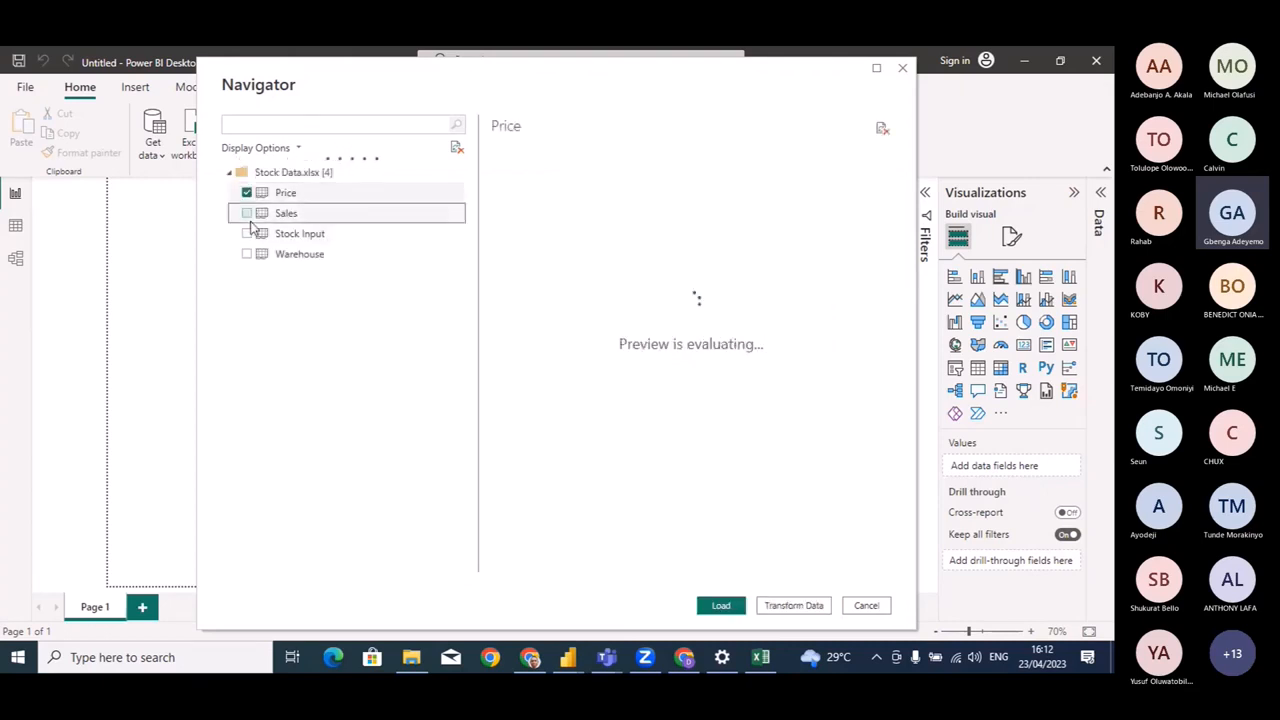
click(246, 213)
click(246, 233)
click(246, 254)
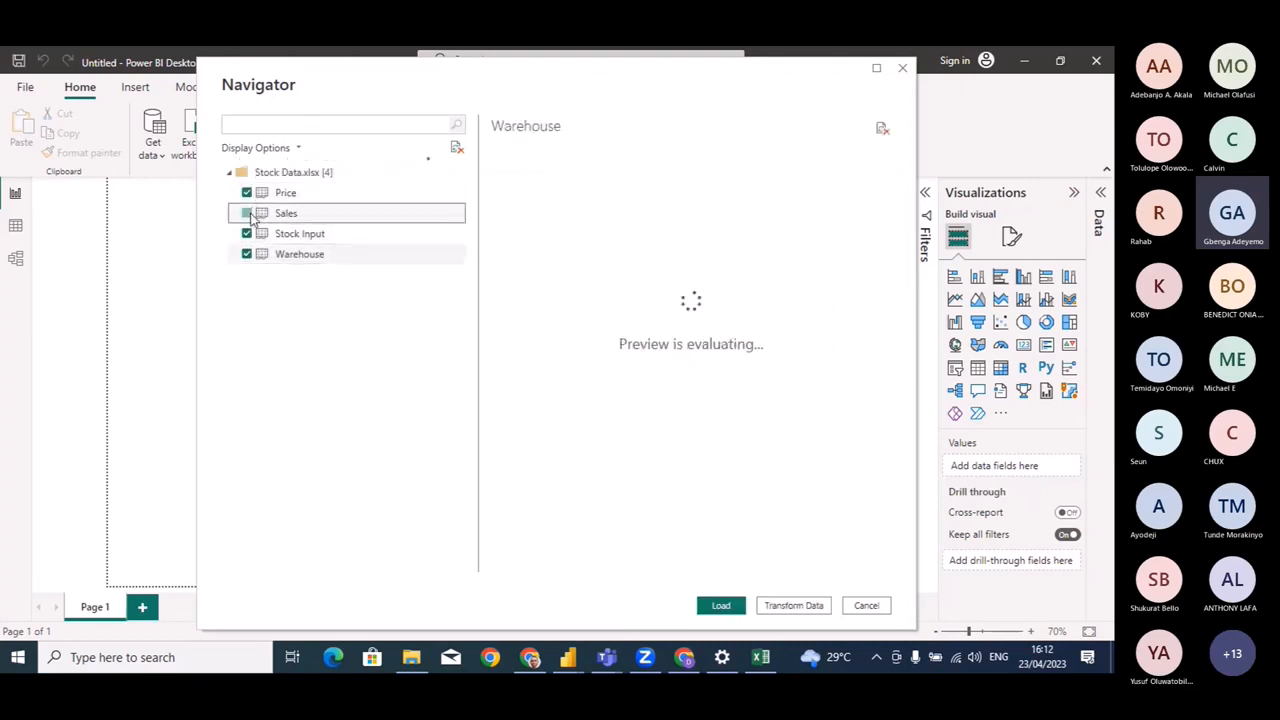
click(262, 213)
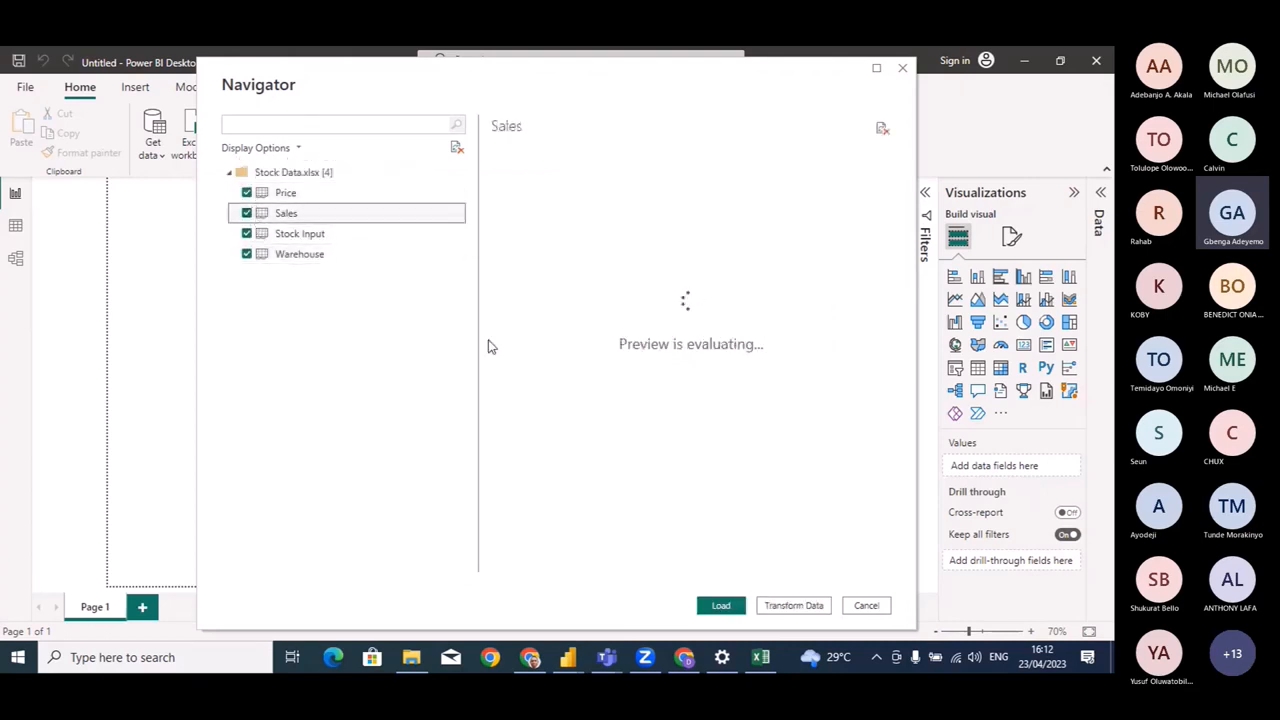
click(797, 606)
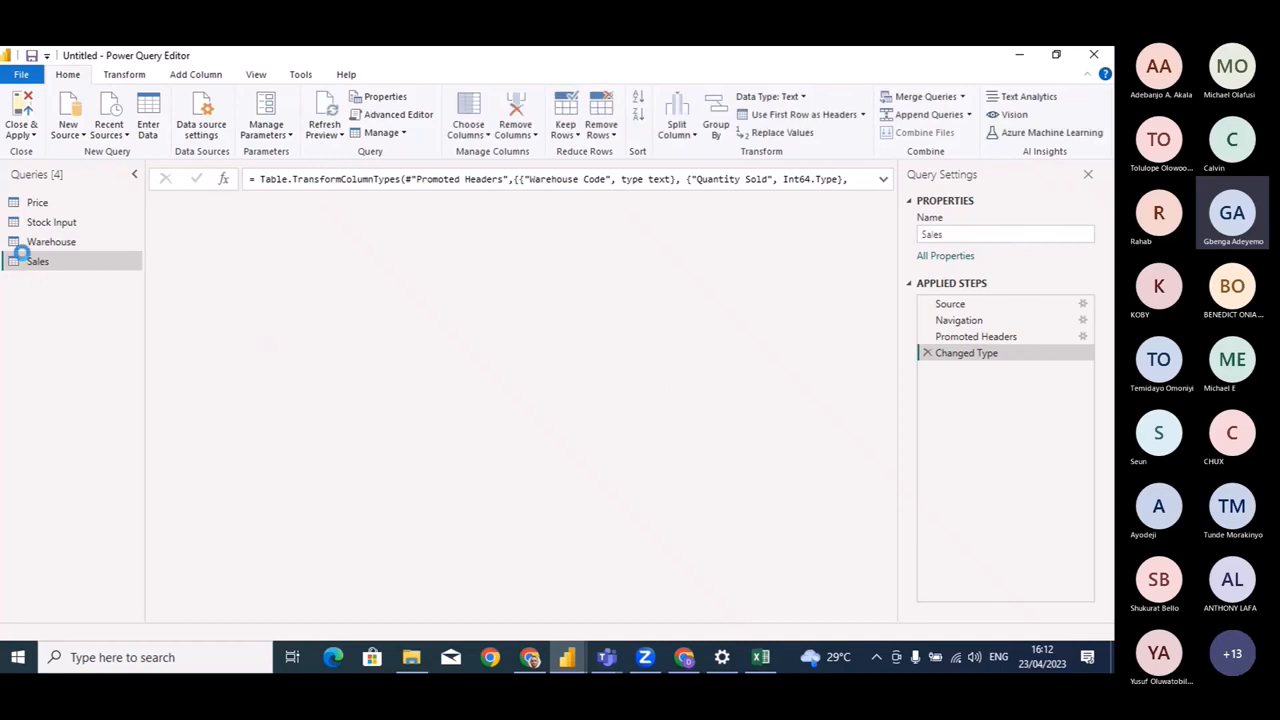
Change the Price query's Product Number column to Text, replacing the current conversion, and check the remaining columns' types.
click(53, 207)
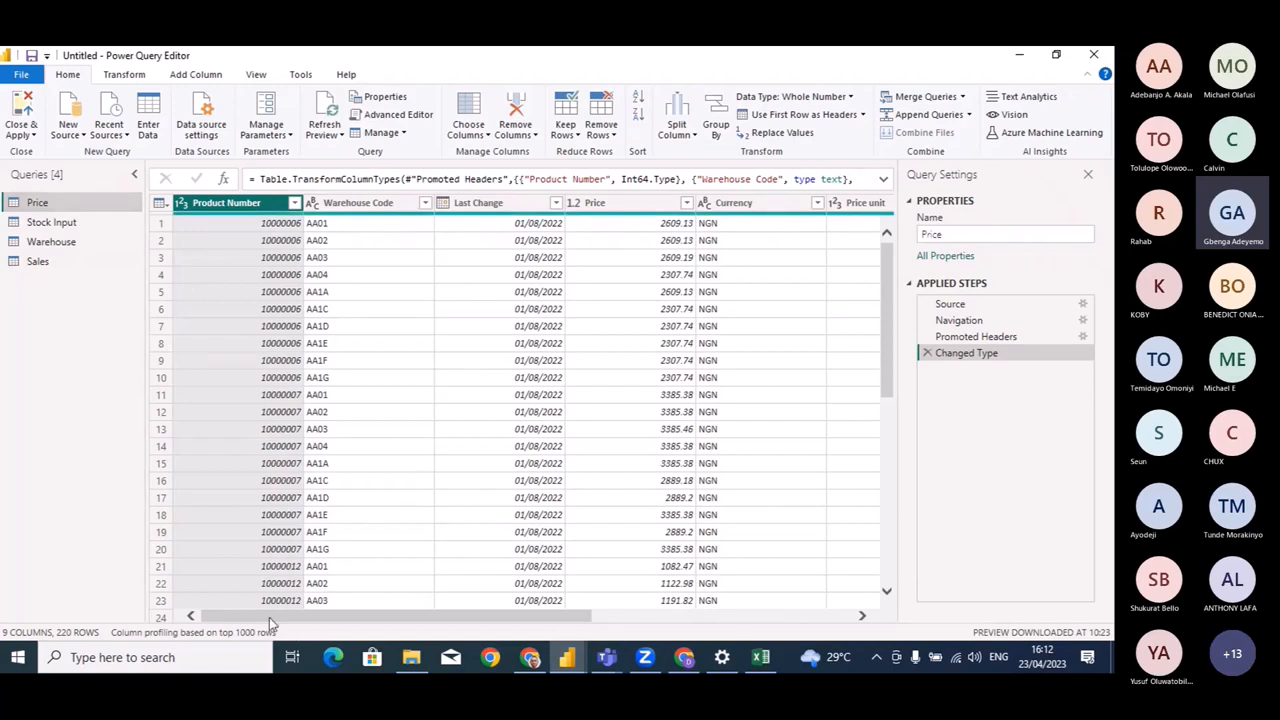
click(183, 205)
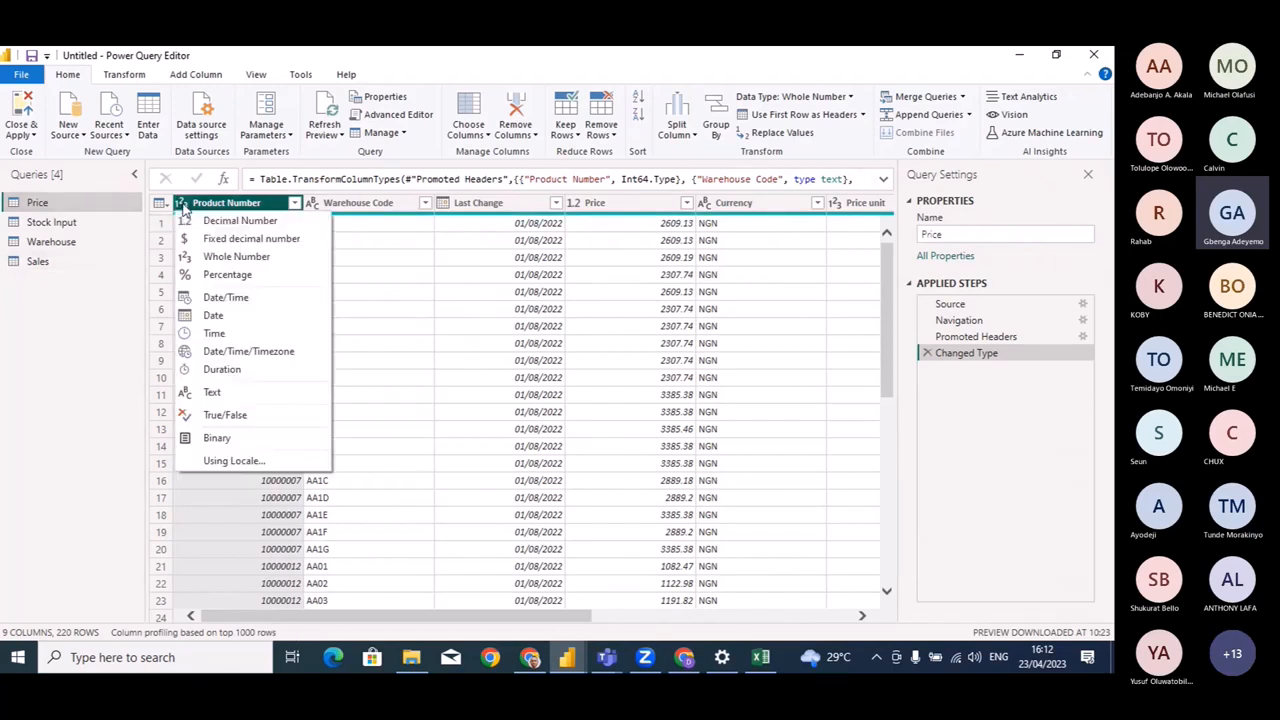
click(226, 396)
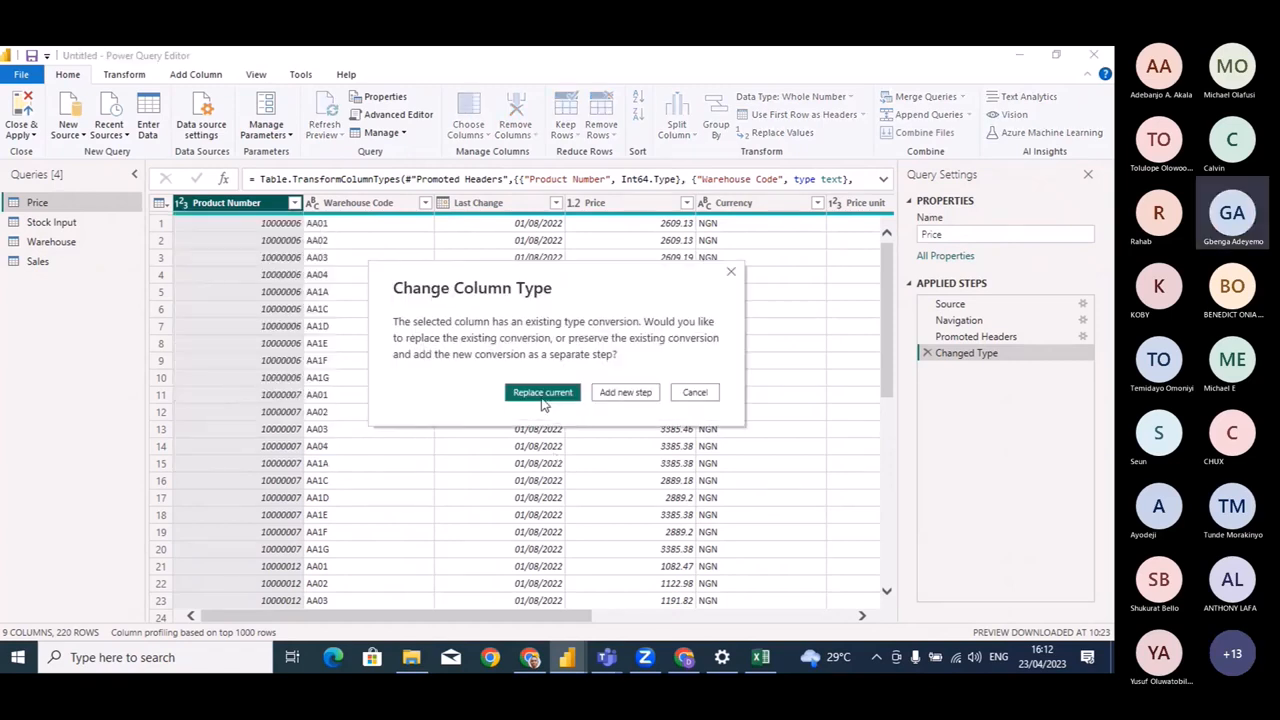
click(542, 396)
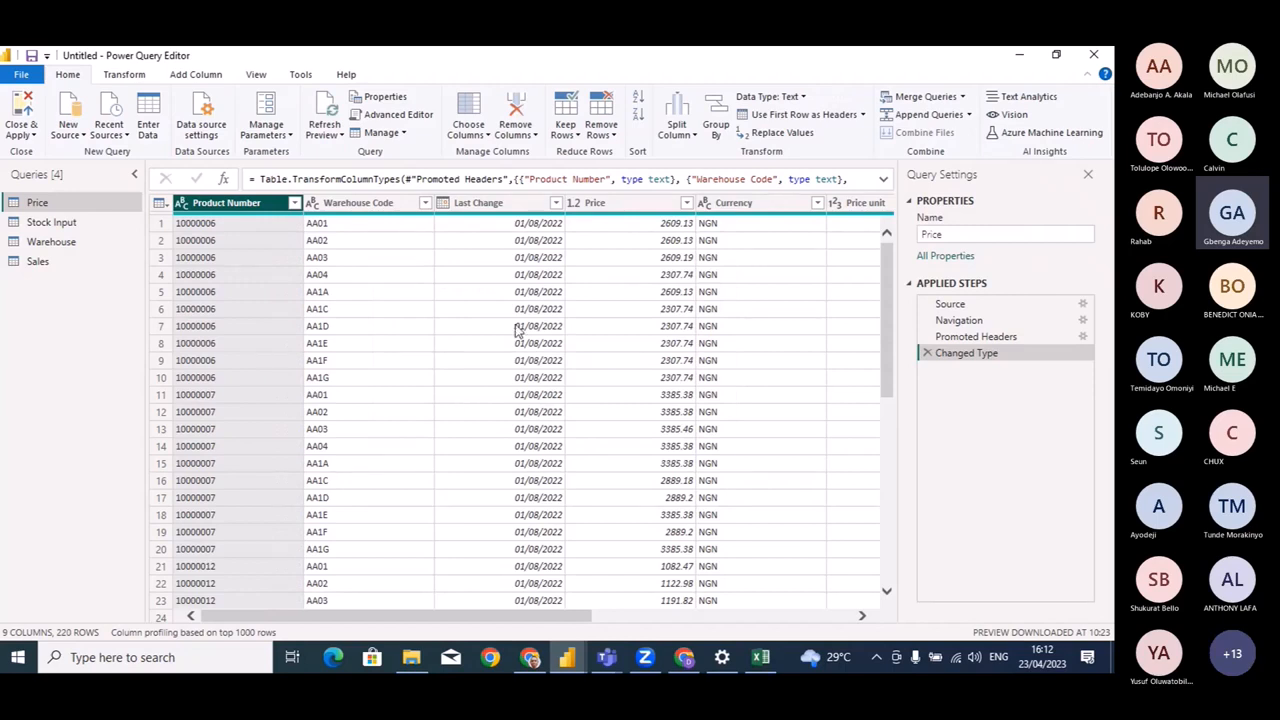
drag(345, 617, 635, 622)
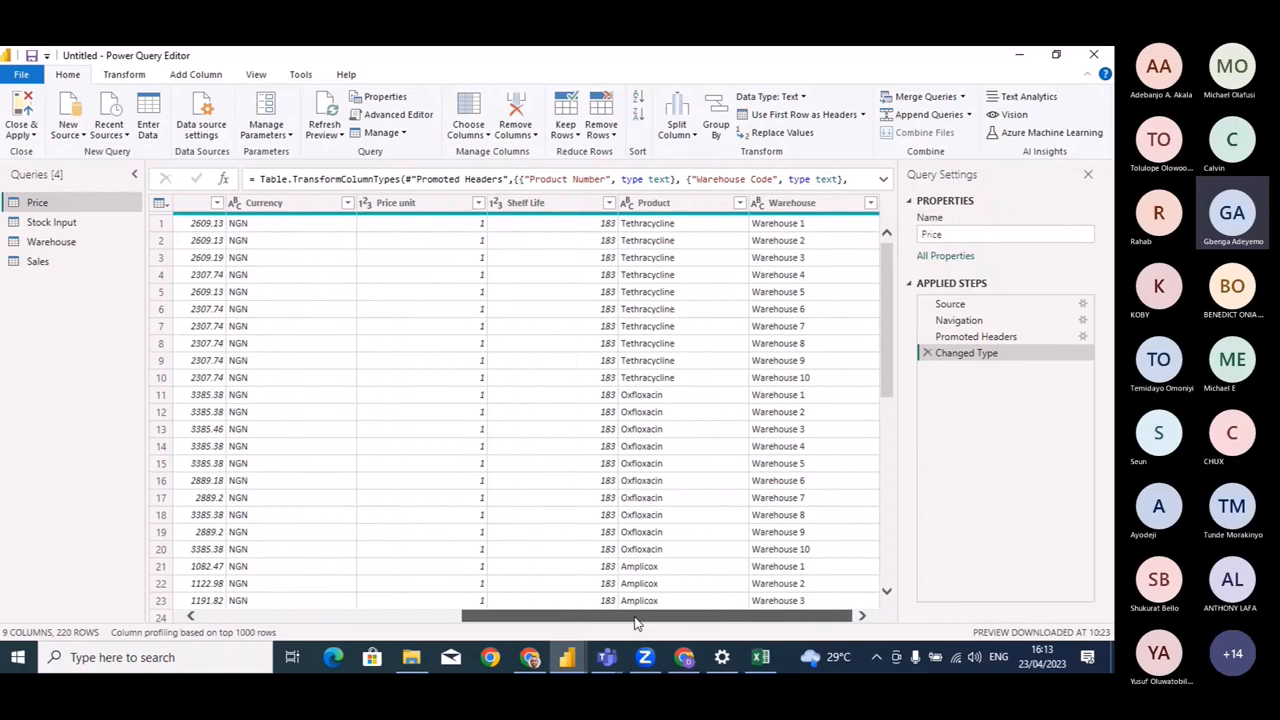
Change the Stock Input query's Product Number column to Text, replacing the current conversion, and check its remaining columns.
click(47, 223)
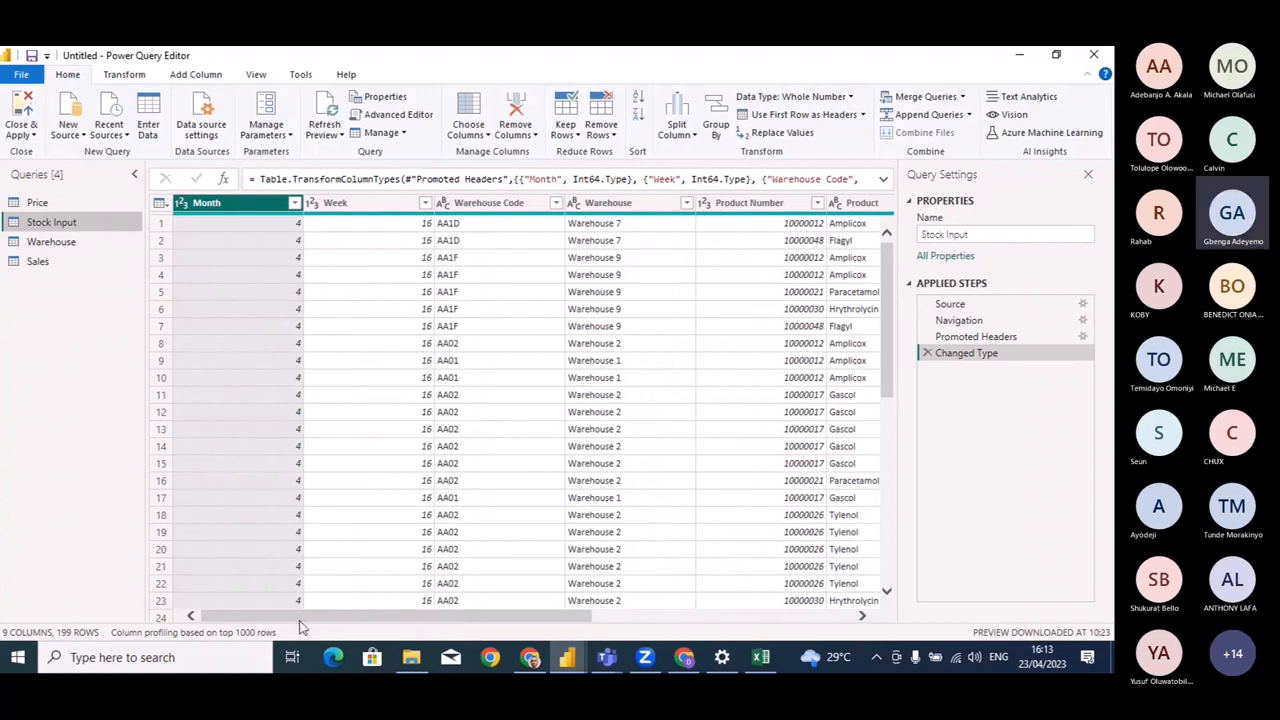
drag(300, 627, 430, 636)
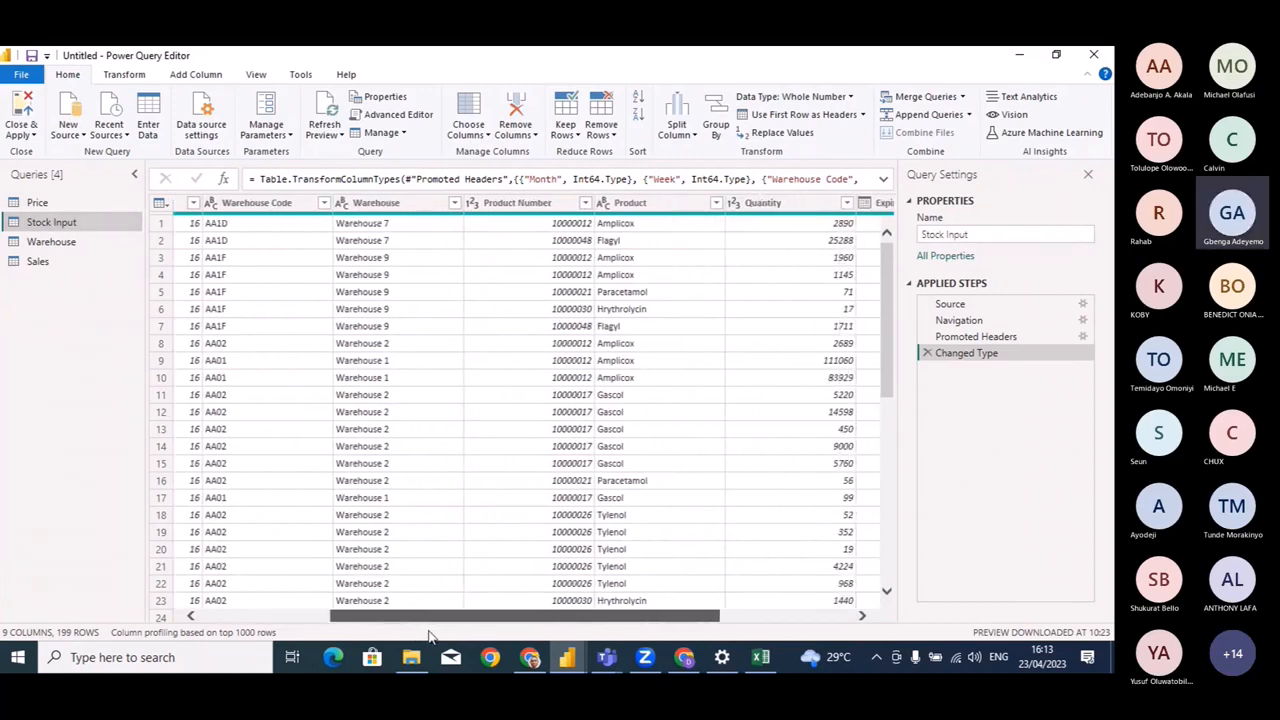
click(472, 203)
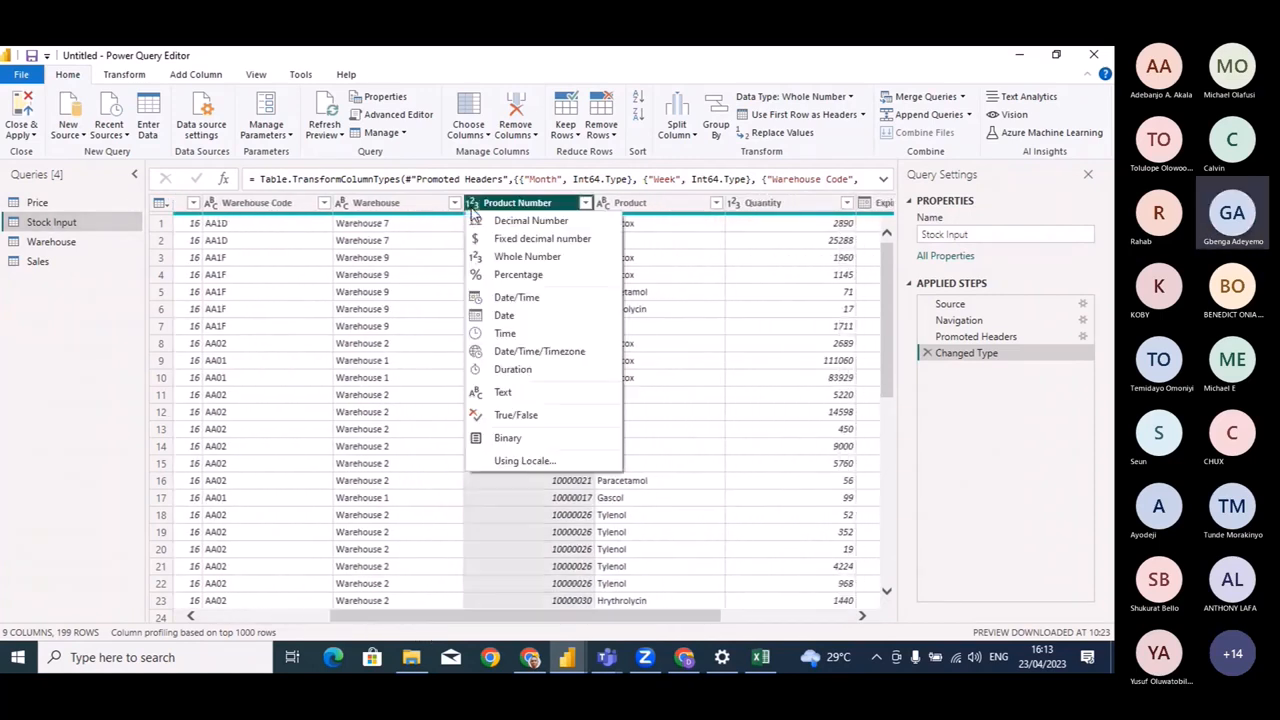
click(514, 393)
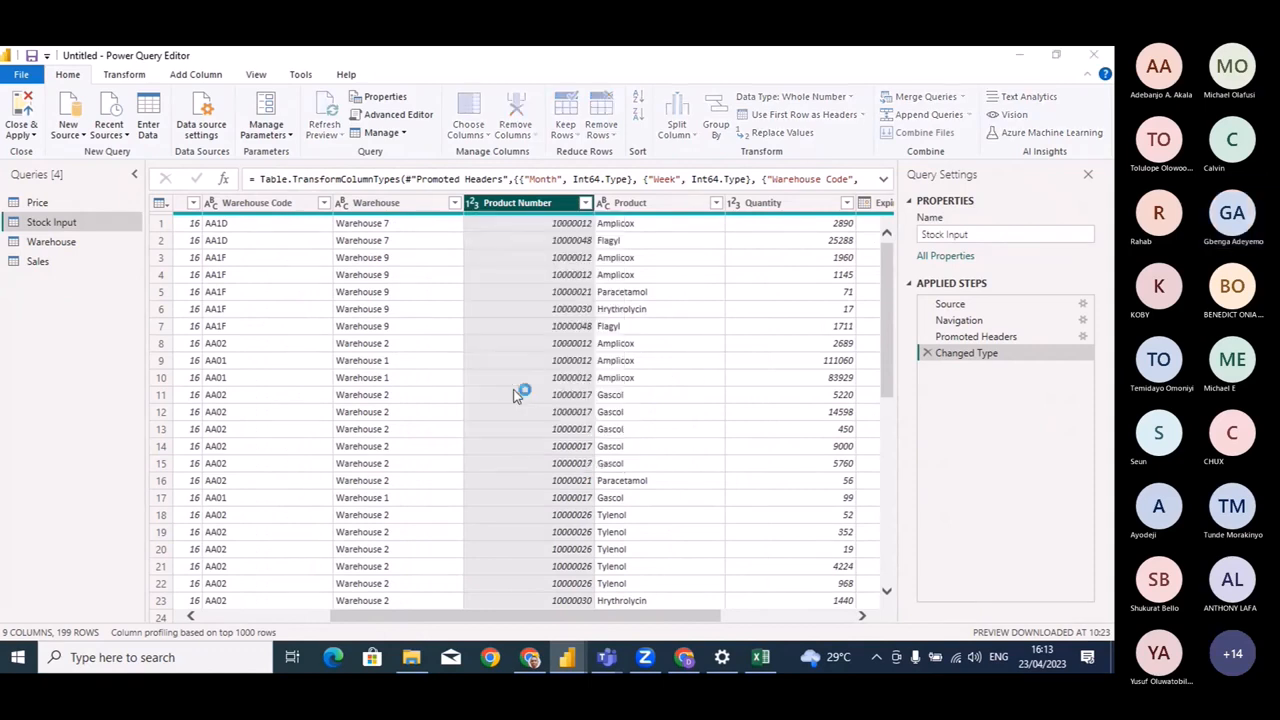
click(530, 392)
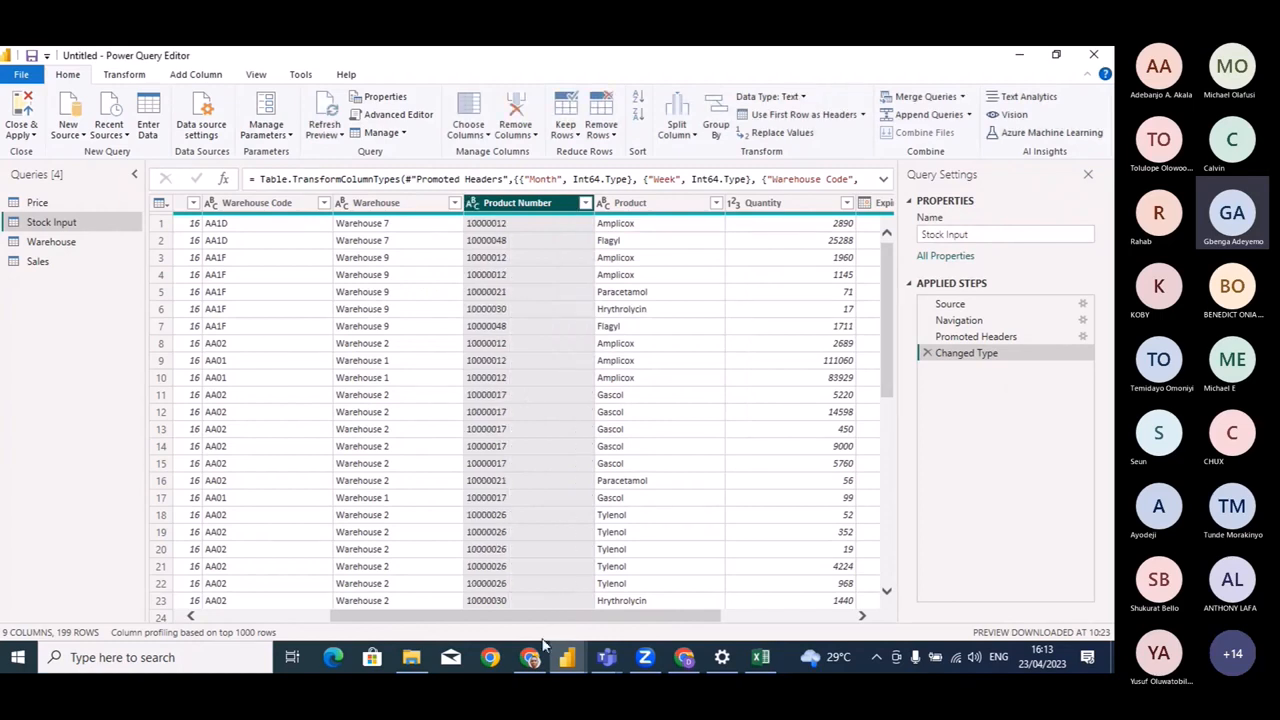
drag(535, 616, 682, 618)
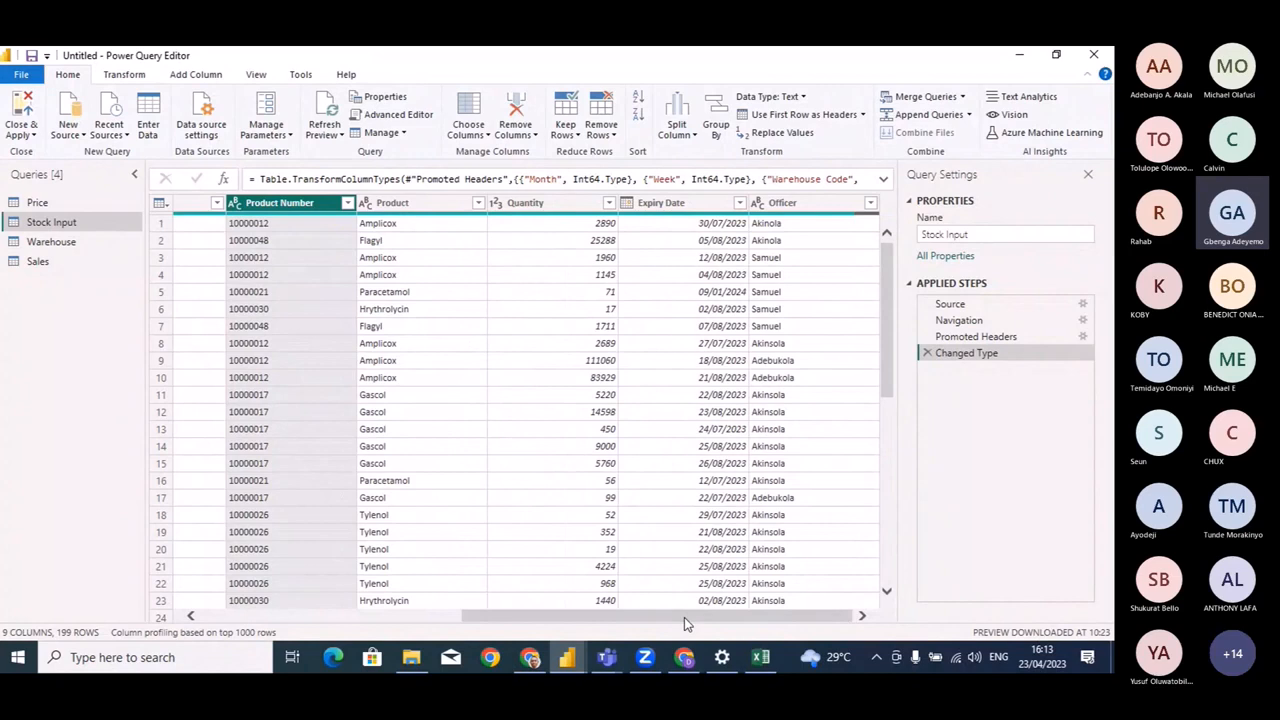
Promote the first row of the Warehouse query to column headers.
click(46, 242)
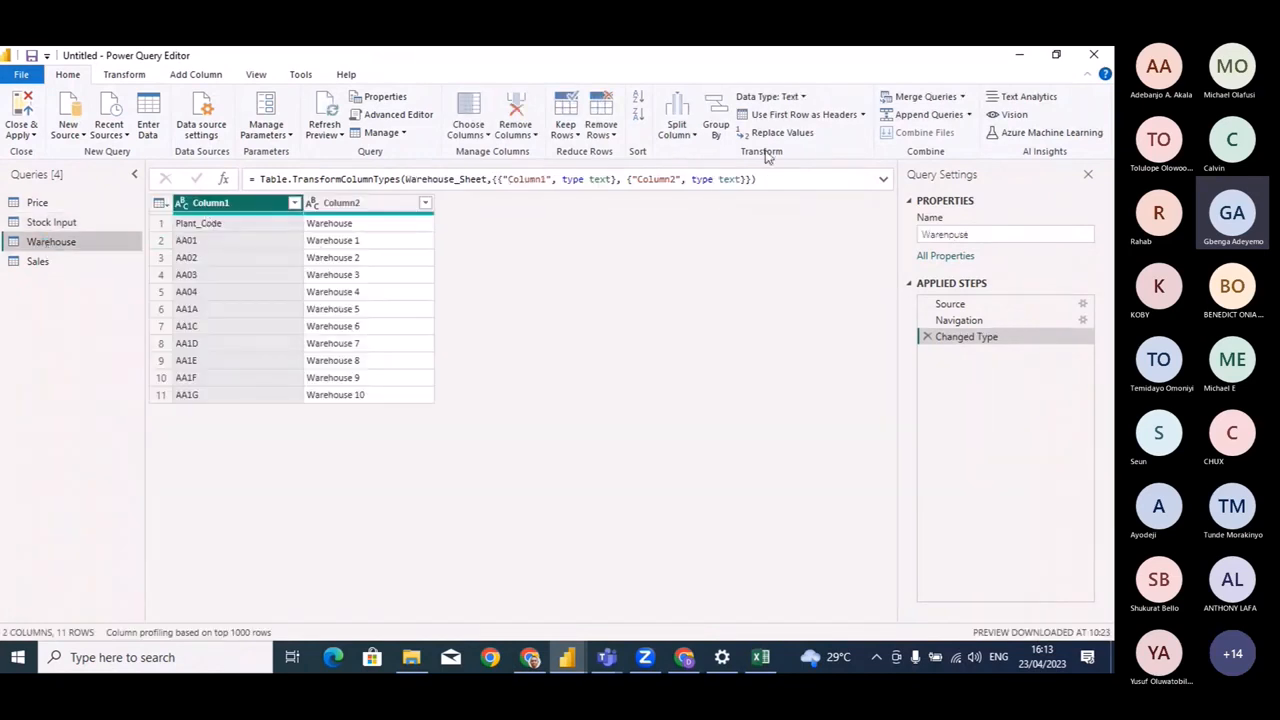
click(805, 114)
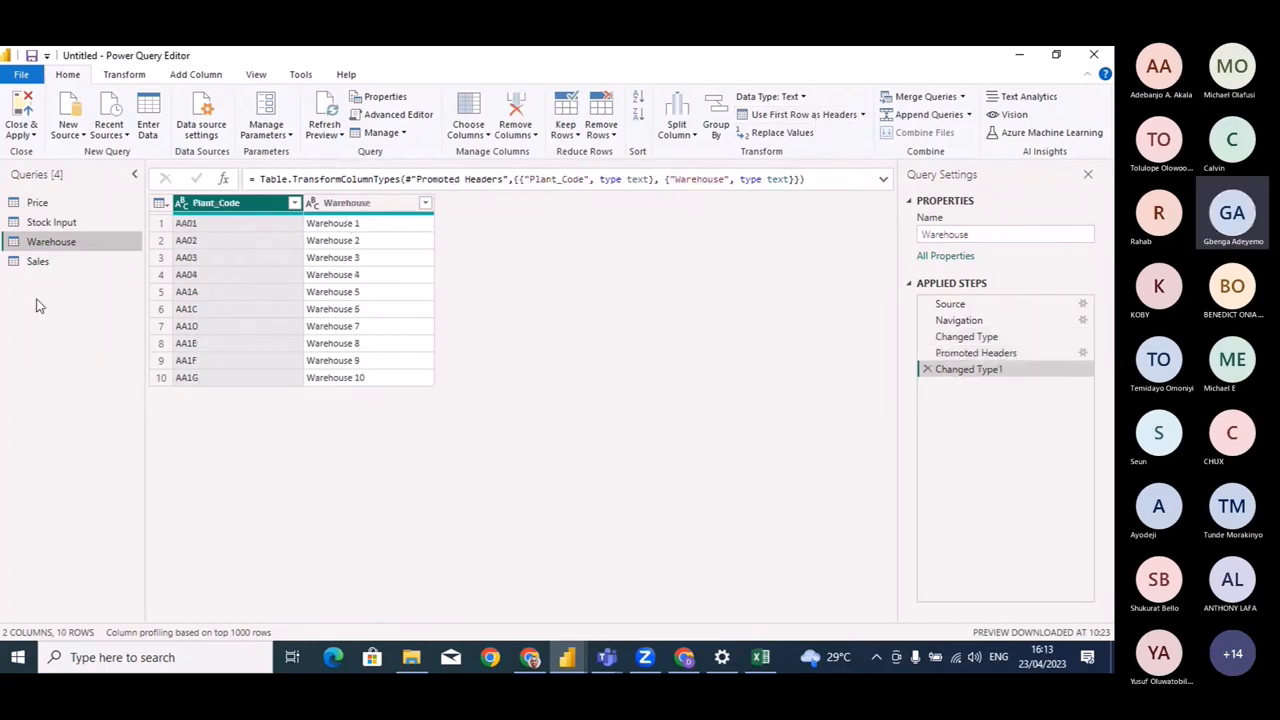
Check the Sales query's columns, then close Power Query and apply the changes to the report.
click(36, 262)
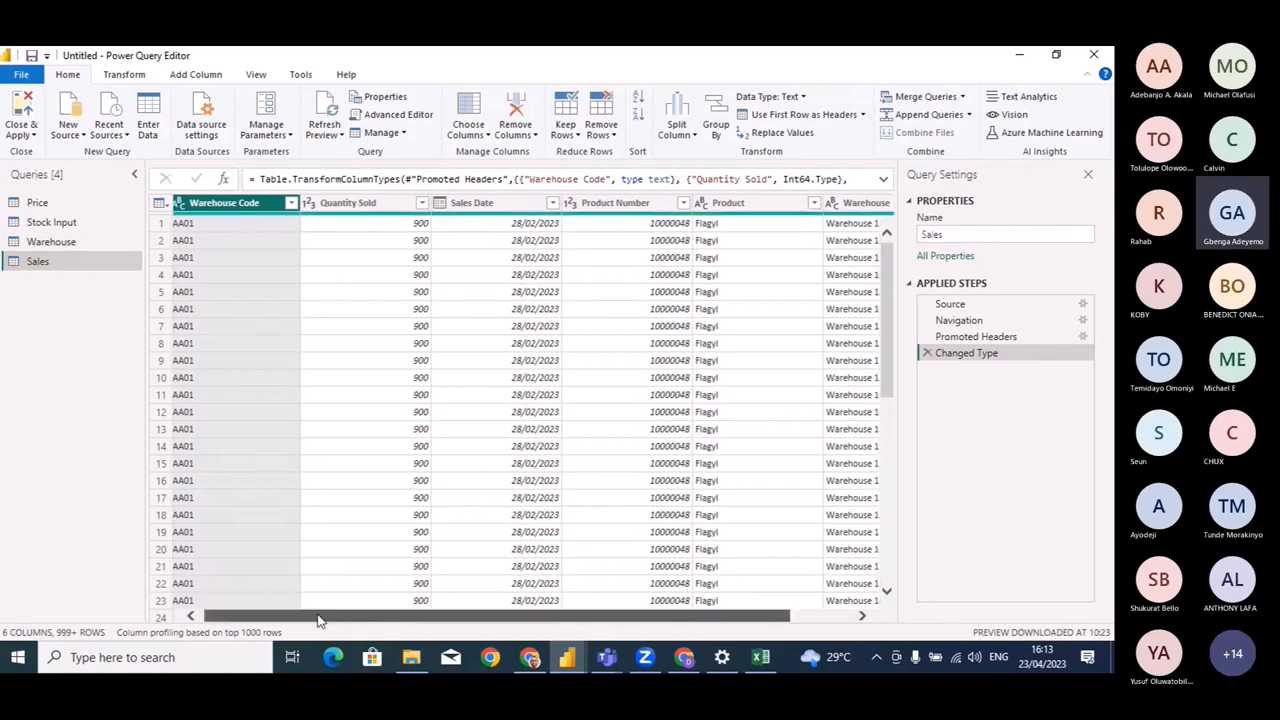
drag(318, 621, 451, 621)
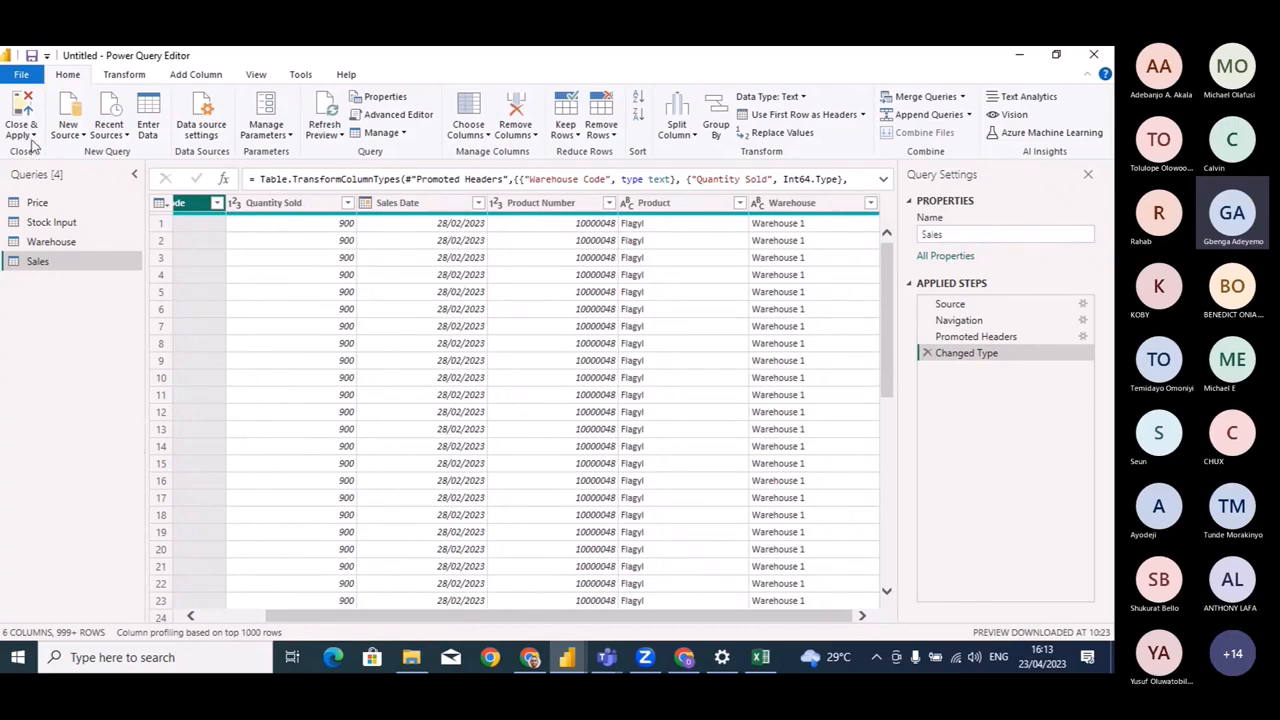
click(32, 143)
click(44, 151)
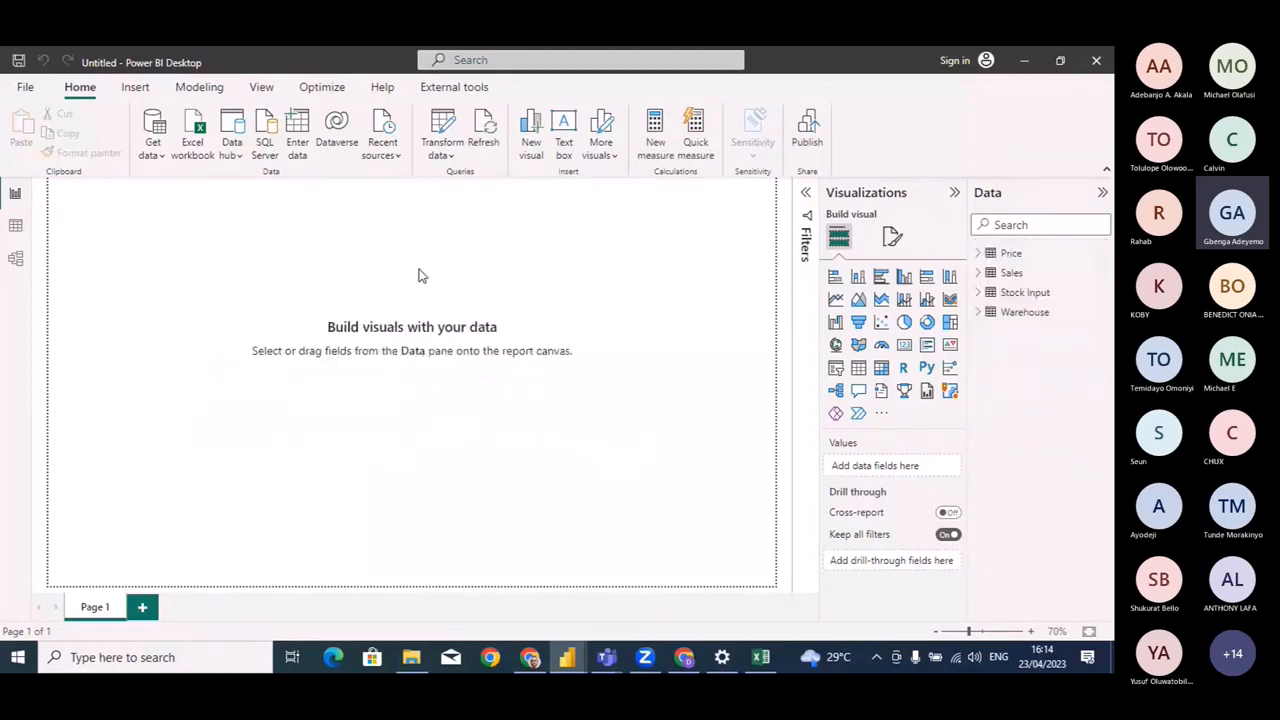
Show the data model with the Data and Properties panes collapsed and examine the relationships between the four tables.
click(15, 258)
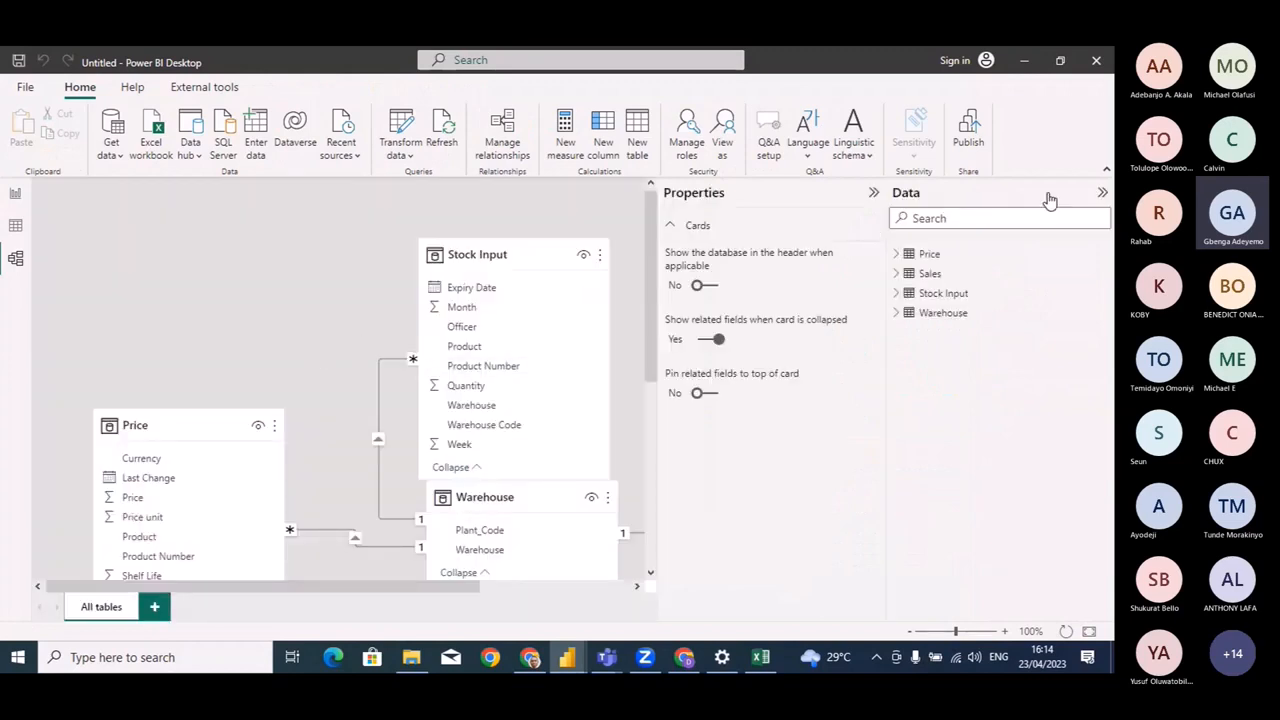
click(1101, 193)
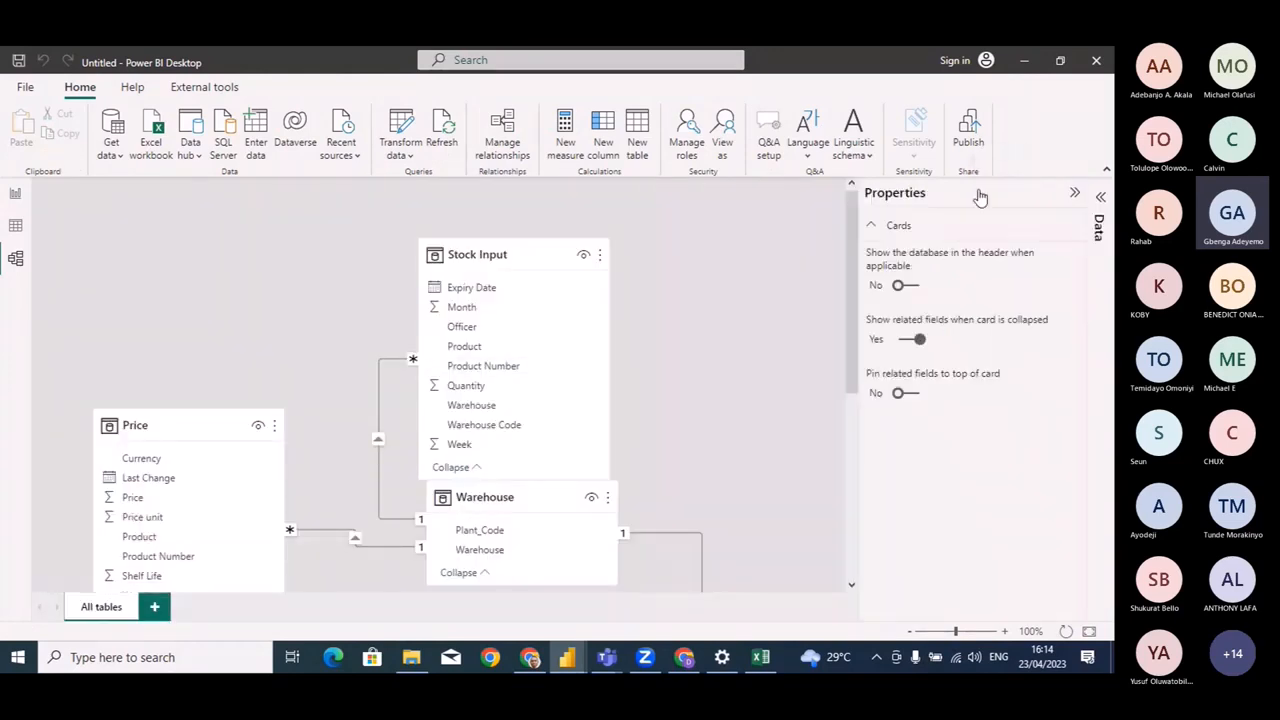
click(1074, 193)
scroll(791, 437, down, 5)
scroll(791, 443, down, 2)
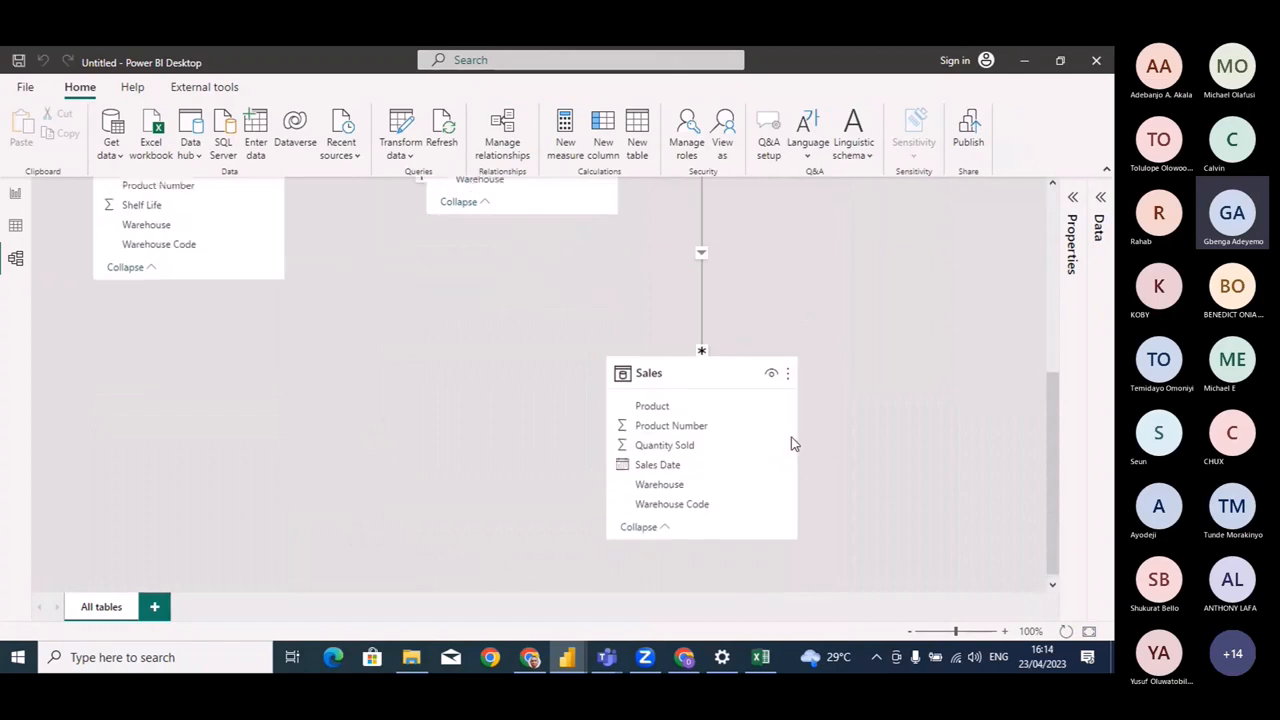
scroll(668, 411, up, 7)
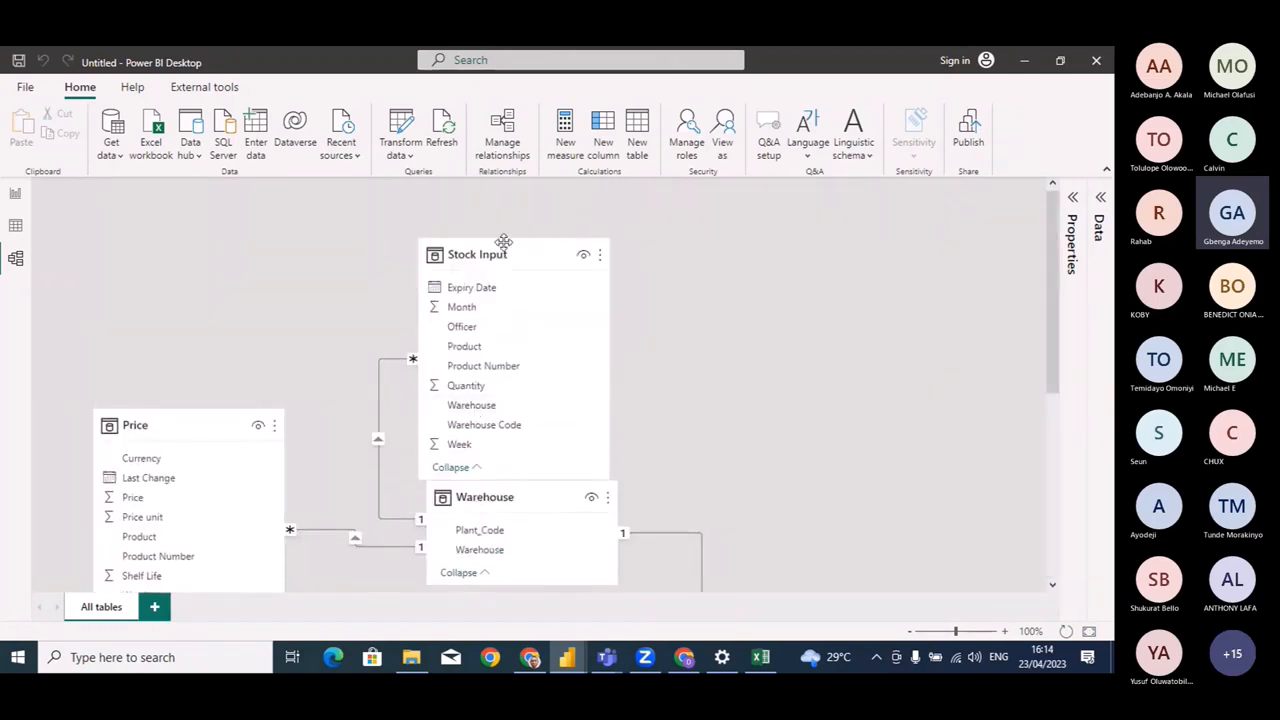
Move the Stock Input table slightly left in the diagram and delete its relationship with the Warehouse table.
drag(500, 252, 479, 252)
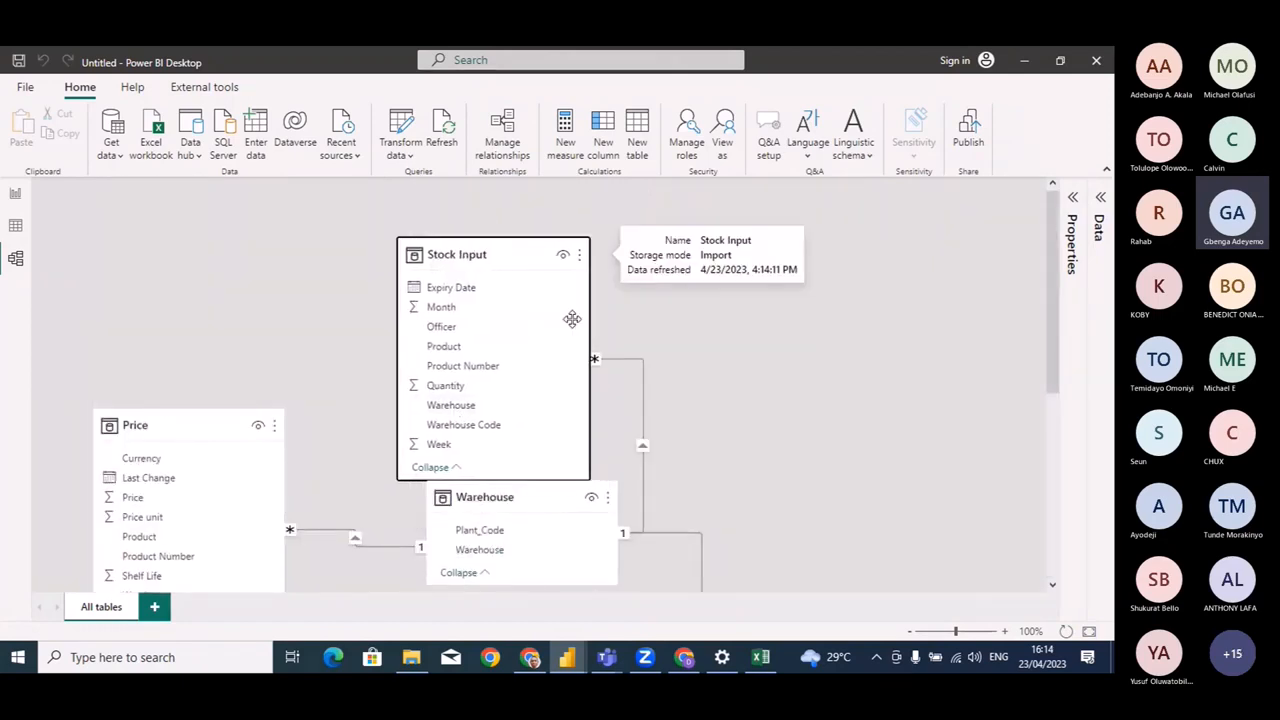
right_click(640, 374)
click(783, 423)
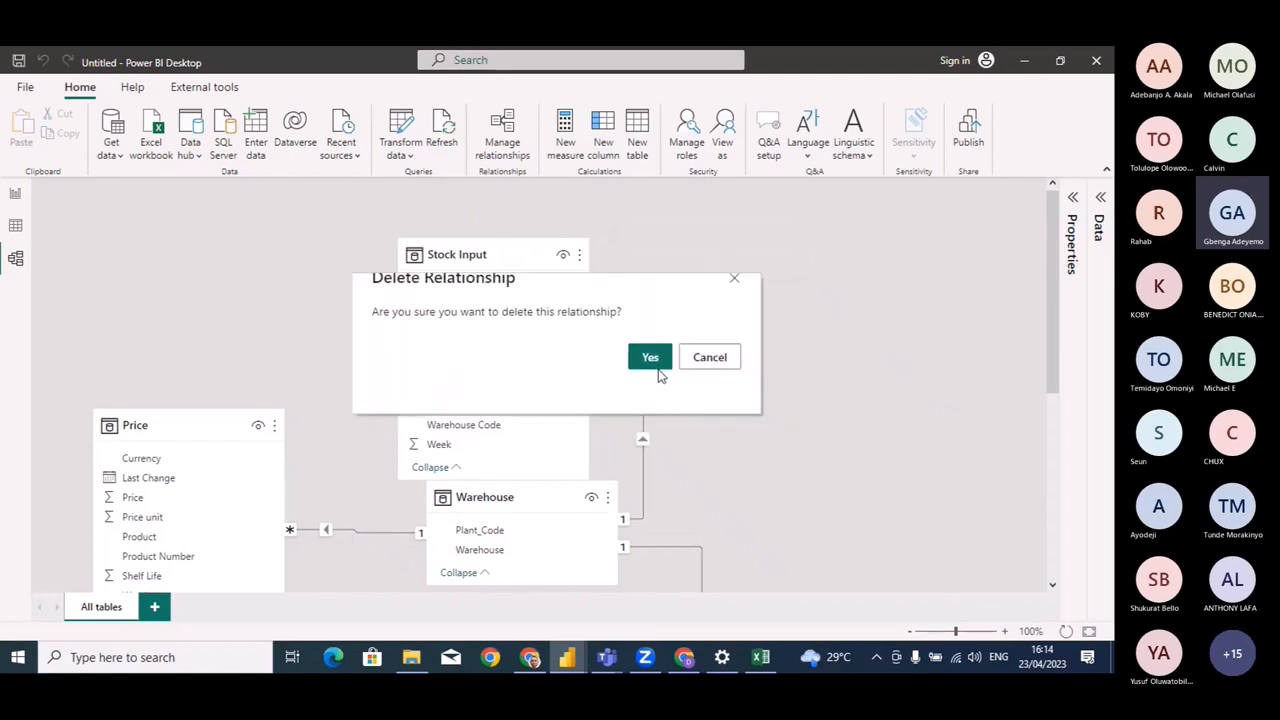
click(654, 360)
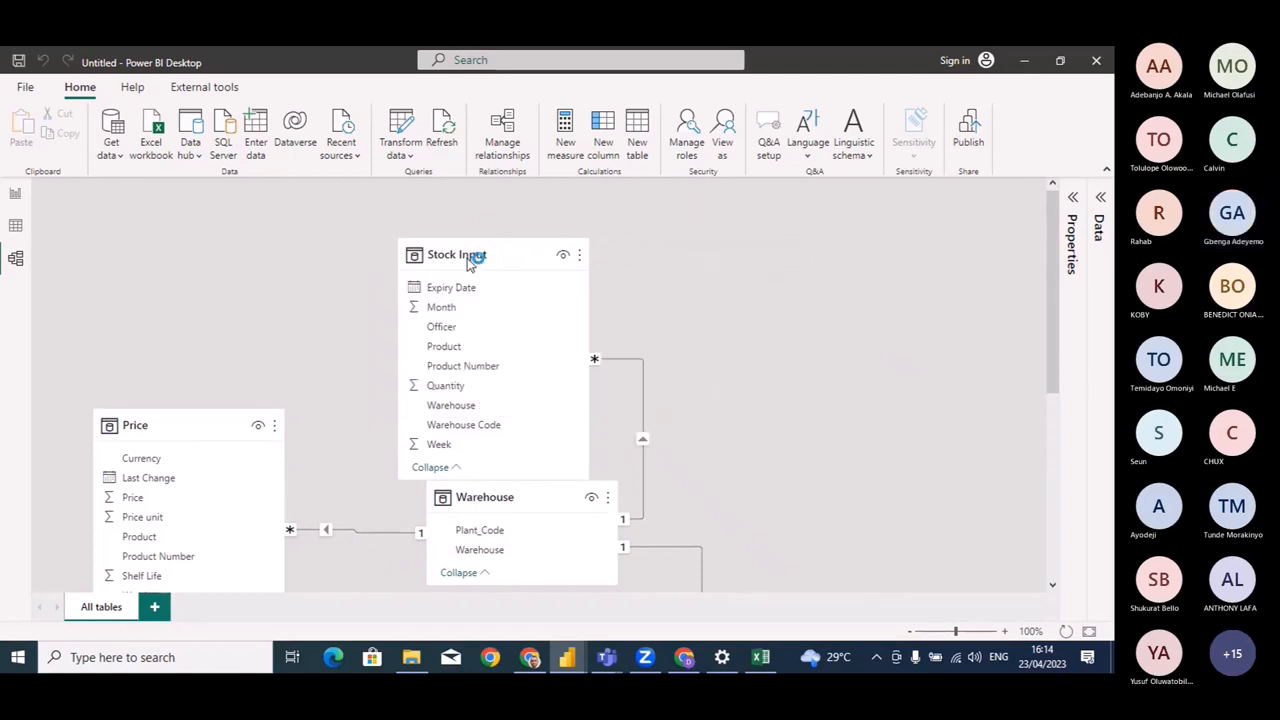
Move the Sales table up and to the right in the diagram and delete its relationship with the Warehouse table.
click(912, 634)
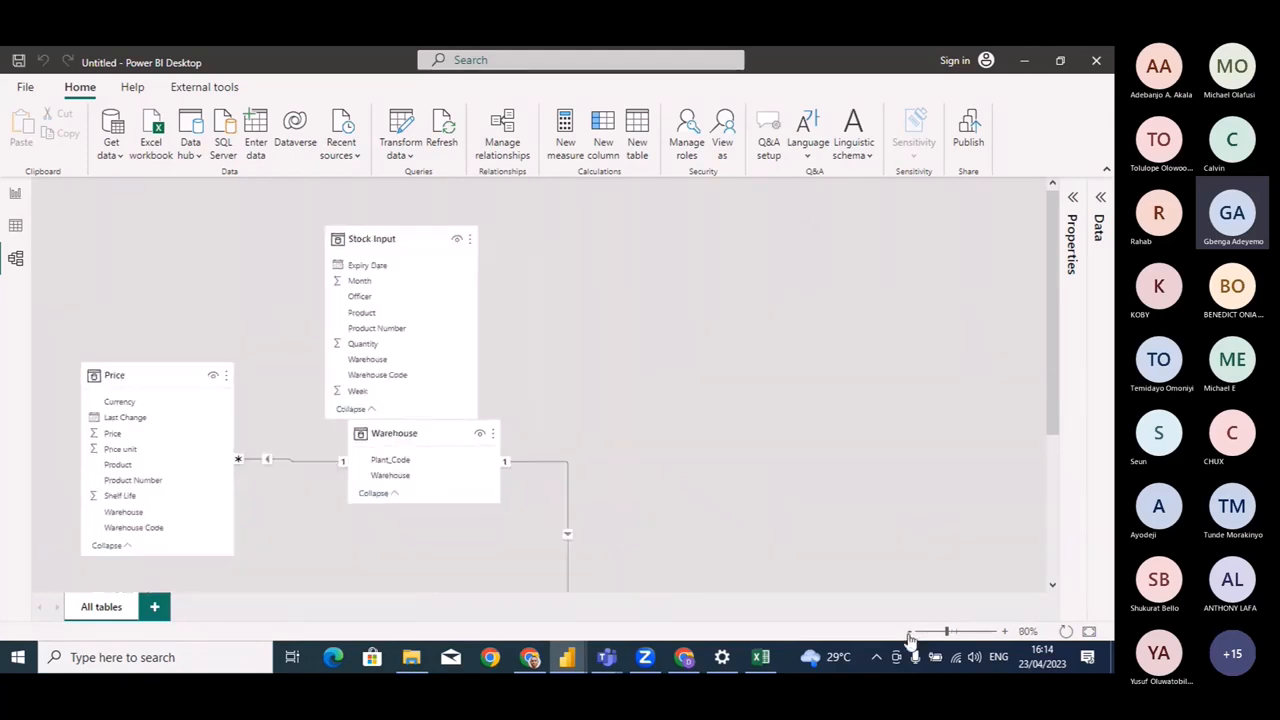
click(912, 634)
click(910, 634)
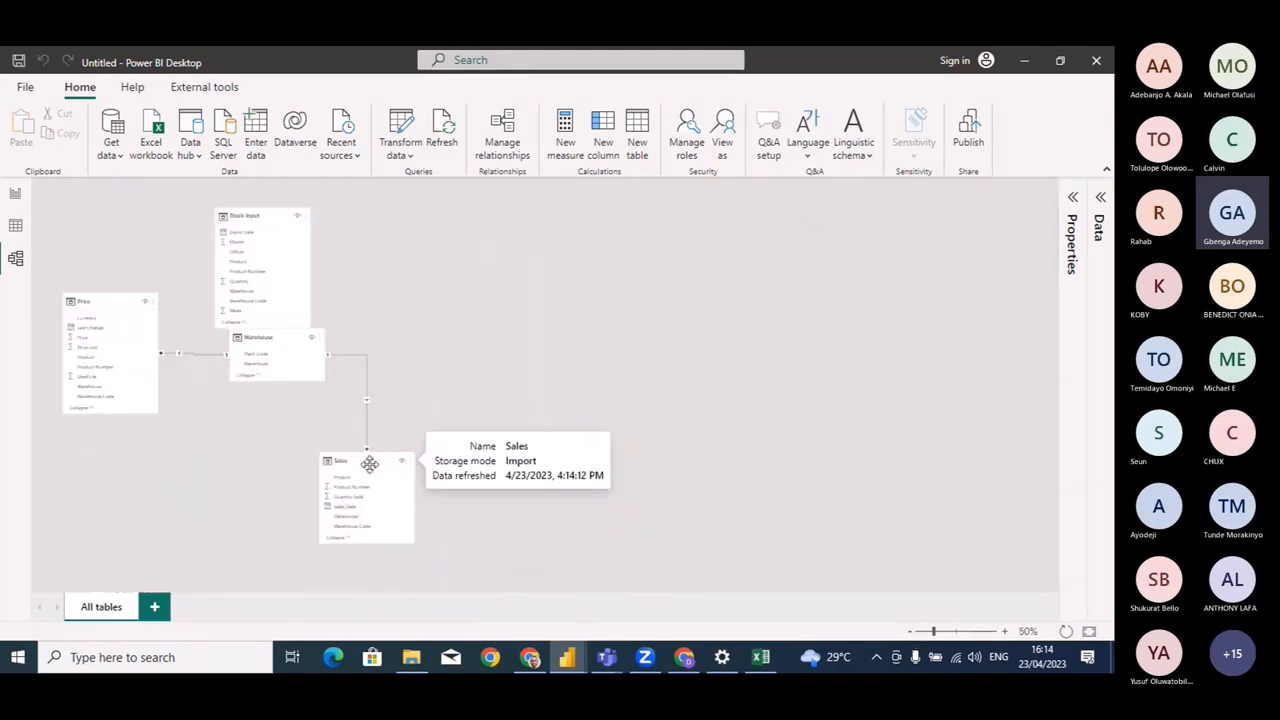
drag(366, 463, 442, 420)
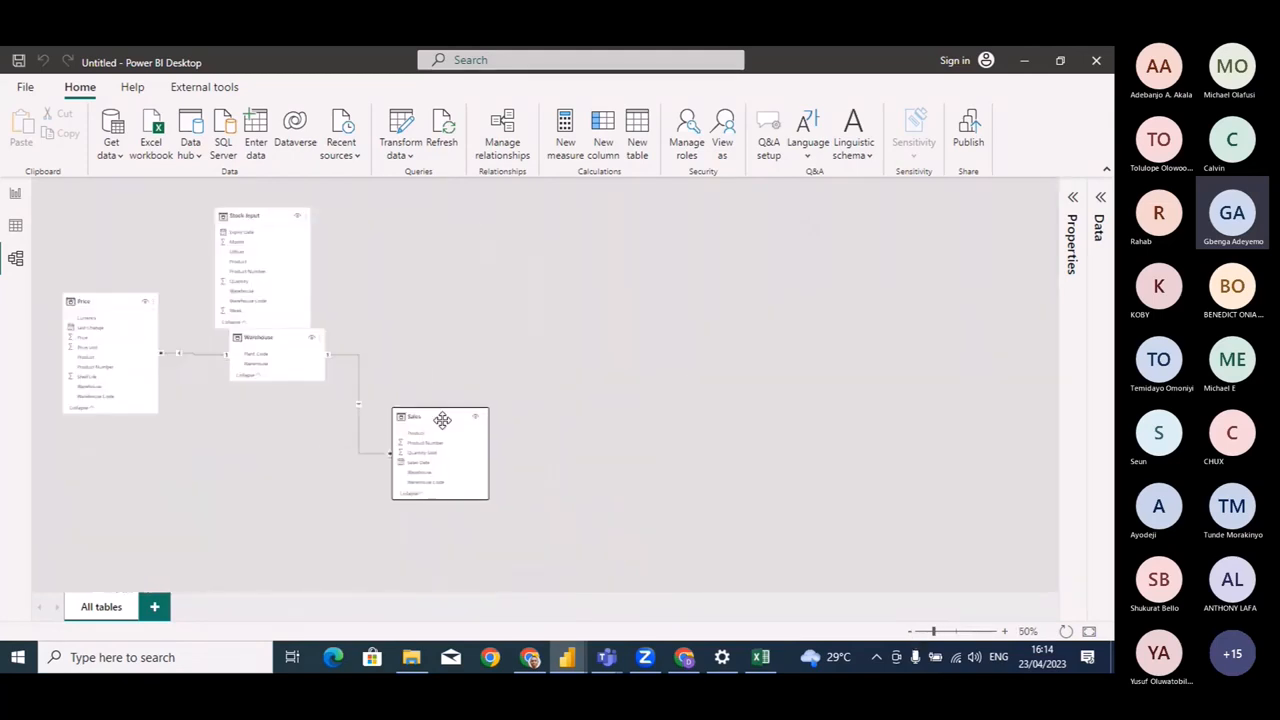
right_click(358, 377)
click(377, 384)
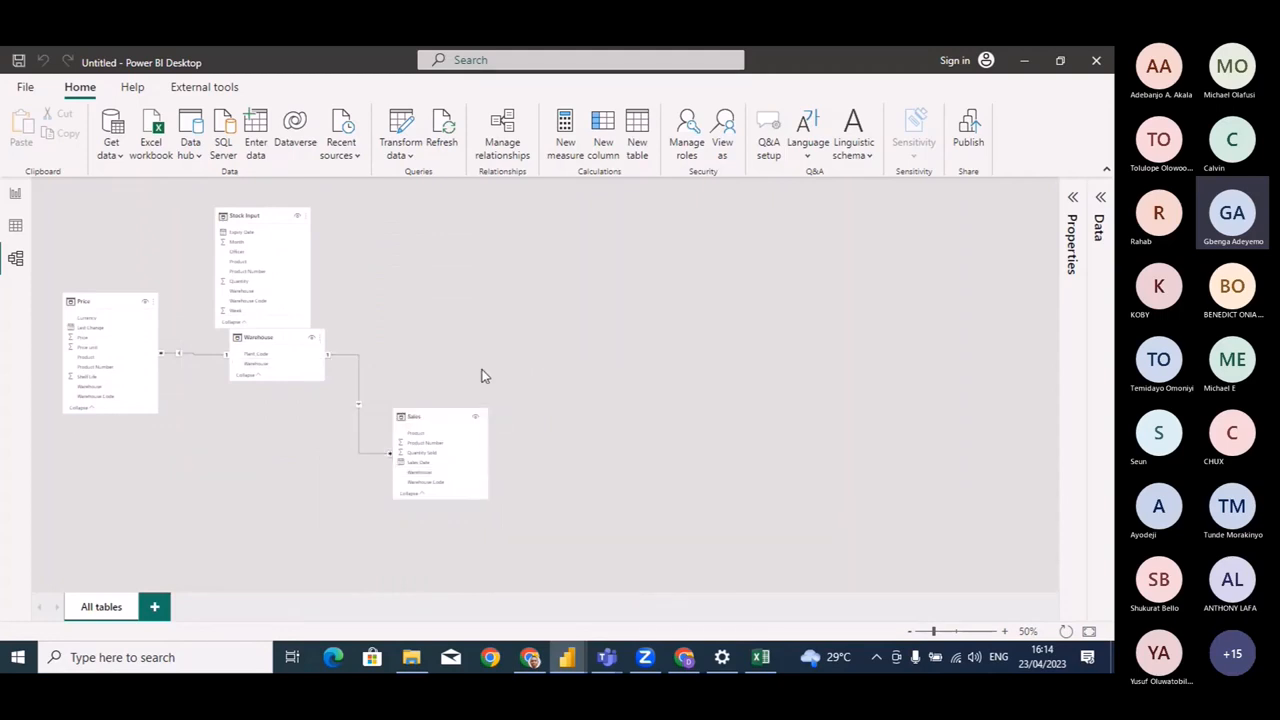
click(653, 357)
Move the Warehouse table slightly down, clear of Stock Input, and delete its relationship with the Price table.
click(272, 338)
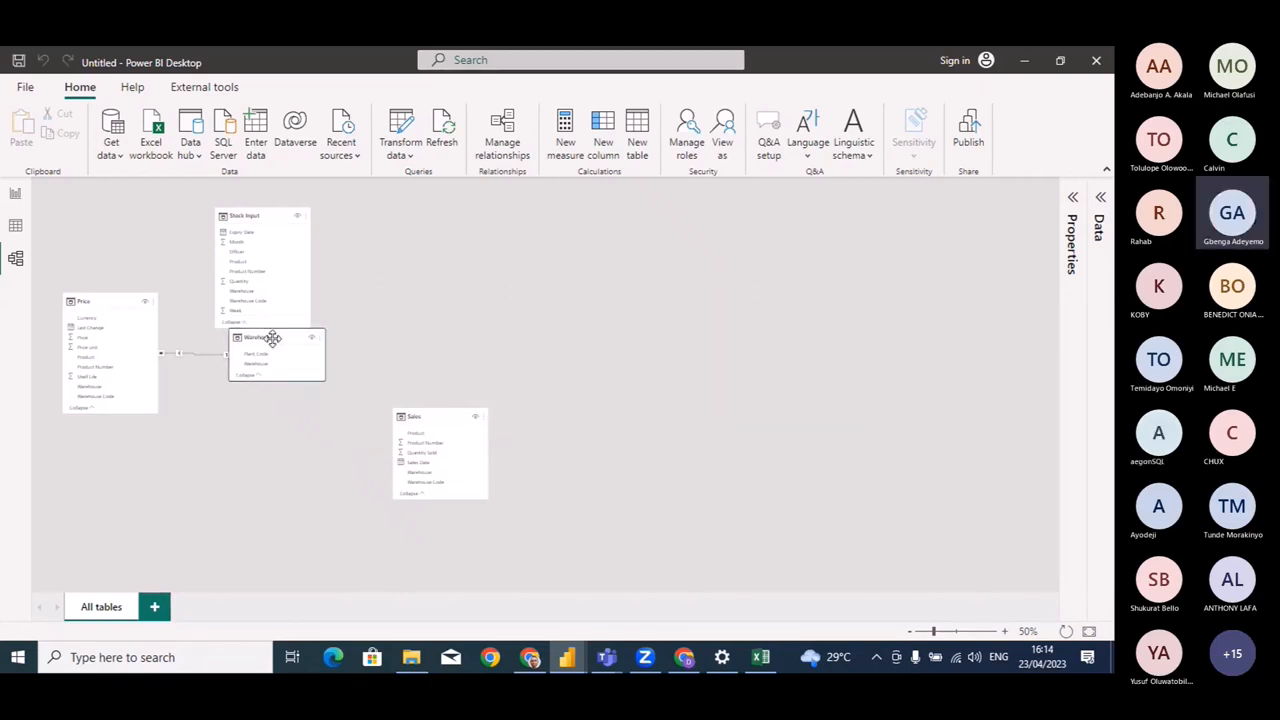
drag(272, 338, 259, 363)
right_click(193, 385)
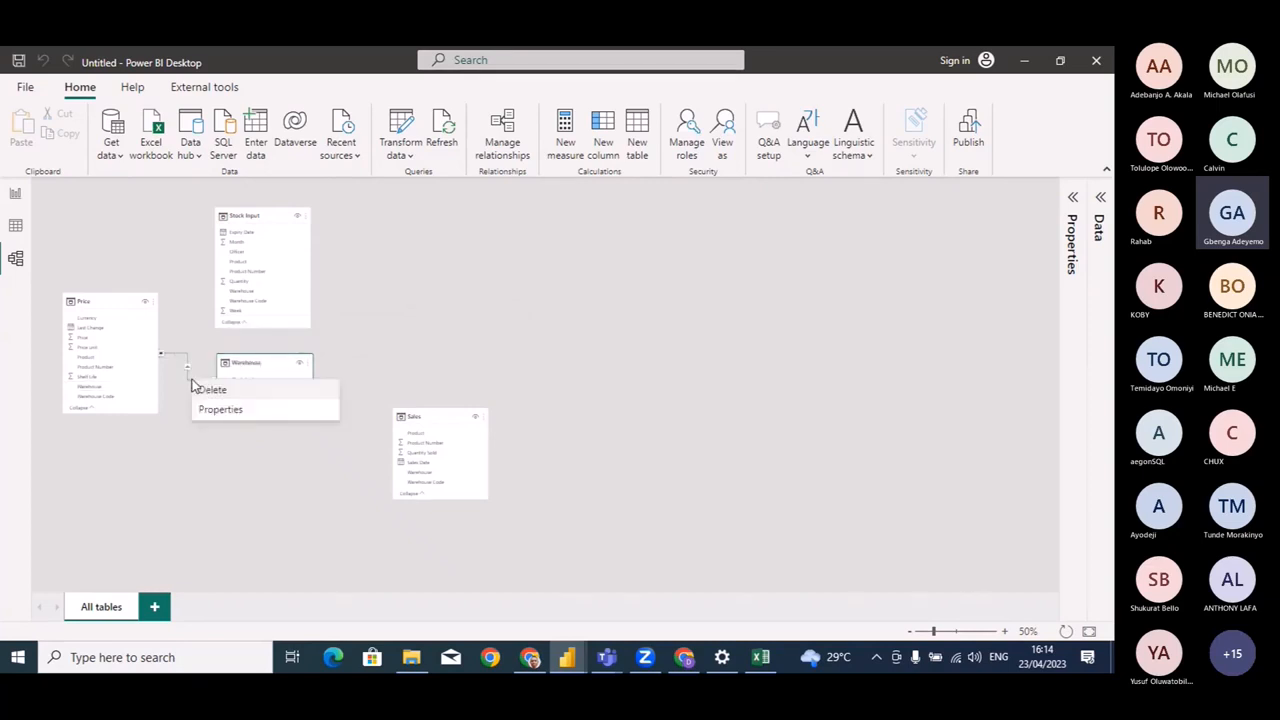
click(207, 390)
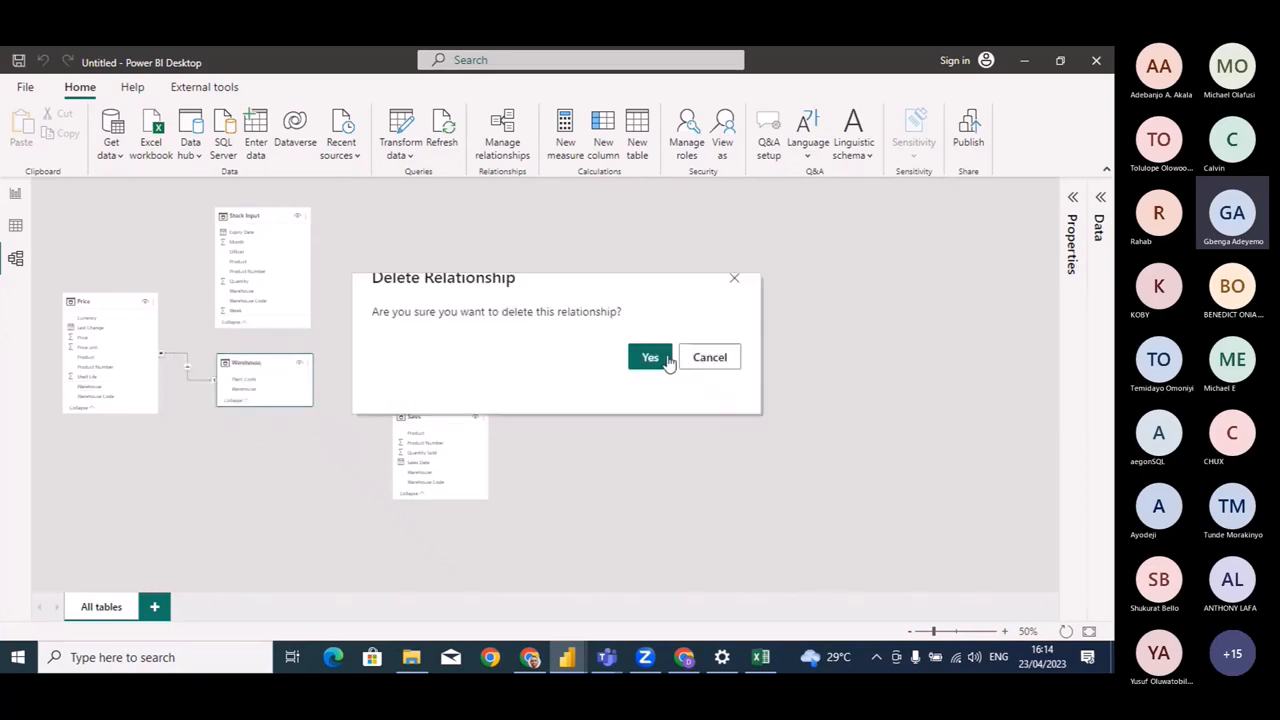
click(648, 358)
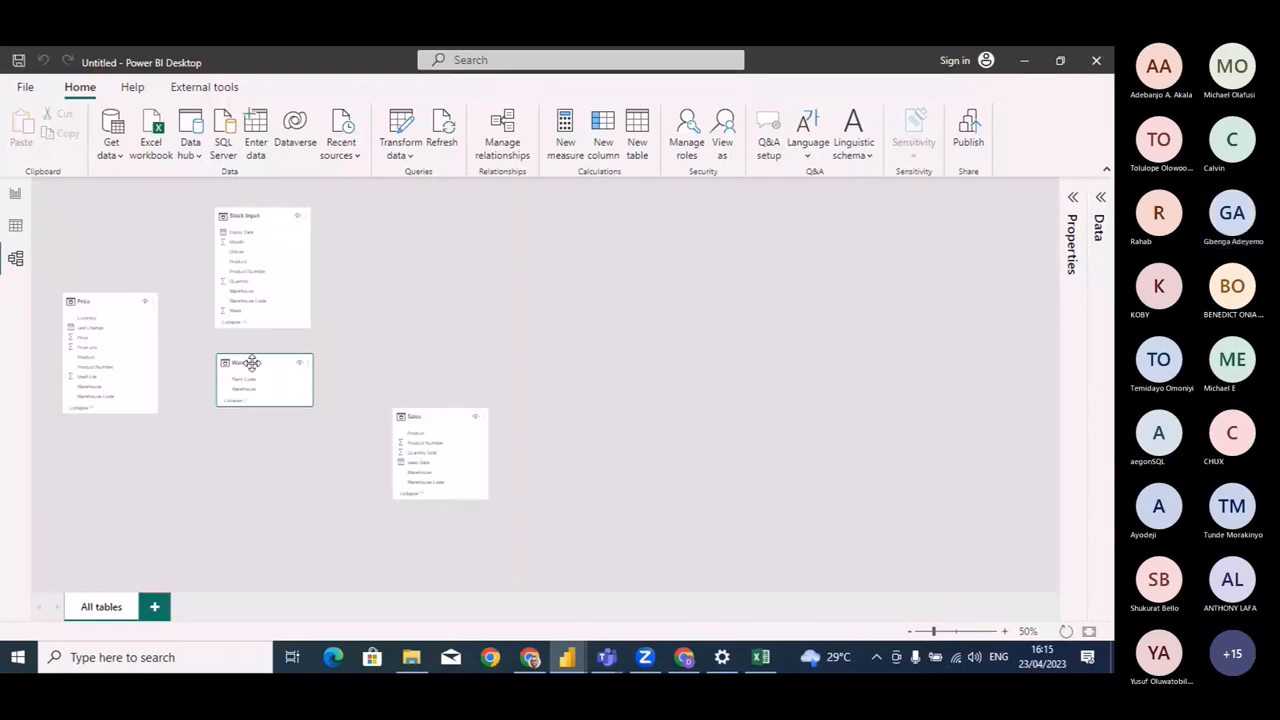
Rearrange the diagram with Sales beside Stock Input and Warehouse far to their right, and make the Sales table taller.
drag(252, 363, 407, 221)
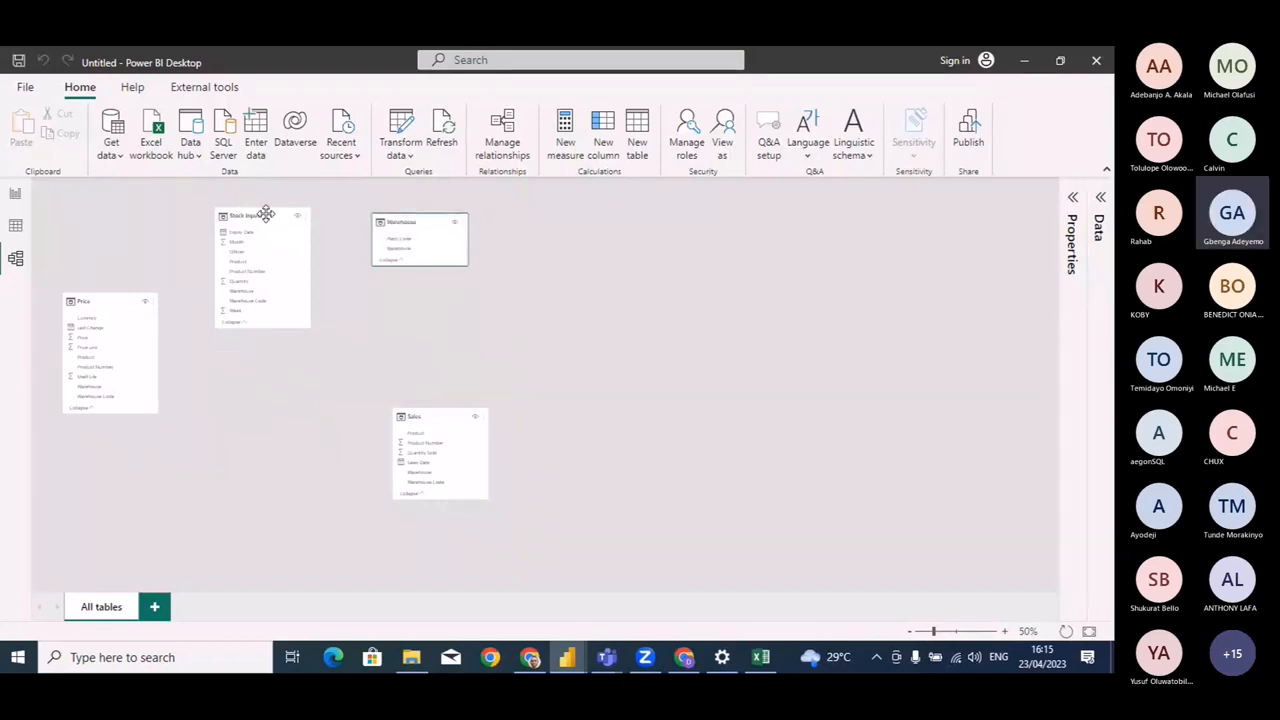
drag(265, 213, 282, 231)
drag(404, 218, 740, 234)
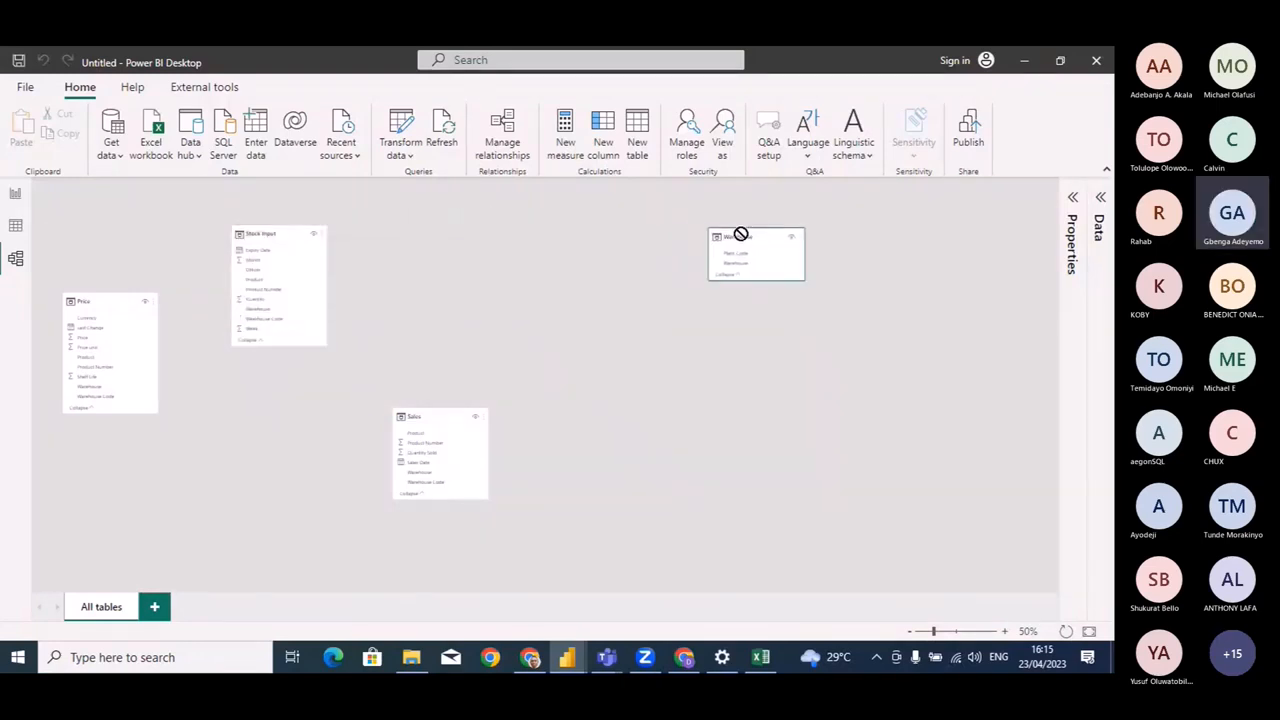
drag(389, 420, 391, 232)
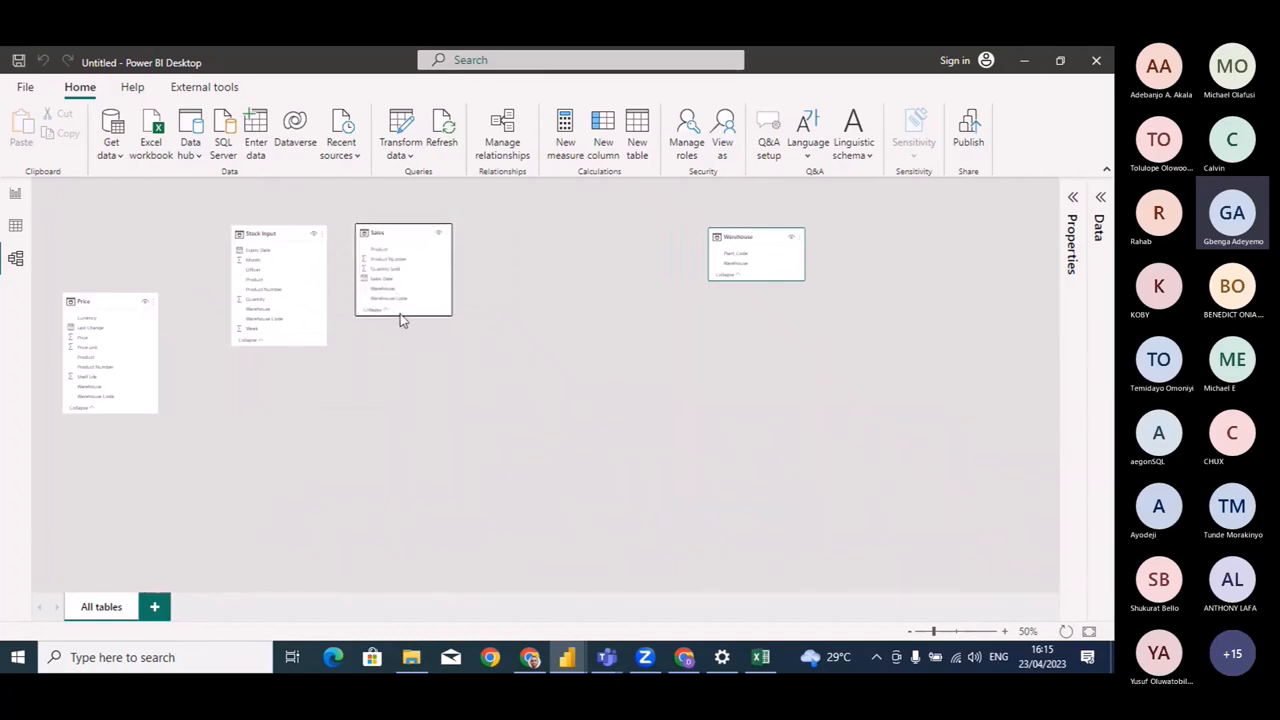
mouse_move(401, 316)
mouse_down()
mouse_move(403, 363)
mouse_move(403, 338)
mouse_up()
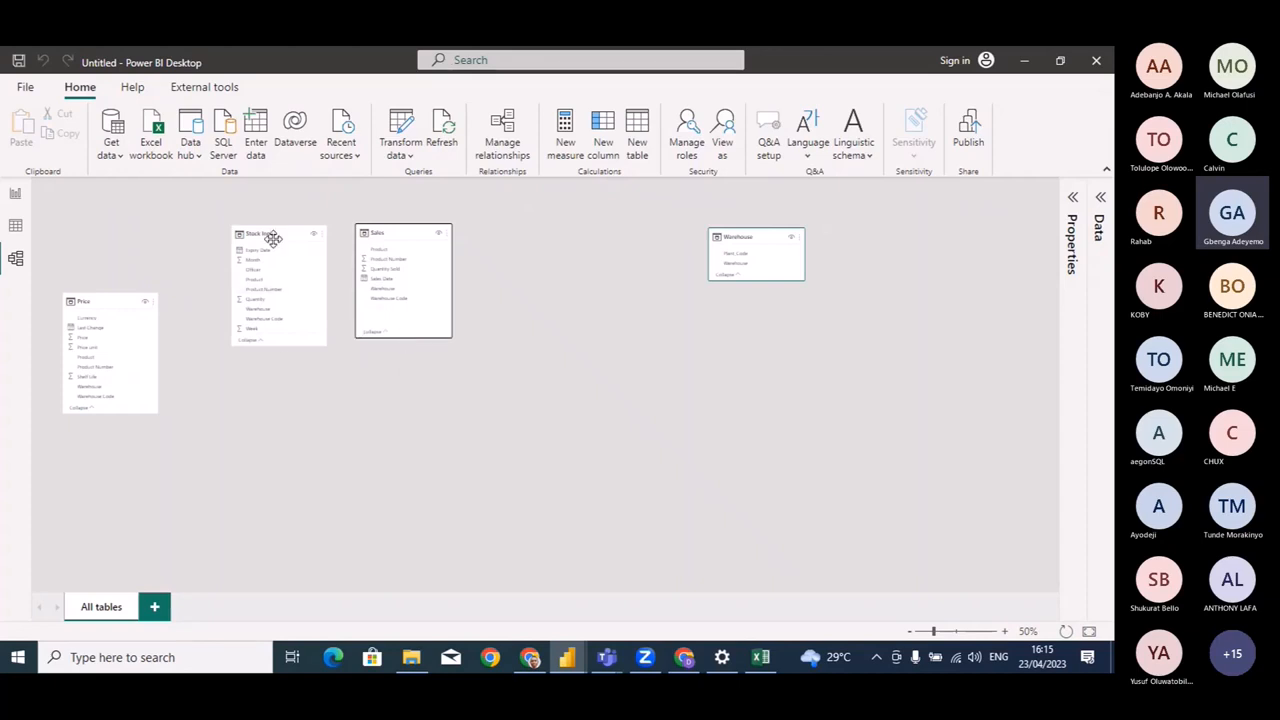
drag(273, 238, 274, 222)
Show the Stock Input table's data and examine its Warehouse Code, Product Number and Product columns as candidates for a combined key.
click(12, 228)
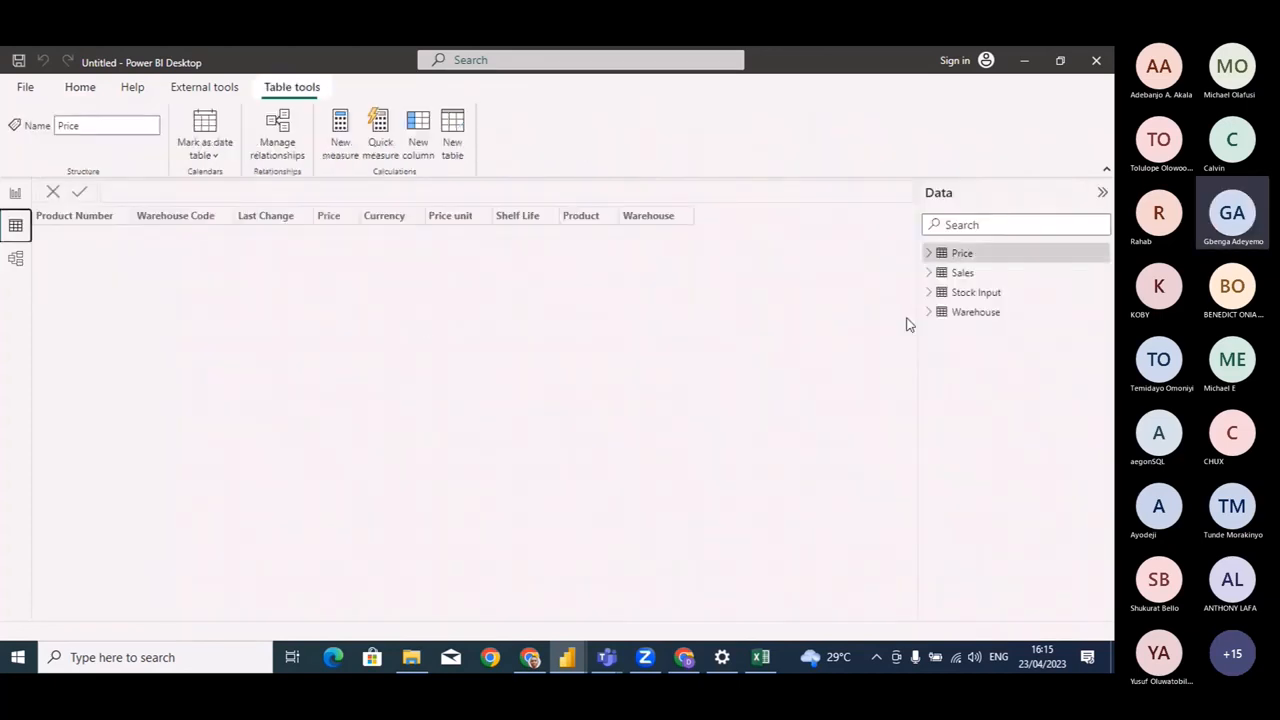
click(978, 295)
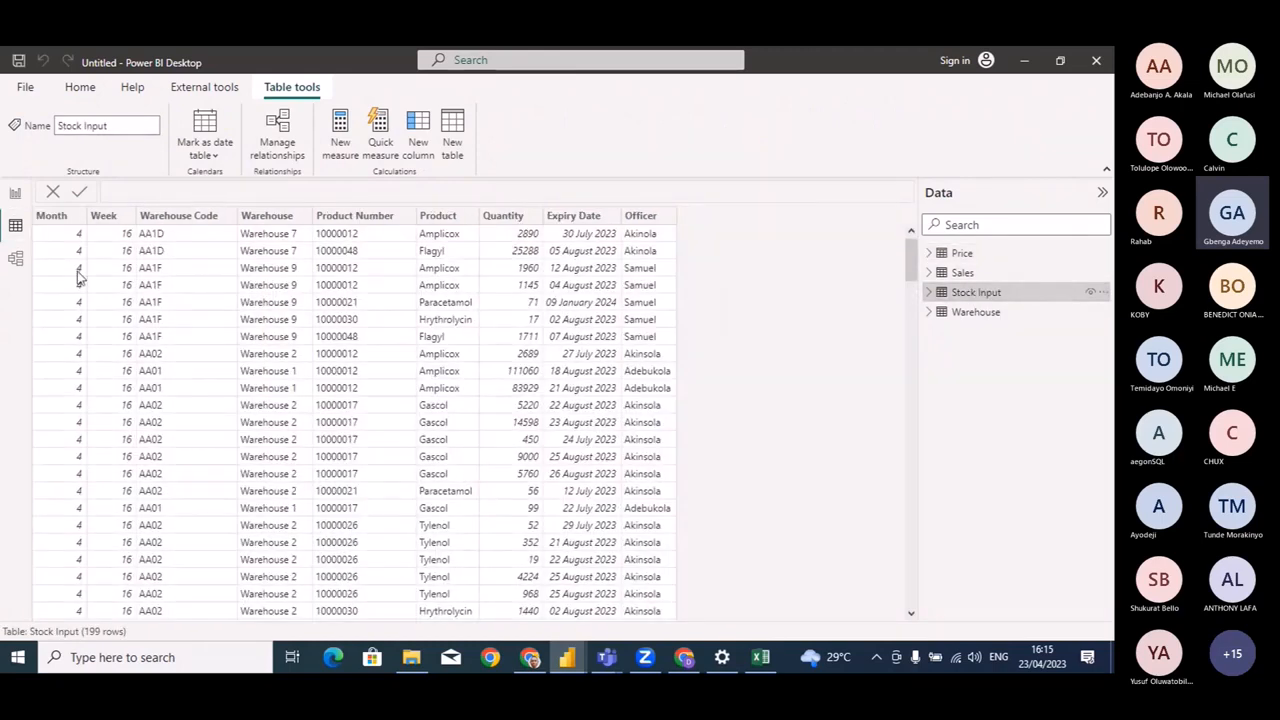
click(180, 215)
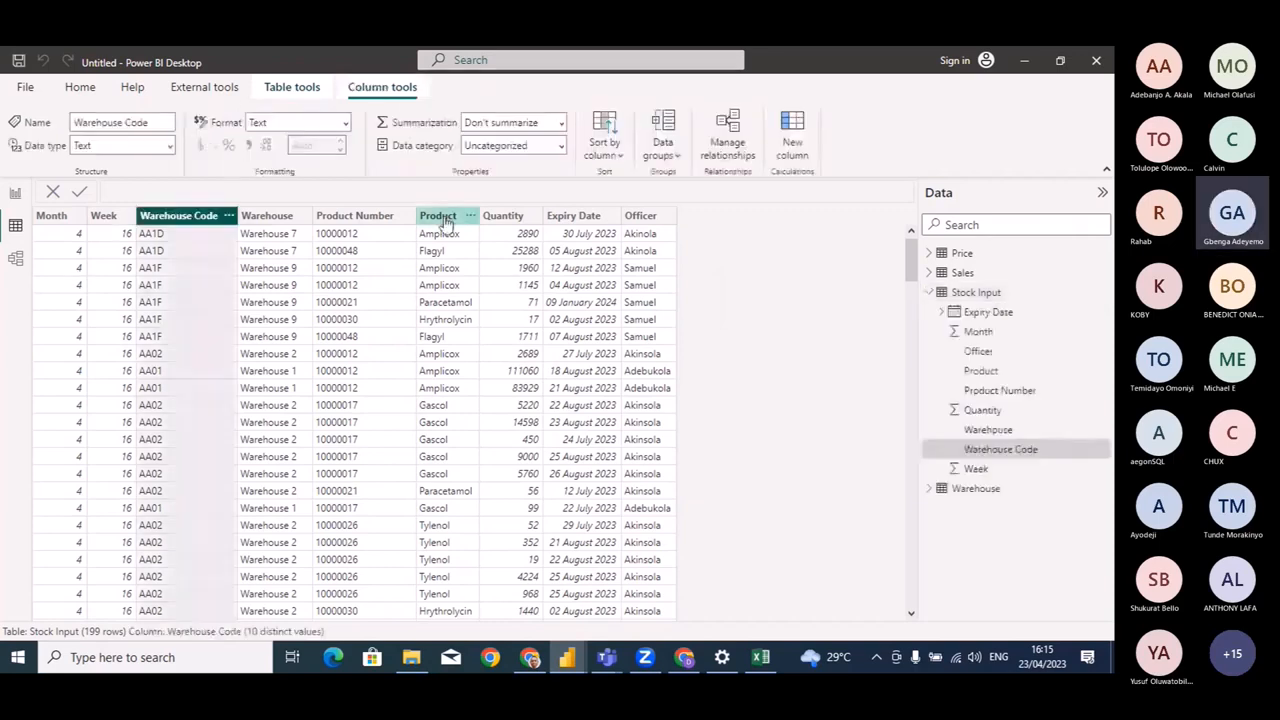
click(357, 215)
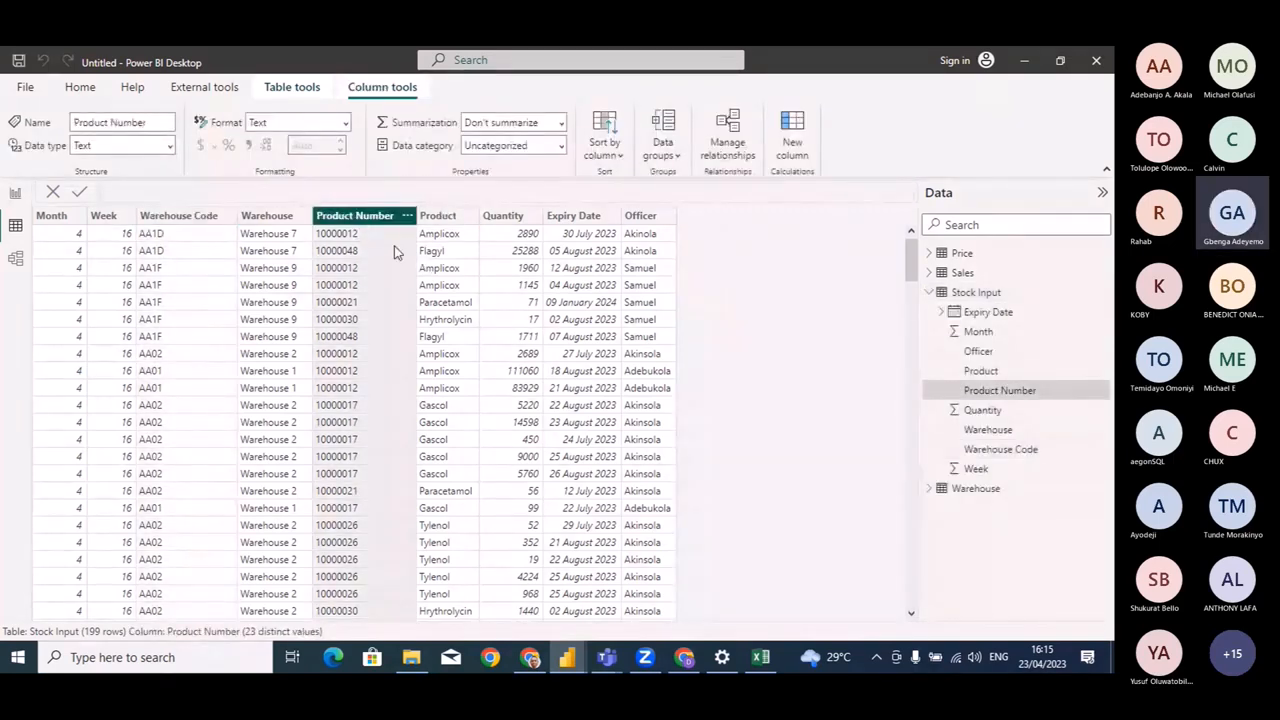
click(158, 219)
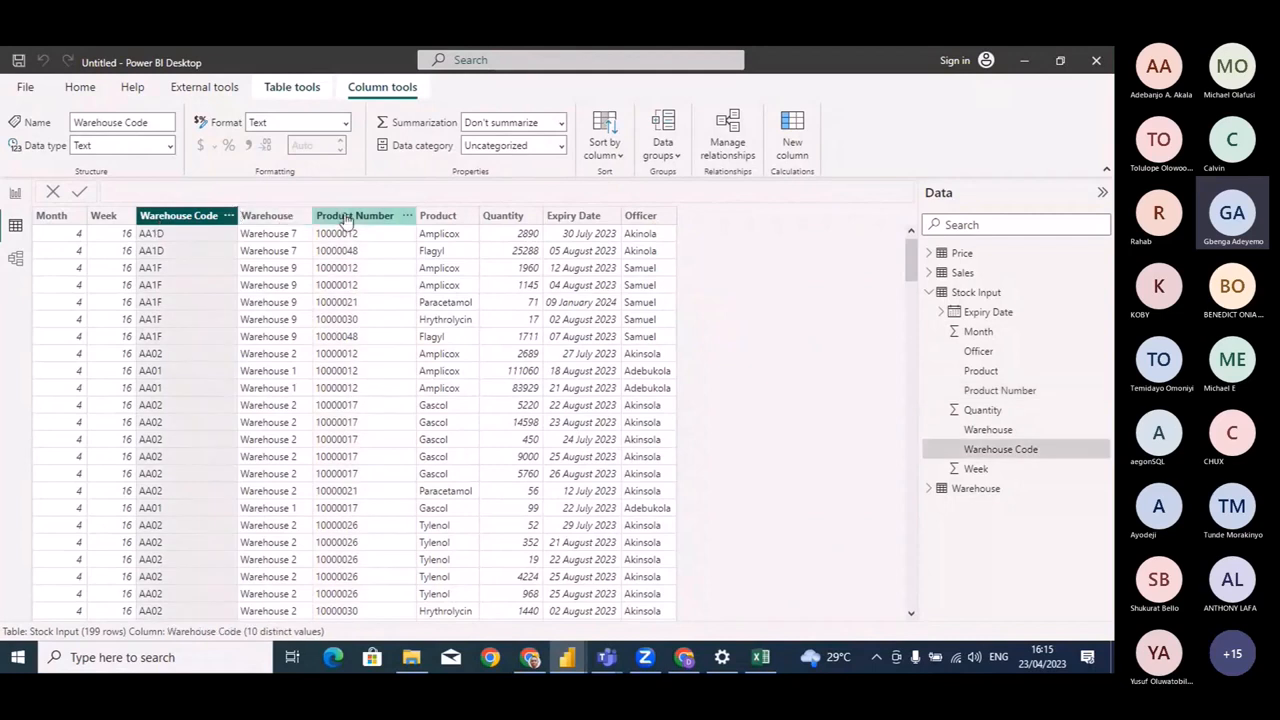
click(347, 217)
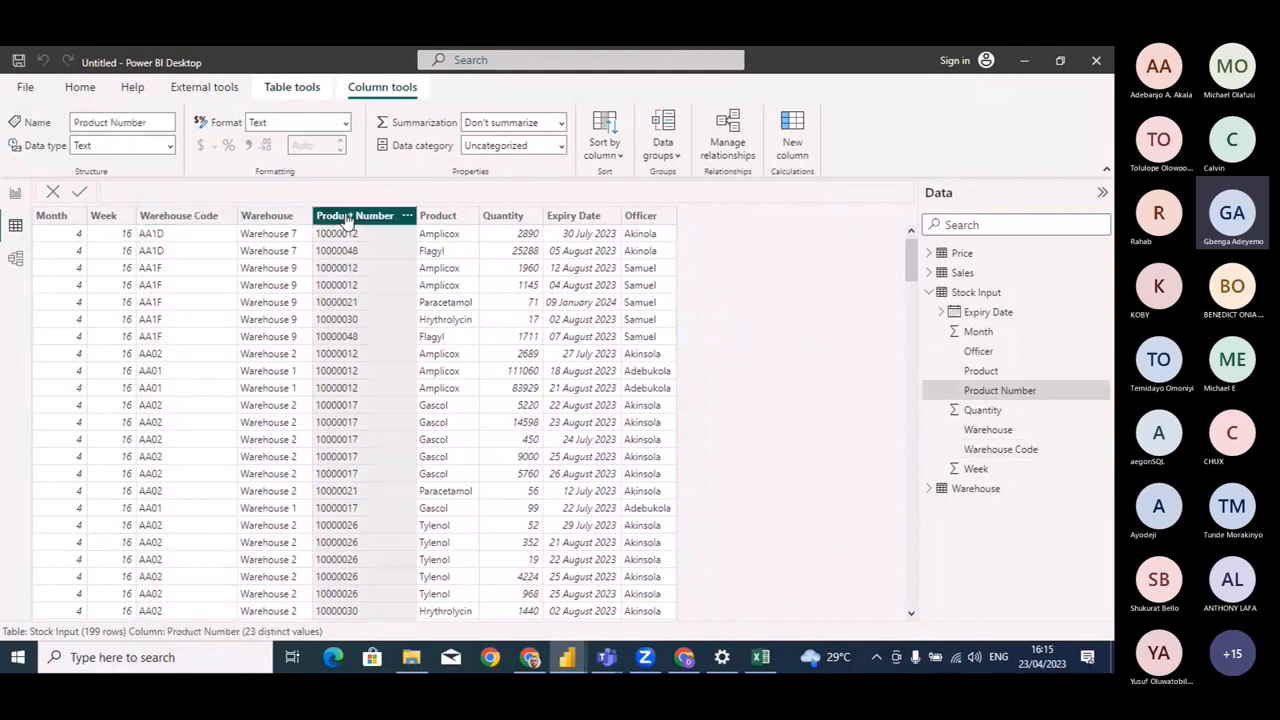
click(195, 224)
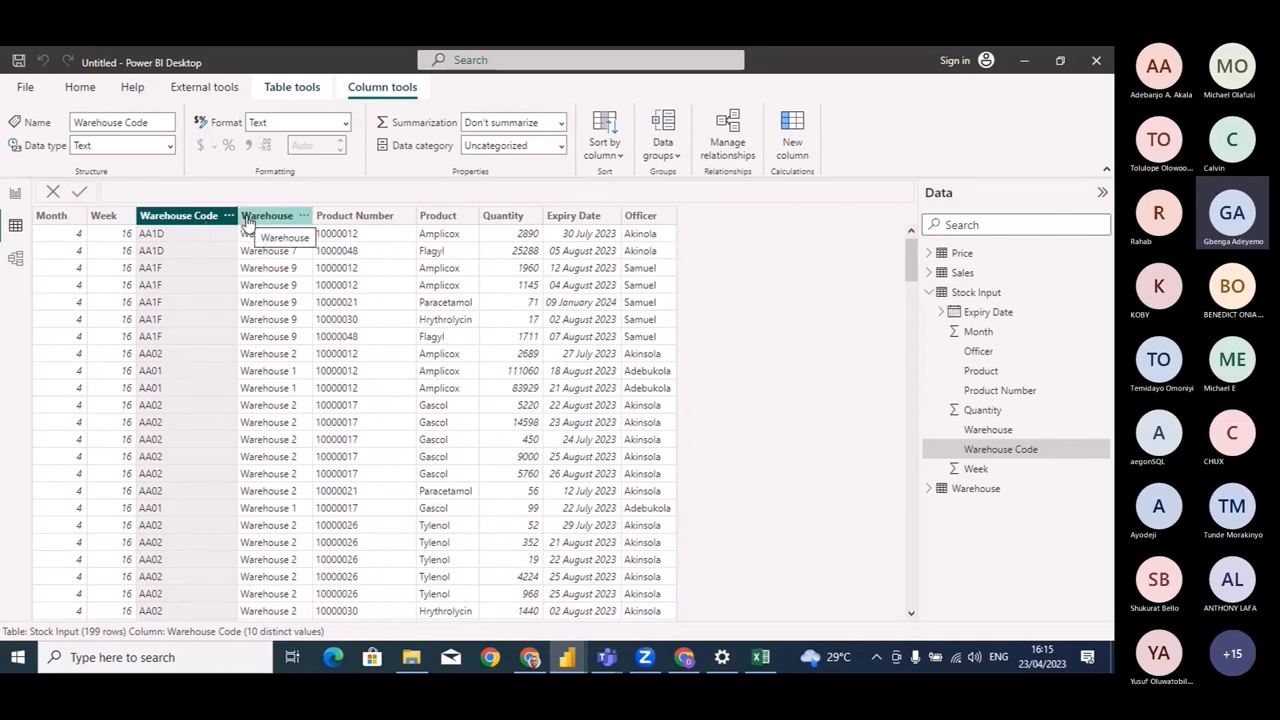
click(422, 220)
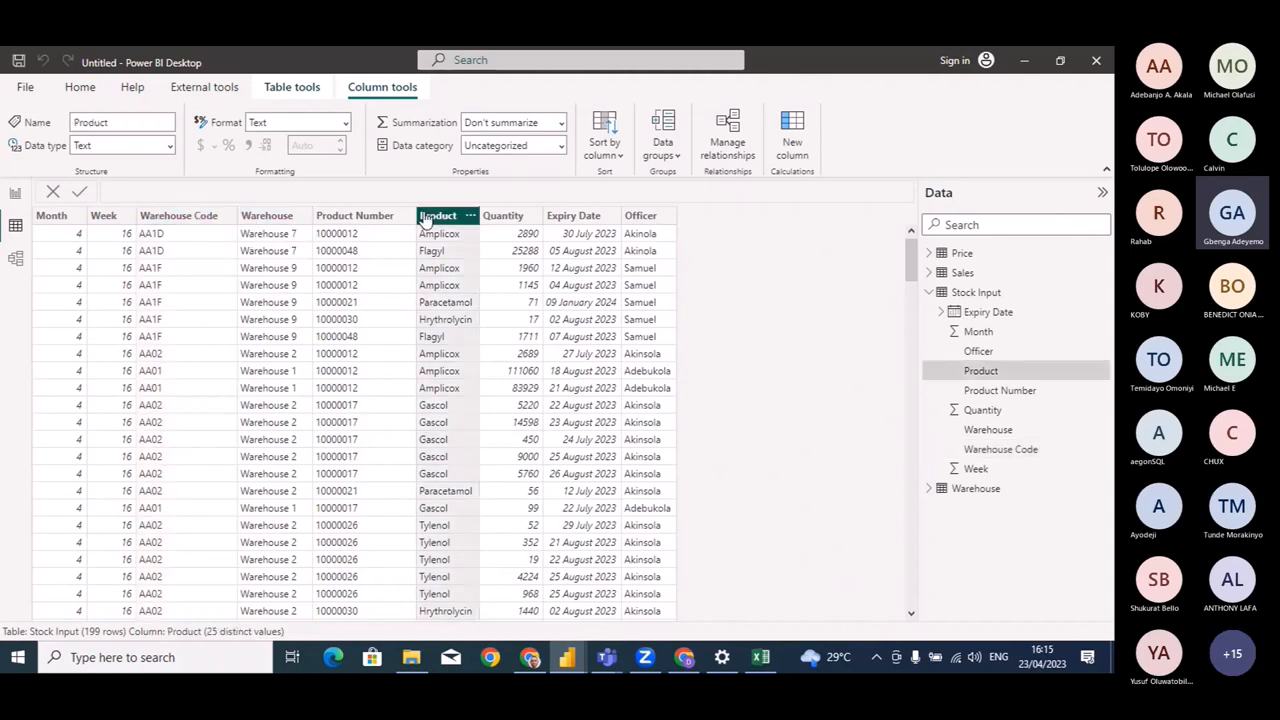
click(167, 230)
click(343, 225)
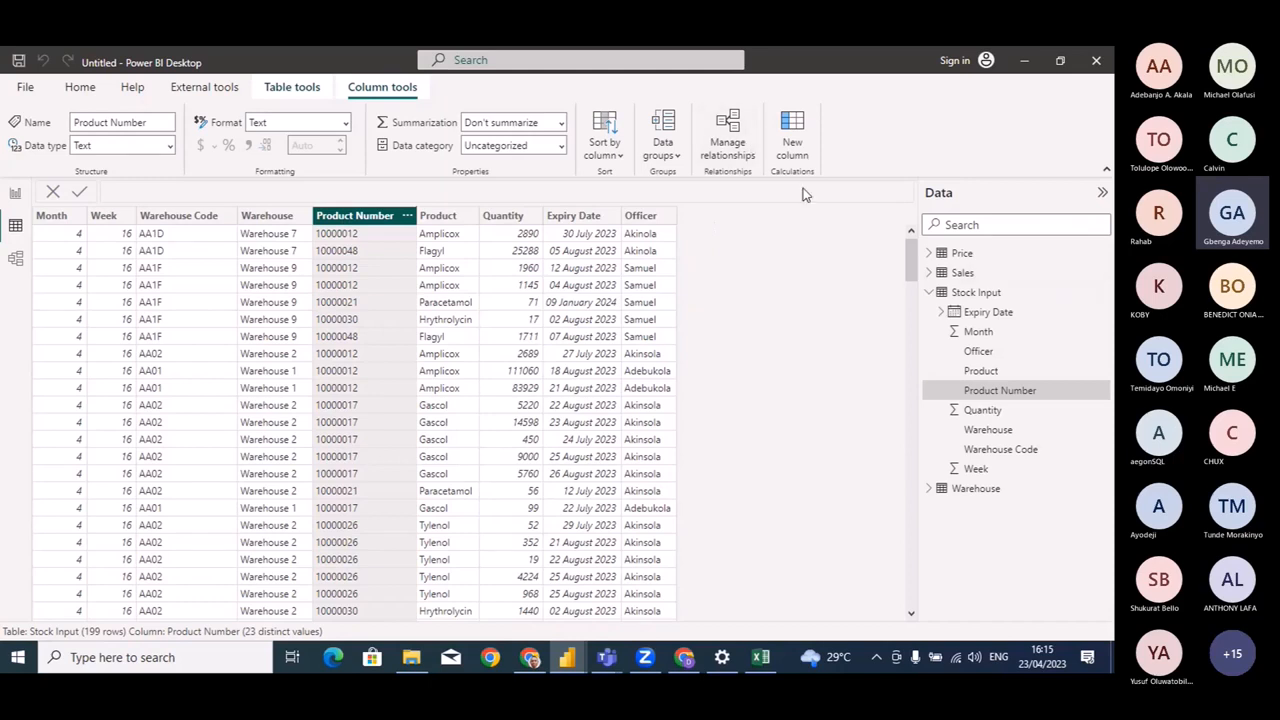
Add a calculated column to Stock Input: Warehouse/Product = CONCATENATE('Stock Input'[Warehouse Code], 'Stock Input'[Product Number ]).
click(792, 148)
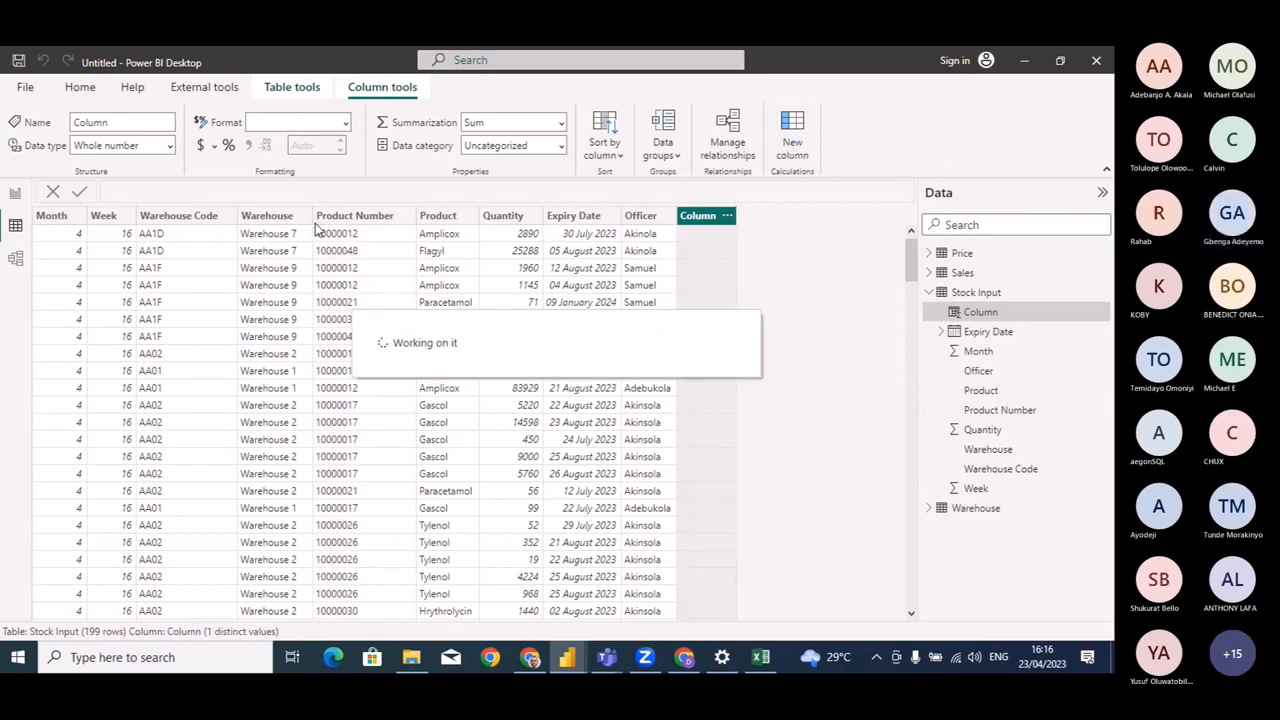
click(177, 191)
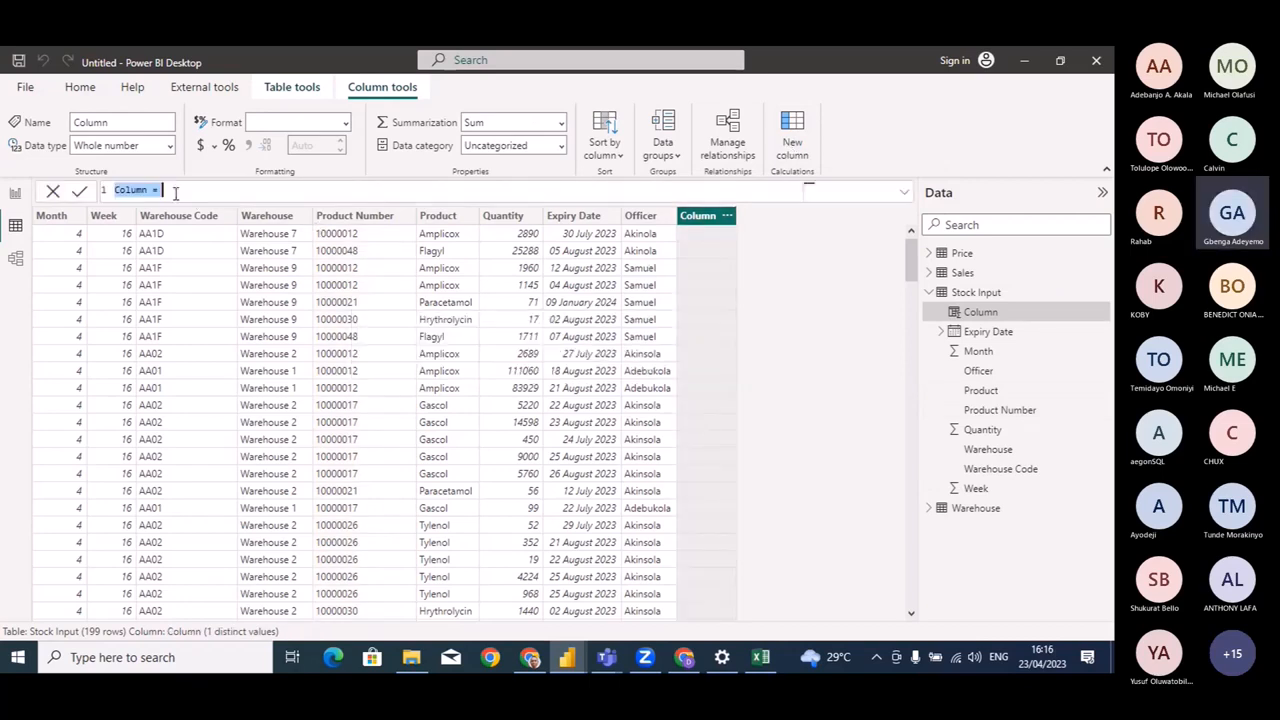
text(Warehouse/Pro)
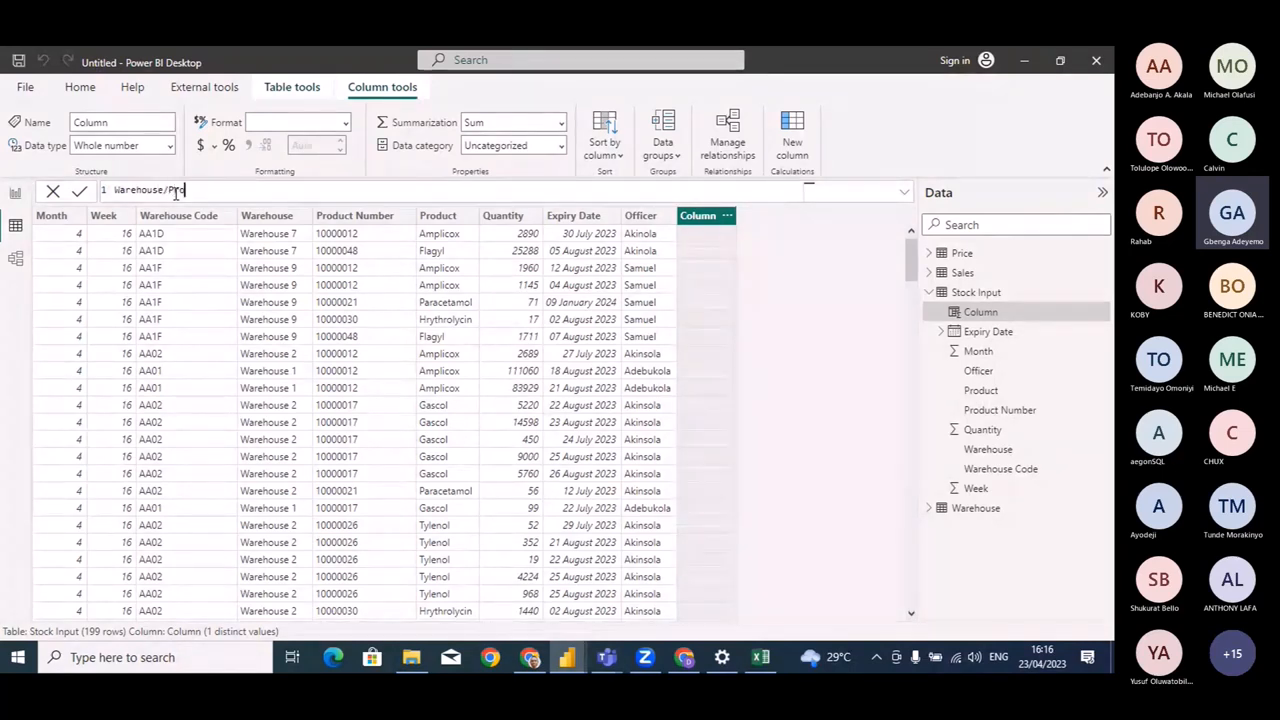
text(duct = Concat)
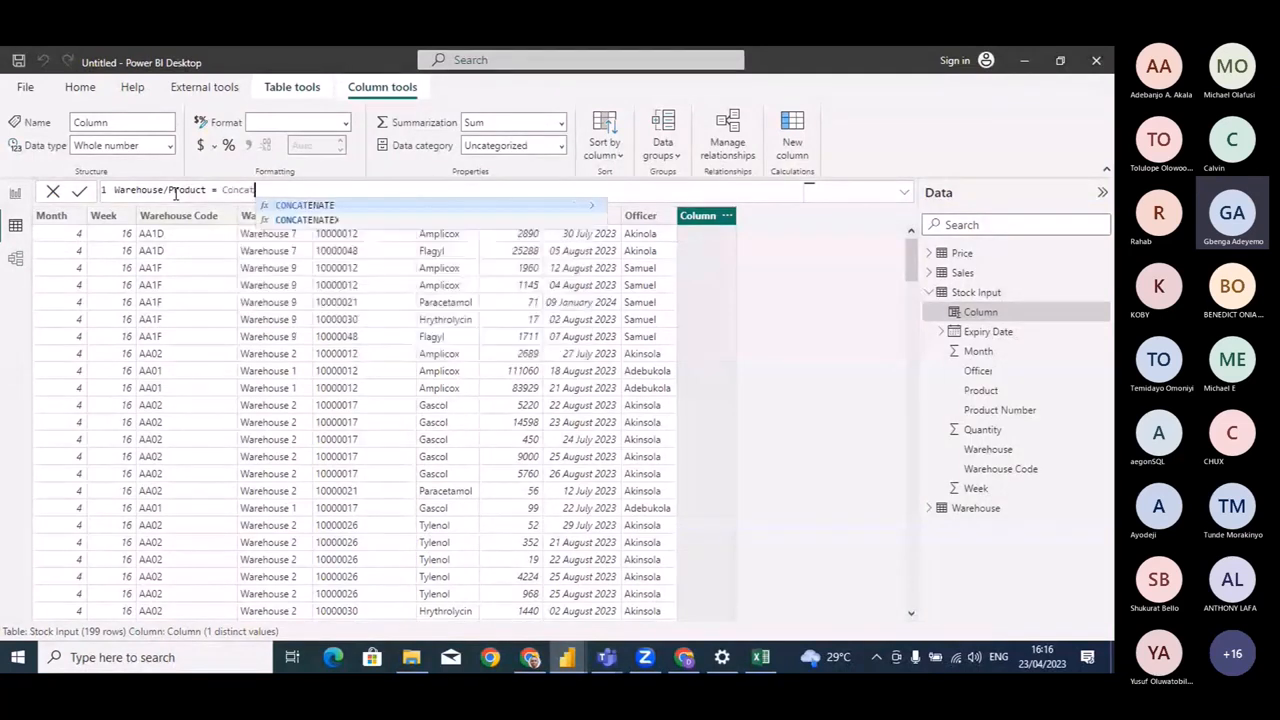
key(Tab)
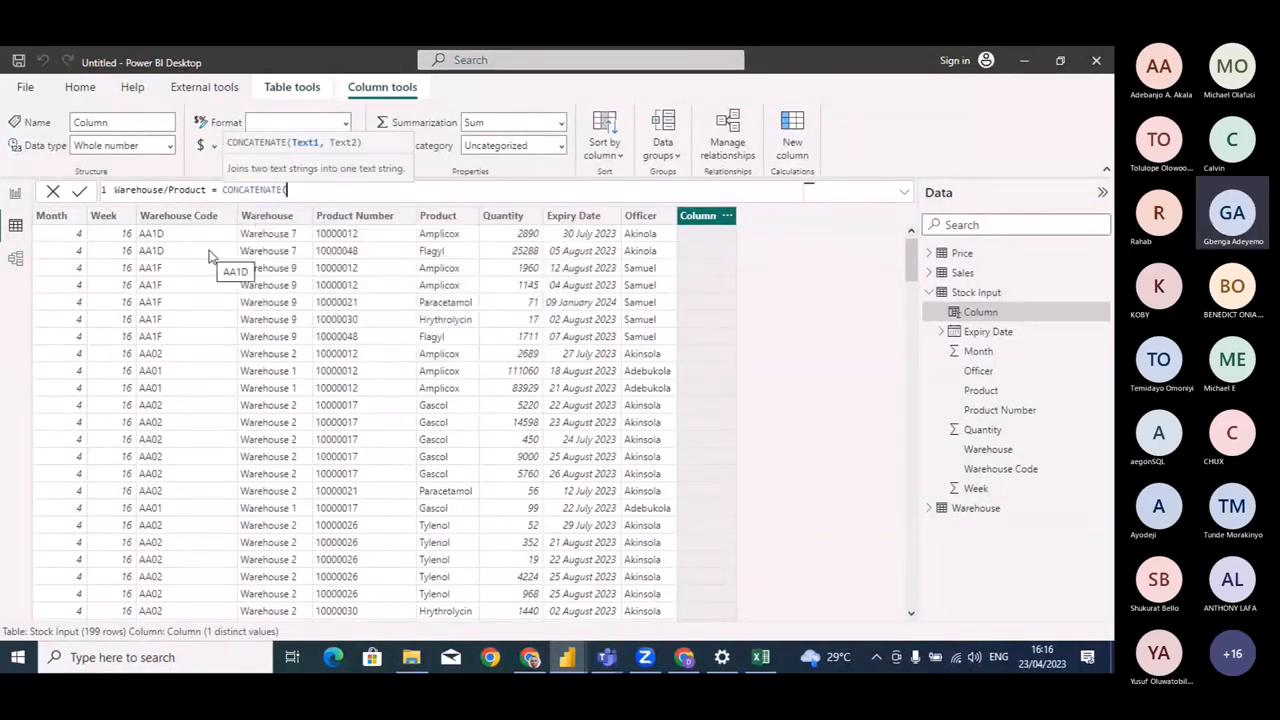
text(ware)
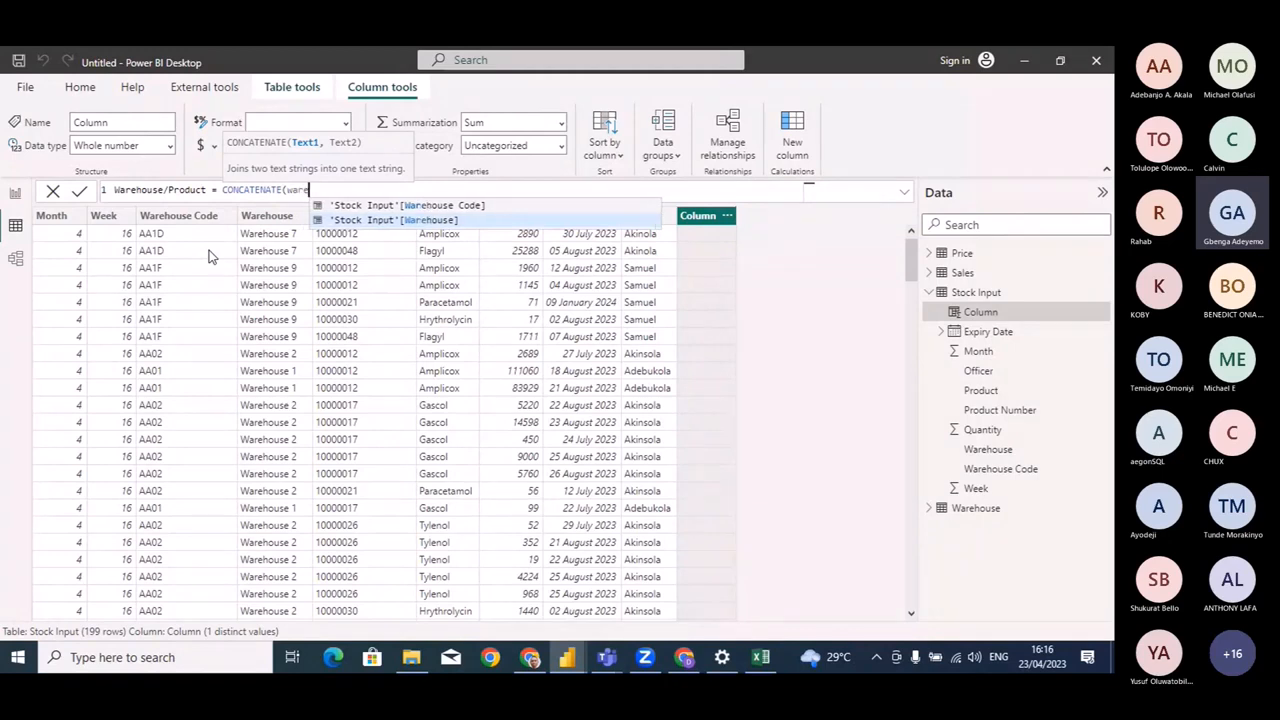
click(421, 206)
text(,)
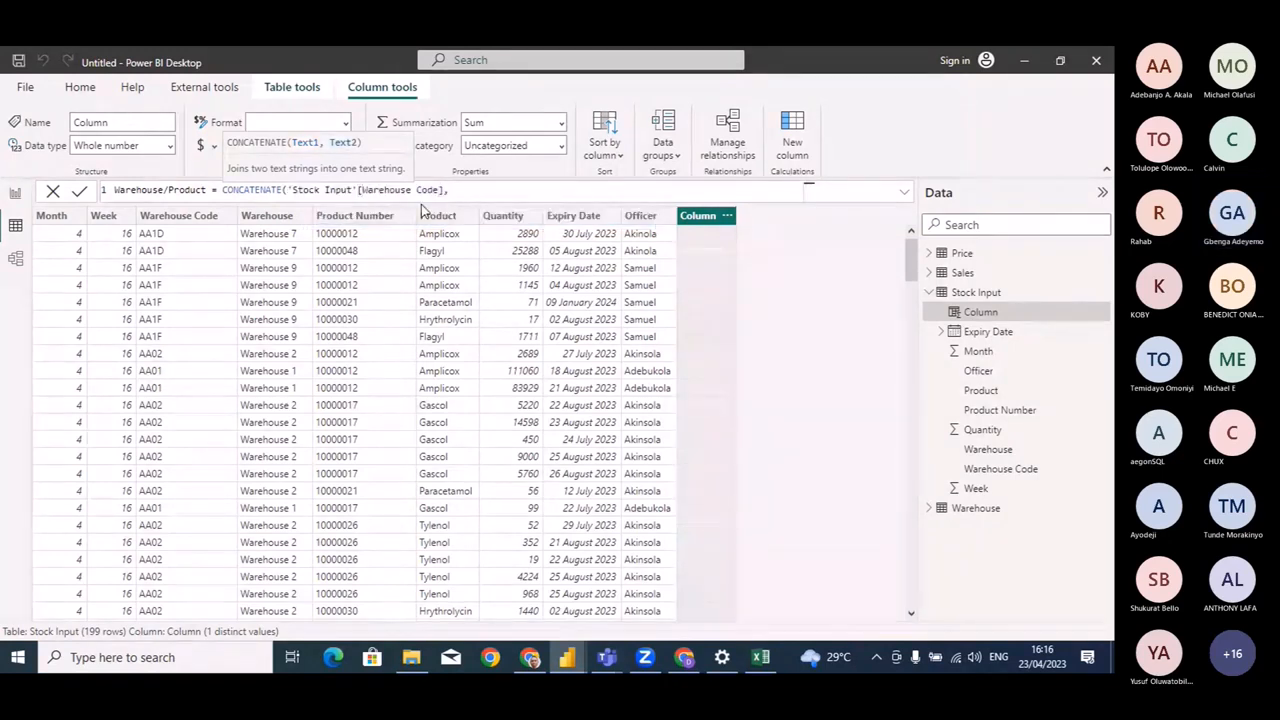
text( p)
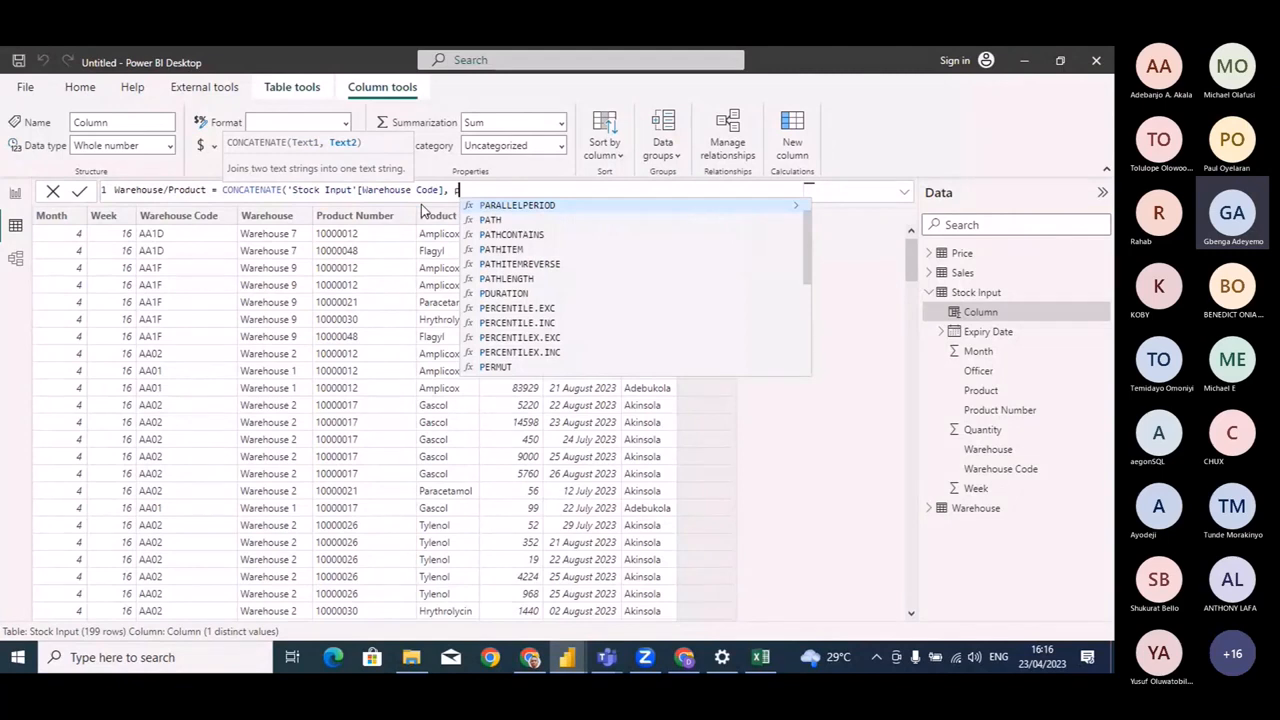
text(ro)
click(565, 206)
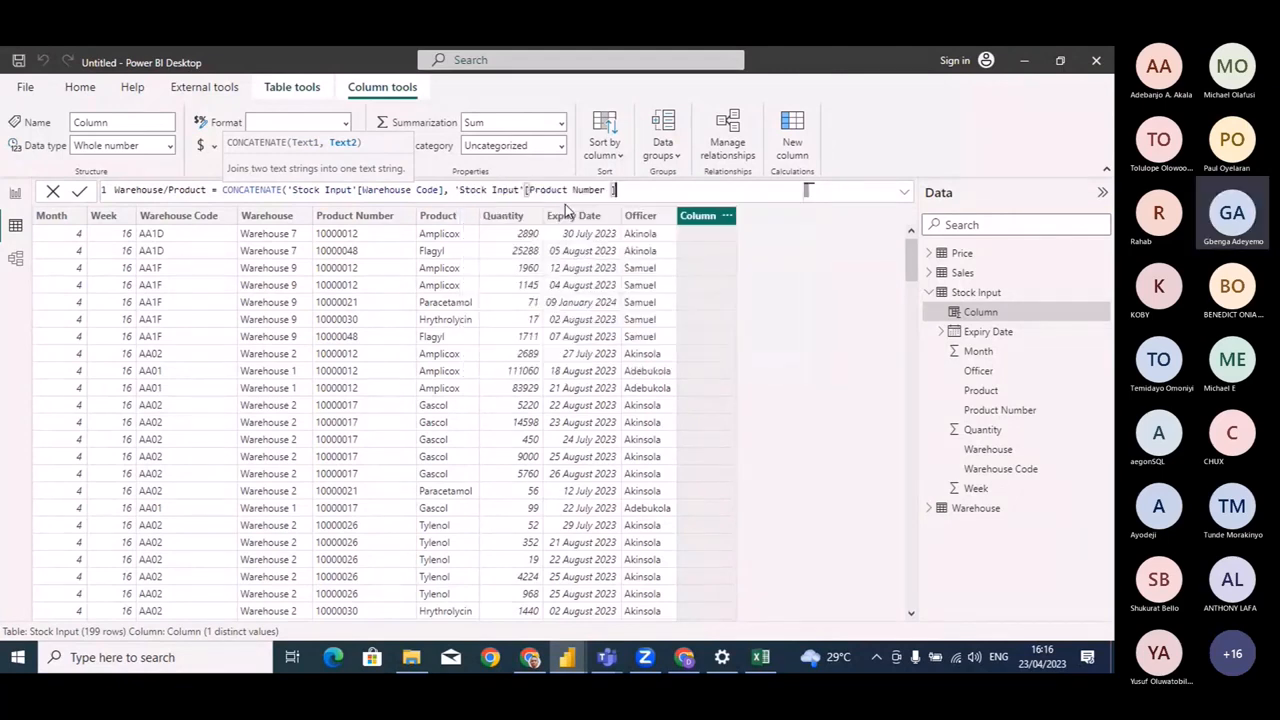
text())
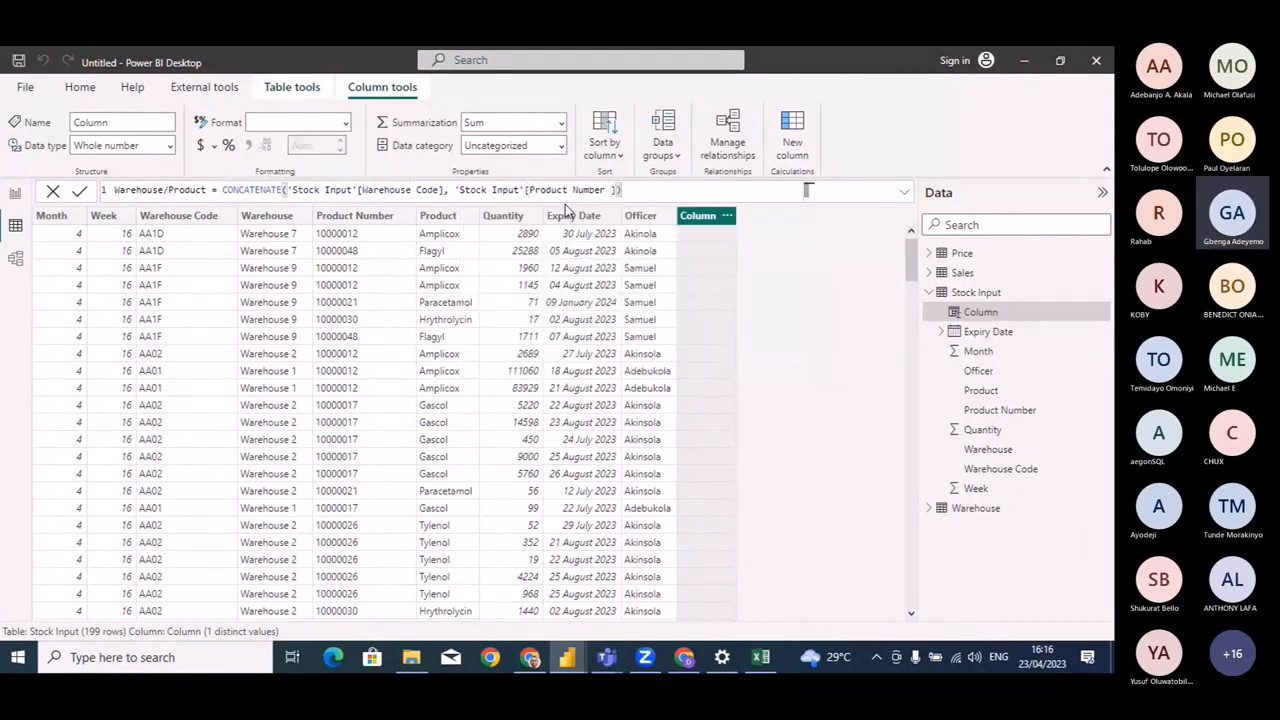
key(Return)
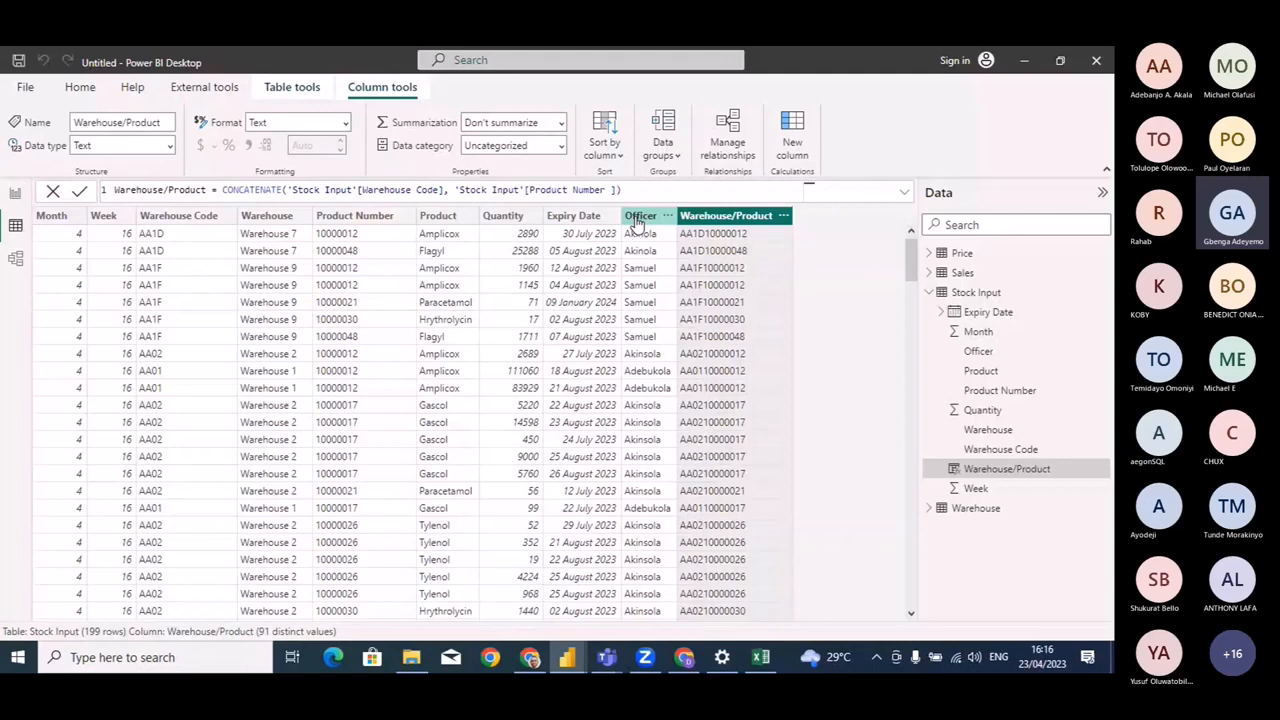
Add a calculated column to the Sales table: Warehouse/Product = CONCATENATE(Sales[Warehouse Code], Sales[Product Number]).
click(929, 292)
click(962, 272)
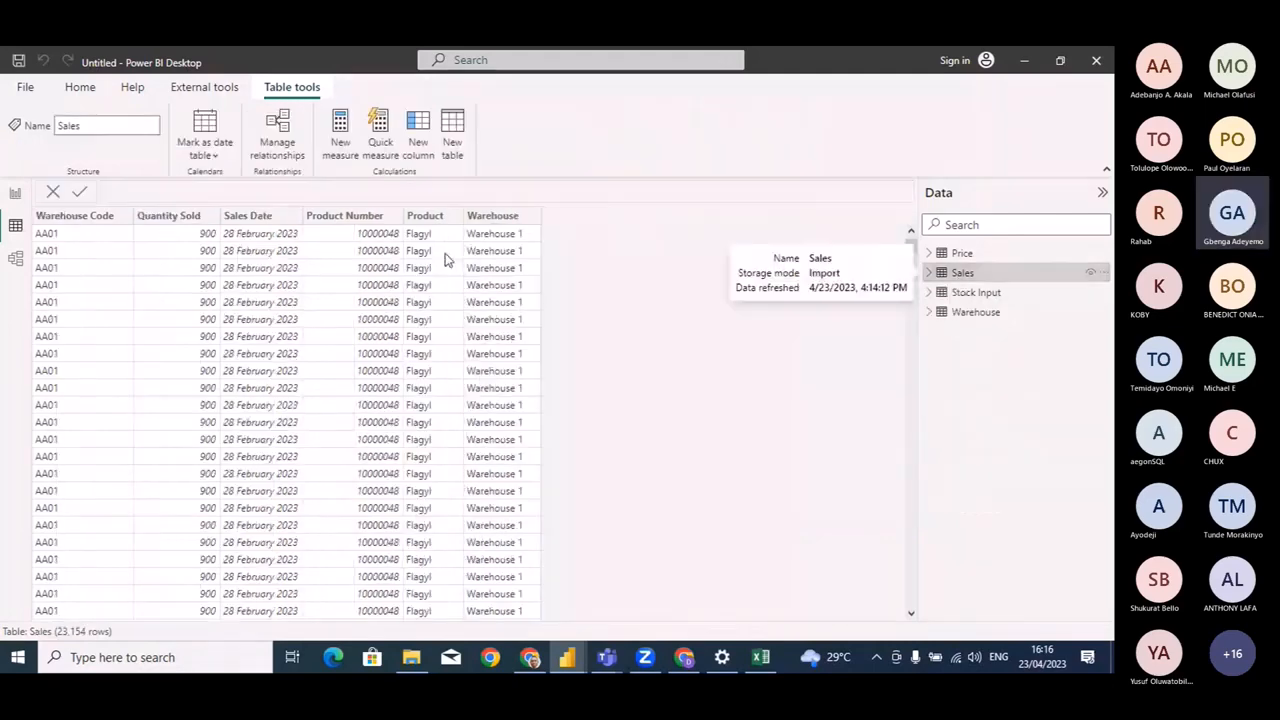
click(425, 147)
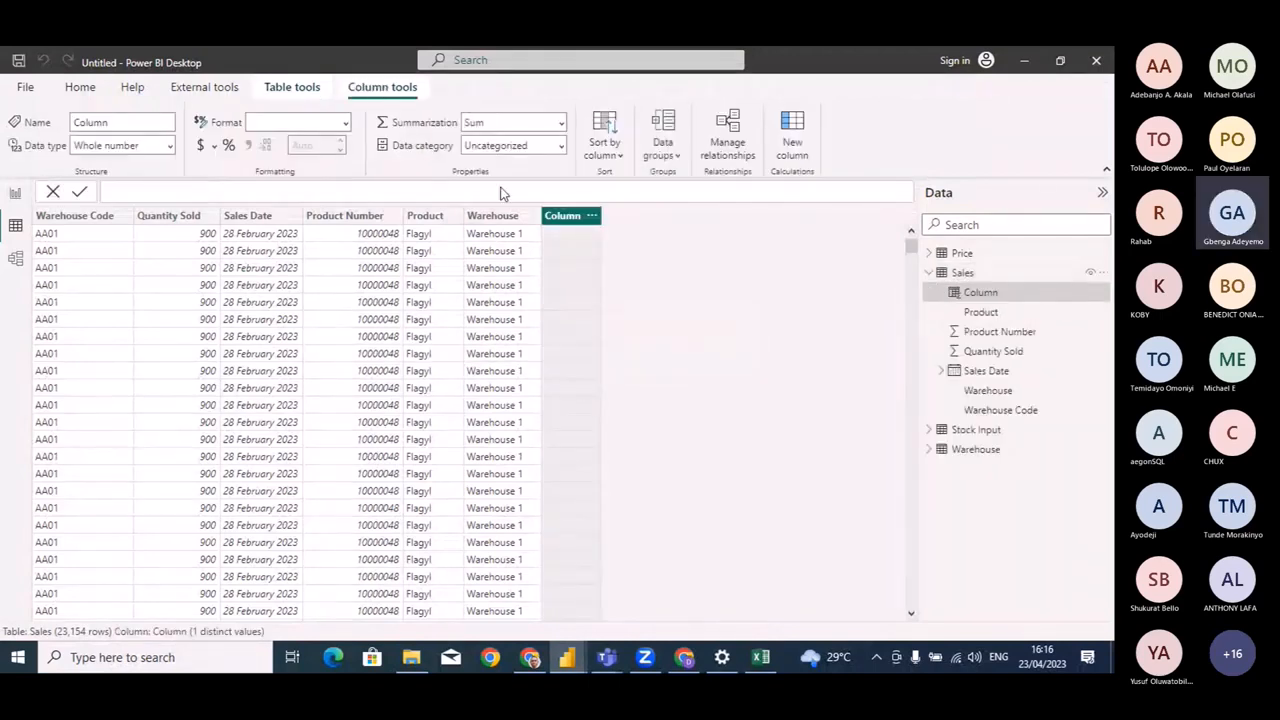
click(792, 147)
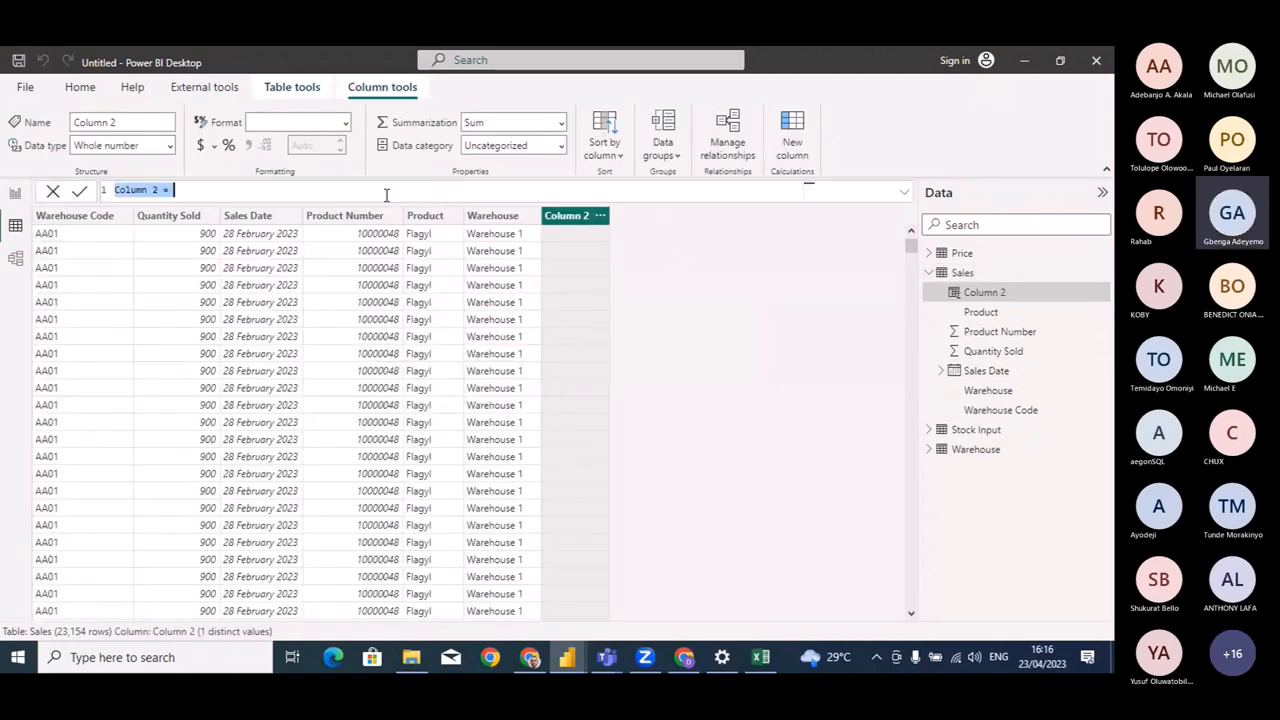
key(BackSpace)
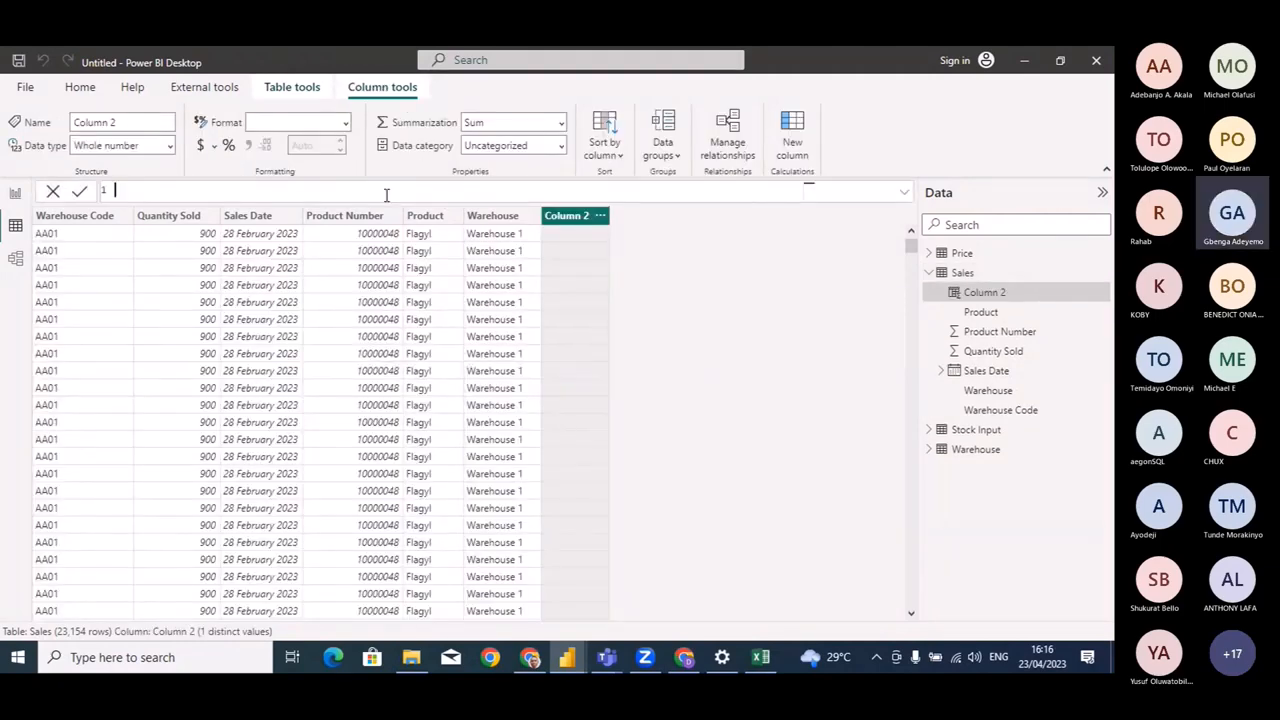
text(Warehouse/Product =)
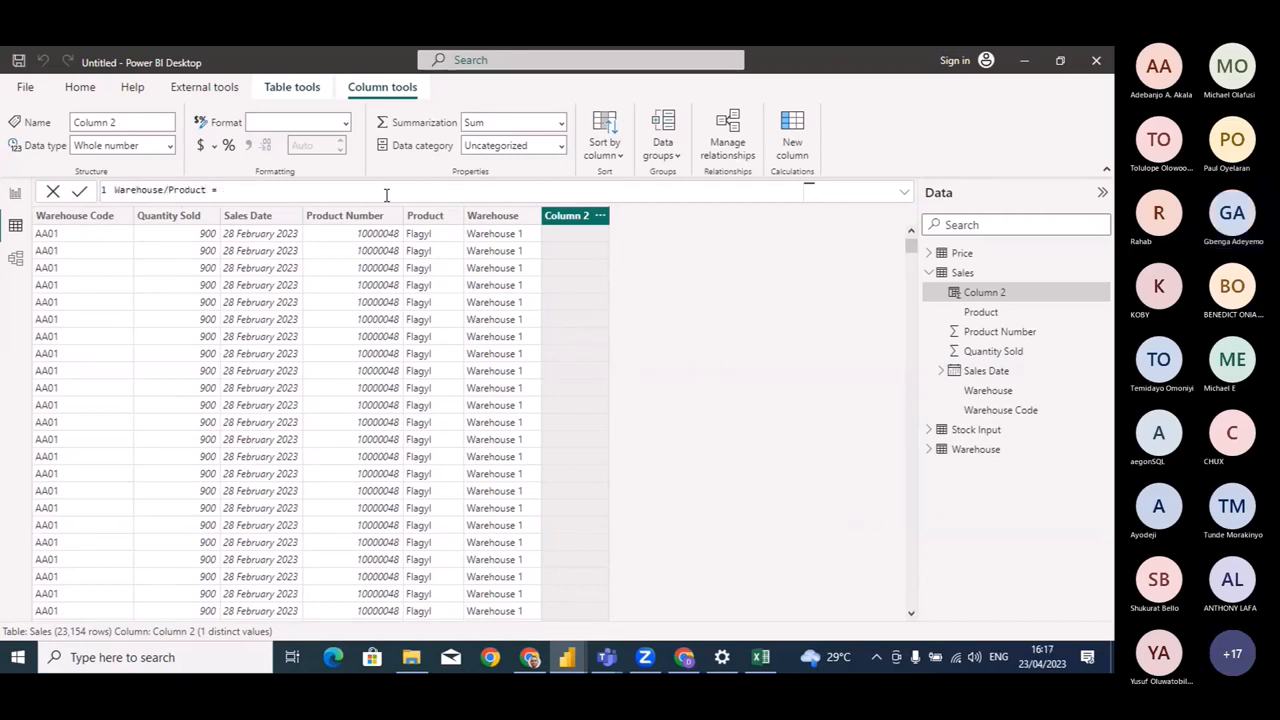
text( concate)
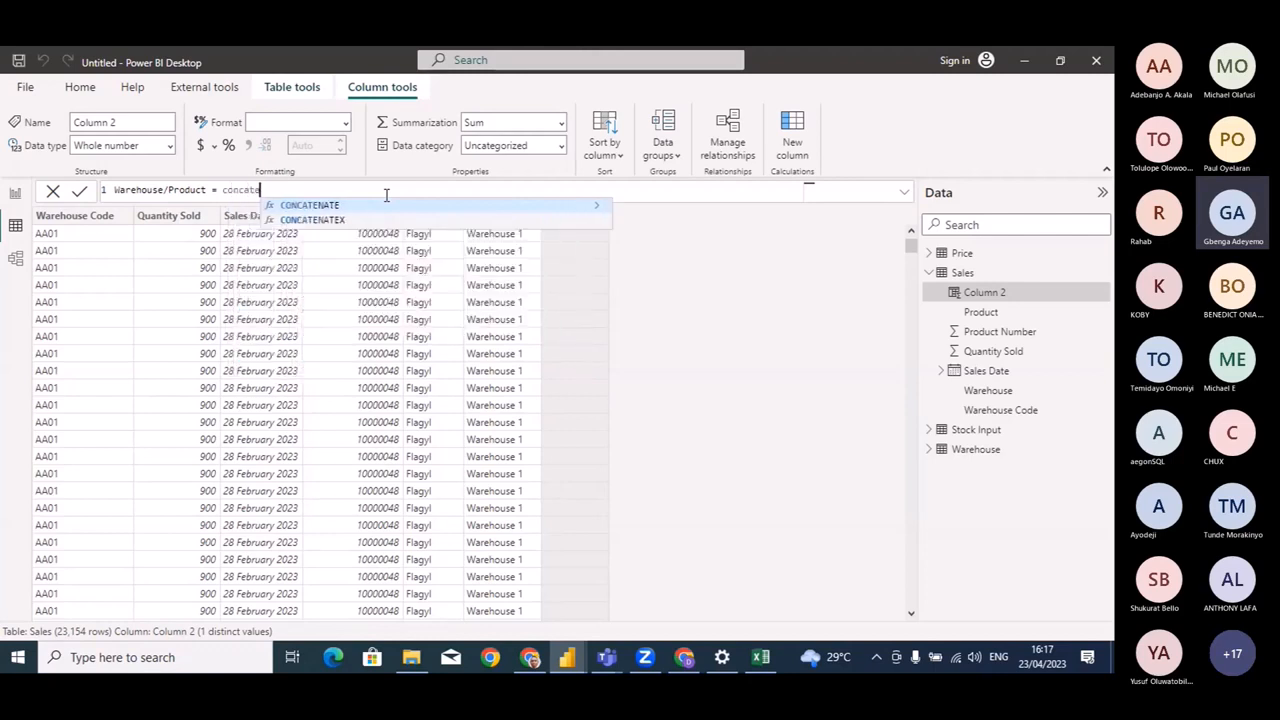
key(Tab)
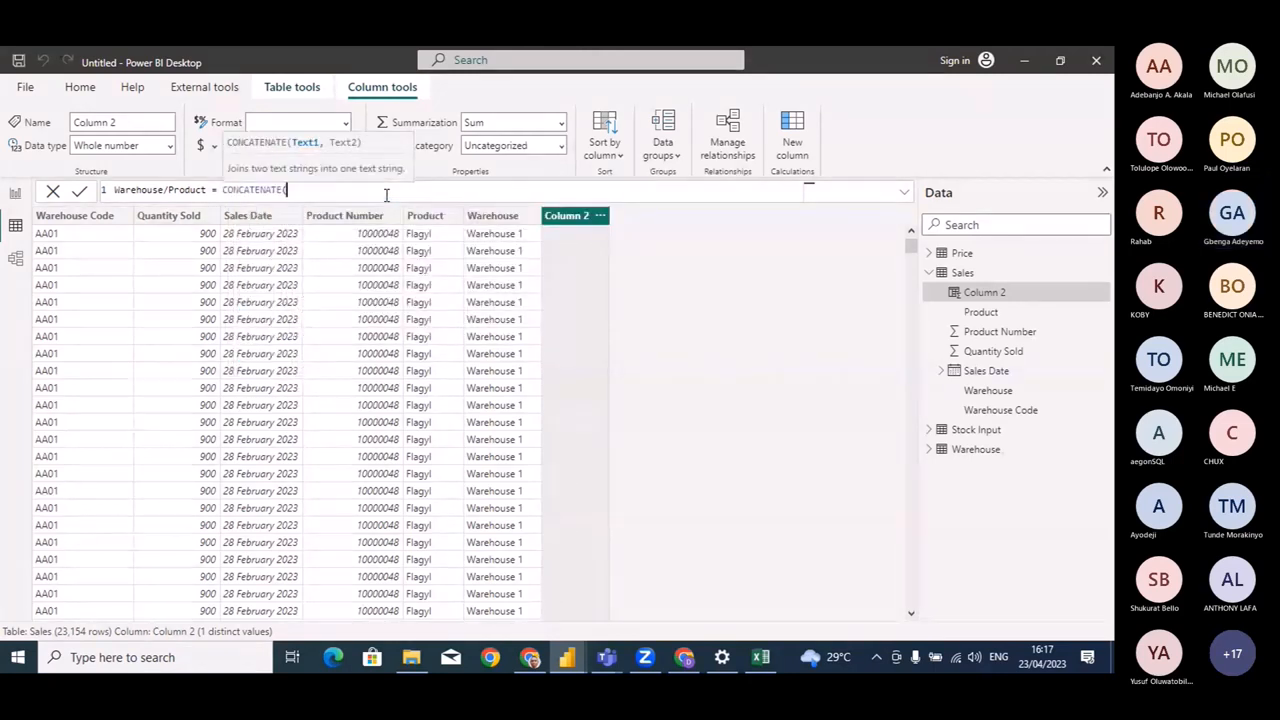
text(ware)
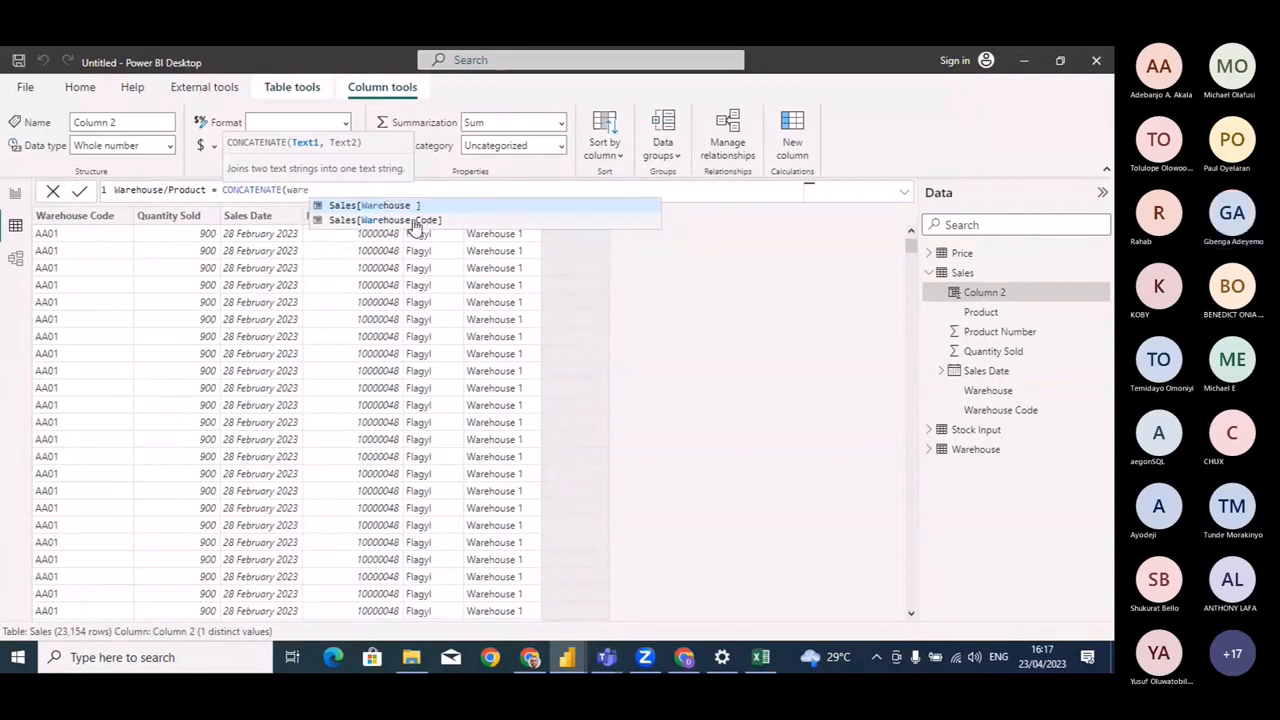
double_click(415, 220)
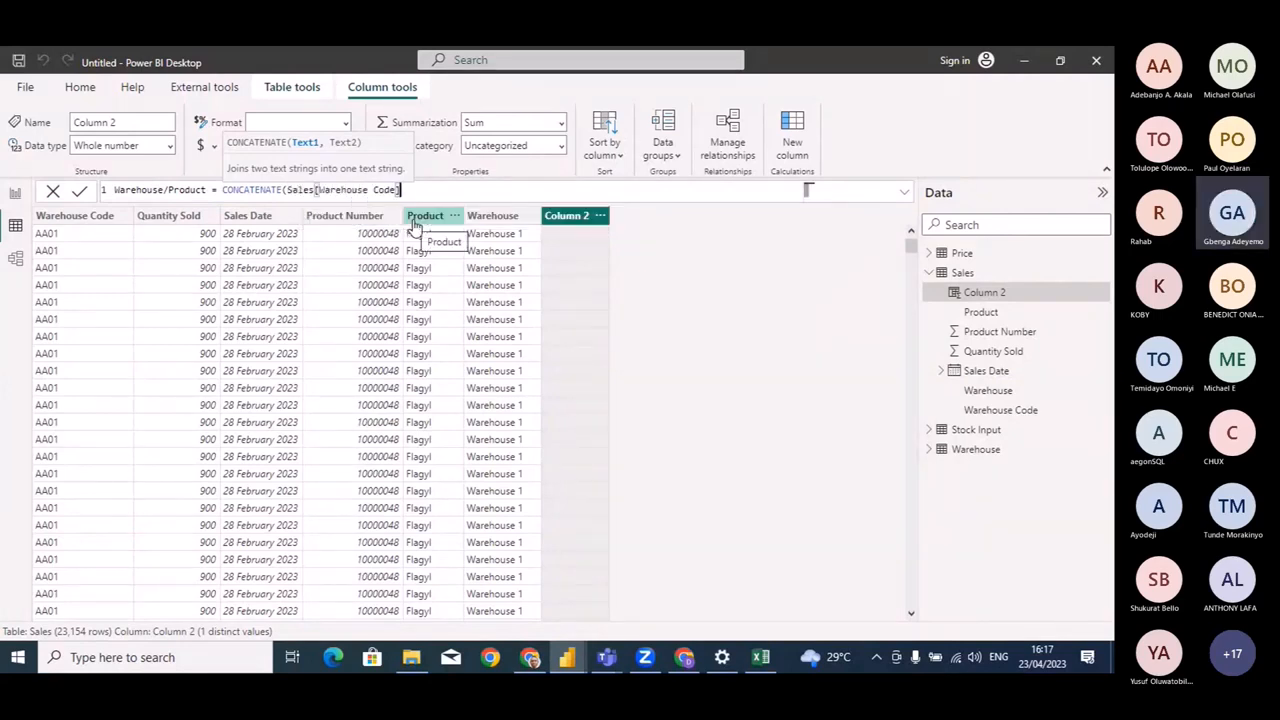
text(, )
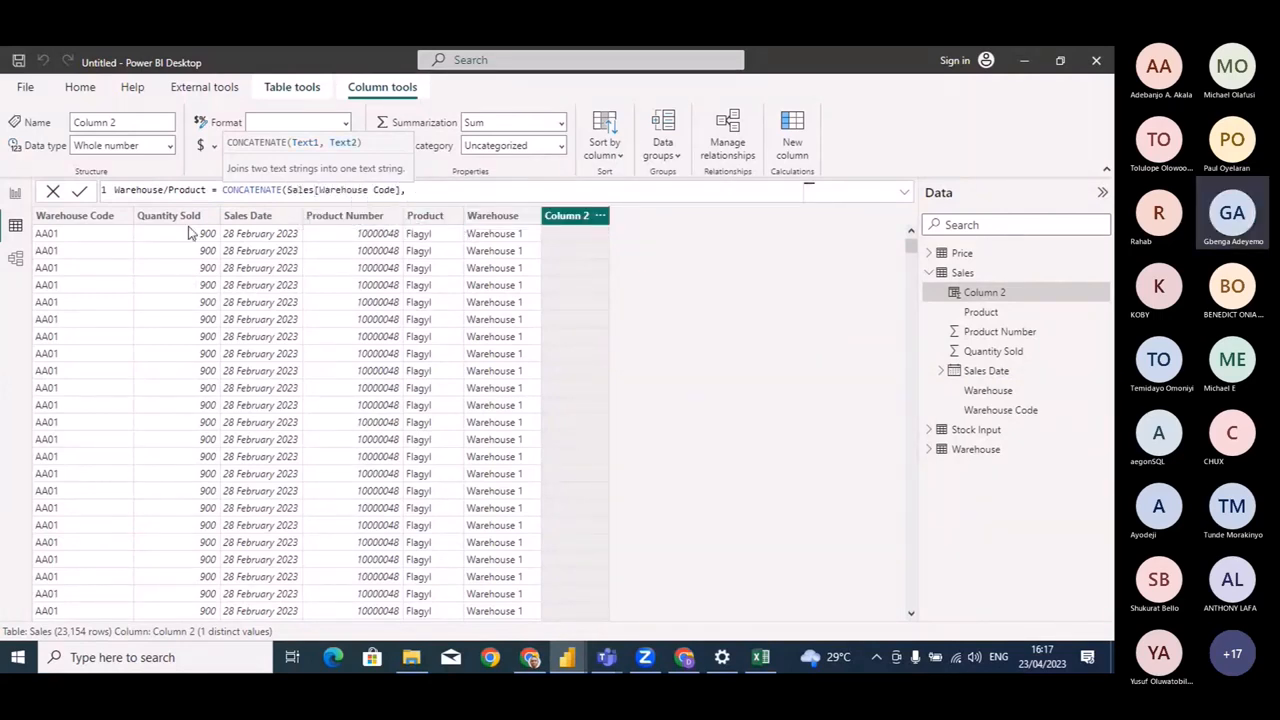
text(product)
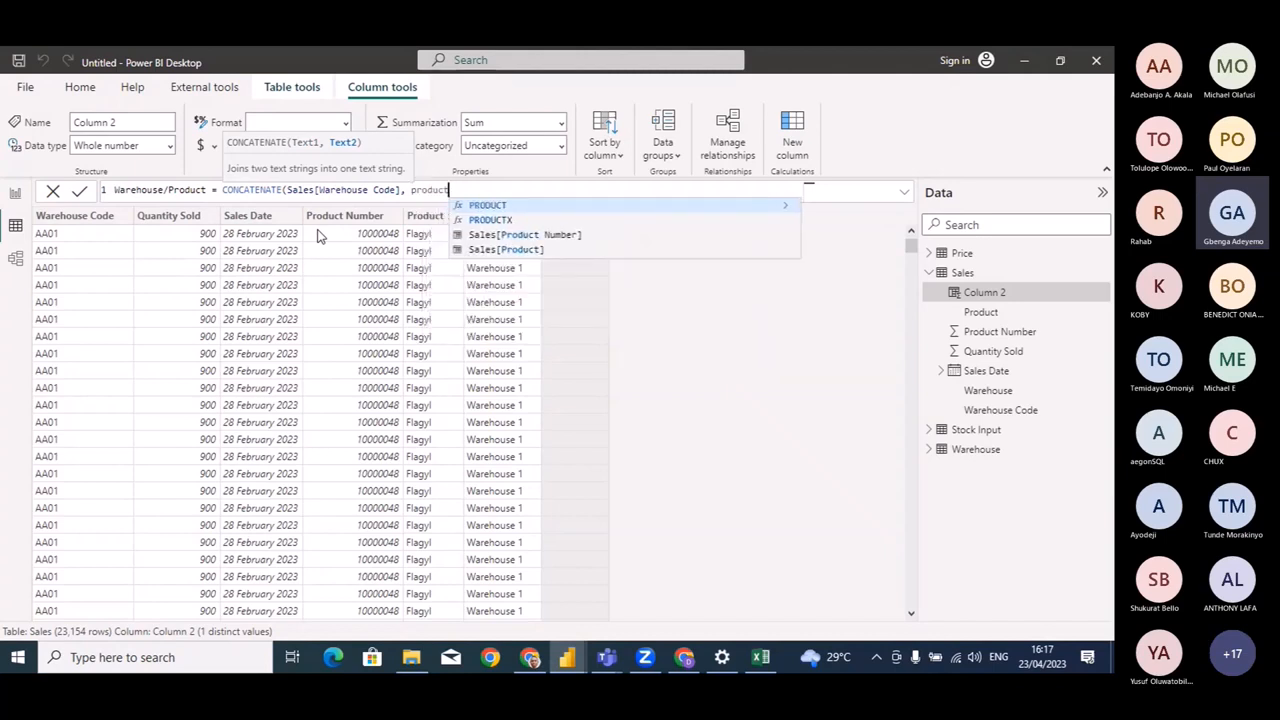
double_click(507, 237)
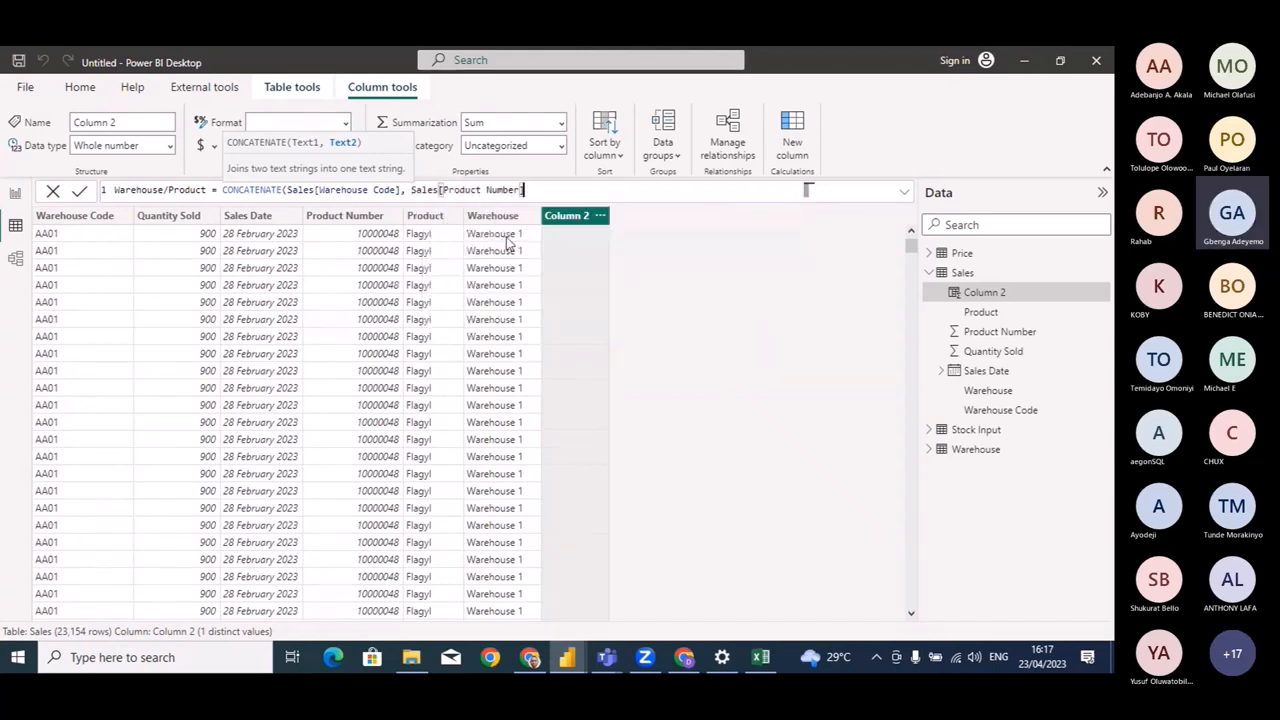
text())
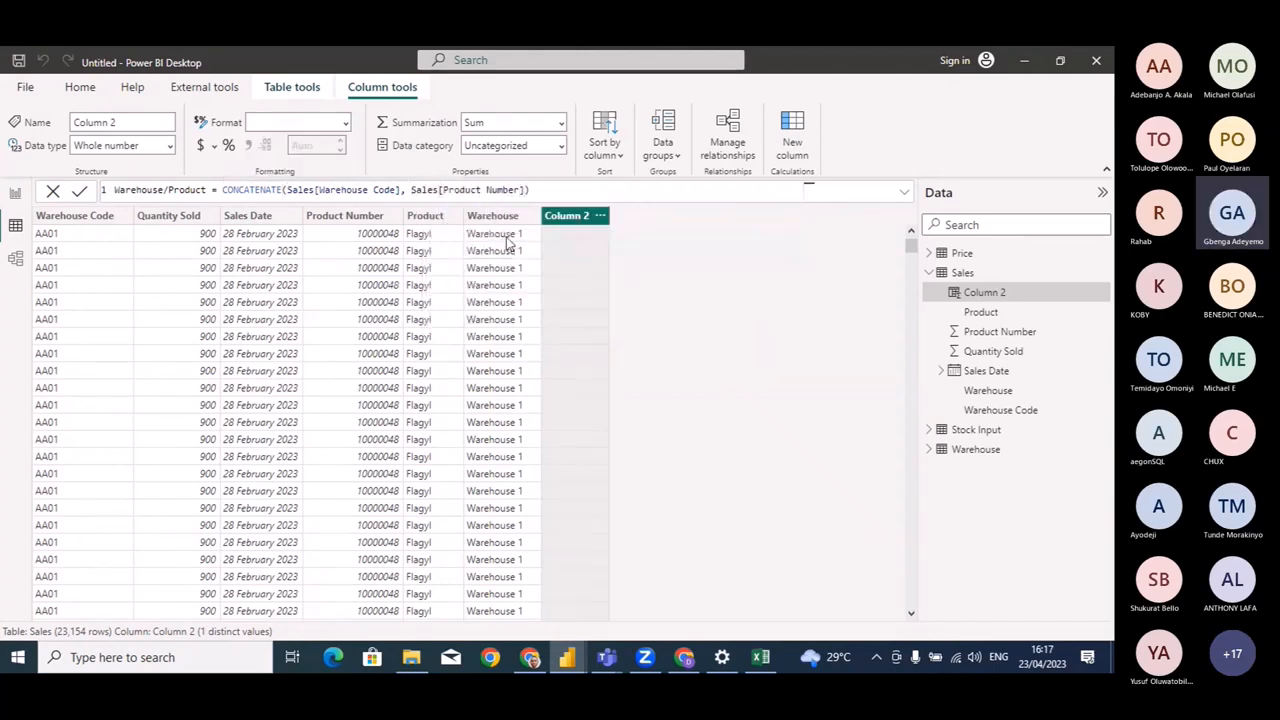
key(Return)
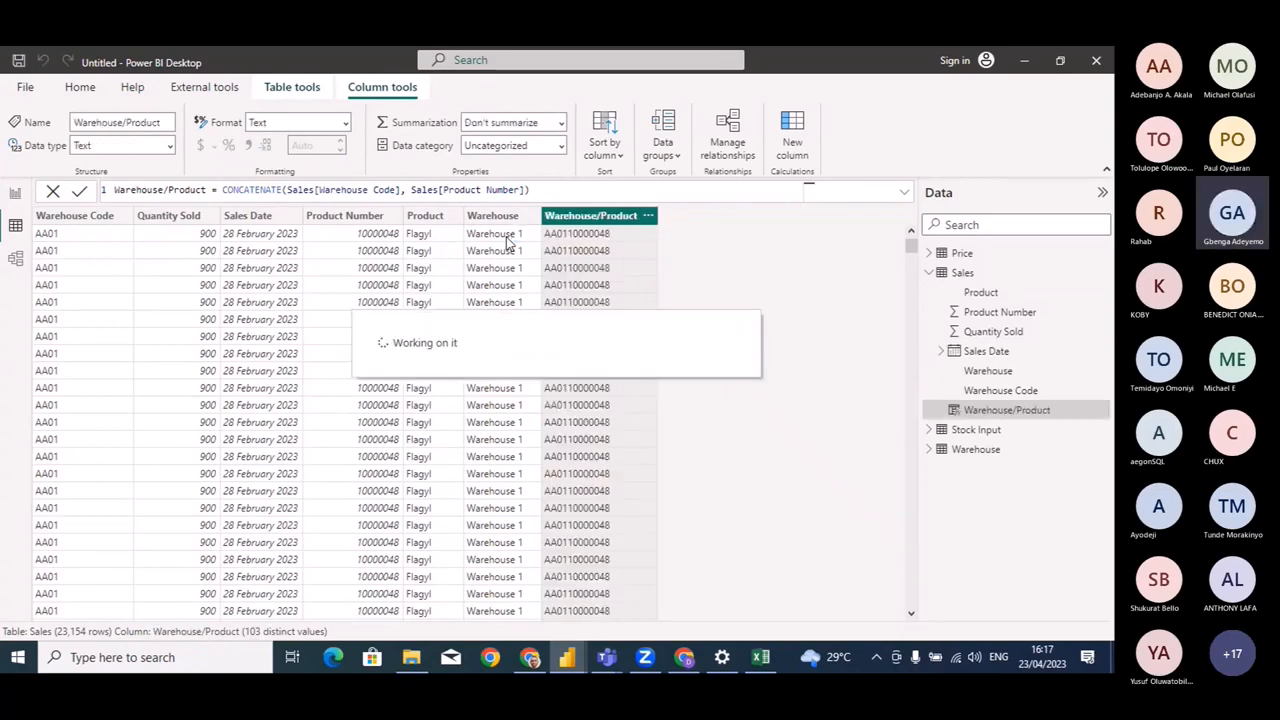
Show the Price table's data and examine its Product Number and Warehouse Code columns.
click(929, 272)
click(962, 253)
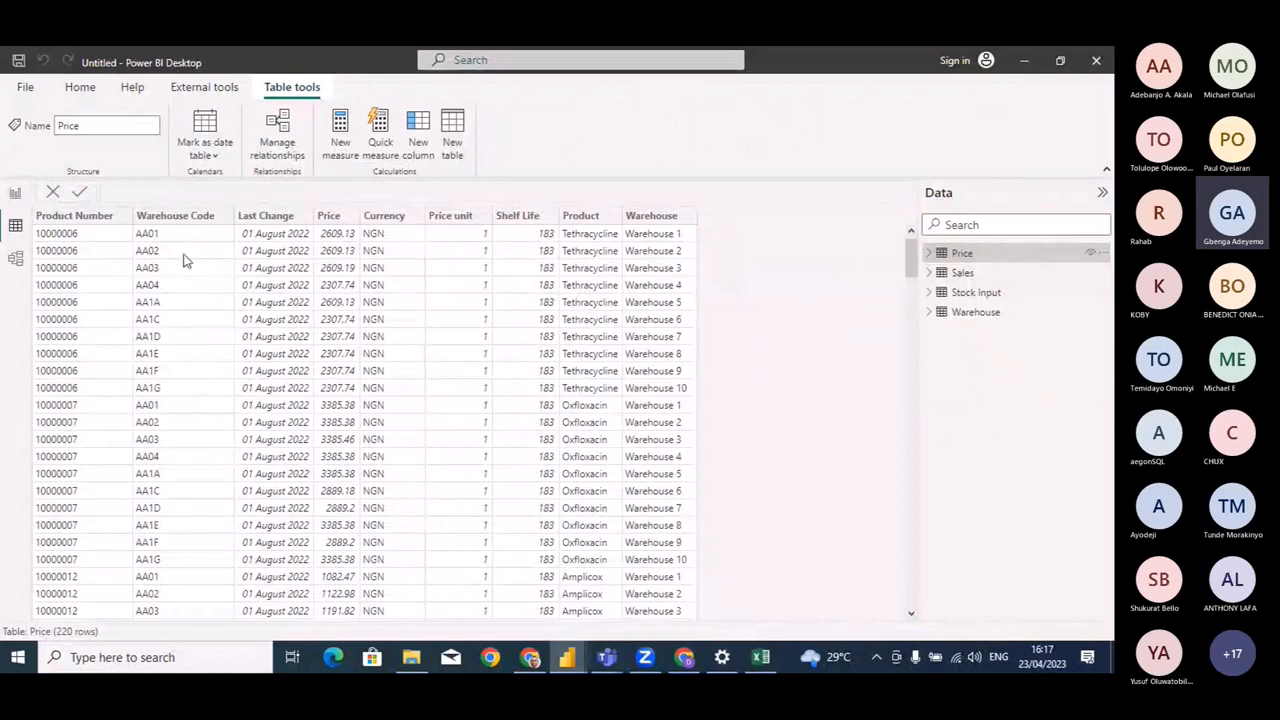
click(64, 222)
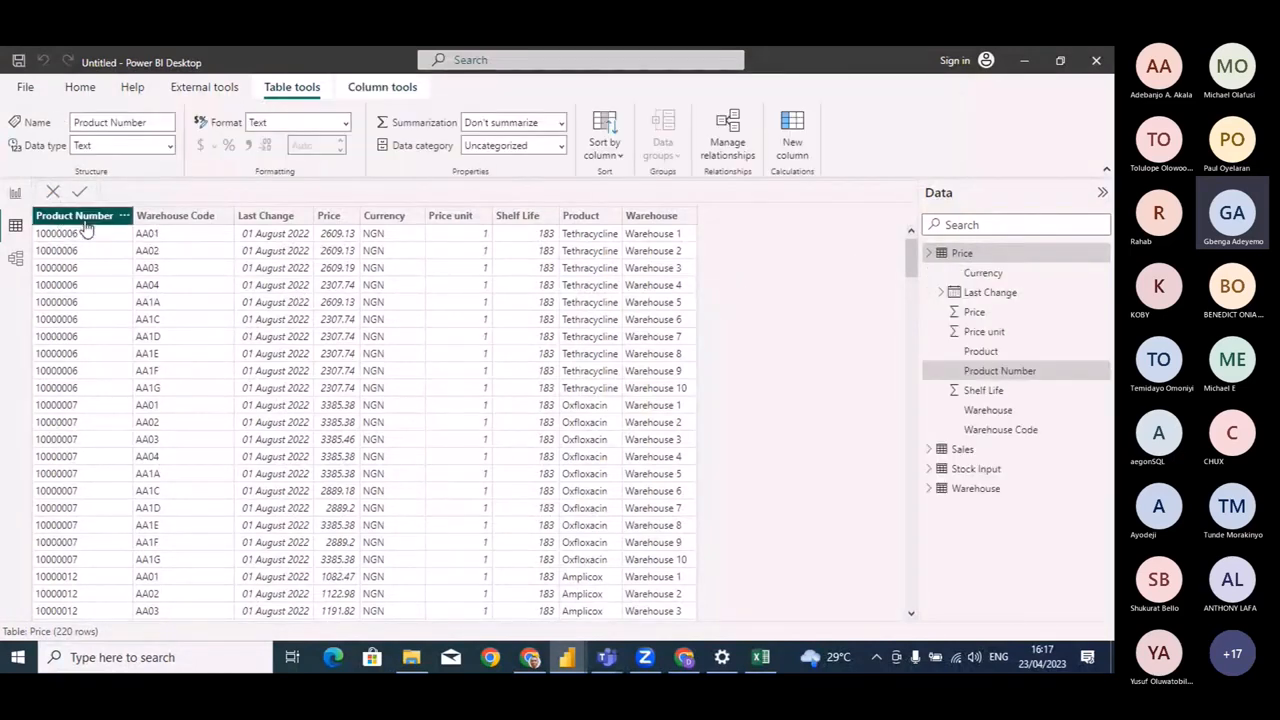
click(173, 224)
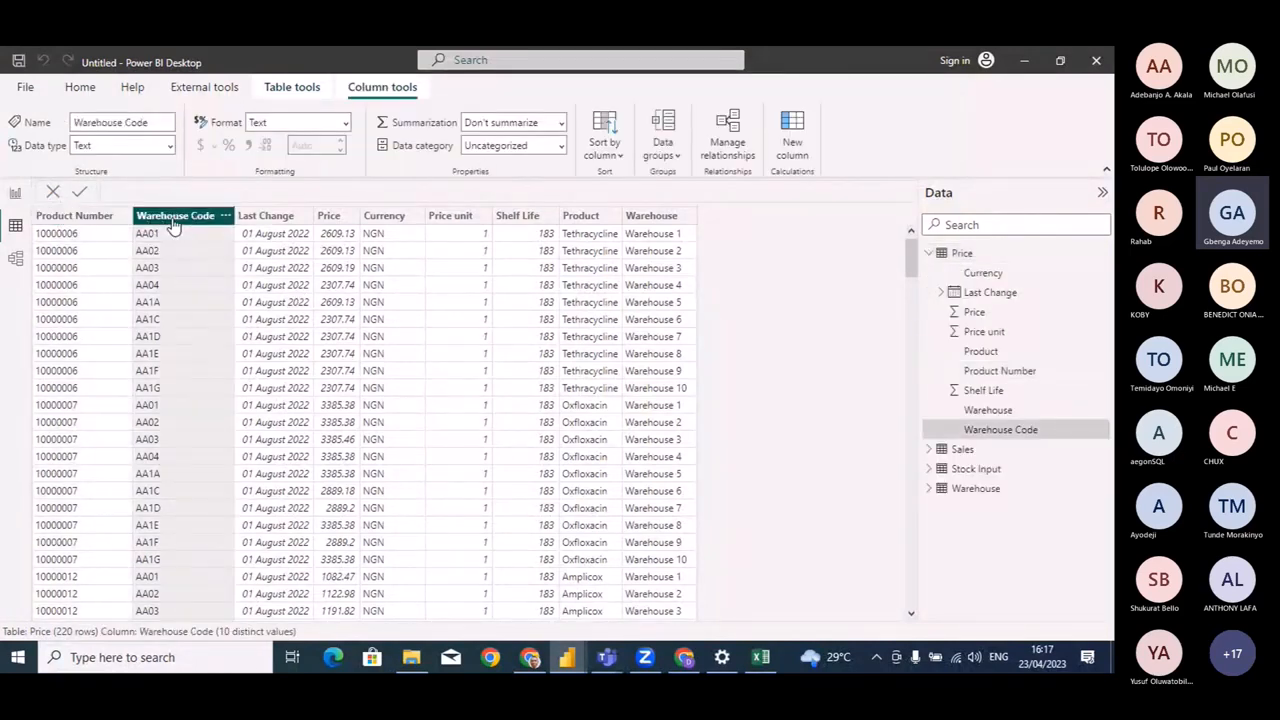
click(87, 224)
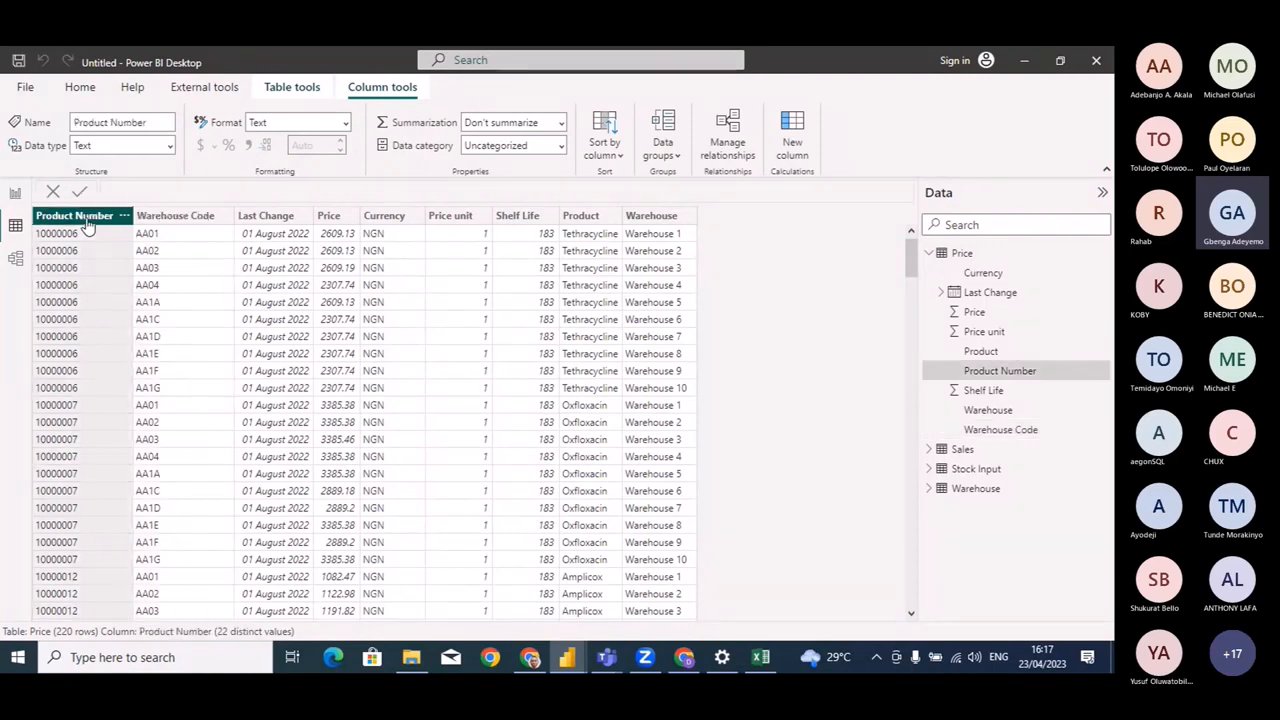
click(160, 222)
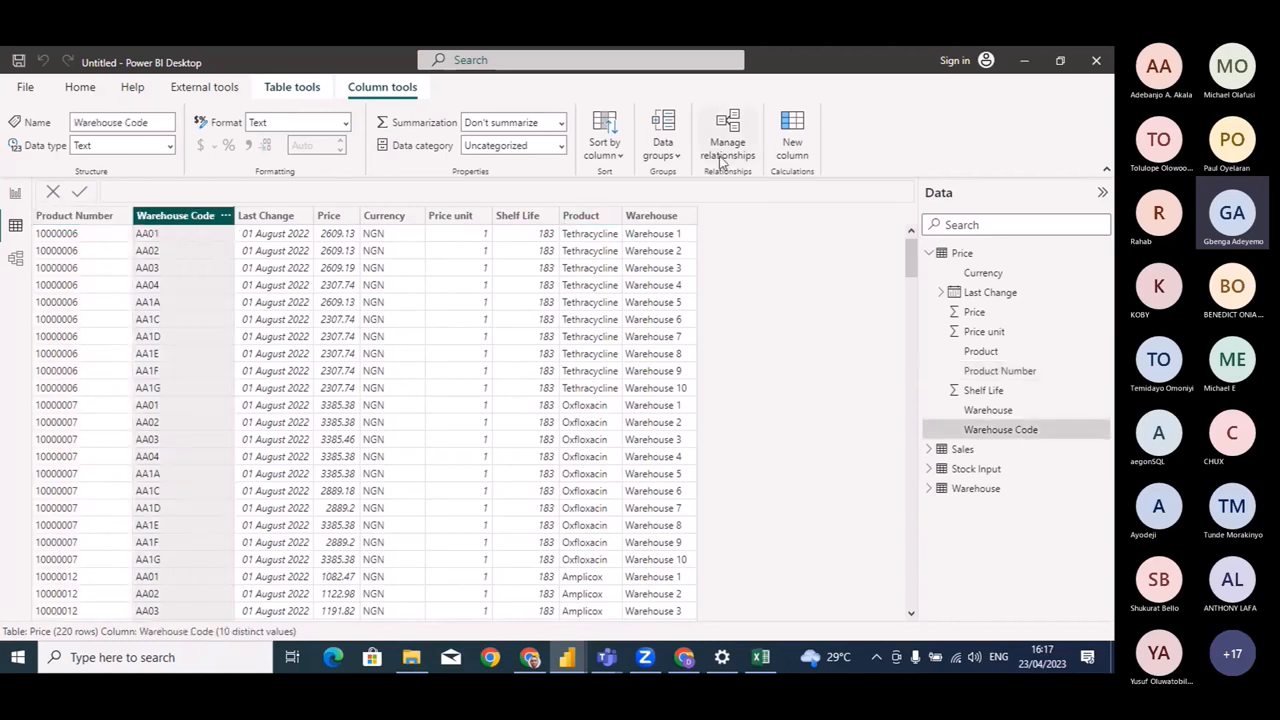
Add a calculated column to the Price table: Warehouse/Product = CONCATENATE('Price'[Warehouse Code], 'Price'[Product Number]).
click(786, 143)
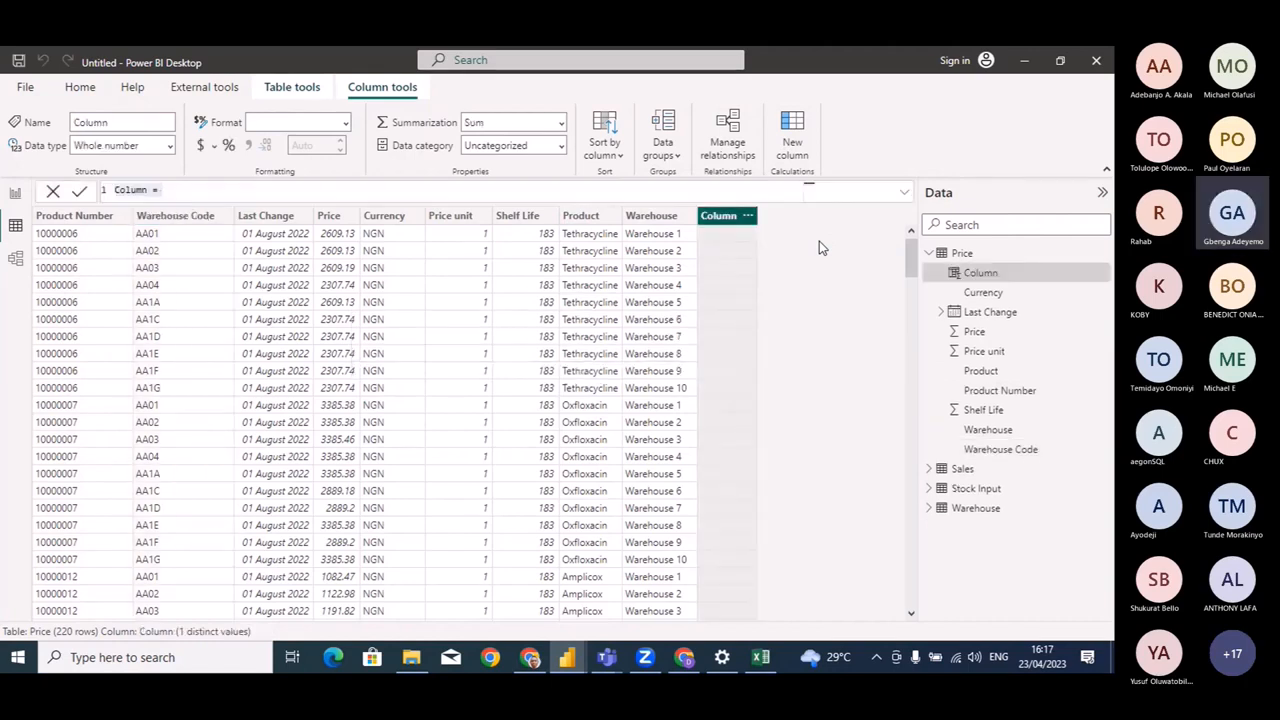
key(BackSpace)
text(Wareho)
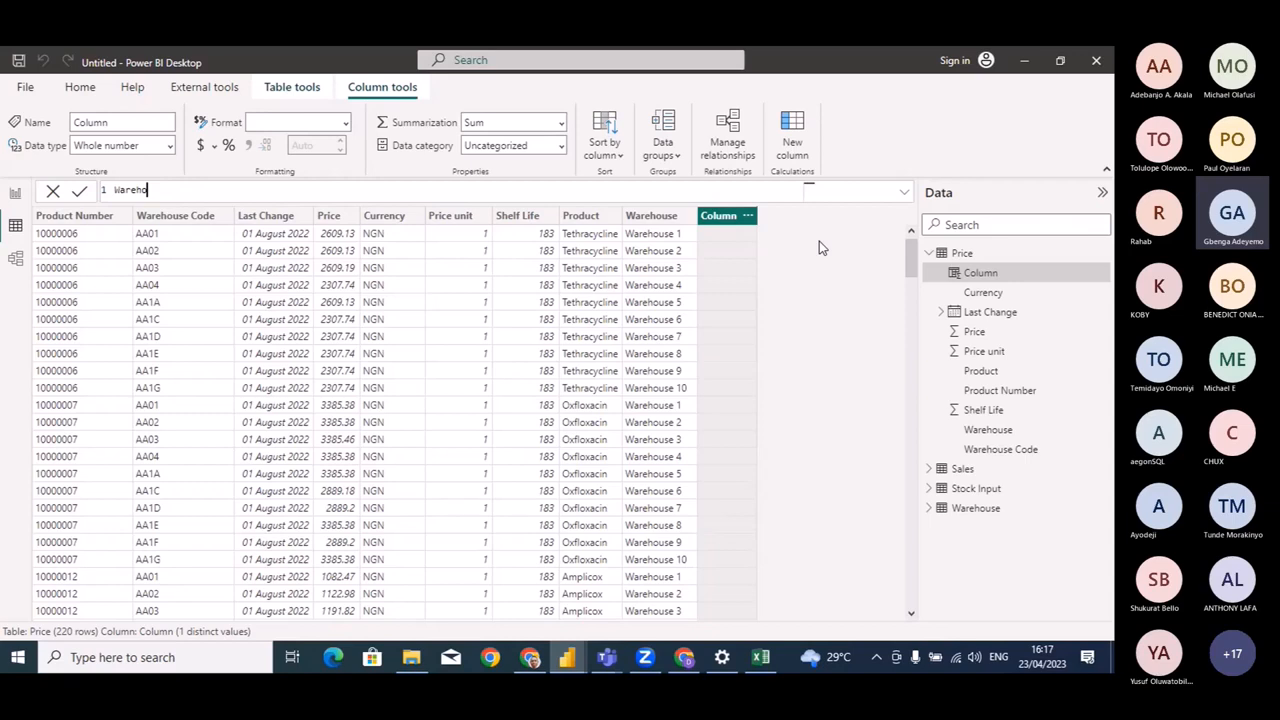
text(use/Product = CONCATENATE()
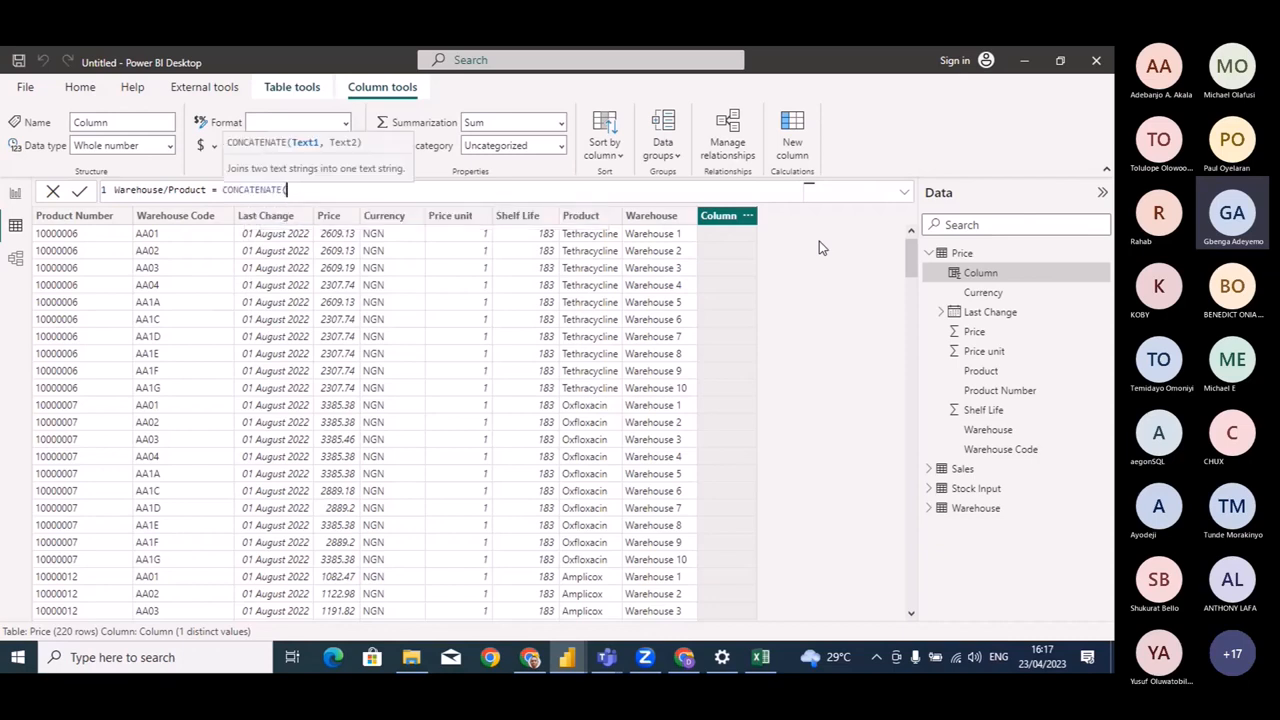
text(ware)
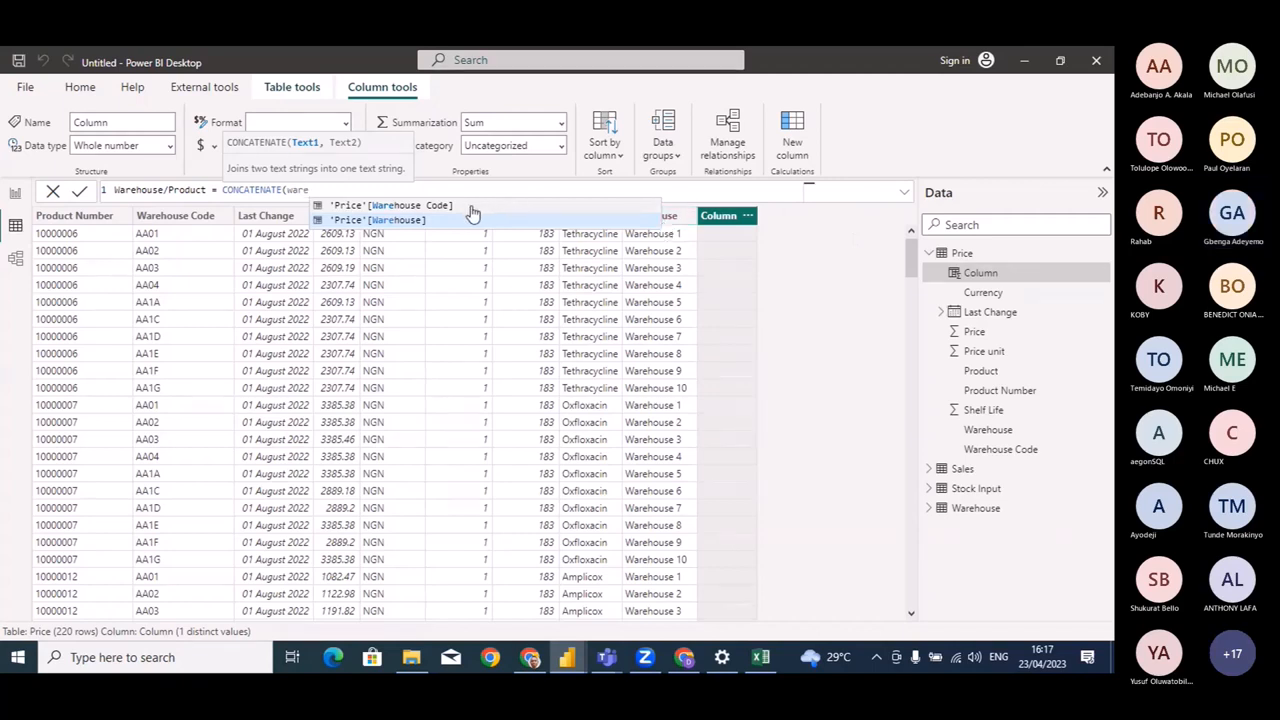
click(437, 206)
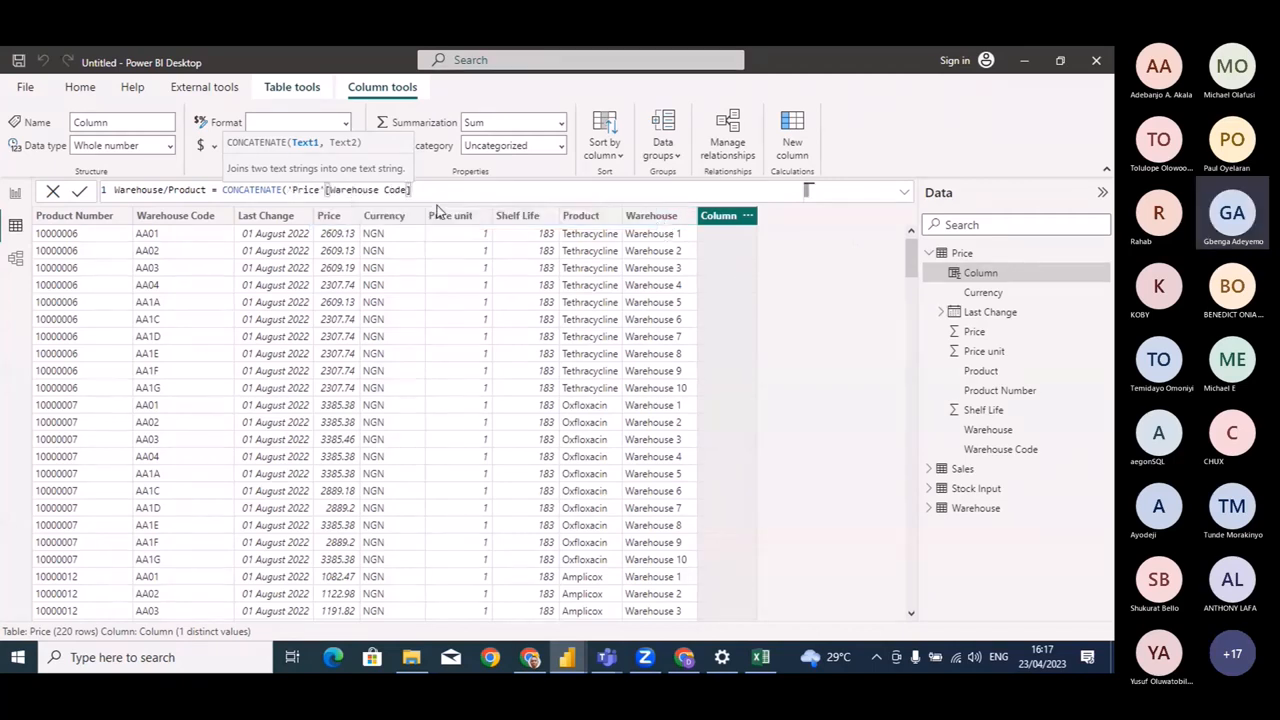
key(Return)
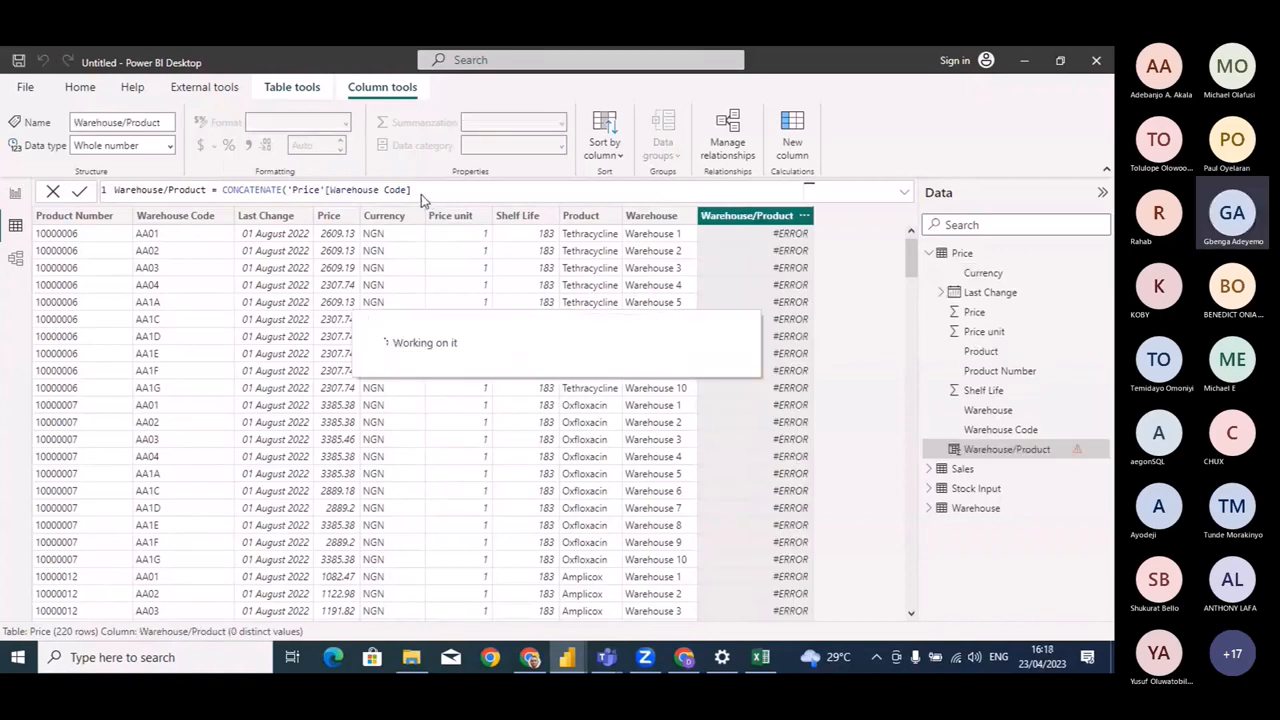
click(421, 191)
text(, )
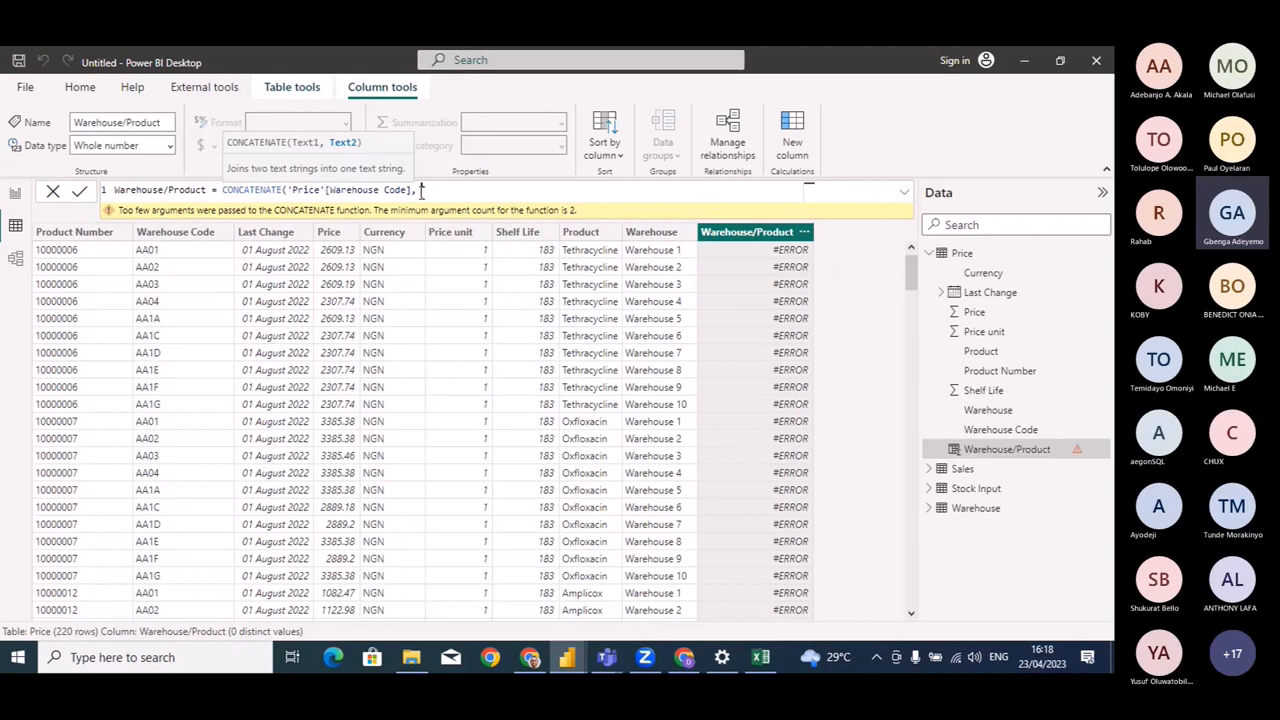
text(P)
click(553, 214)
text())
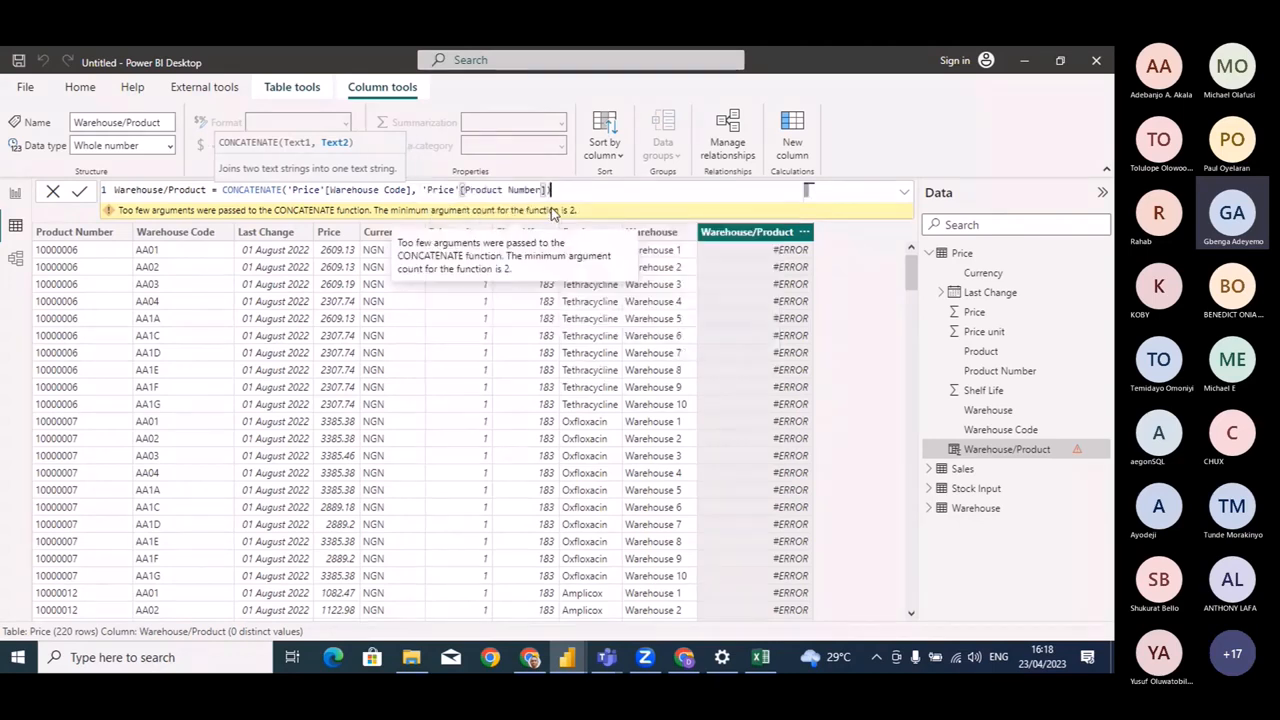
key(Return)
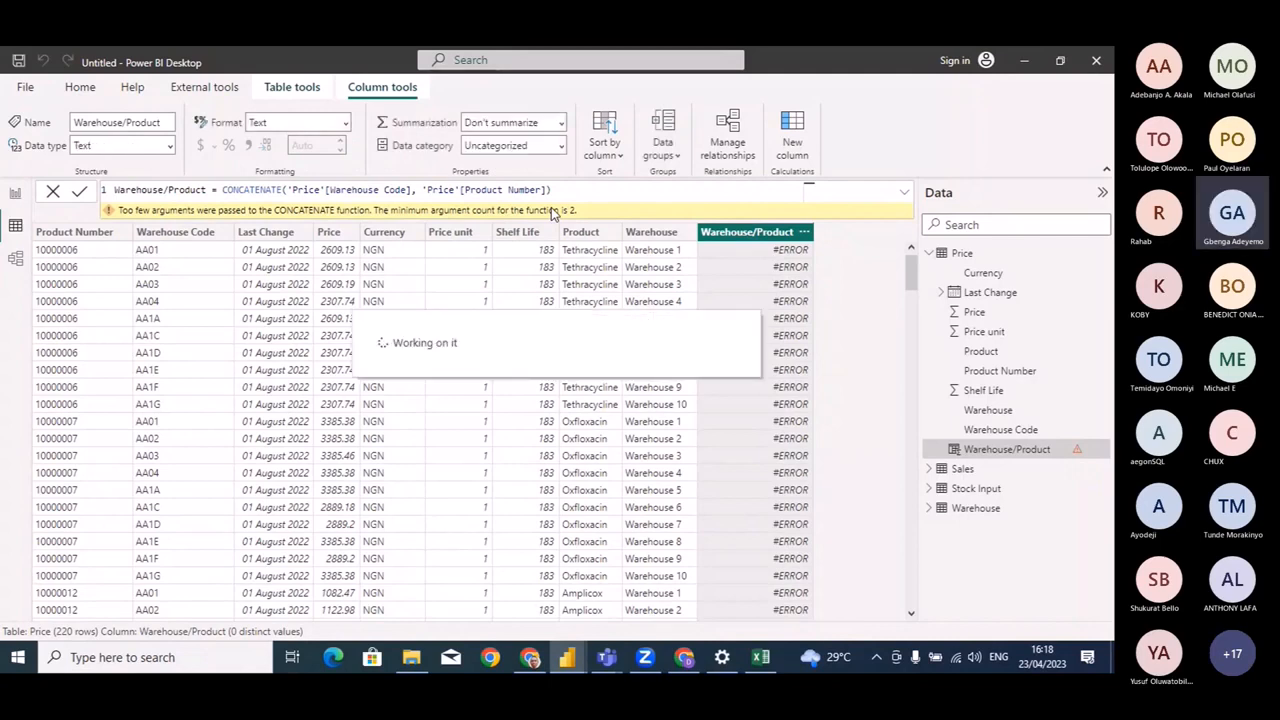
In the model diagram, move the Price table up level with Stock Input and make it tall enough to list all its fields.
click(15, 258)
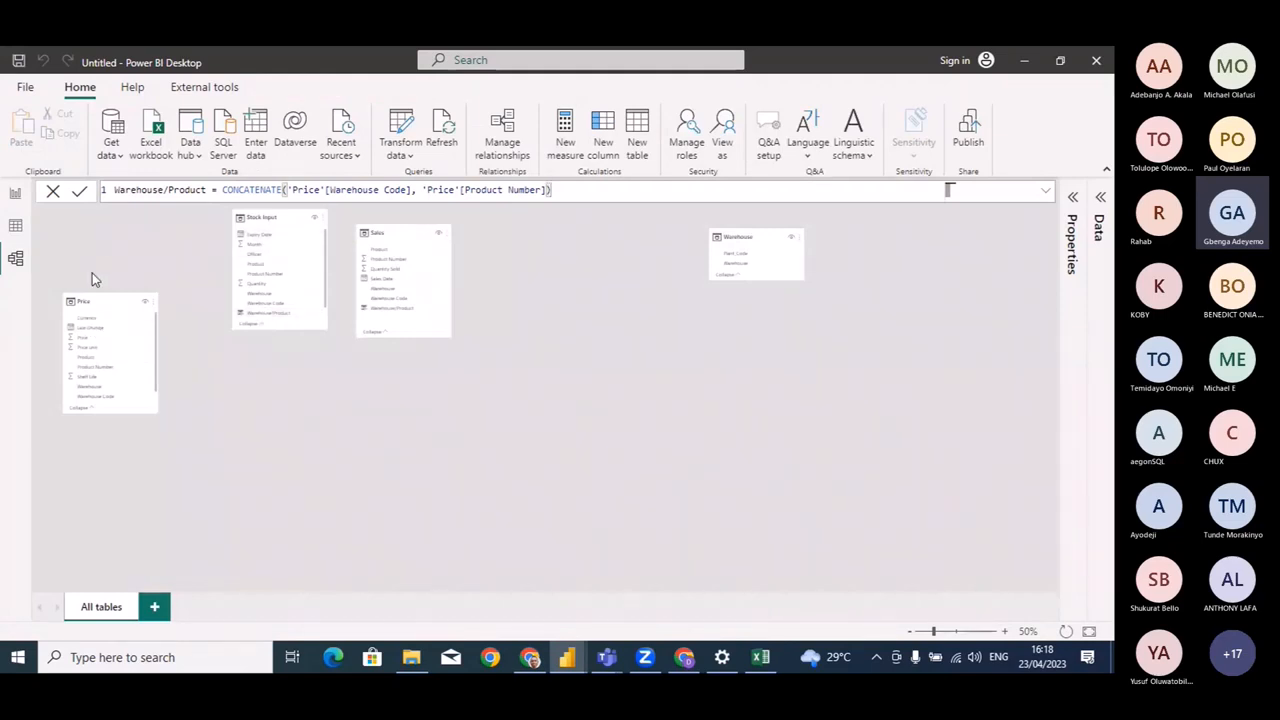
drag(91, 300, 91, 222)
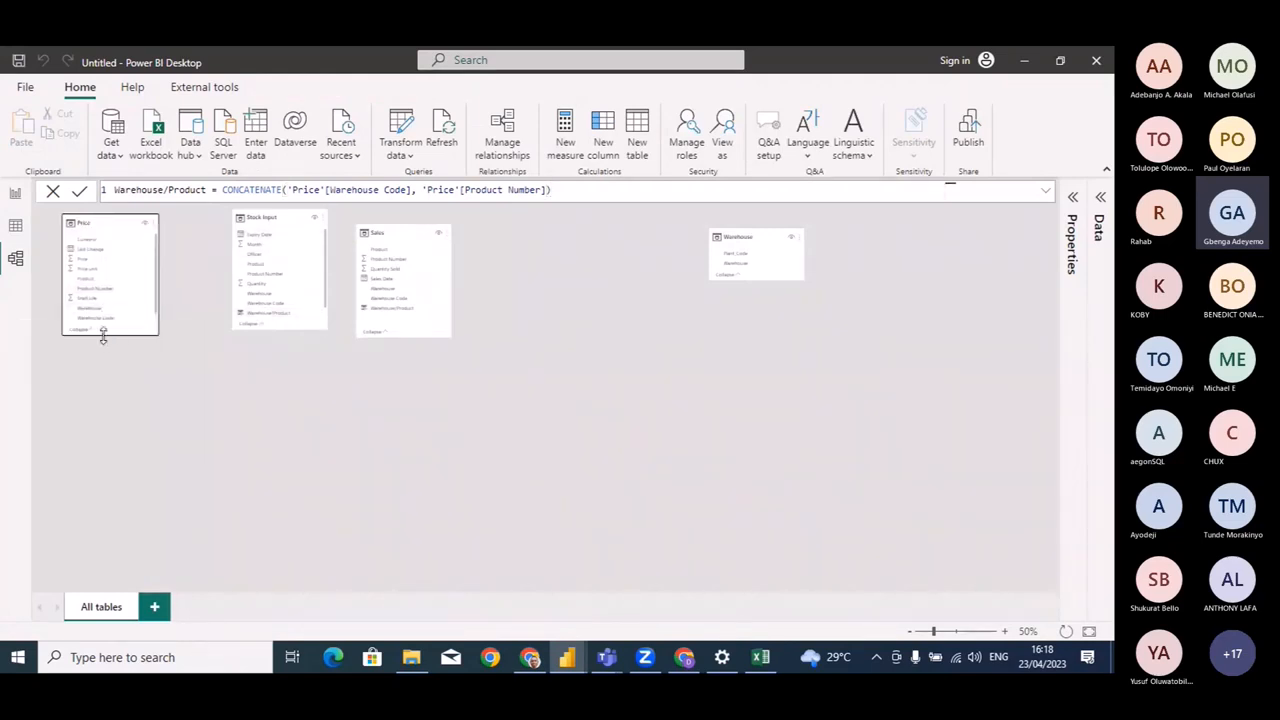
drag(103, 336, 103, 394)
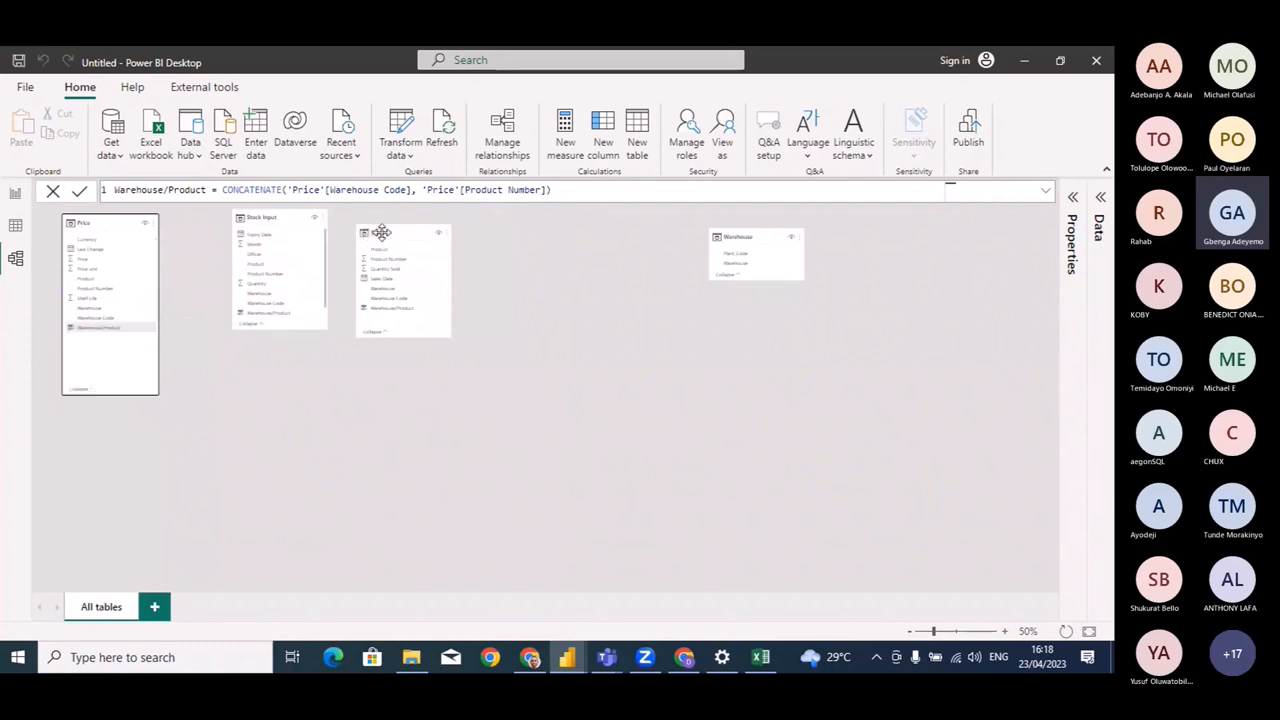
Raise the Sales table level with Stock Input, and make both the Sales and Stock Input tables slightly taller.
drag(381, 232, 381, 218)
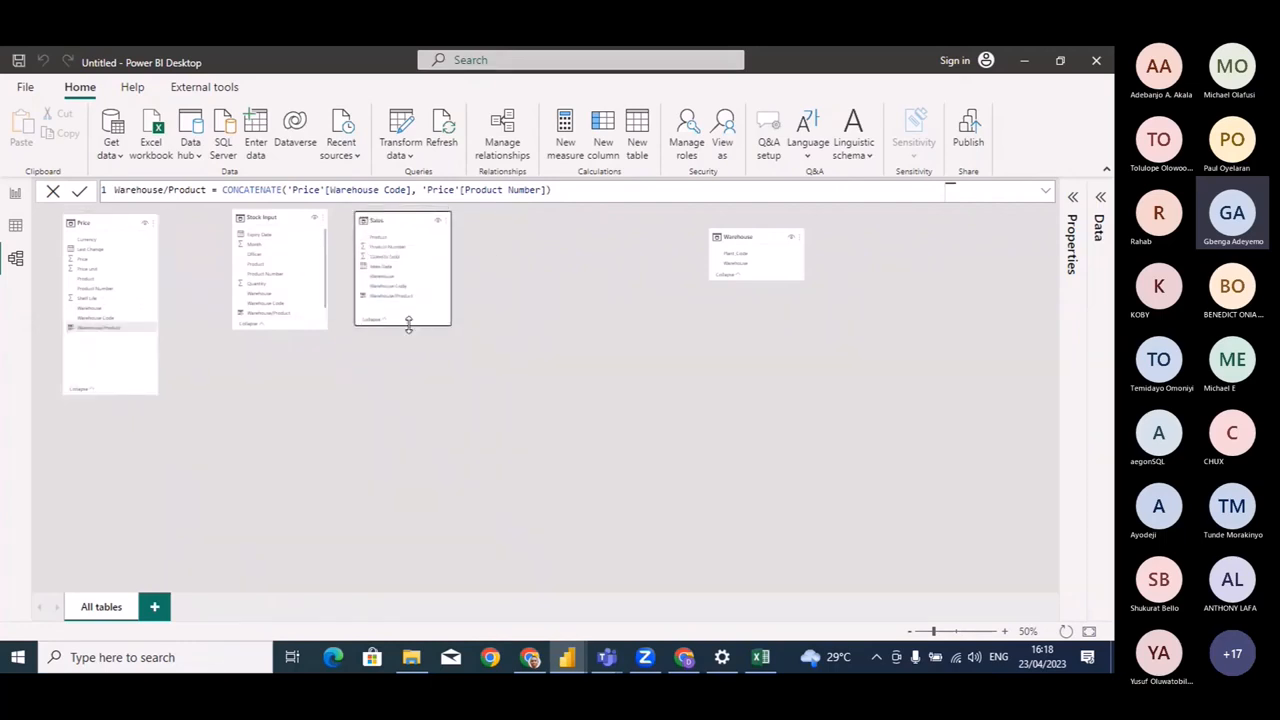
drag(408, 322, 409, 331)
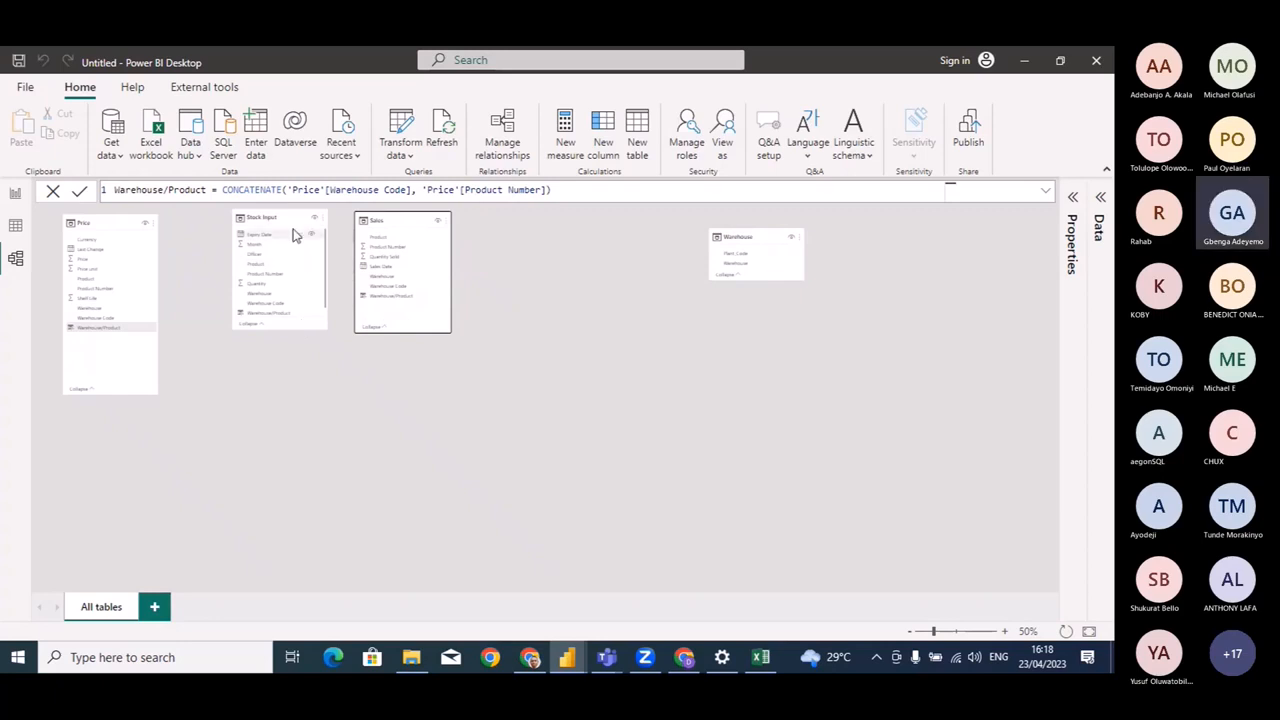
drag(284, 329, 281, 357)
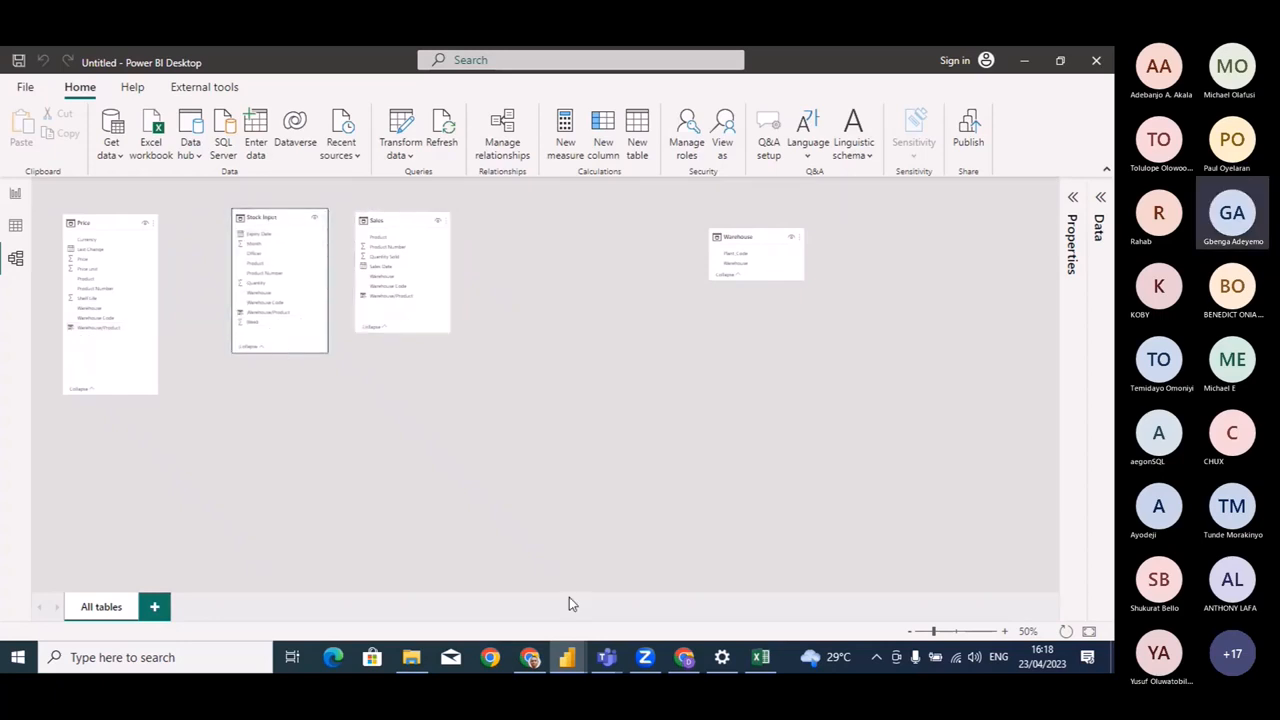
click(1005, 632)
click(1005, 632)
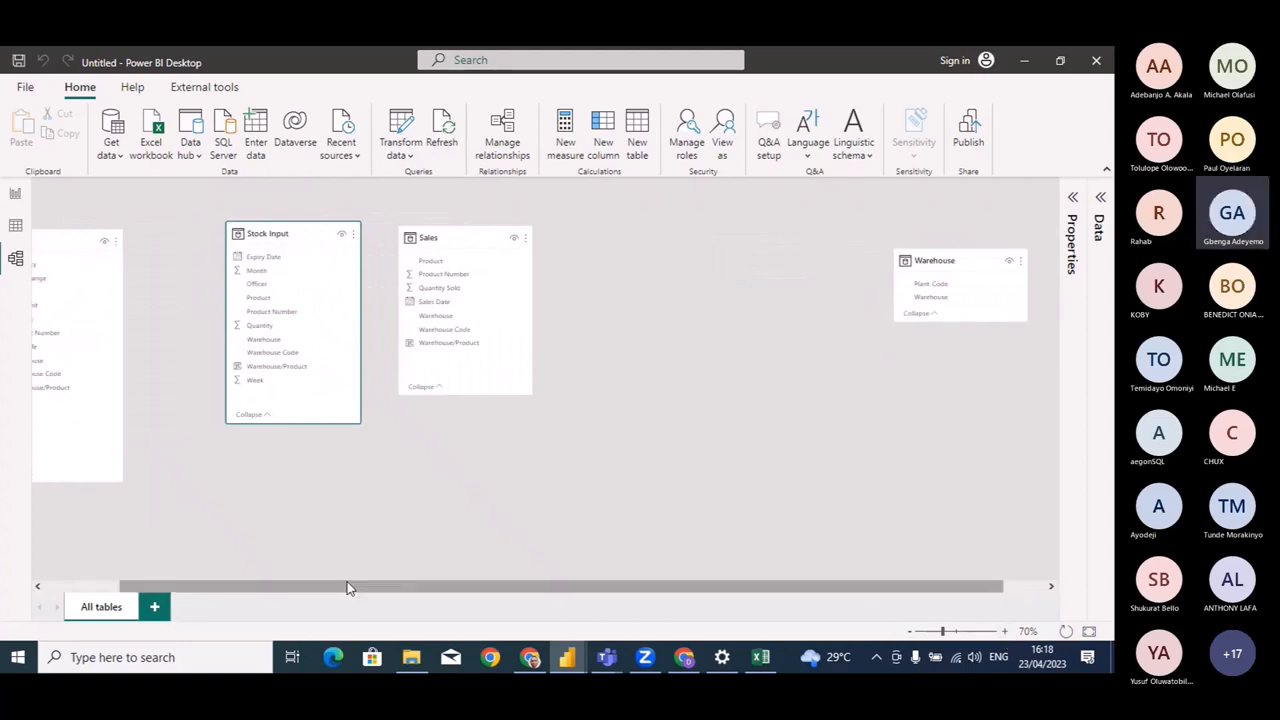
Relate the Price table's Warehouse/Product field to the Warehouse/Product fields of both Stock Input and Sales.
drag(347, 588, 171, 580)
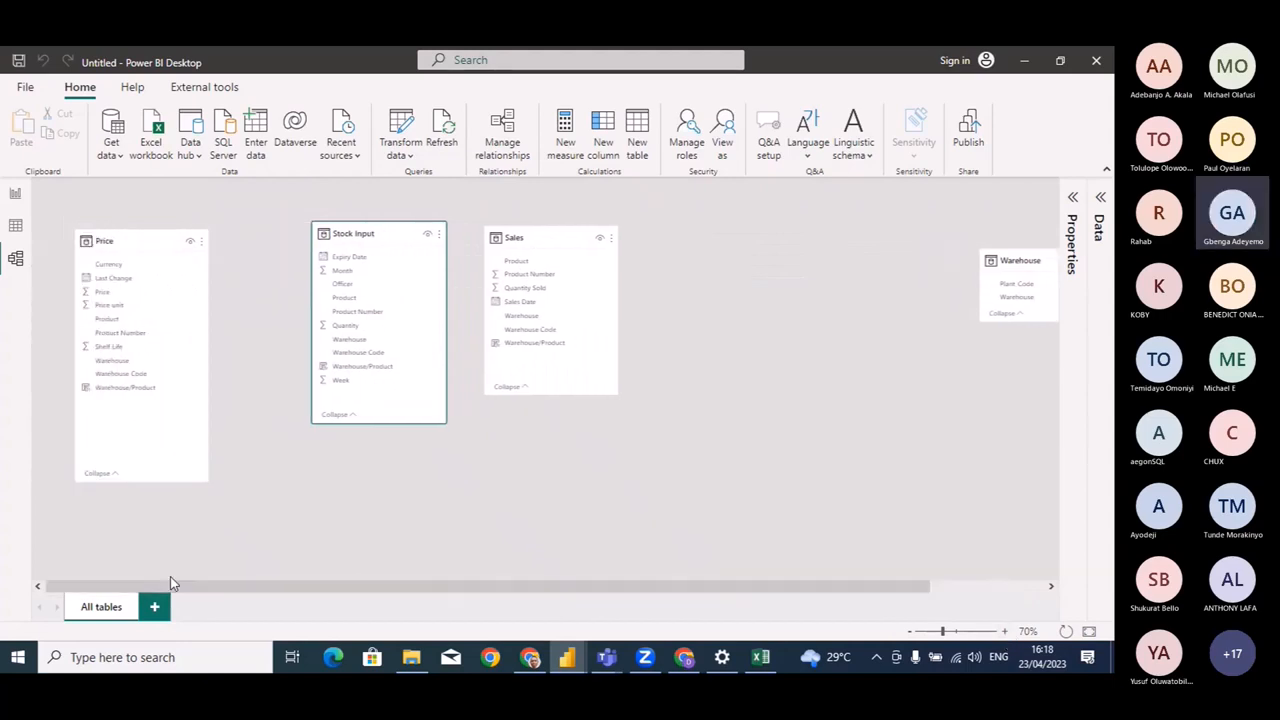
click(125, 389)
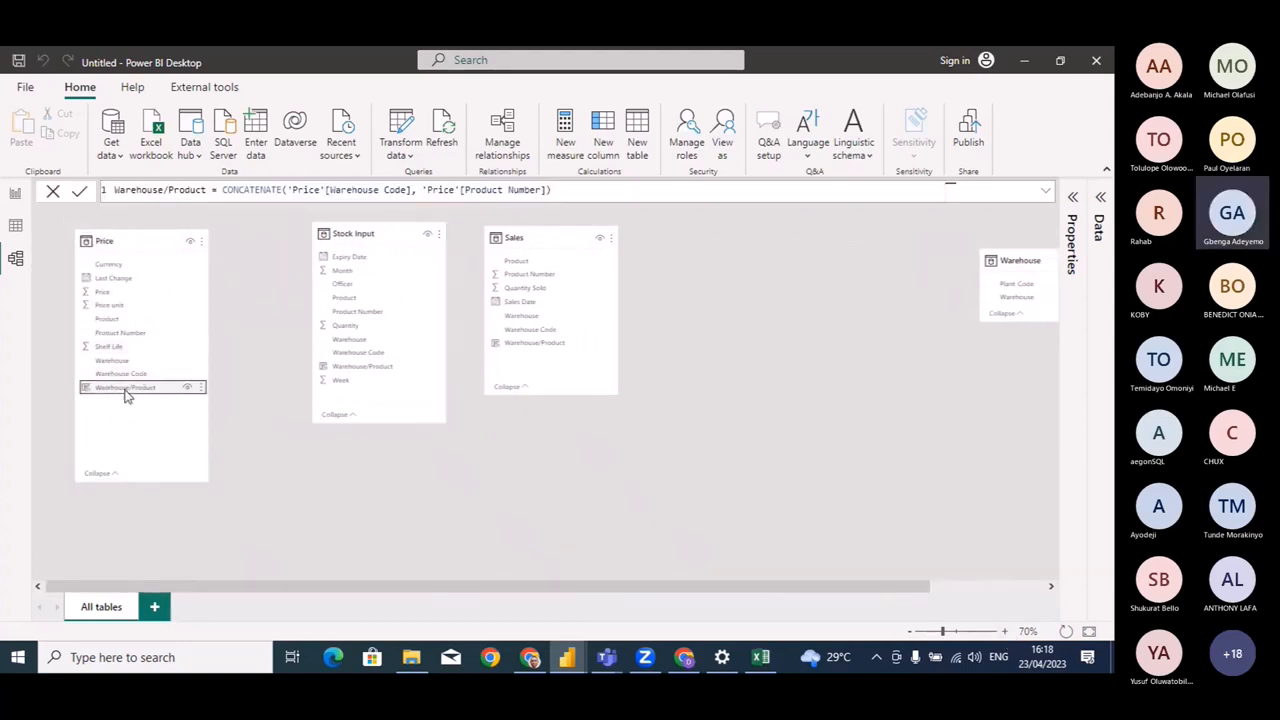
drag(125, 390, 376, 372)
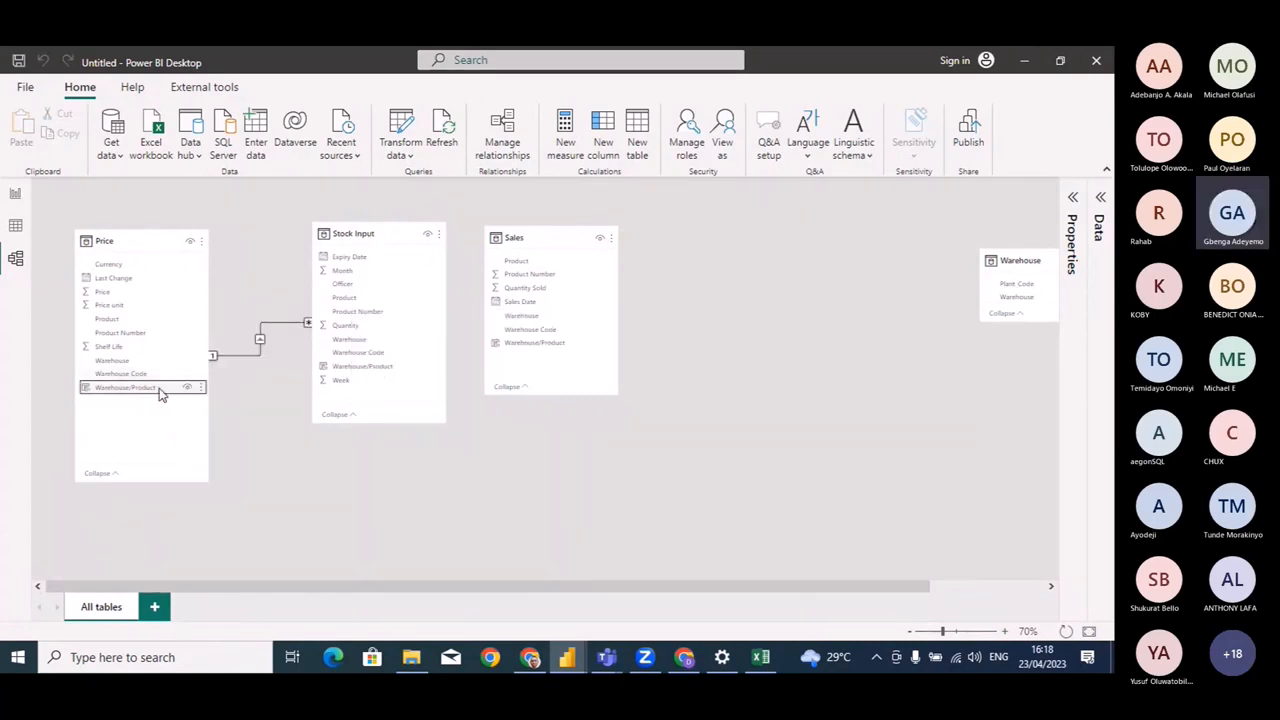
drag(160, 393, 589, 352)
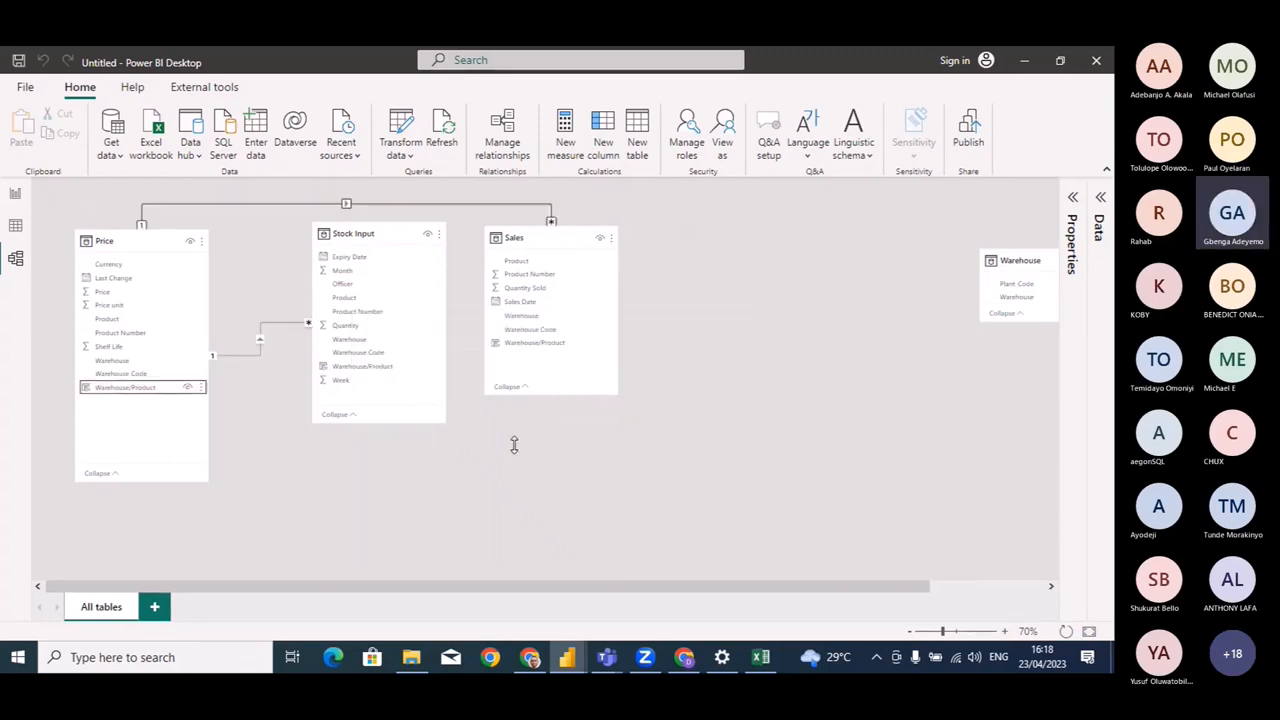
Review the model's tables, comparing the Stock Input data with the Price data and examining the Price table's Shelf Life column.
click(15, 196)
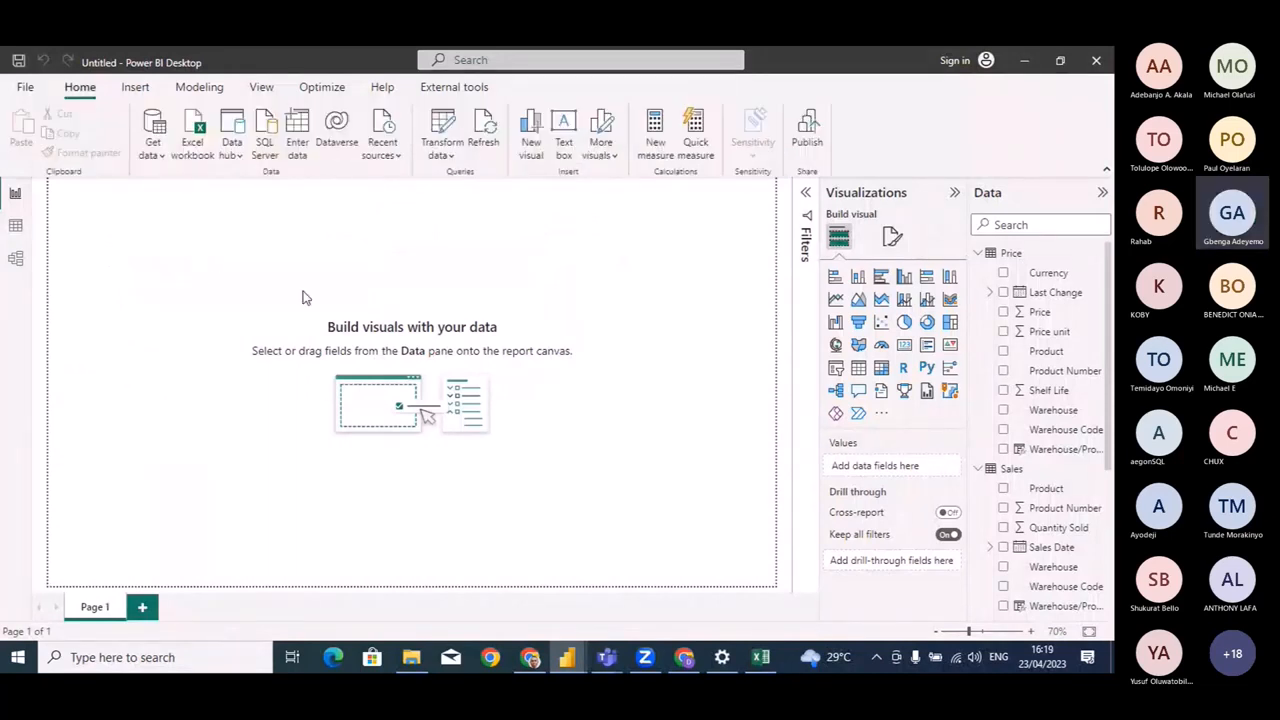
click(16, 229)
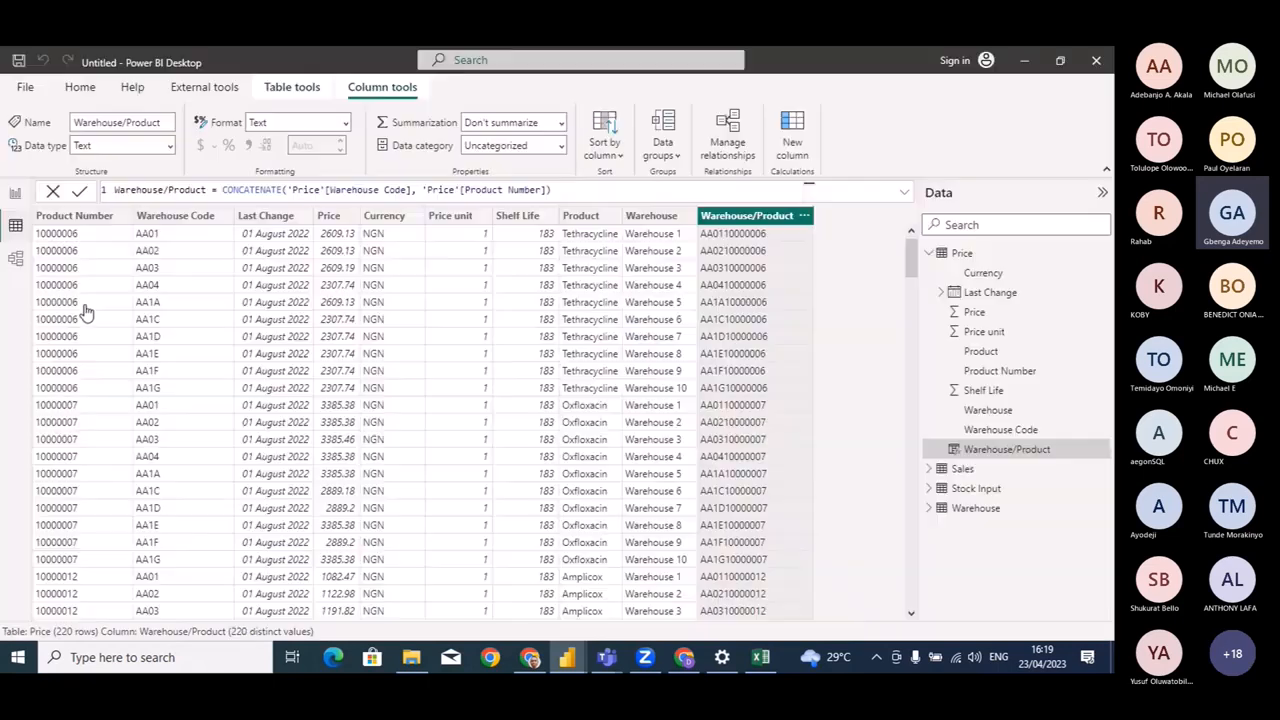
click(16, 259)
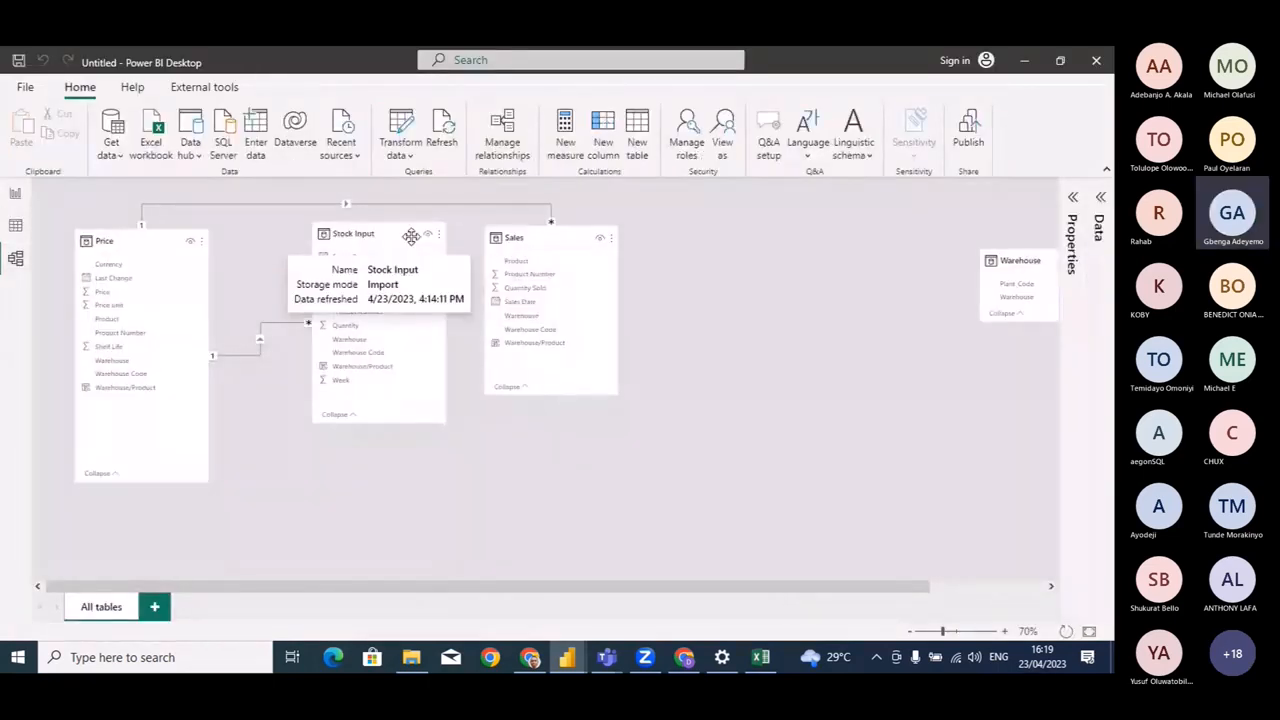
click(15, 227)
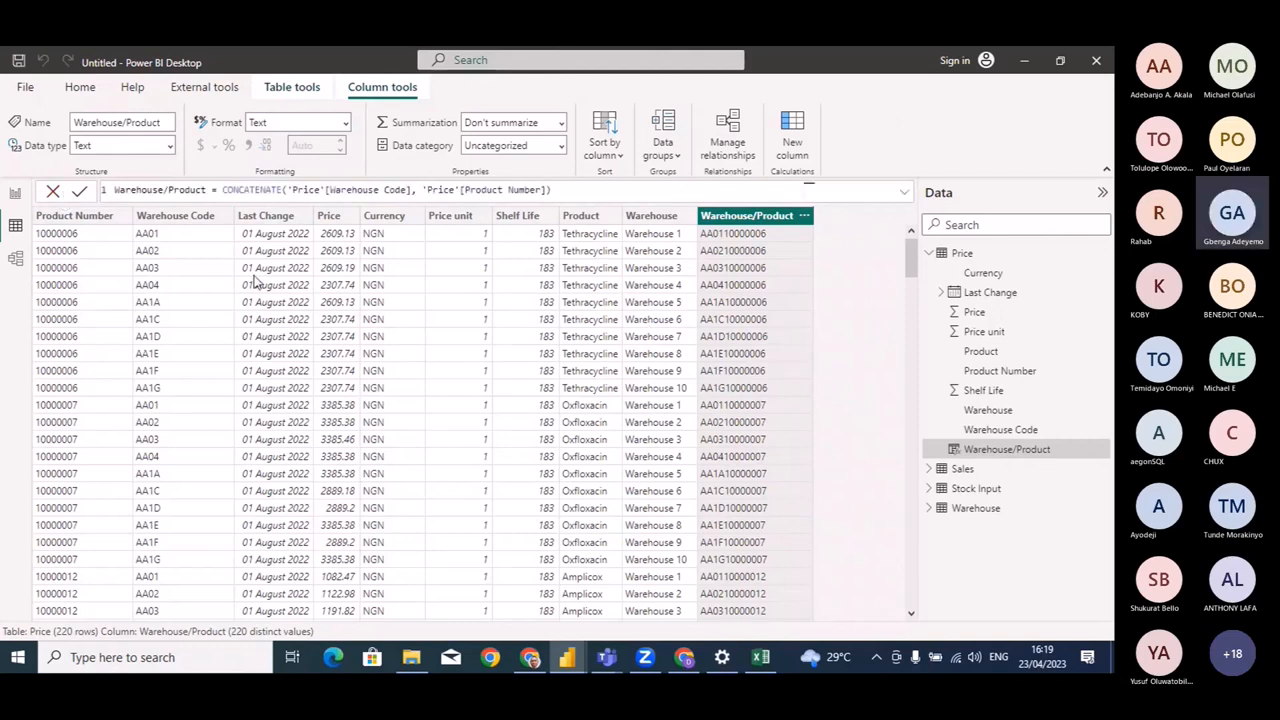
click(928, 253)
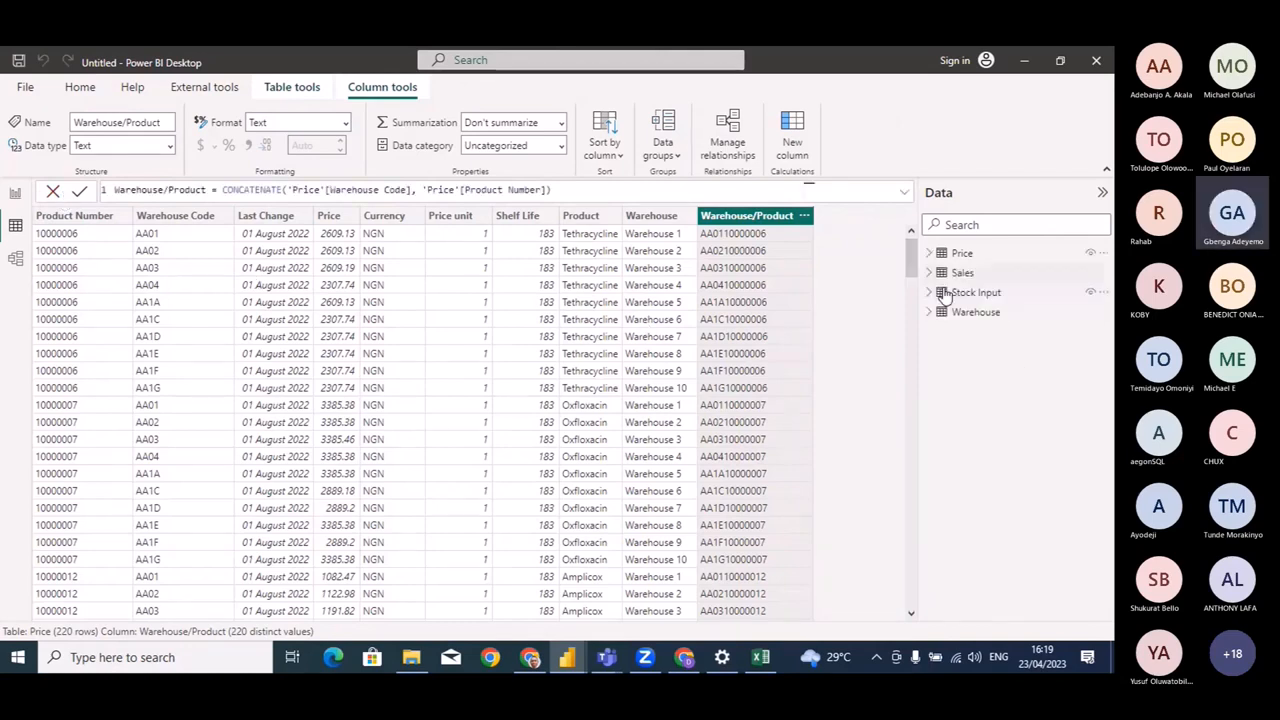
click(945, 293)
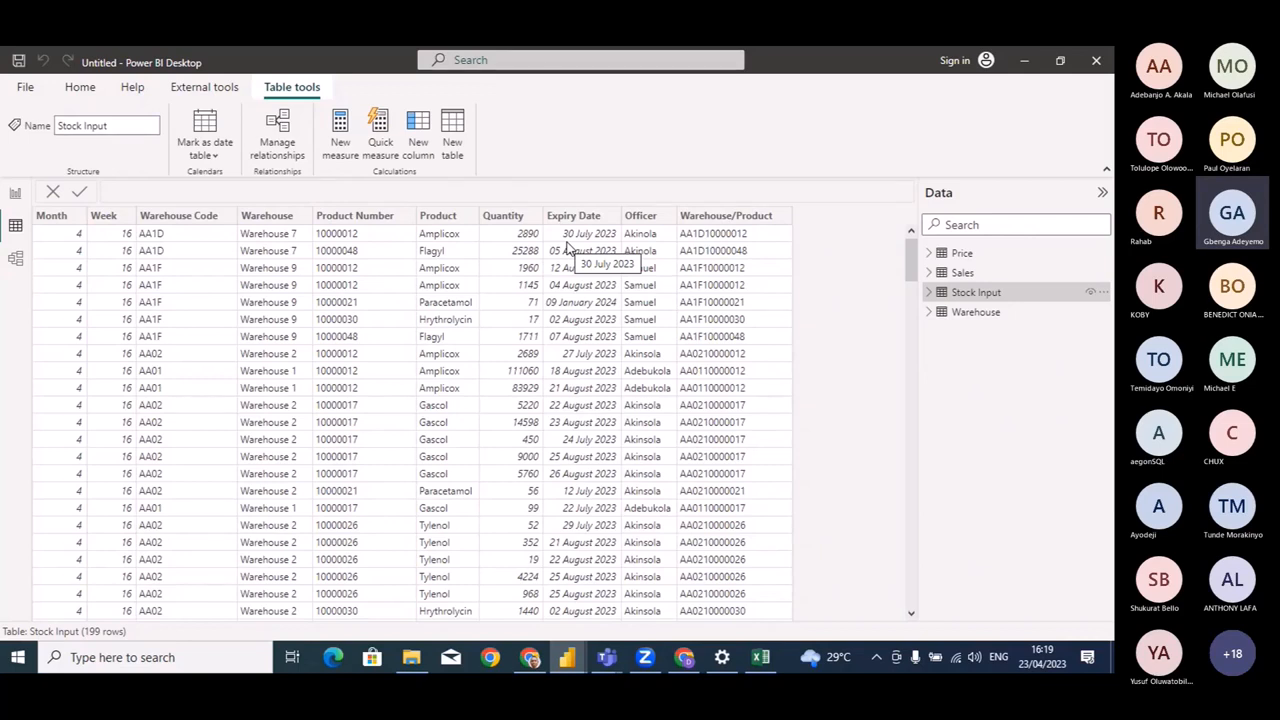
click(944, 255)
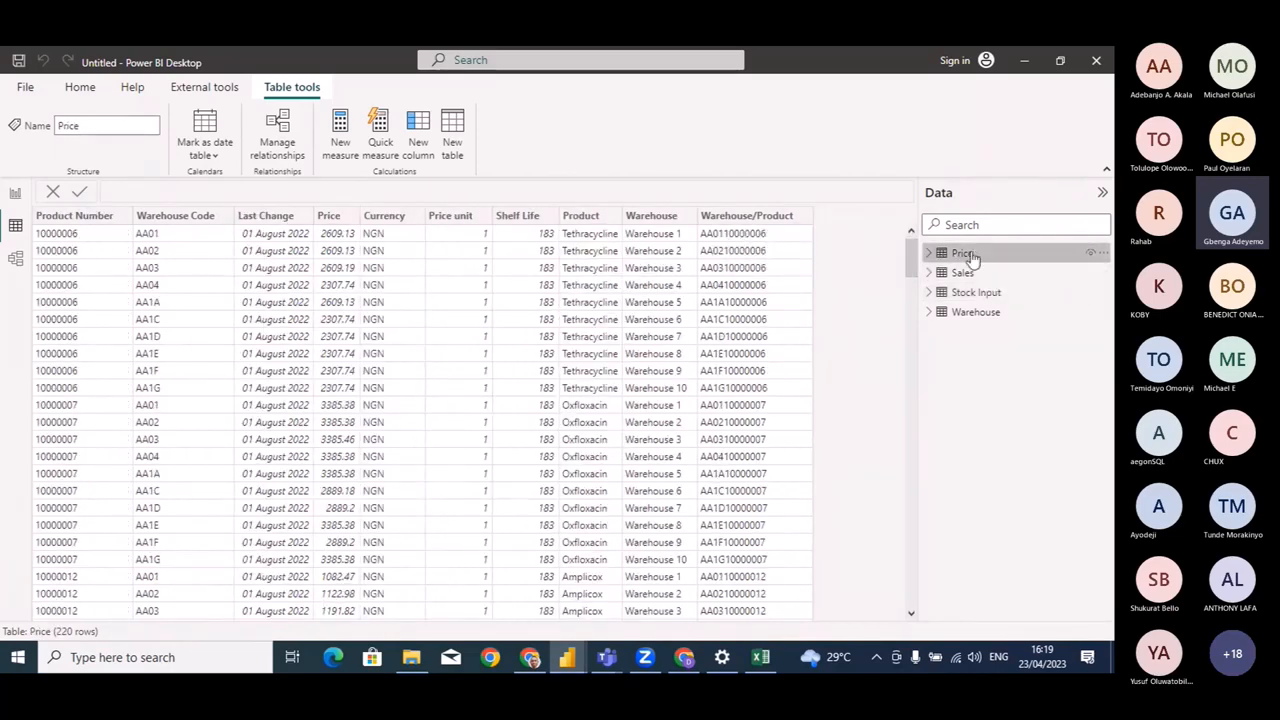
click(926, 256)
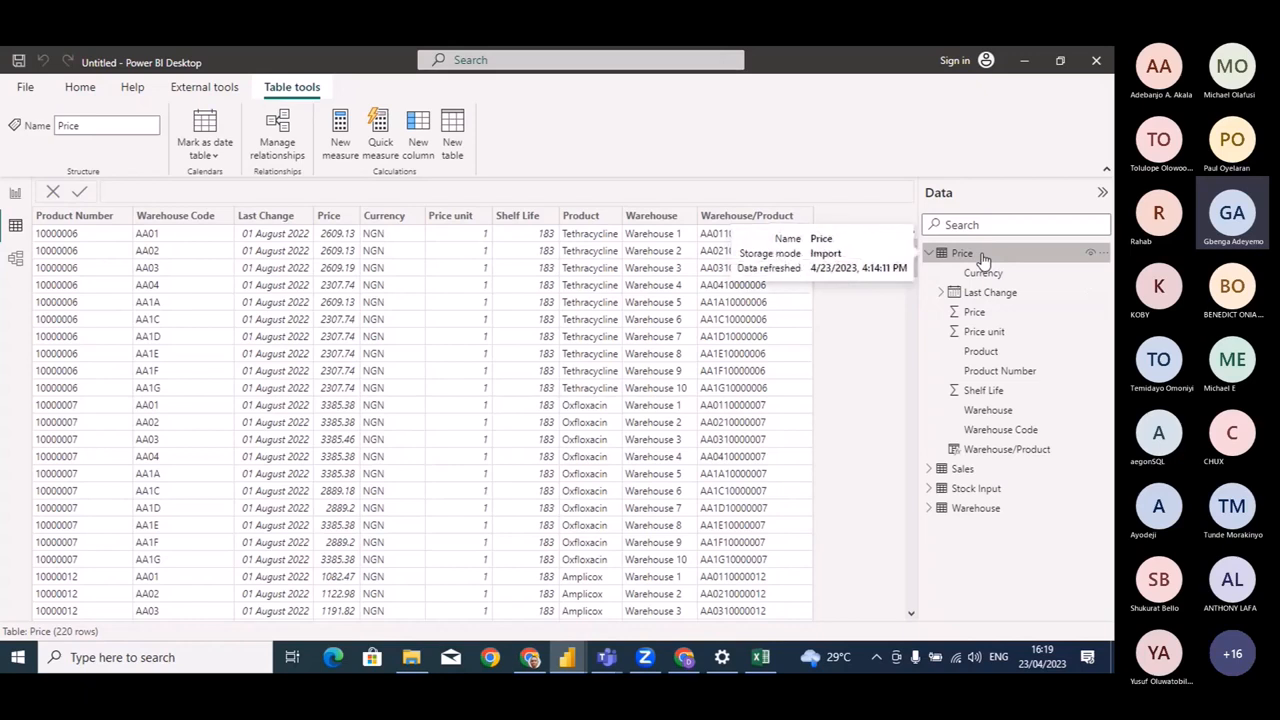
click(992, 394)
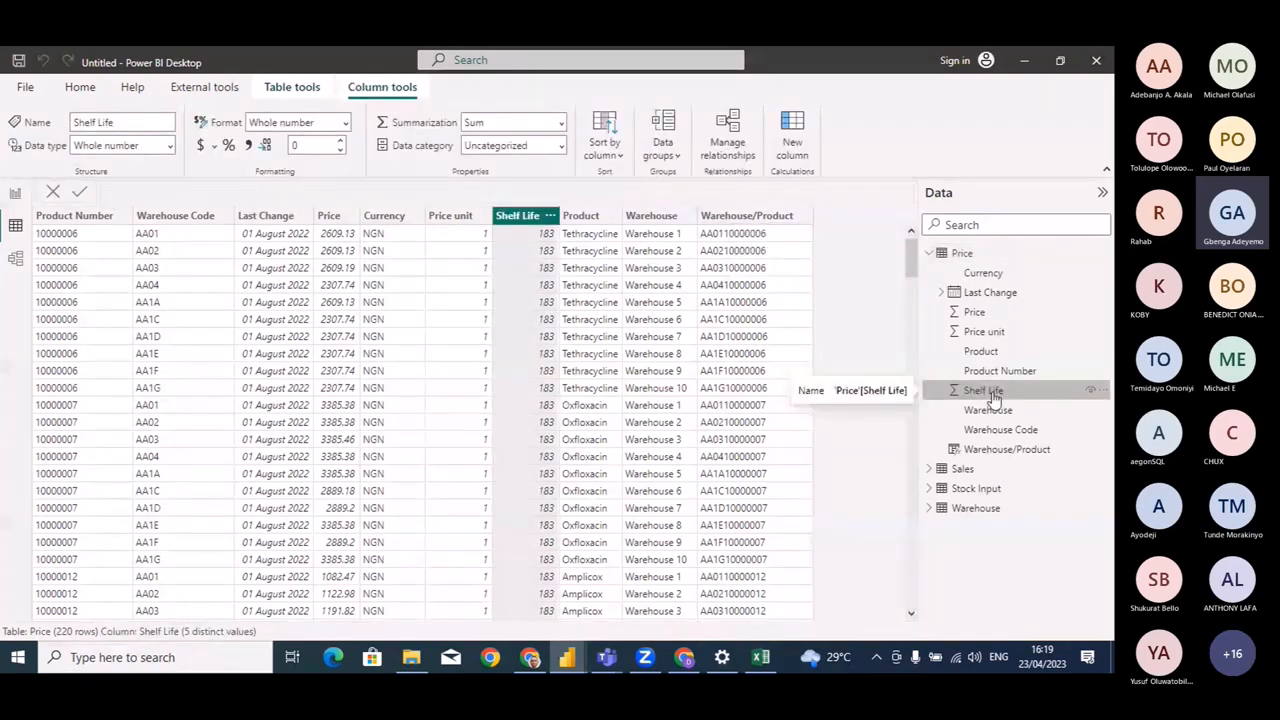
Start a new calculated column in the Stock Input table and begin its formula with the name Shelf_Life =.
click(935, 253)
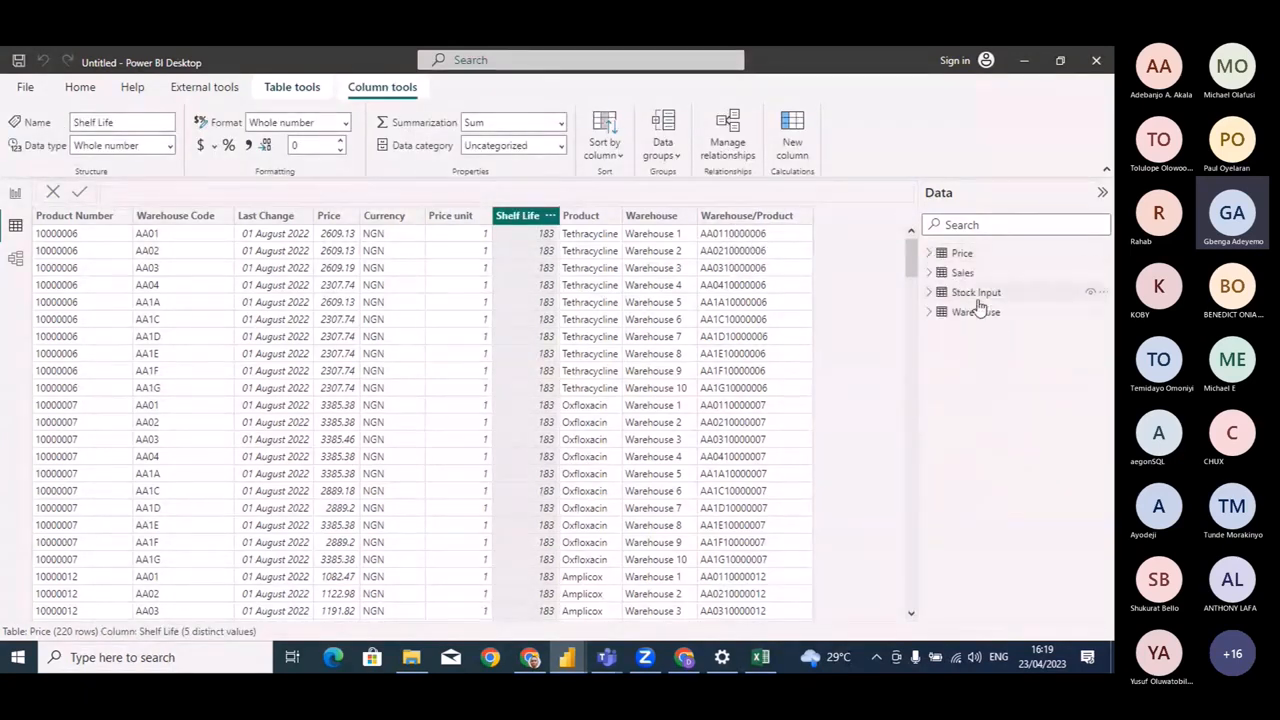
click(975, 292)
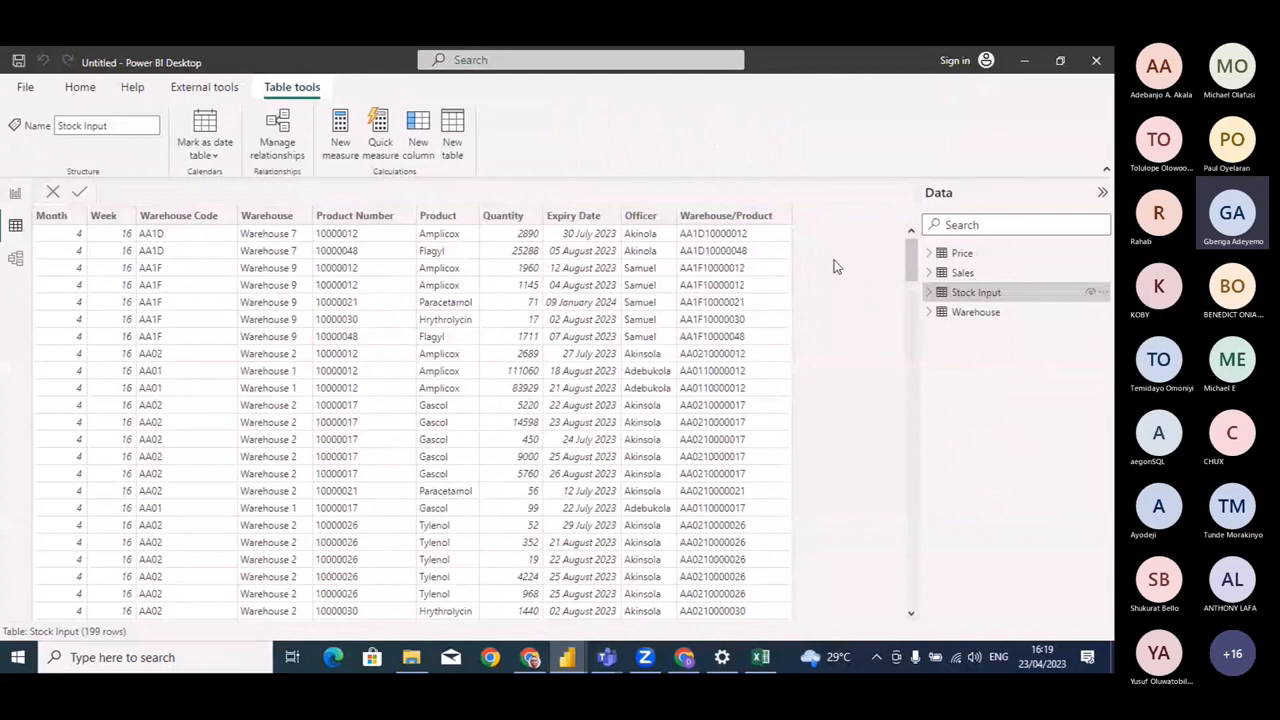
click(418, 143)
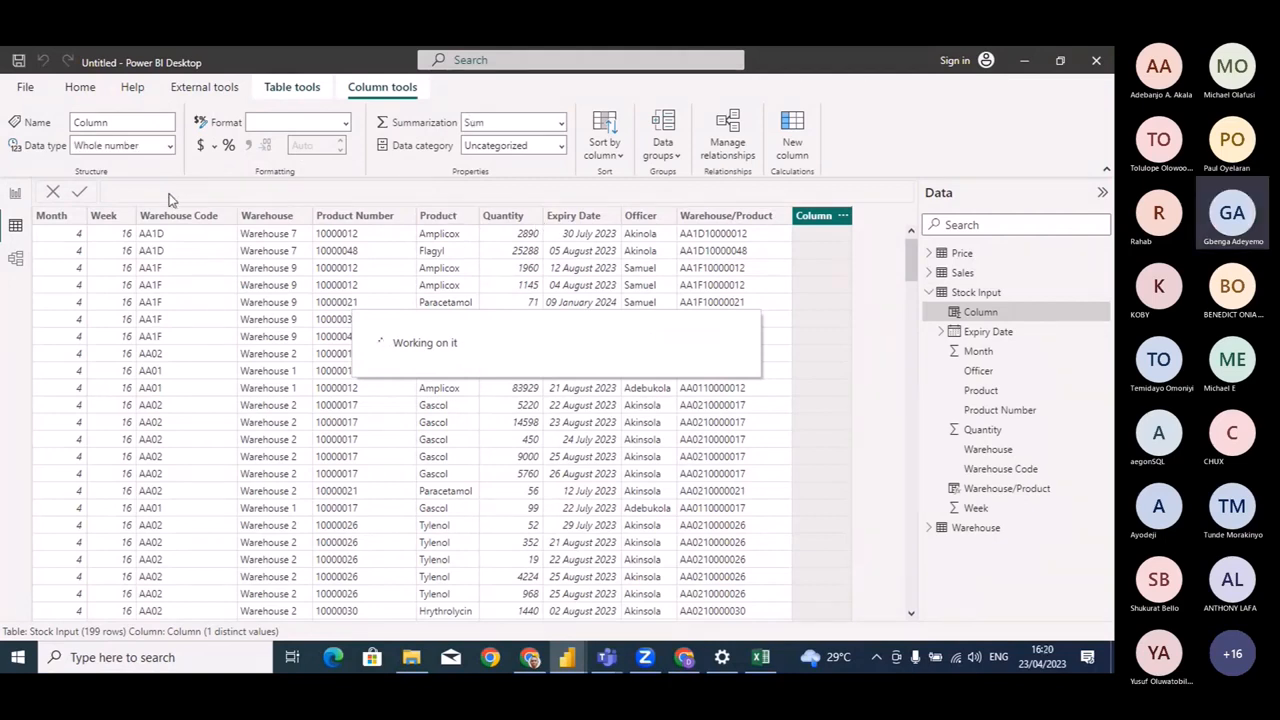
key(BackSpace)
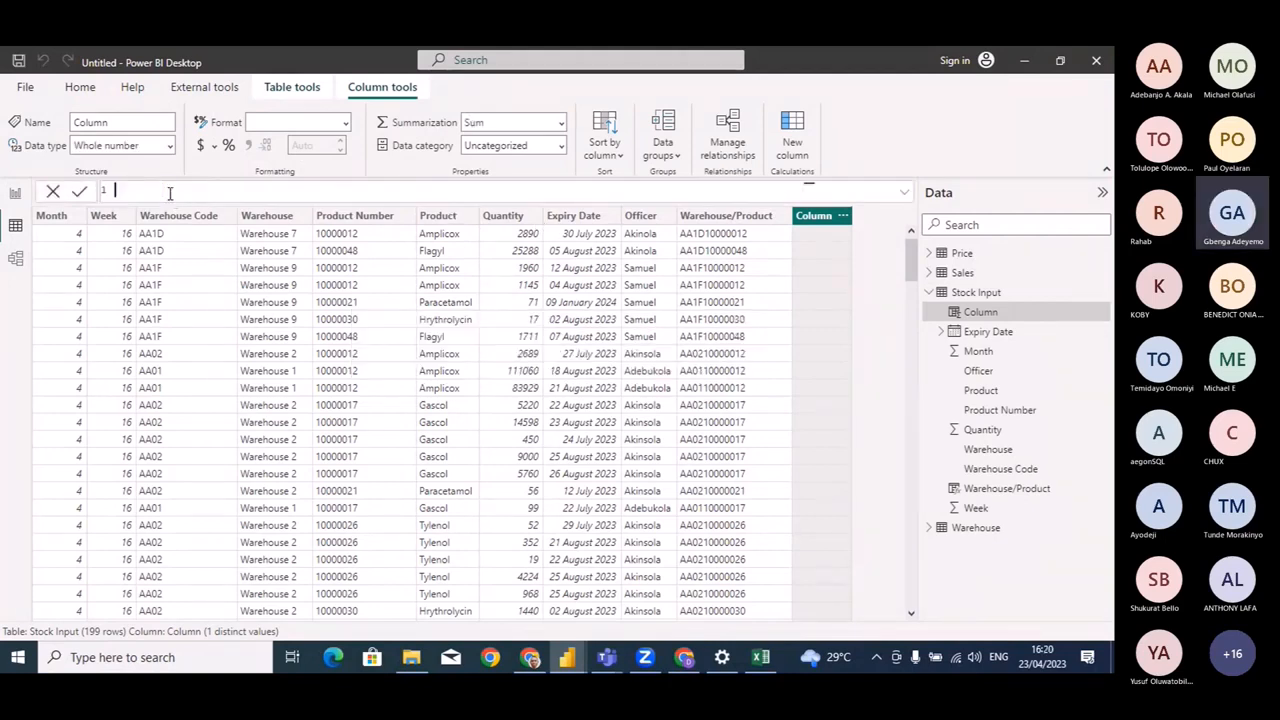
text(Shelf_)
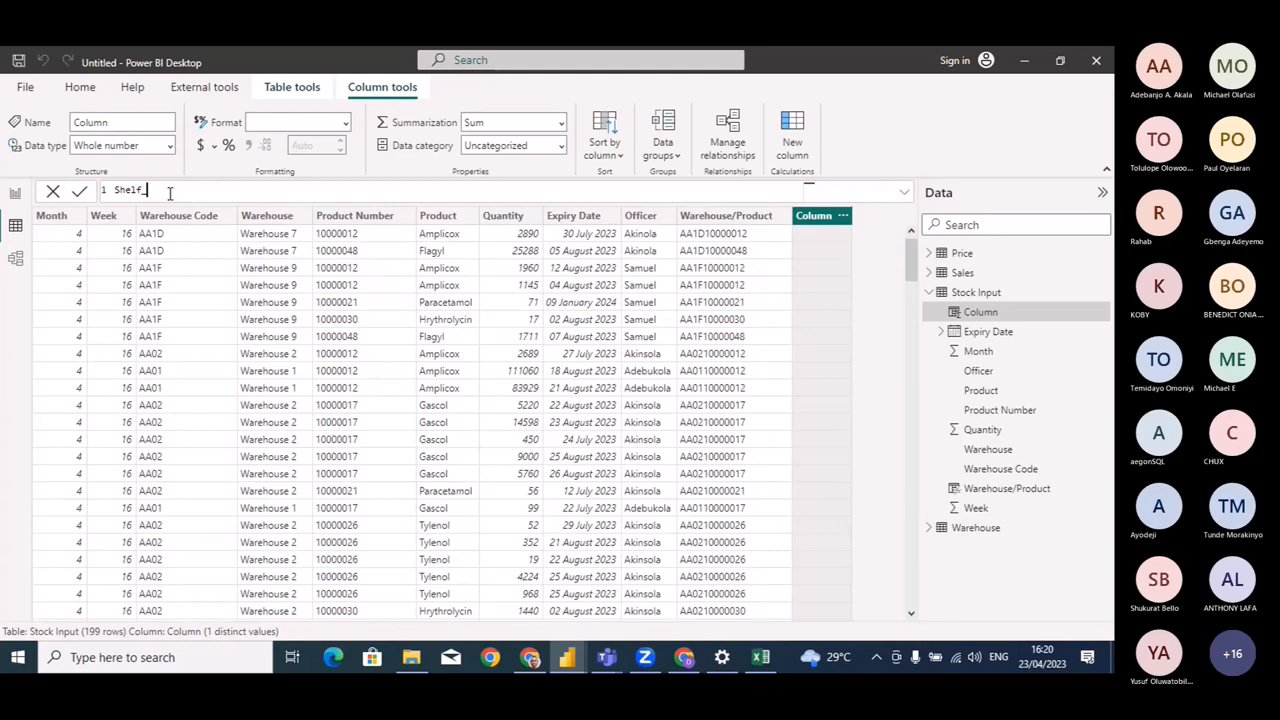
text(Life =)
Switch to the Teams meeting, unmute the microphone, and return to Power BI Desktop.
mouse_move(606, 657)
click(663, 595)
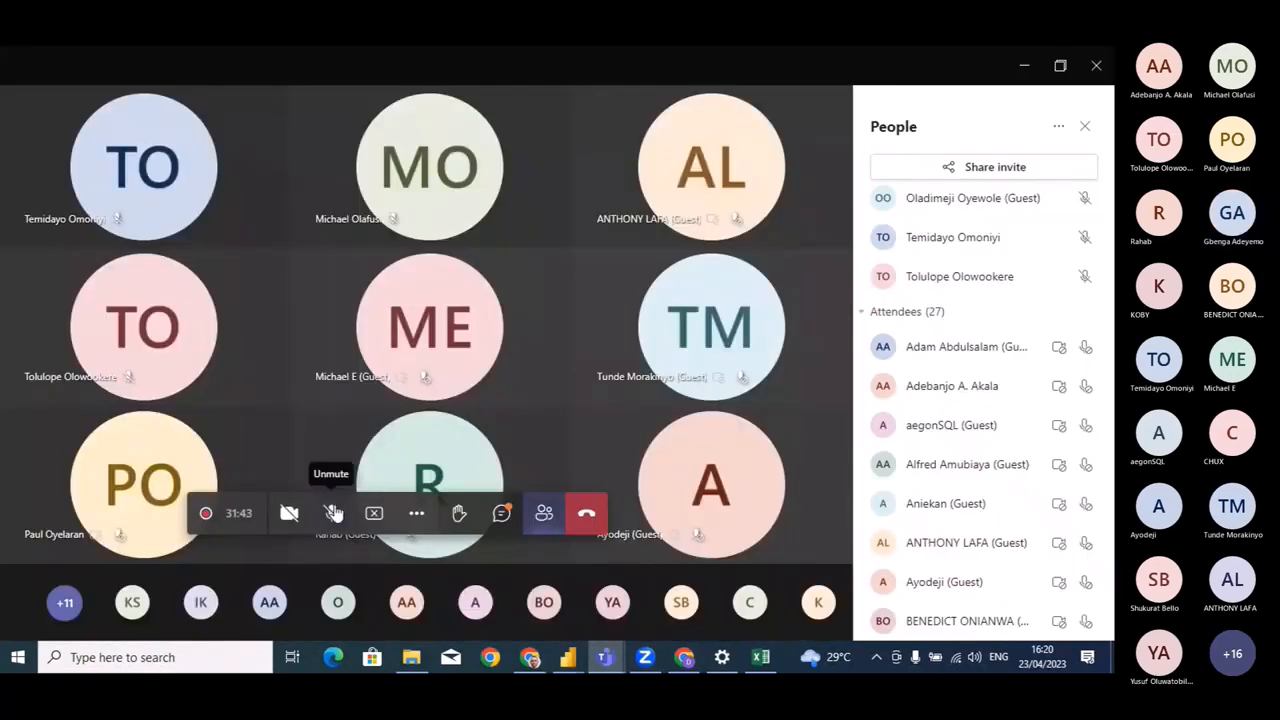
click(333, 513)
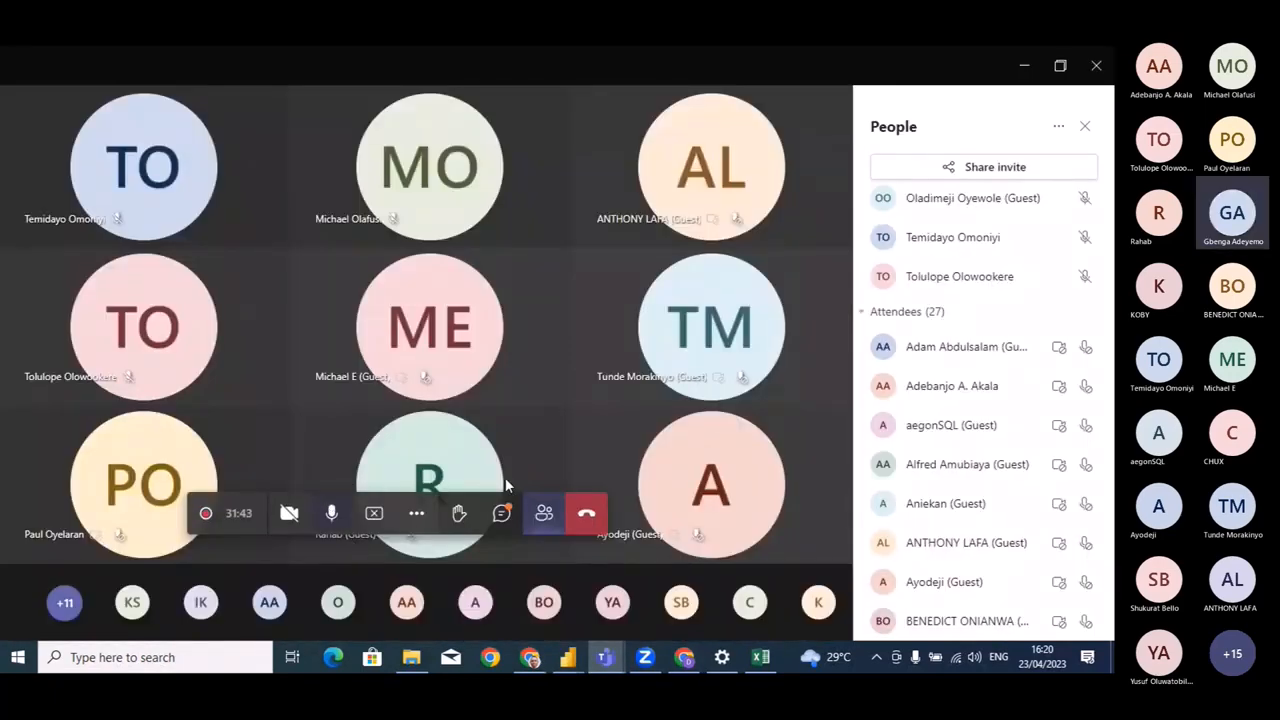
click(1027, 67)
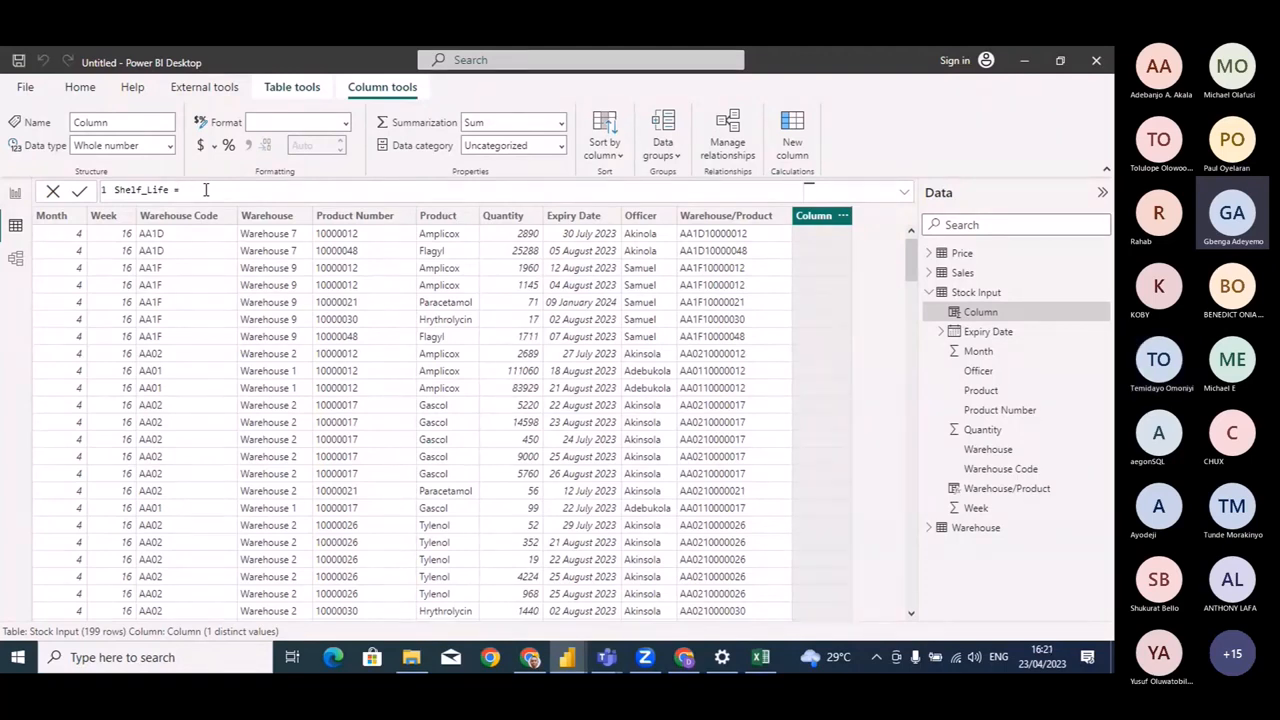
Complete and commit the Shelf_Life formula as LOOKUPVALUE('Price'[Price], 'Price'[Warehouse/Product], 'Stock Input'[Warehouse/Product]).
text(look)
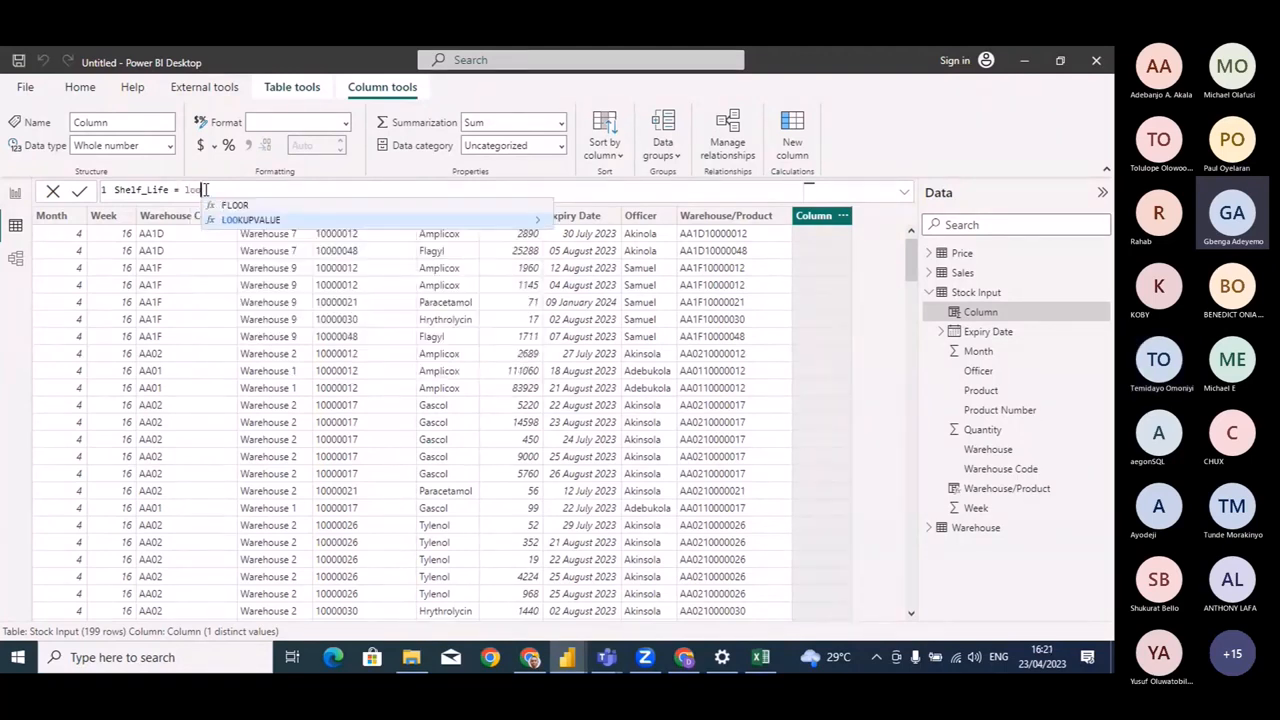
key(Tab)
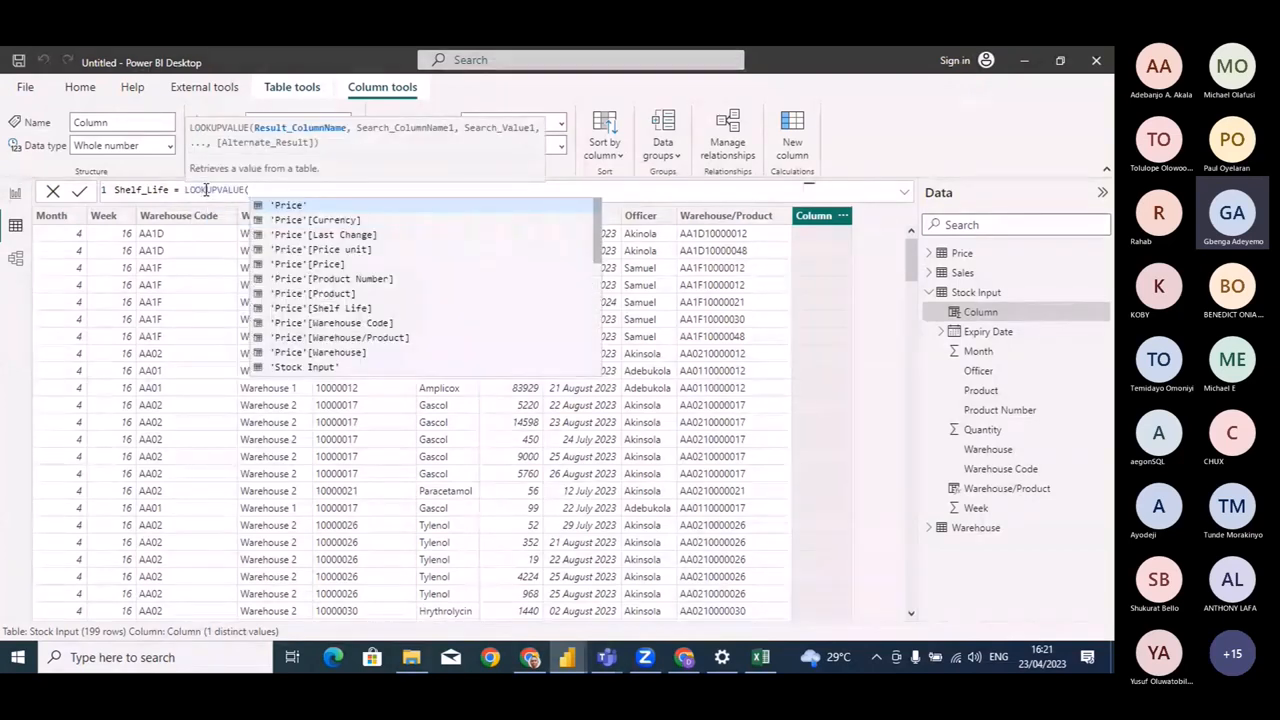
text(pric)
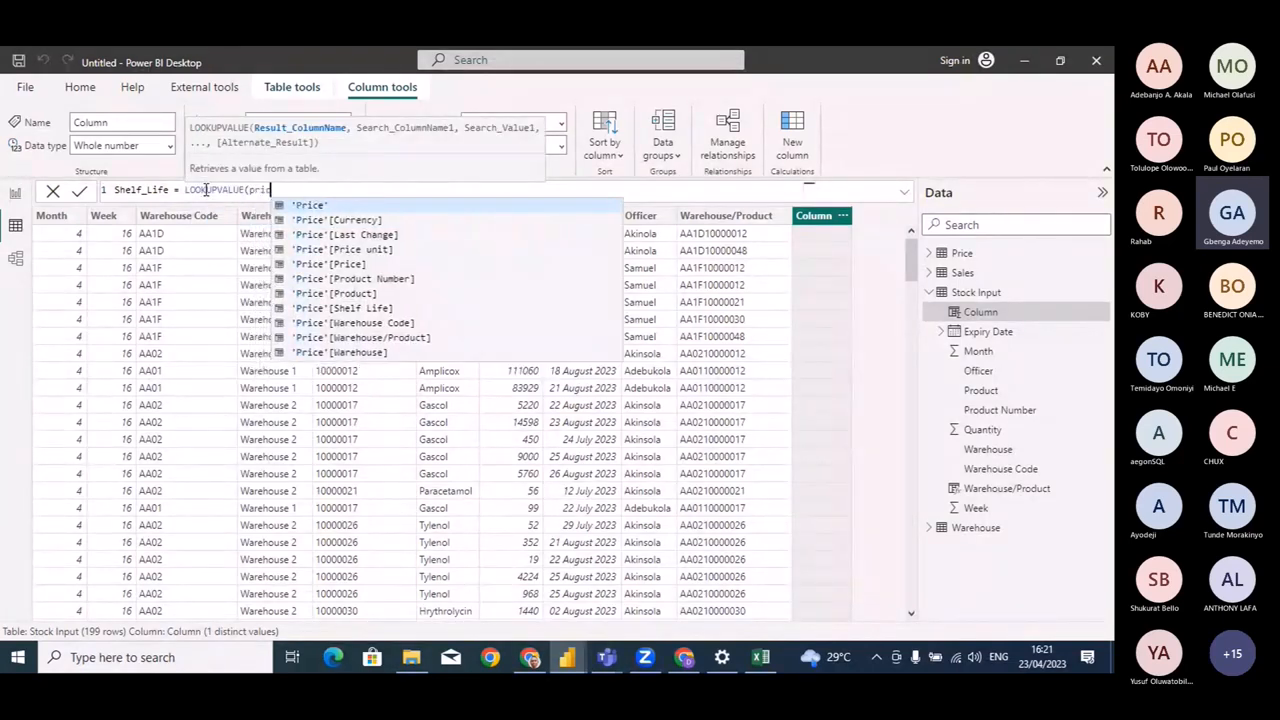
click(370, 264)
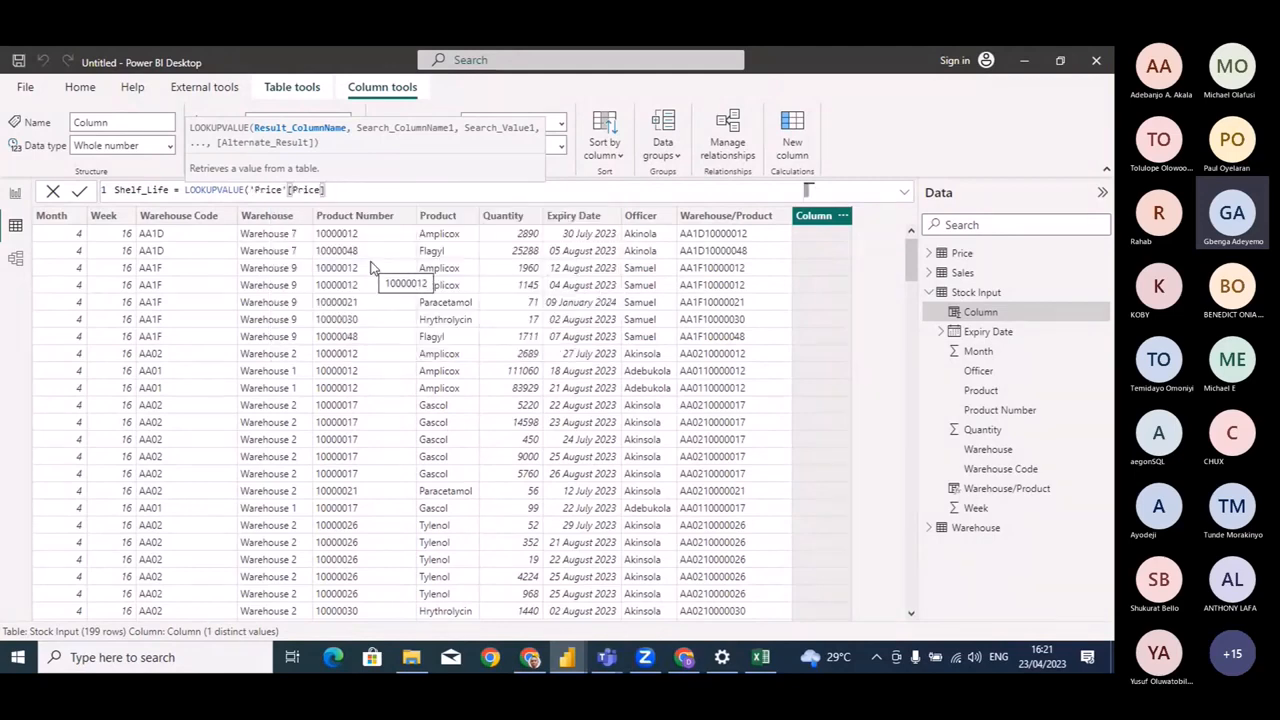
text(,)
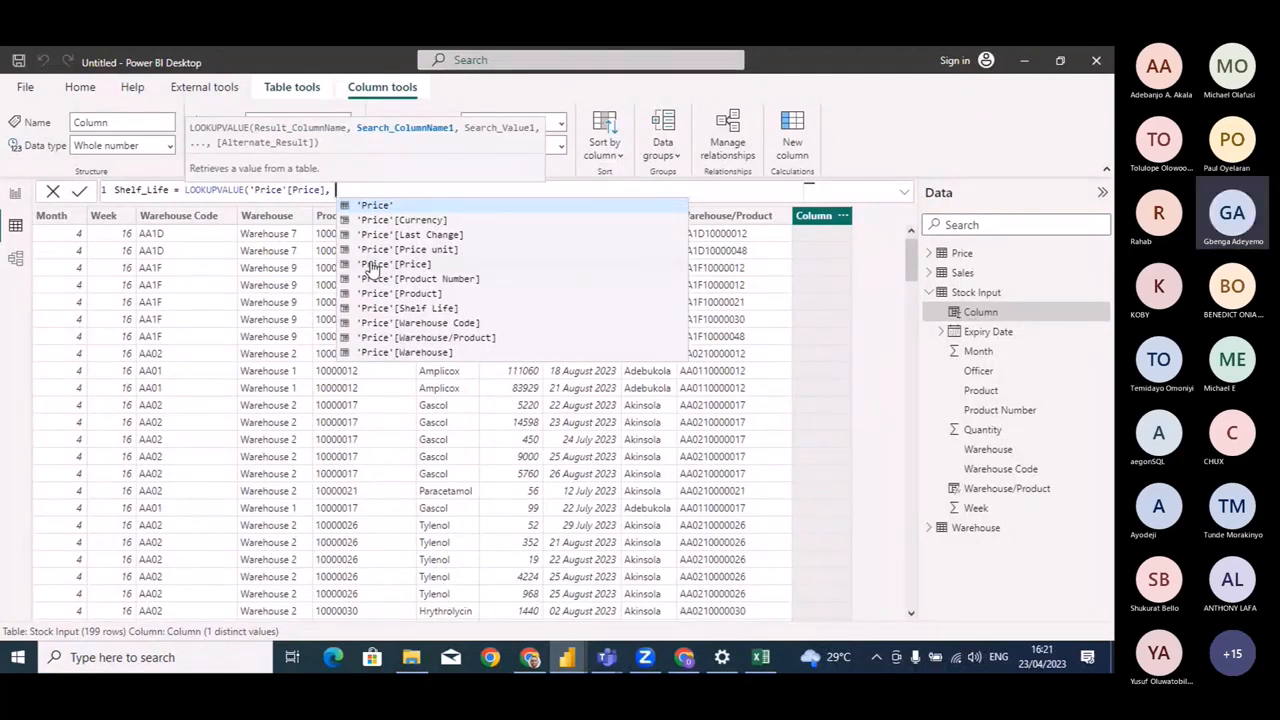
text(war)
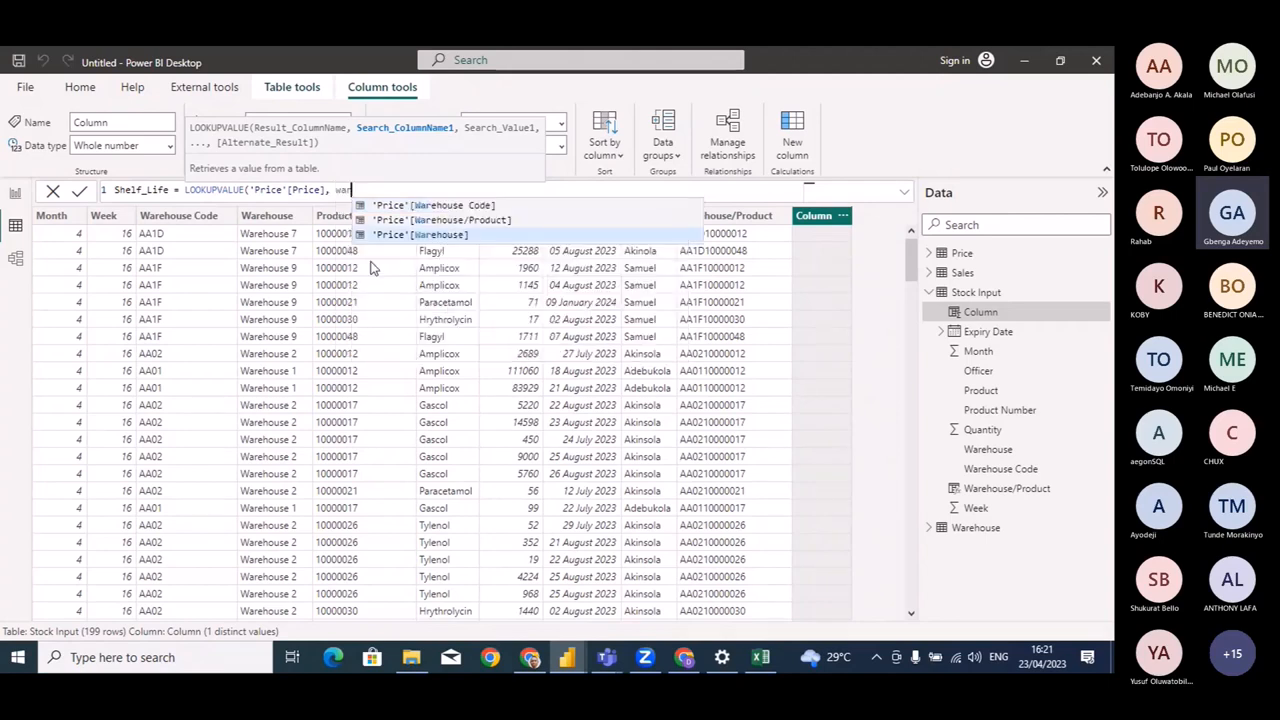
text(e)
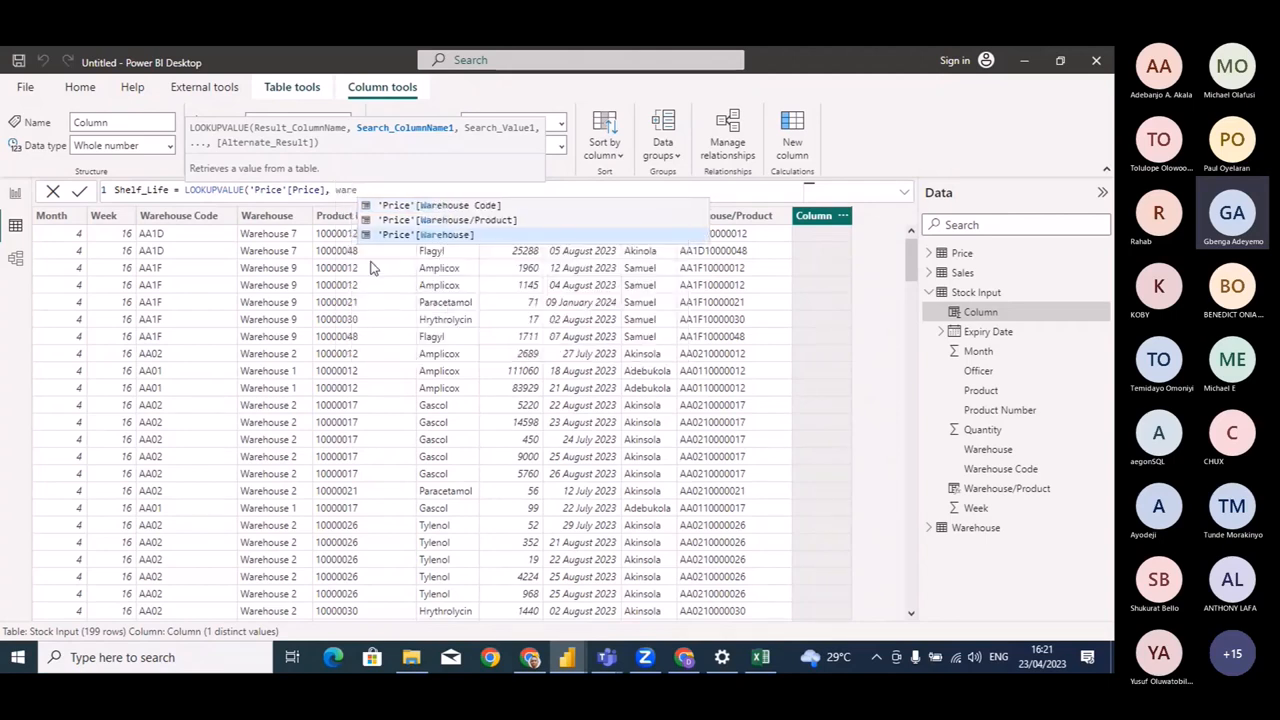
click(465, 220)
text(, )
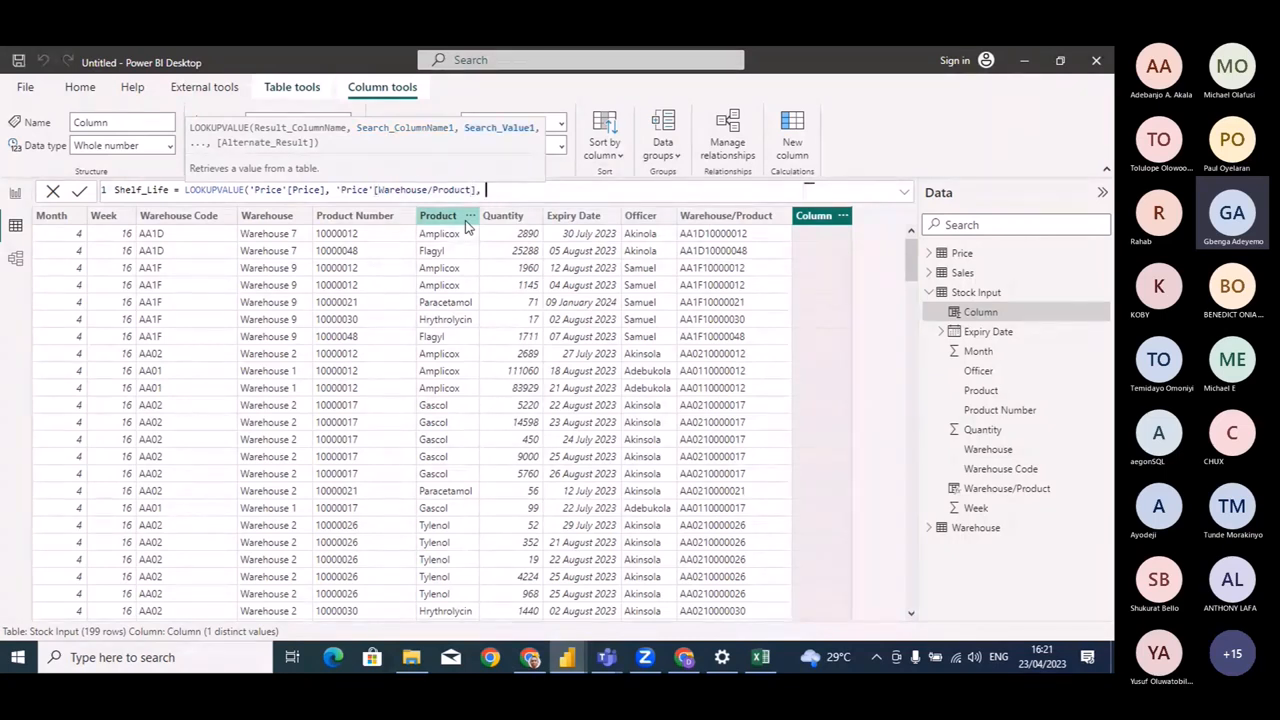
text(ware)
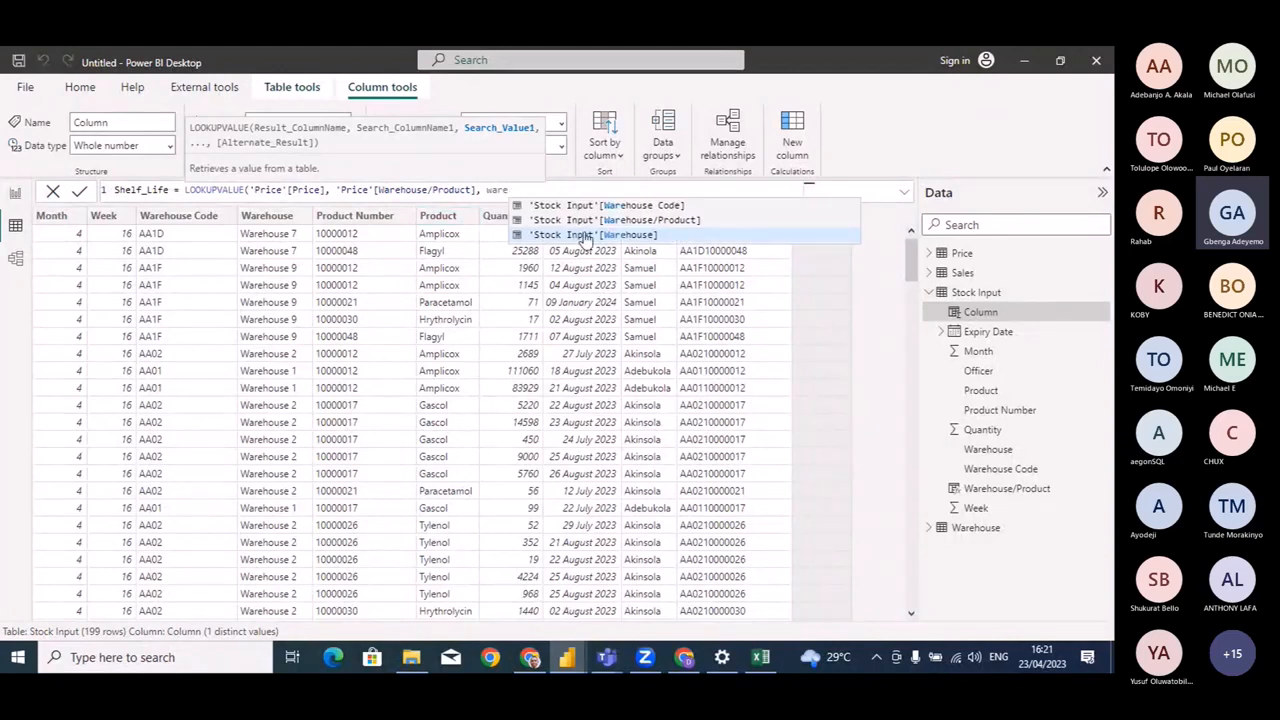
click(623, 220)
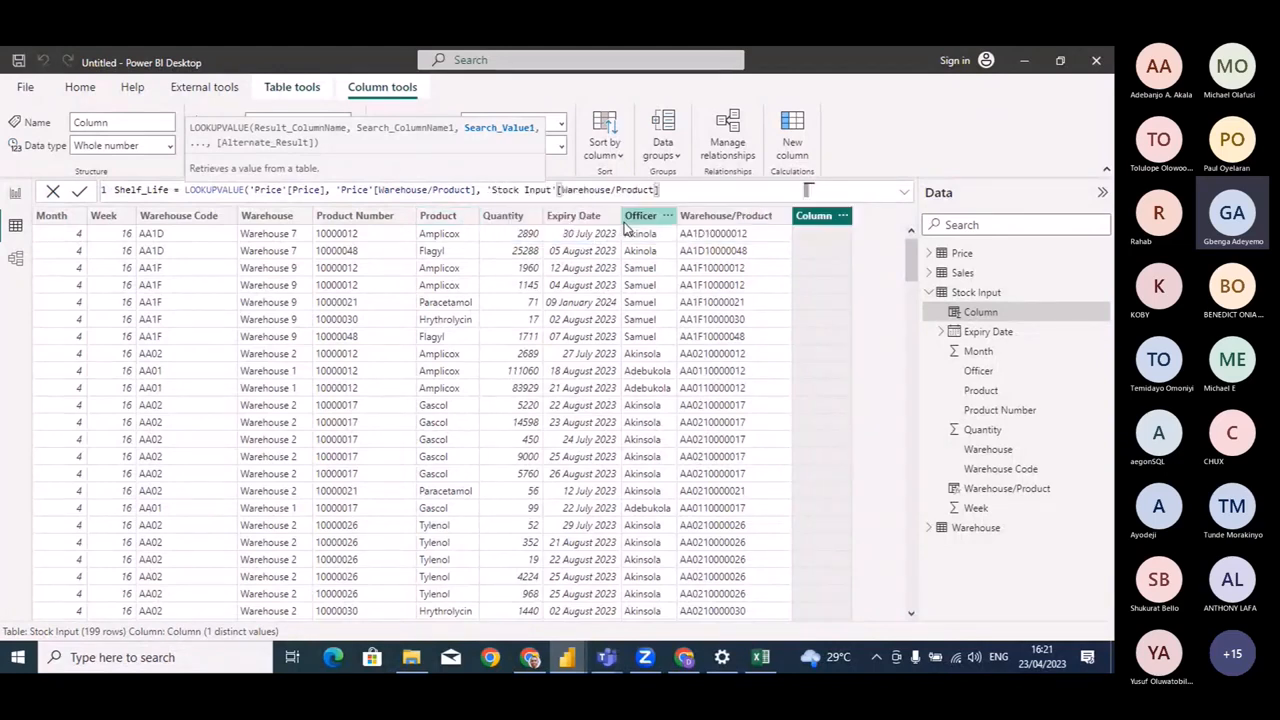
text())
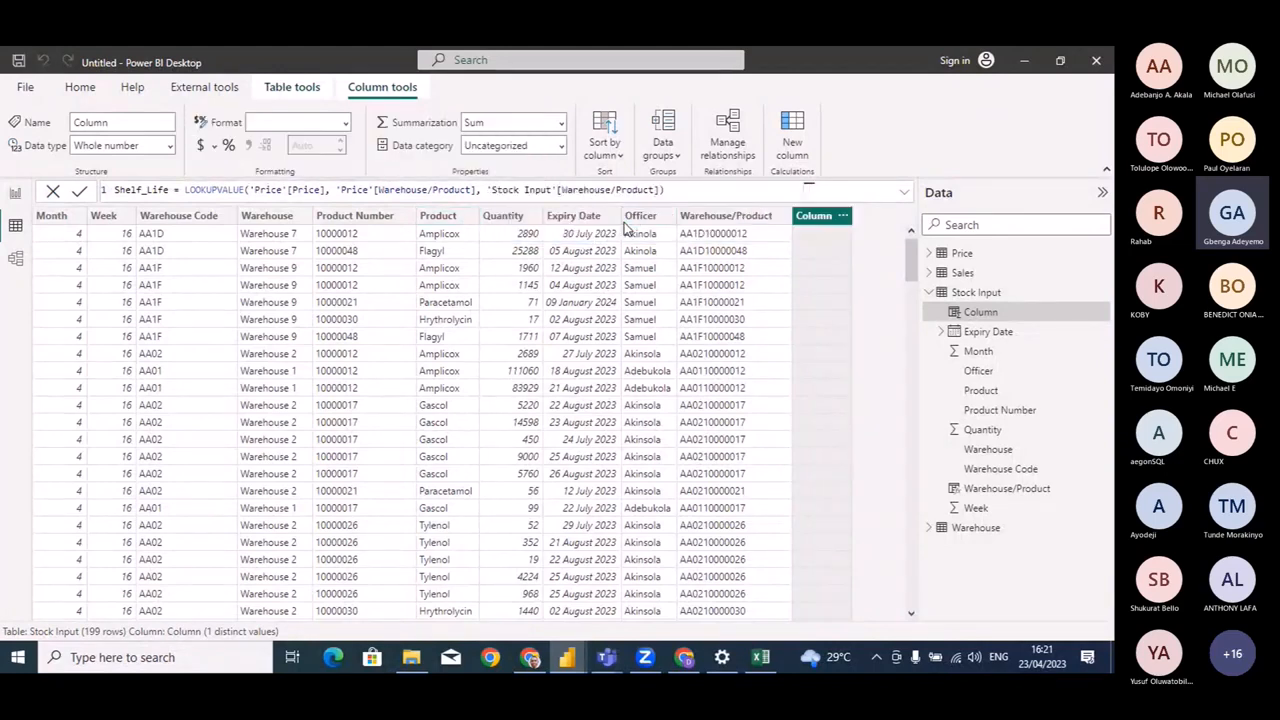
key(Return)
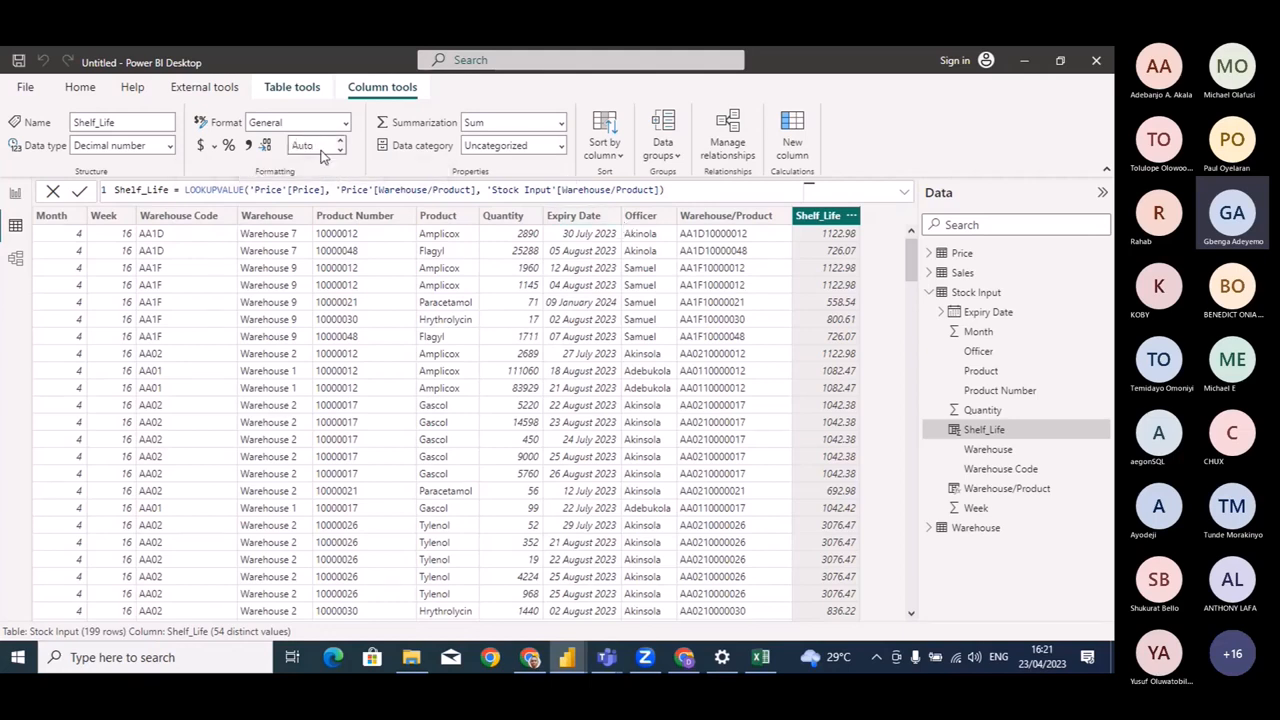
Format the Shelf_Life column as a decimal number with 0 decimal places and open its formula for editing.
scroll(322, 155, down, 1)
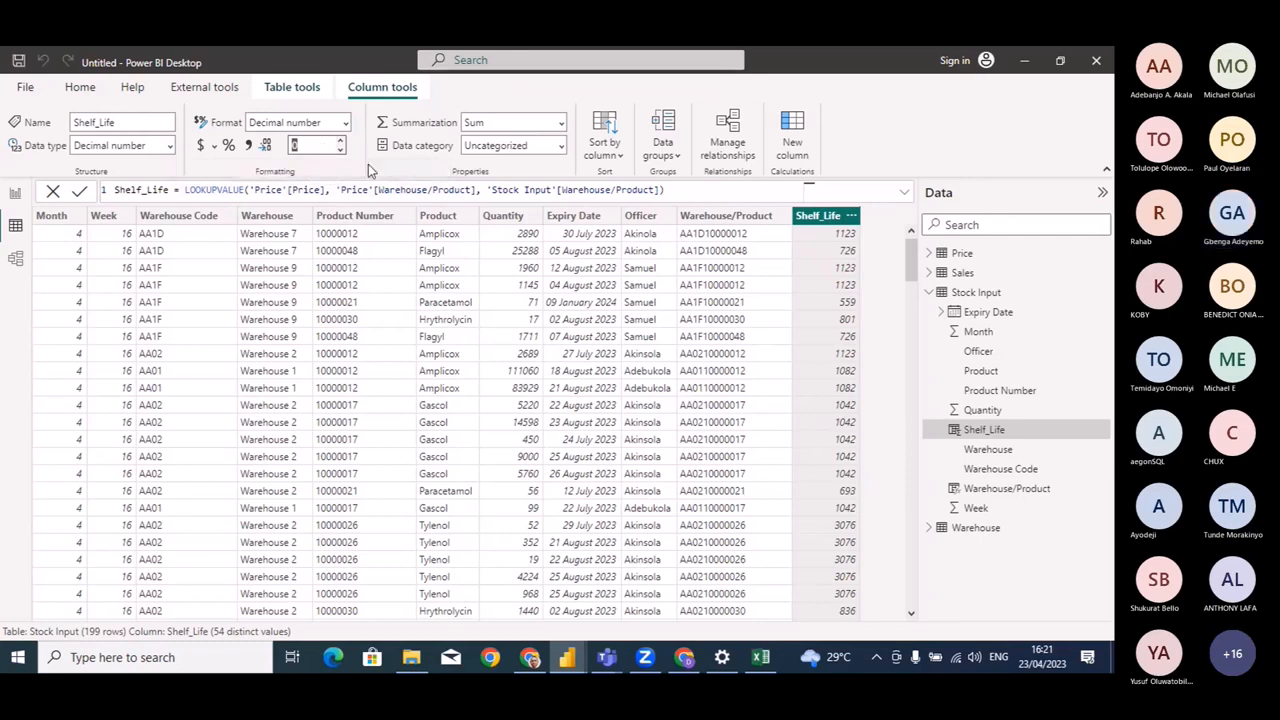
click(668, 190)
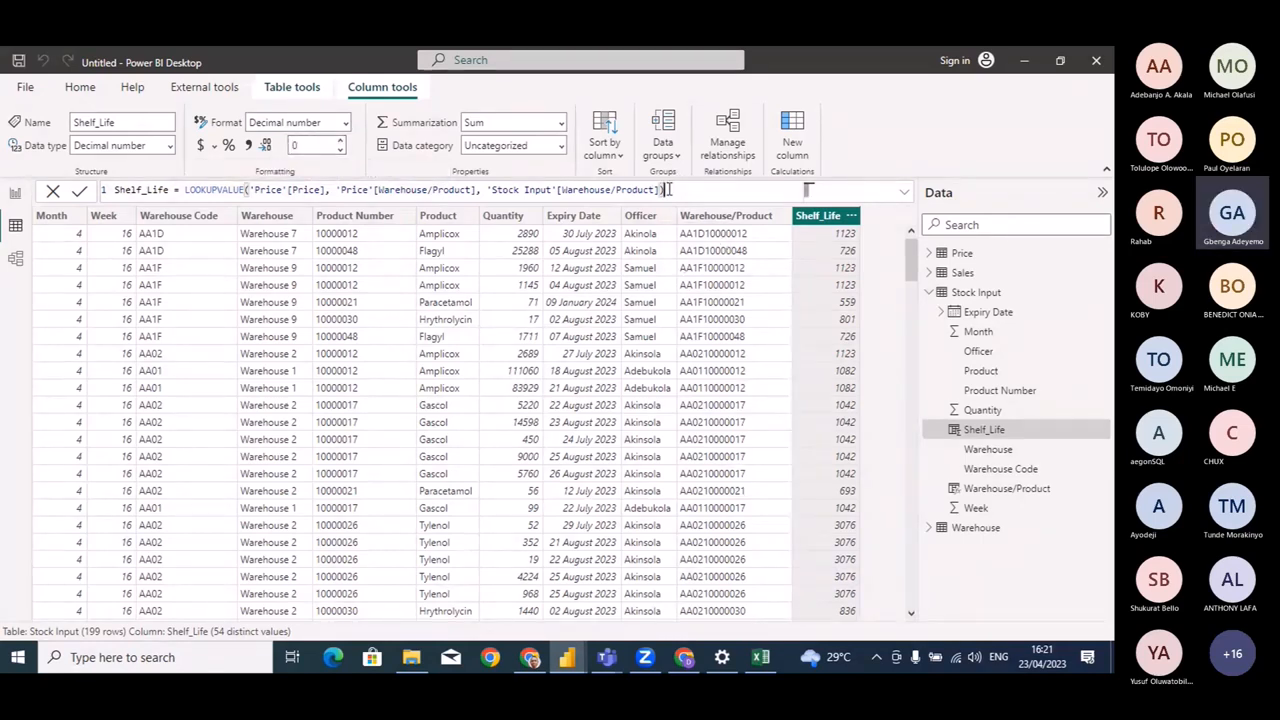
Change the Shelf_Life lookup formula to return 'Price'[Shelf Life] instead of 'Price'[Price] and commit it.
click(325, 190)
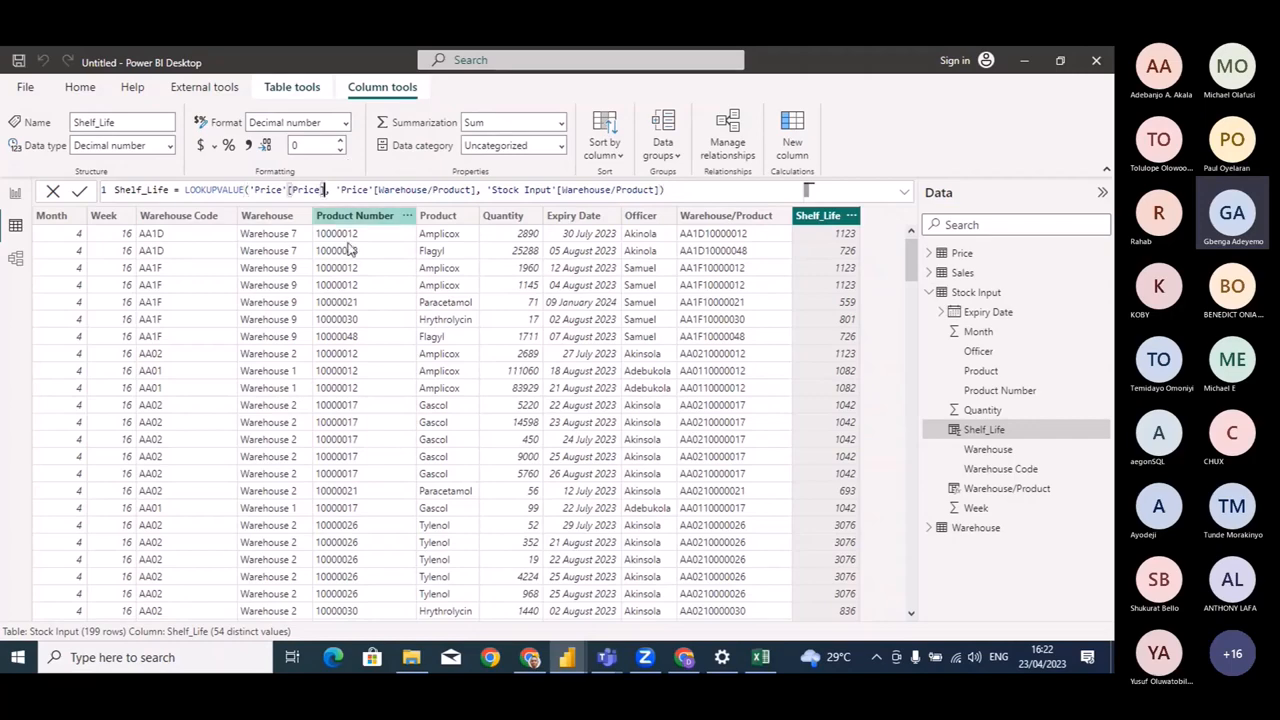
key(BackSpace)
key(BackSpace)
key(BackSpace)
key(BackSpace)
key(BackSpace)
key(BackSpace)
text(S)
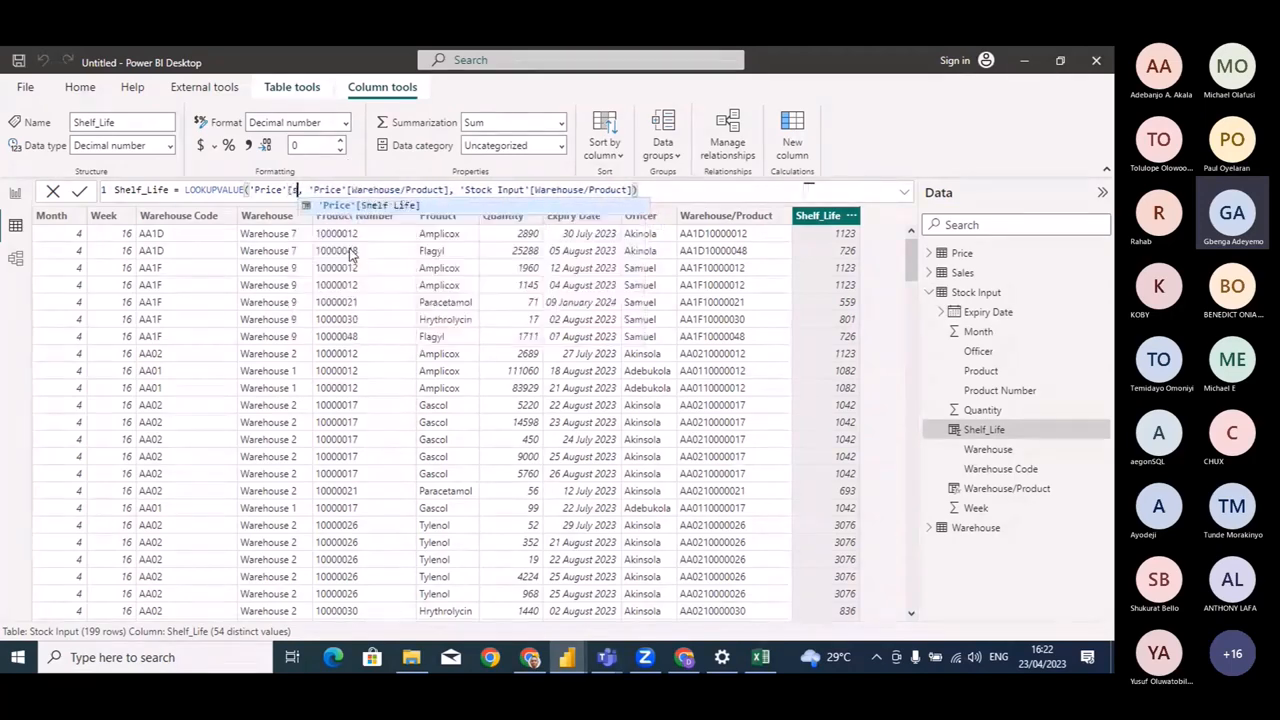
text(helf)
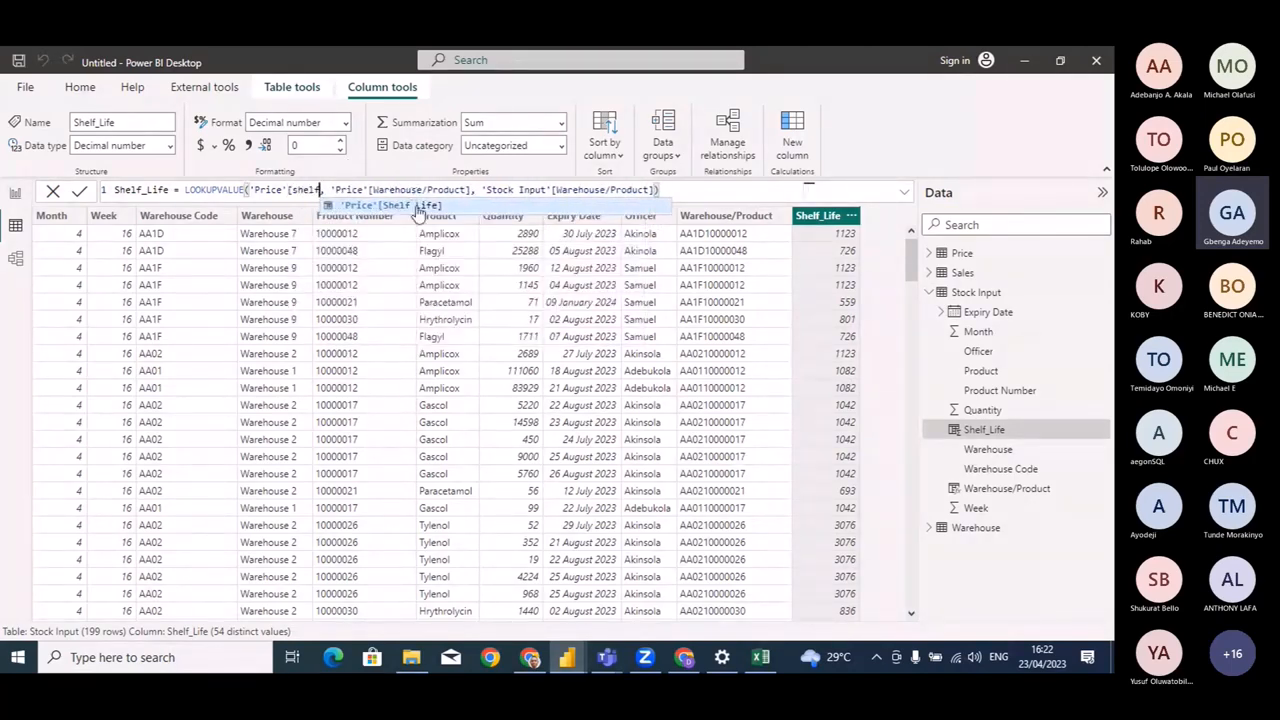
click(418, 207)
click(699, 190)
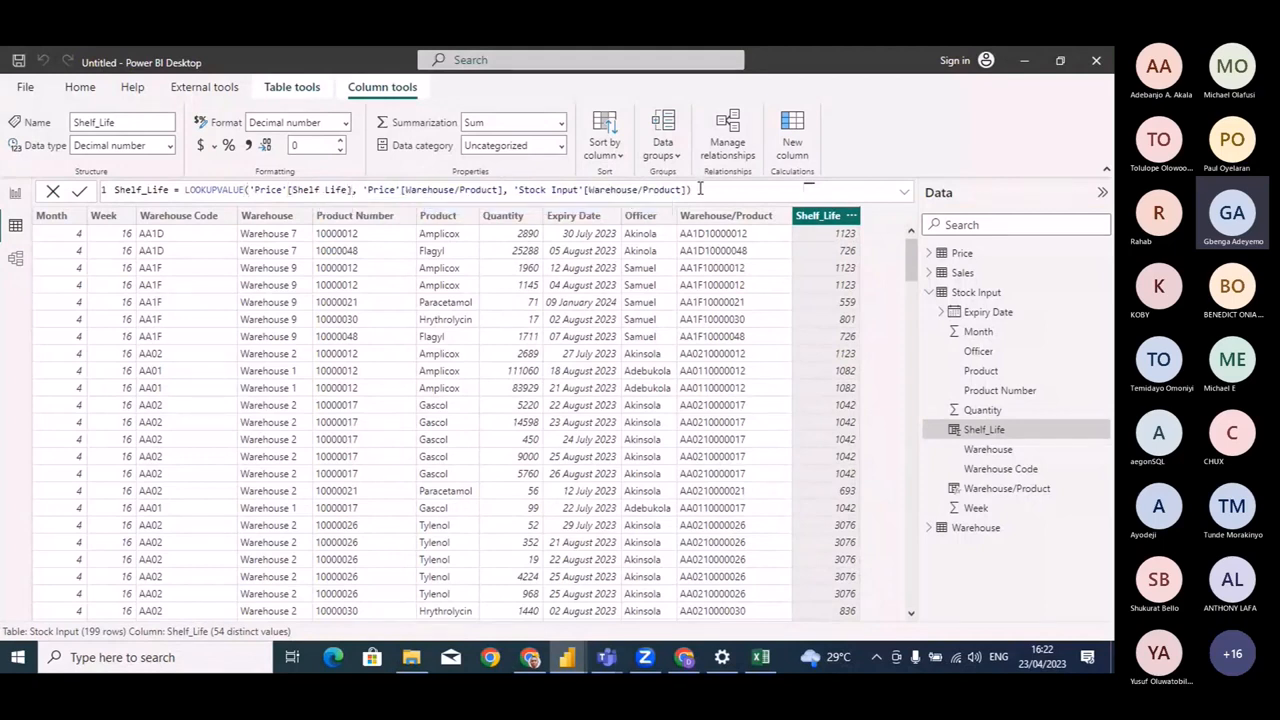
key(Return)
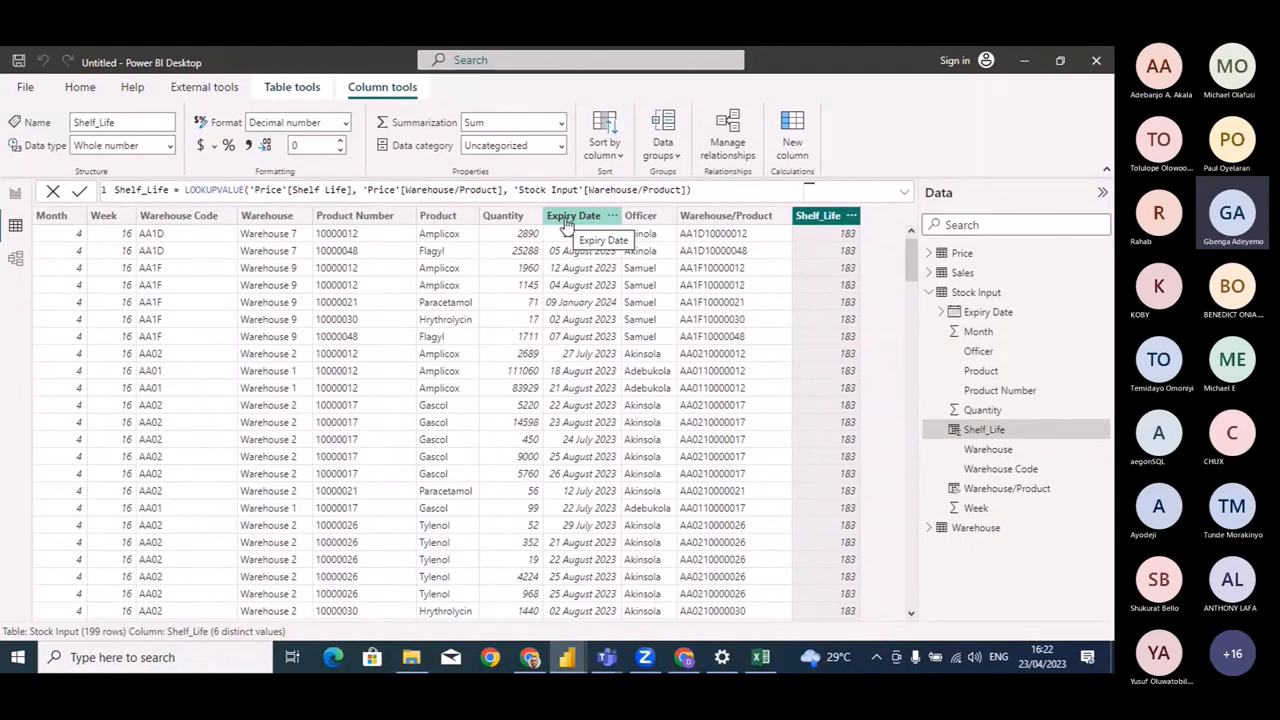
Add a calculated column to Stock Input with the formula Production Date = 'Stock Input'[Expiry Date] - 'Stock Input'[Shelf_Life].
click(796, 135)
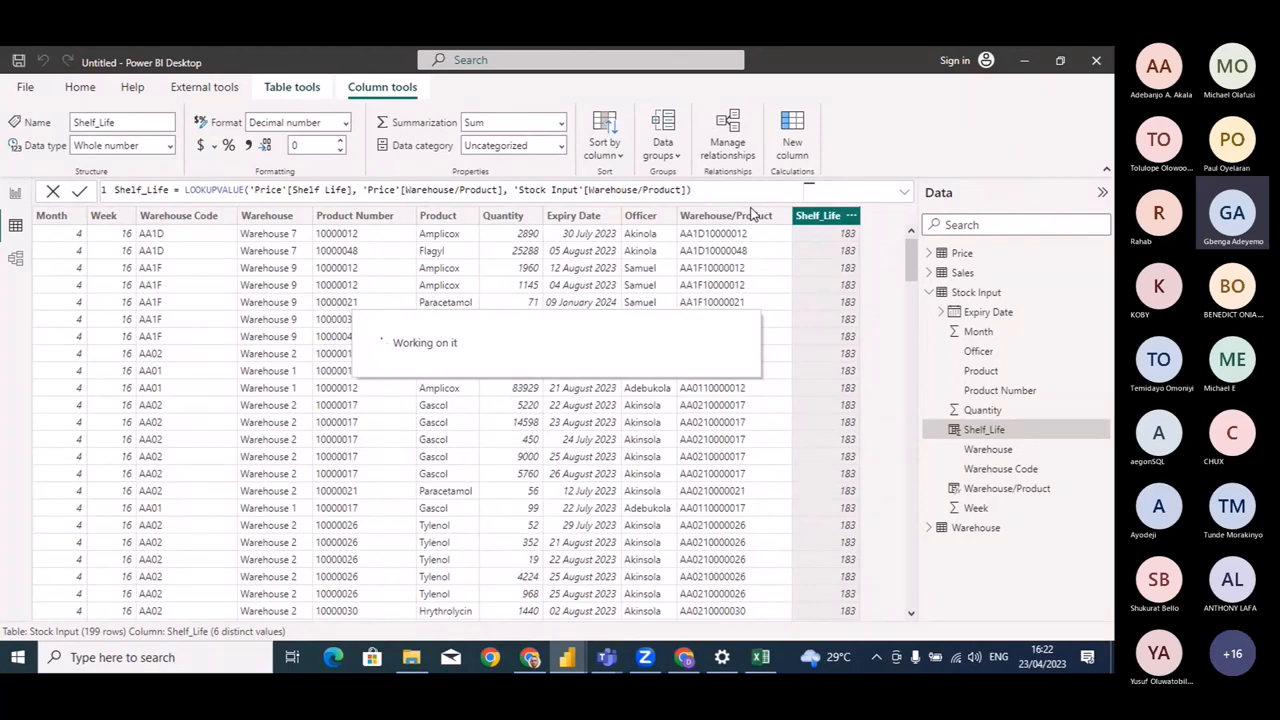
text(Pr)
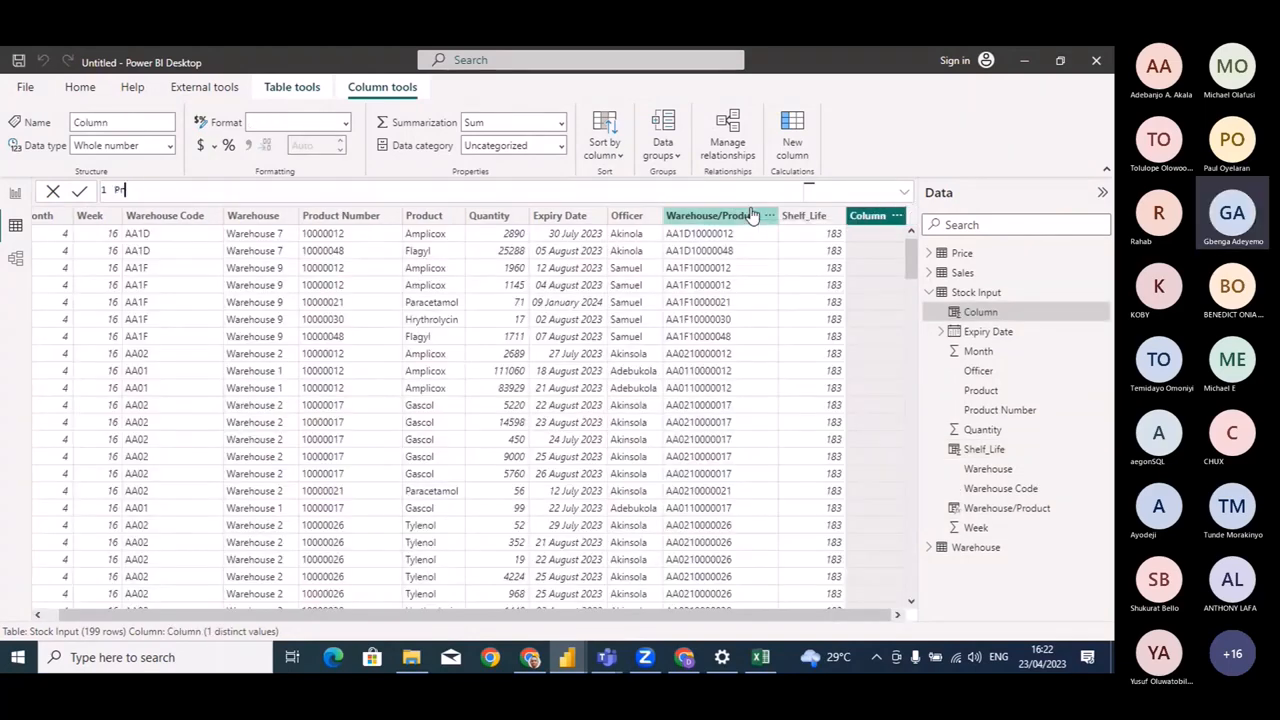
text(oductio)
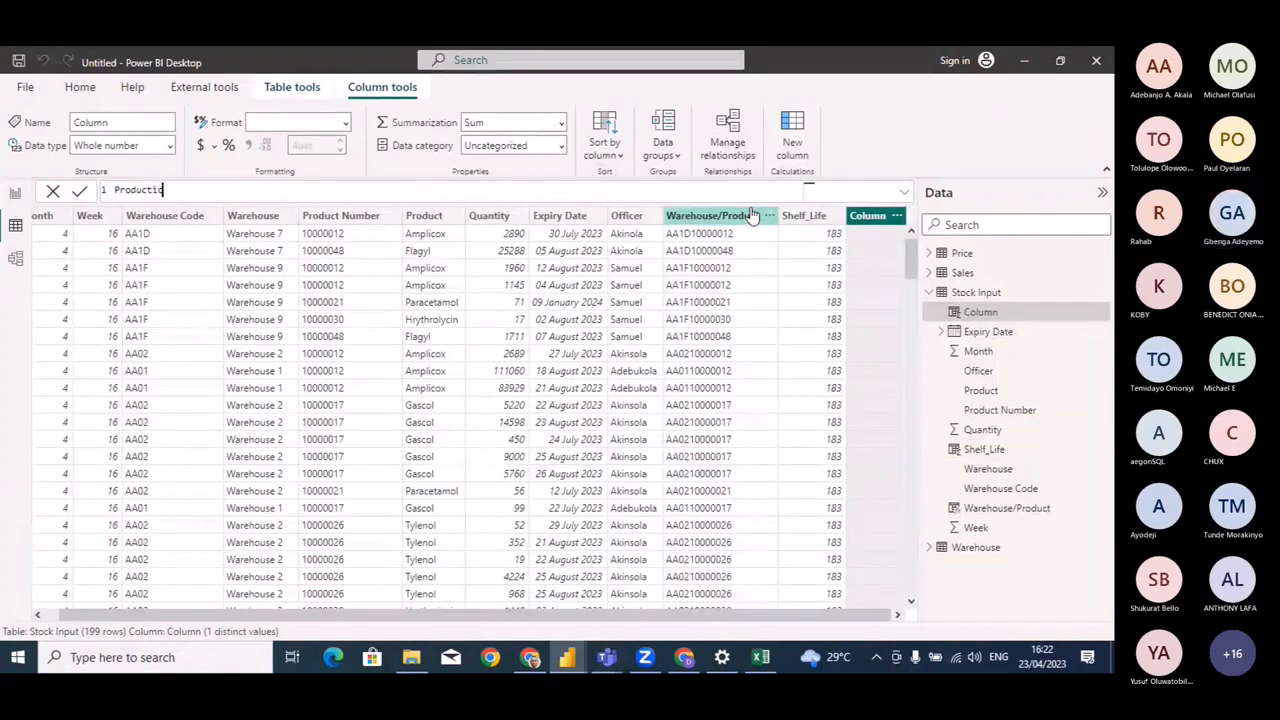
text(n Date = )
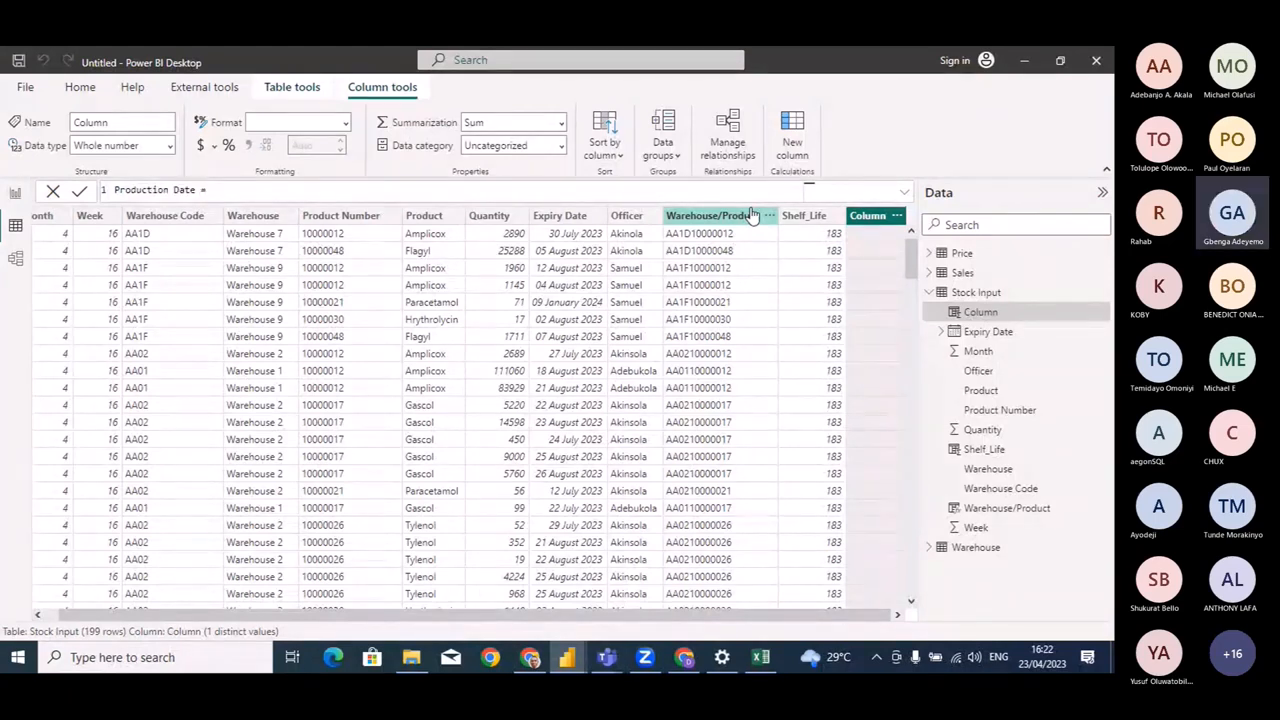
text(Ex)
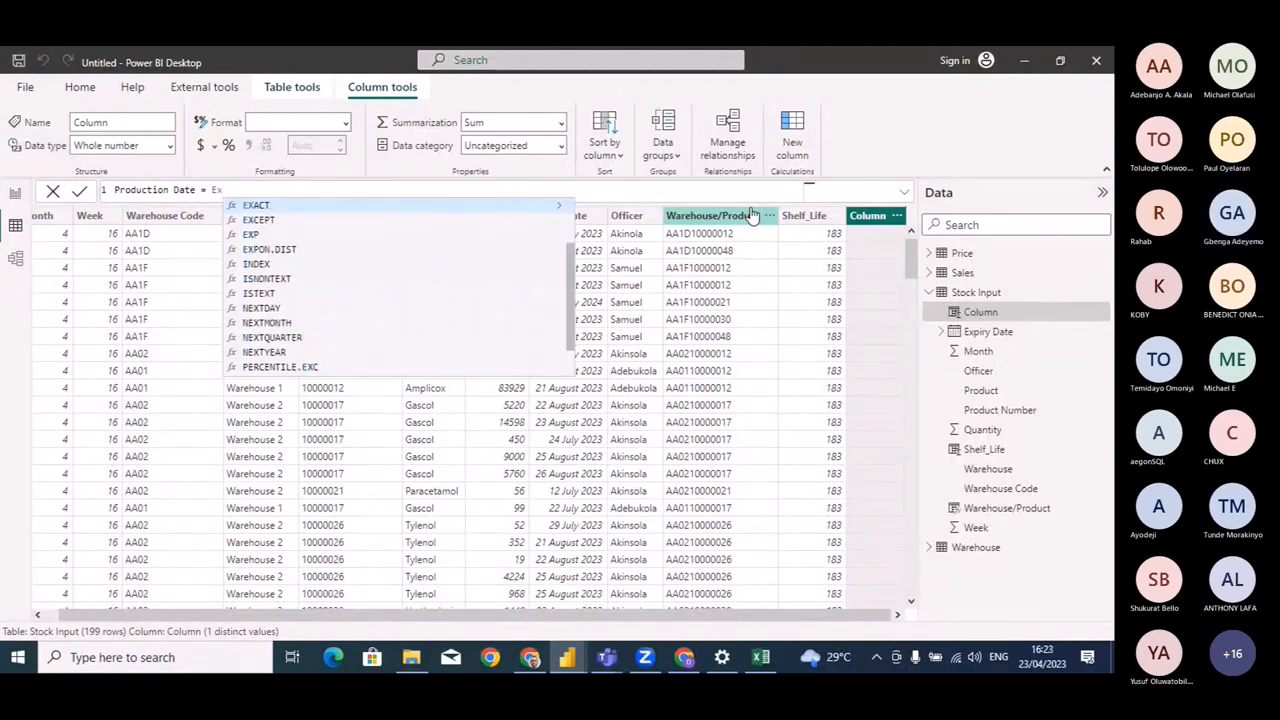
text(pir)
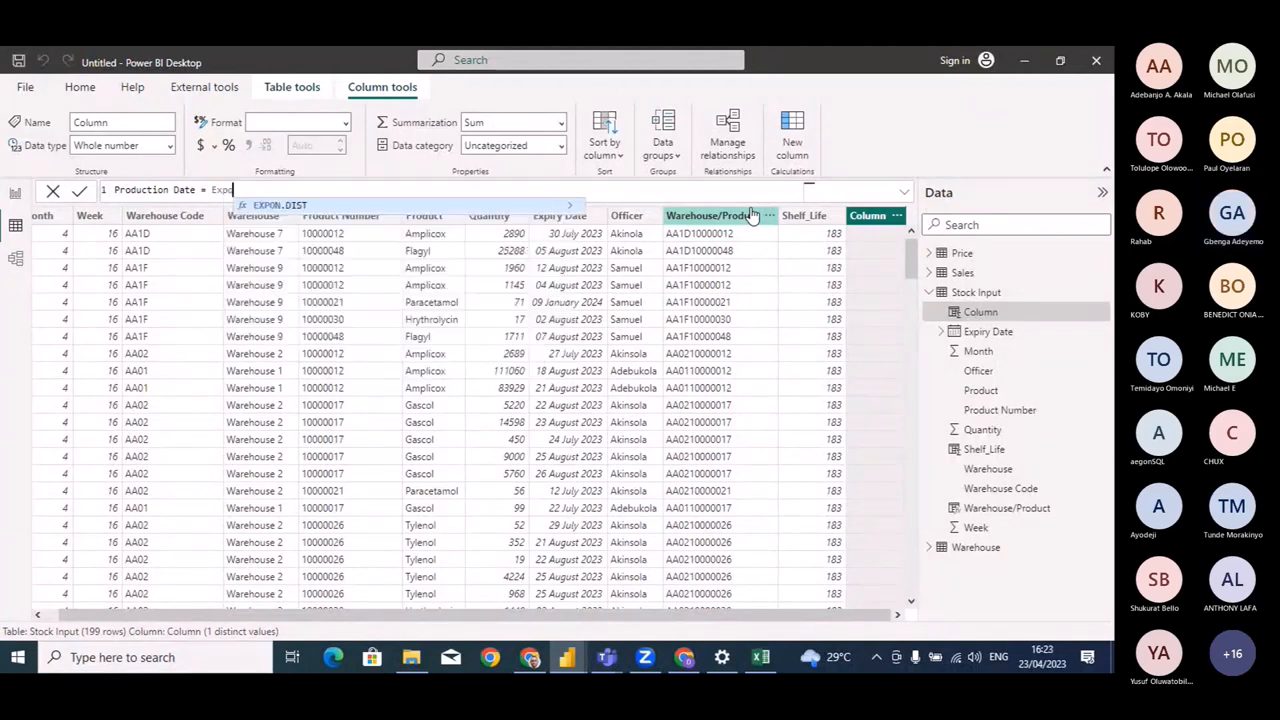
key(Tab)
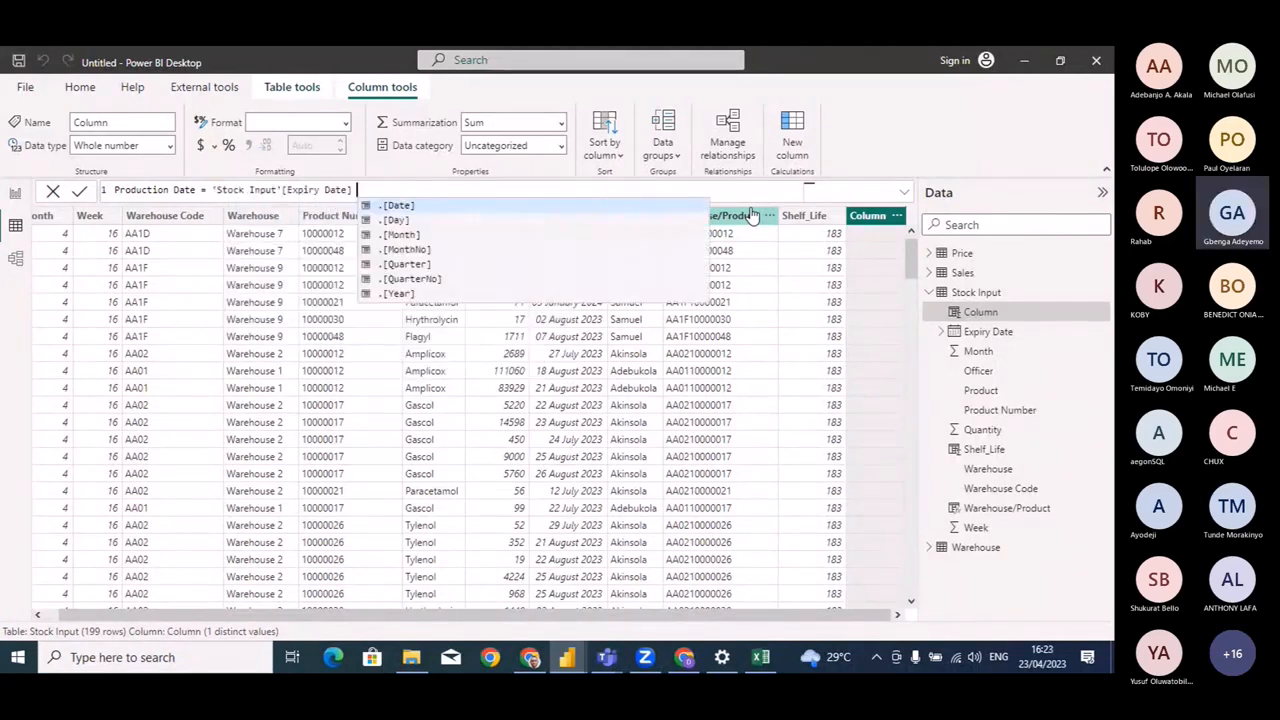
text(-)
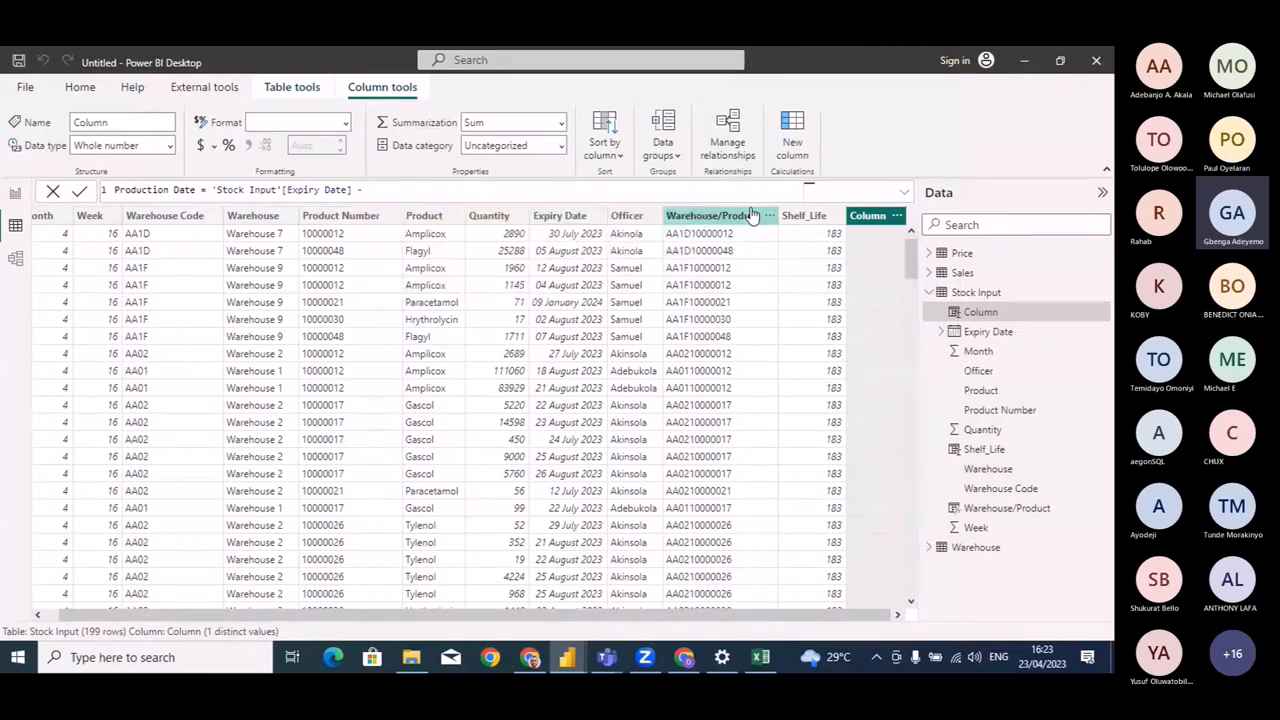
text( shelf)
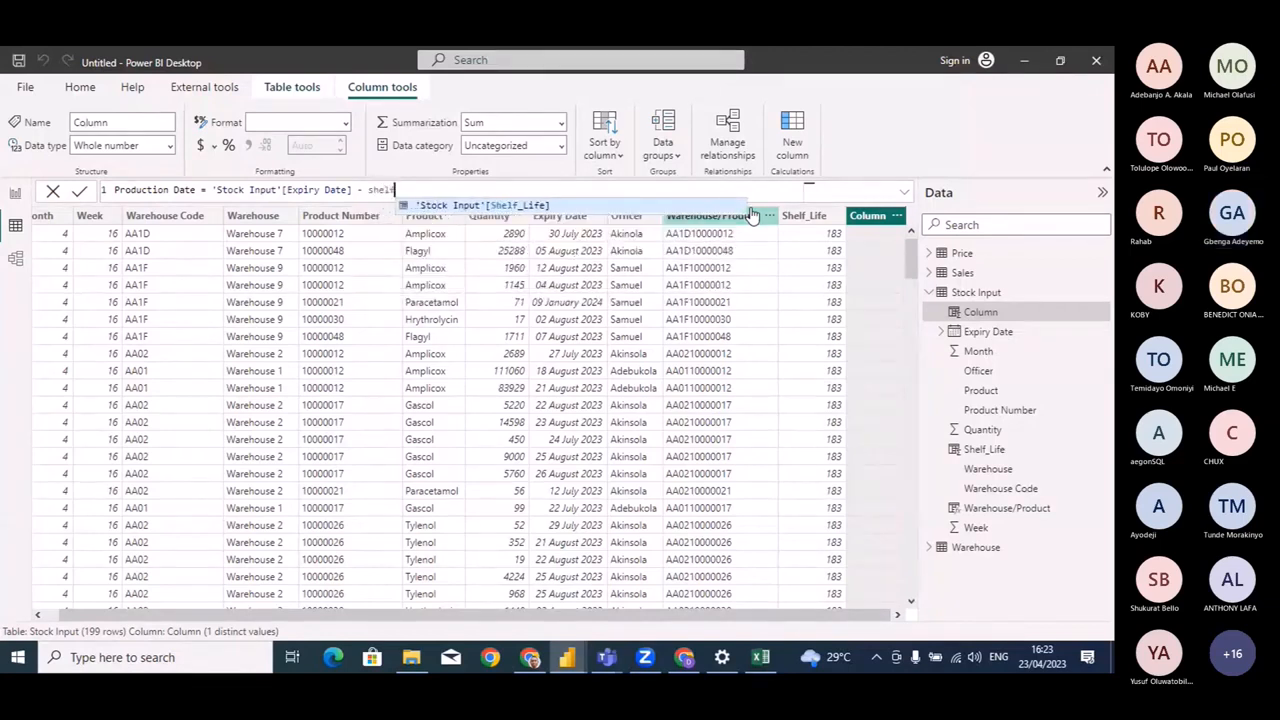
key(Tab)
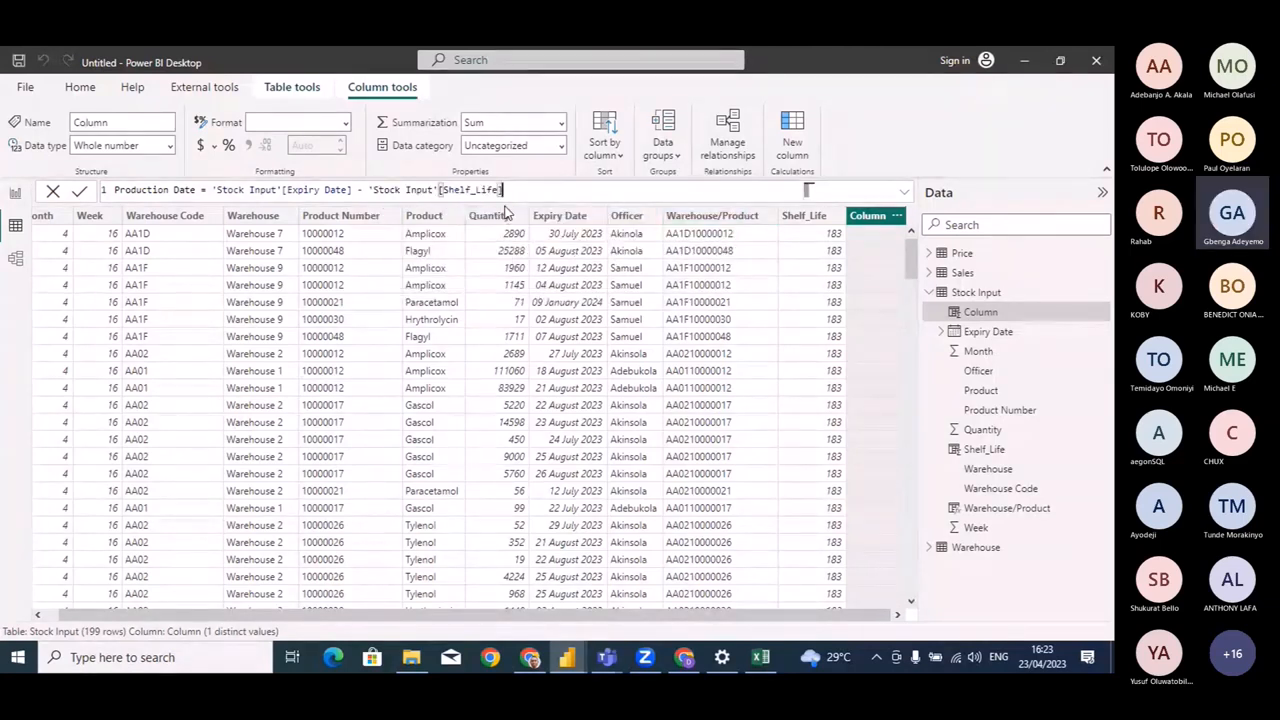
key(Return)
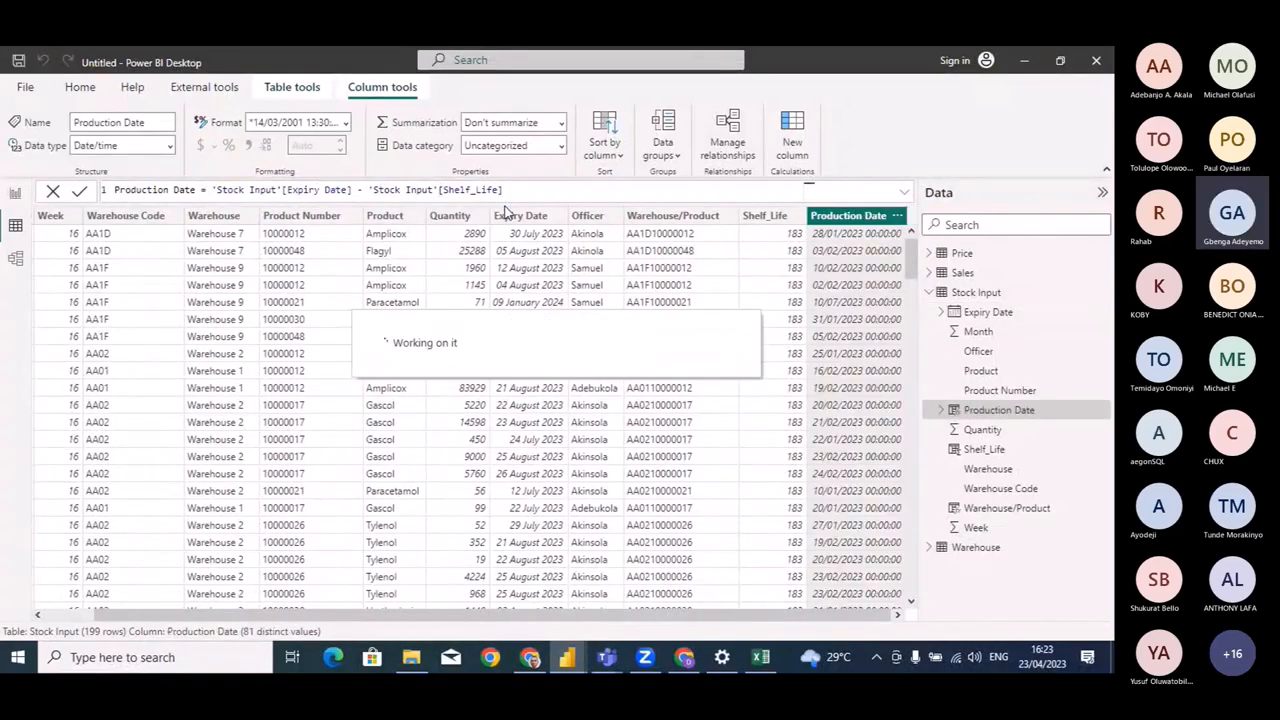
Format the Production Date column as 14/03/2001 (dd/mm/yyyy).
click(346, 123)
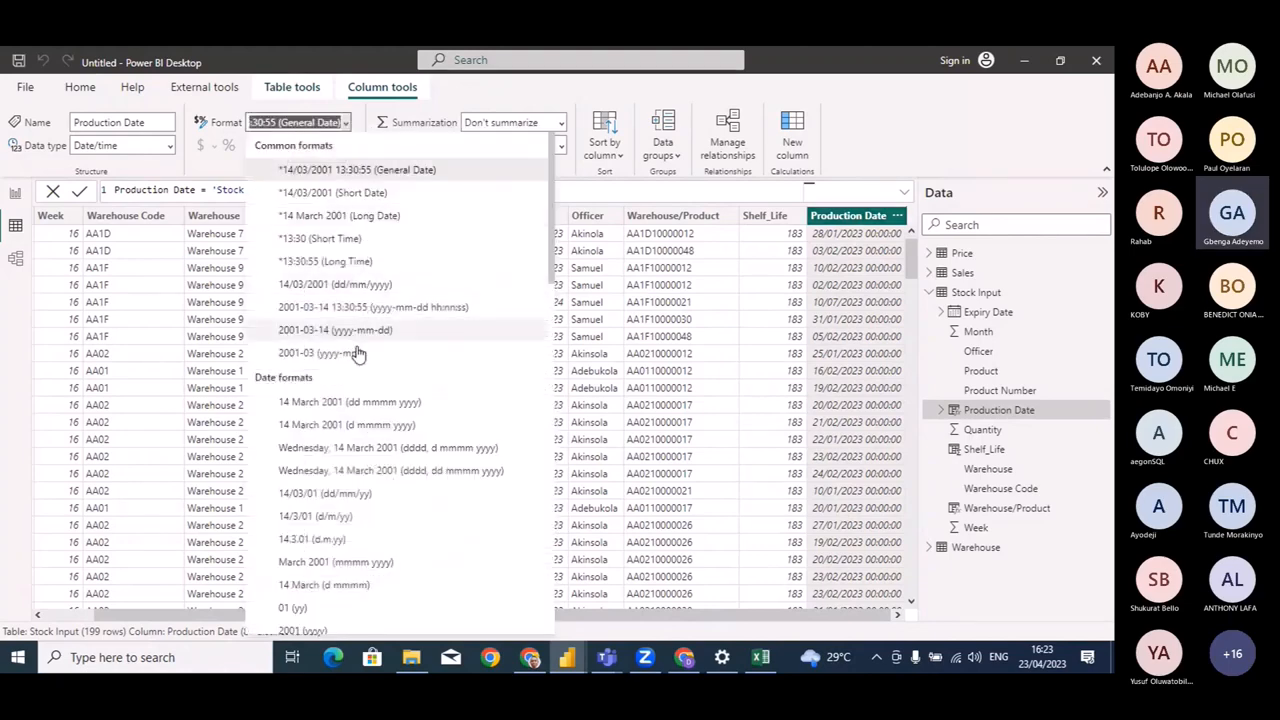
click(383, 286)
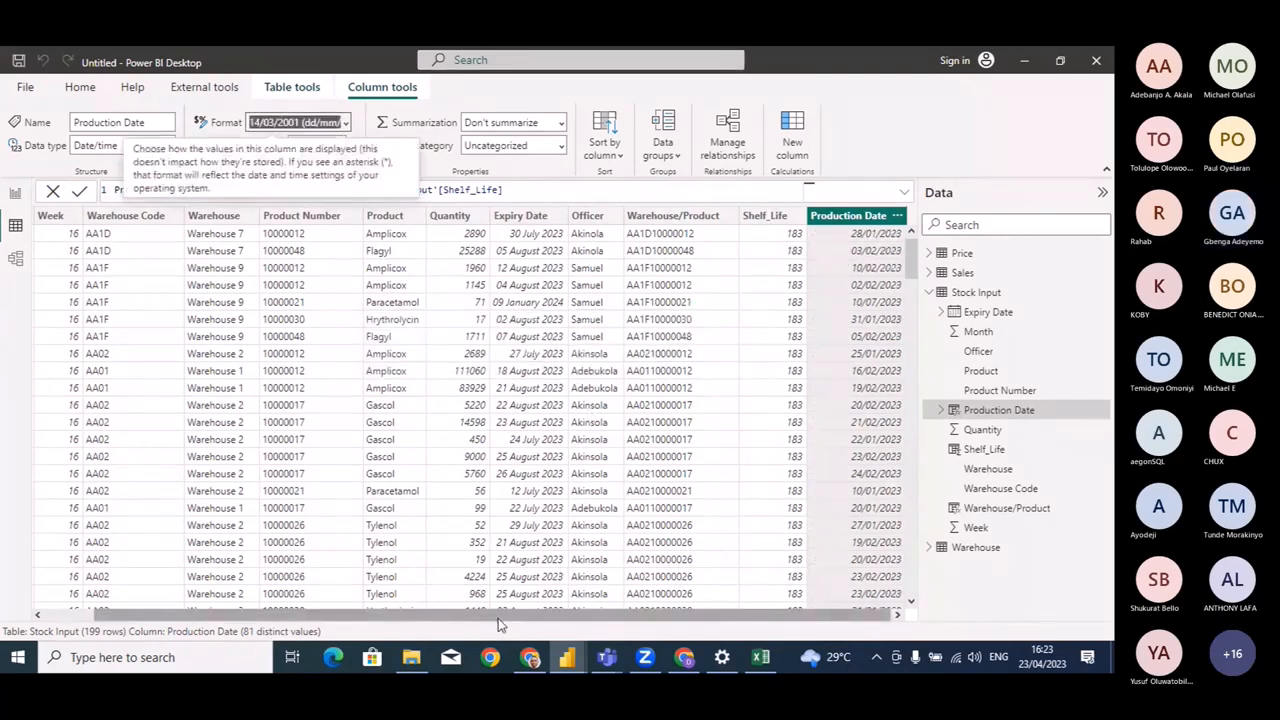
drag(565, 618, 621, 606)
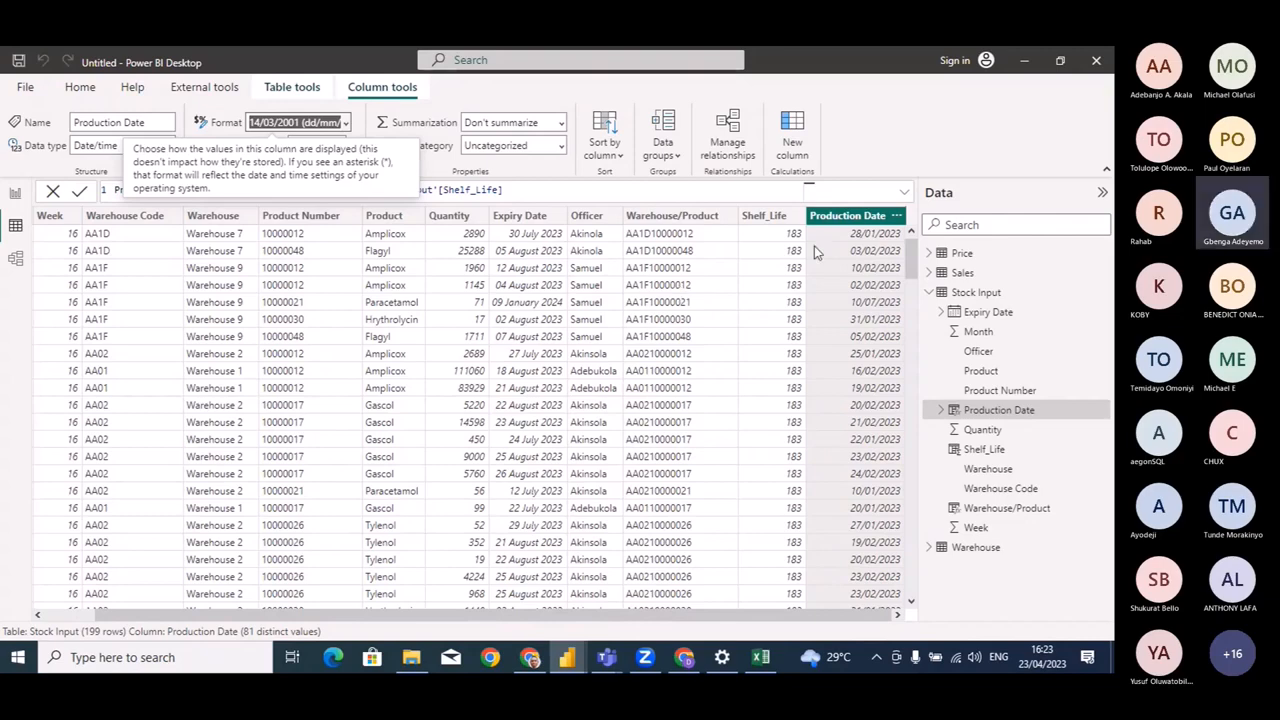
Add an empty table visual to the report page and size it to the full page width, down to the page's lower edge.
click(17, 201)
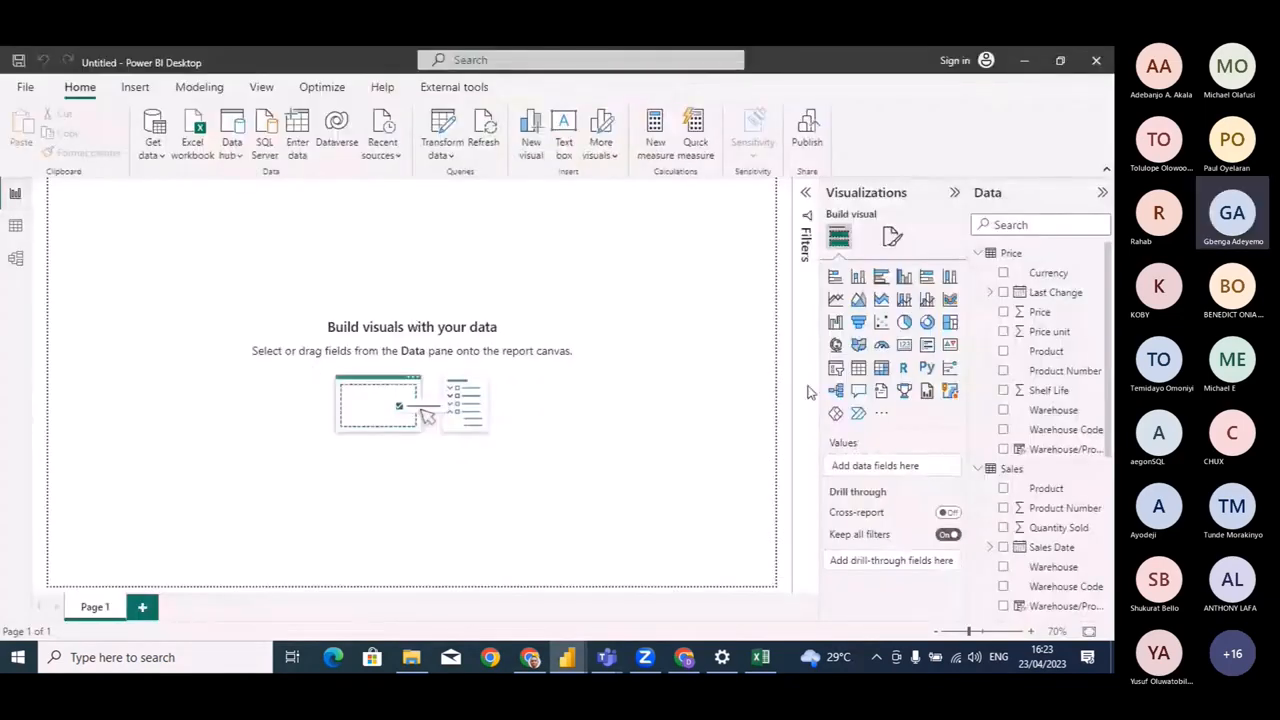
click(858, 368)
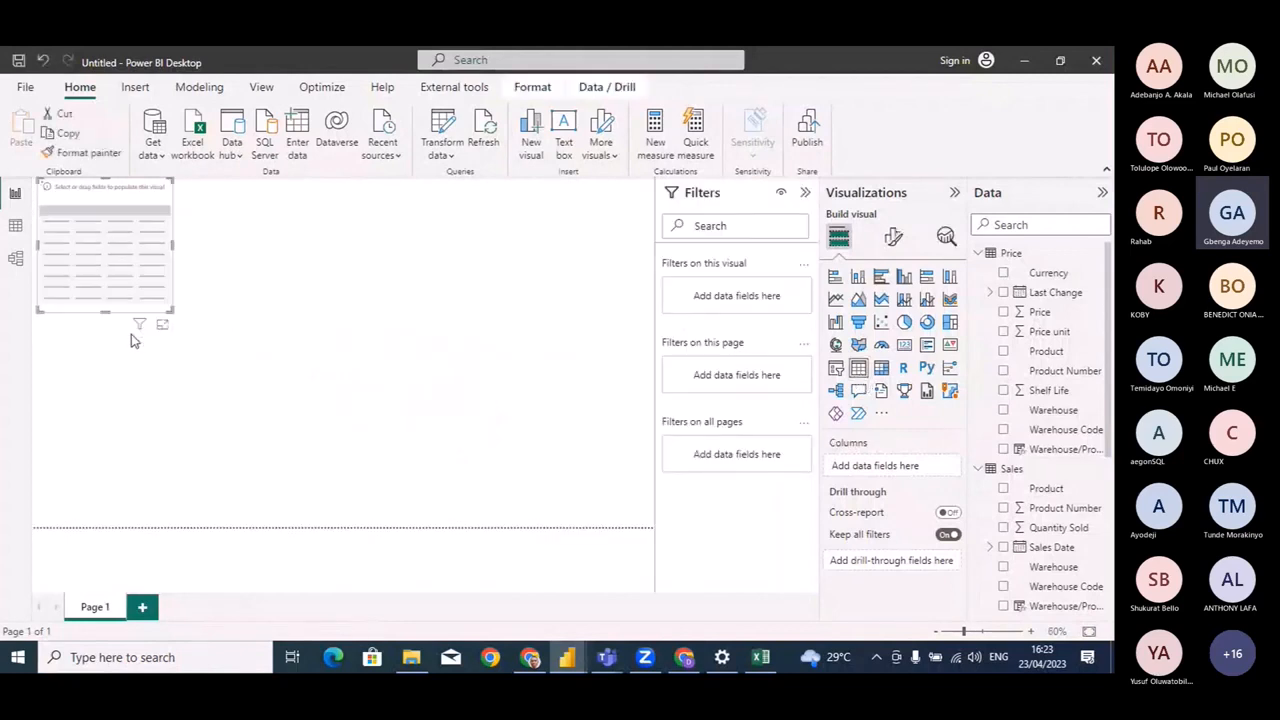
drag(125, 300, 108, 364)
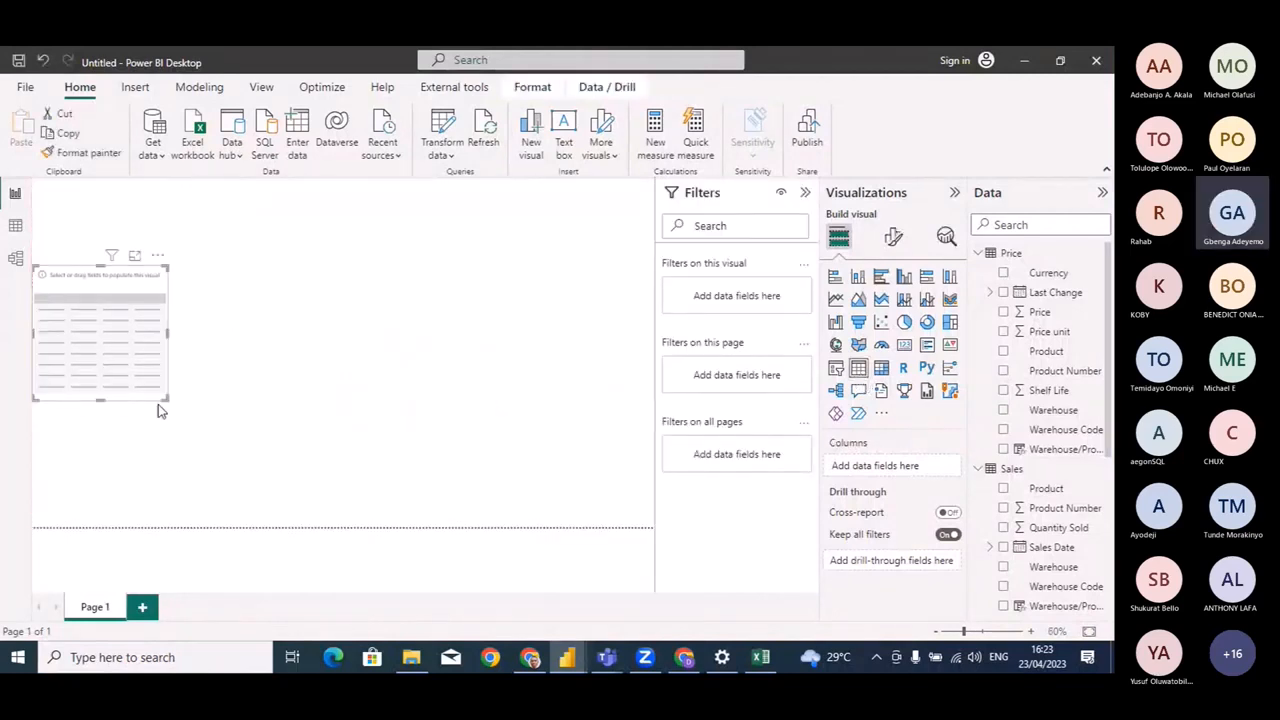
drag(165, 400, 654, 475)
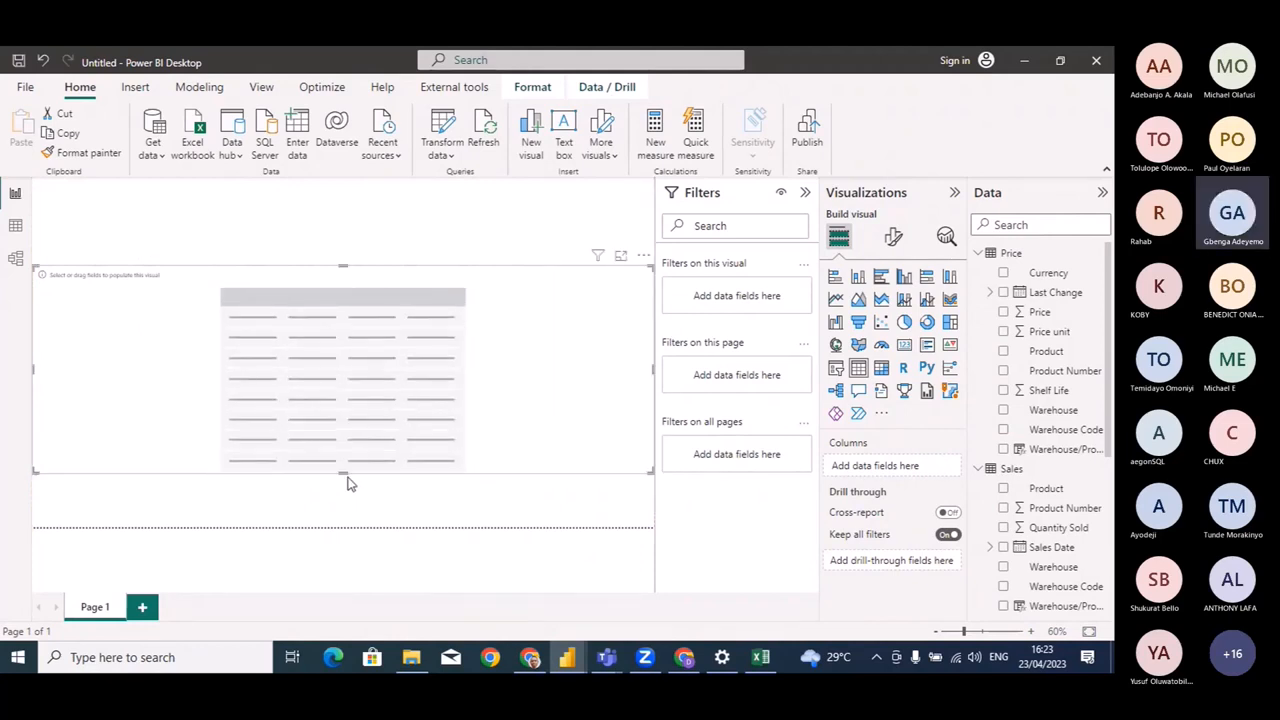
click(346, 482)
click(343, 473)
click(345, 479)
click(341, 462)
drag(342, 473, 343, 527)
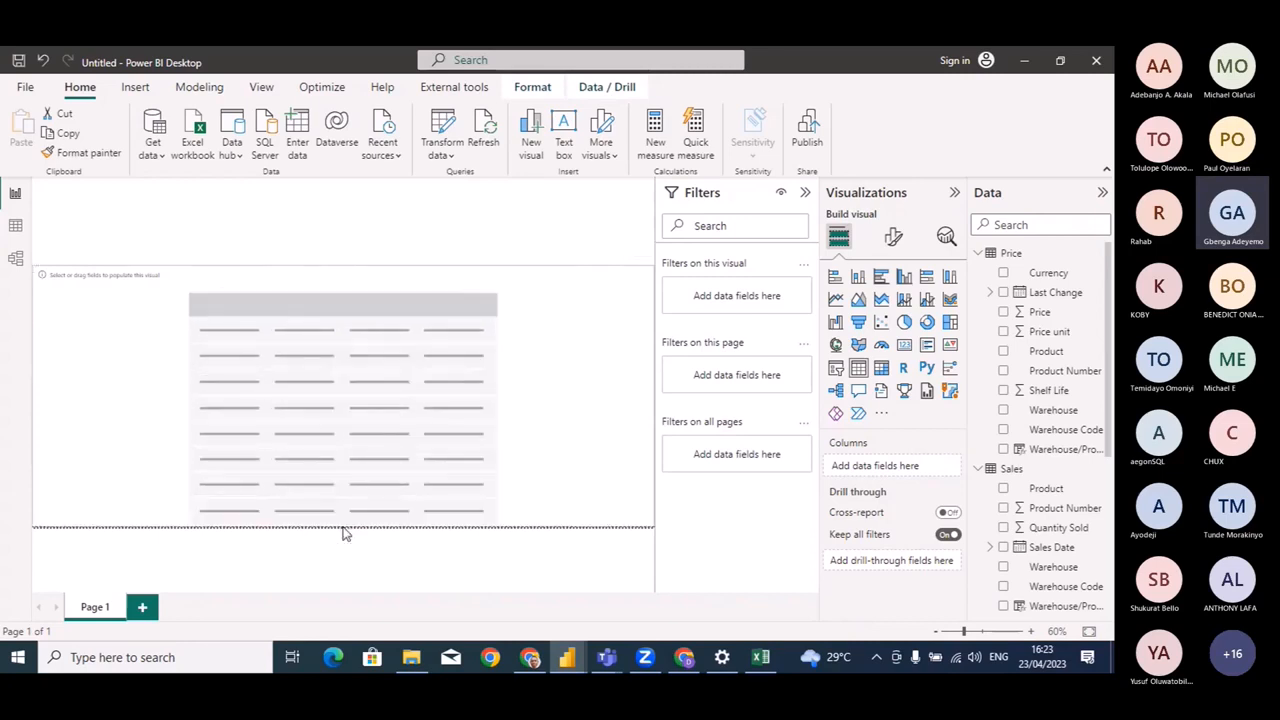
click(206, 202)
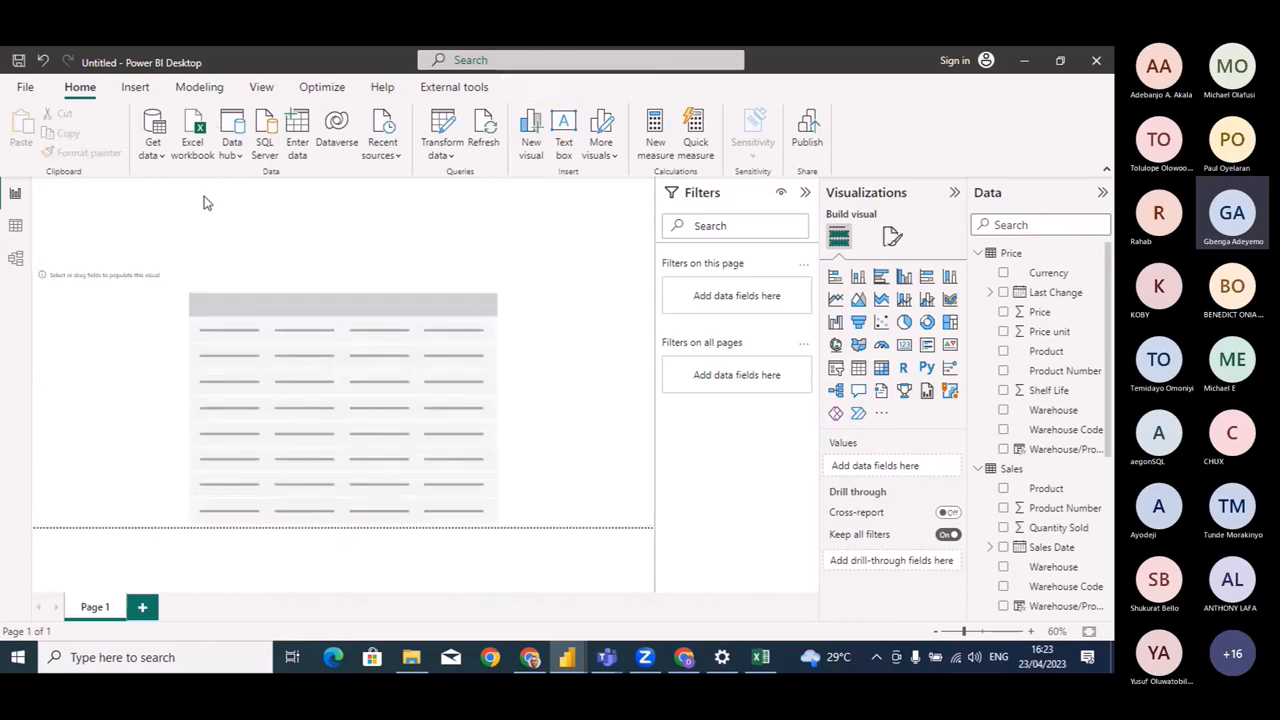
Insert a text box on the report page with the title STOCK ANALYSIS OF XYZ COMPANY.
click(135, 89)
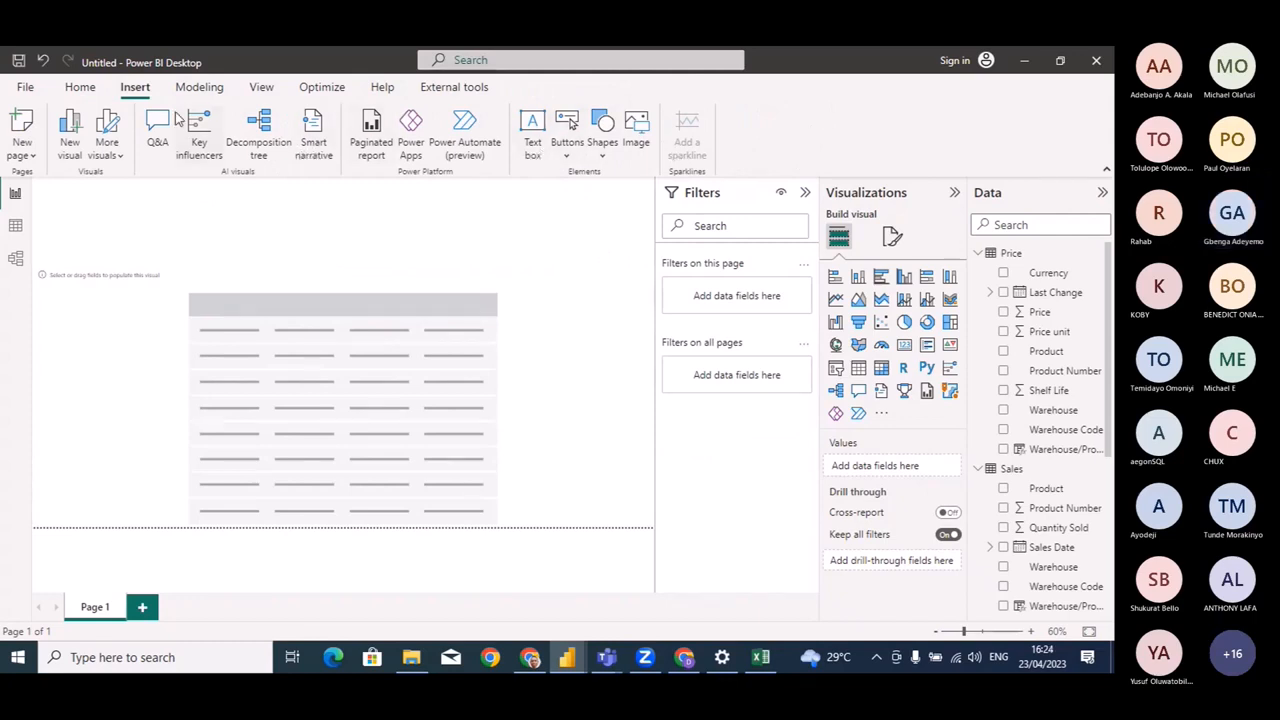
click(531, 150)
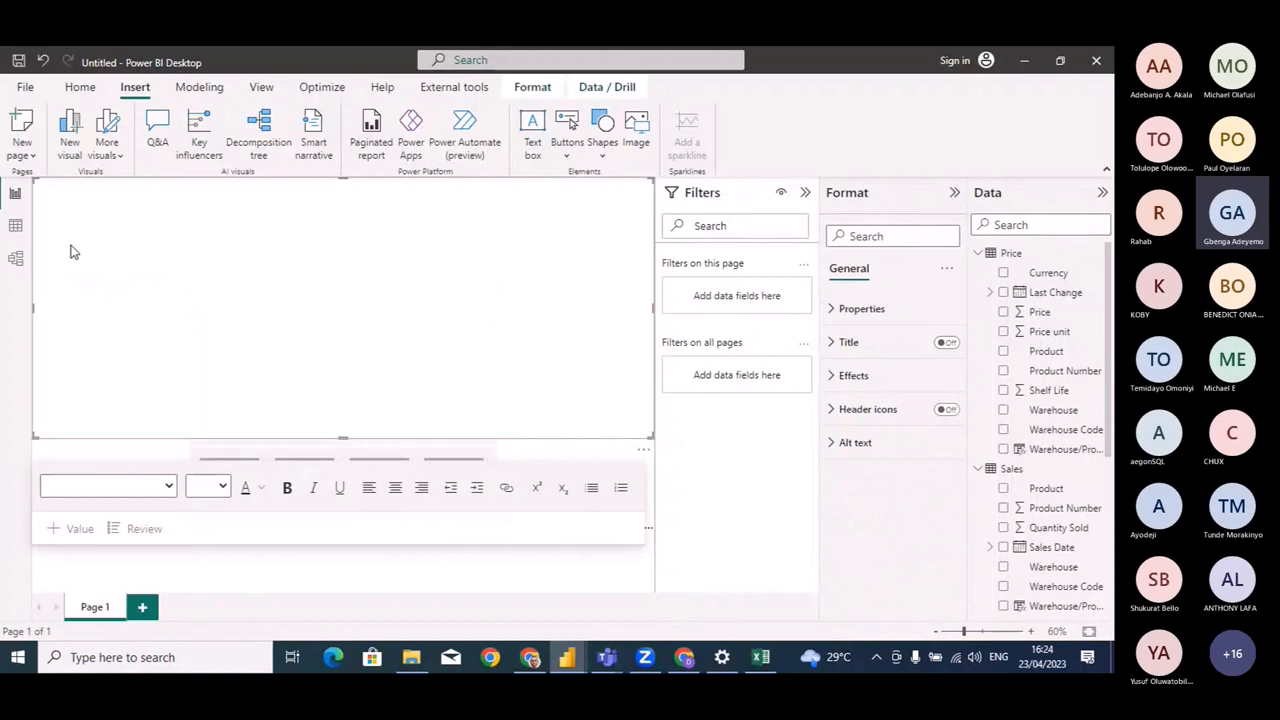
click(76, 200)
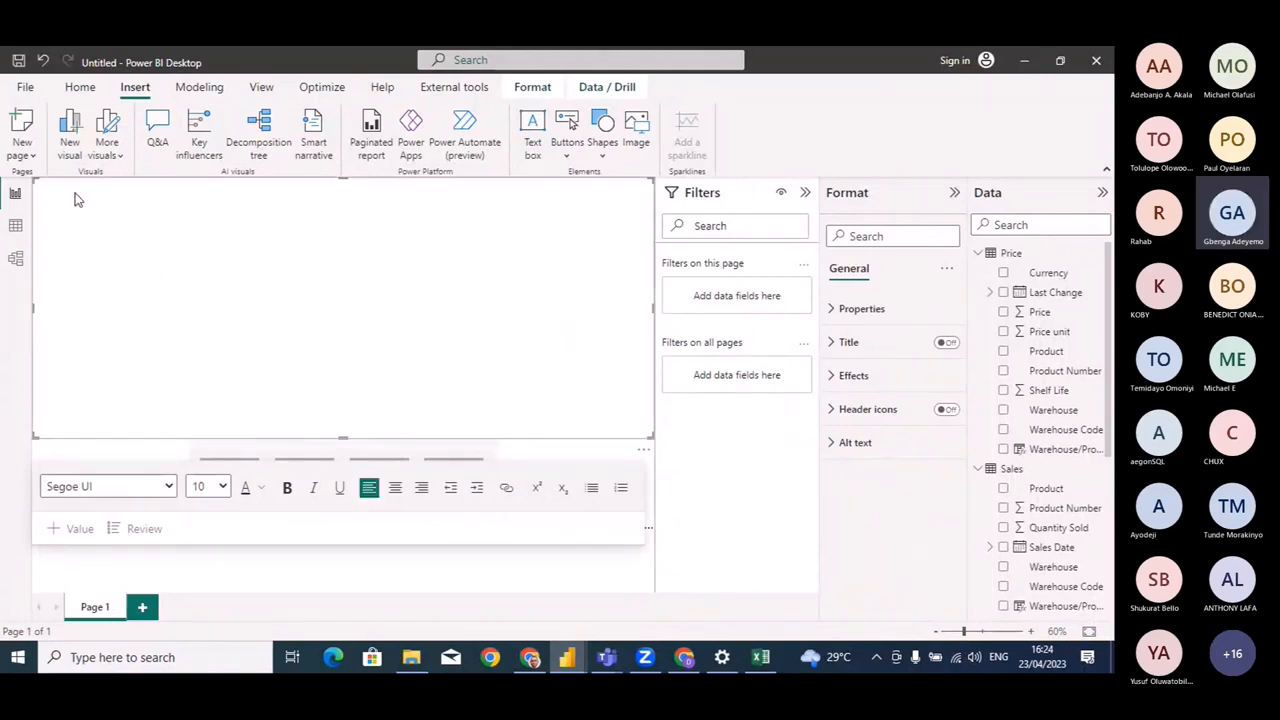
text(STOCK ANALYSIS)
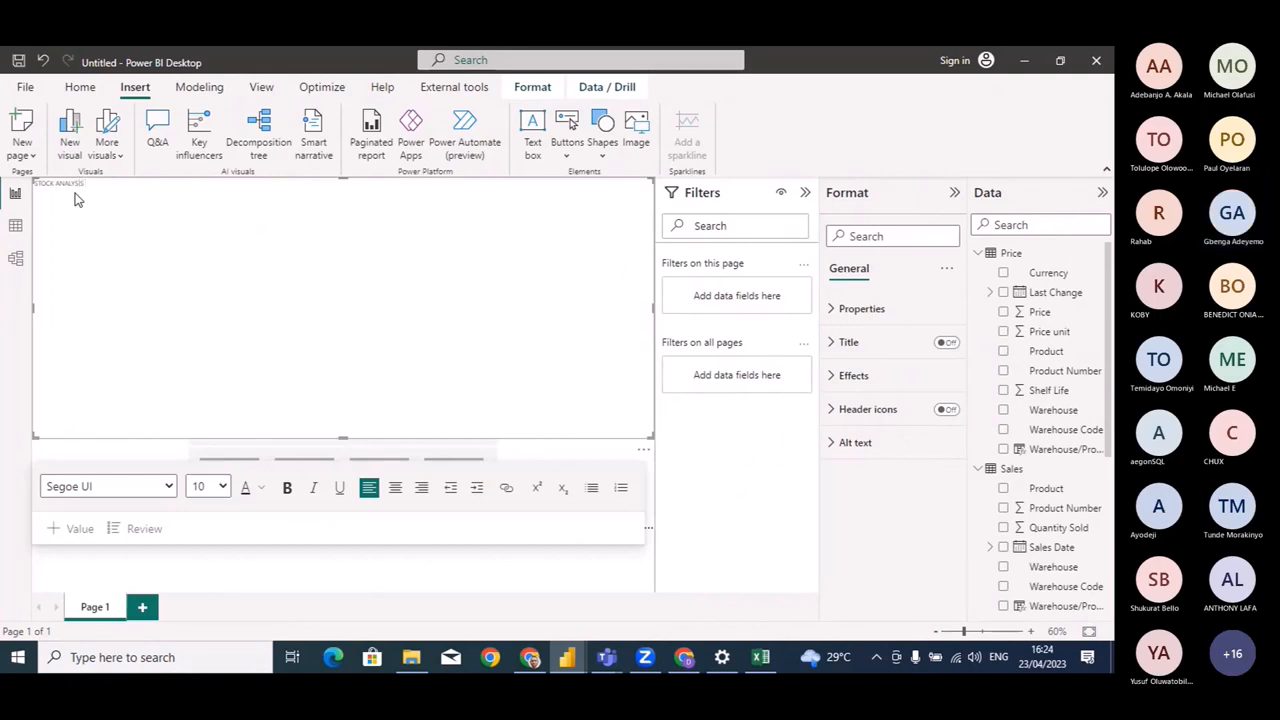
text( OF I)
text(YZ COMPANY)
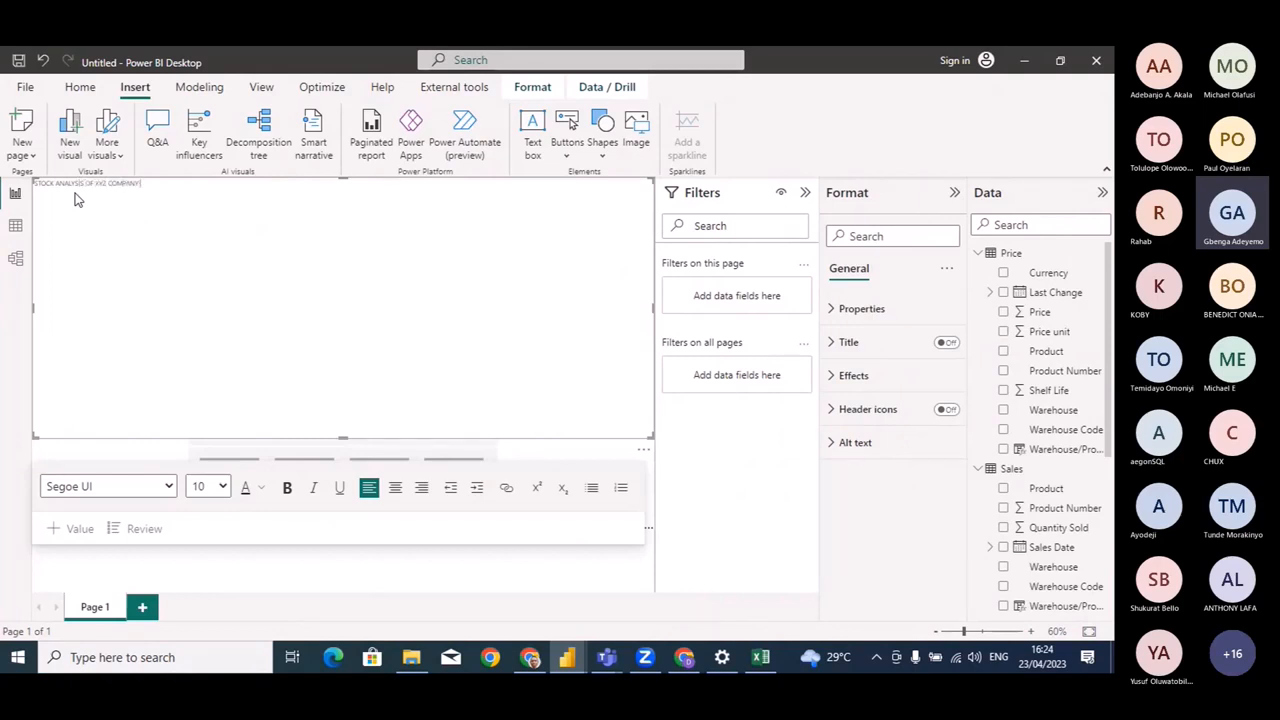
Format the whole title text as size 24, bold and black.
key(ctrl+a)
click(222, 486)
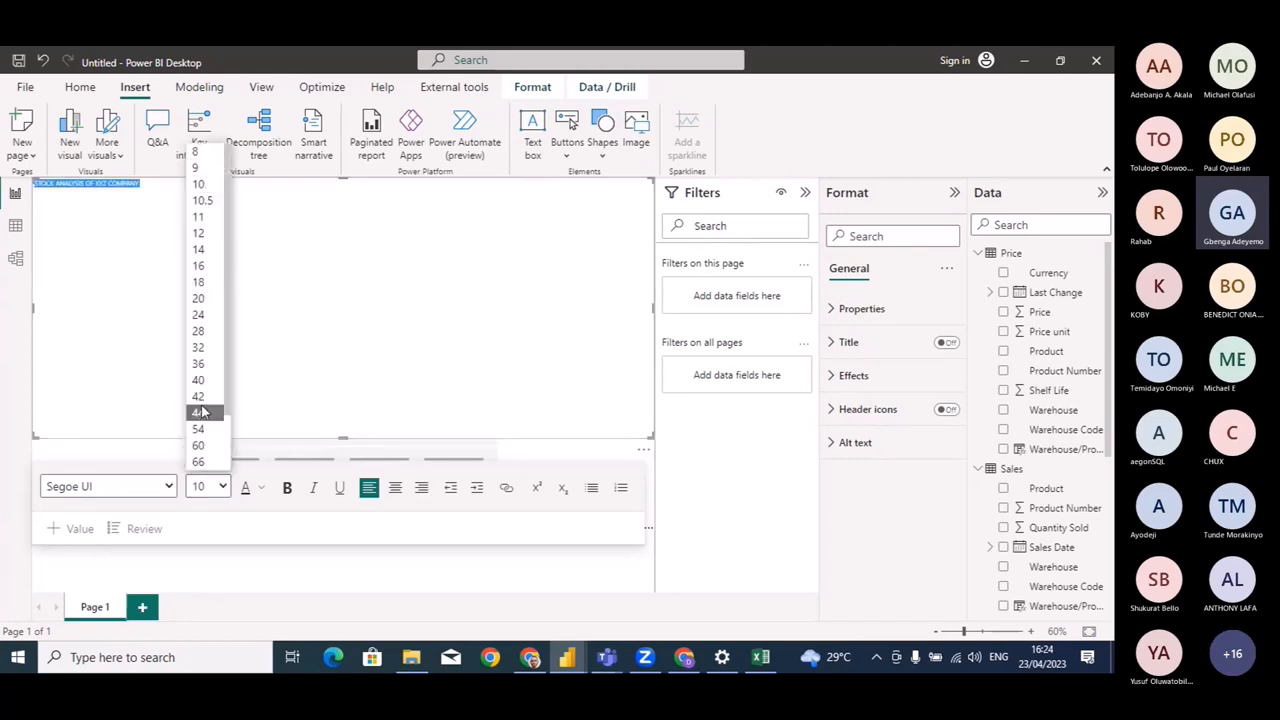
click(200, 316)
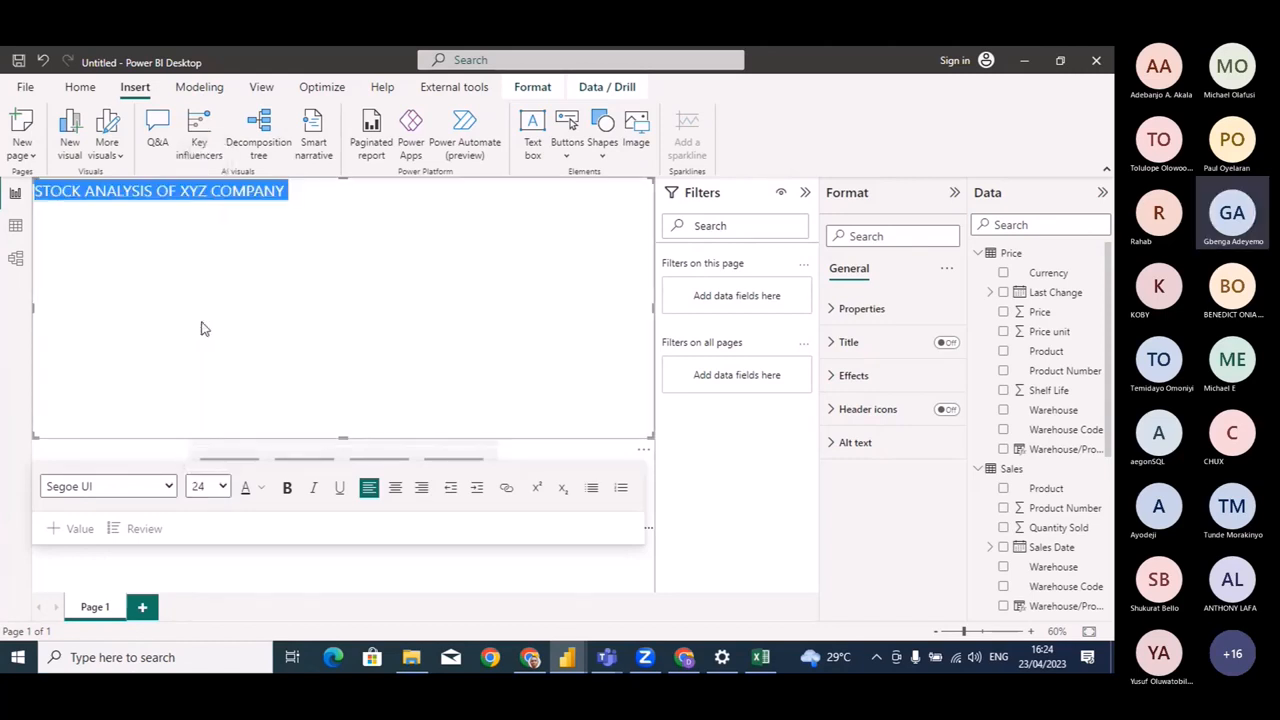
click(287, 487)
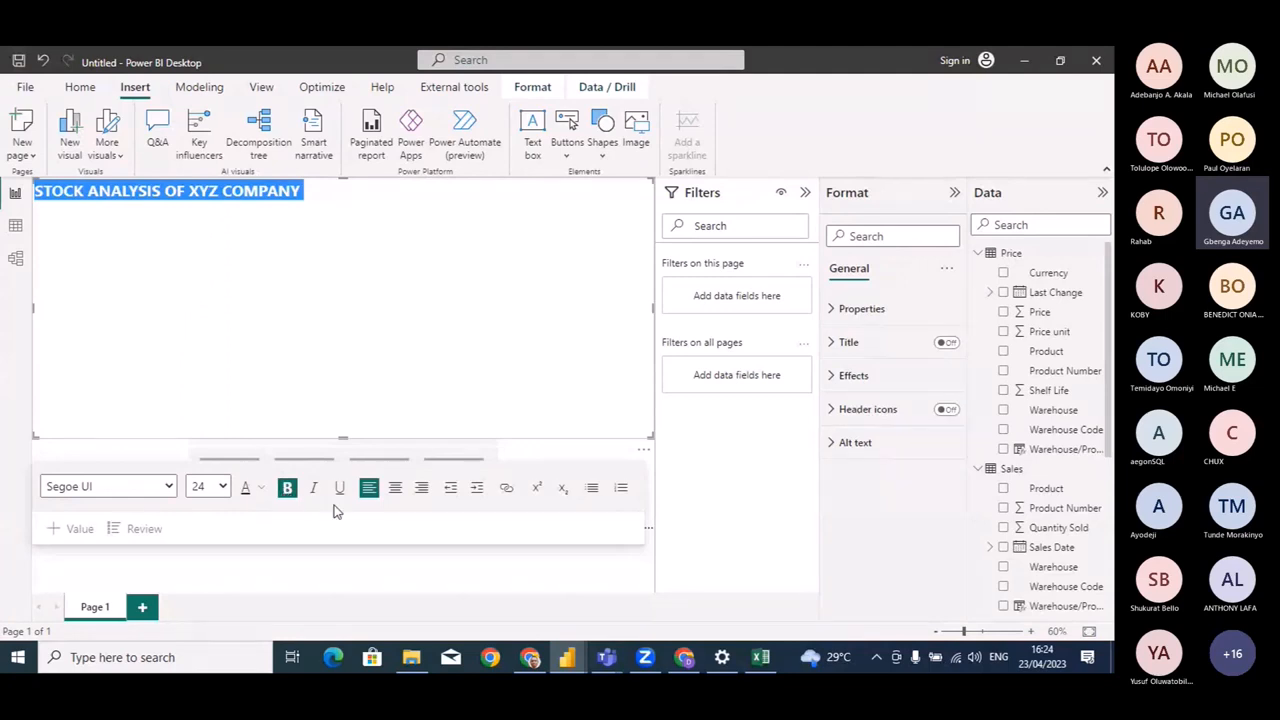
click(247, 494)
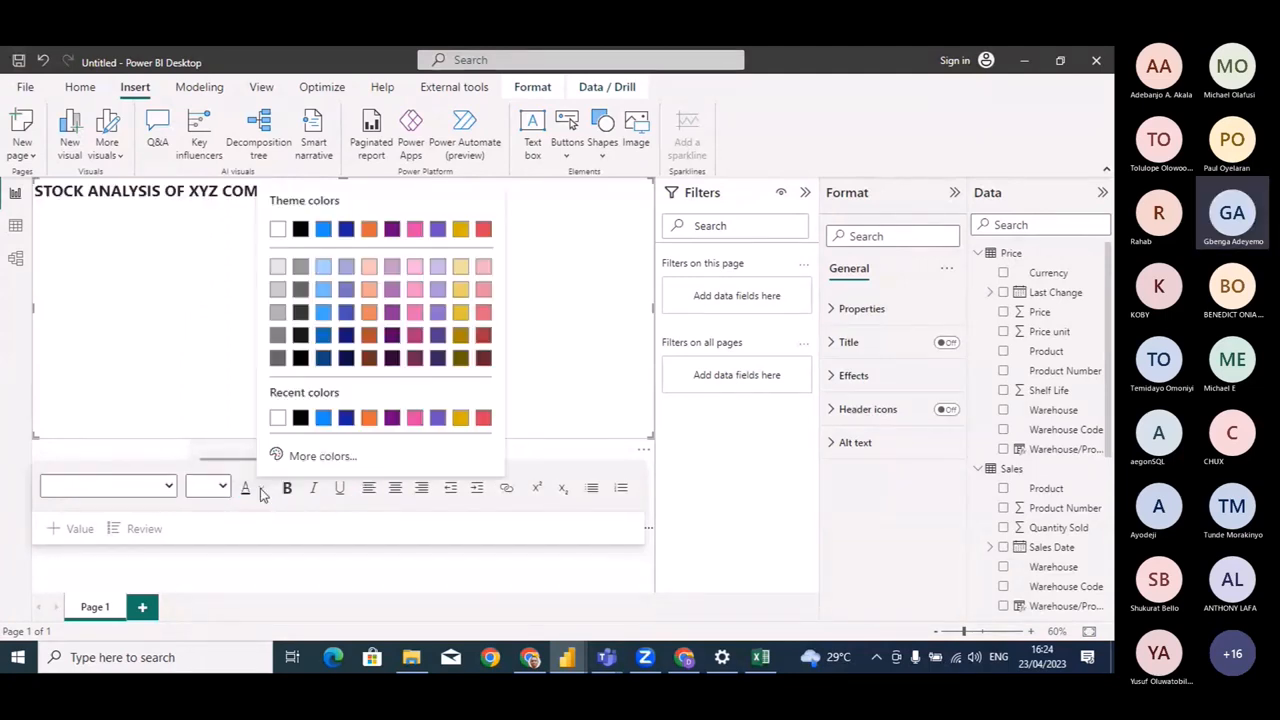
click(297, 421)
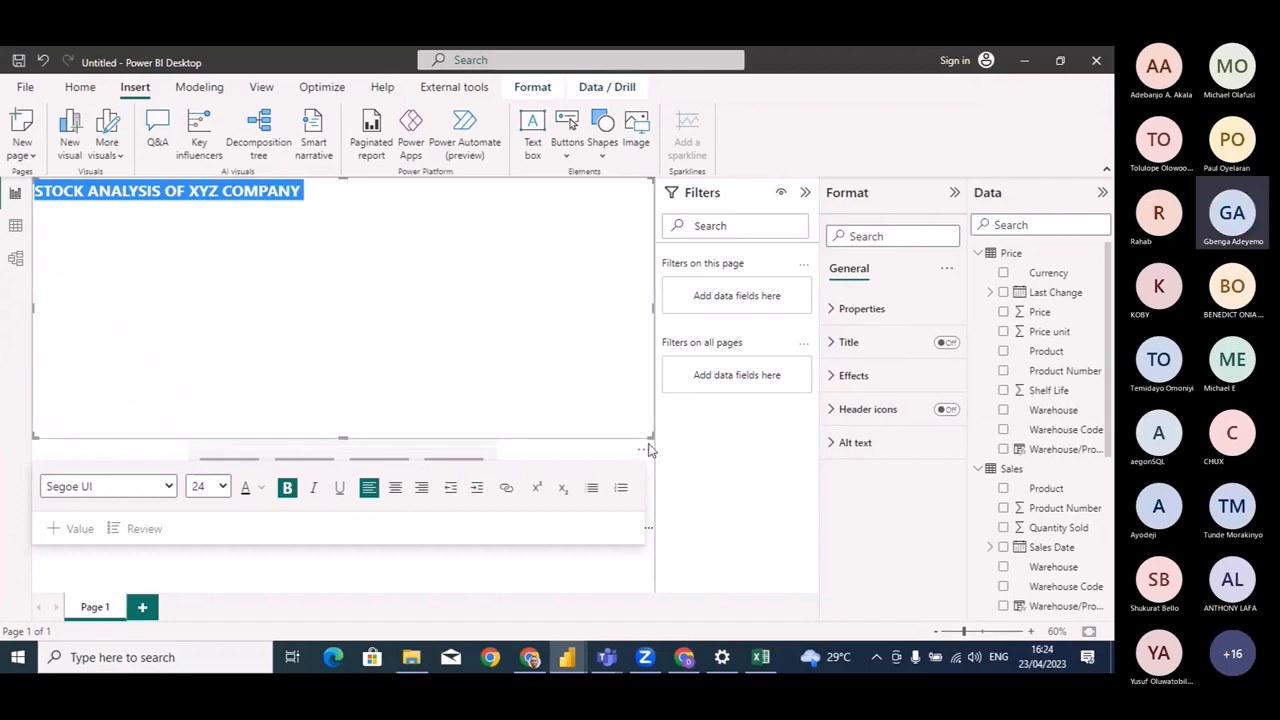
Shrink the title text box to fit the title, place it centrally above the table visual, and centre its text.
drag(649, 436, 481, 209)
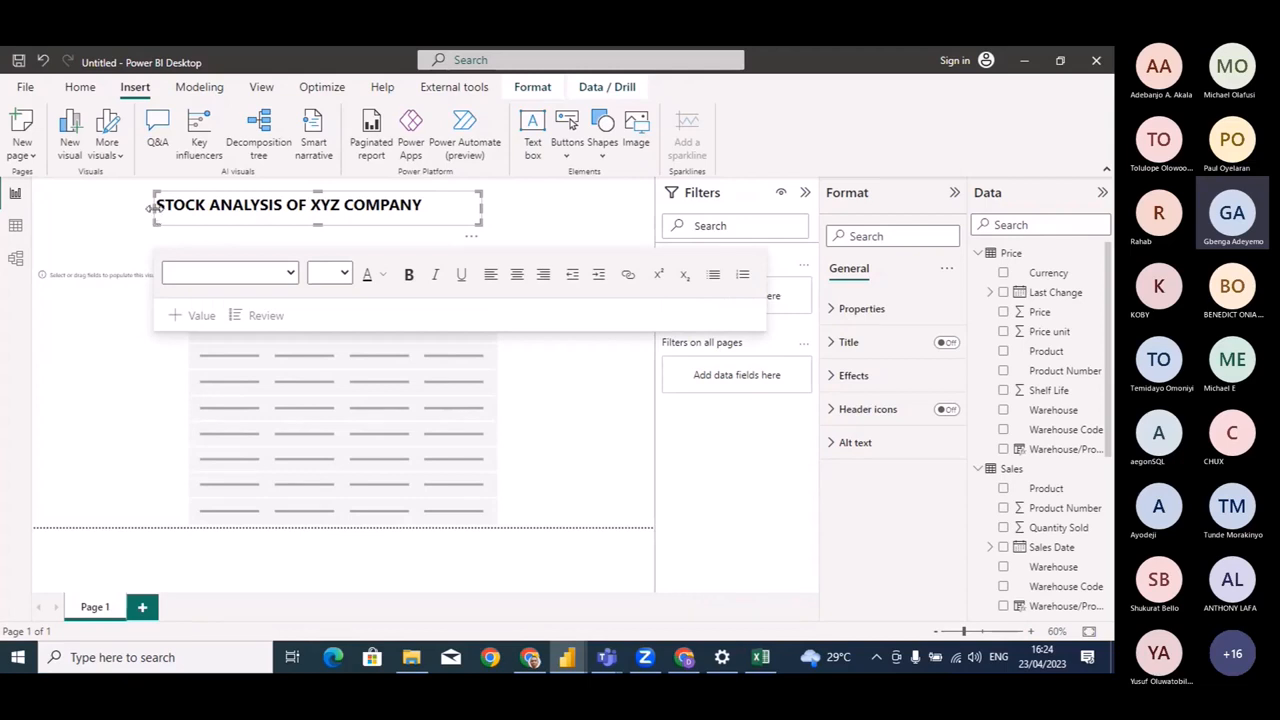
drag(150, 207, 191, 220)
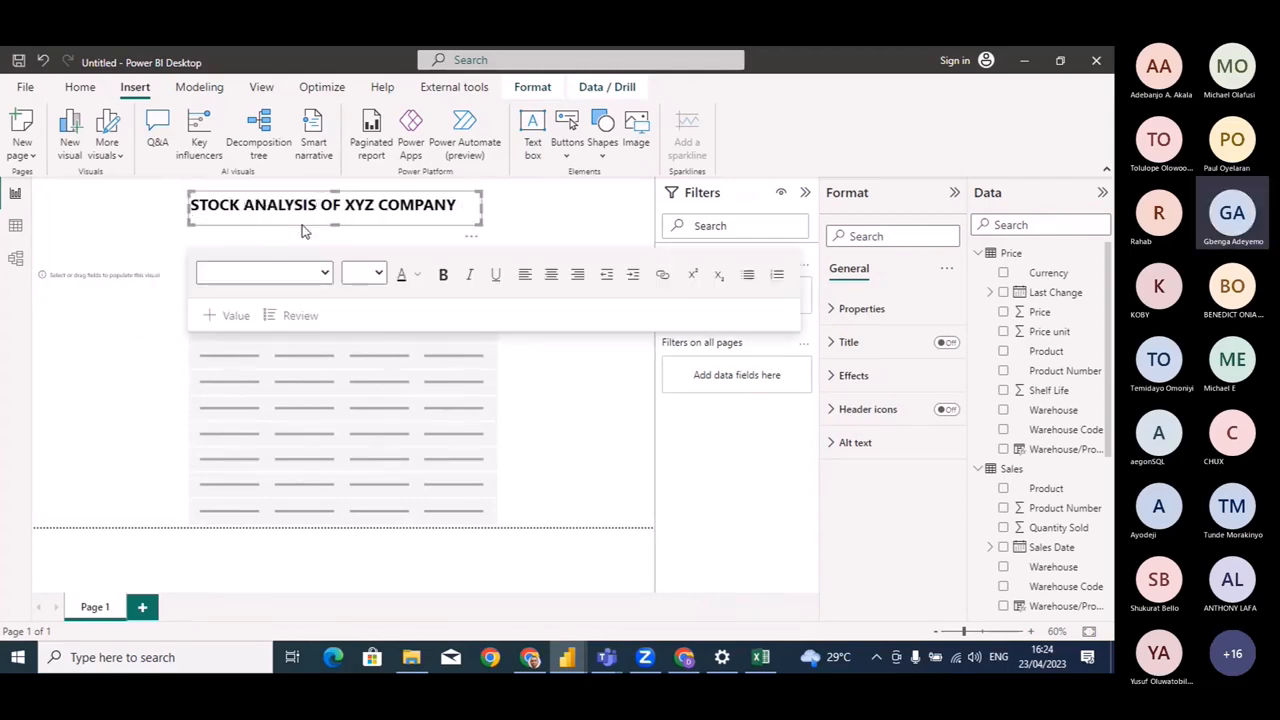
triple_click(396, 205)
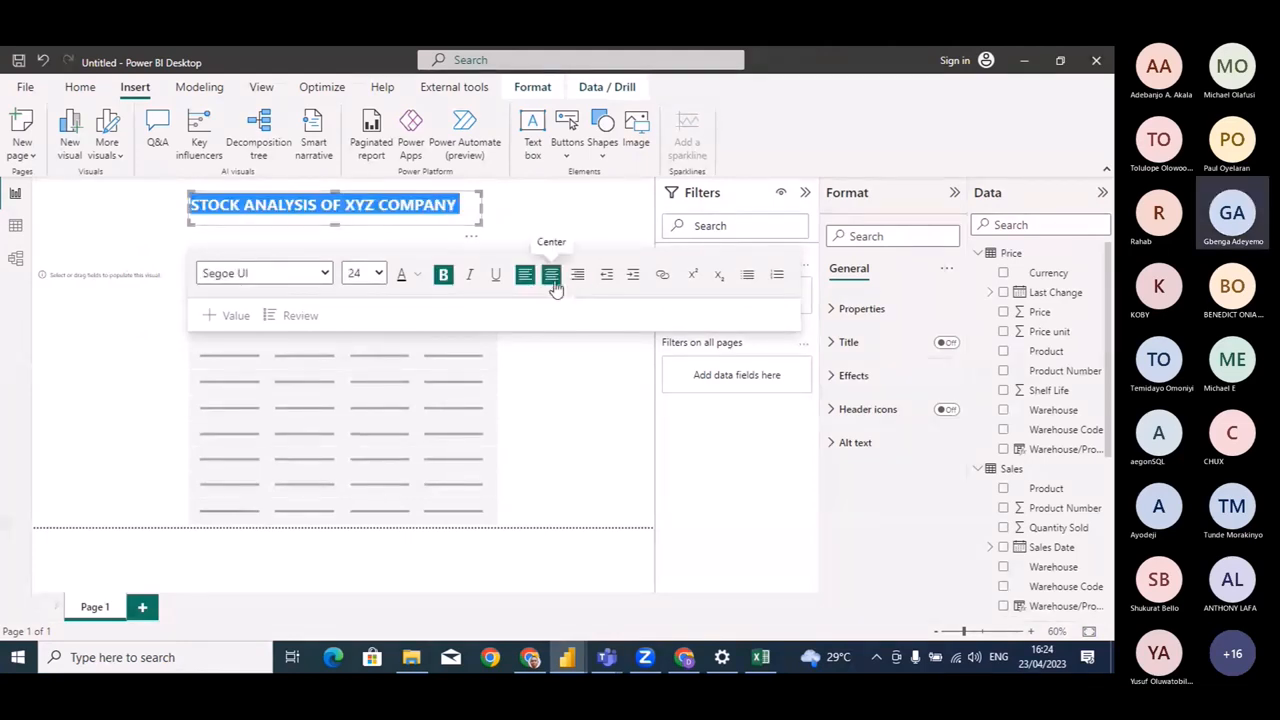
click(550, 285)
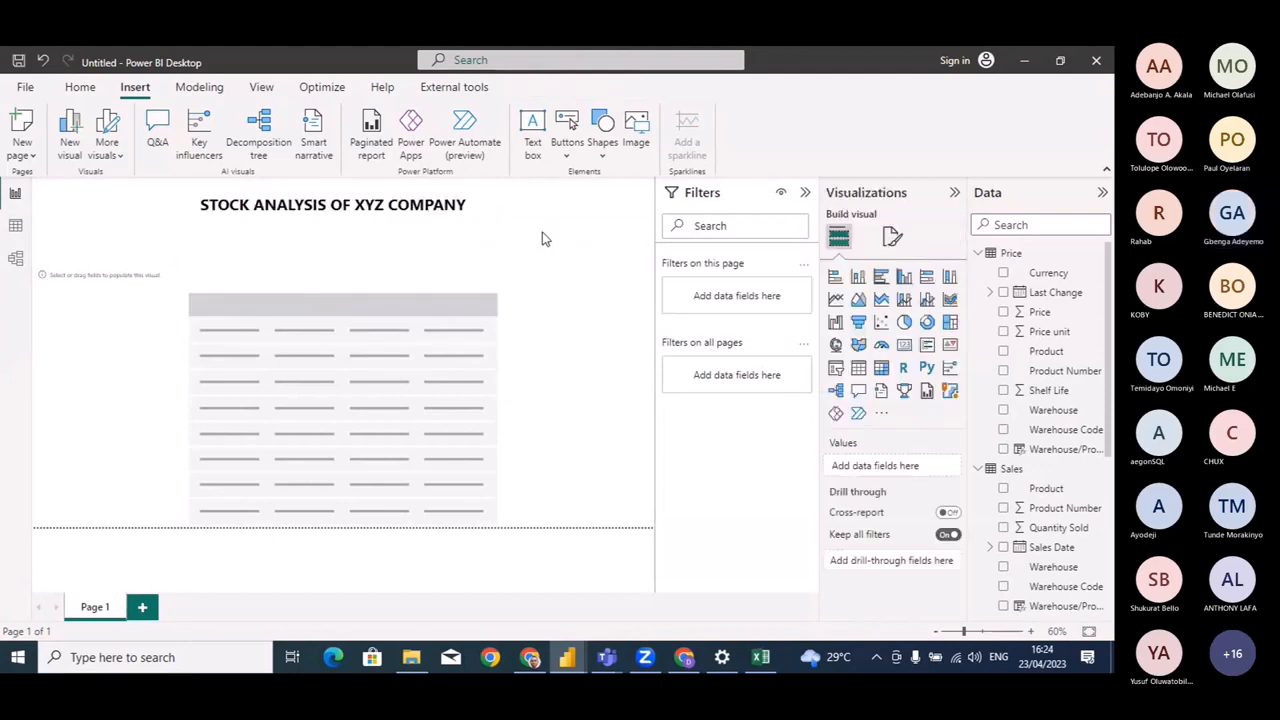
Resize the empty table visual to start just below the title and end slightly above the page's lower edge.
click(543, 238)
drag(357, 350, 356, 317)
drag(346, 491, 343, 509)
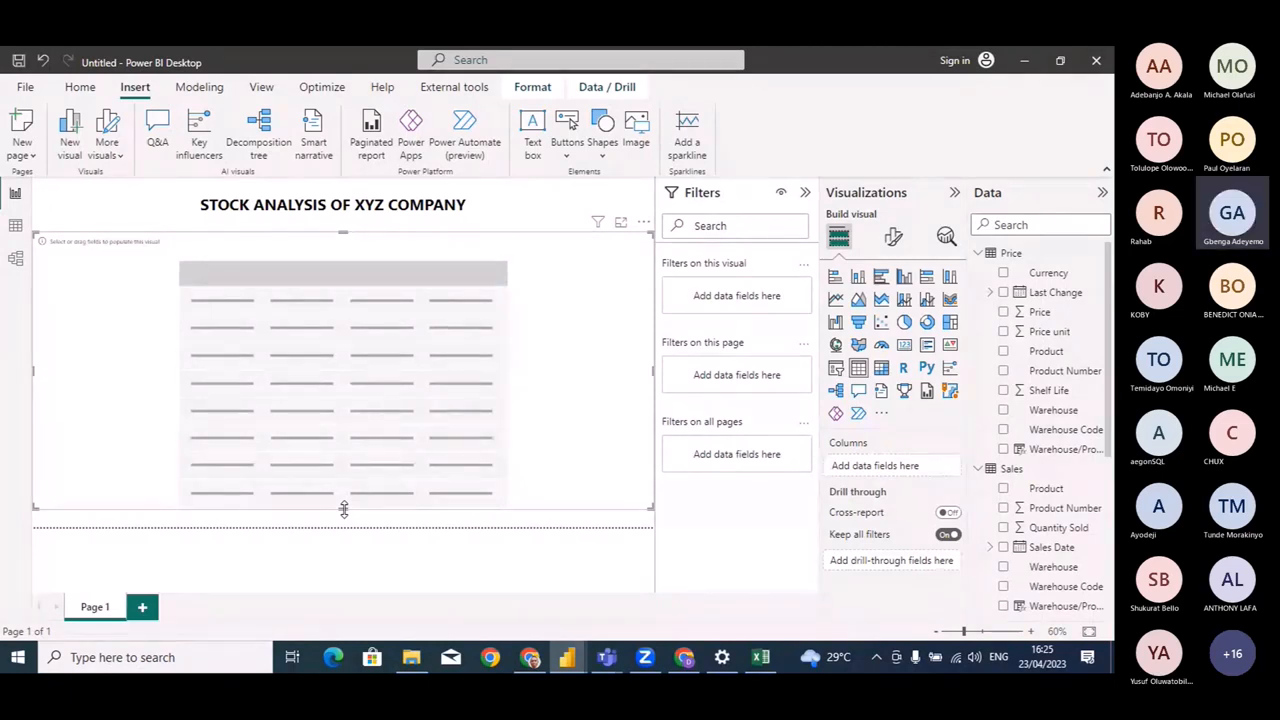
Add the Warehouse and Product fields from the Stock Input table as columns of the table visual.
click(978, 253)
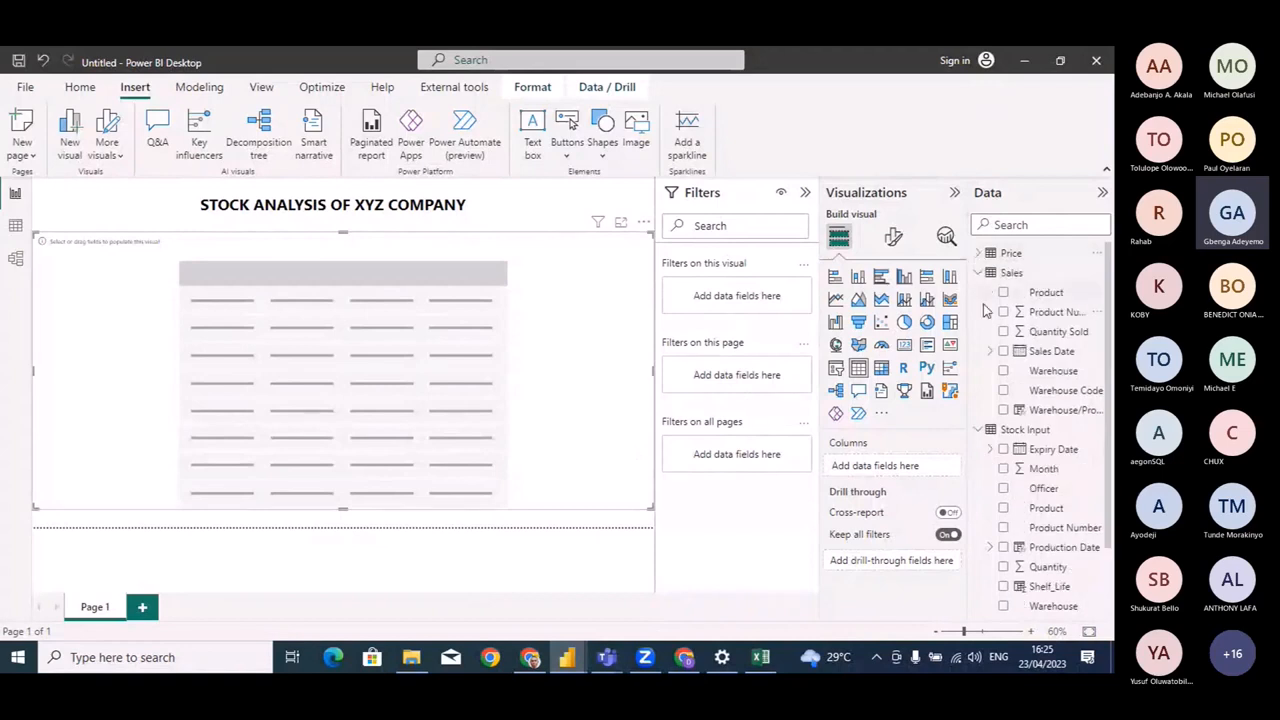
click(978, 272)
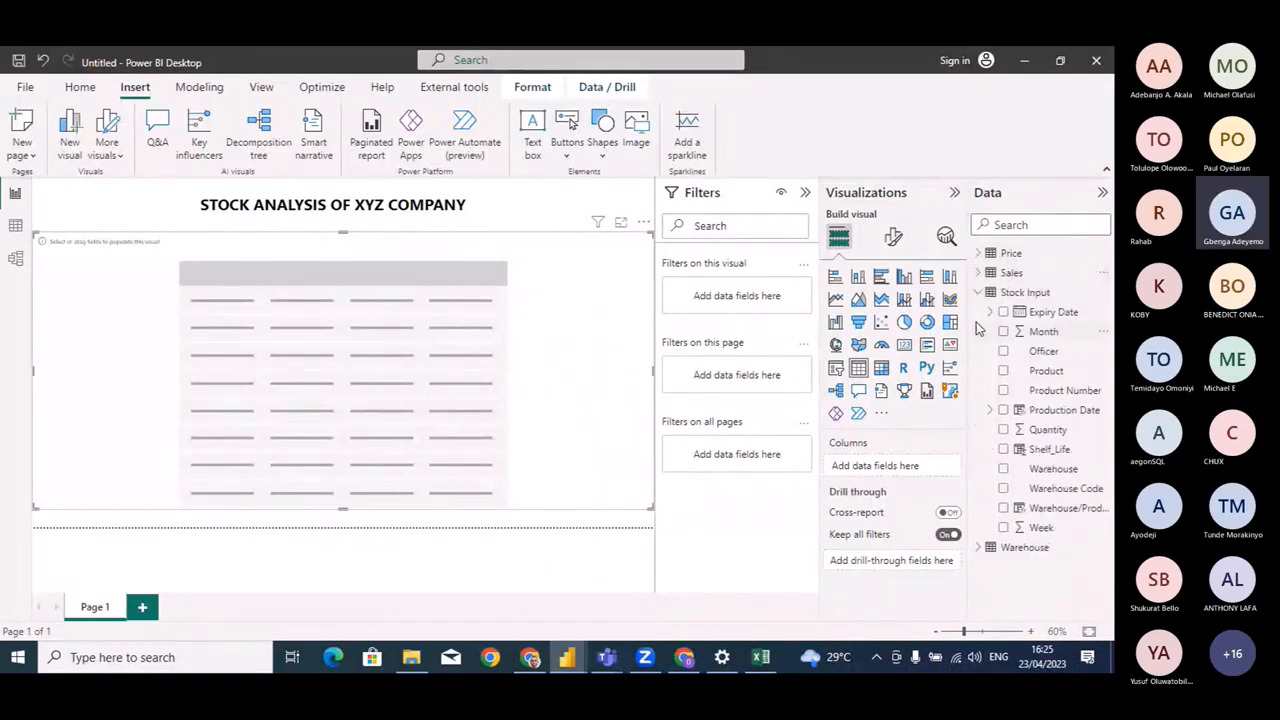
click(978, 292)
click(978, 292)
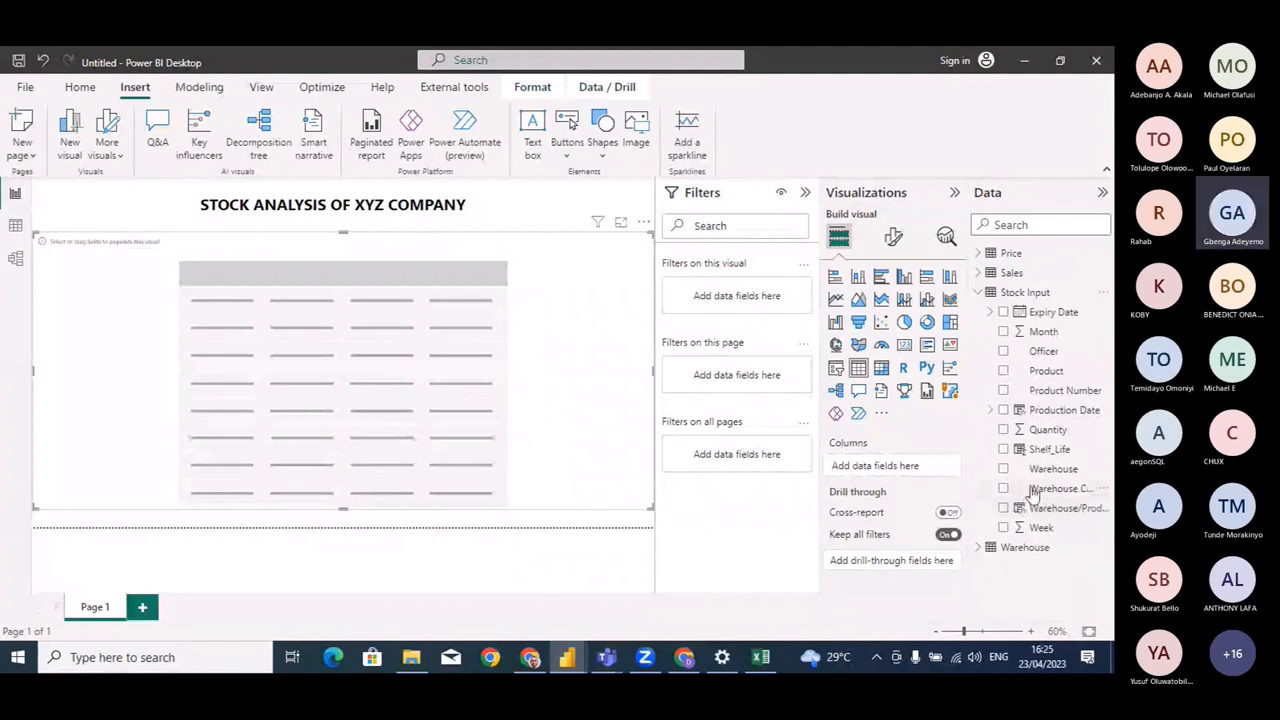
drag(1050, 469, 133, 345)
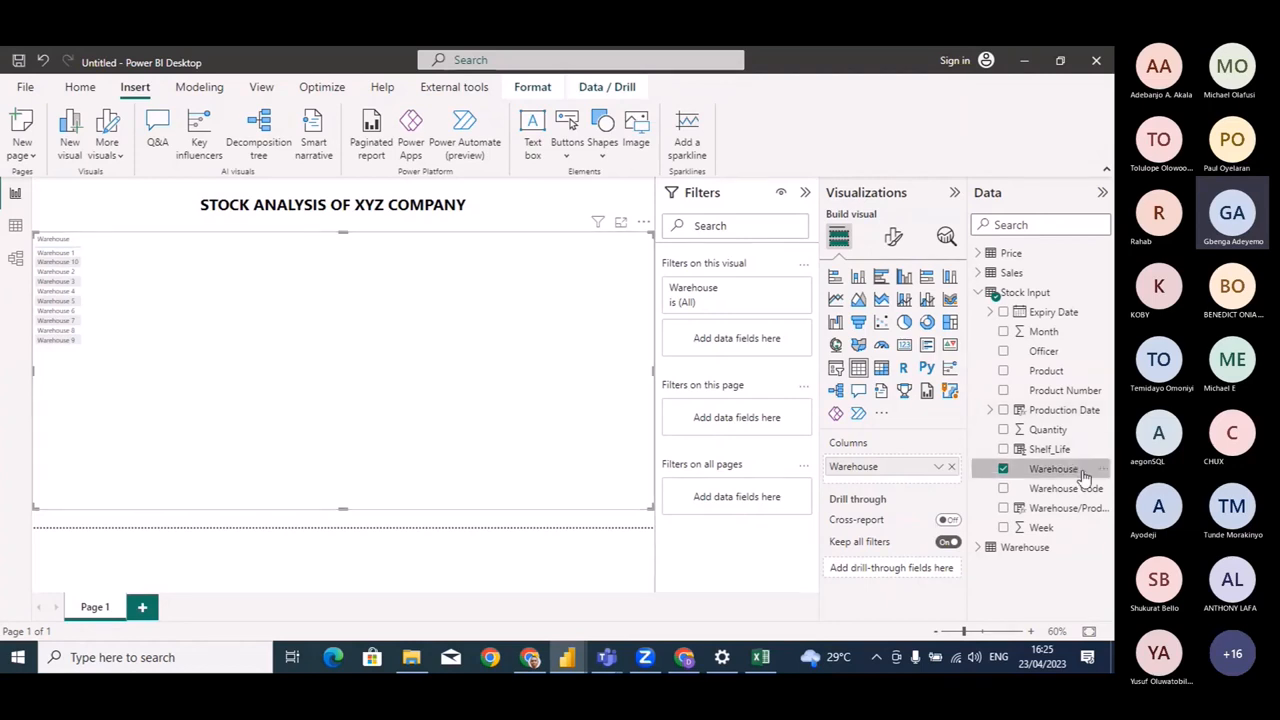
drag(1063, 371, 172, 288)
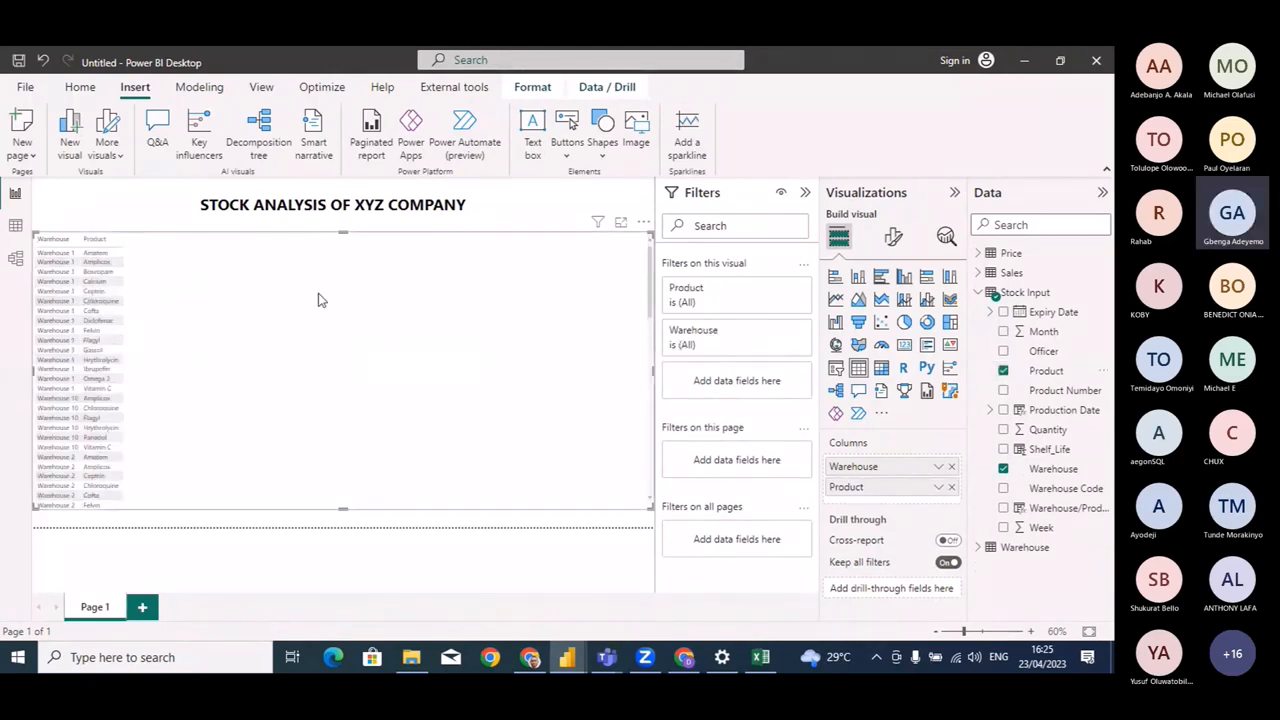
Check the column layout in the finished Stock Analysis report, and return to the untitled report.
mouse_move(567, 657)
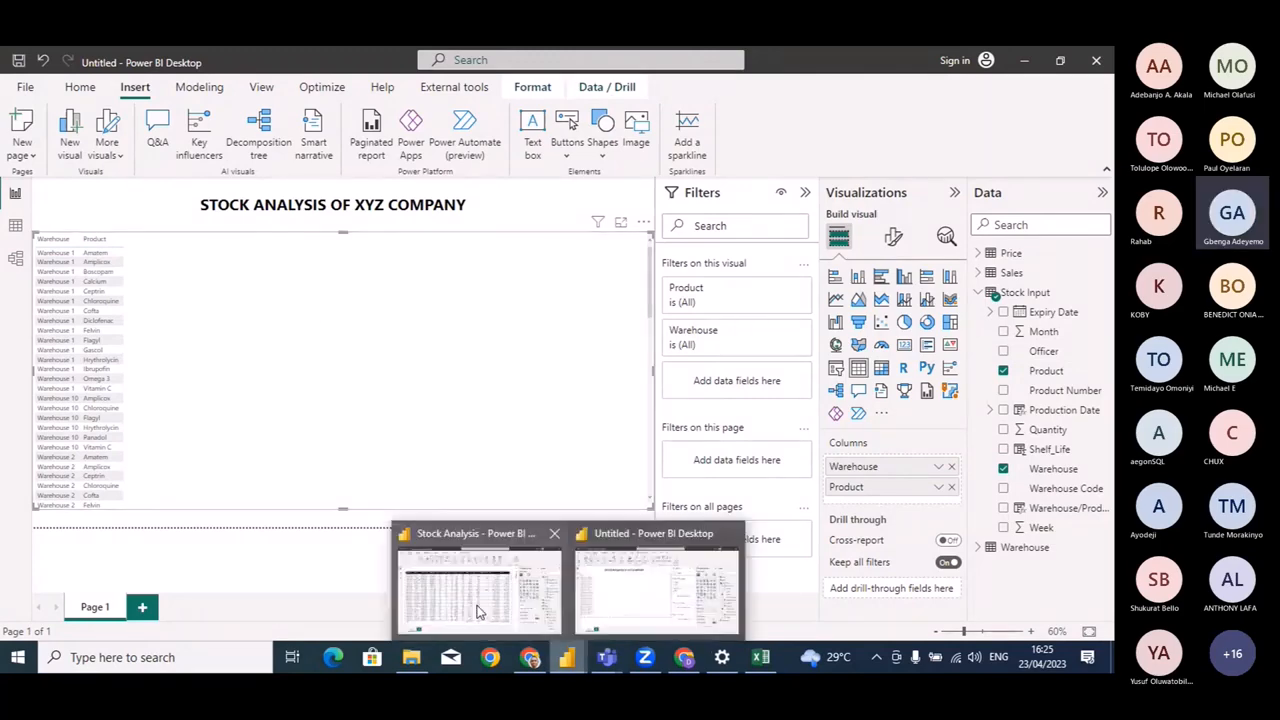
click(477, 600)
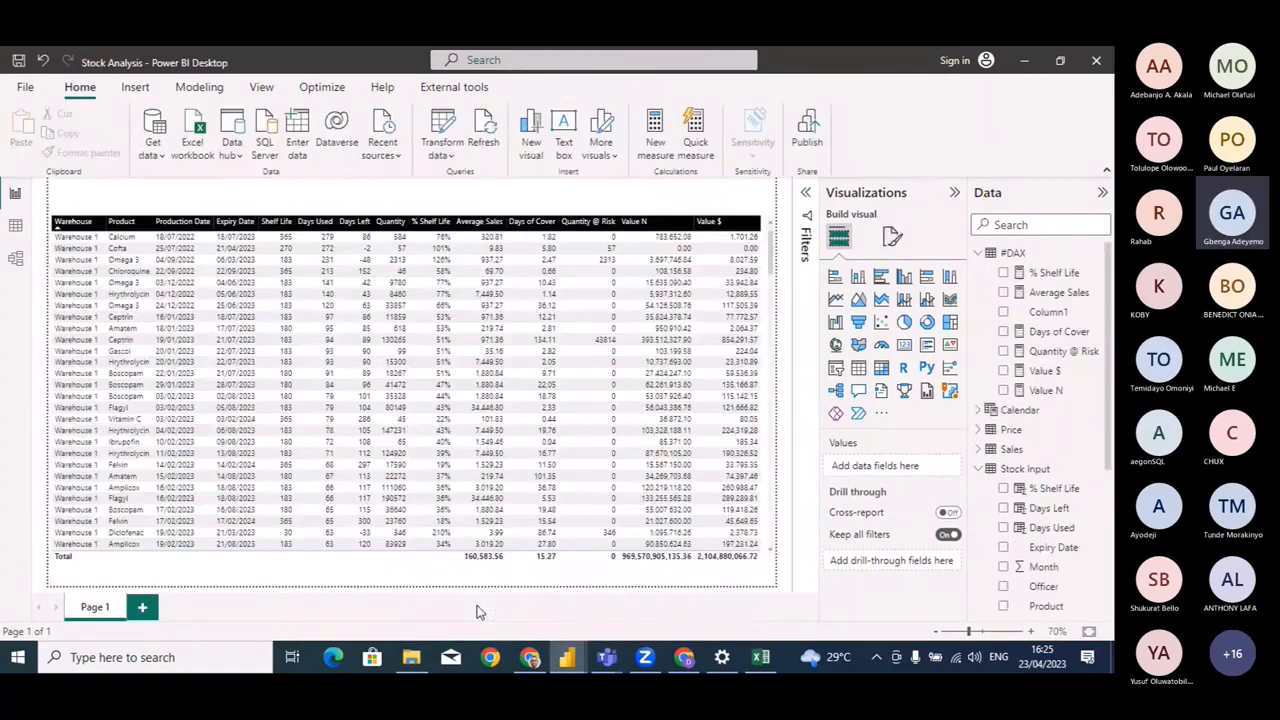
mouse_move(567, 657)
click(660, 590)
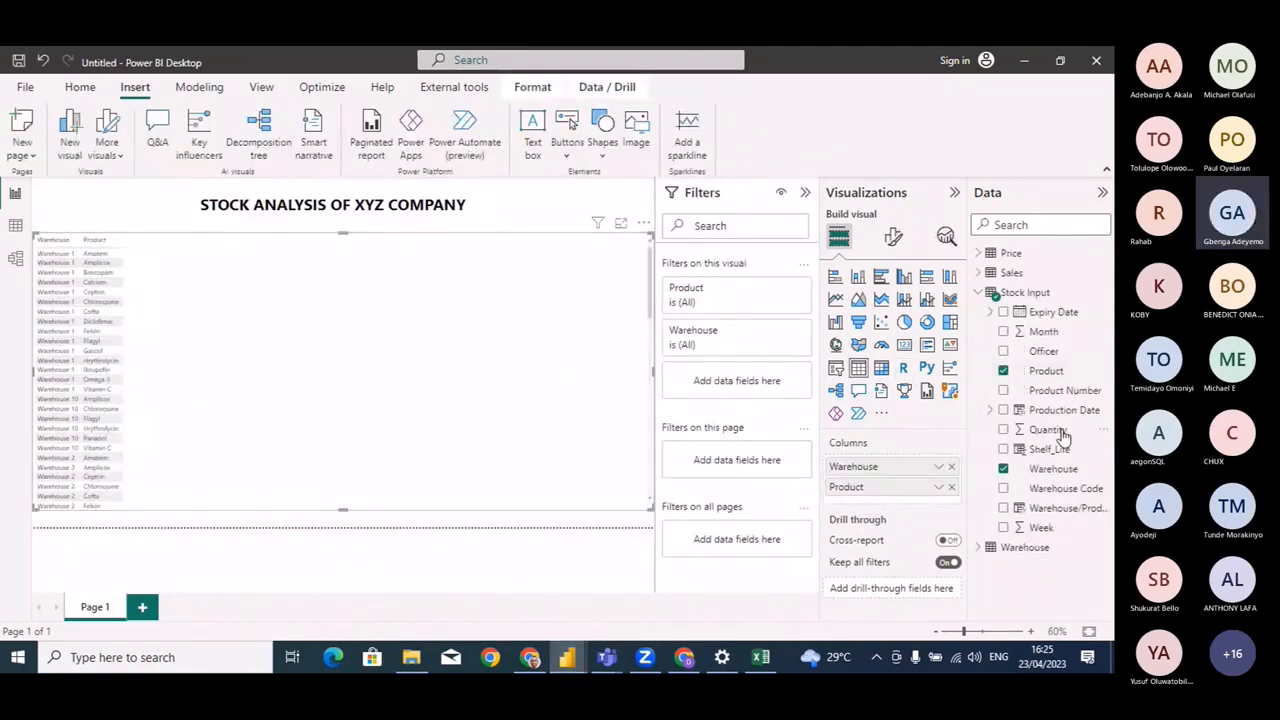
drag(1060, 410, 337, 349)
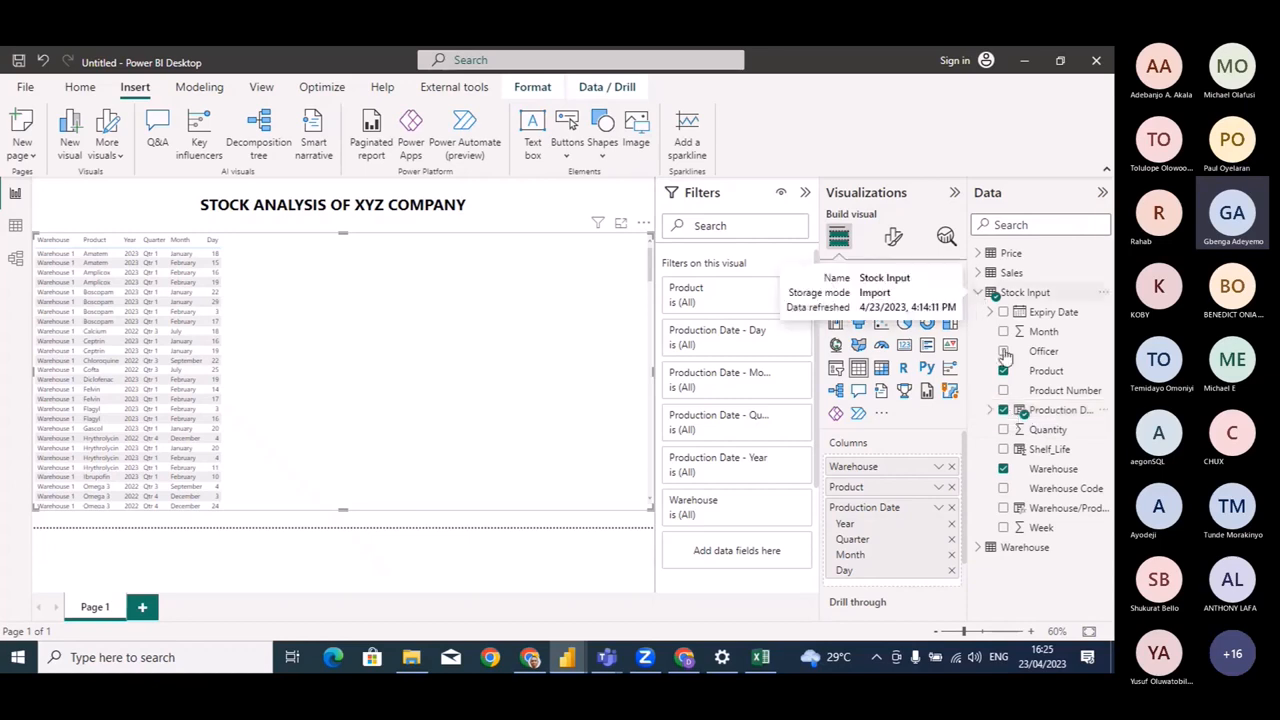
click(1003, 410)
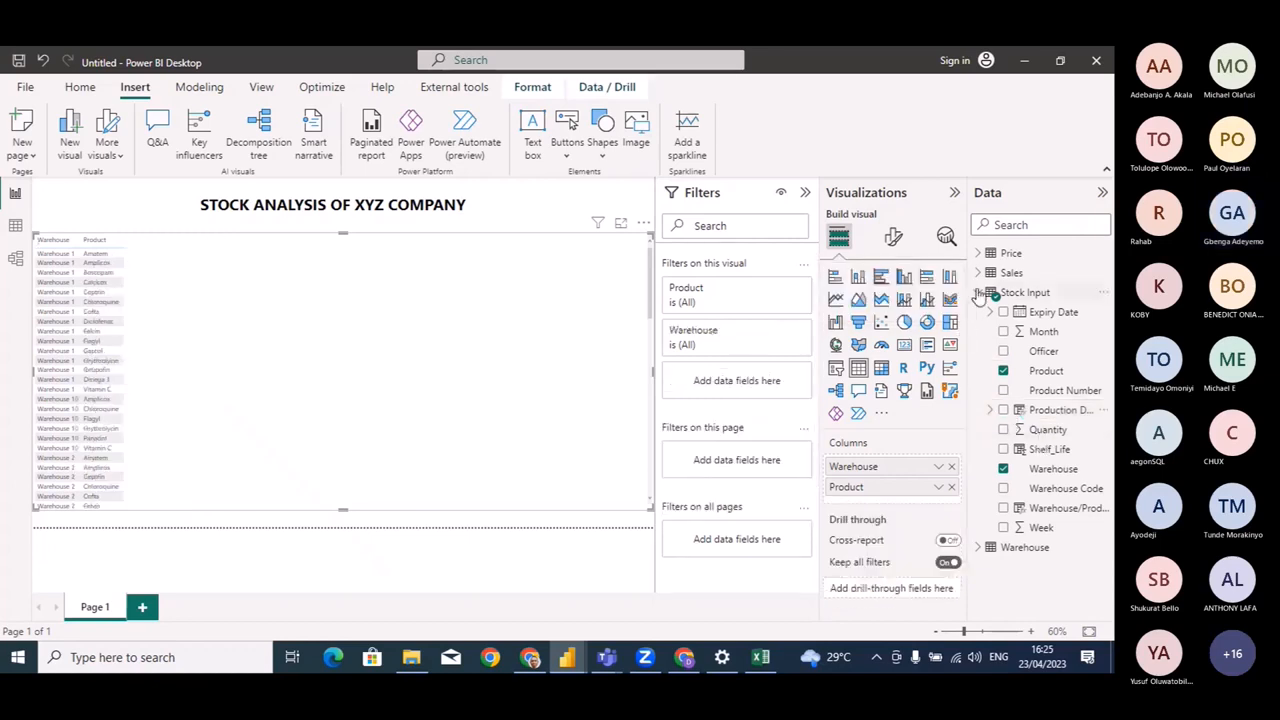
click(980, 292)
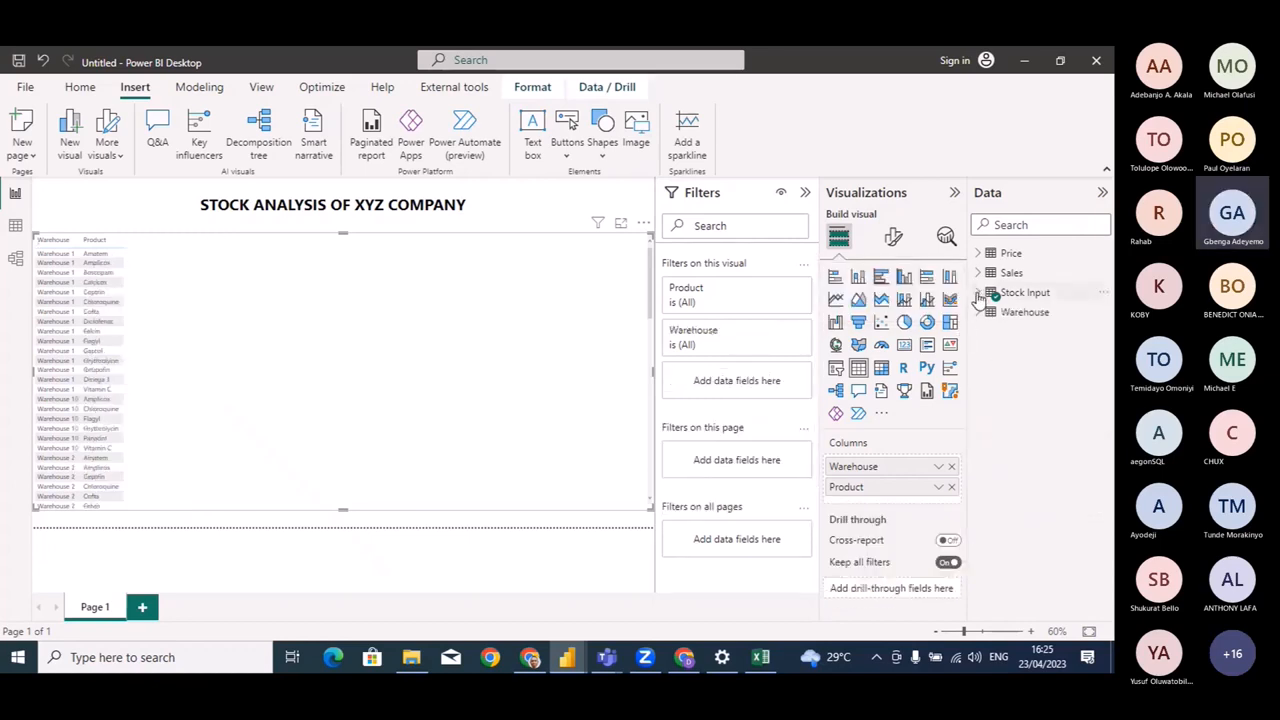
Create a new calculated table in the data view and start its formula with the name Calendar.
click(15, 228)
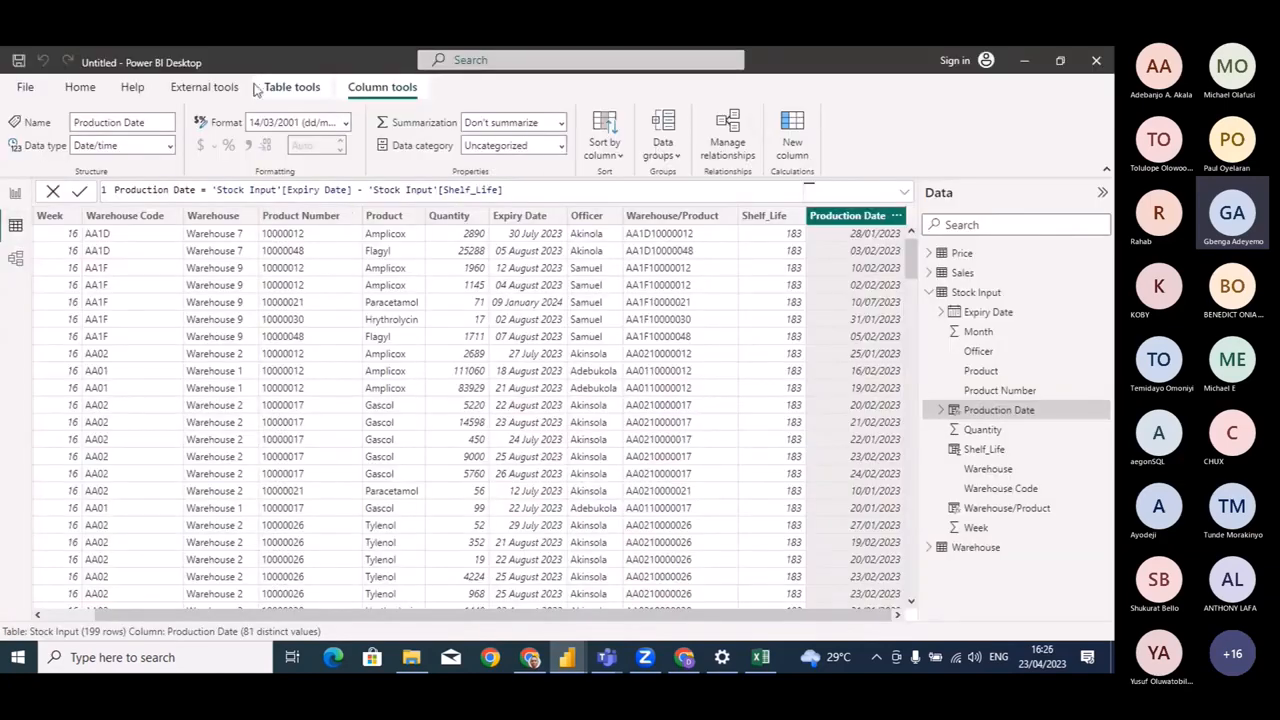
click(80, 88)
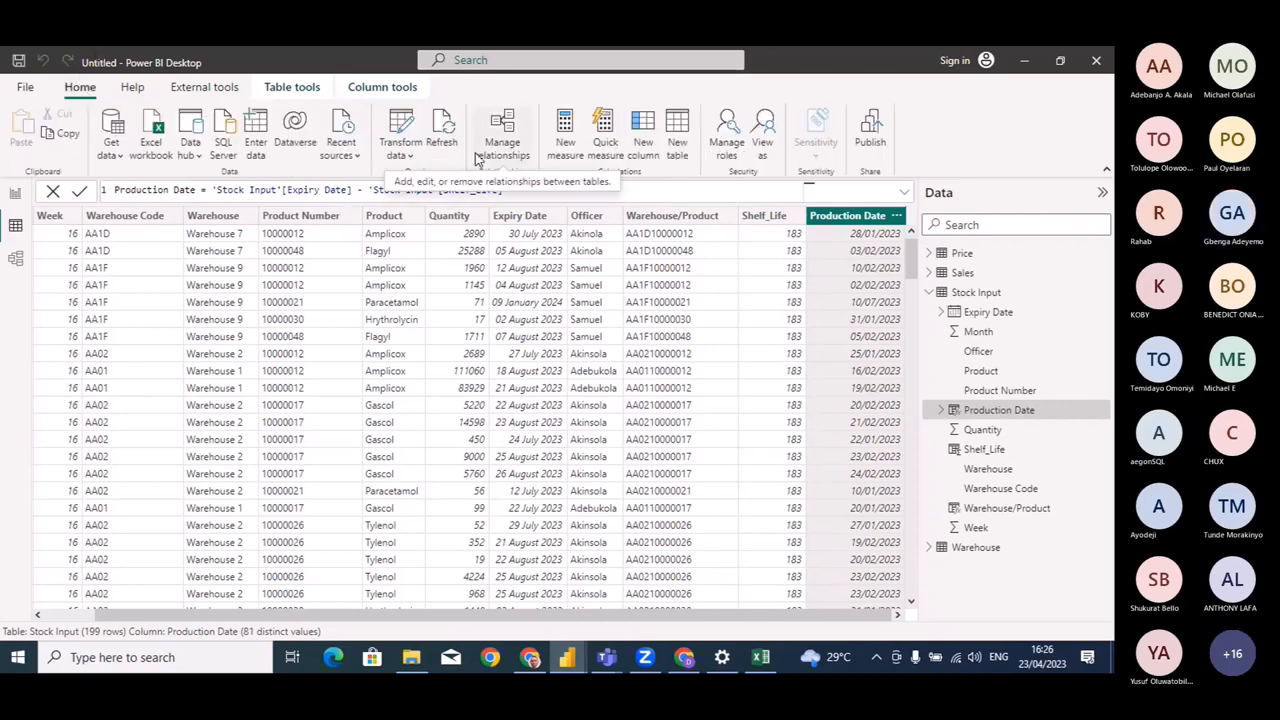
click(677, 145)
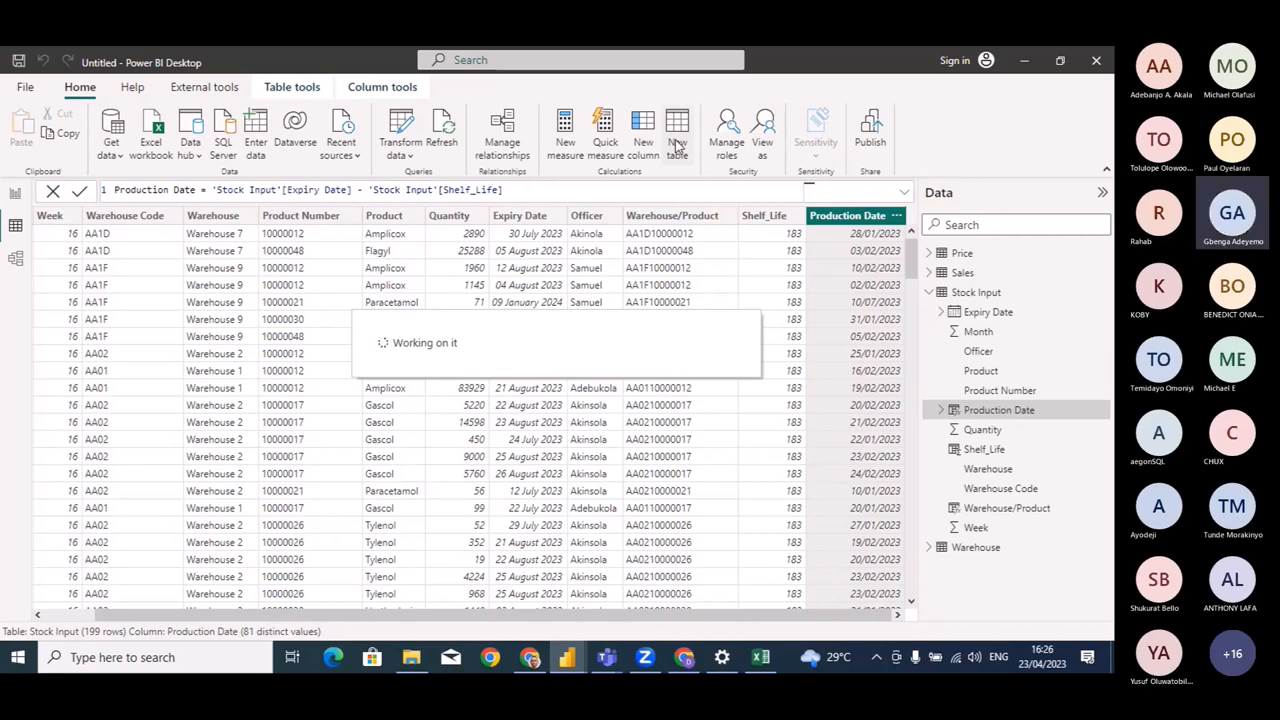
key(BackSpace)
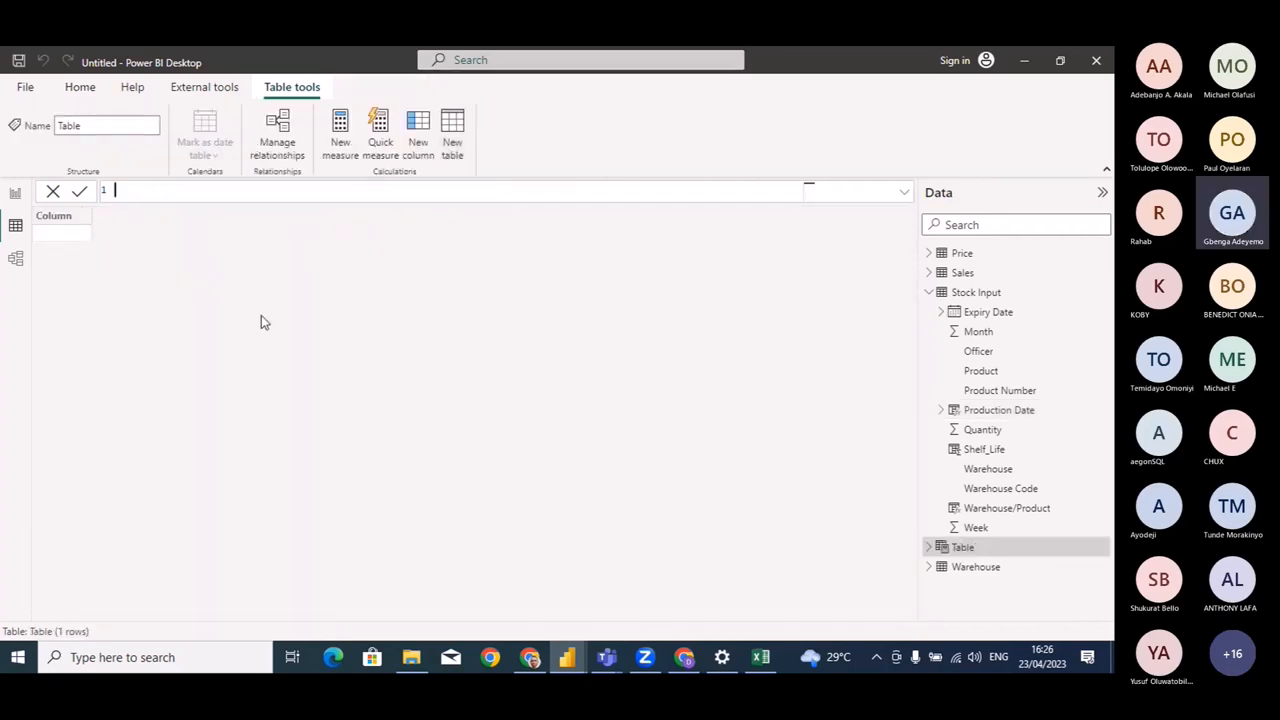
text(Calendar  =)
key(shift+Return)
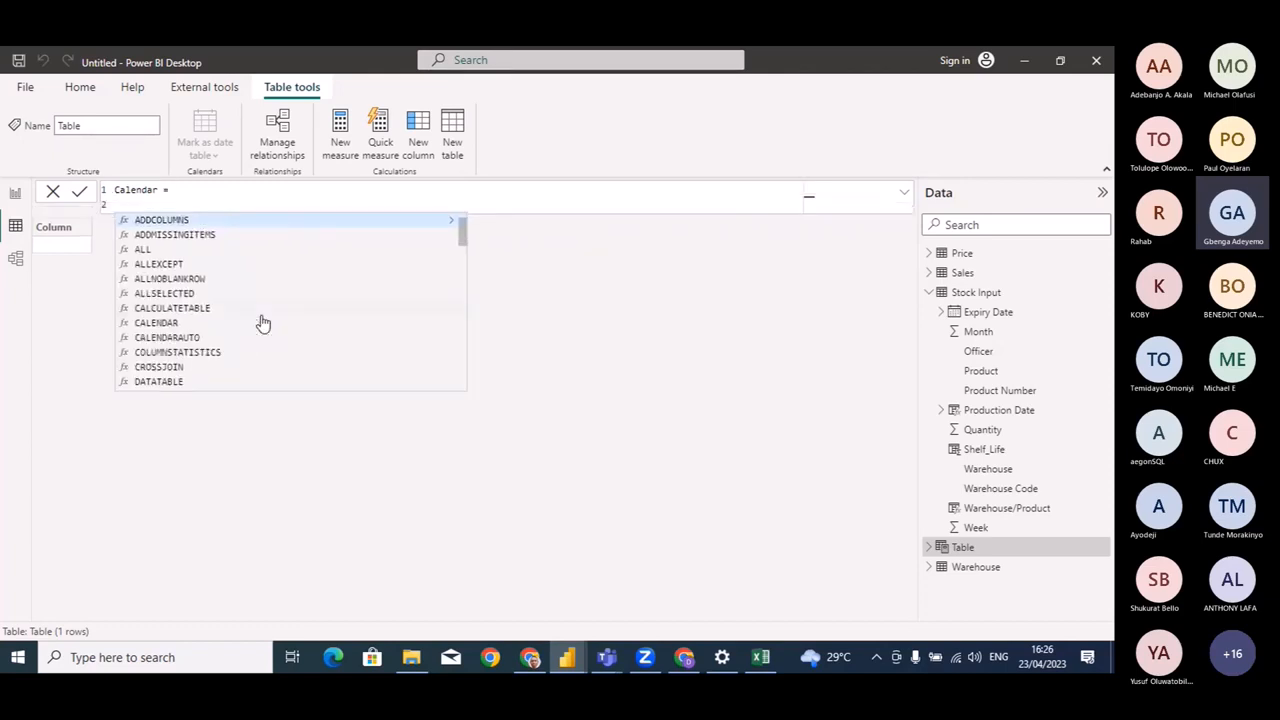
Define the variable min_date in the Calendar formula as MIN('Stock Input'[Production Date]).
text(A)
key(BackSpace)
text(VAR m)
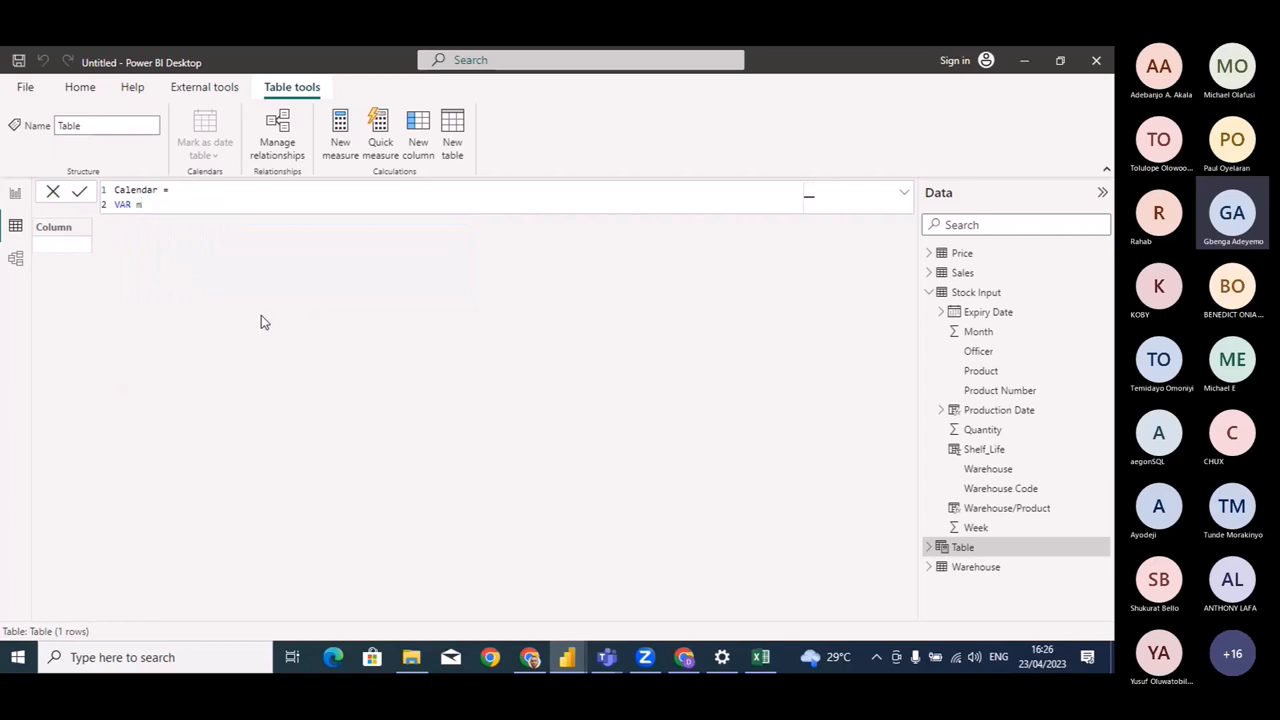
text(in_date = min)
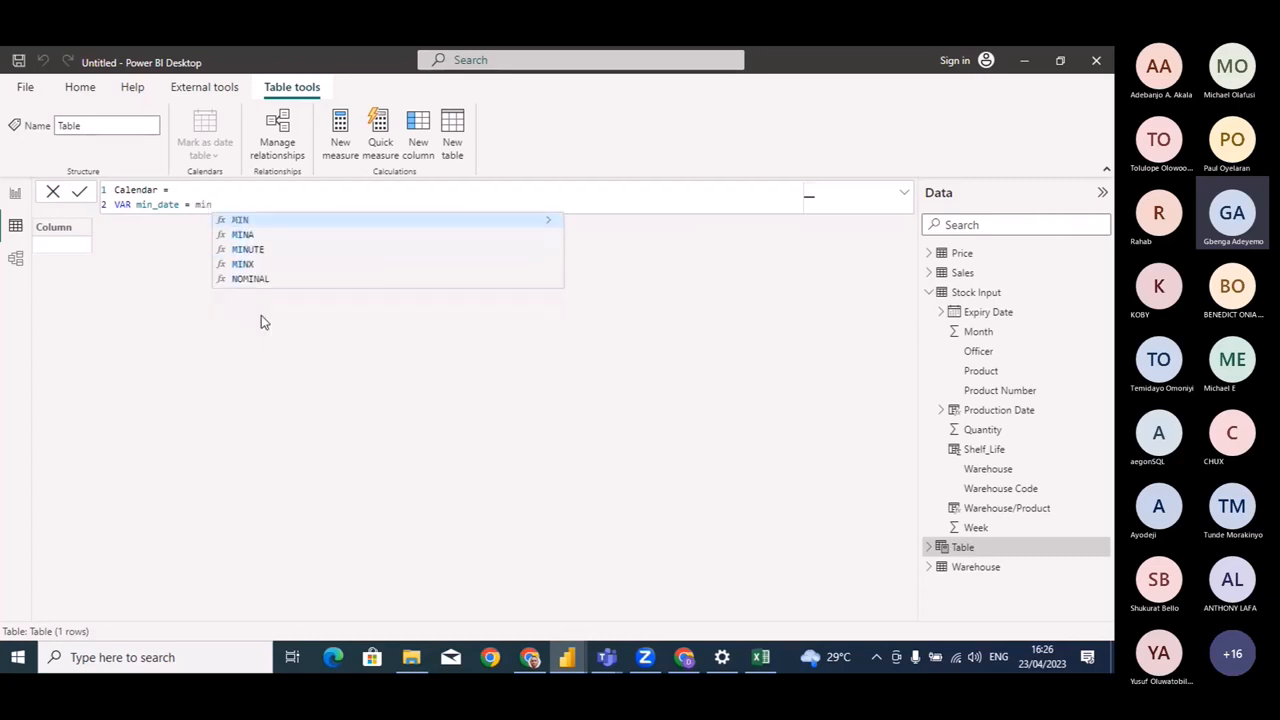
key(Tab)
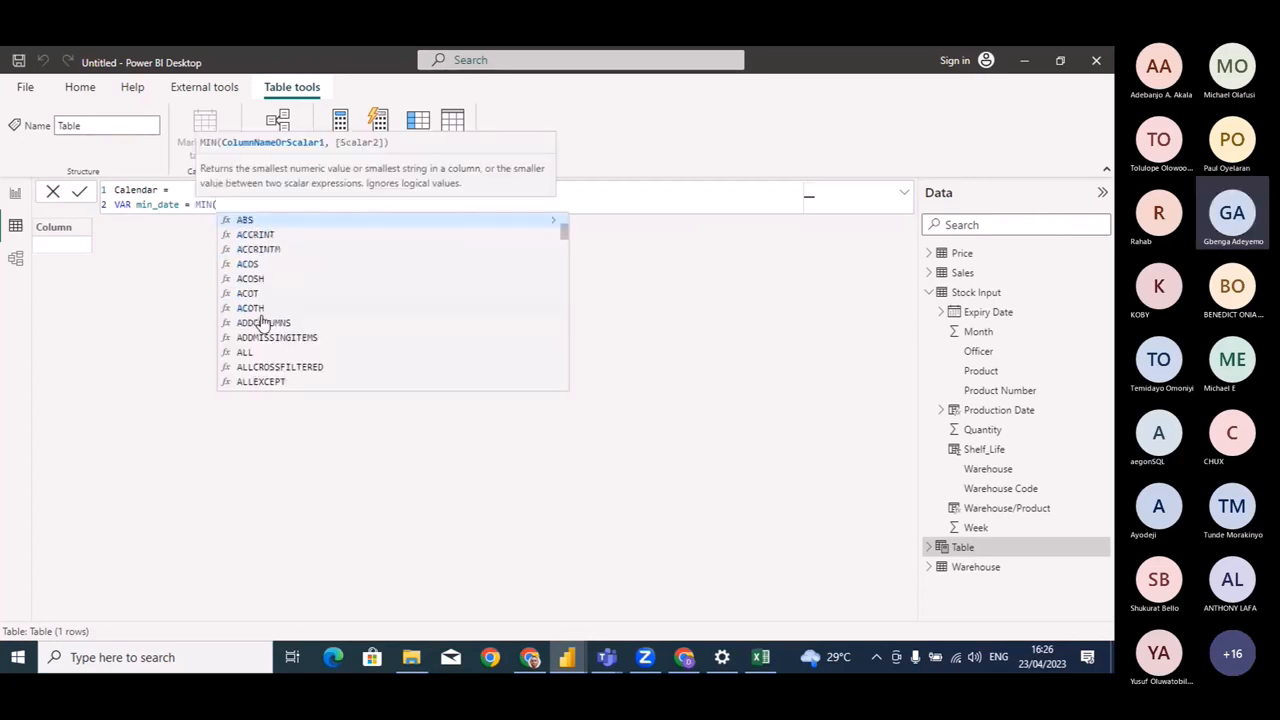
text(prod)
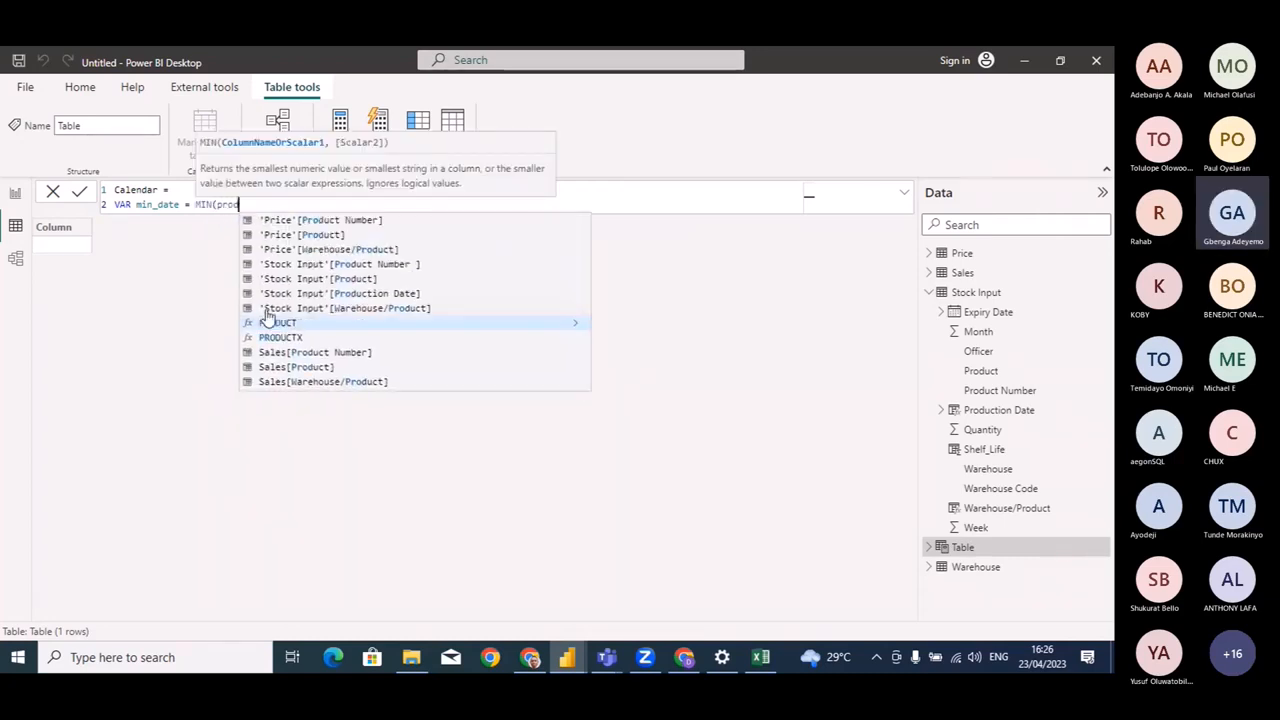
click(363, 293)
text())
key(shift+Return)
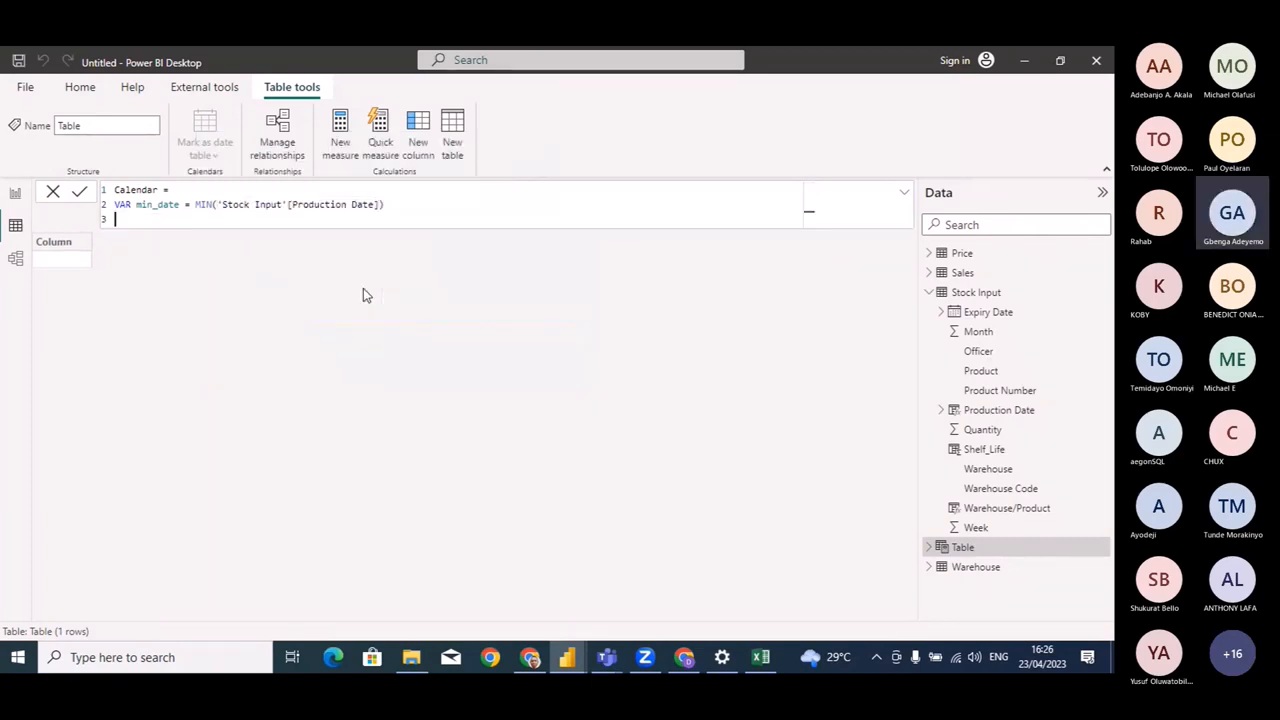
Define the variable max_date in the Calendar formula as MIN('Stock Input'[Expiry Date]).
text(VAR max_date = min)
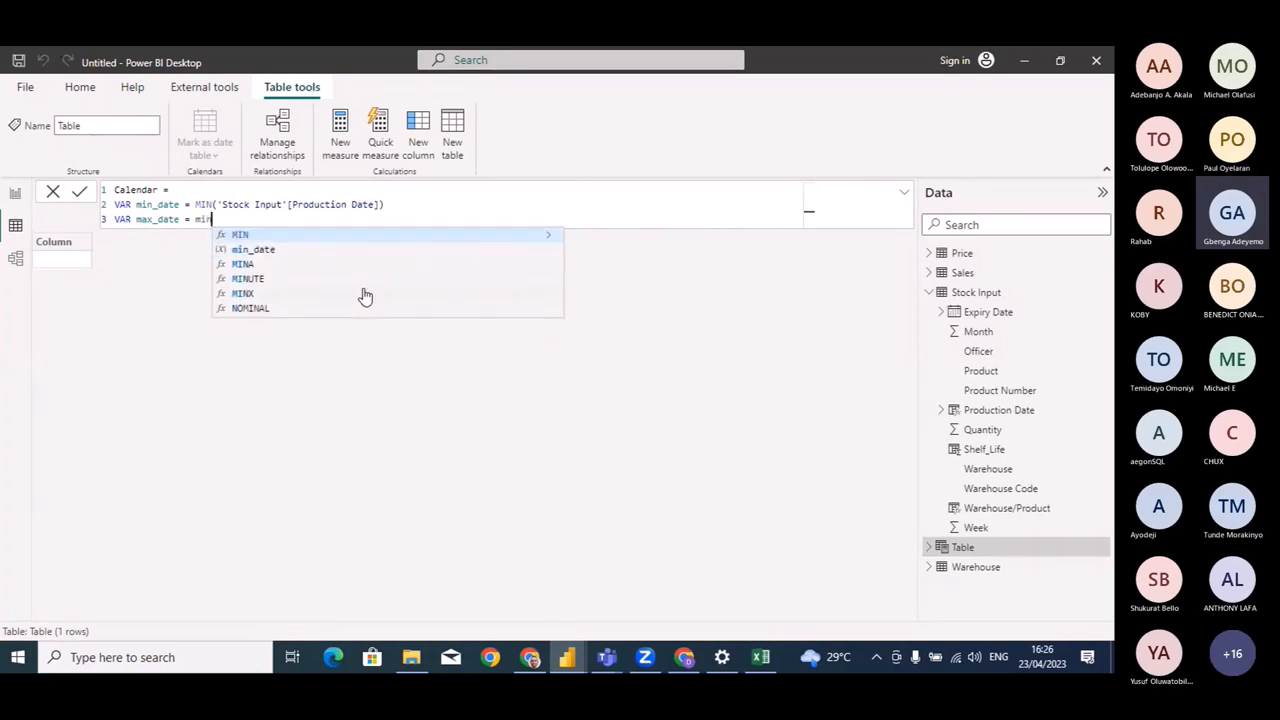
text((expiry)
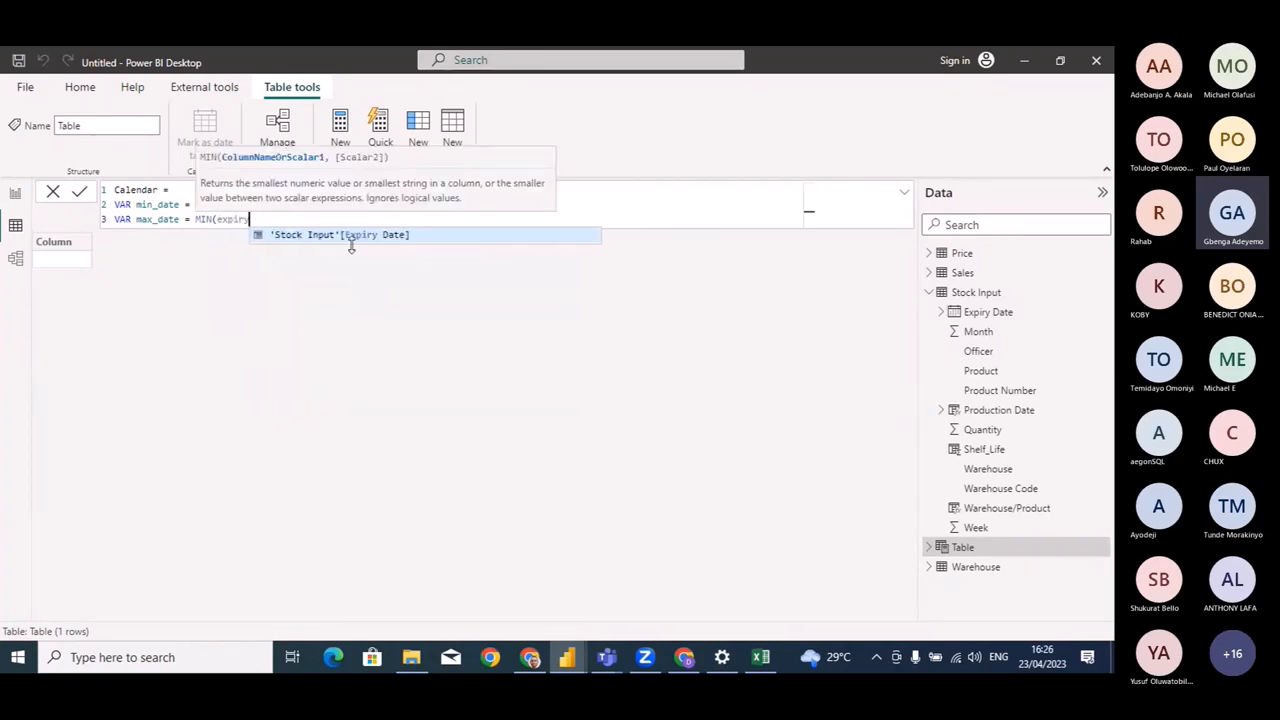
click(348, 236)
text())
key(shift+Return)
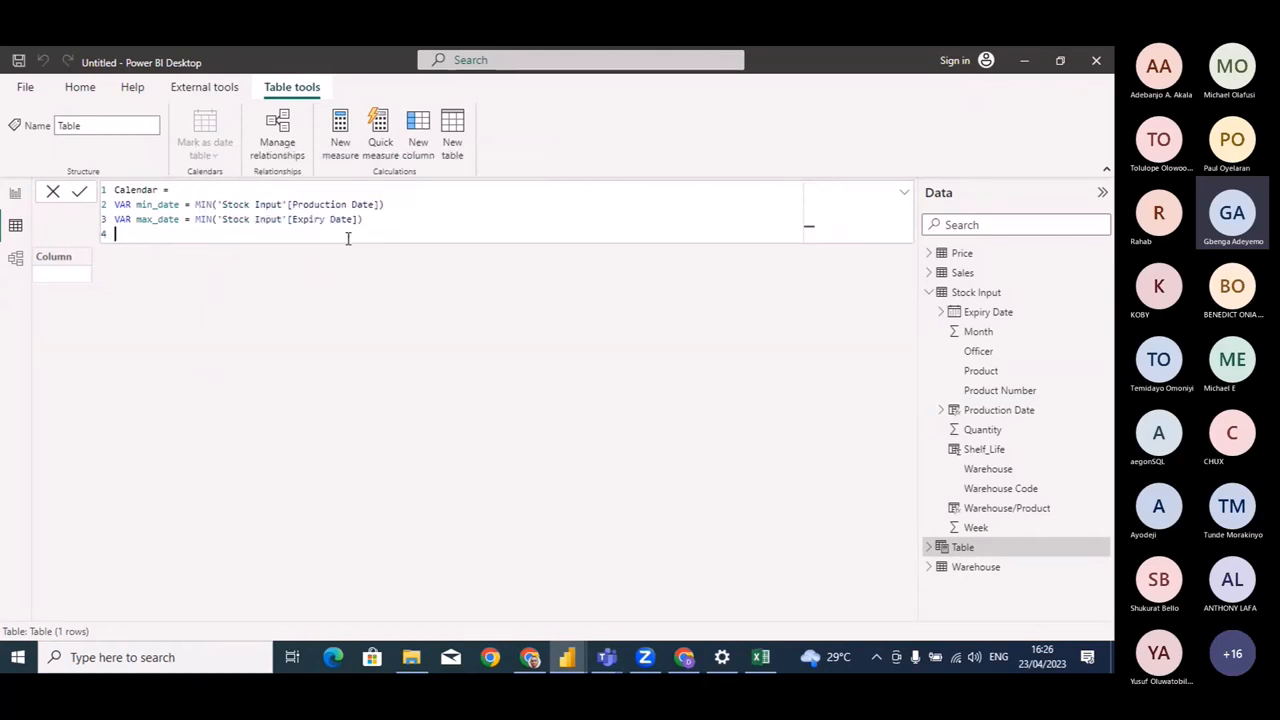
Complete the Calendar formula by returning CALENDAR(min_date, max_date), and commit it.
text(return)
key(shift+Return)
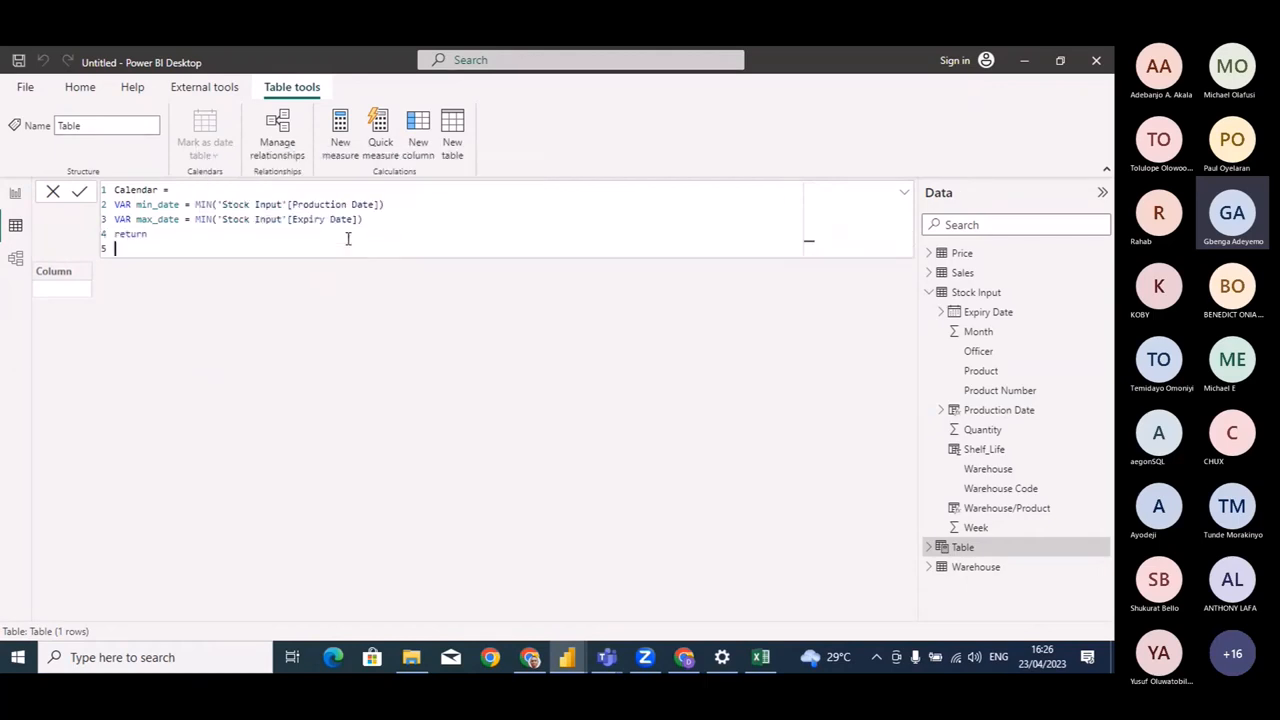
text(calendar)
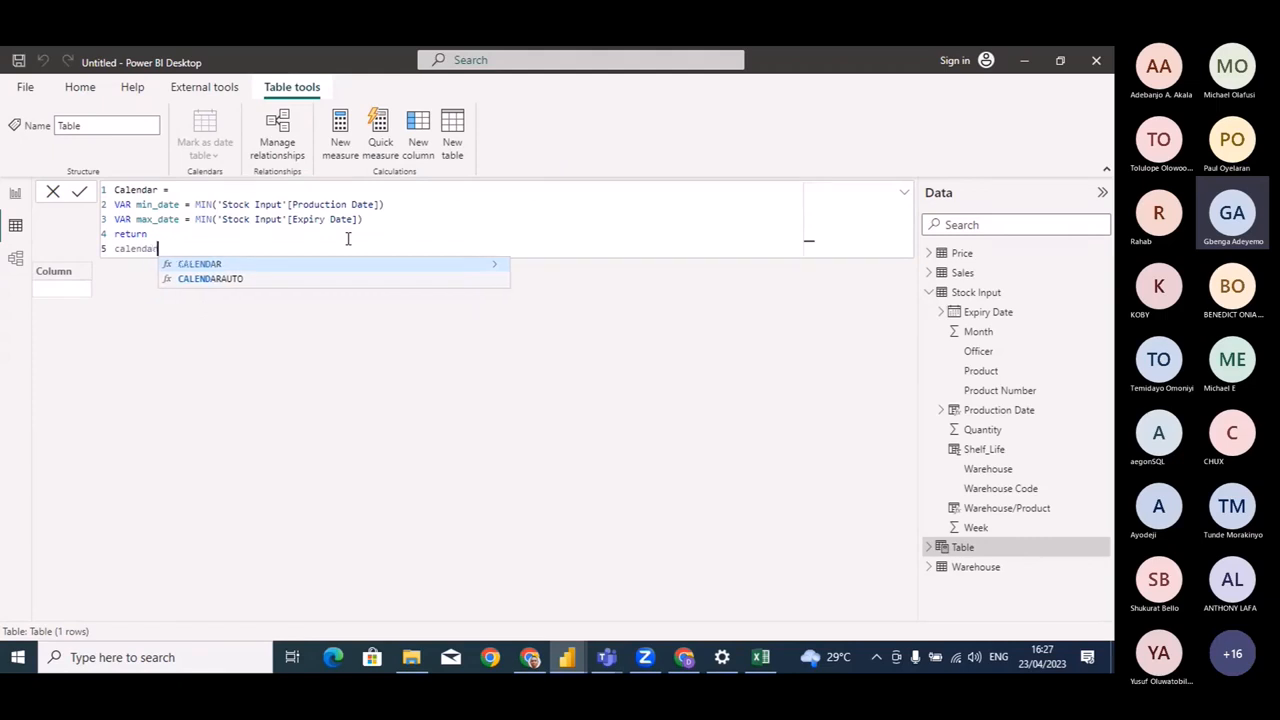
key(Tab)
text(min)
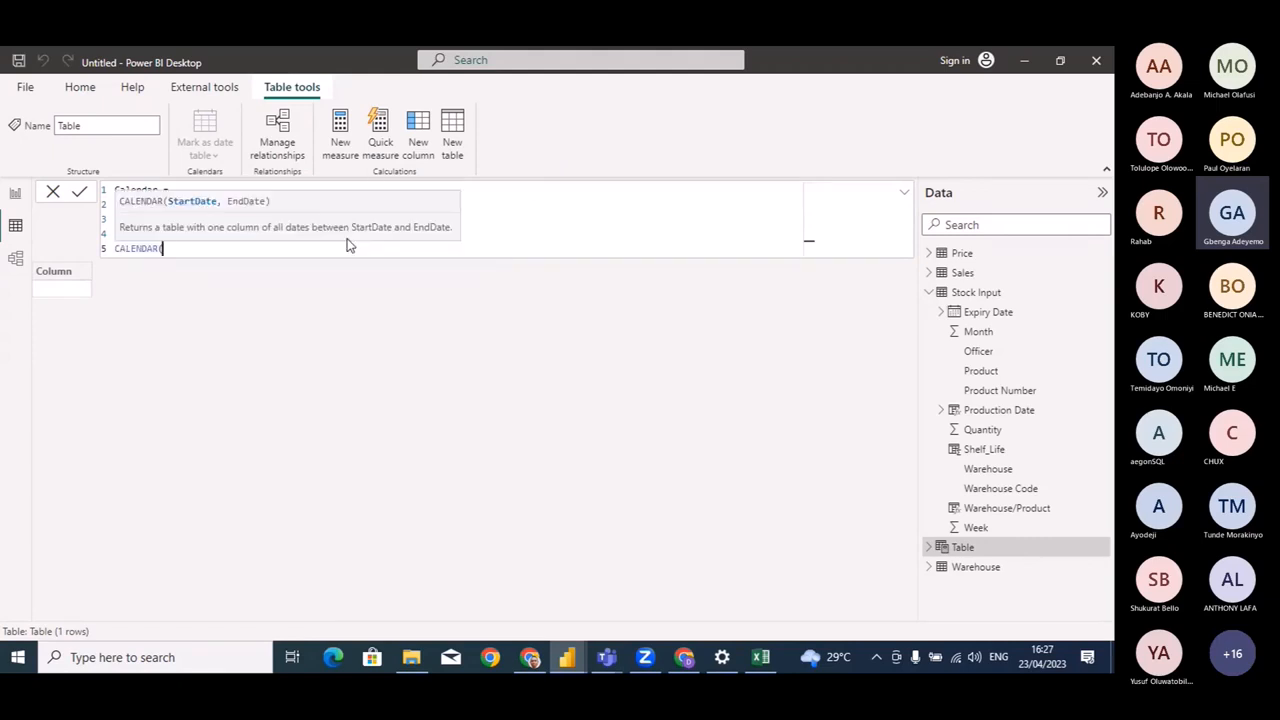
click(259, 282)
text(, max)
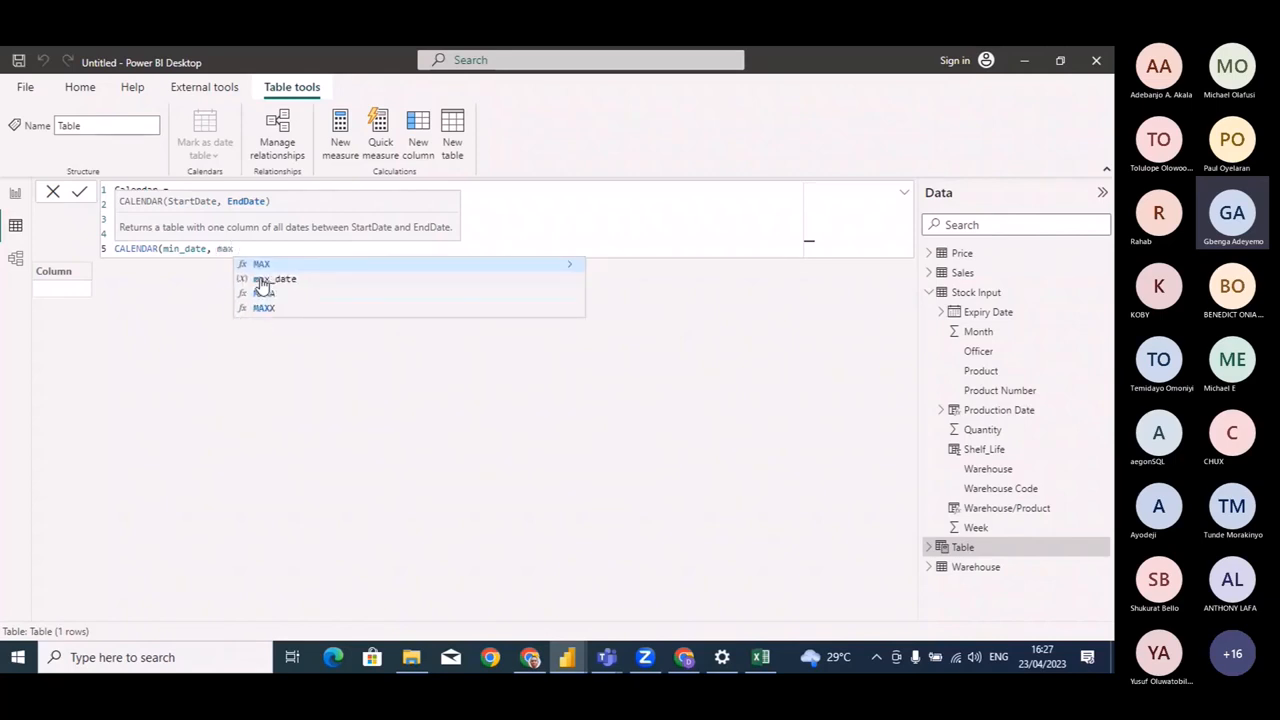
click(259, 281)
text())
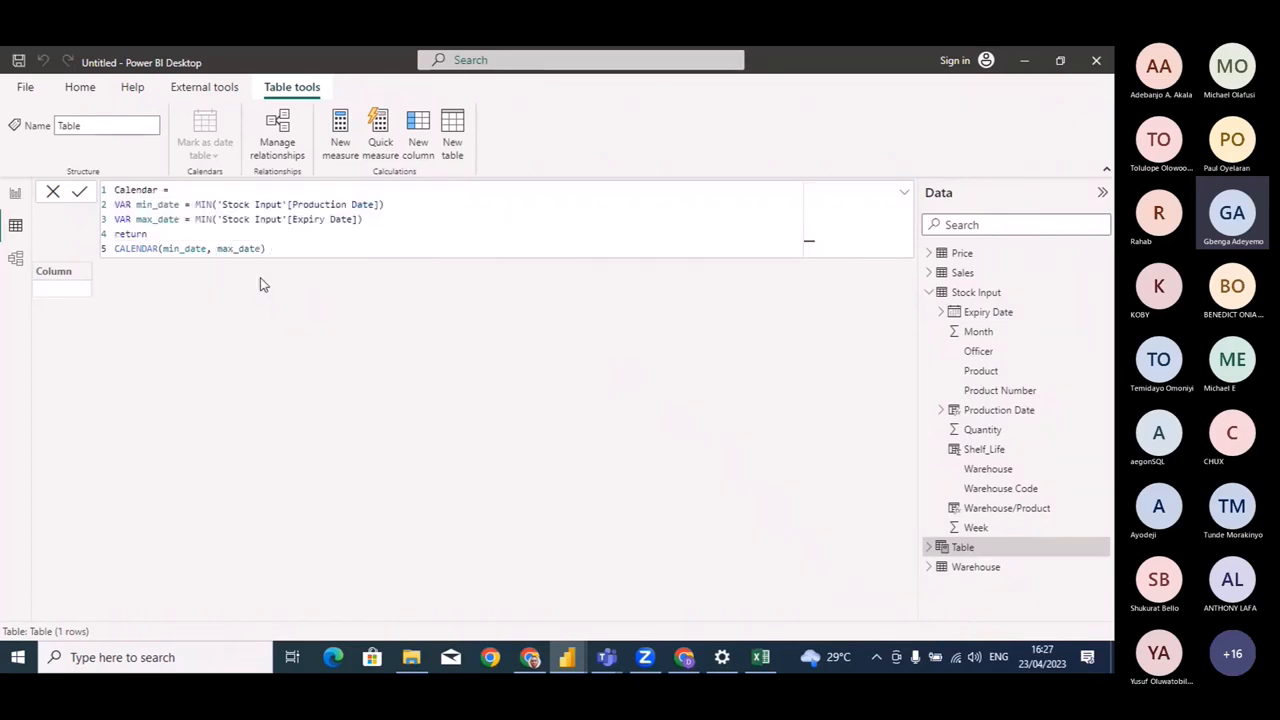
key(Return)
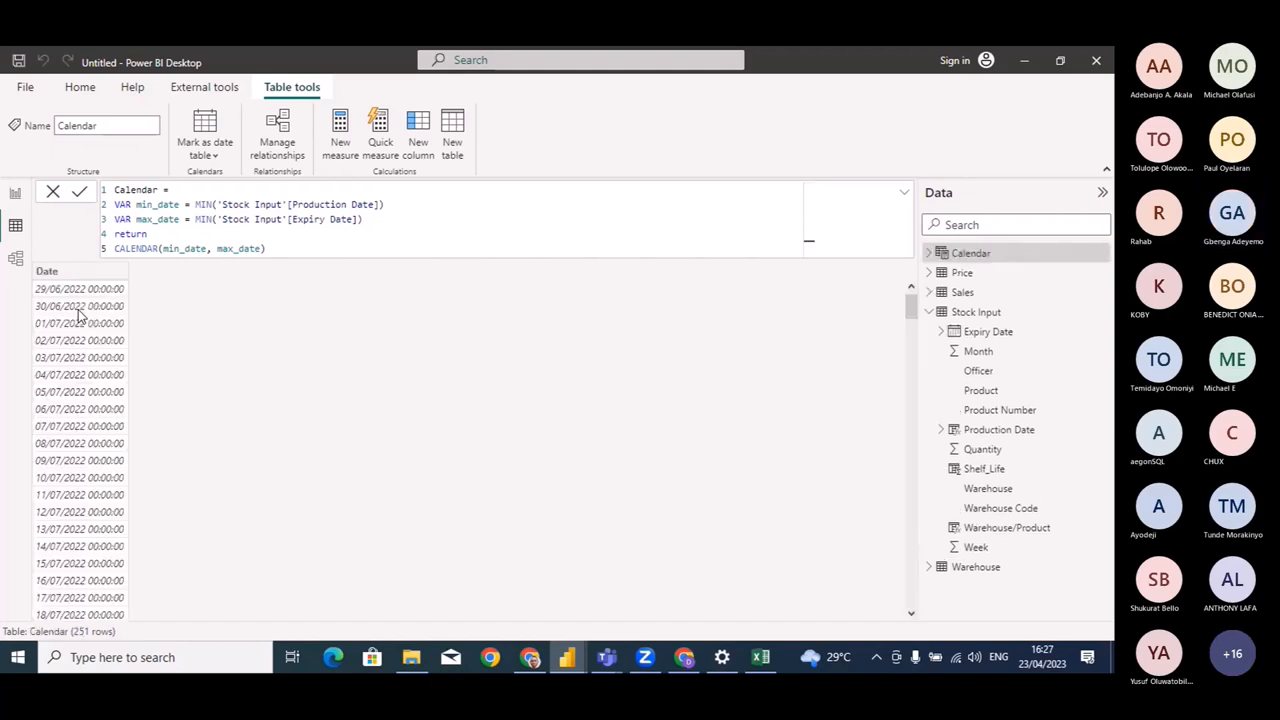
Format the Calendar table's Date column as 14/03/2001 (dd/mm/yyyy).
click(69, 275)
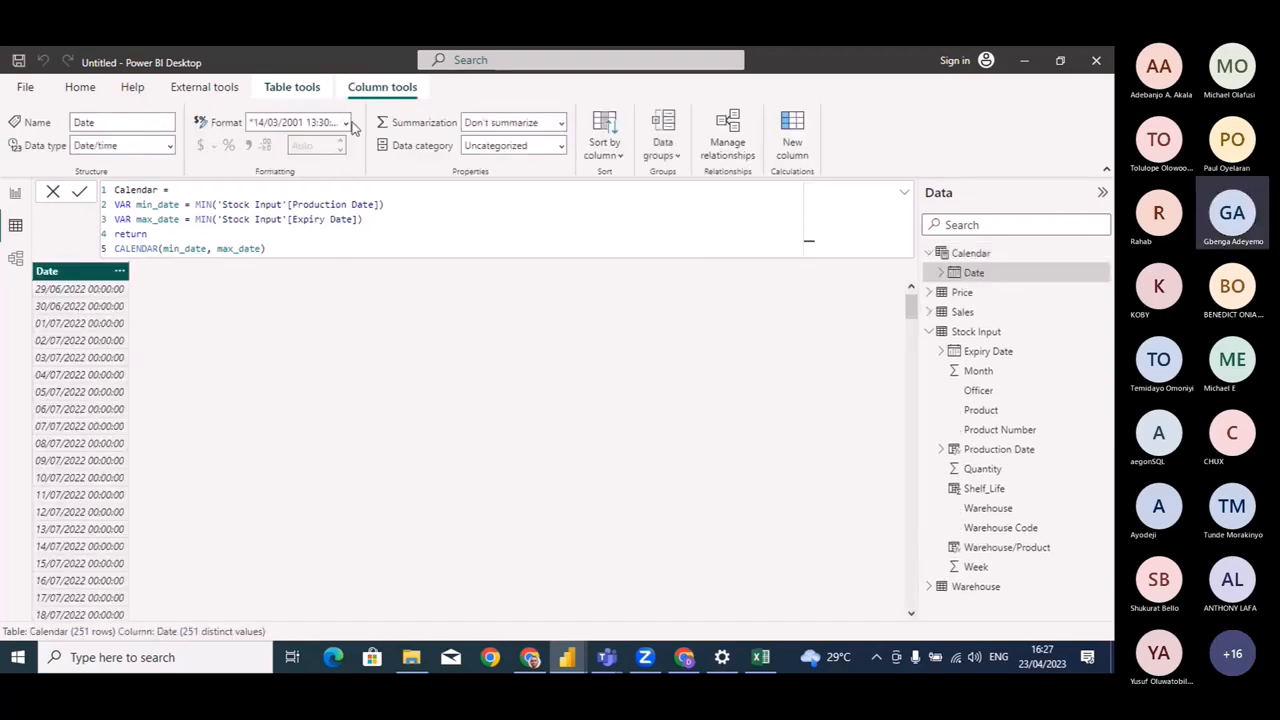
click(344, 124)
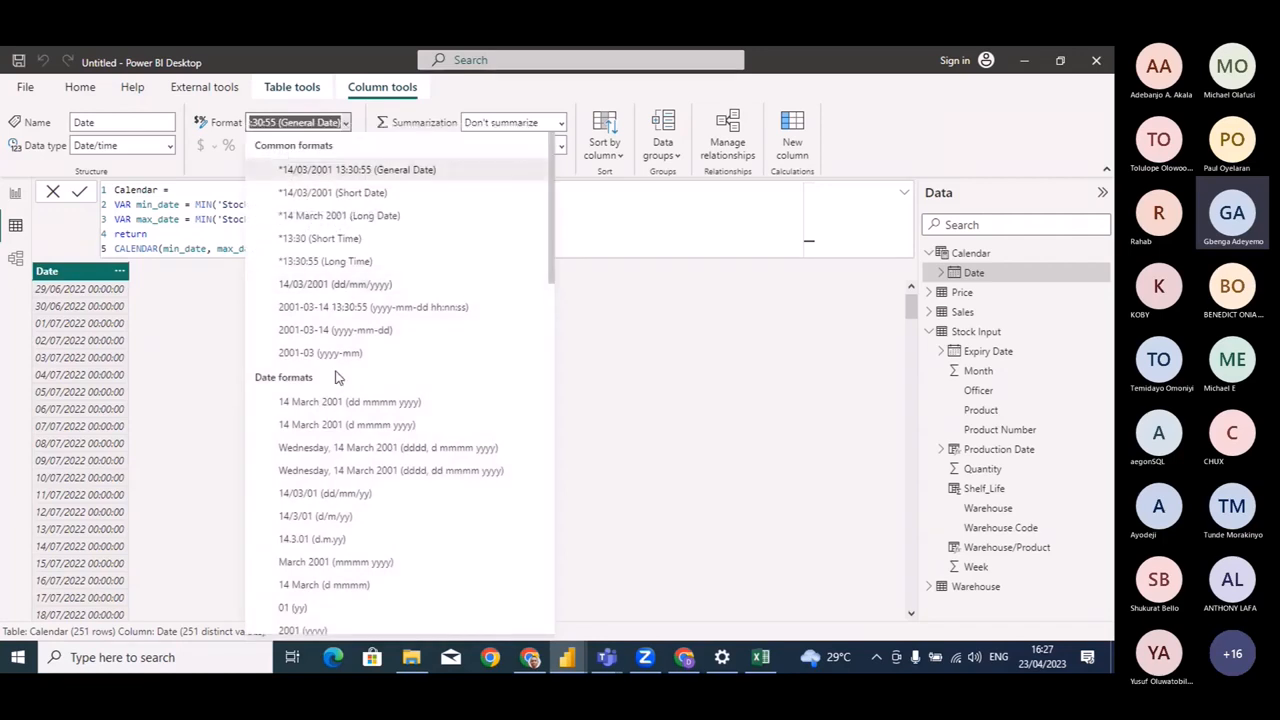
click(360, 281)
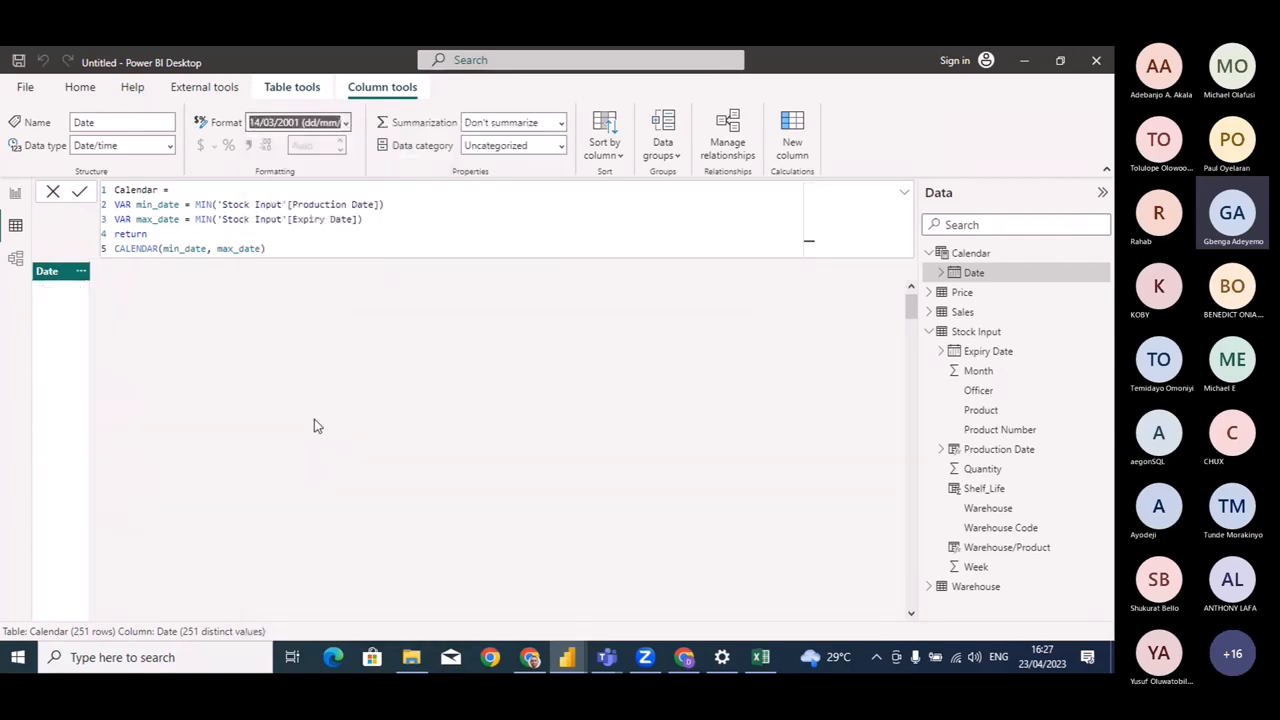
In the model view, move the Calendar table between the Sales and Warehouse tables.
click(15, 193)
click(15, 258)
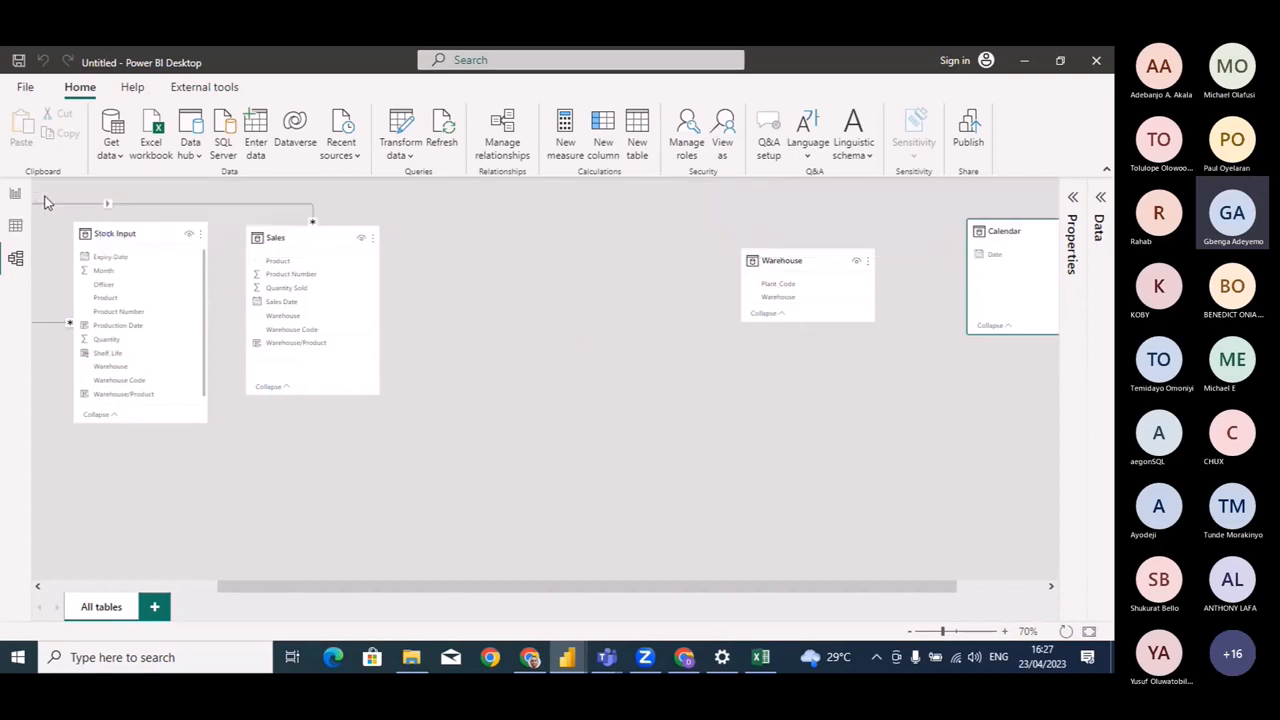
drag(1016, 232, 660, 232)
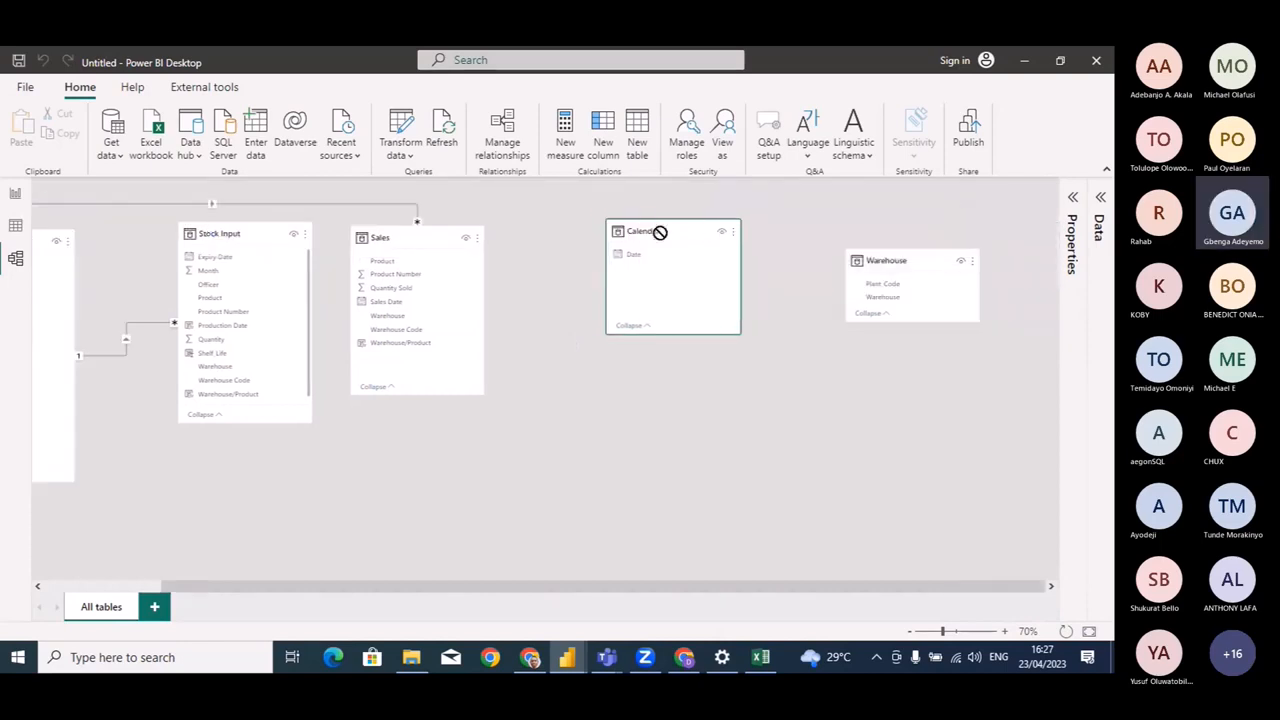
drag(471, 590, 308, 586)
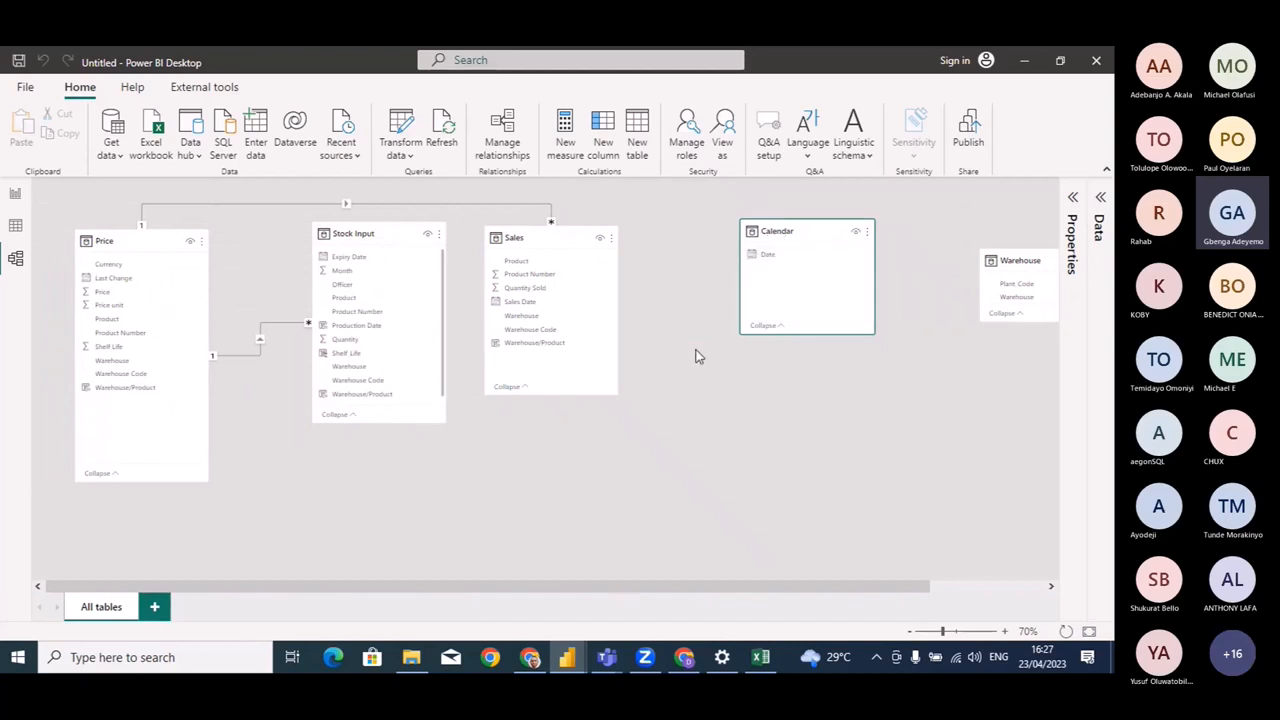
Create relationships from the Calendar table's Date field to Production Date and Expiry Date in Stock Input.
click(785, 256)
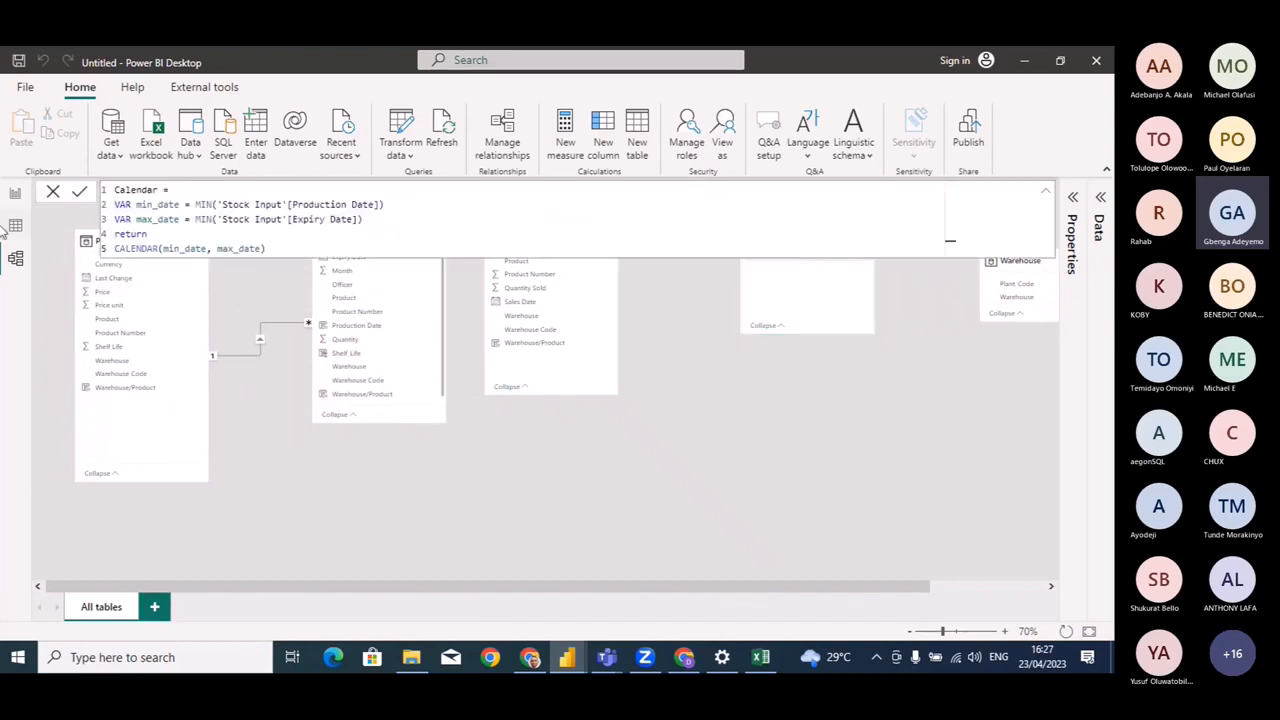
click(48, 194)
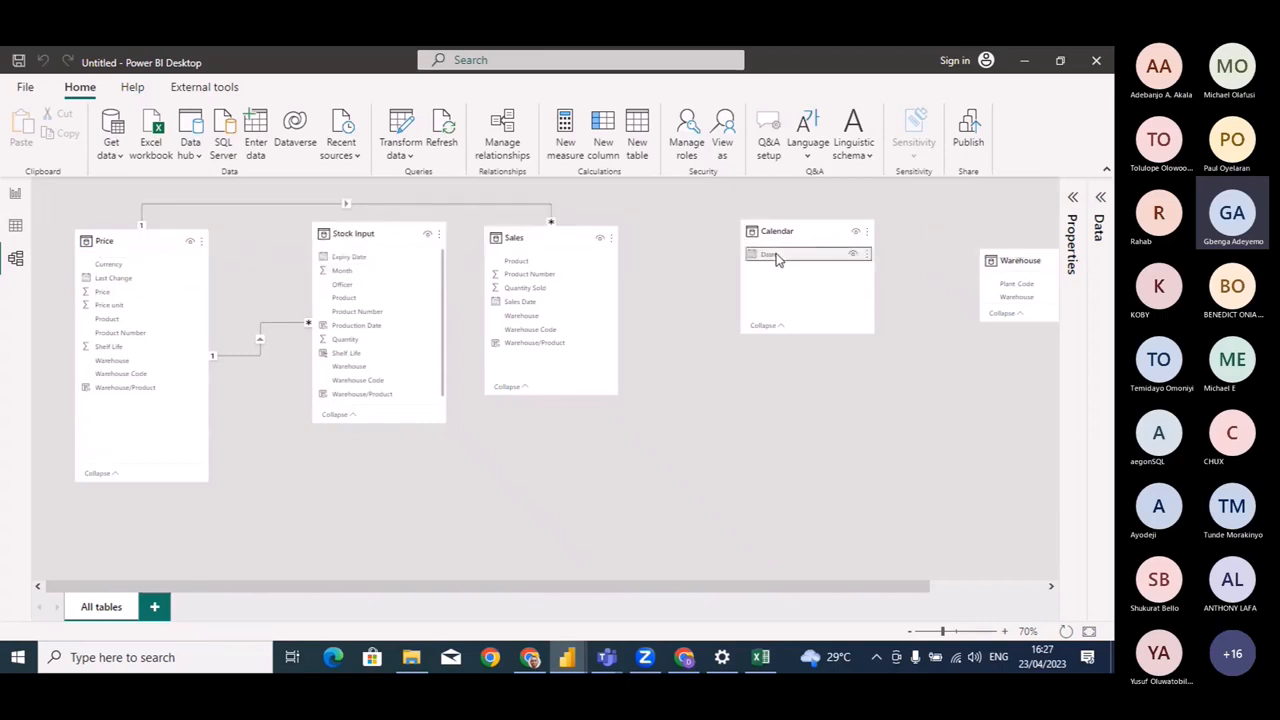
drag(778, 259, 378, 322)
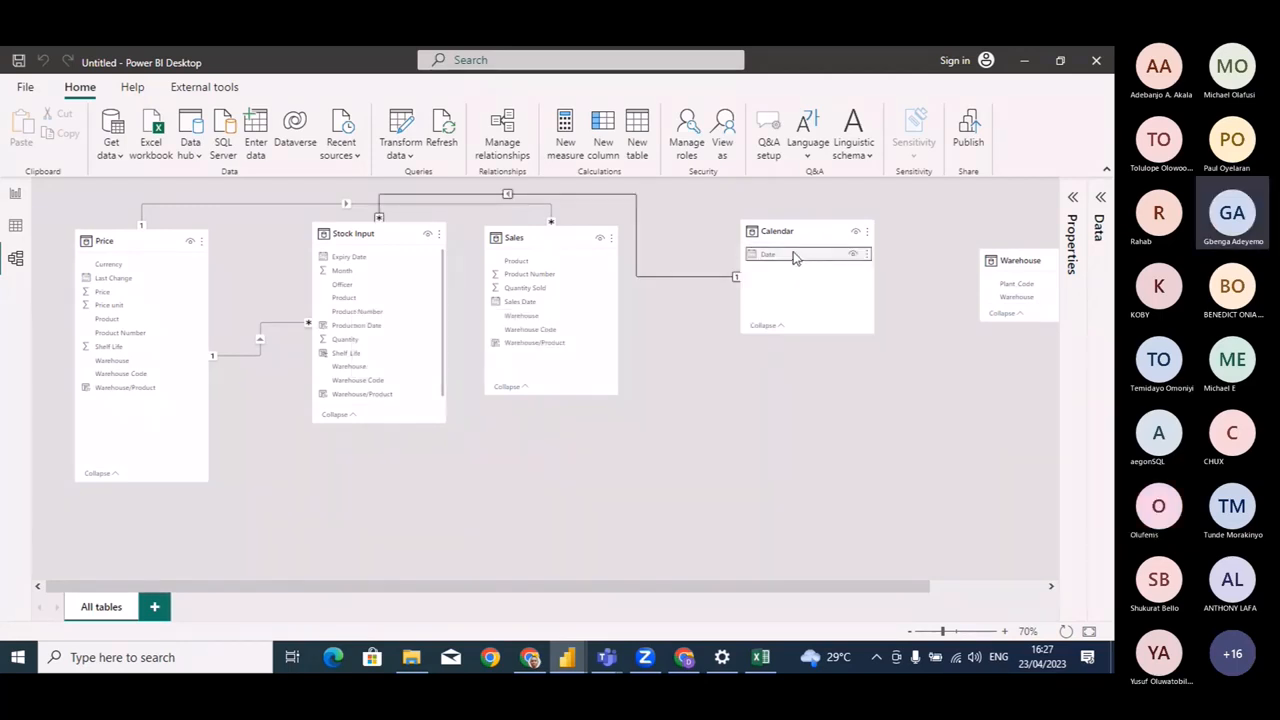
drag(795, 257, 377, 253)
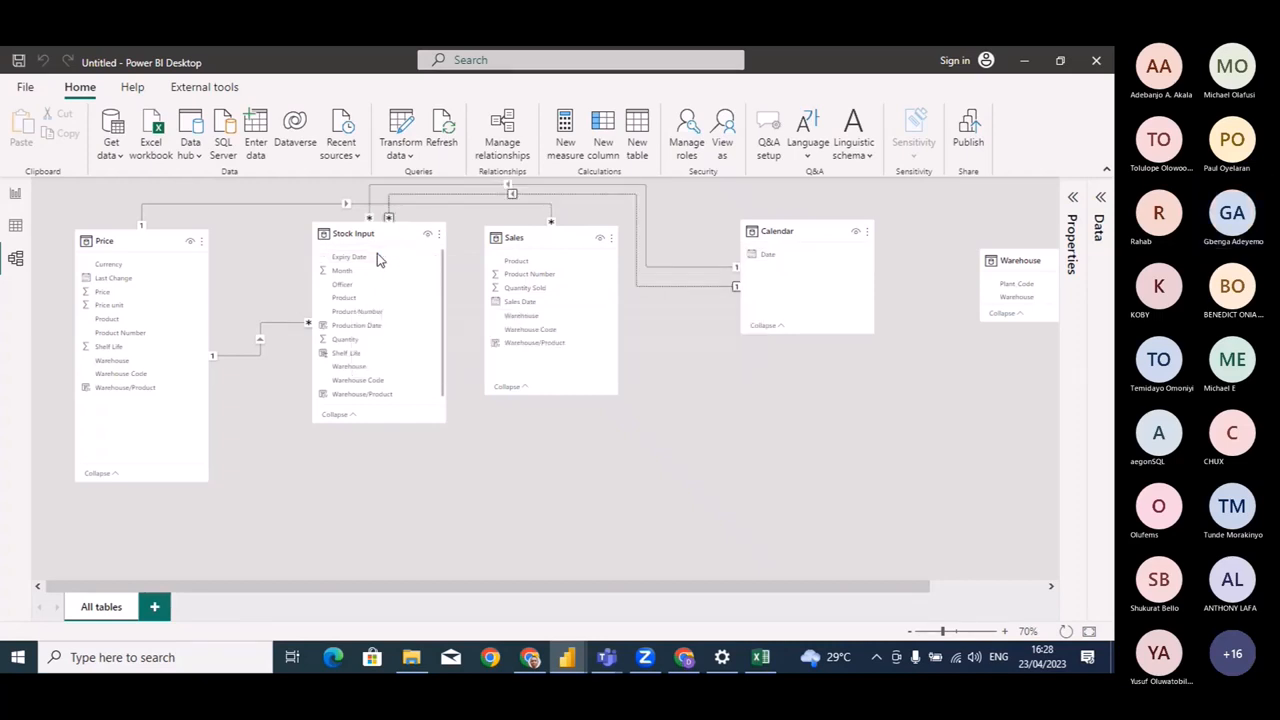
Add Production Date and Expiry Date from Stock Input as columns of the table visual on the report page.
click(15, 195)
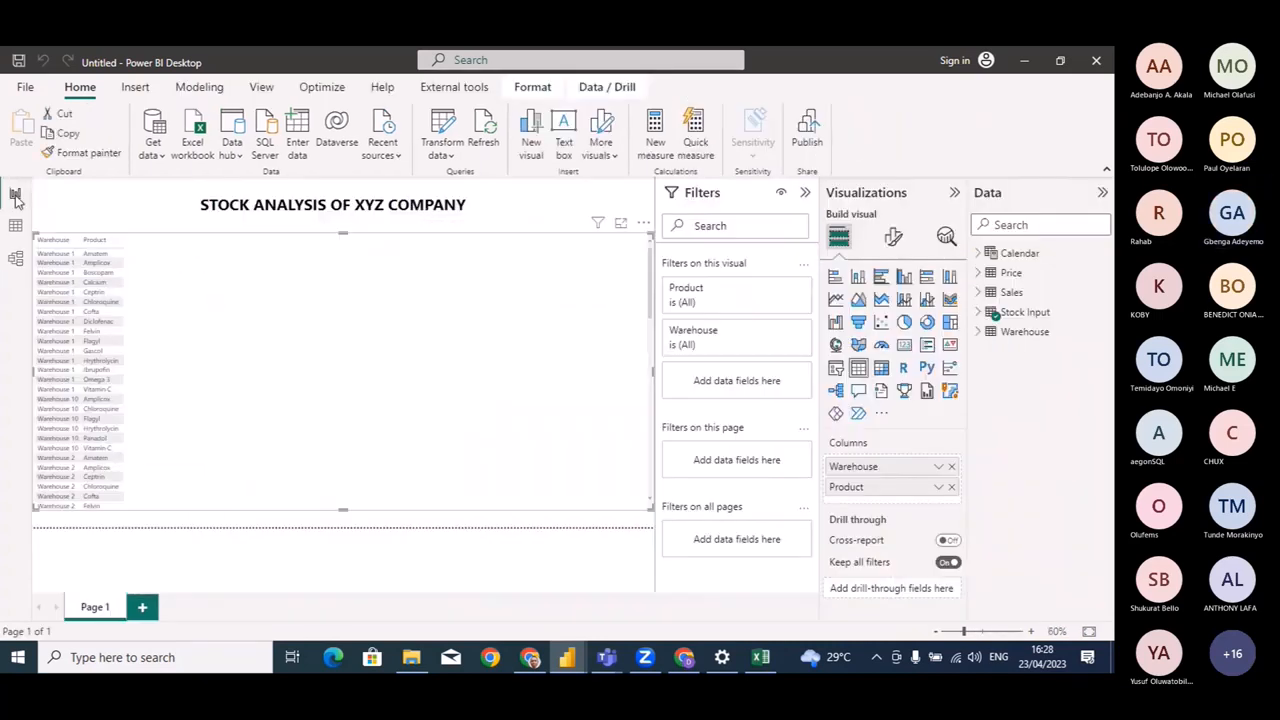
click(988, 312)
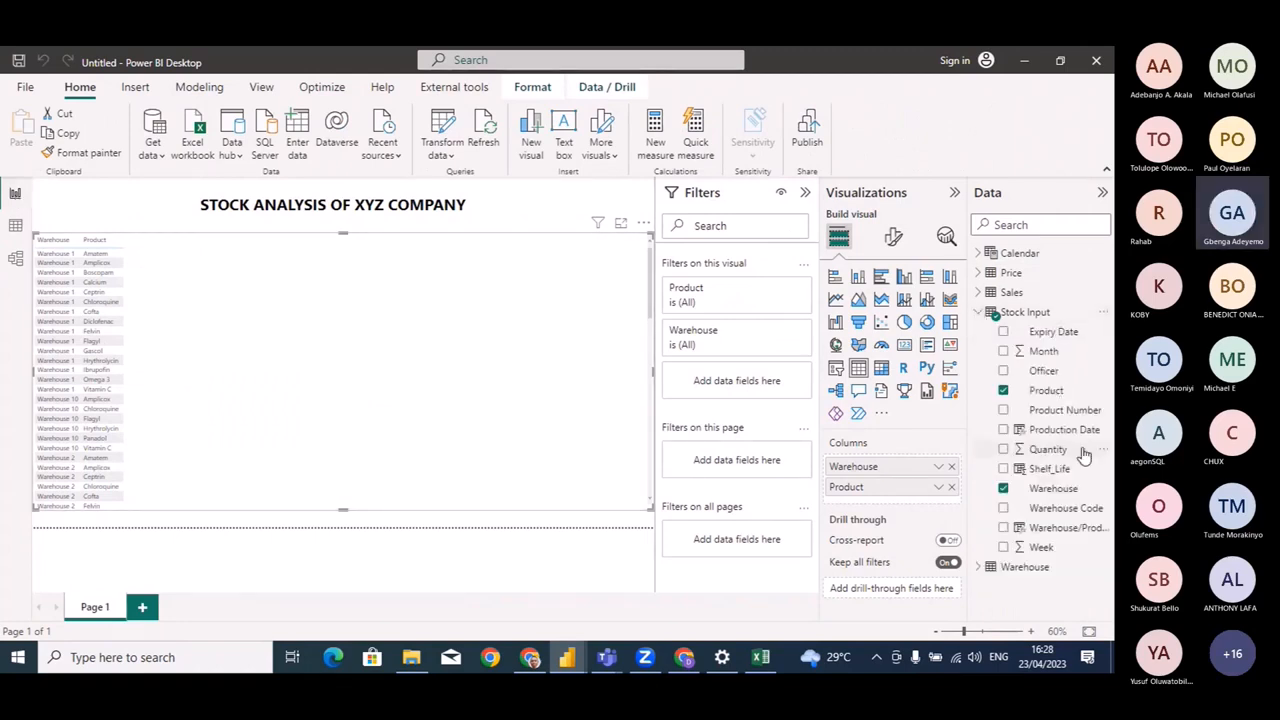
drag(1084, 433, 223, 291)
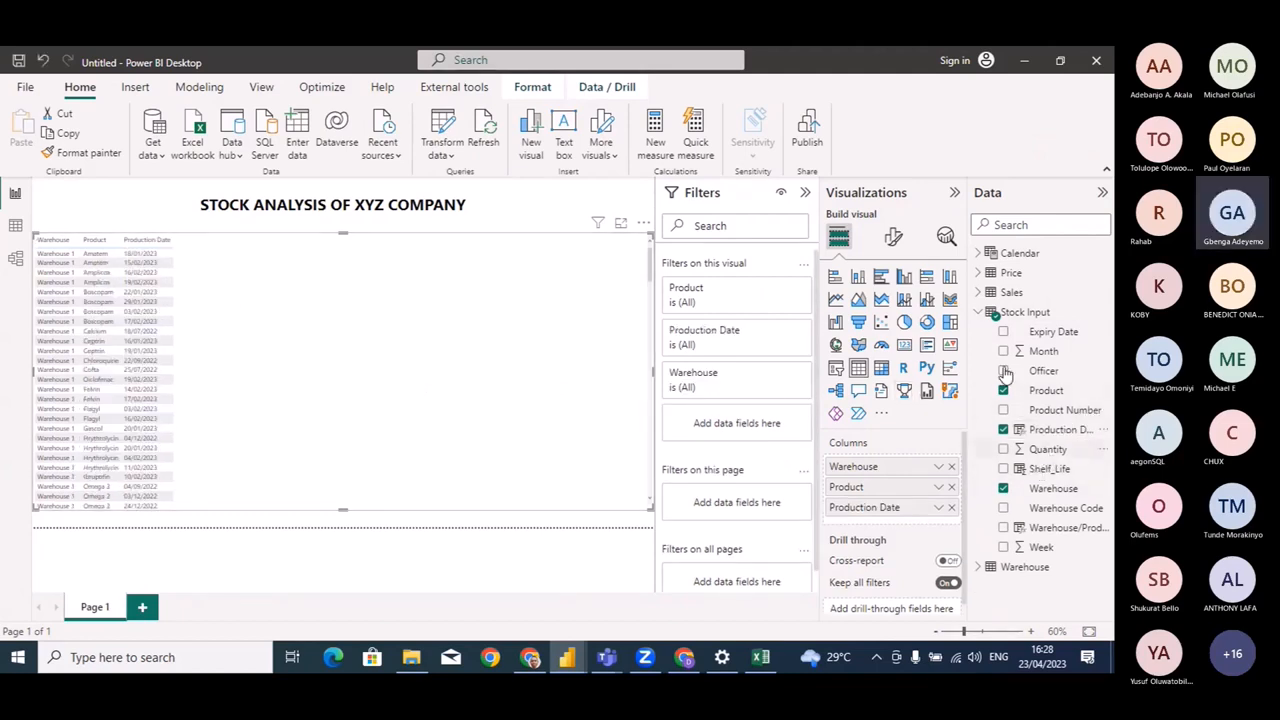
drag(1053, 331, 260, 294)
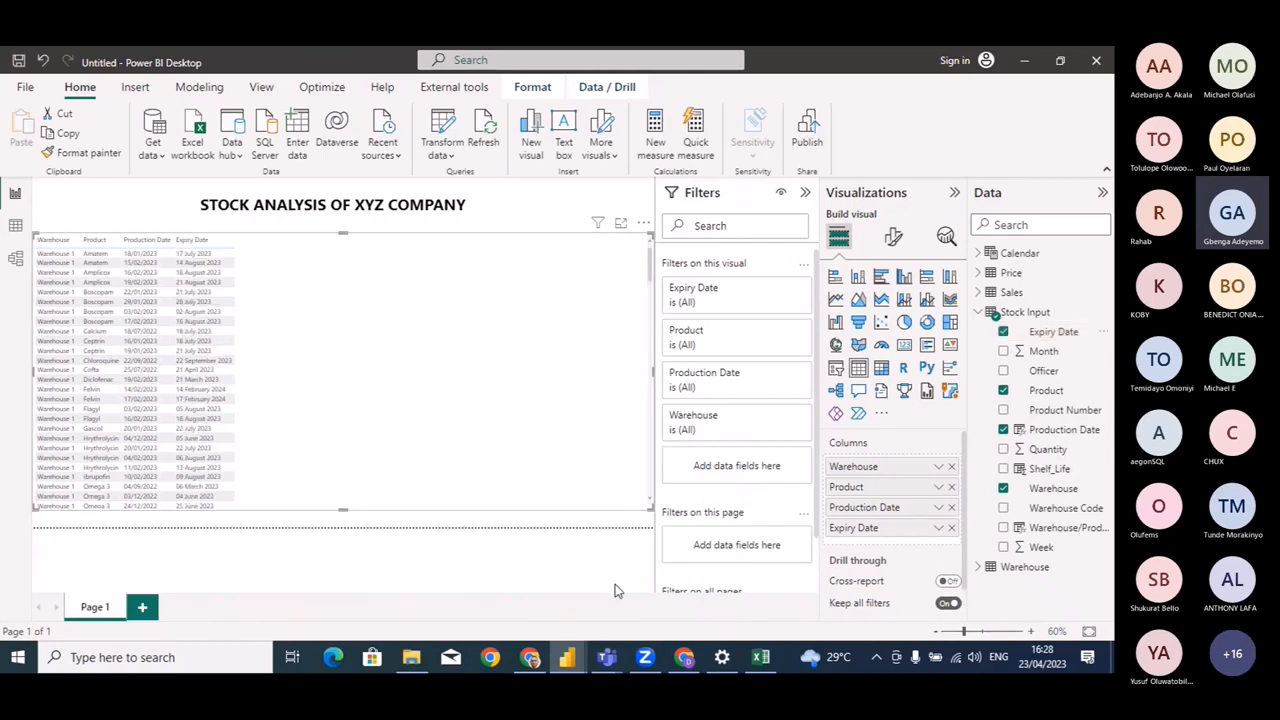
Consult the finished Stock Analysis report, and add Shelf_Life from Stock Input to the untitled report's table visual without summarization.
click(570, 660)
click(480, 585)
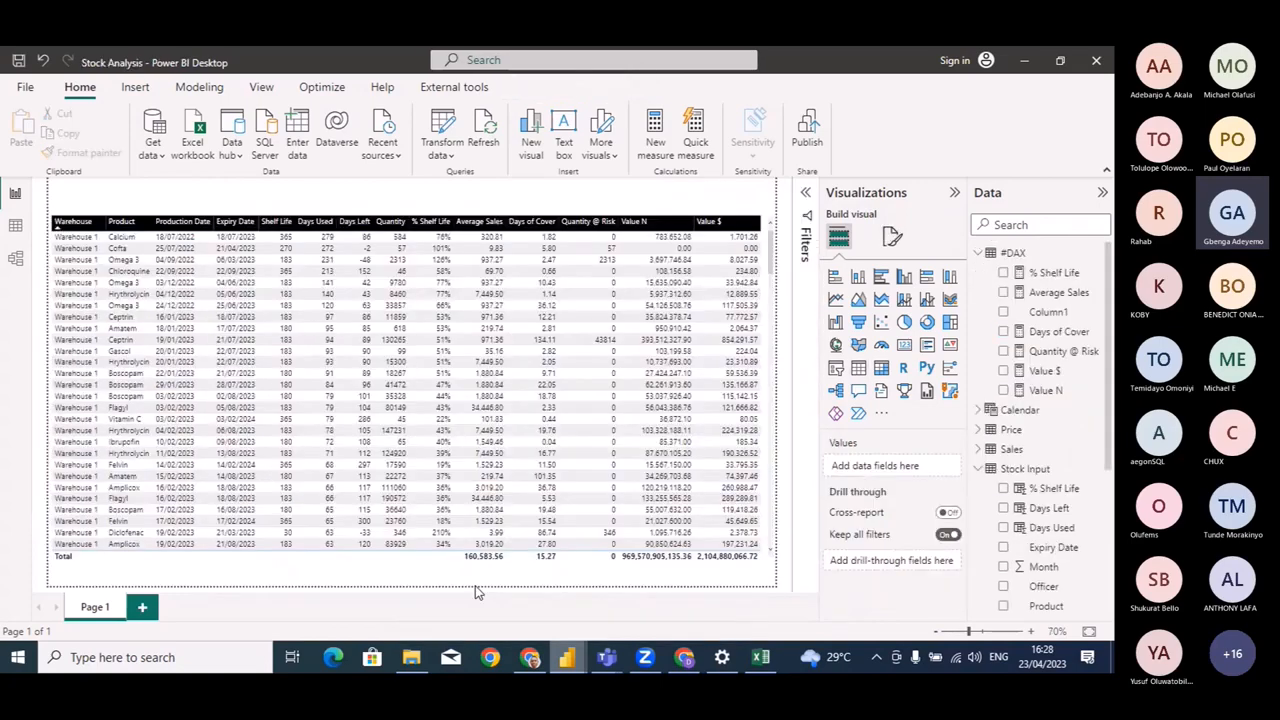
click(565, 657)
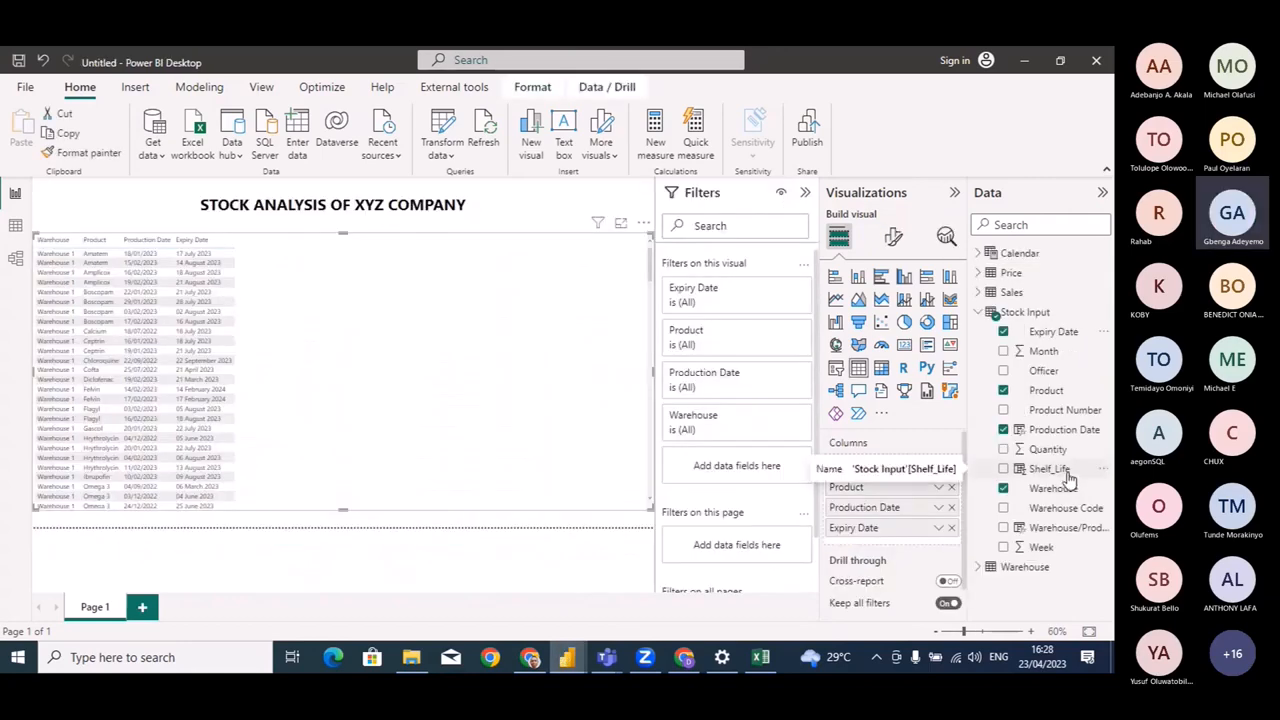
drag(1066, 480, 304, 316)
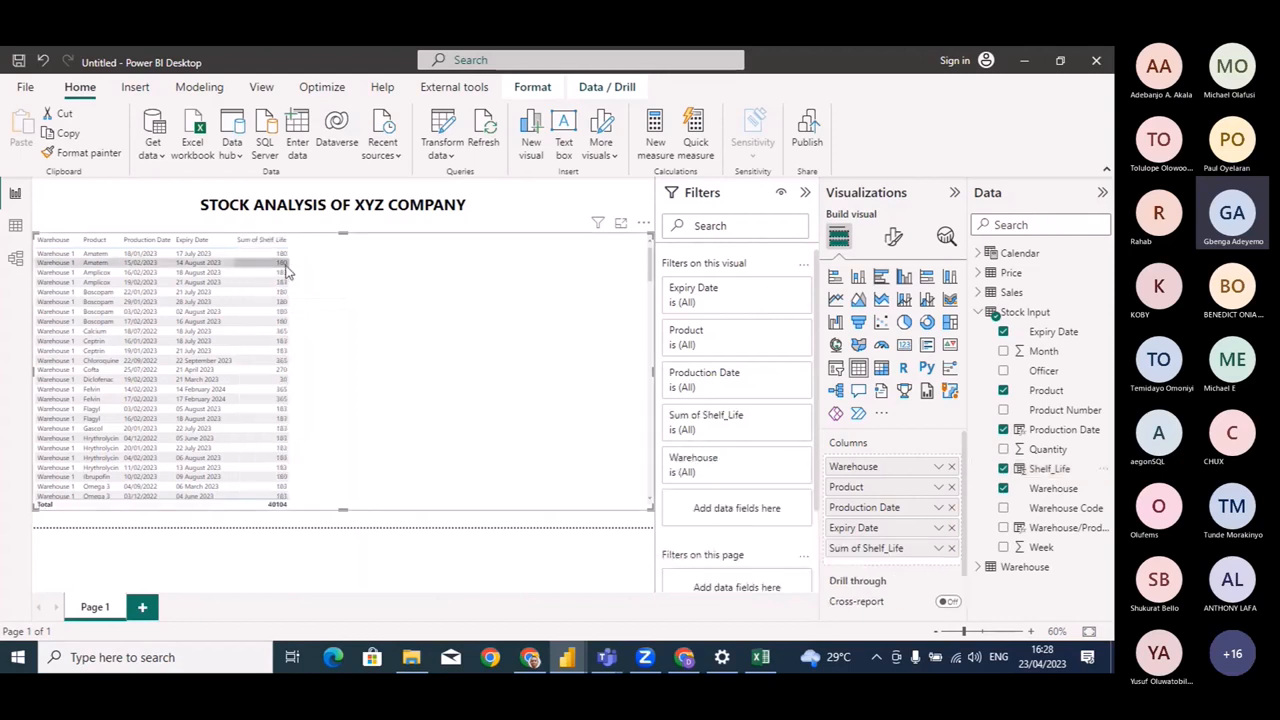
click(937, 549)
click(1000, 328)
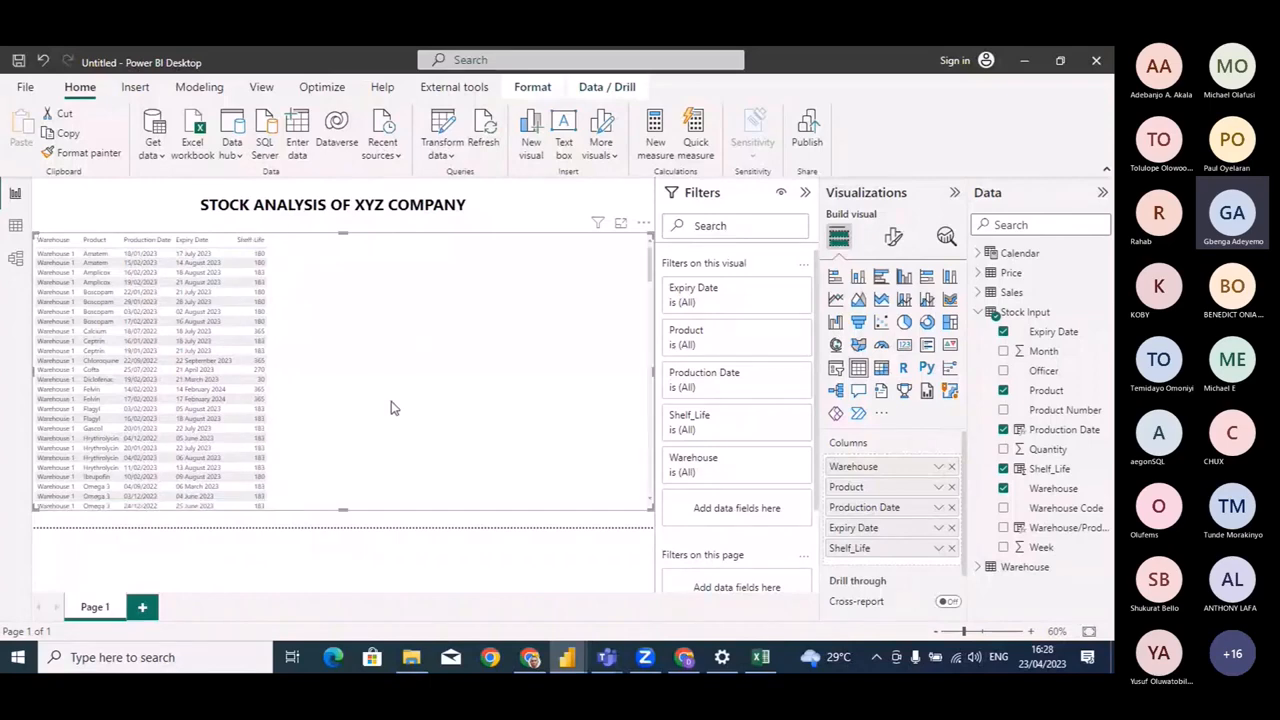
Examine the columns after Shelf Life in the finished Stock Analysis report, and return to the untitled report.
mouse_move(580, 670)
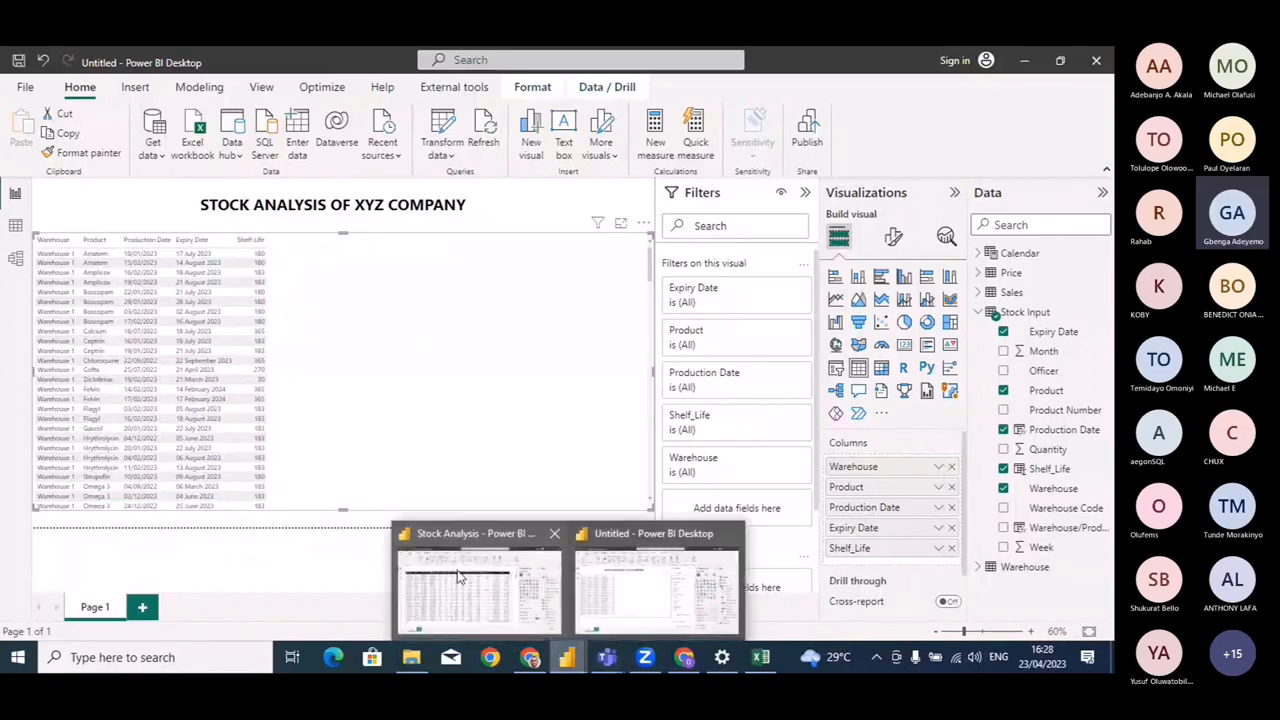
click(450, 570)
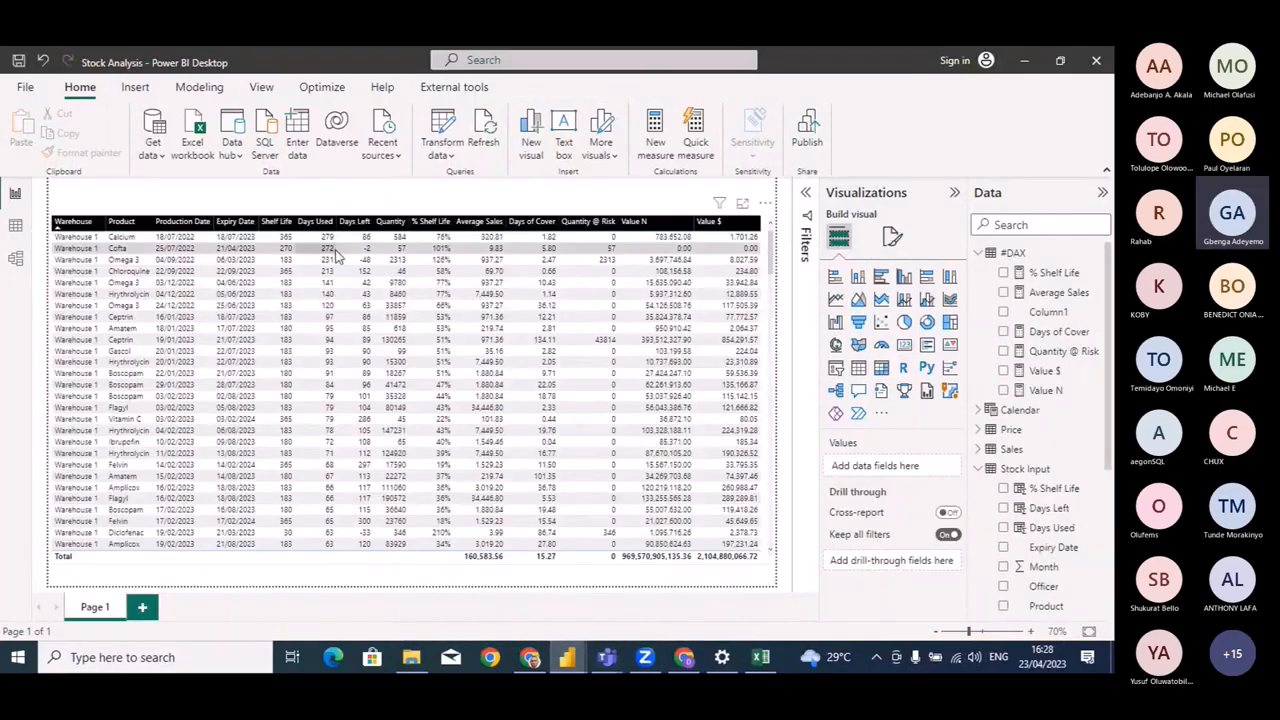
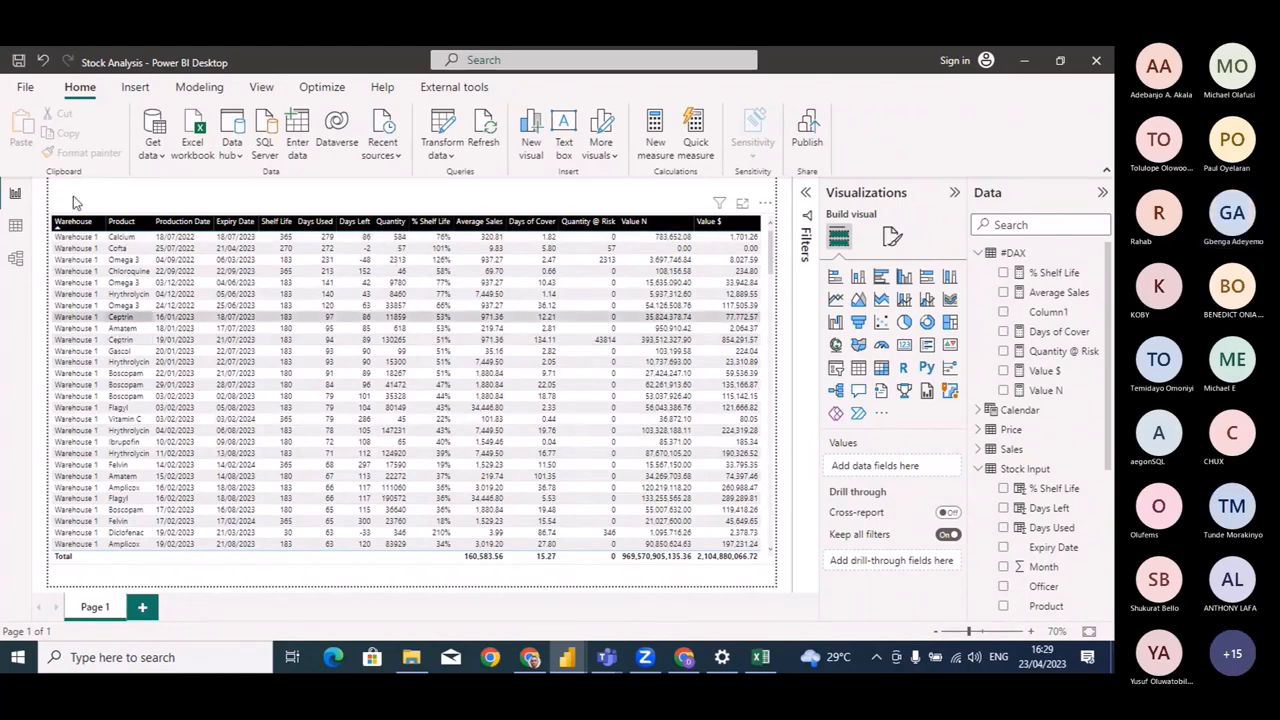
click(15, 226)
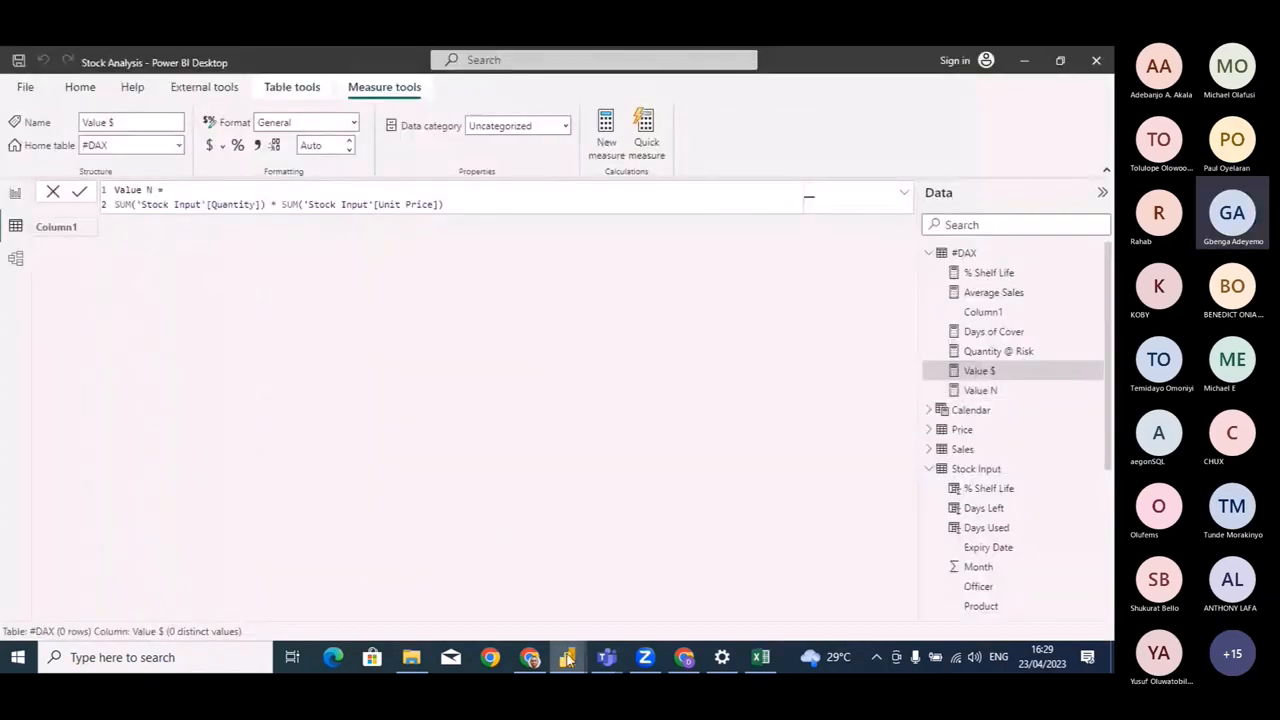
mouse_move(566, 652)
click(694, 597)
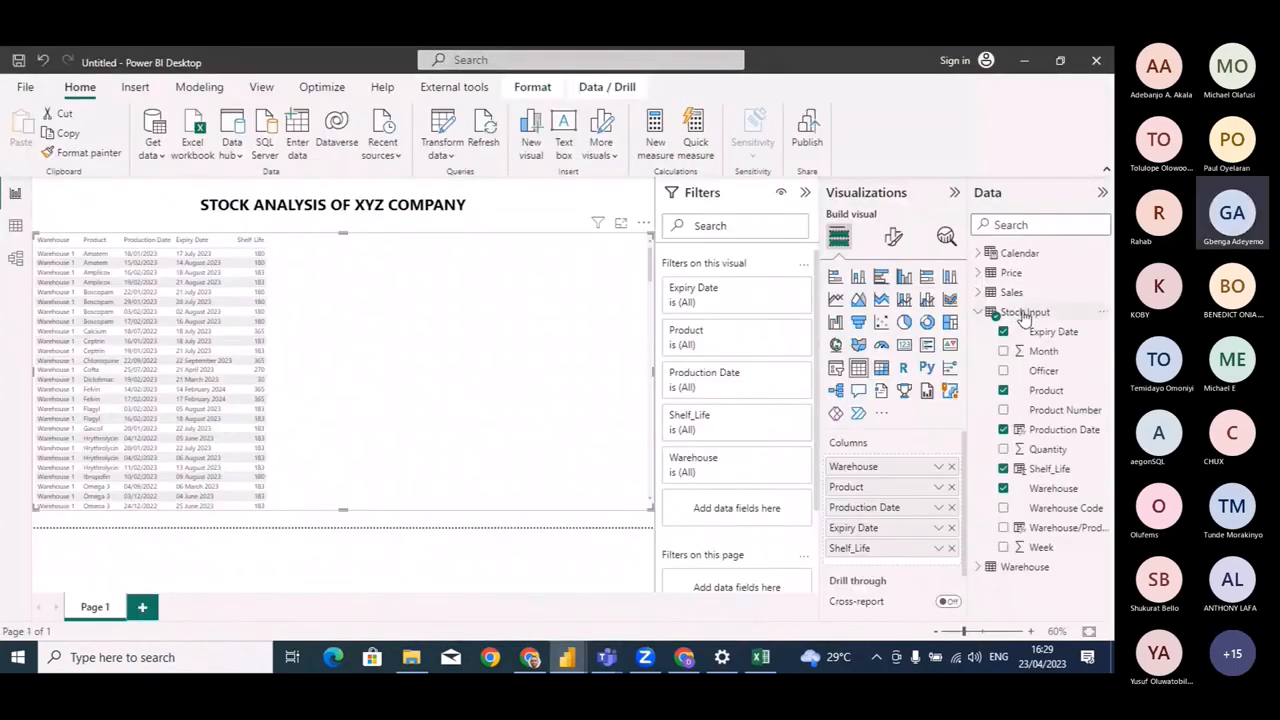
Create a new calculated column in the Stock Input table and start its formula with the name Days Used.
click(1022, 312)
click(16, 232)
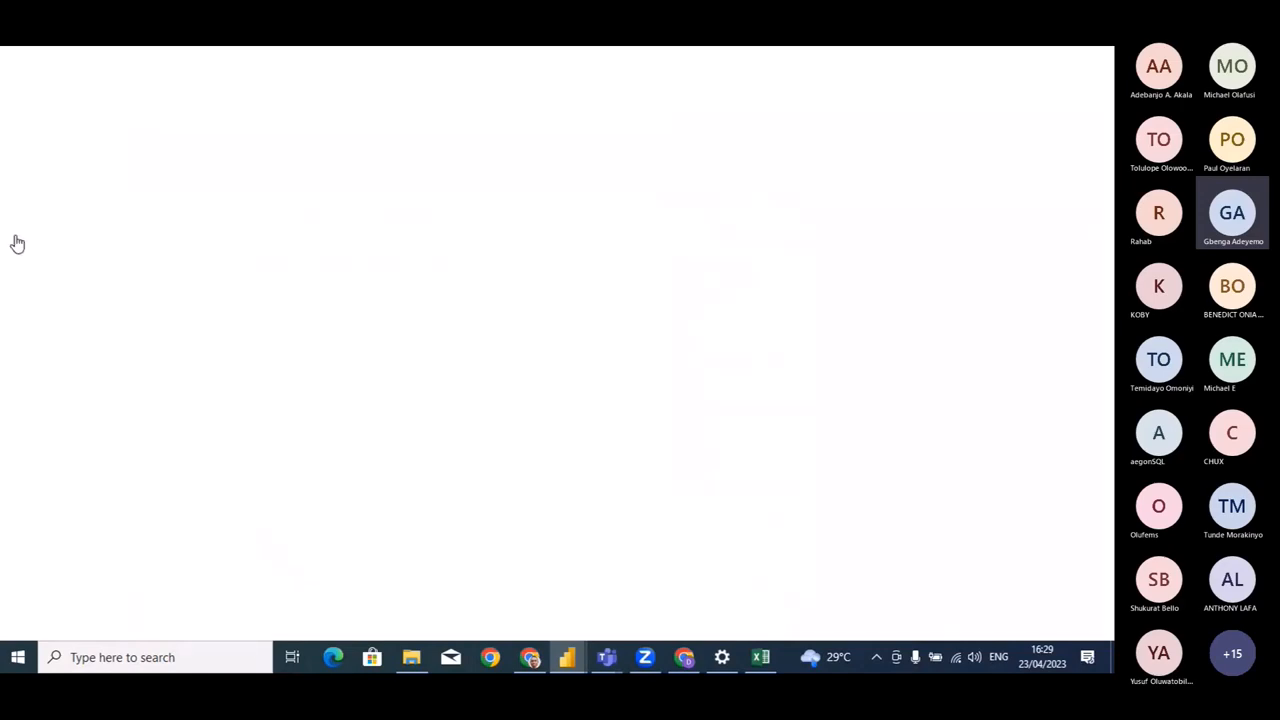
click(968, 333)
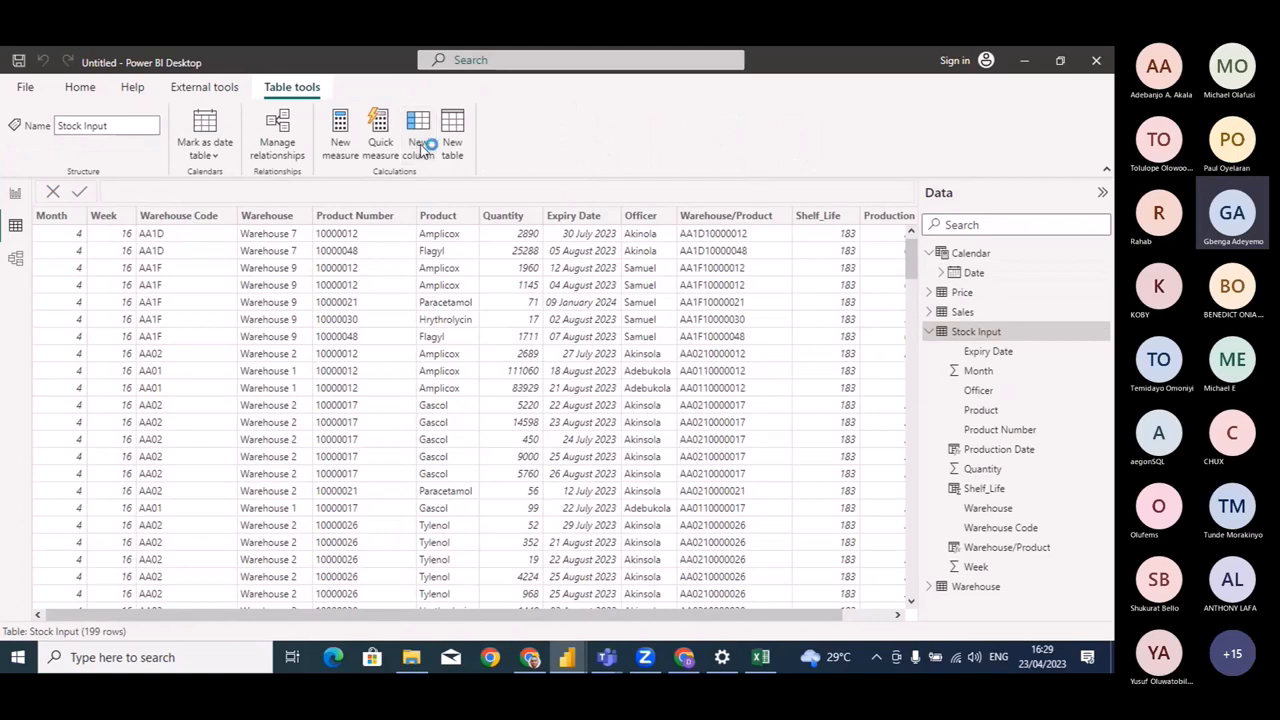
click(420, 148)
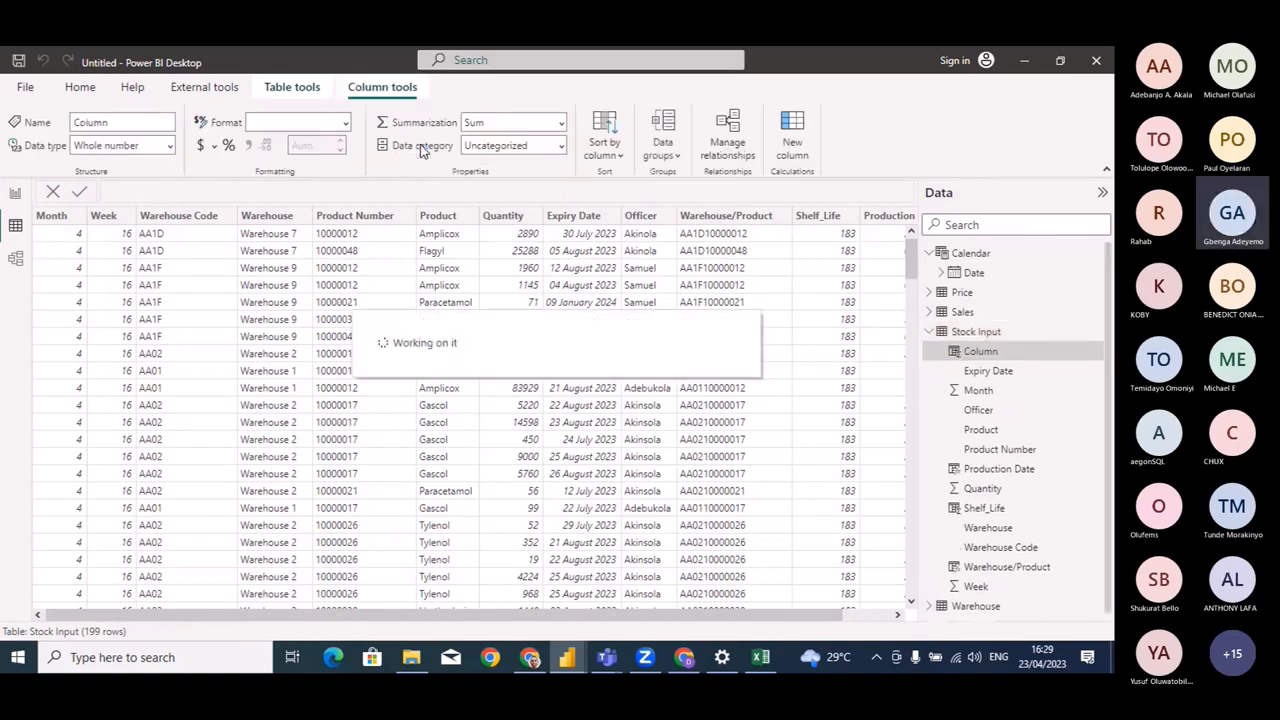
text(Days Used )
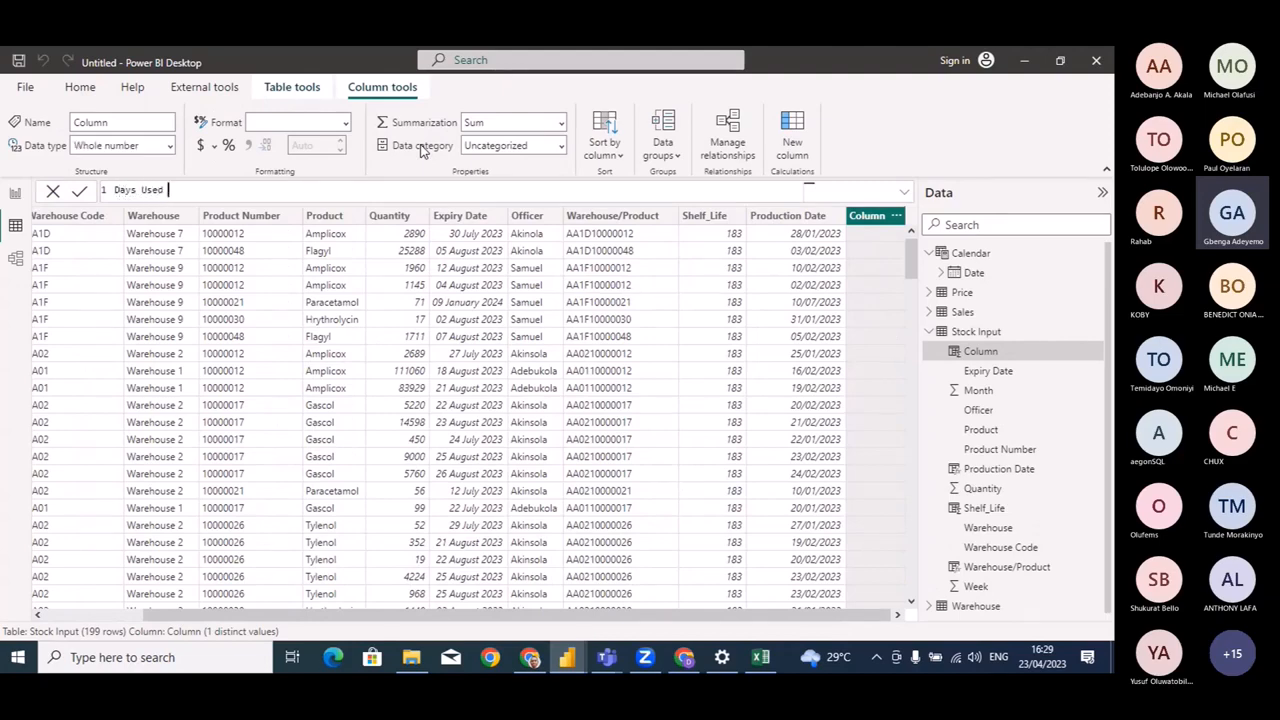
Write the Days Used formula as DATEDIFF(TODAY(), 'Stock Input'[Production Date], DAY).
text(= DATED)
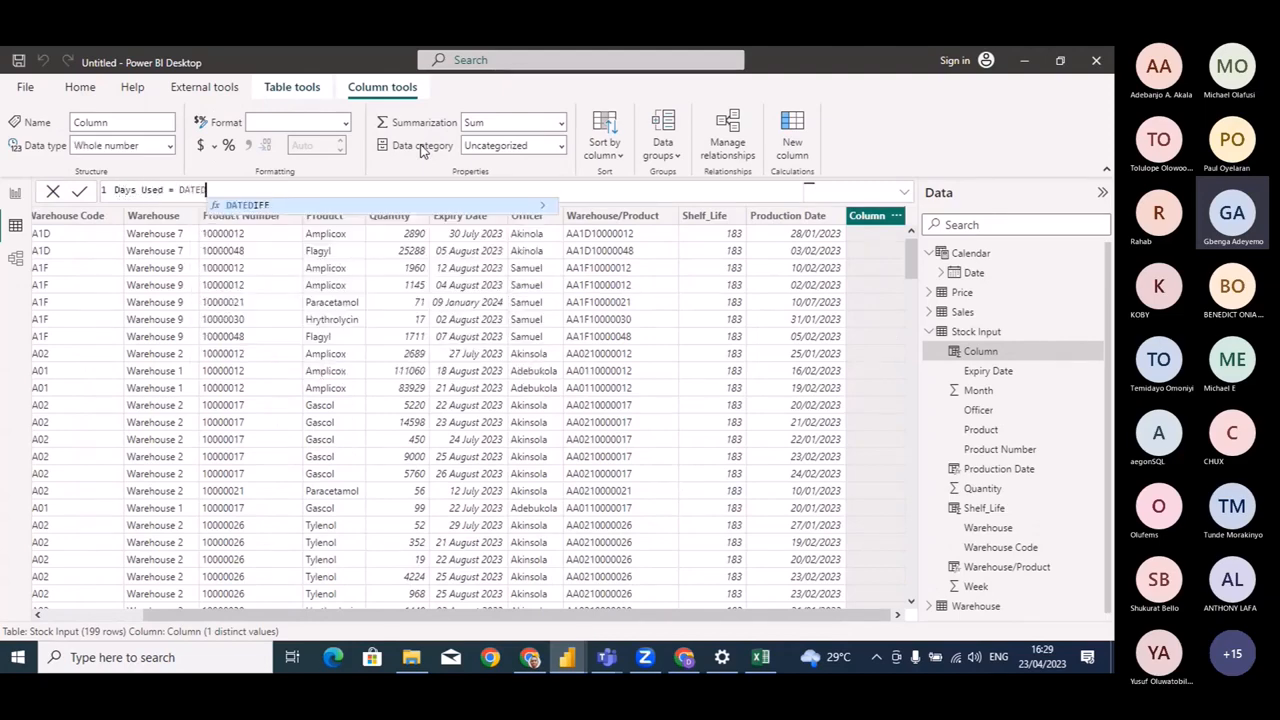
text(IFF()
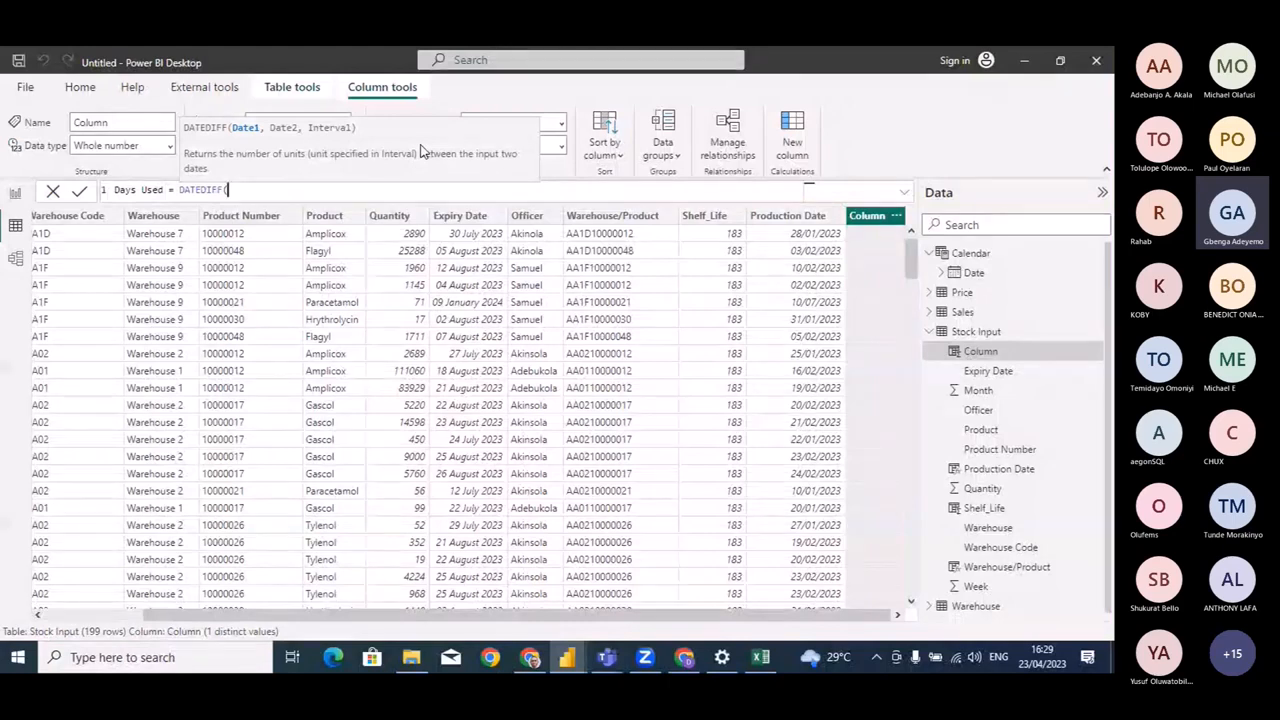
text(TODAY)
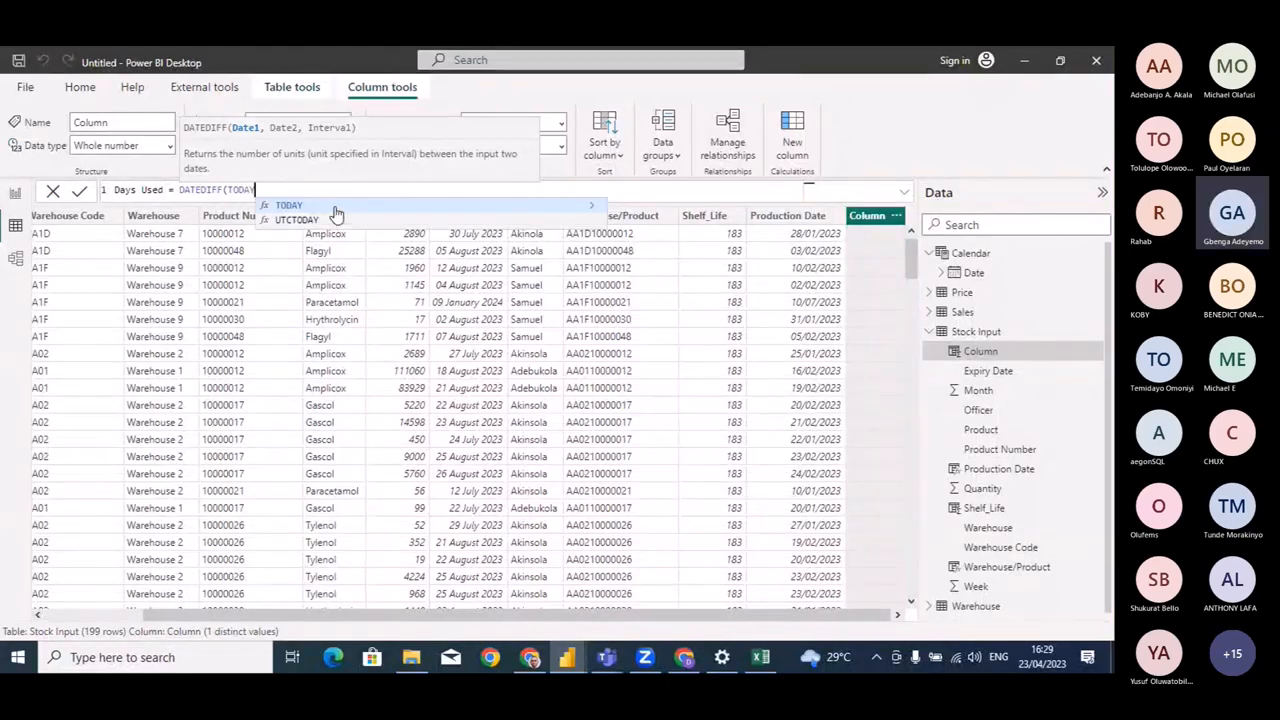
text((),)
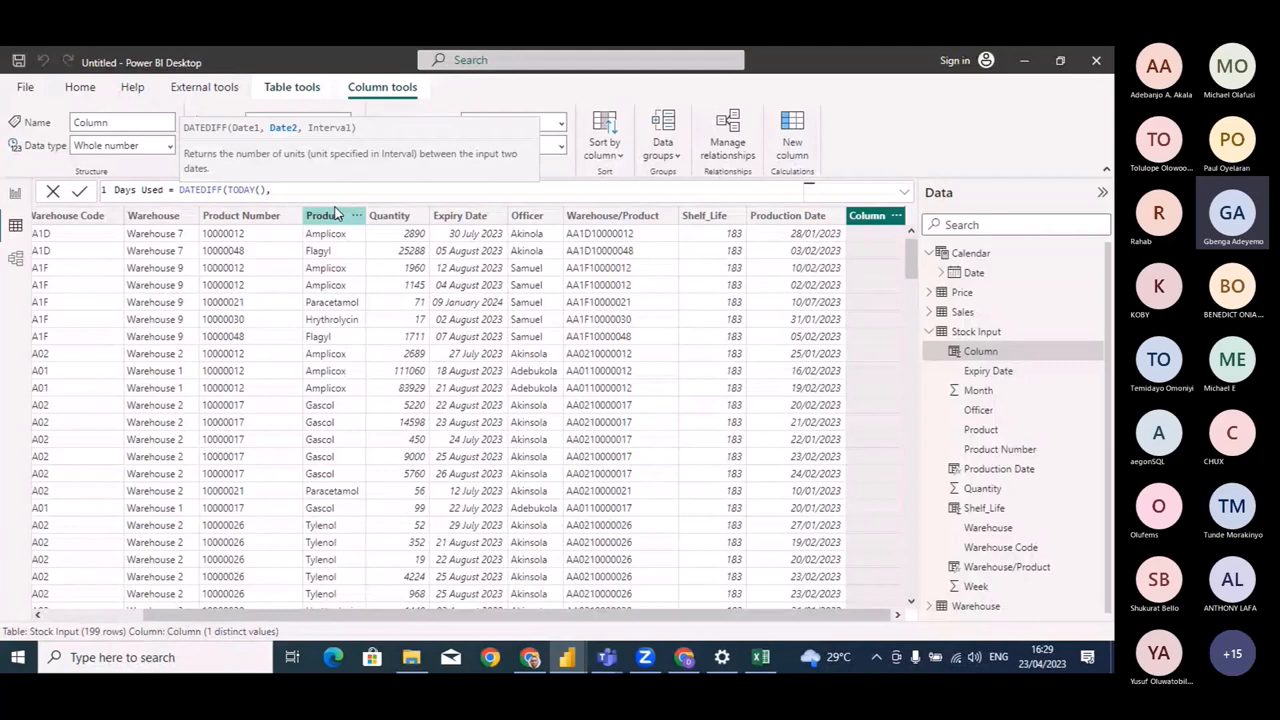
click(337, 213)
text(,)
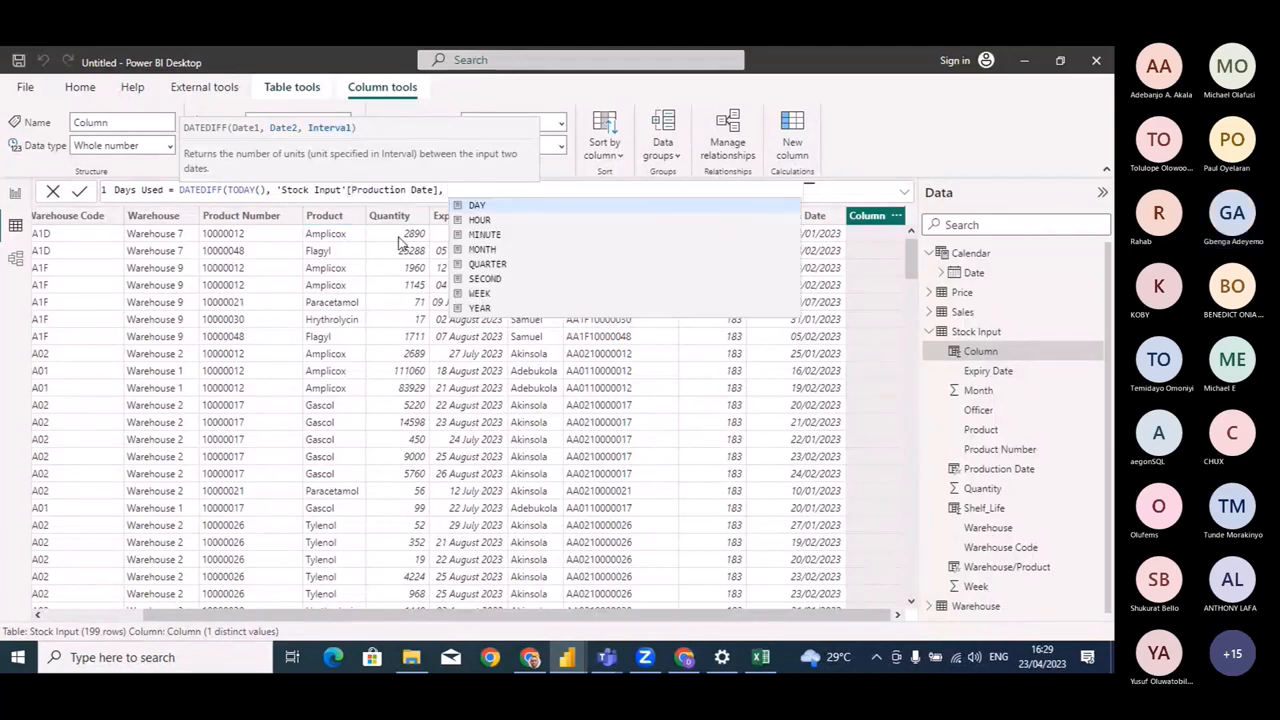
text( DAT)
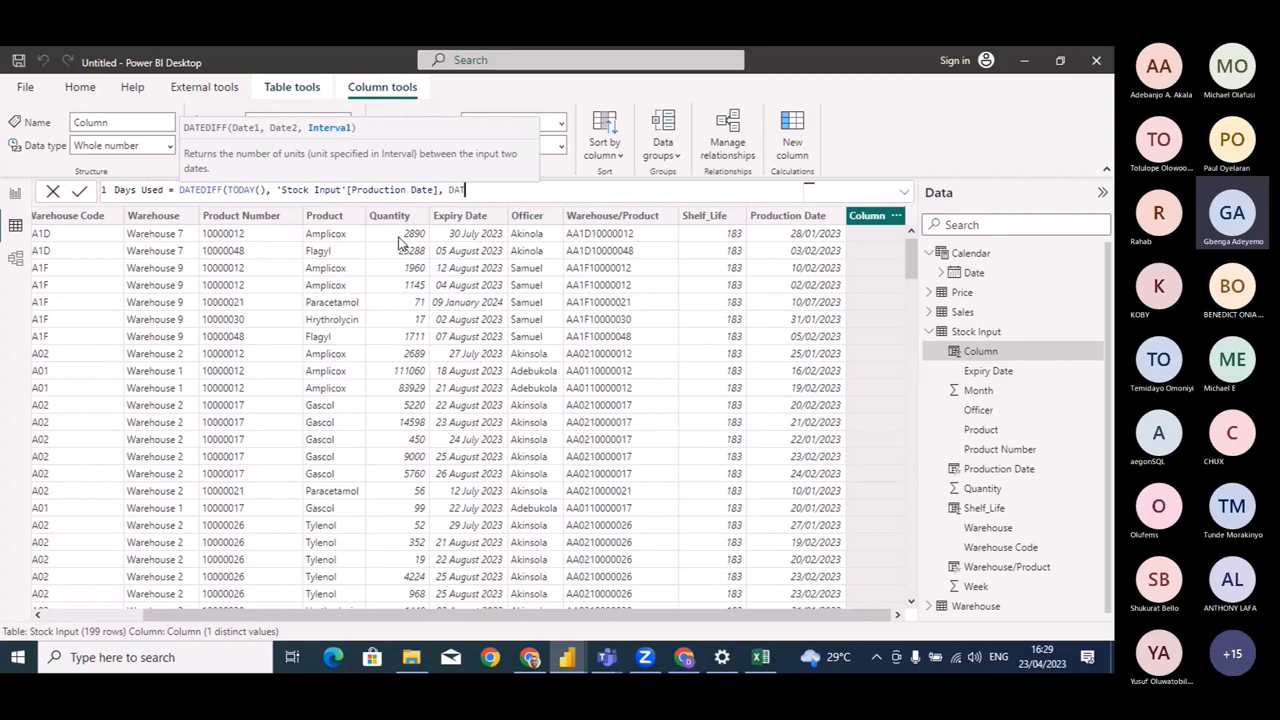
key(BackSpace)
text(Y)
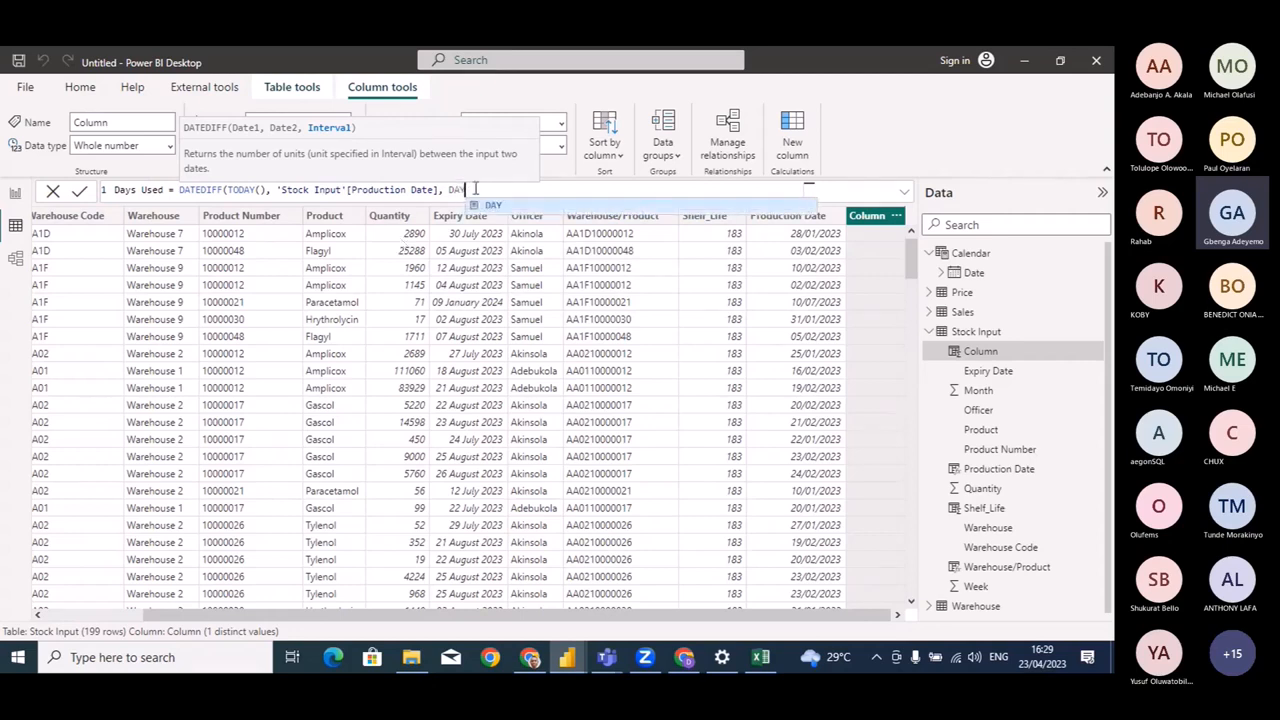
text())
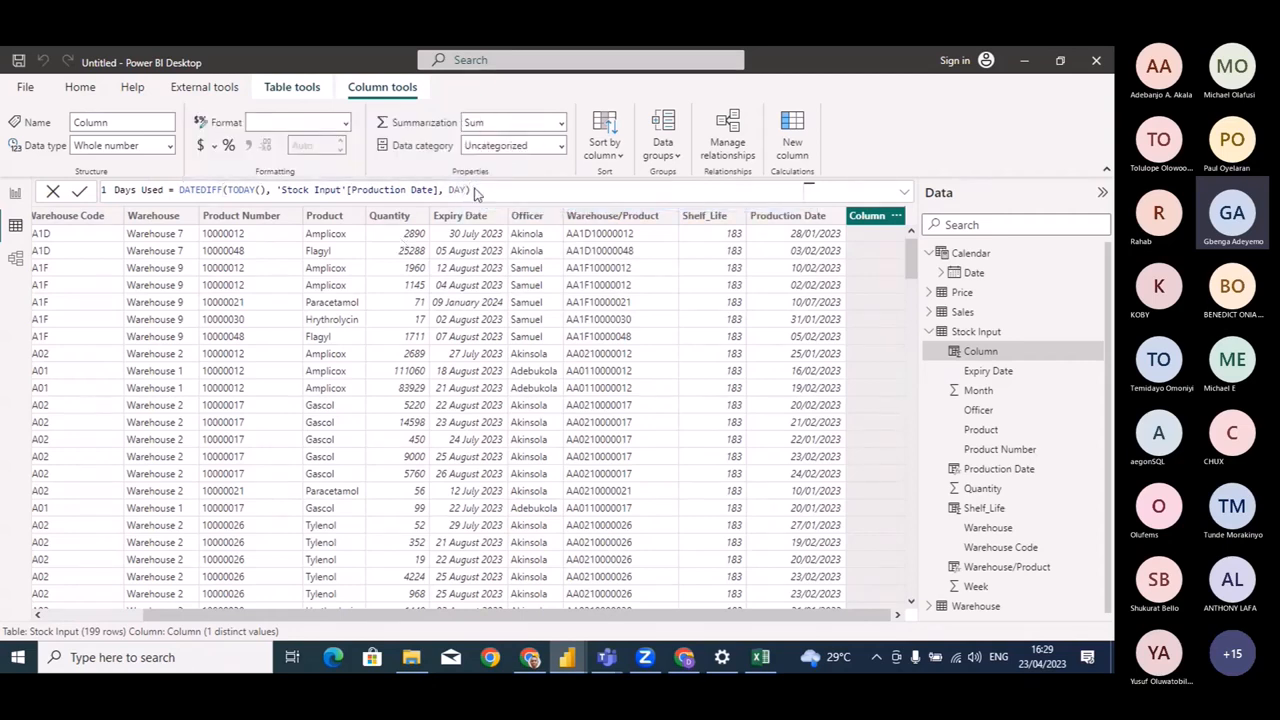
Commit the Days Used column, and replace TODAY() as the first DATEDIFF argument with 'Stock Input'[Production Date].
key(Return)
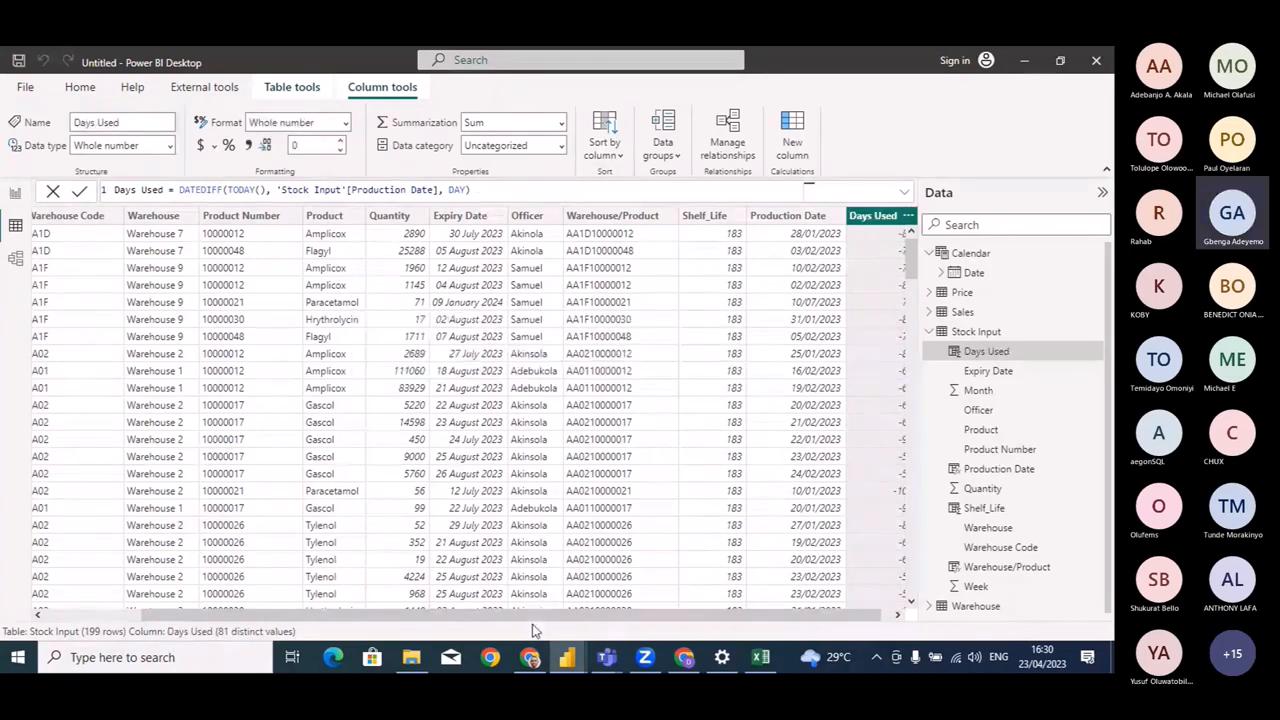
drag(505, 616, 545, 617)
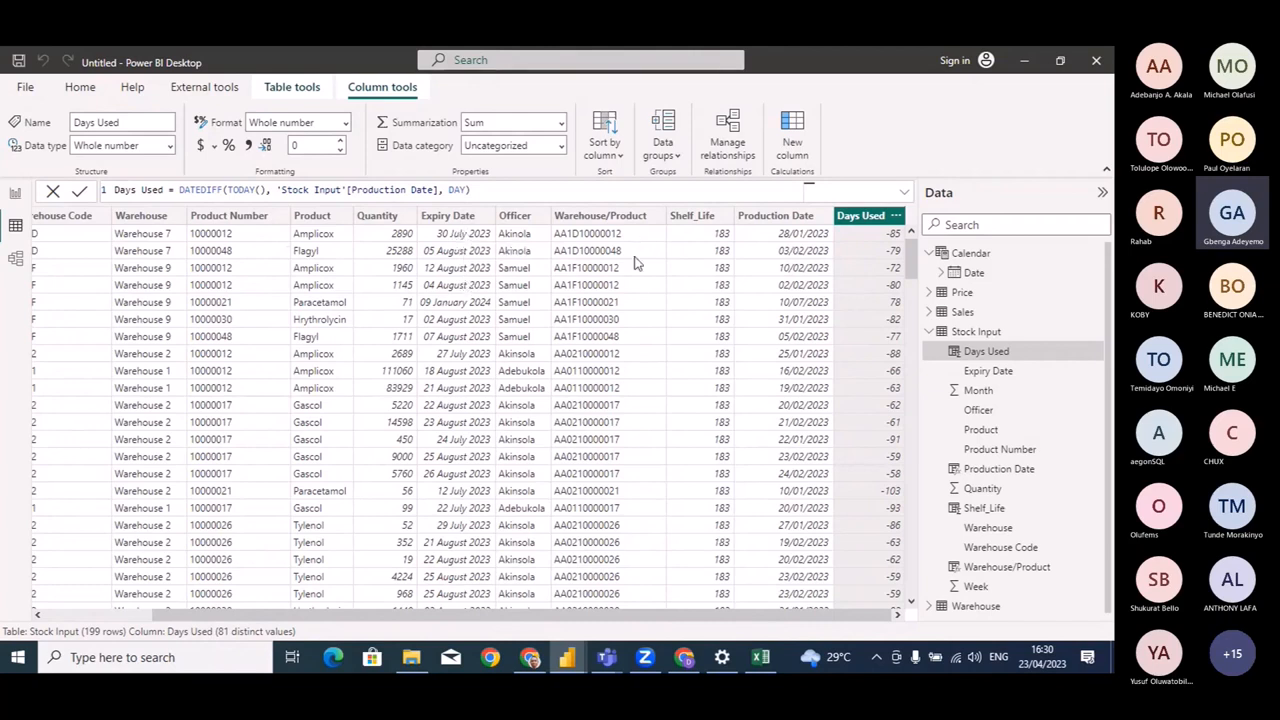
click(267, 191)
key(BackSpace)
key(BackSpace)
key(BackSpace)
key(BackSpace)
key(BackSpace)
key(BackSpace)
key(BackSpace)
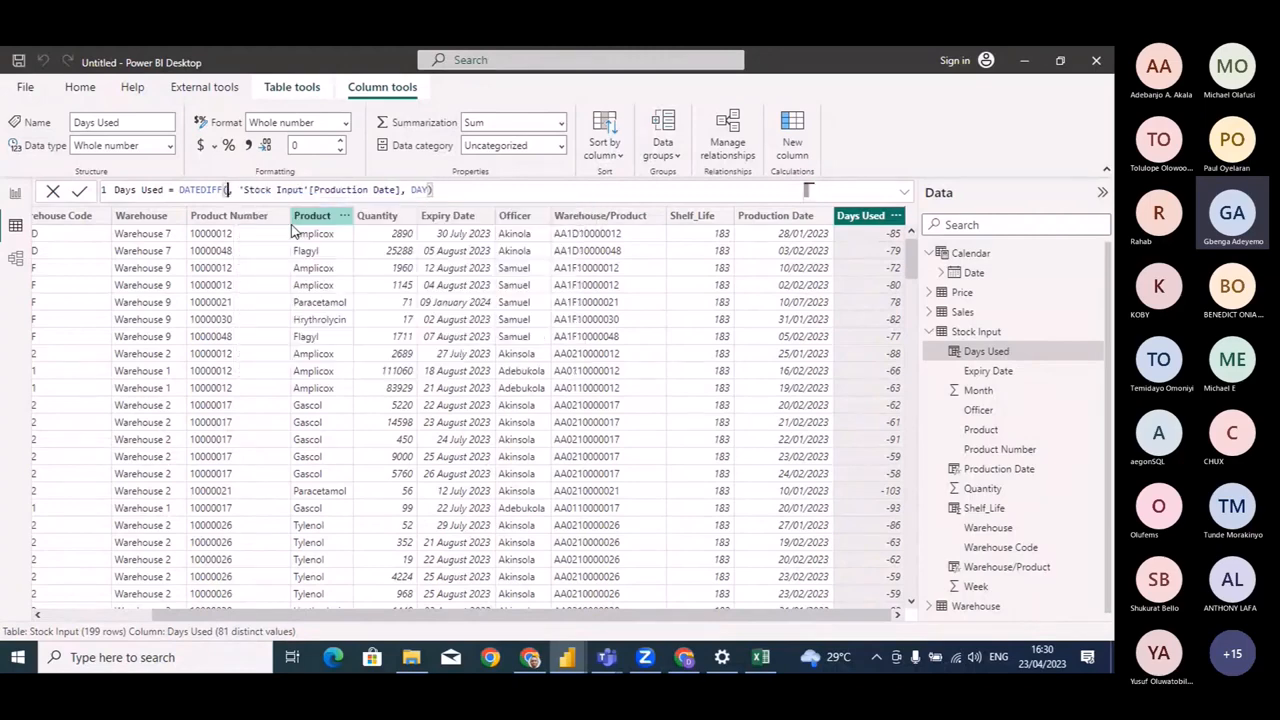
text(PRODUC)
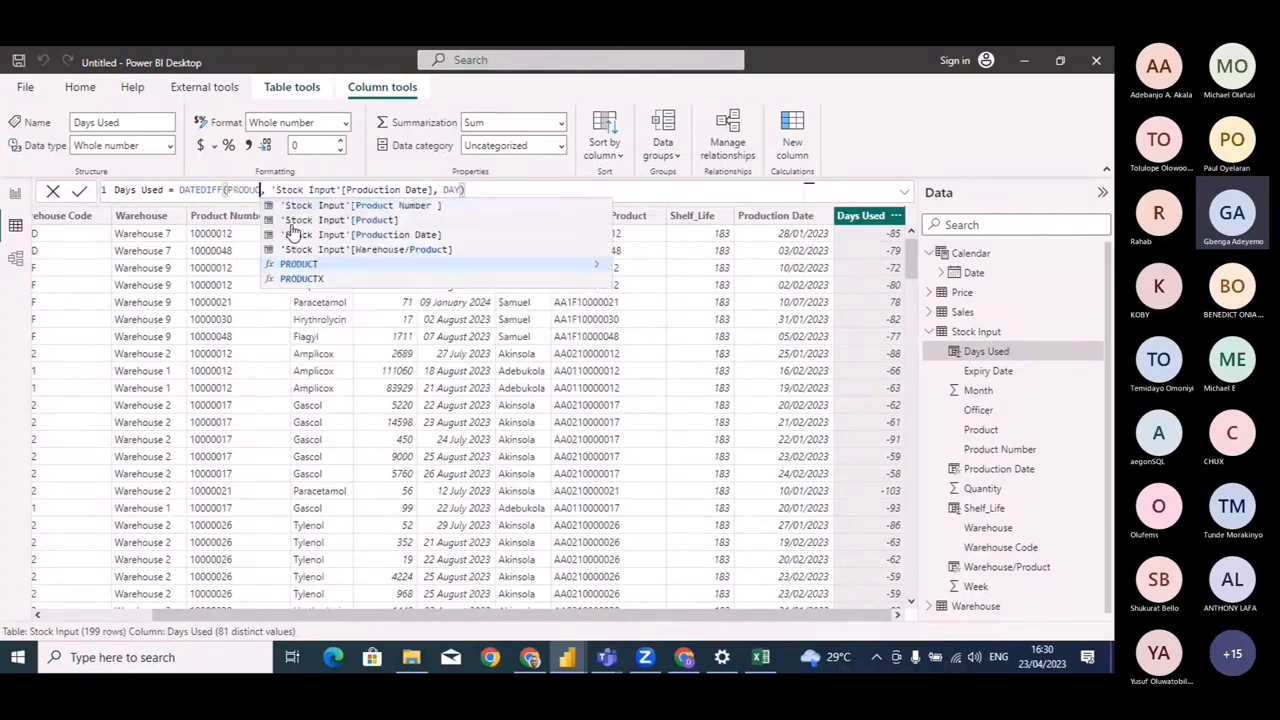
click(405, 237)
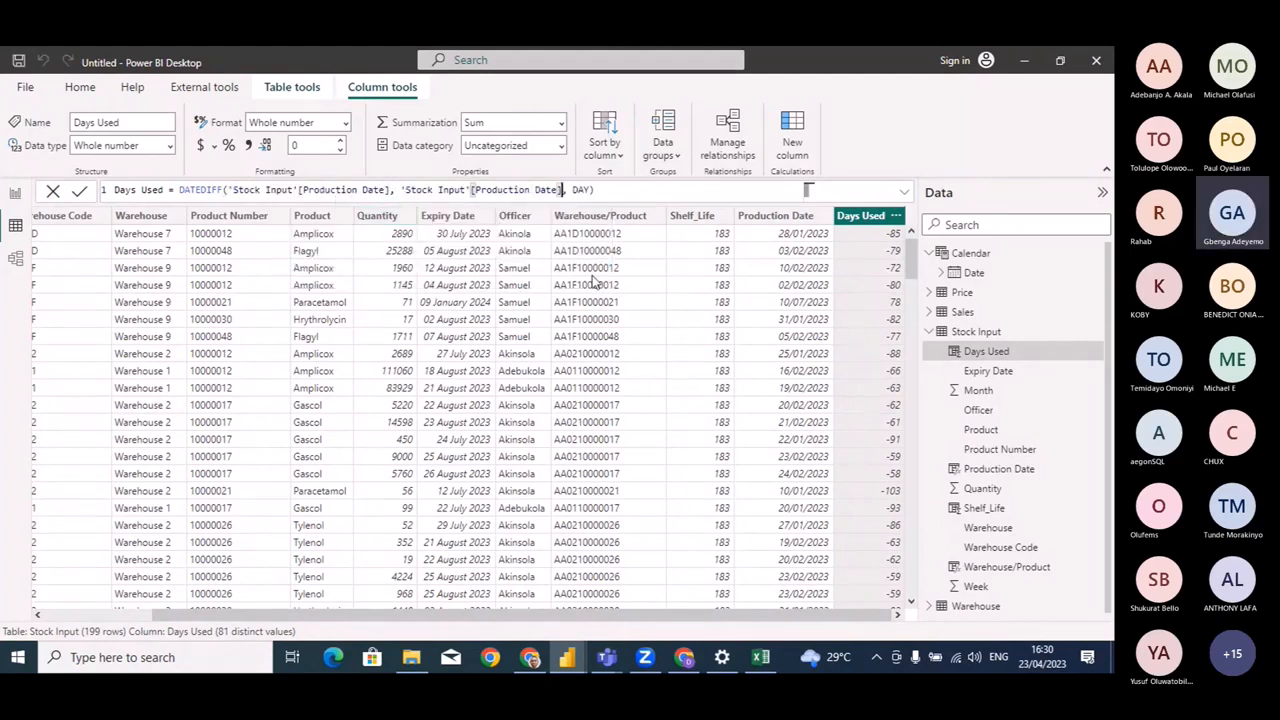
Replace the second date argument of the Days Used formula with TODAY() and commit the formula.
key(BackSpace)
key(BackSpace)
key(BackSpace)
key(BackSpace)
key(BackSpace)
key(BackSpace)
key(BackSpace)
key(BackSpace)
key(BackSpace)
key(BackSpace)
key(BackSpace)
key(BackSpace)
key(BackSpace)
key(BackSpace)
key(BackSpace)
key(BackSpace)
key(BackSpace)
key(BackSpace)
key(BackSpace)
key(BackSpace)
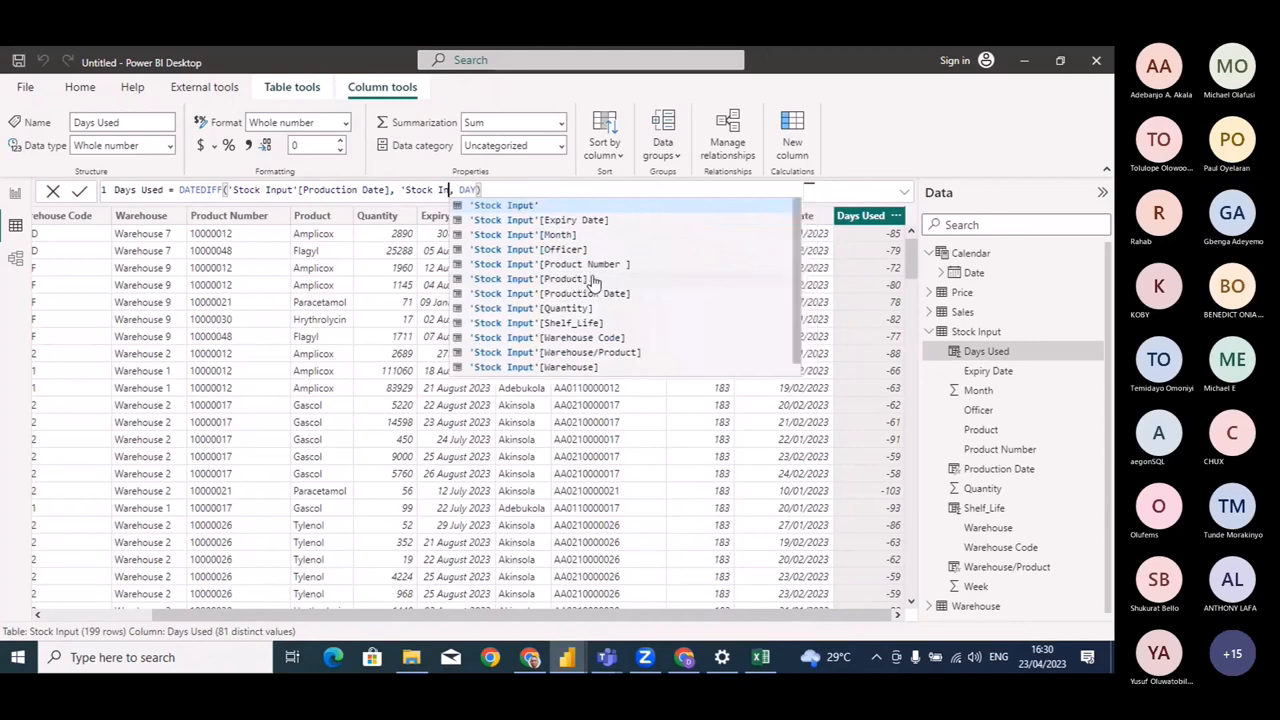
key(BackSpace)
key(BackSpace)
key(BackSpace)
key(BackSpace)
key(BackSpace)
key(BackSpace)
key(BackSpace)
key(BackSpace)
key(BackSpace)
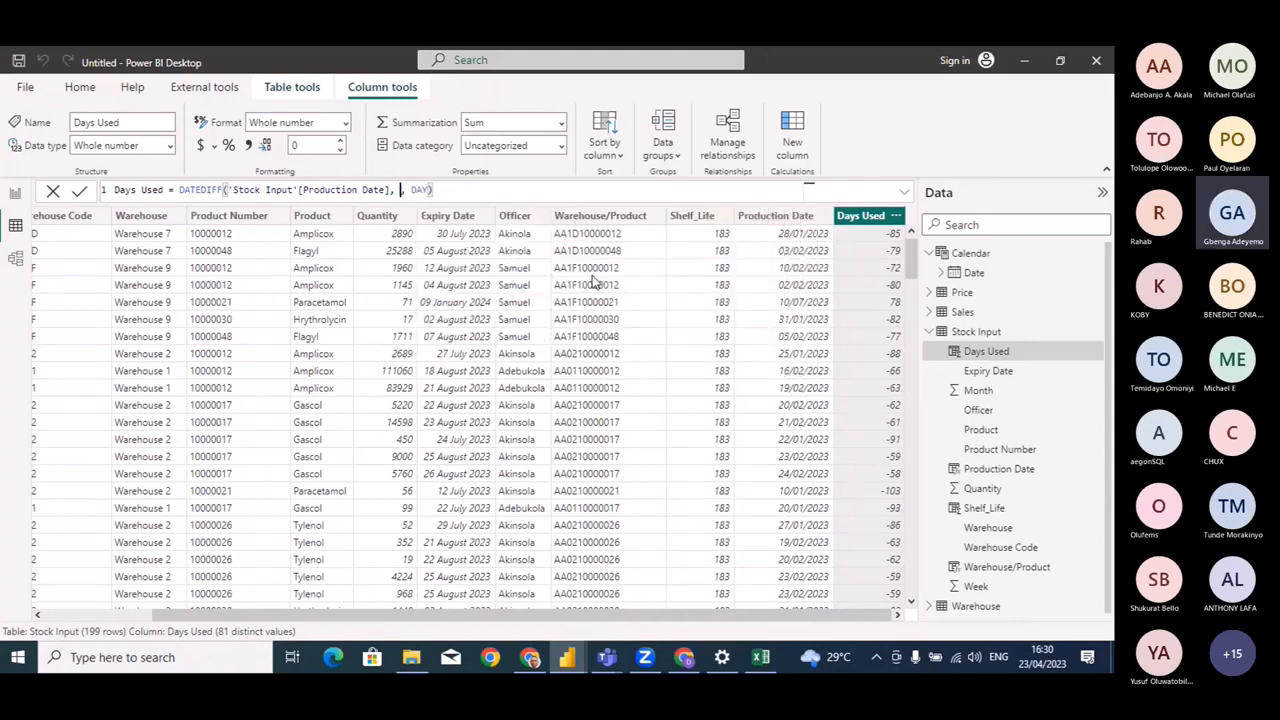
text(TODAY)
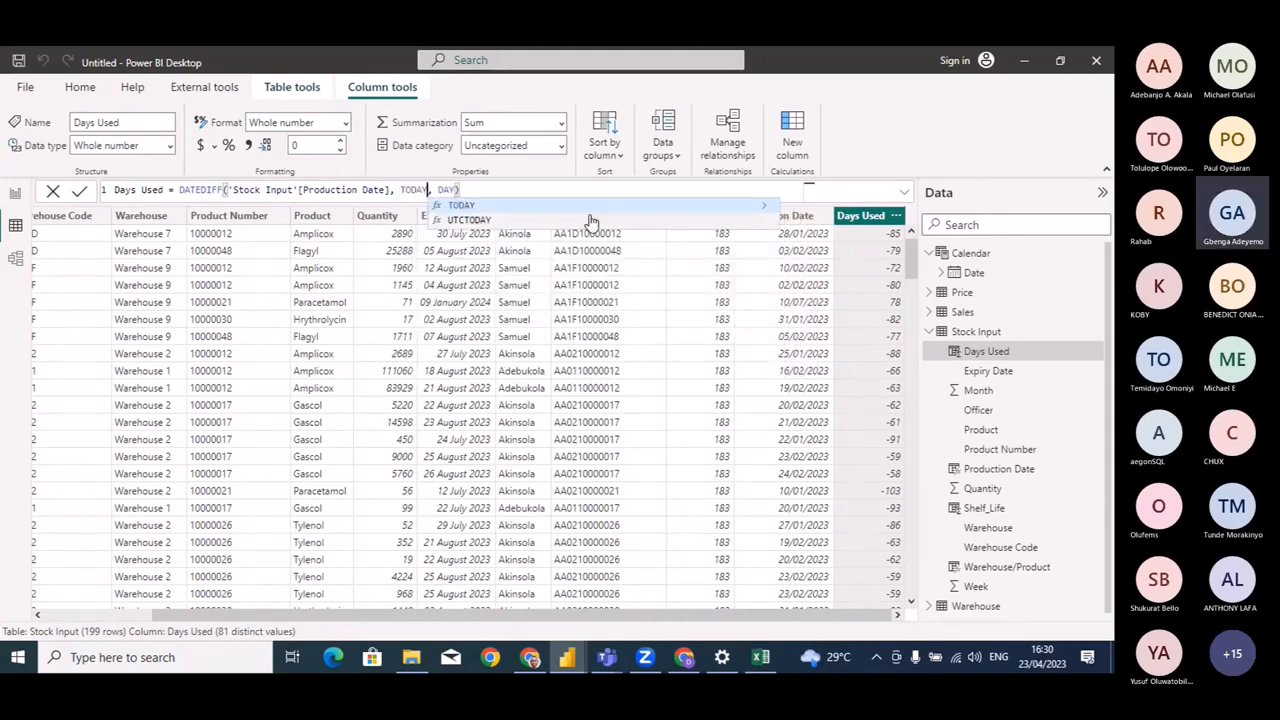
text(())
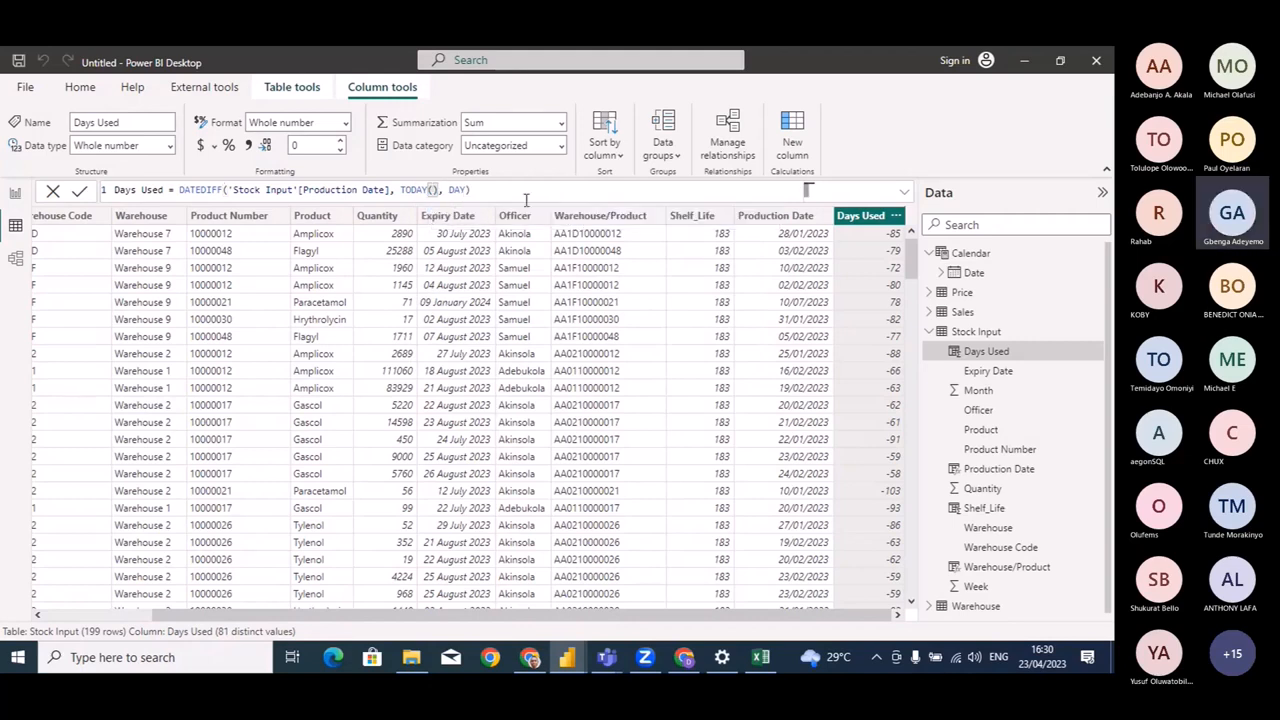
click(504, 190)
key(Return)
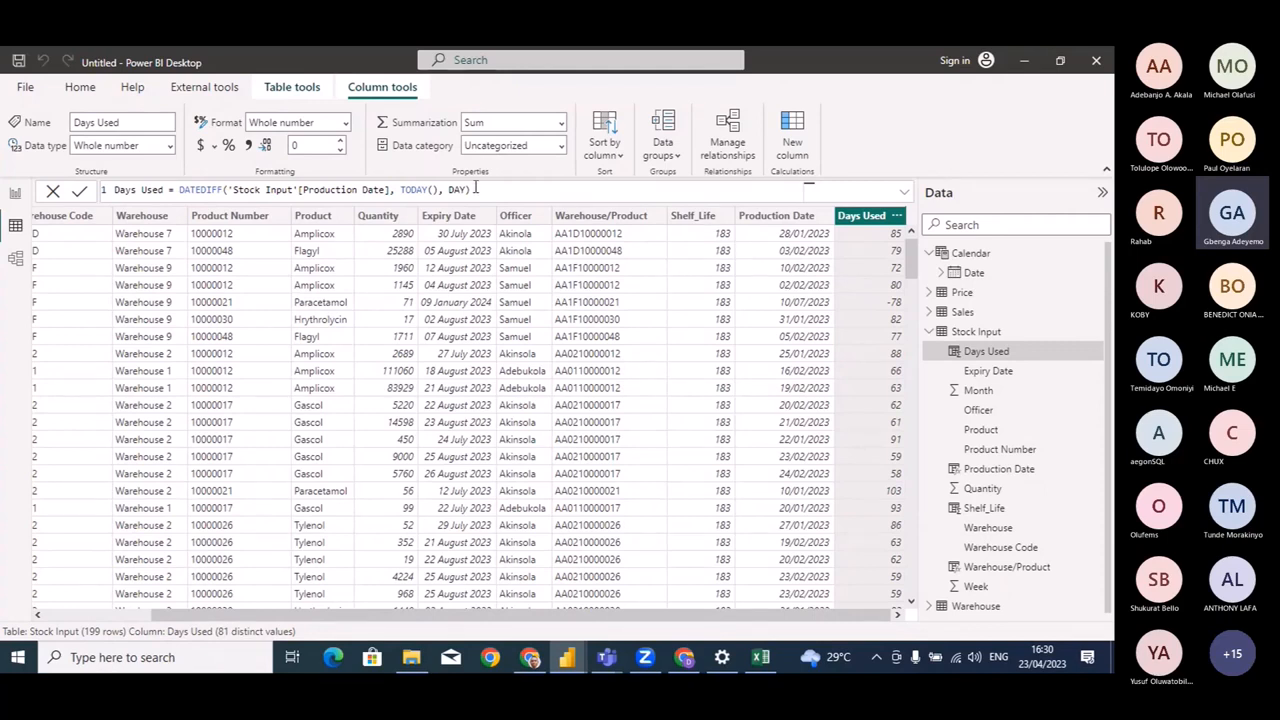
Add a calculated column to Stock Input with the formula Days Left = DATEDIFF(TODAY(), 'Stock Input'[Expiry Date], DAY).
click(796, 140)
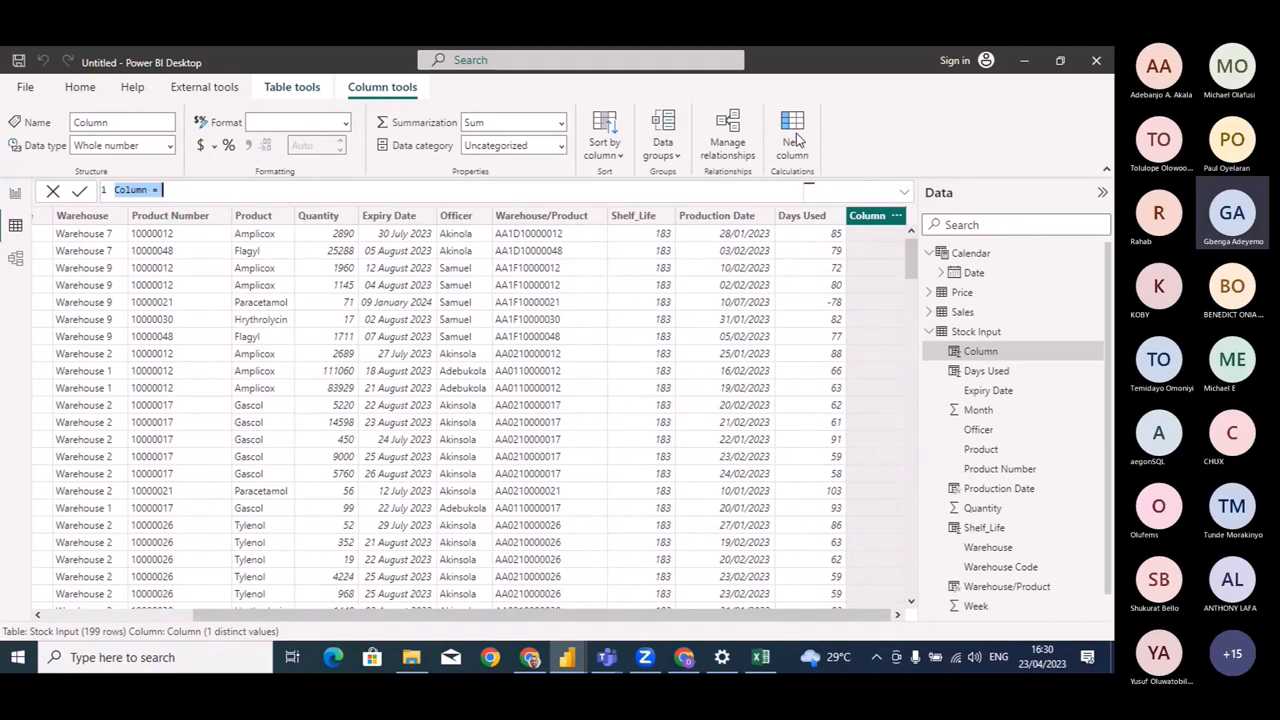
key(BackSpace)
text(Days Left = datediff)
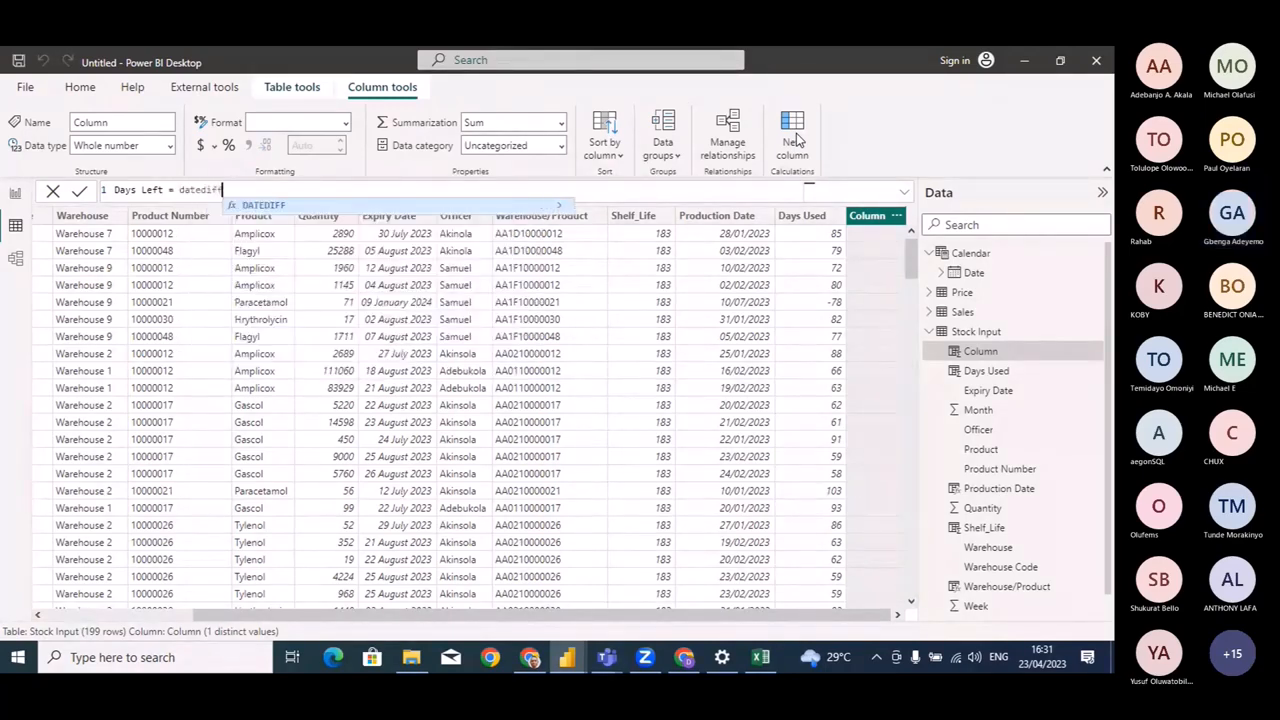
key(Tab)
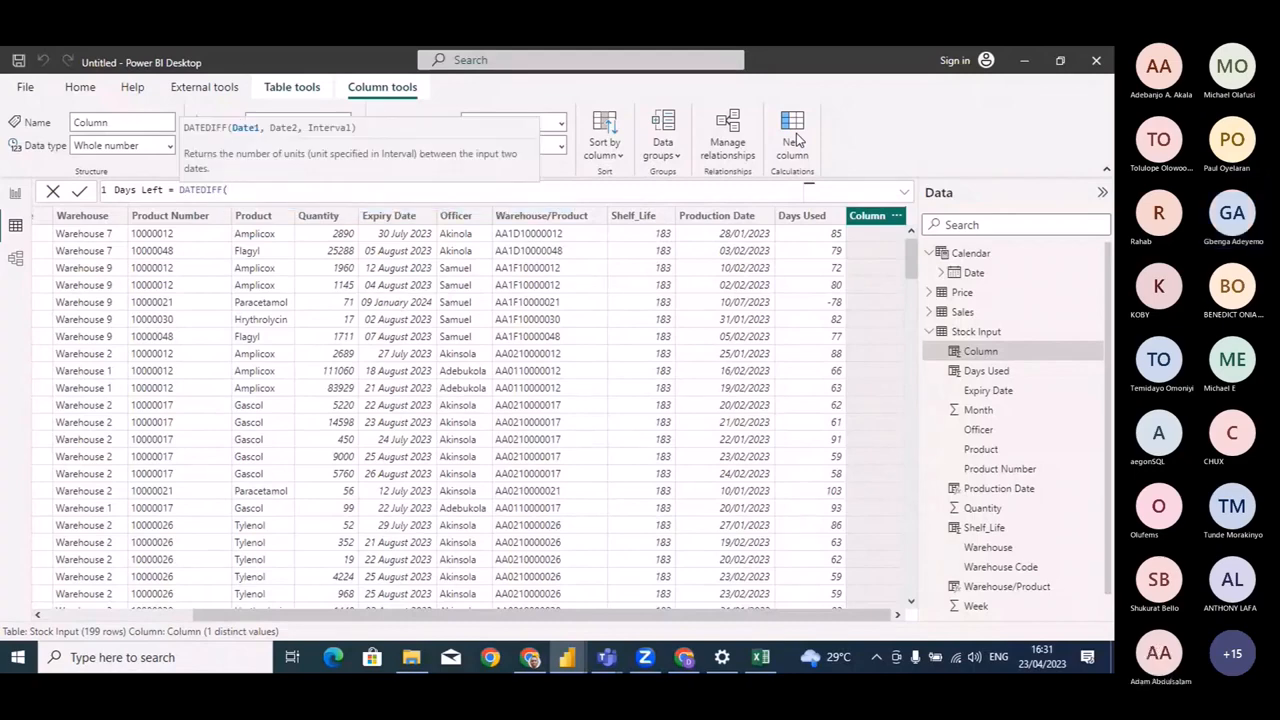
text(toda)
key(Tab)
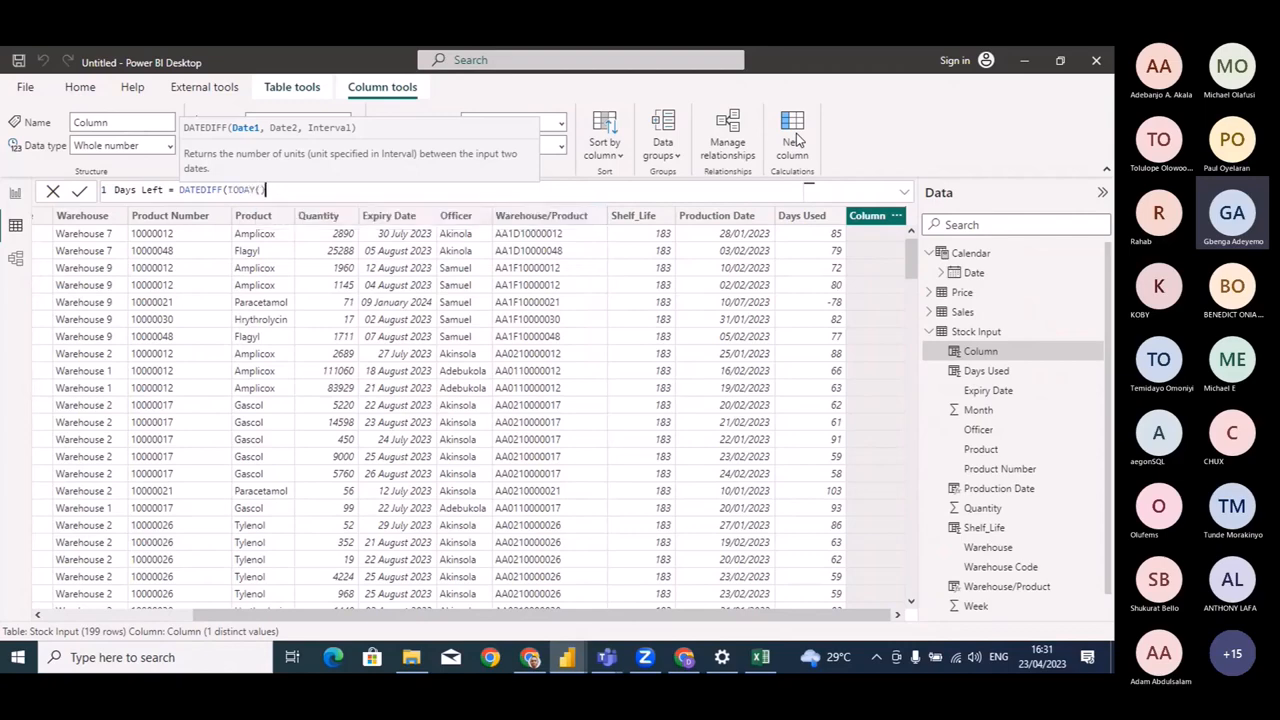
text(), expiry)
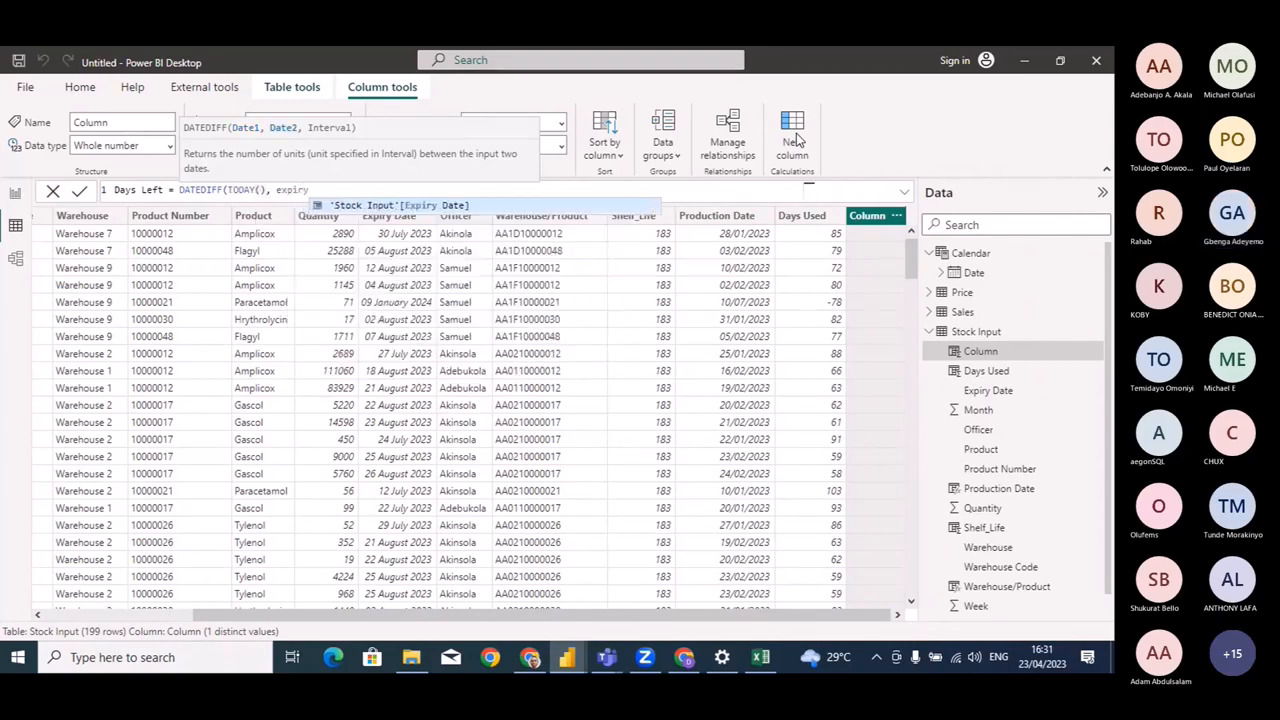
key(Tab)
text(,)
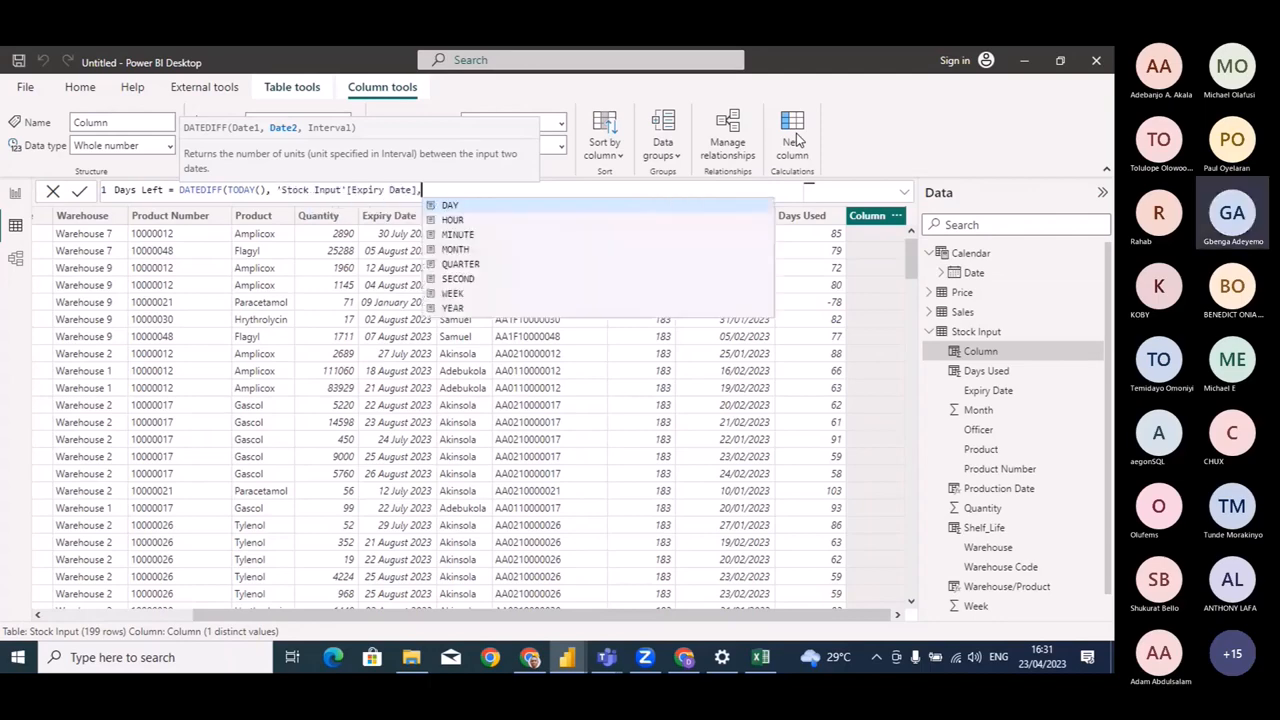
text( dat))
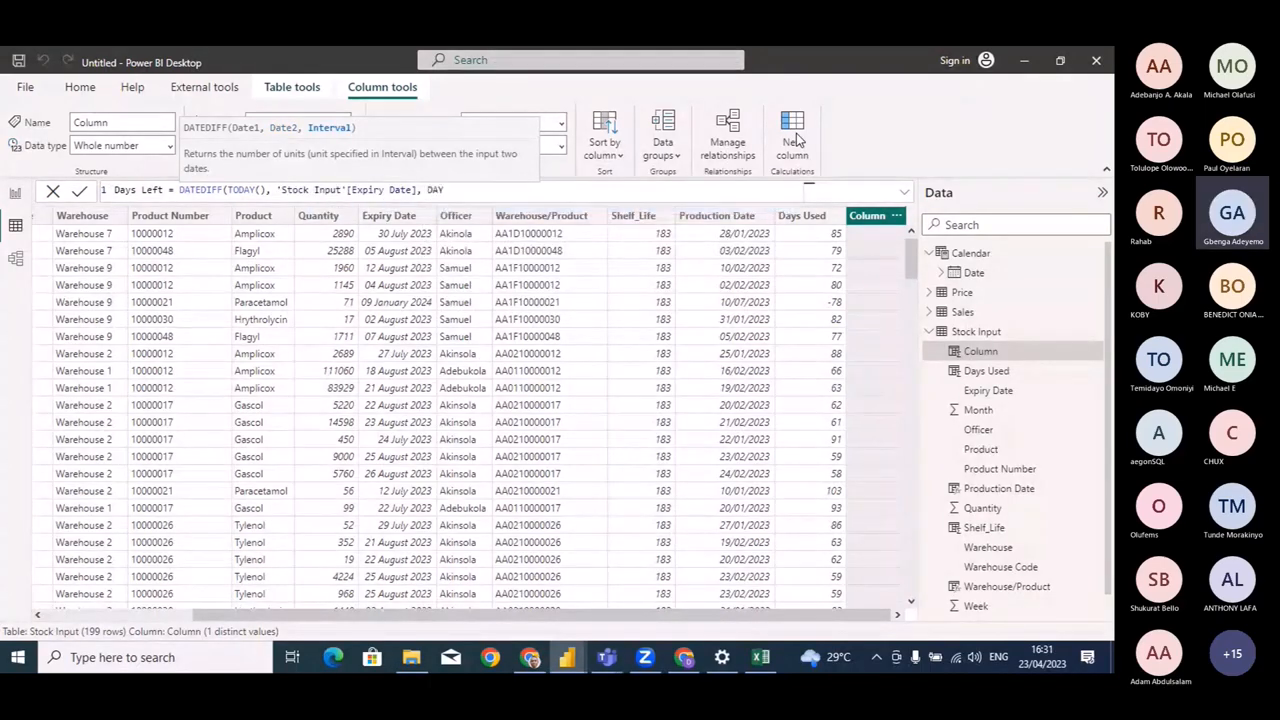
key(Return)
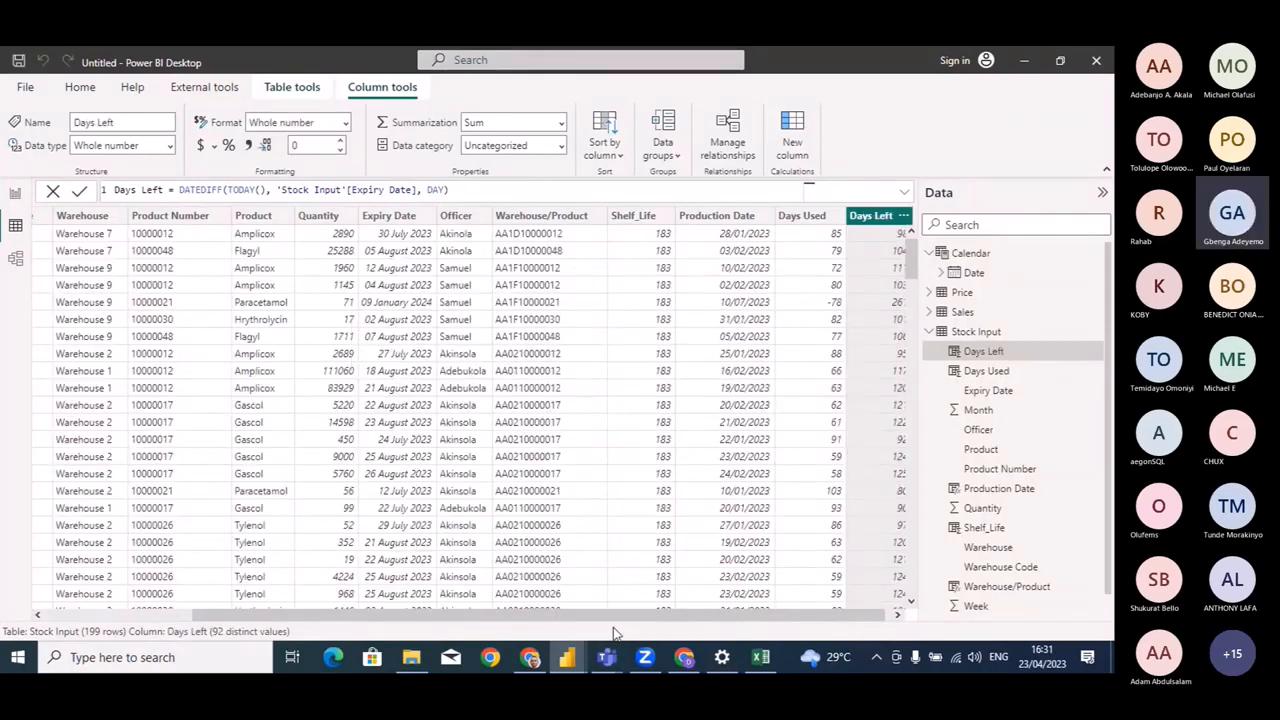
scroll(721, 605, right, 1)
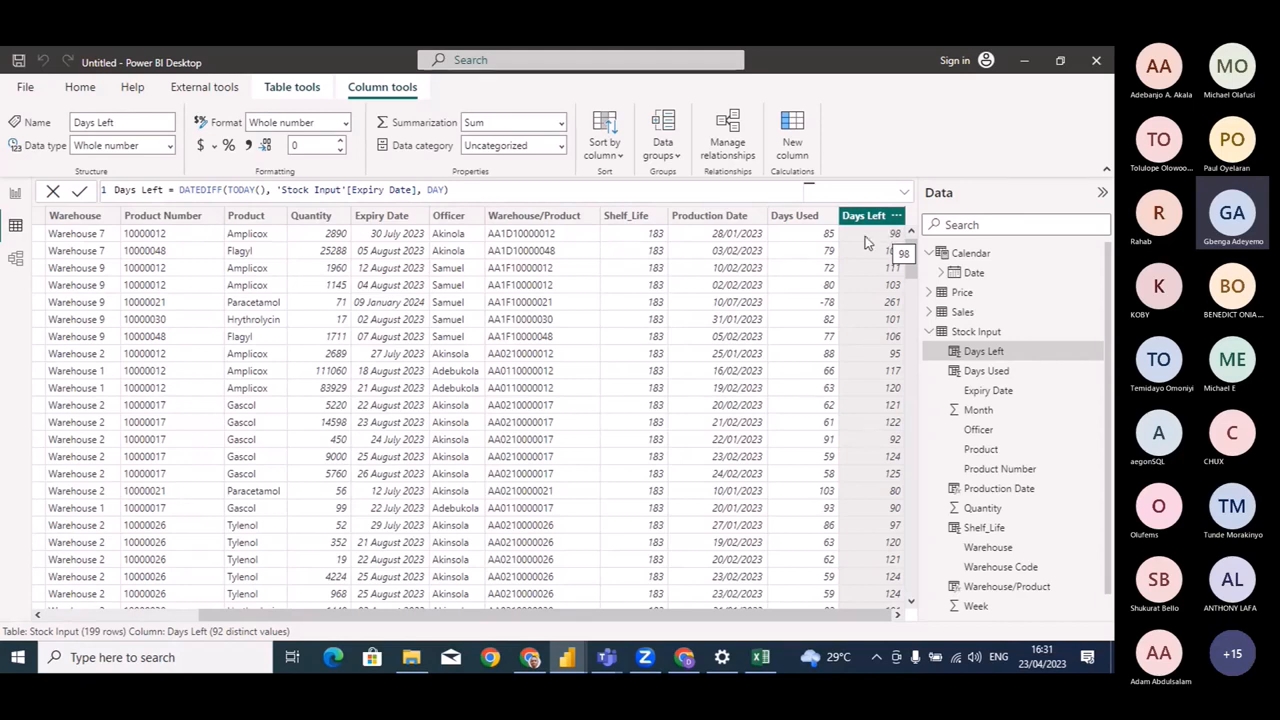
Add Days Used and Days Left from Stock Input to the report page's table visual, both without summarization.
click(15, 192)
click(588, 334)
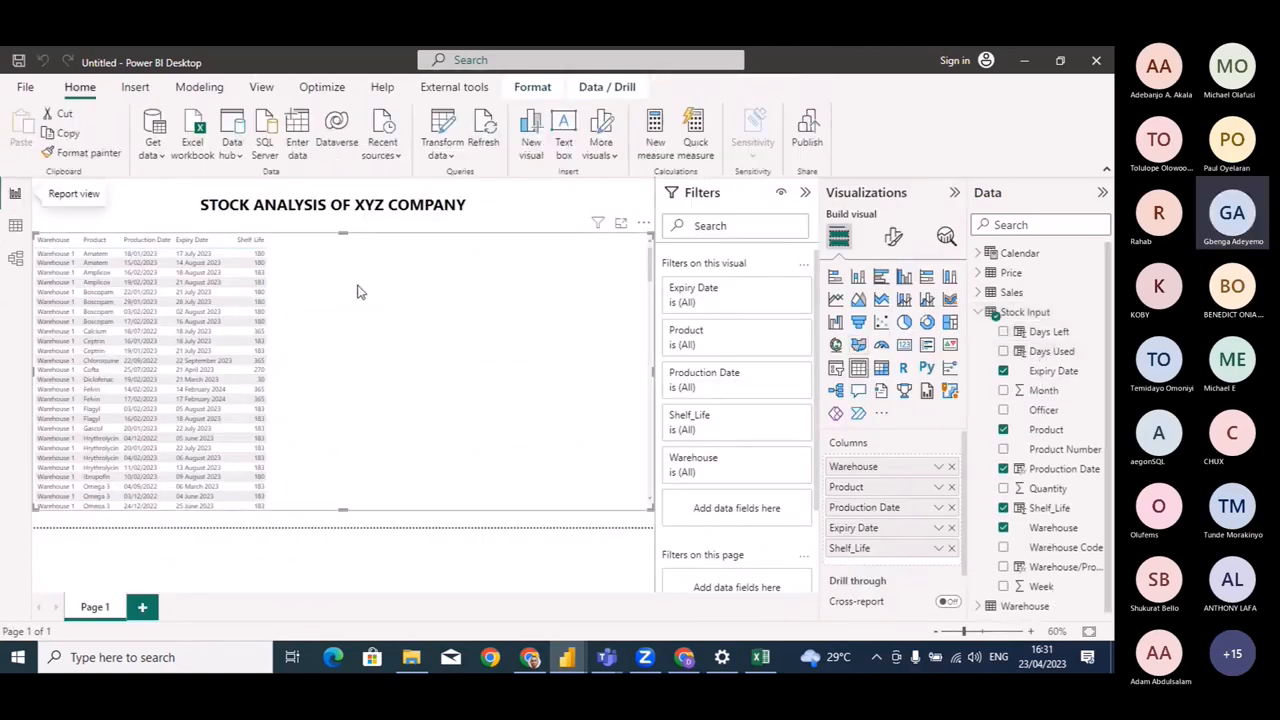
drag(1057, 357, 380, 312)
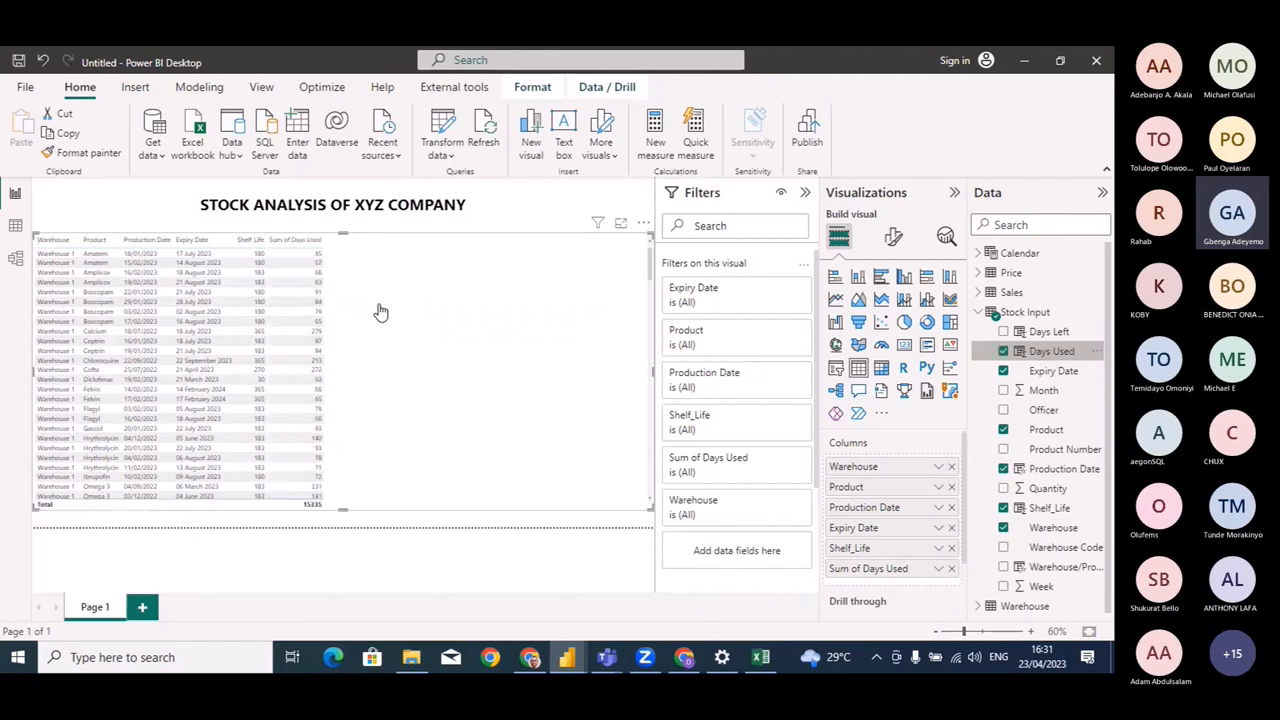
click(938, 568)
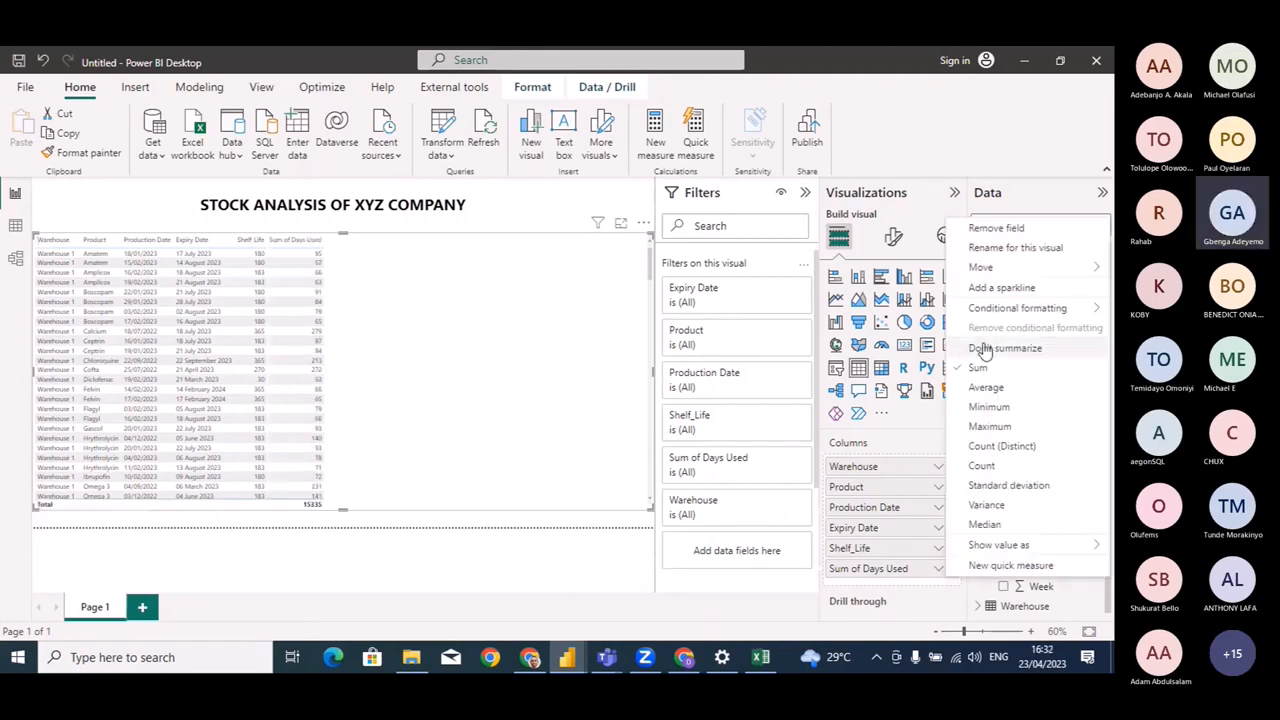
click(983, 349)
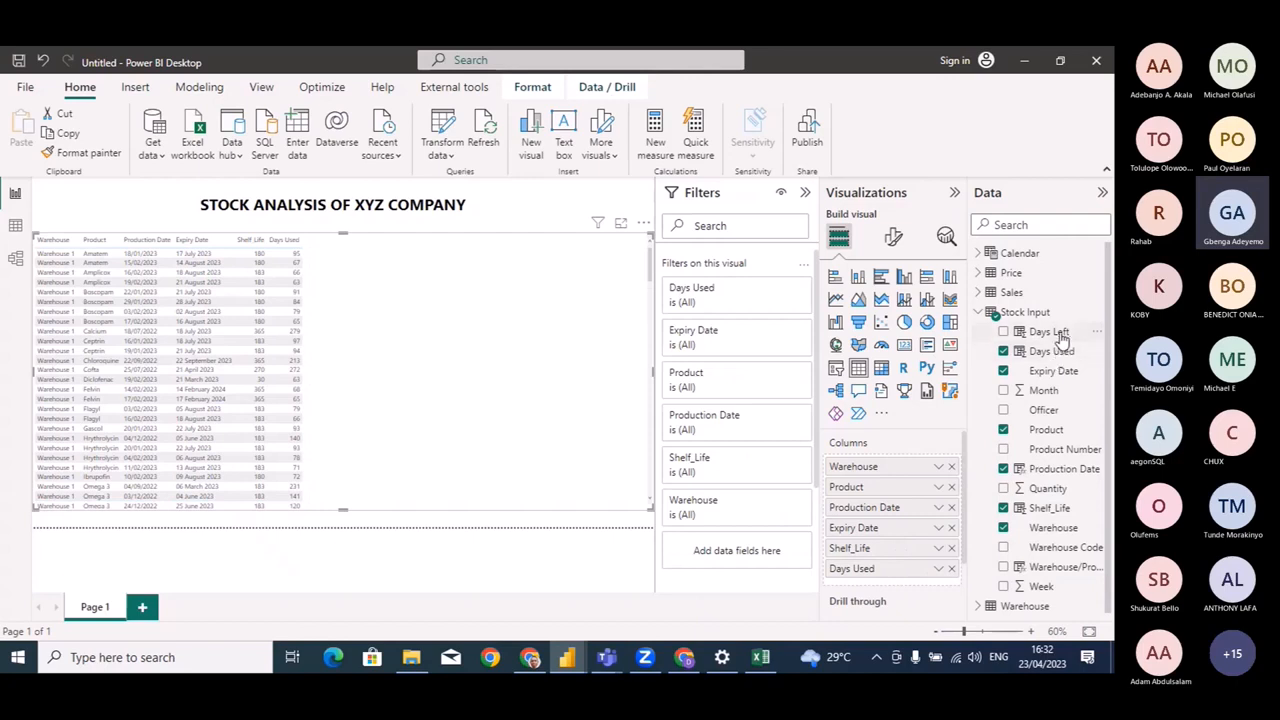
drag(1057, 340, 914, 586)
click(938, 589)
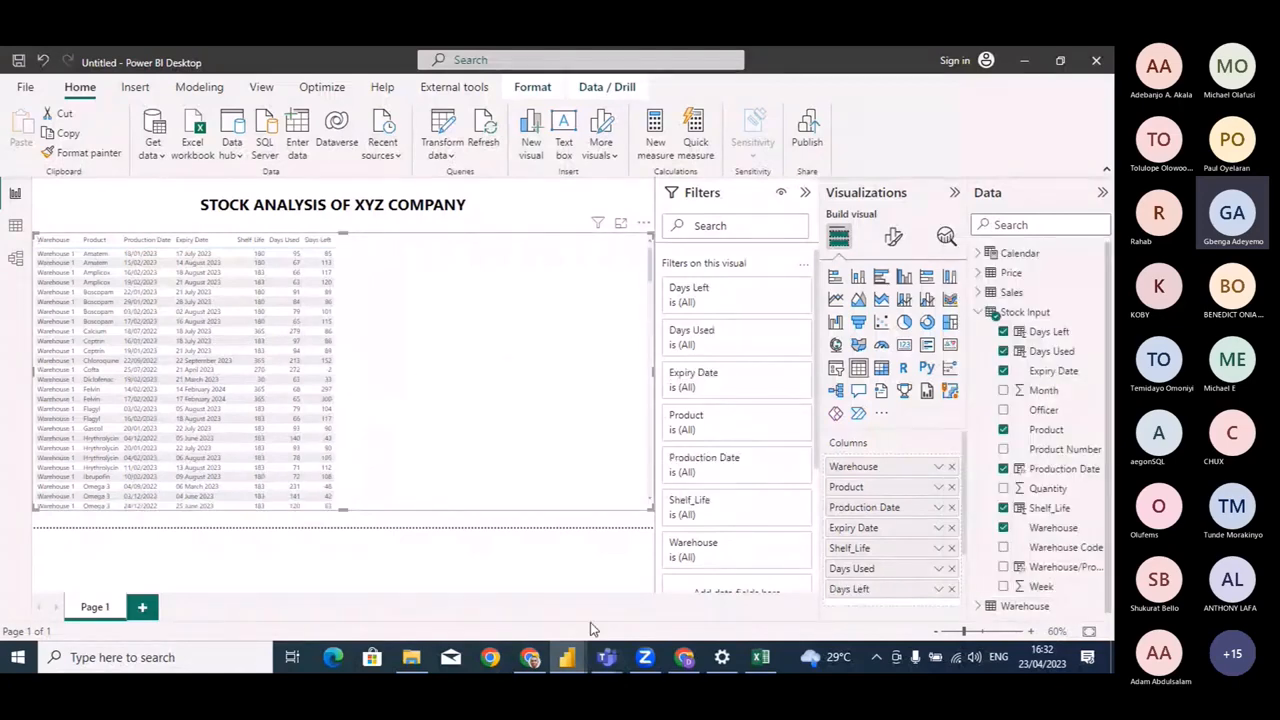
Consult the finished Stock Analysis report, and add Quantity from Stock Input to the untitled report's table visual.
mouse_move(567, 657)
click(491, 598)
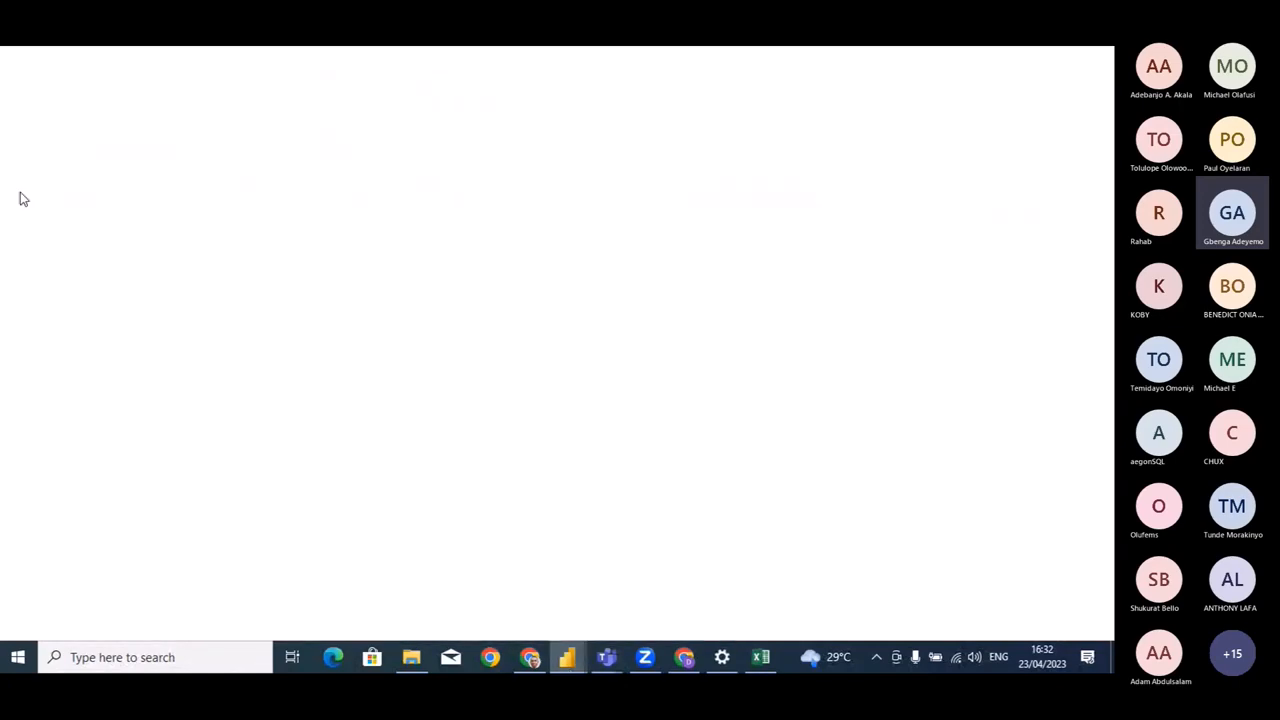
click(20, 197)
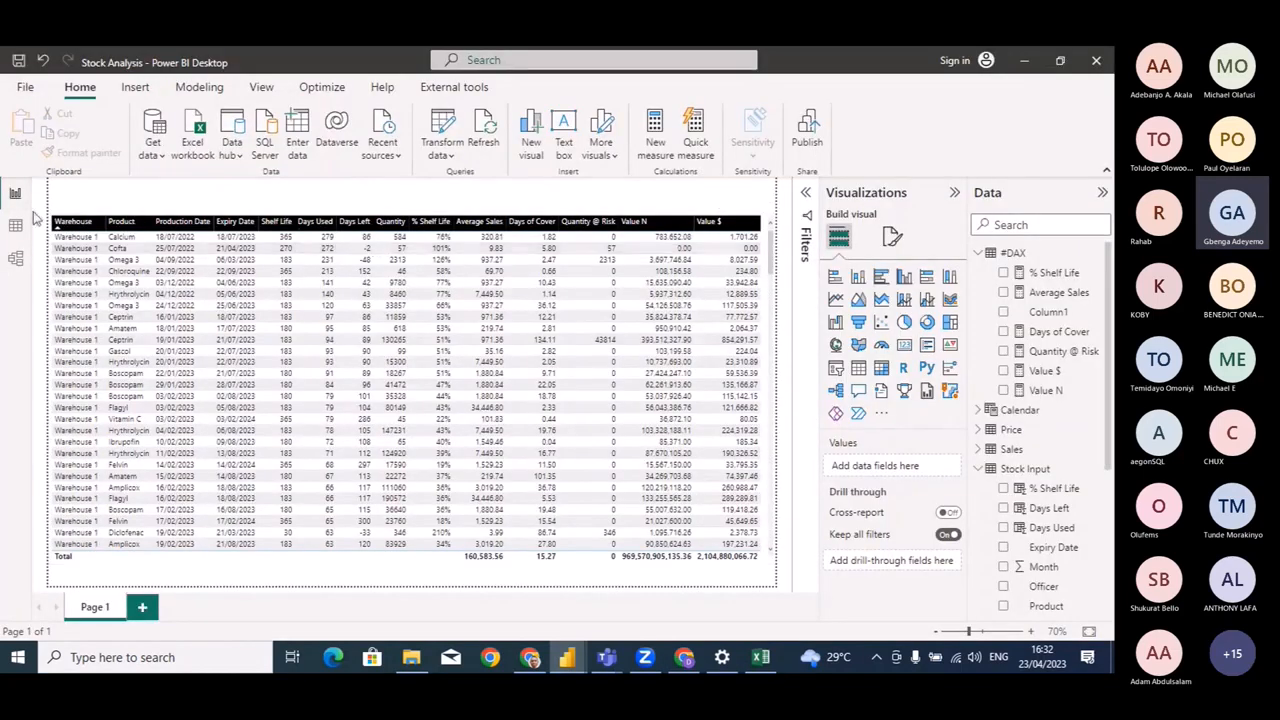
mouse_move(567, 660)
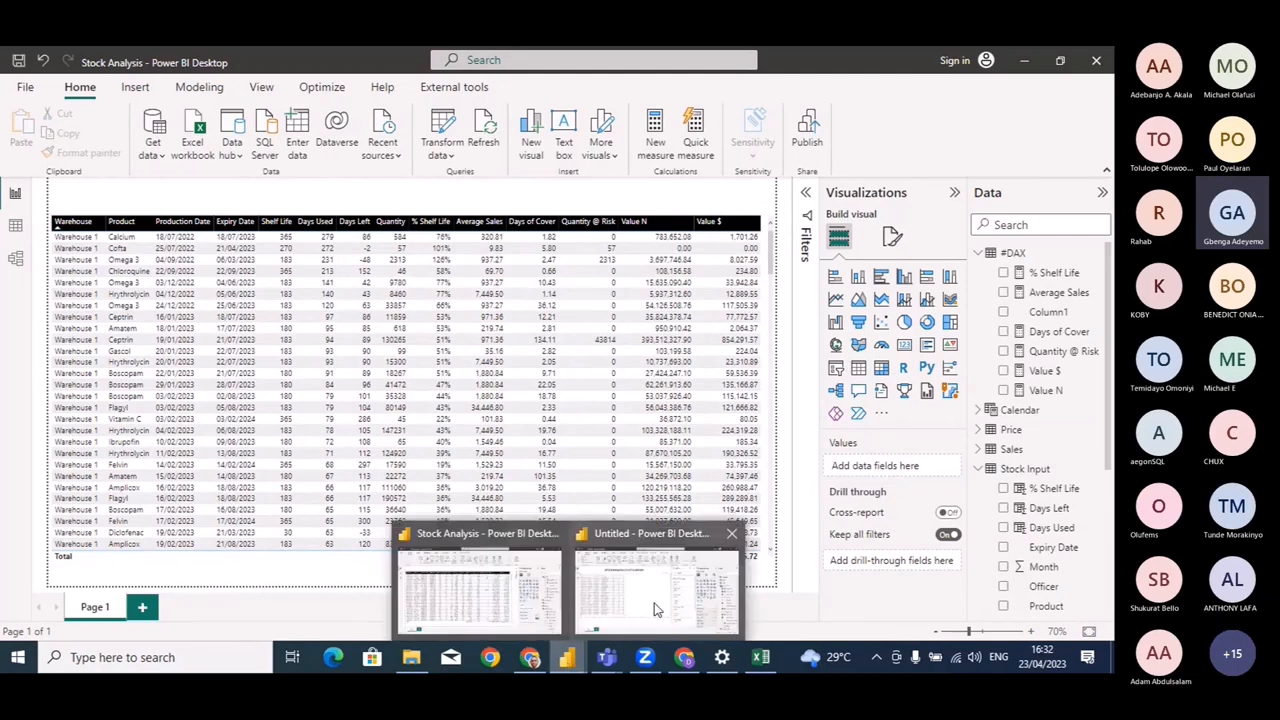
click(668, 598)
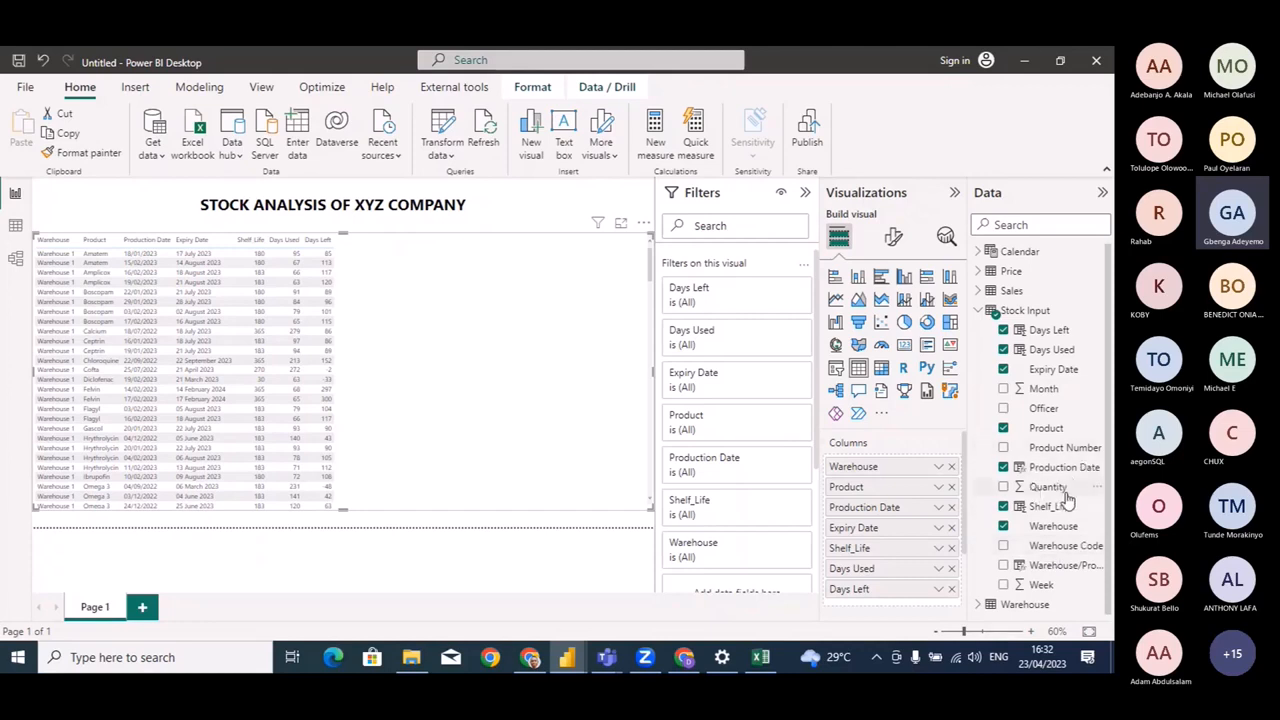
drag(1067, 498, 428, 311)
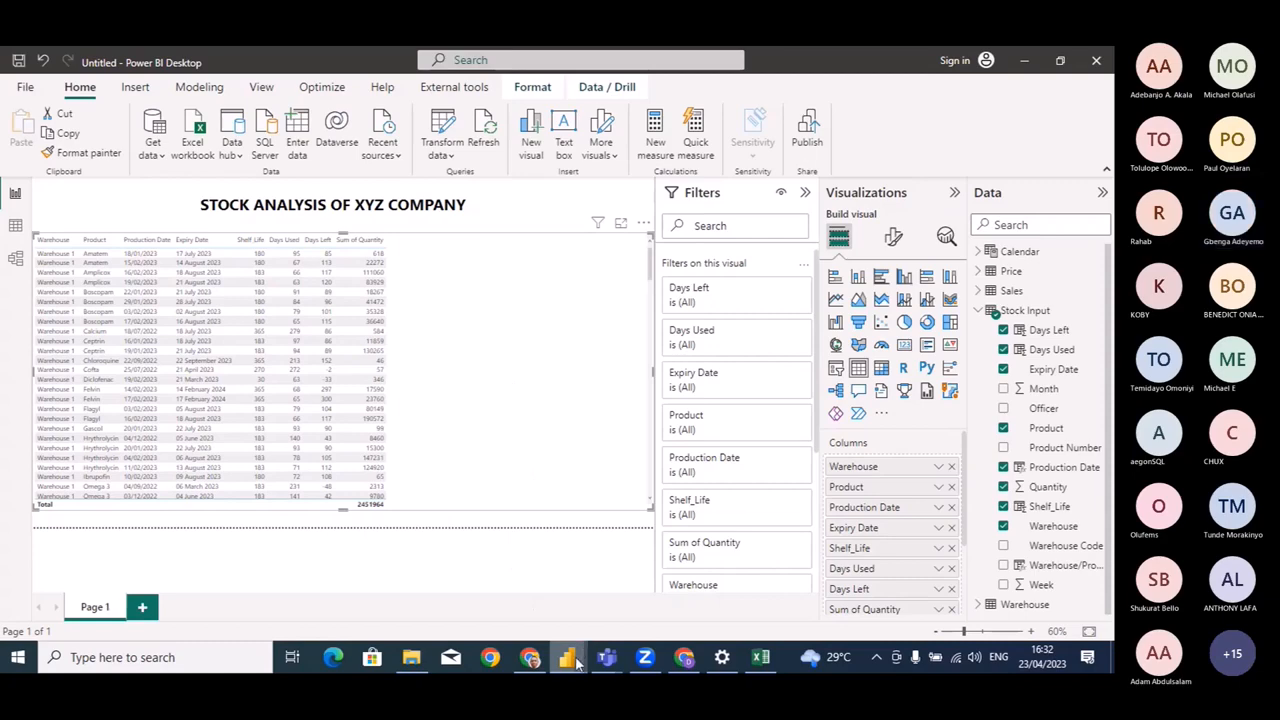
Examine the formula of the % Shelf Life measure in the finished Stock Analysis report, and return to the untitled report.
mouse_move(570, 662)
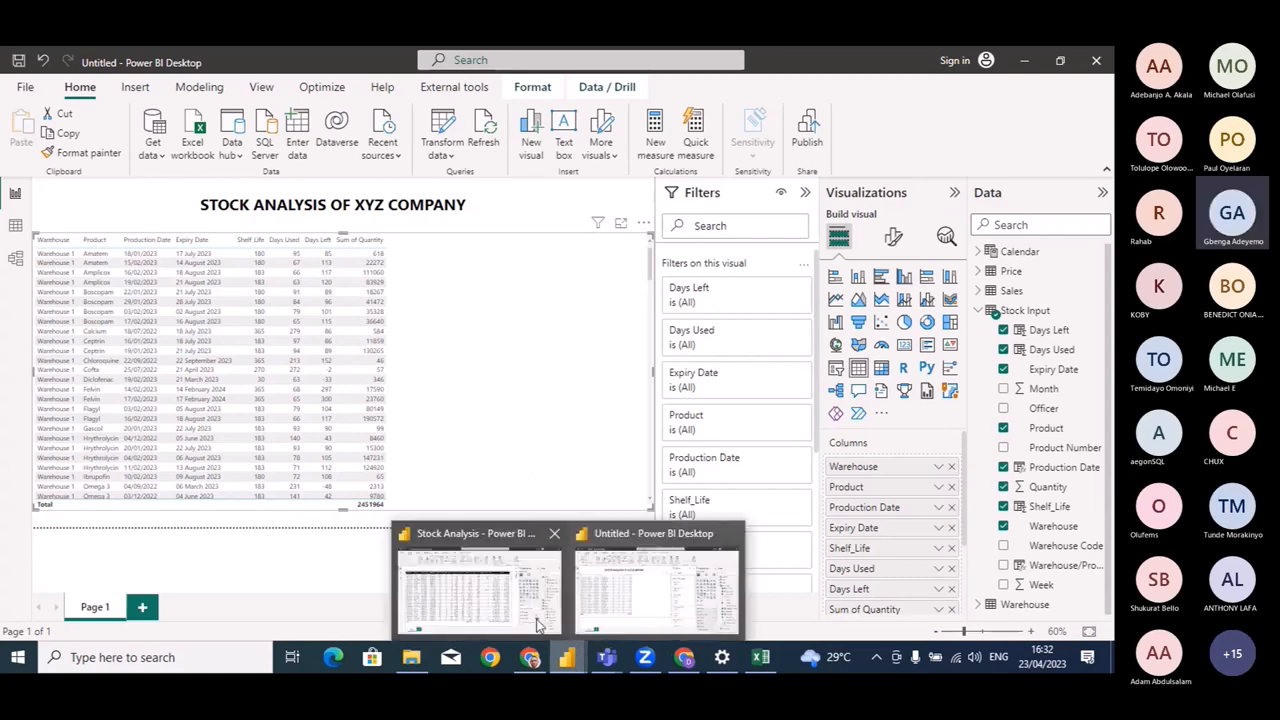
click(480, 591)
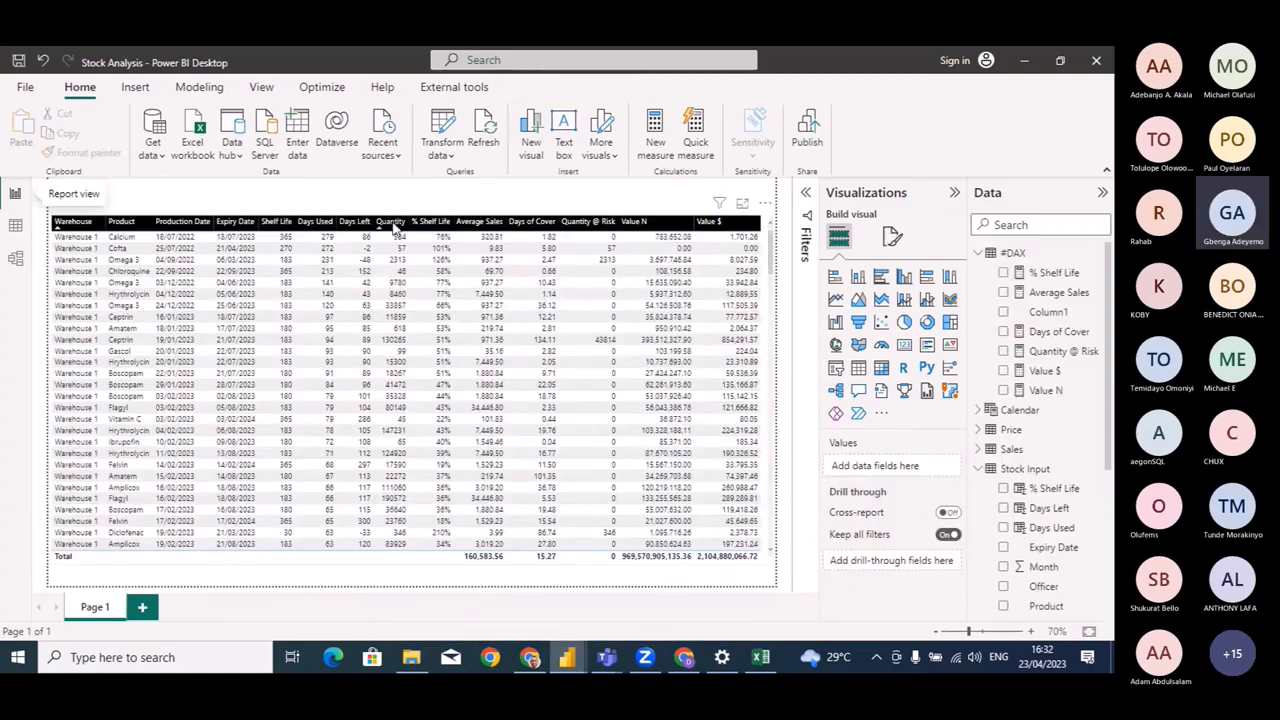
click(1052, 272)
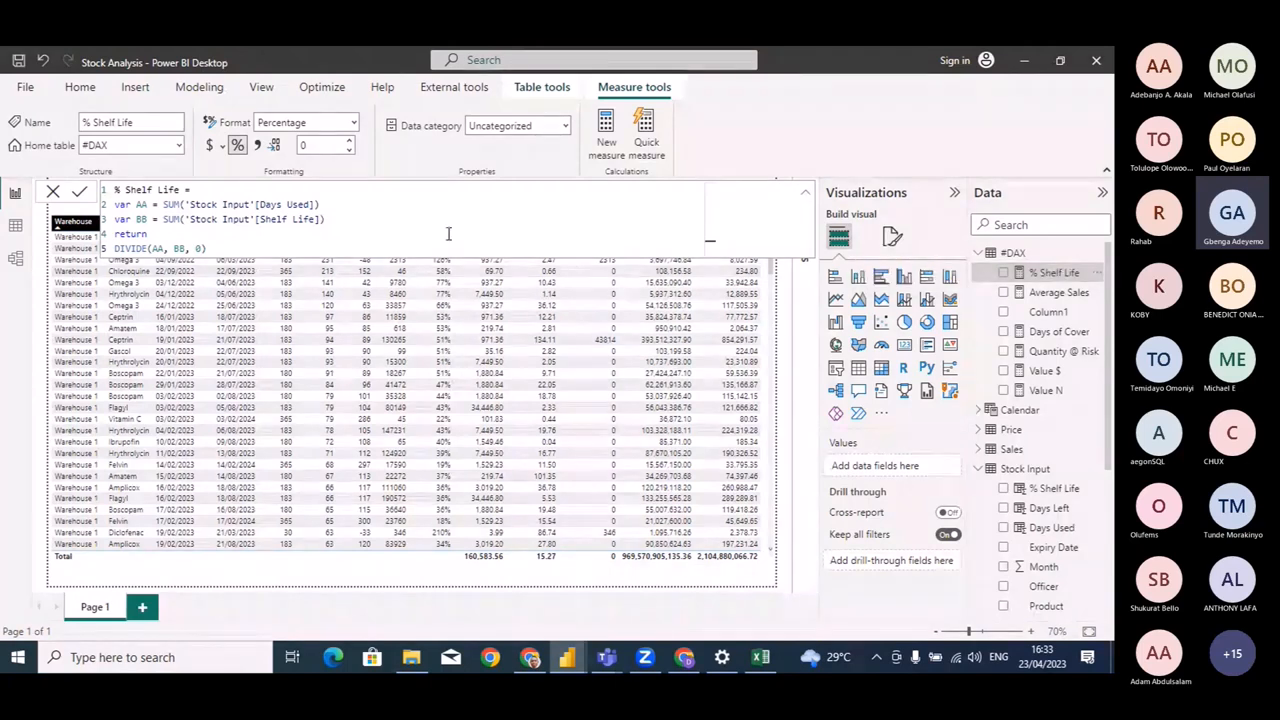
click(390, 216)
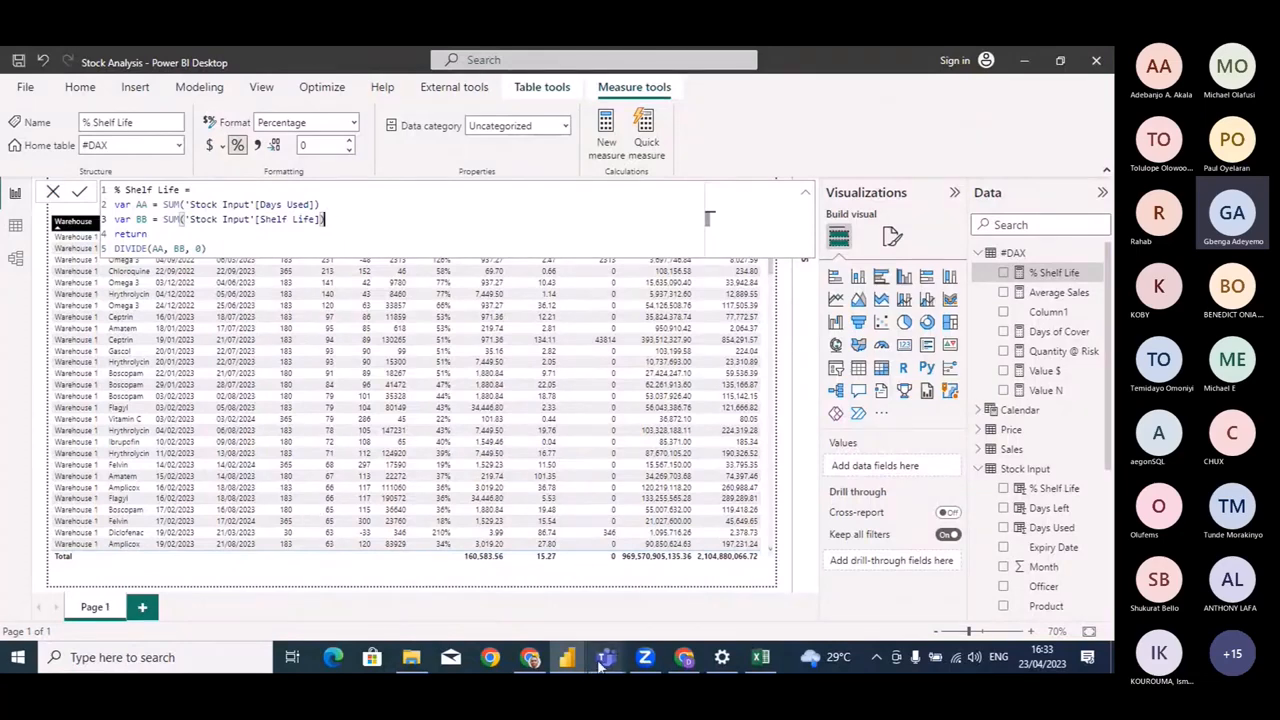
mouse_move(567, 660)
click(670, 596)
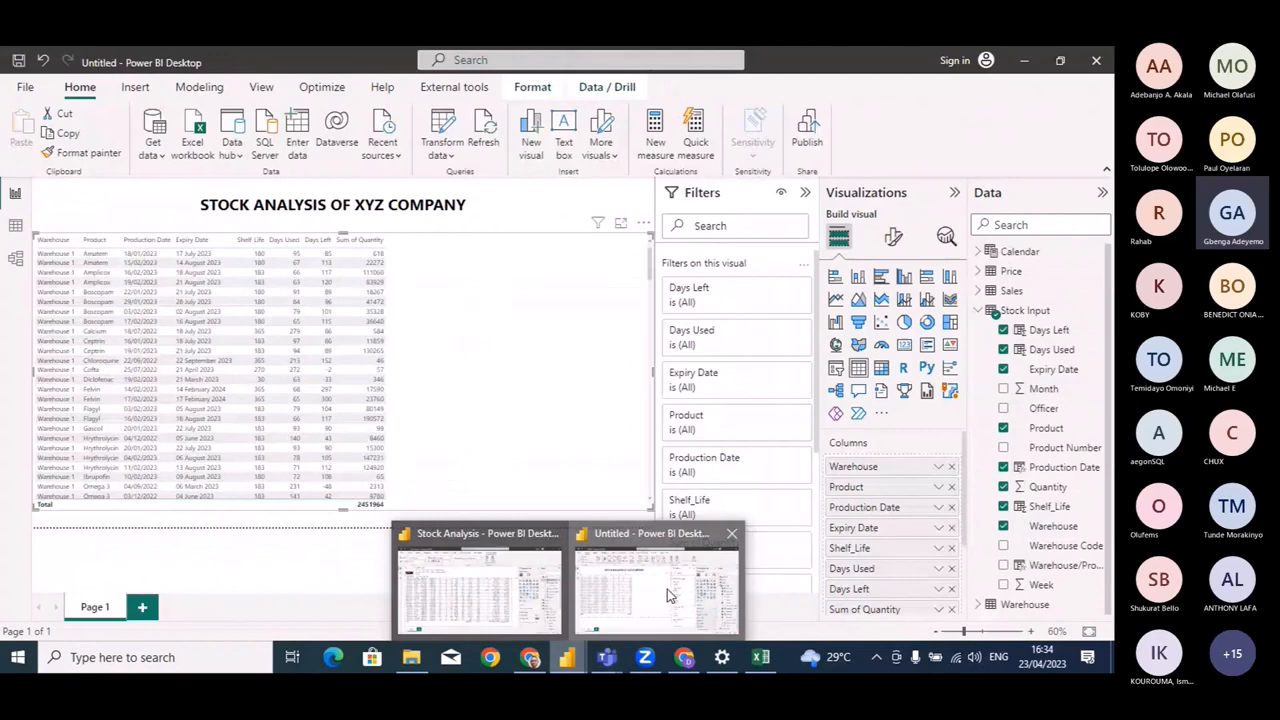
Create and load an empty table named #DAX to hold the measures.
click(980, 312)
click(1034, 256)
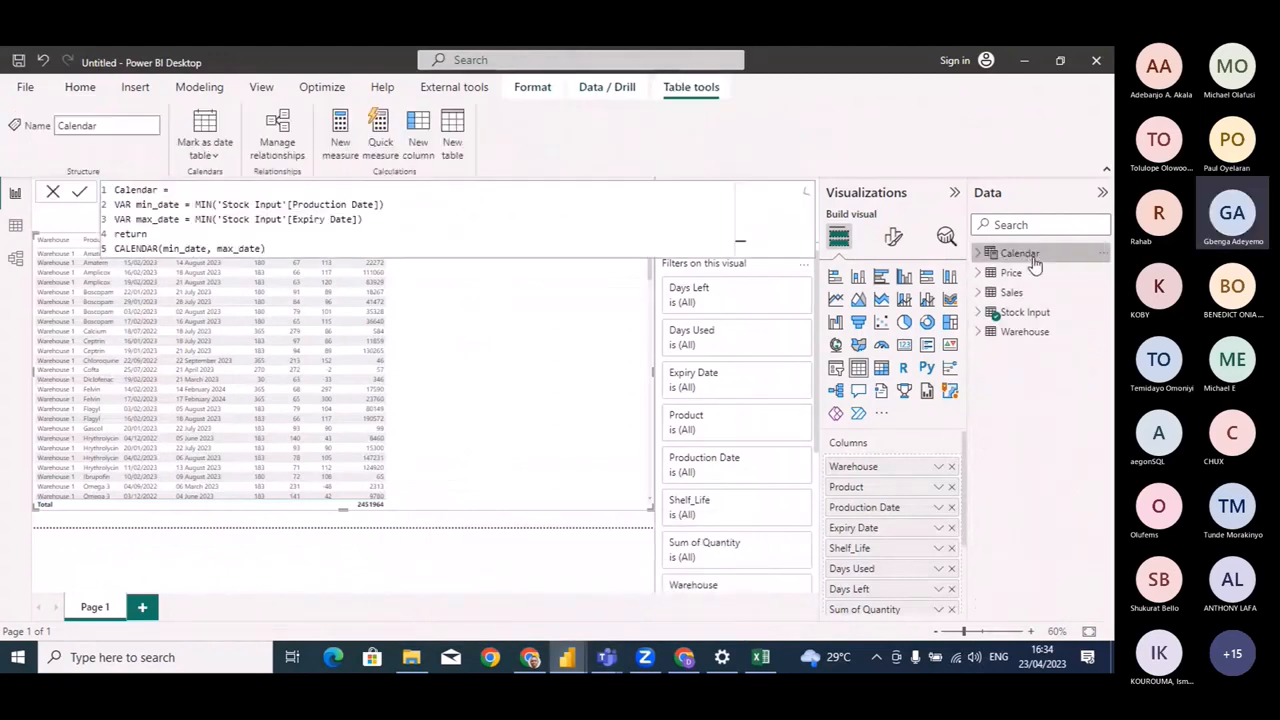
click(52, 194)
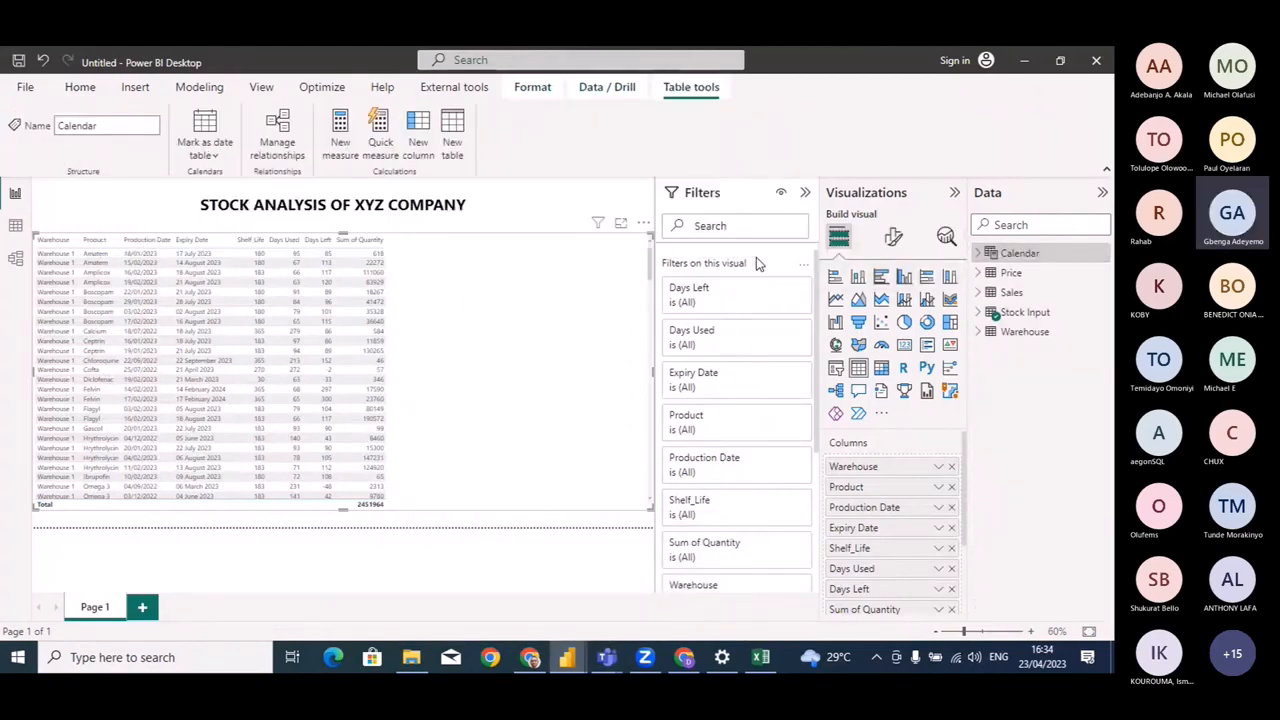
click(80, 87)
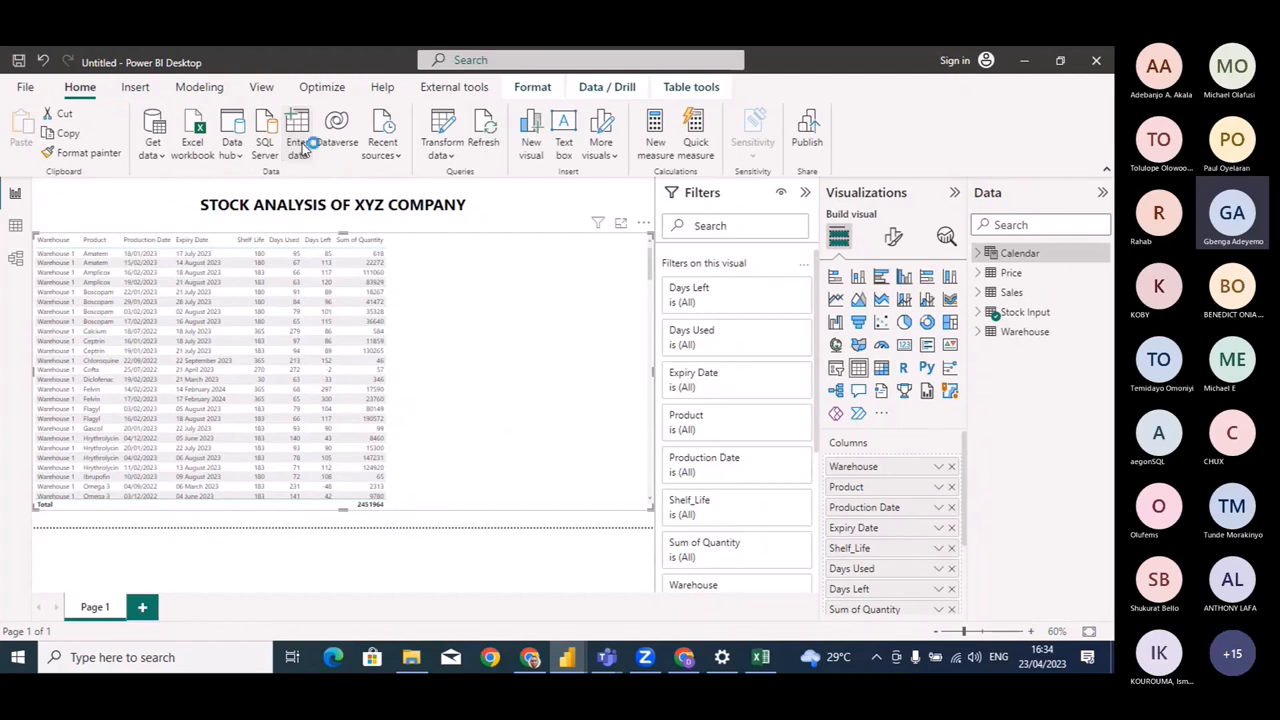
click(303, 149)
drag(288, 555, 235, 559)
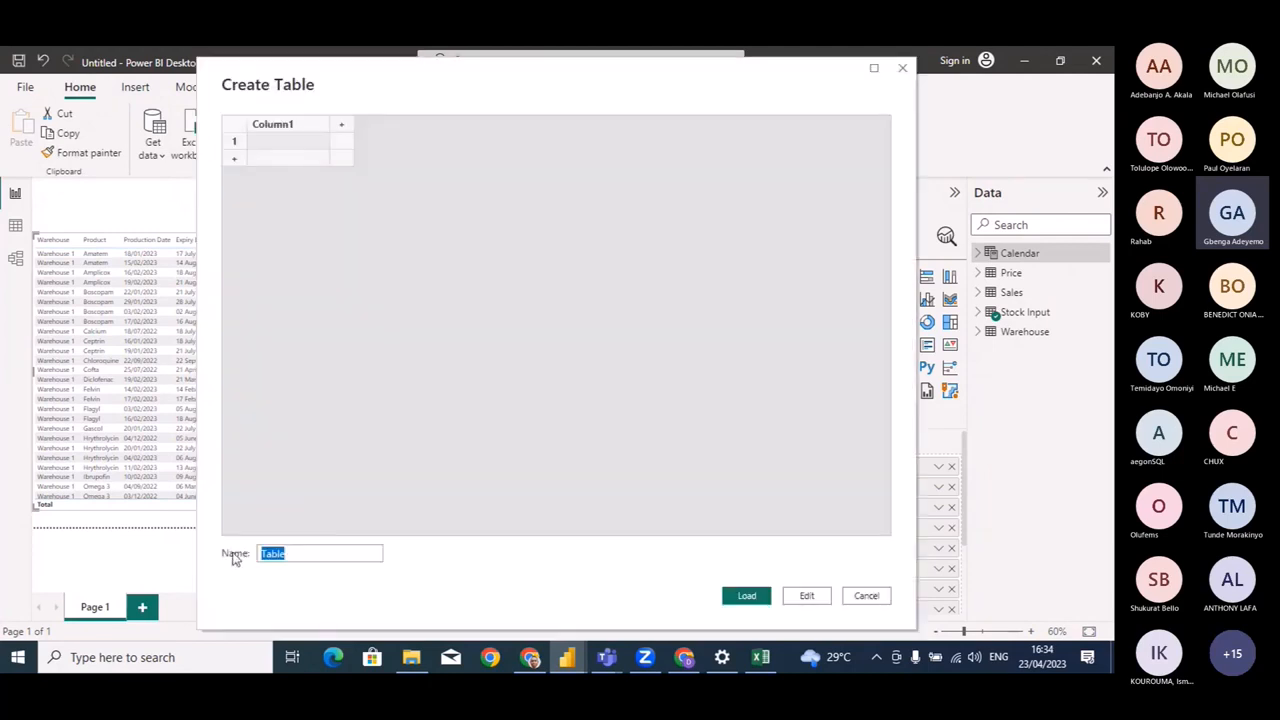
text(#DAX)
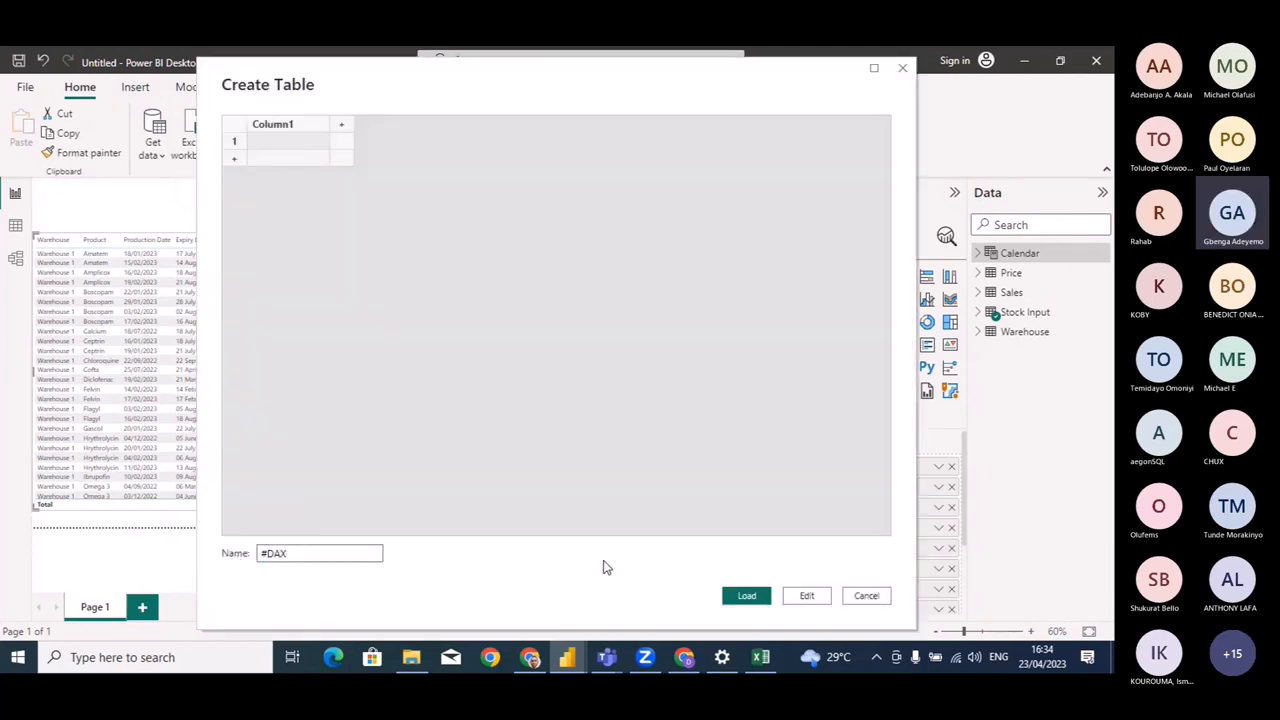
click(747, 596)
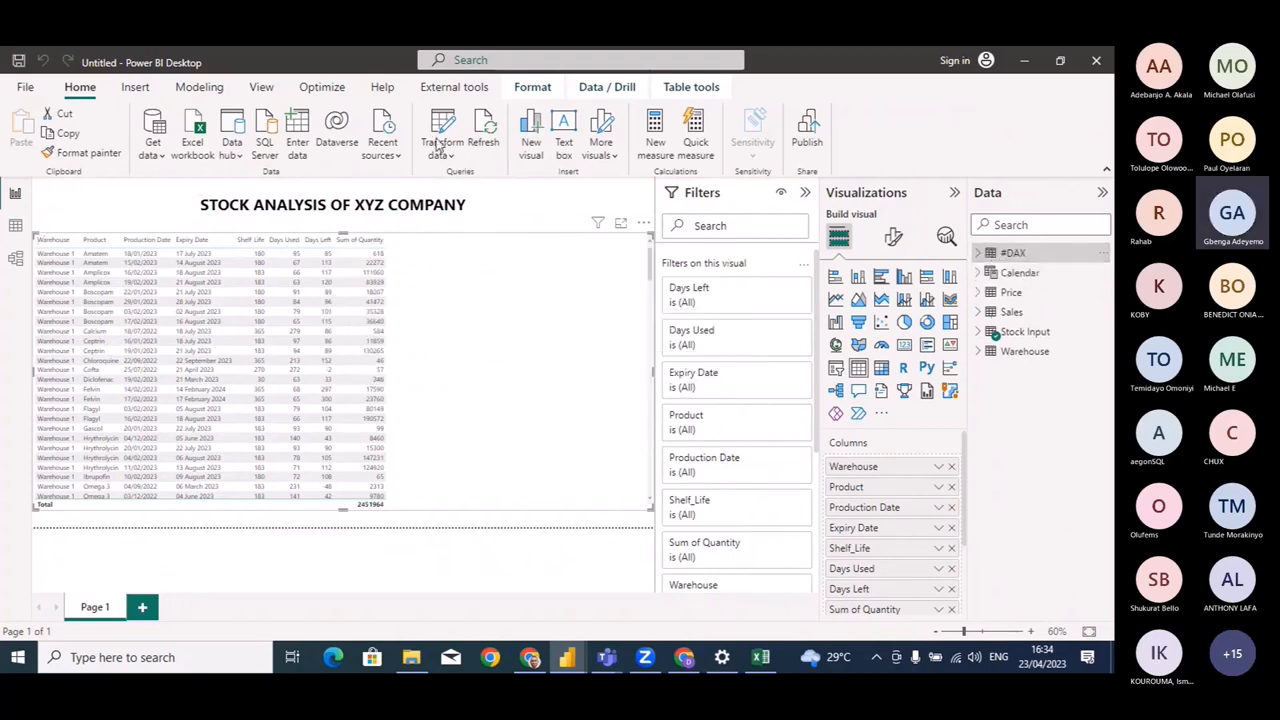
Start a new measure named % Shelf Life in the #DAX table, leaving its formula open on a second line.
click(656, 142)
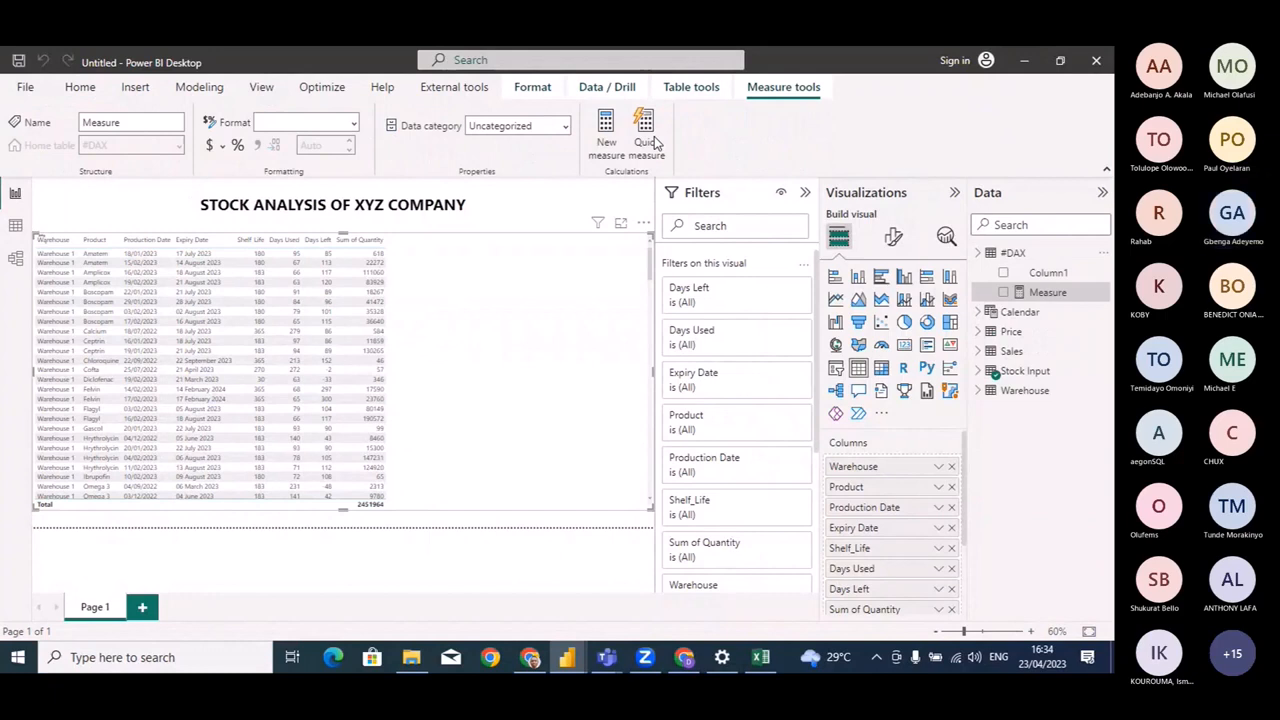
key(ctrl+a)
key(BackSpace)
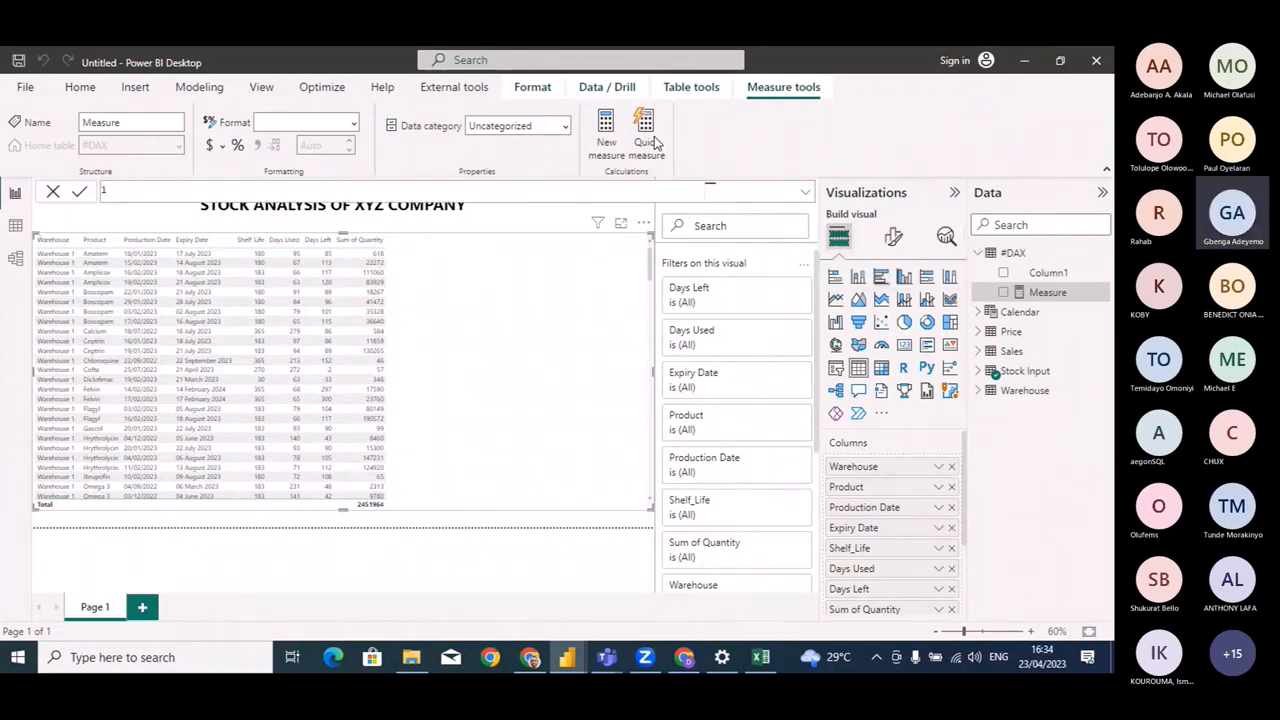
text(% Sh)
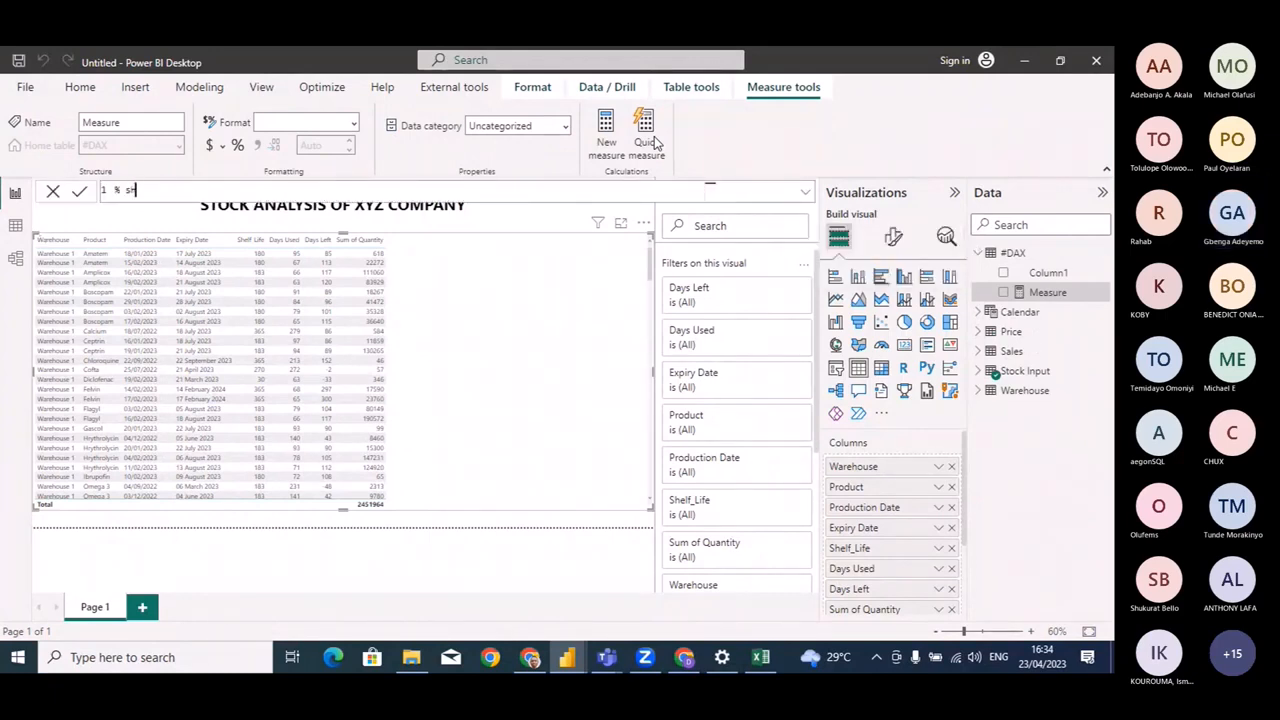
text(e)
key(BackSpace)
key(BackSpace)
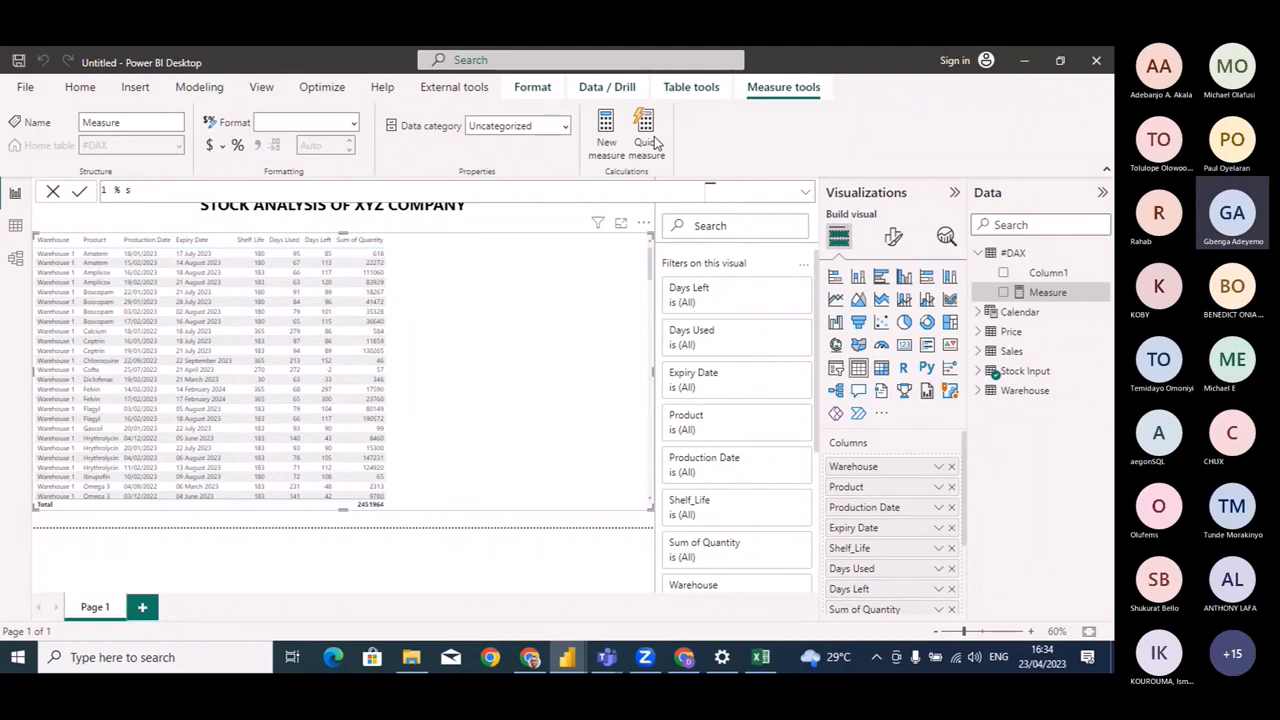
text(h)
key(BackSpace)
key(BackSpace)
text(Shelf Life =)
key(shift+Return)
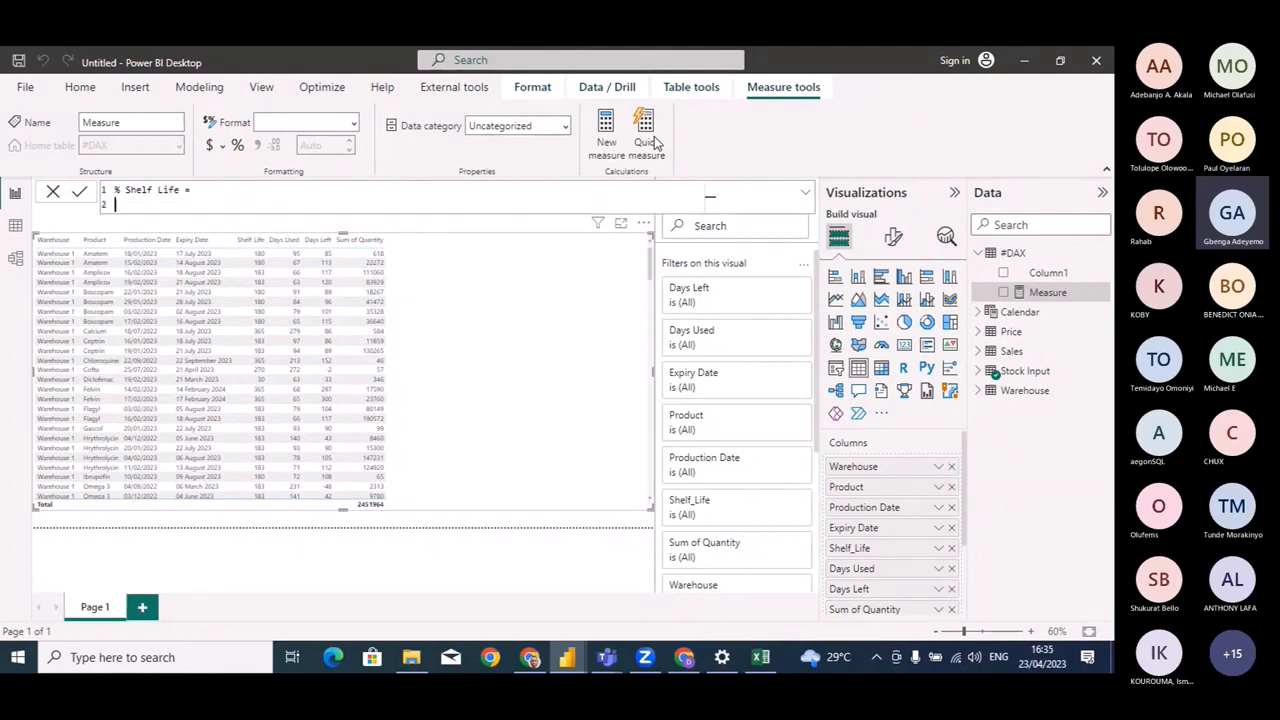
Define variable AA in the % Shelf Life measure as SUM('Stock Input'[Days Used]).
text(Va)
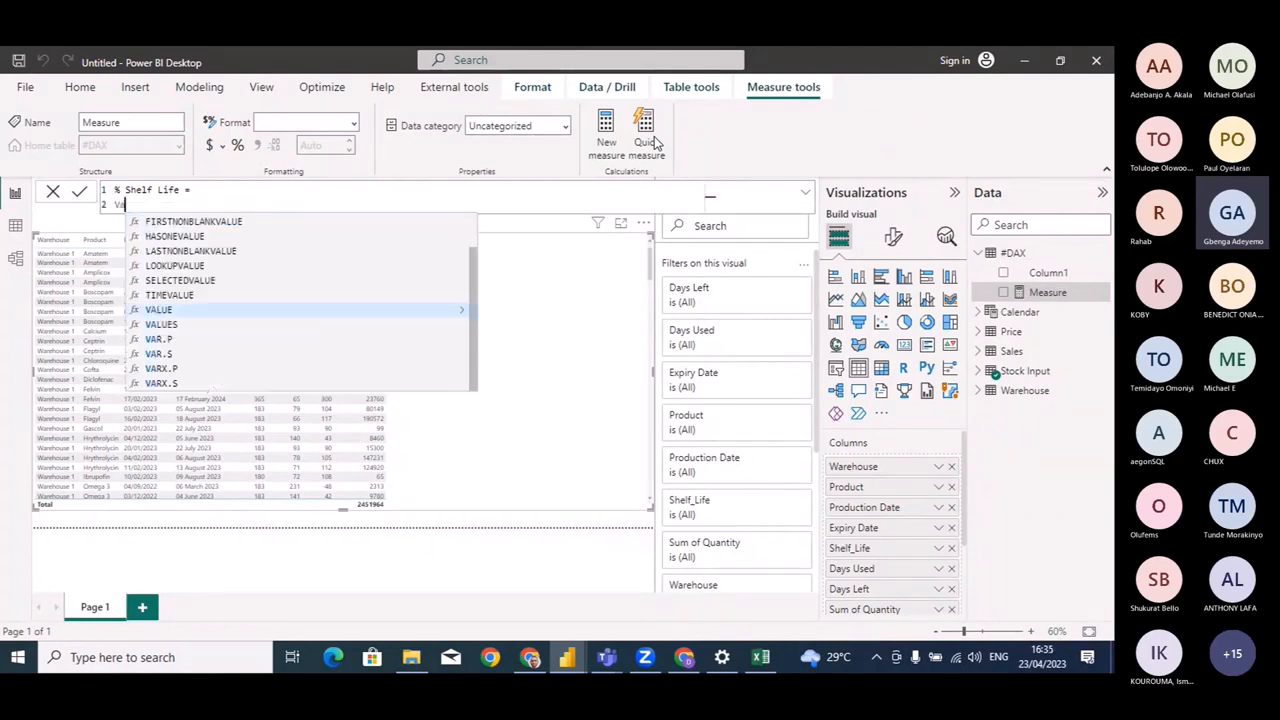
text(r AA )
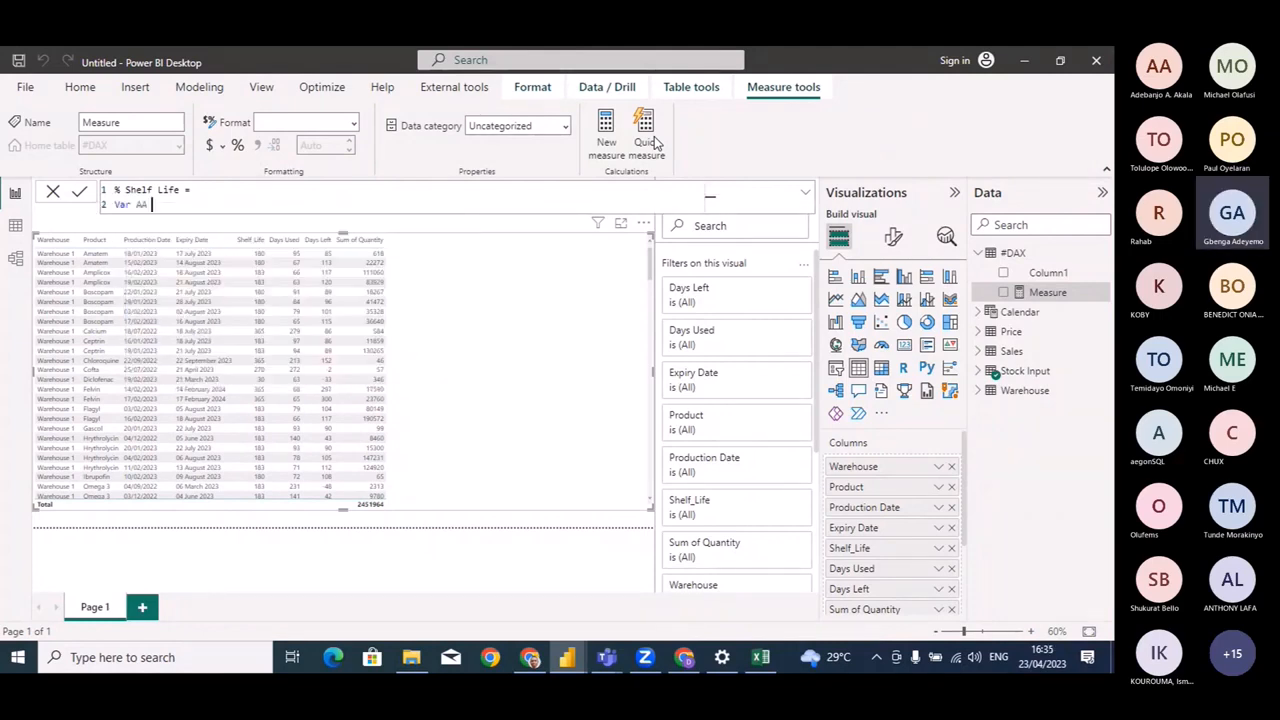
text(= SU)
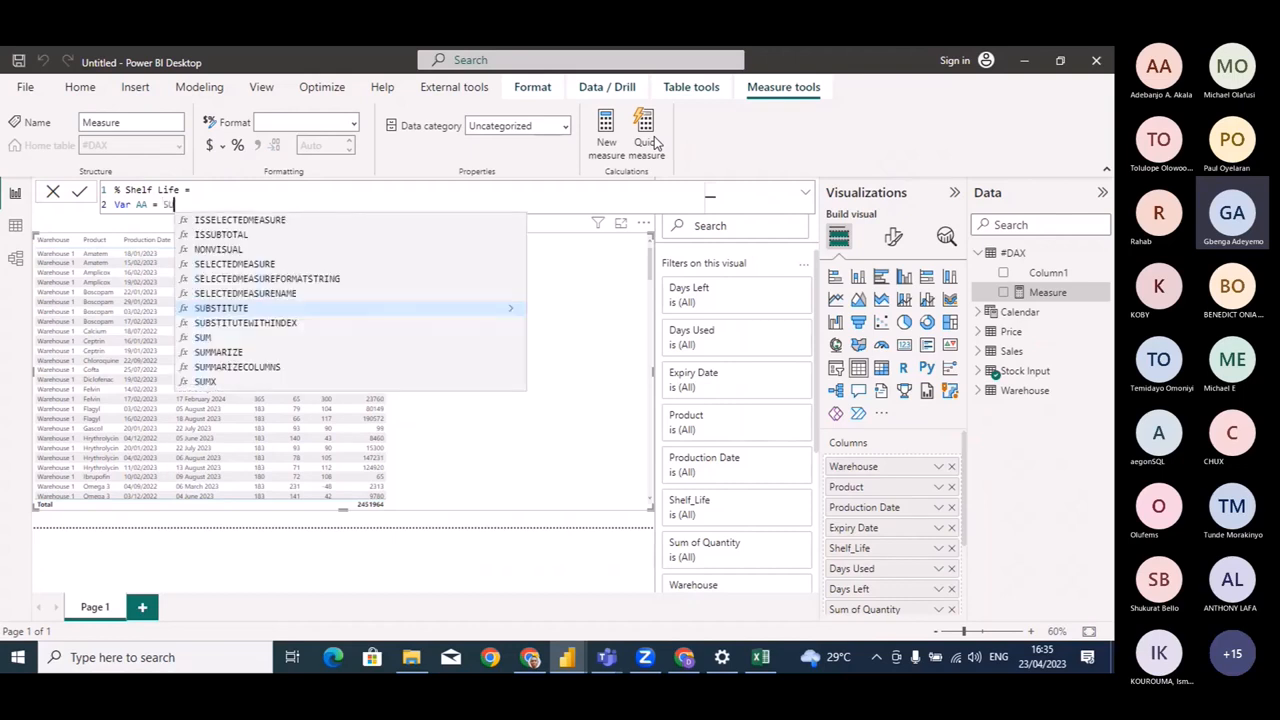
text(M(DA)
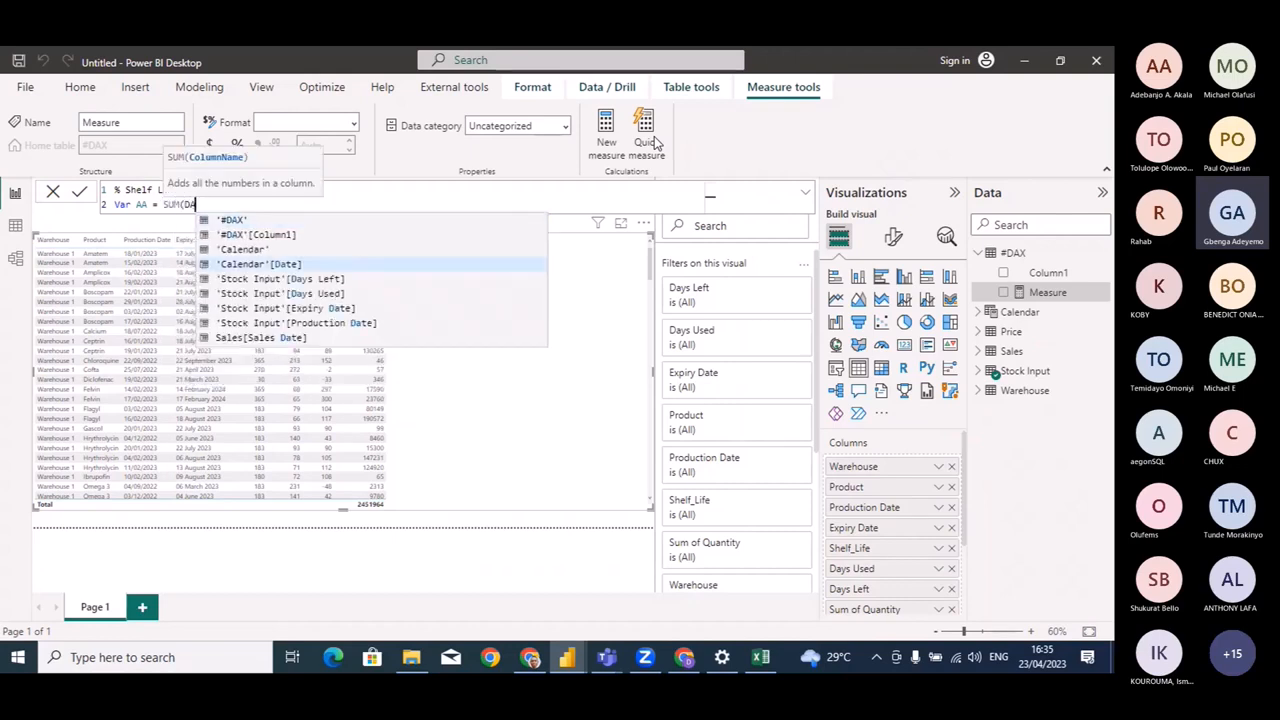
text(YS)
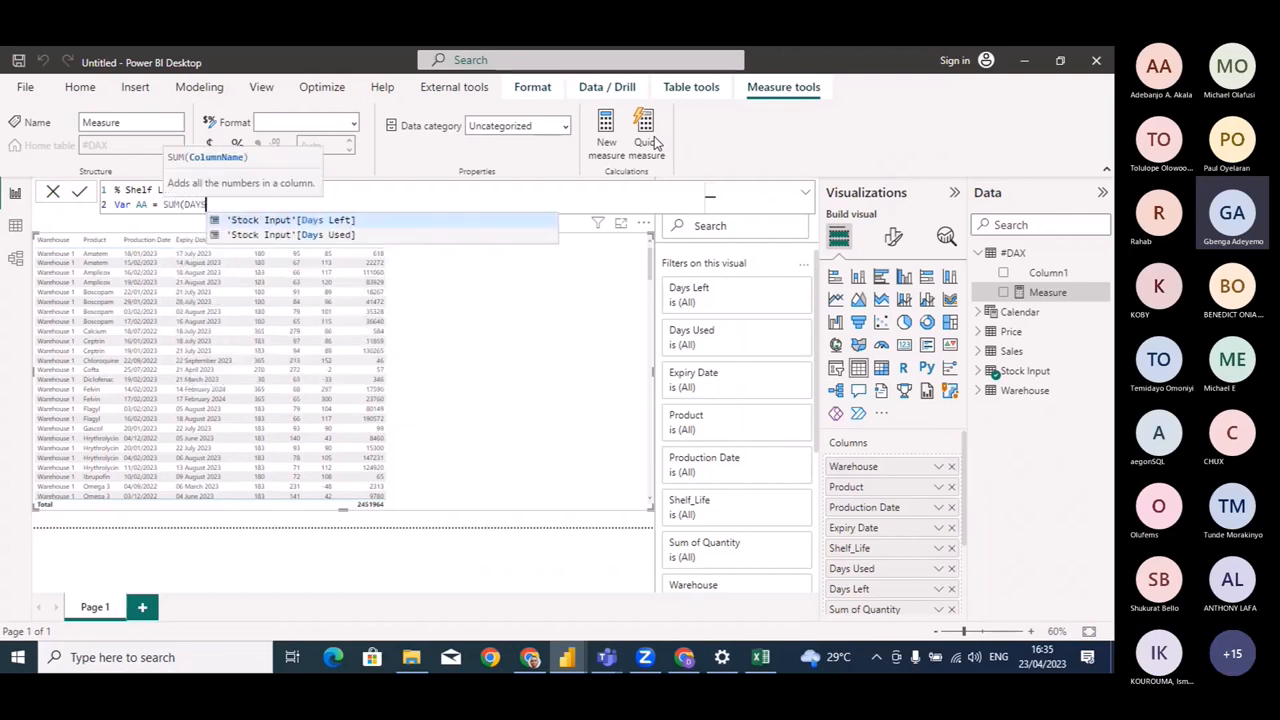
click(350, 236)
text())
key(shift+Return)
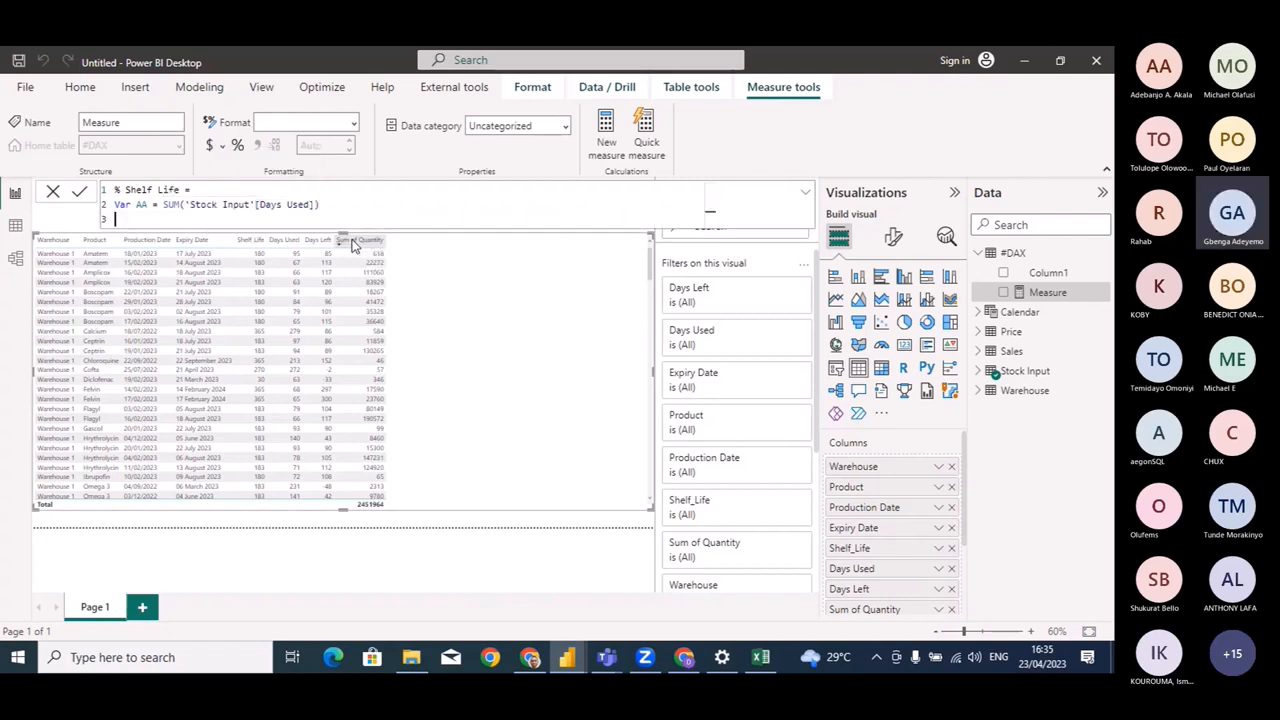
Define variable BB in the % Shelf Life measure as SUM('Stock Input'[Shelf_Life]).
text(VAR N)
text(B = S)
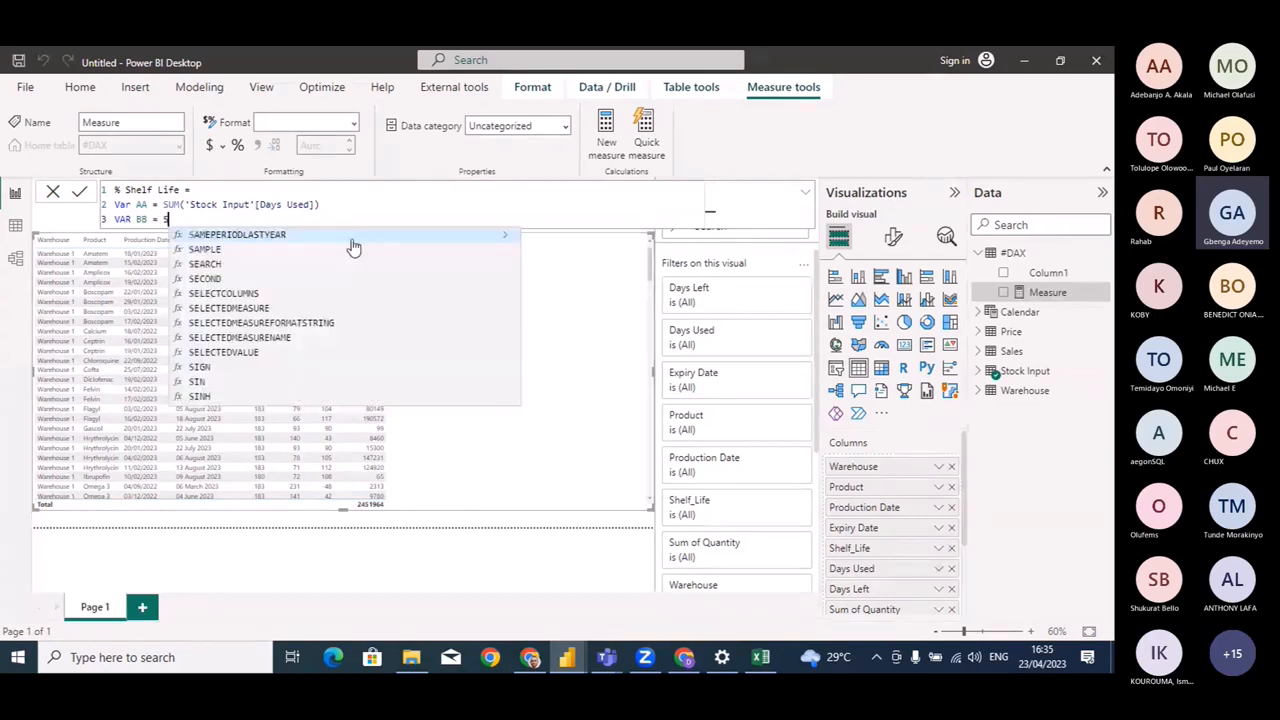
text(UM(SHEL)
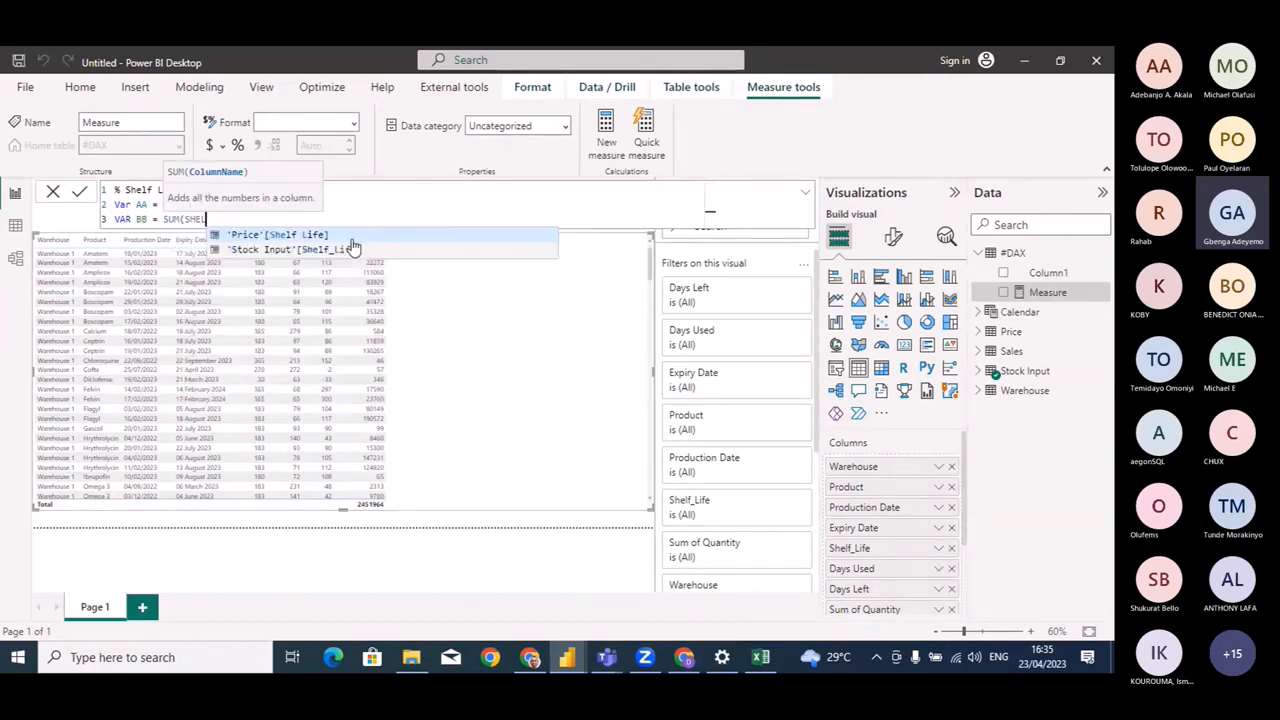
text(F)
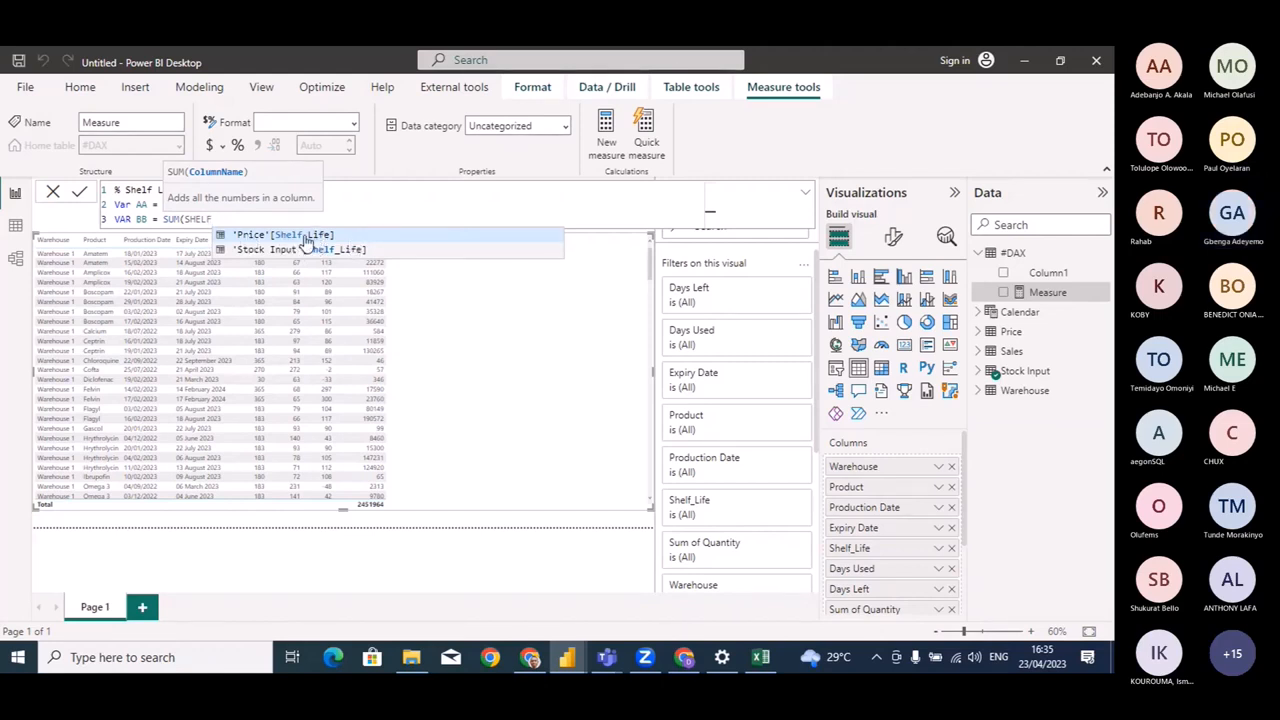
click(321, 250)
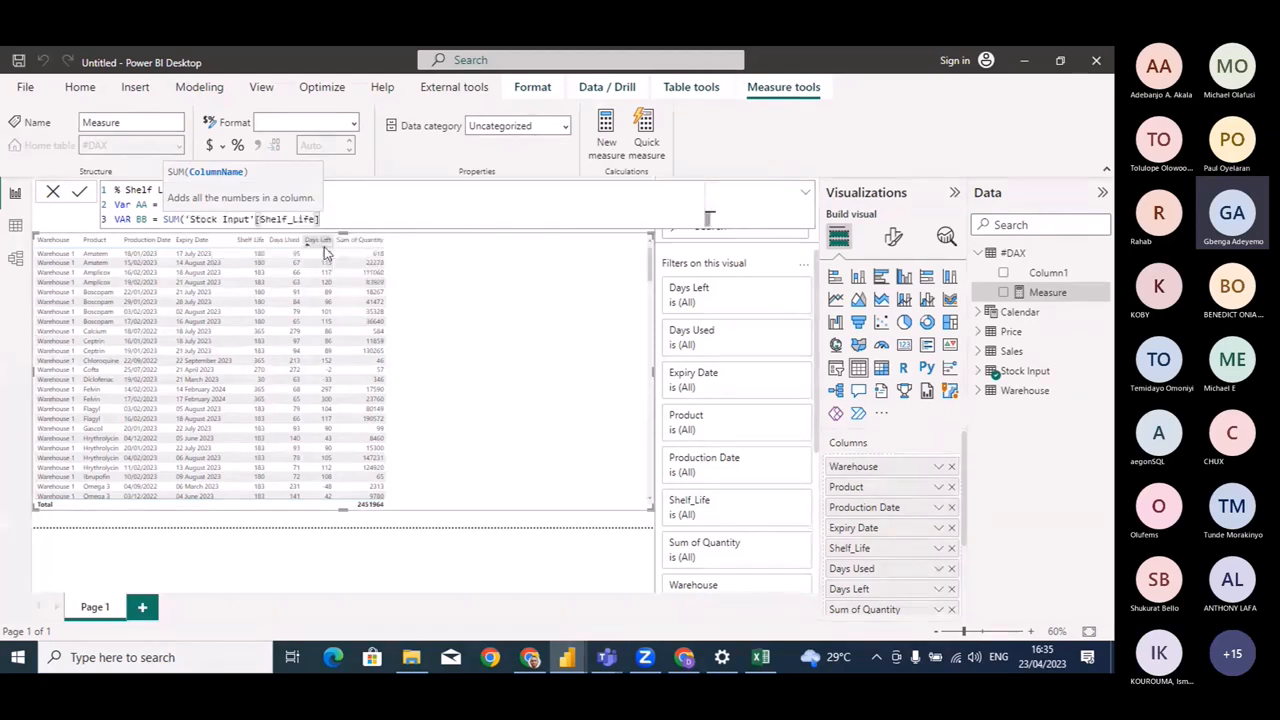
text())
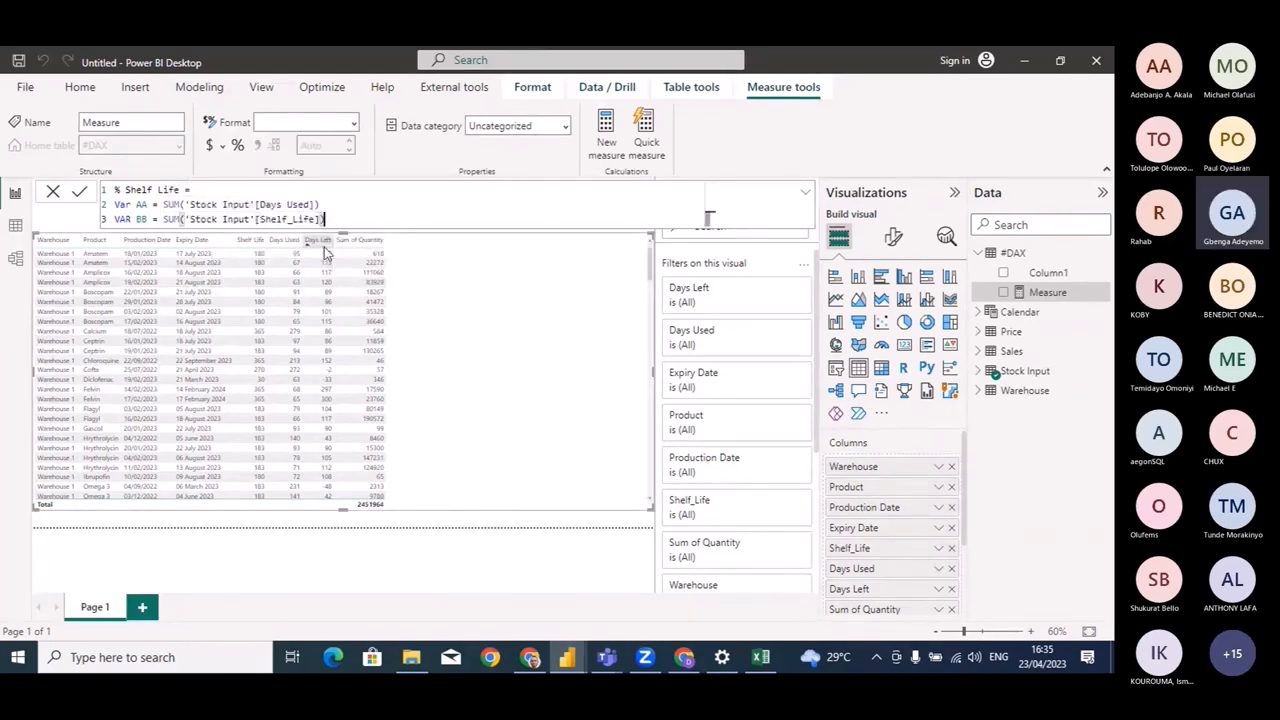
key(shift+Return)
Complete the % Shelf Life measure with RETURN DIVIDE(AA, BB, 0) and commit the formula.
text(RETURN)
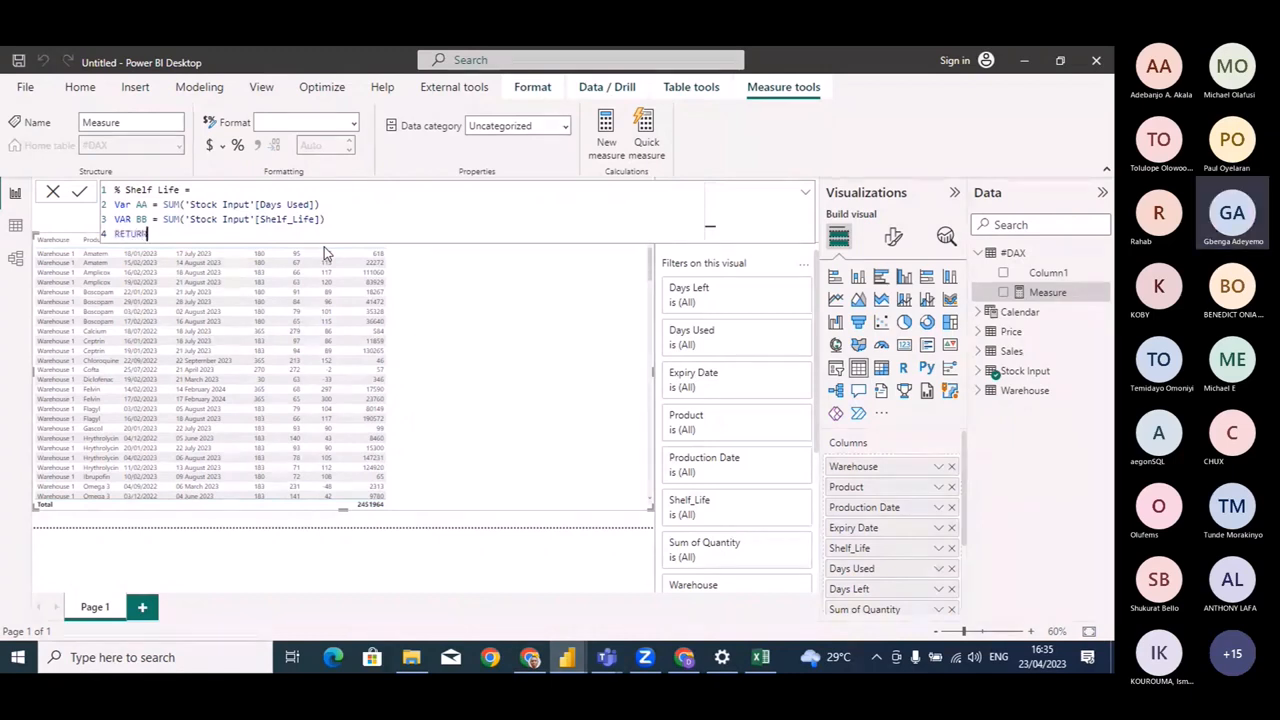
key(shift+Return)
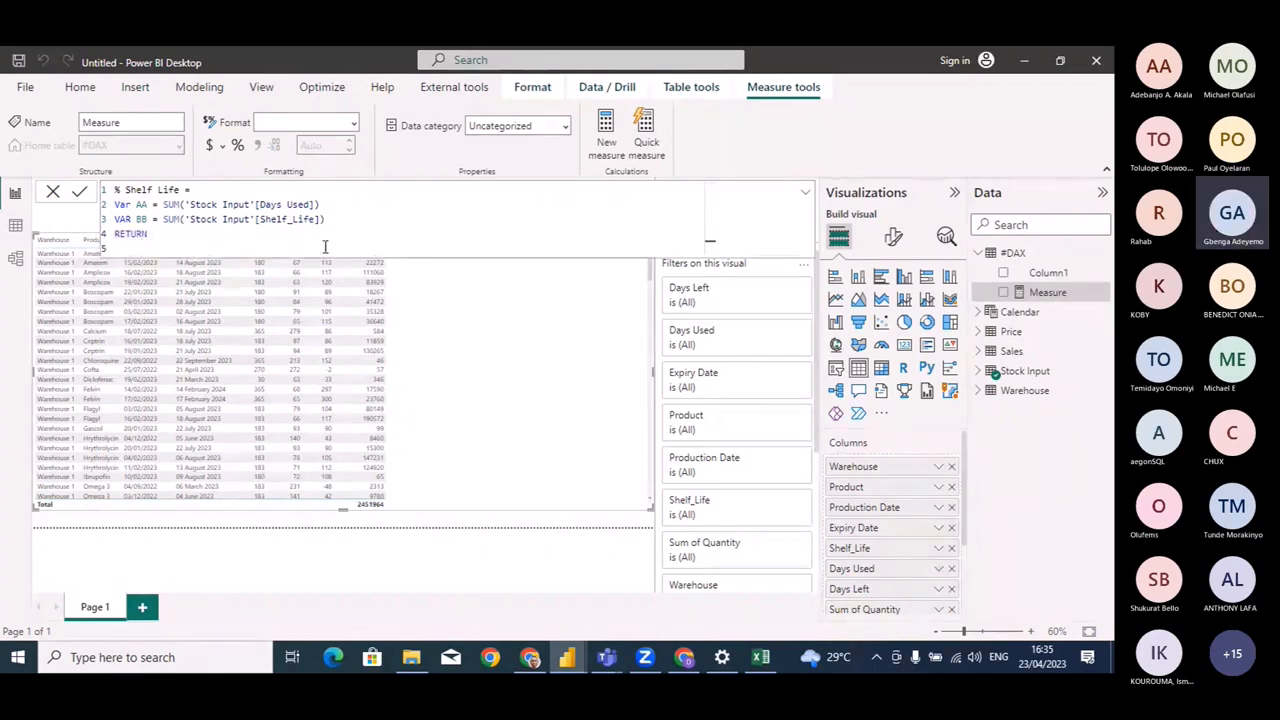
text(dIVIDE)
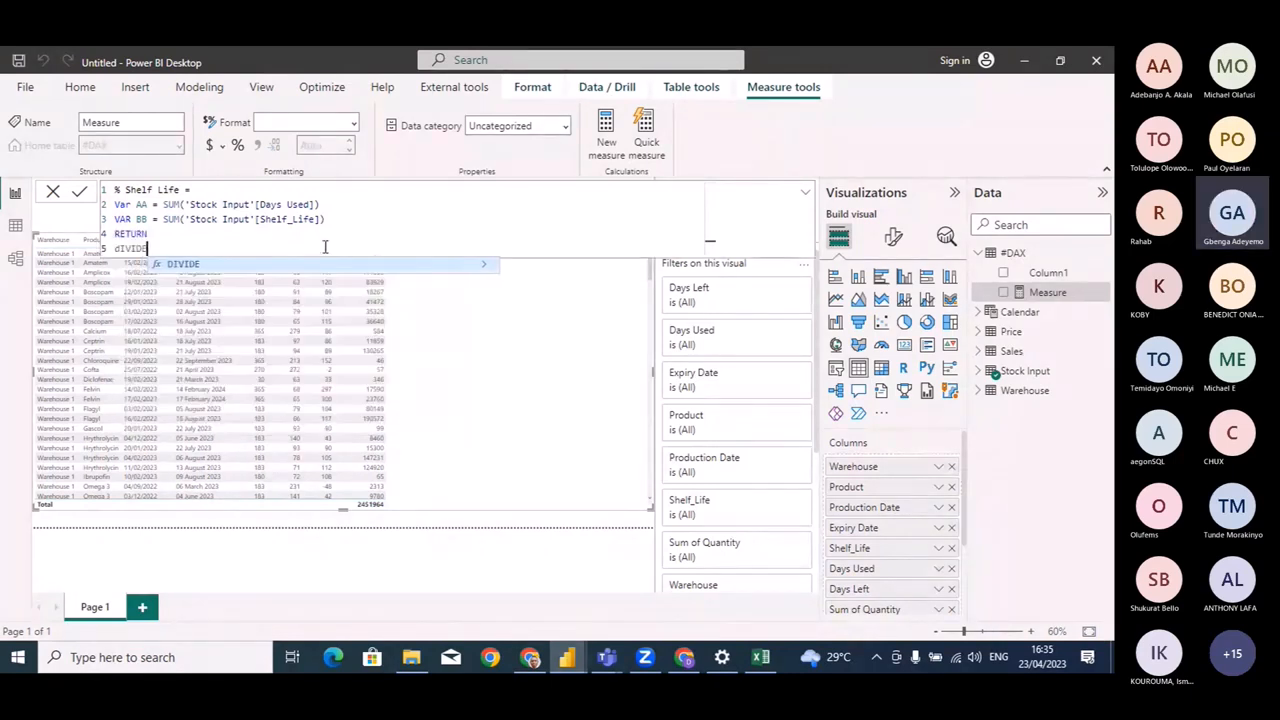
key(Tab)
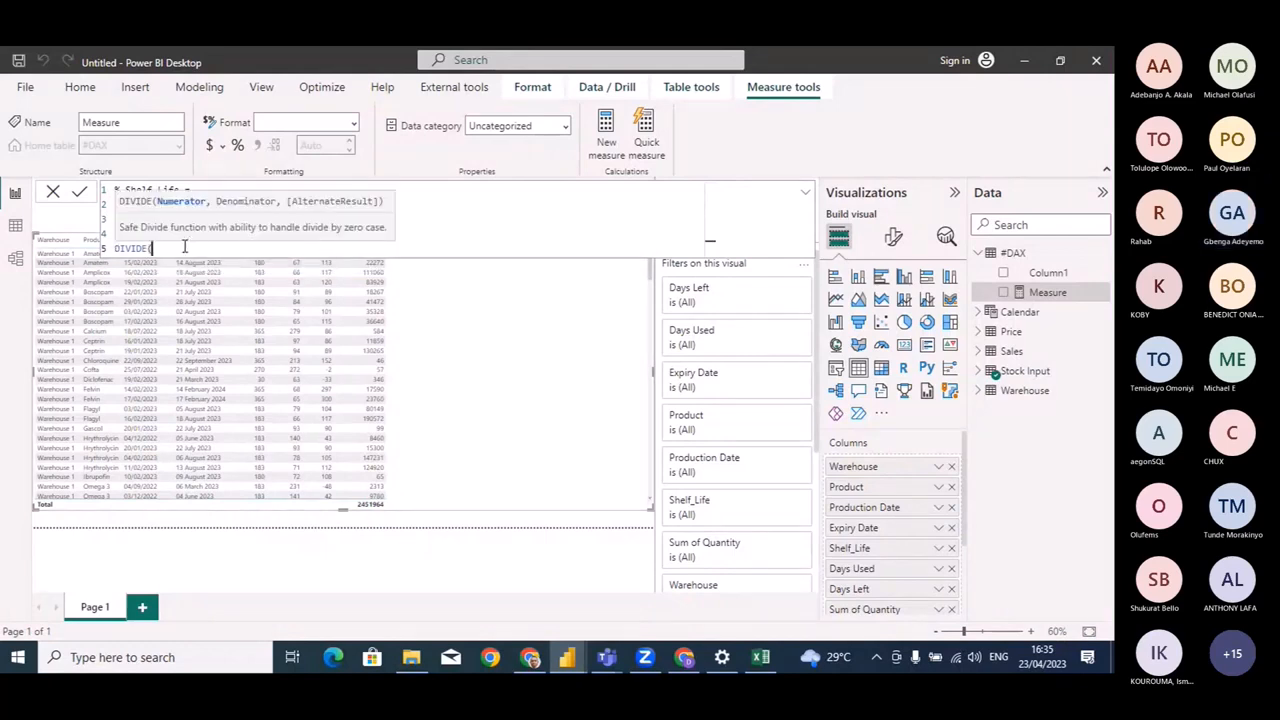
text(AA, )
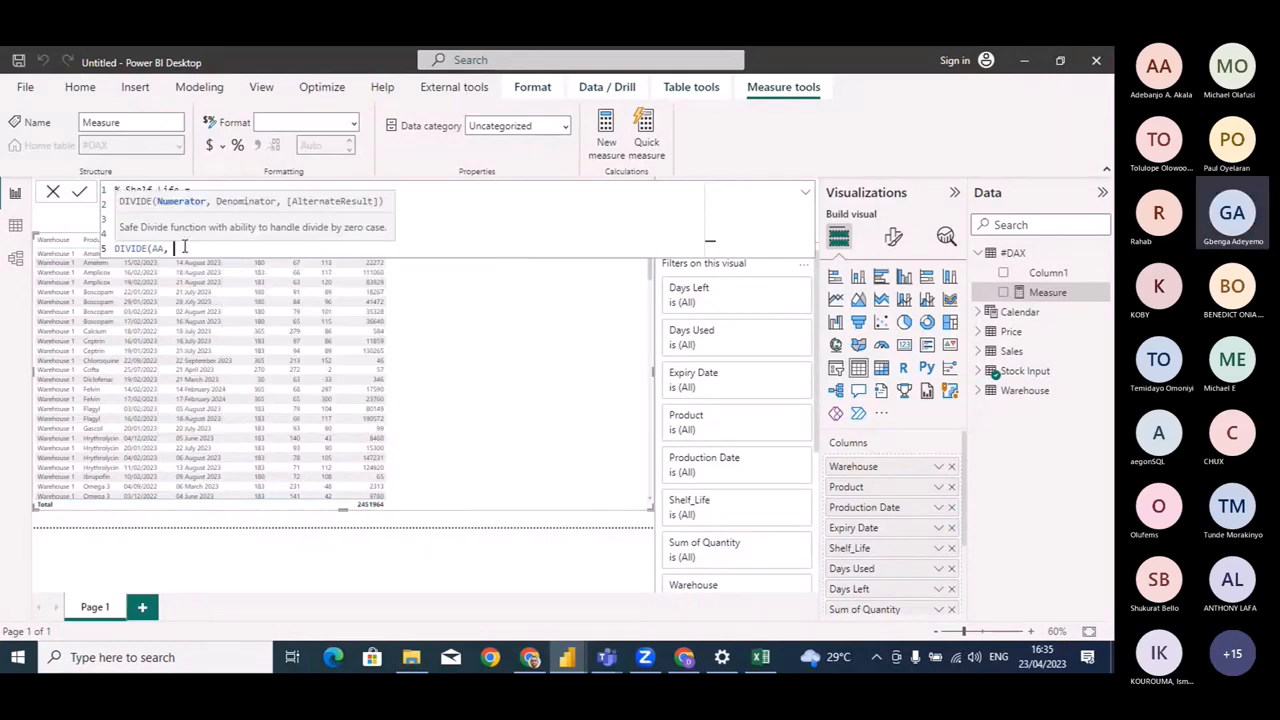
text(BB) 0))
key(Return)
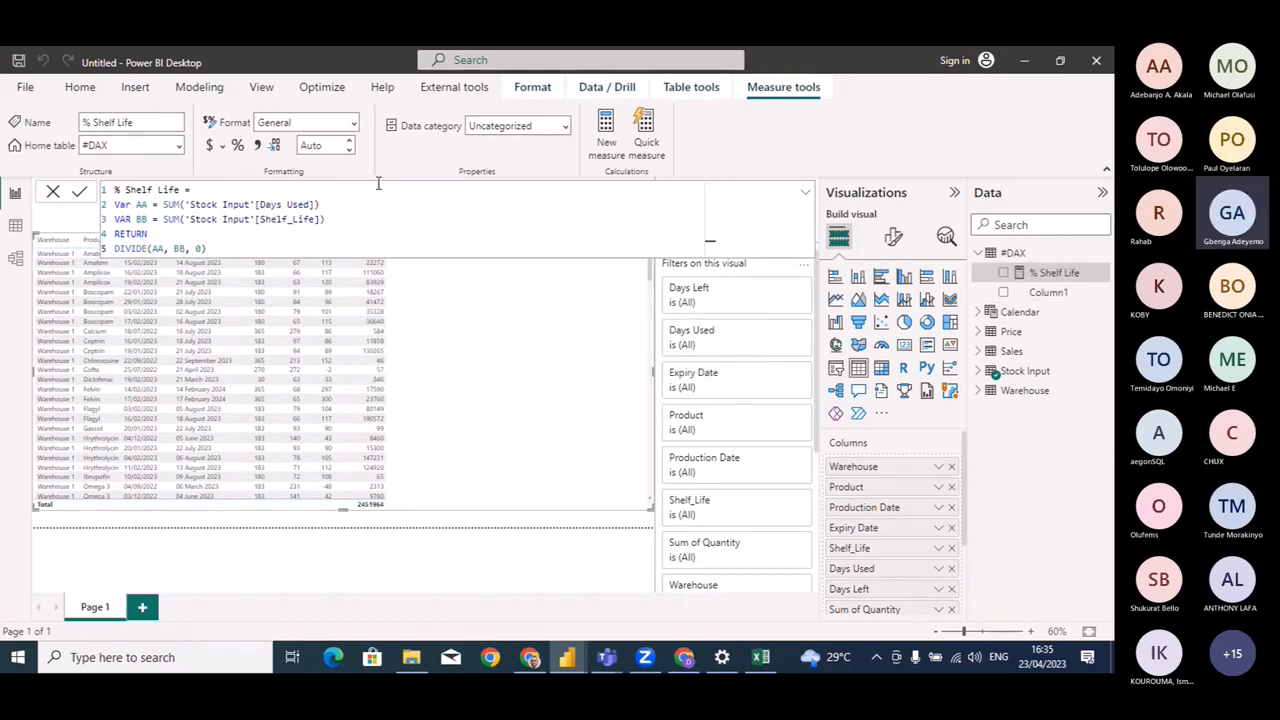
Add the % Shelf Life measure to the stock table visual and format it as Percentage with 2 decimal places.
drag(1055, 272, 520, 316)
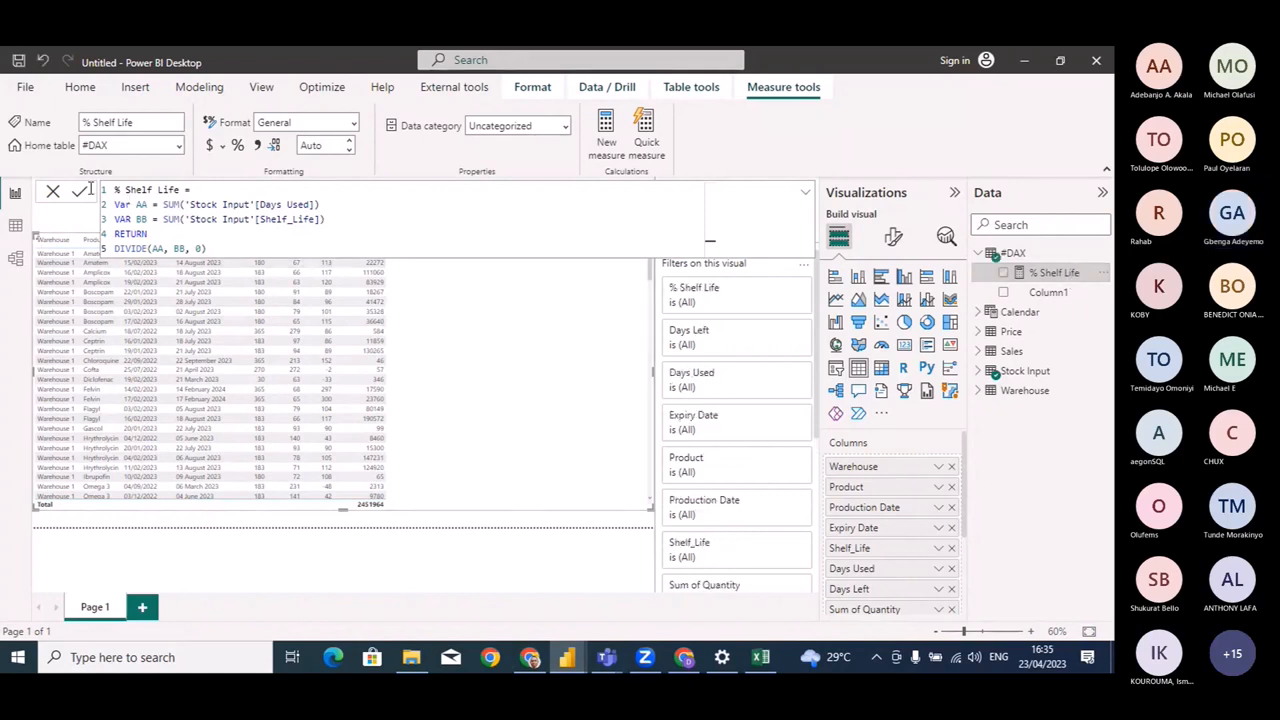
click(53, 192)
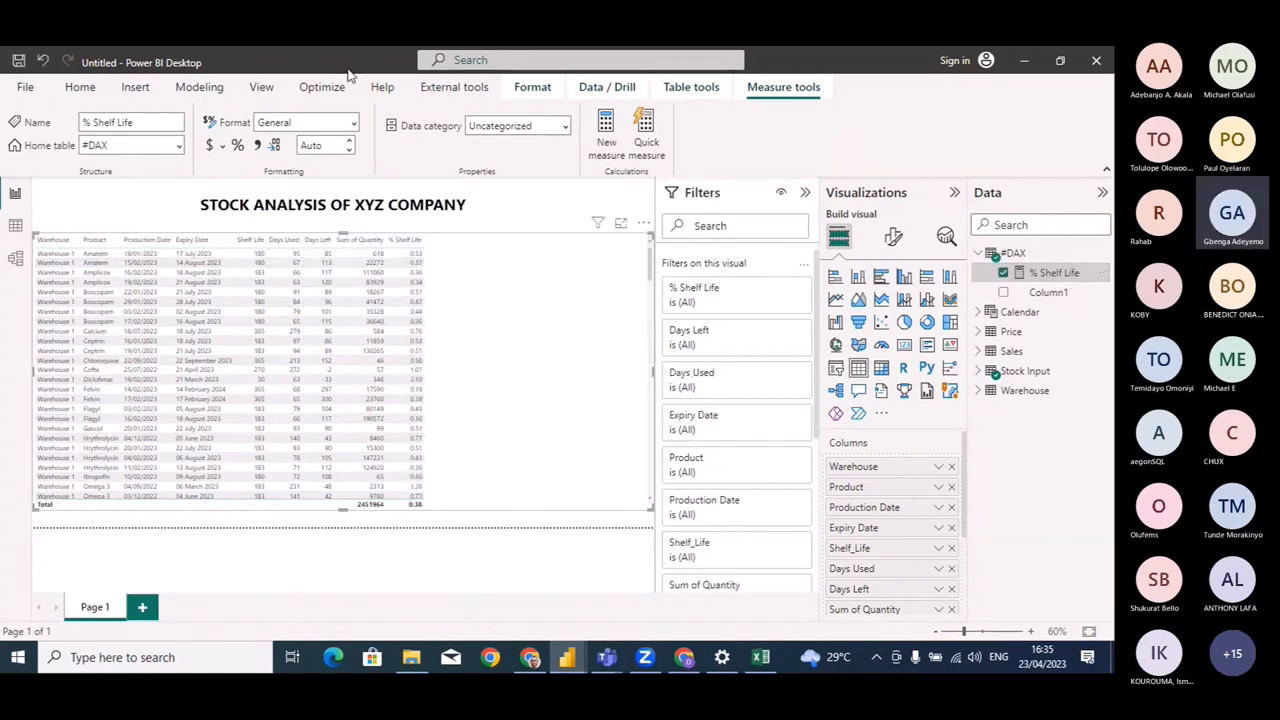
click(305, 122)
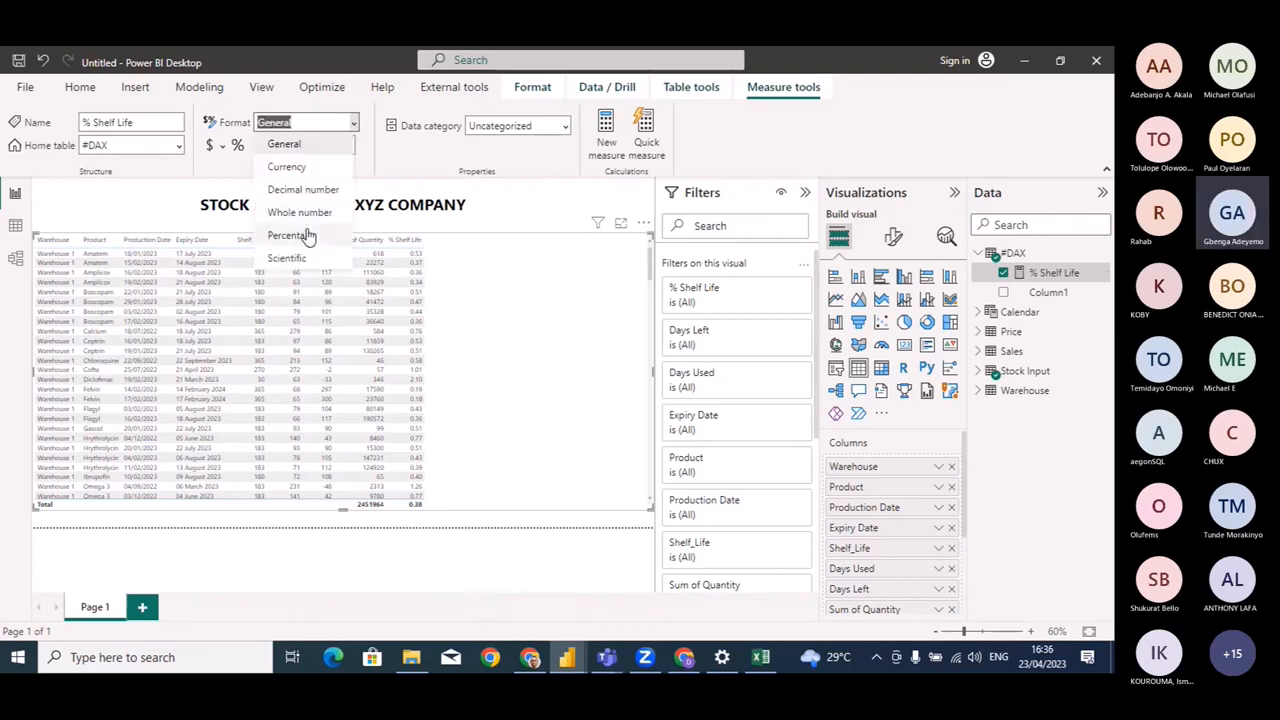
click(290, 235)
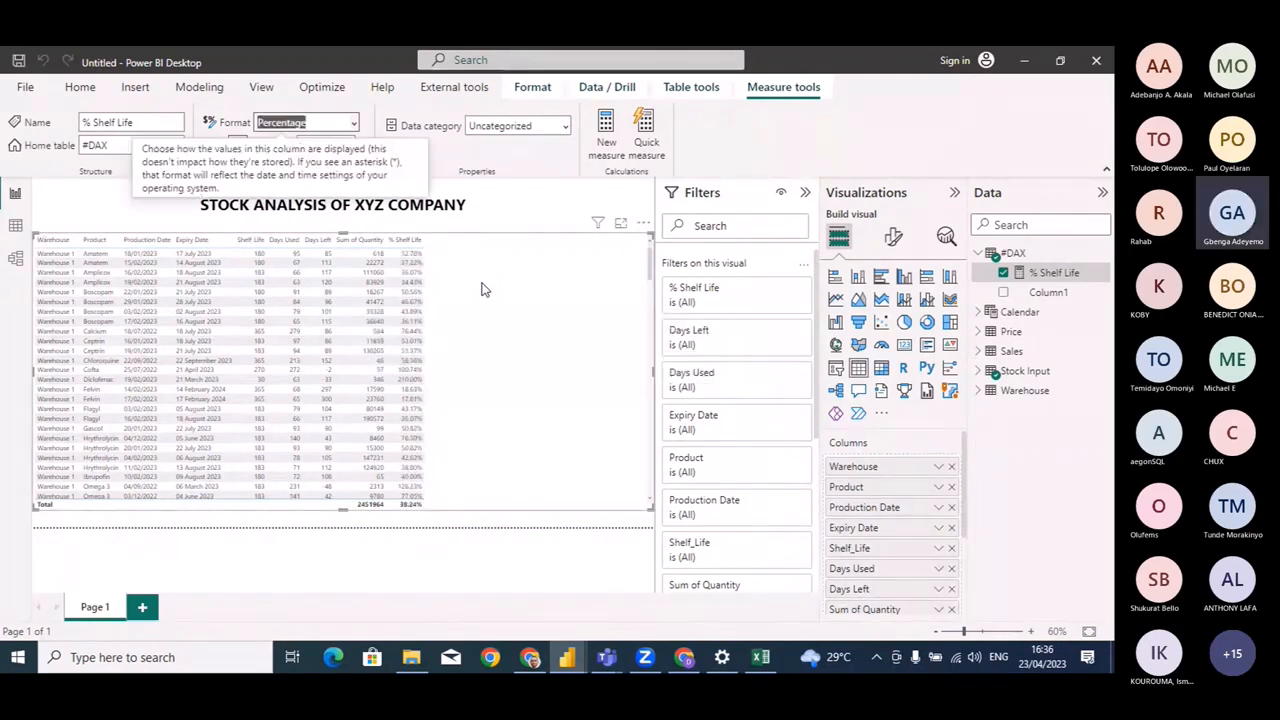
click(403, 181)
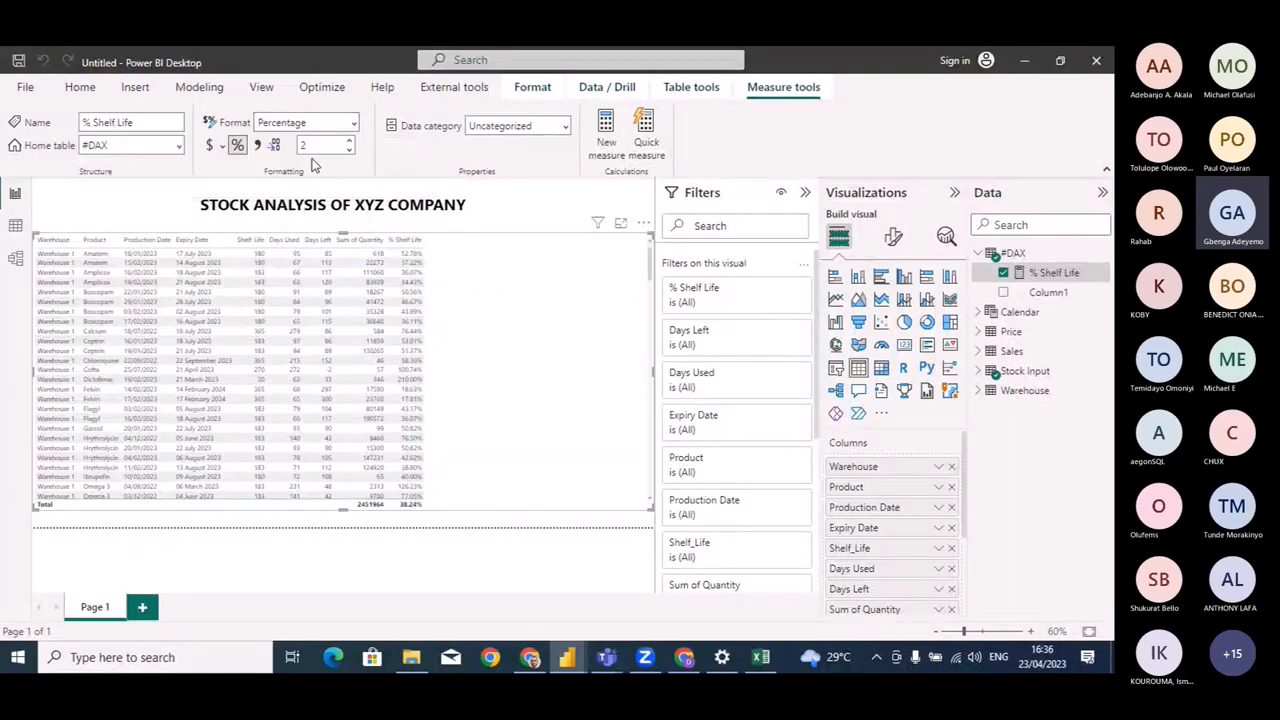
click(315, 147)
key(BackSpace)
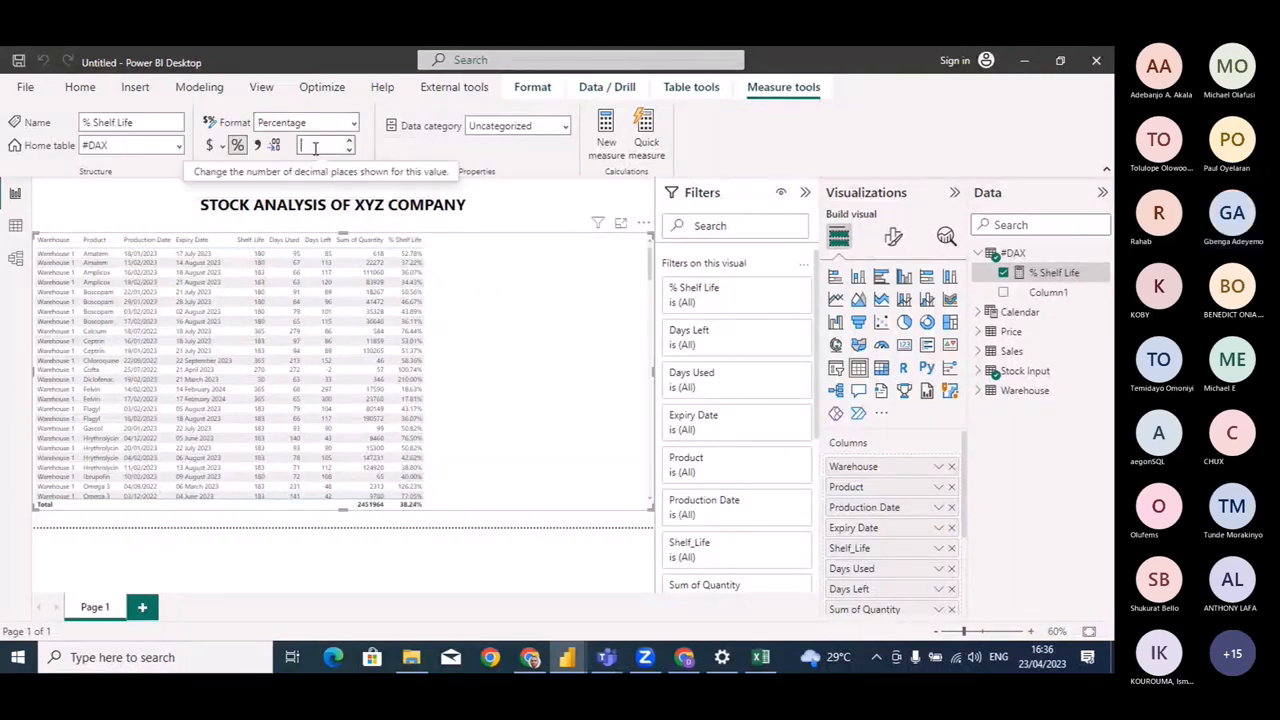
text(2)
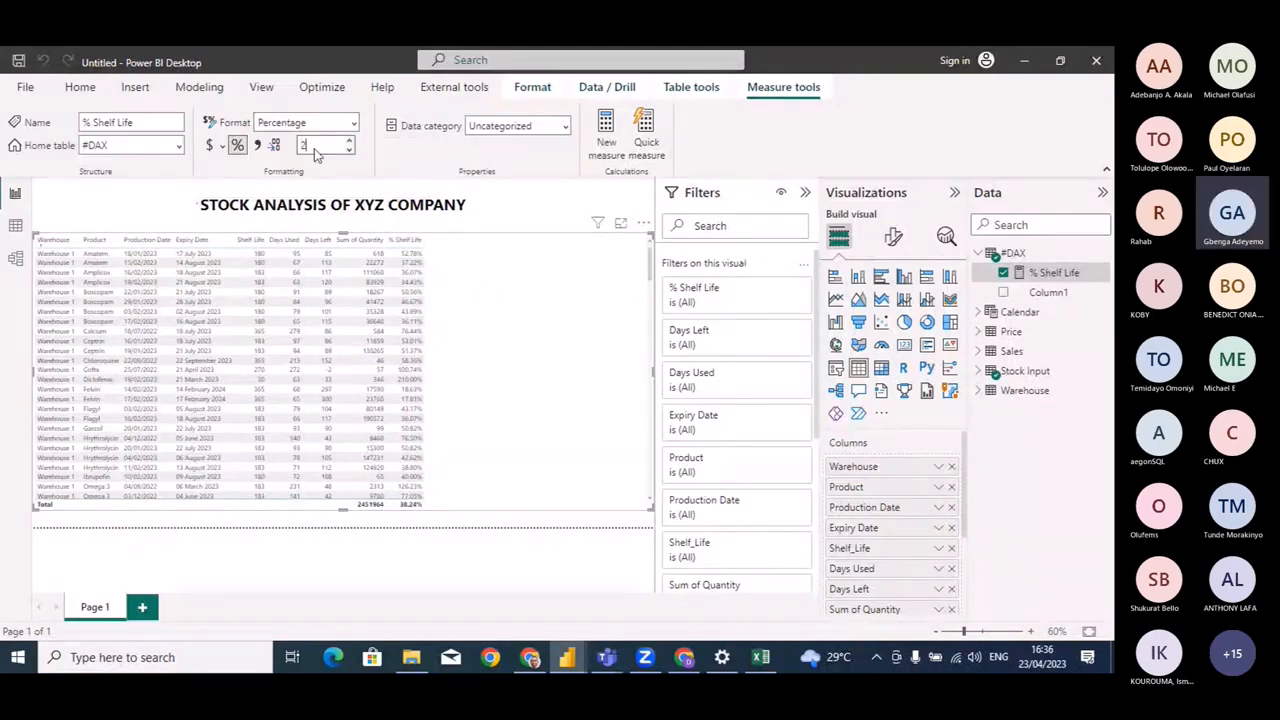
Set the % Shelf Life measure's percentage format to 0 decimal places.
key(BackSpace)
text(0)
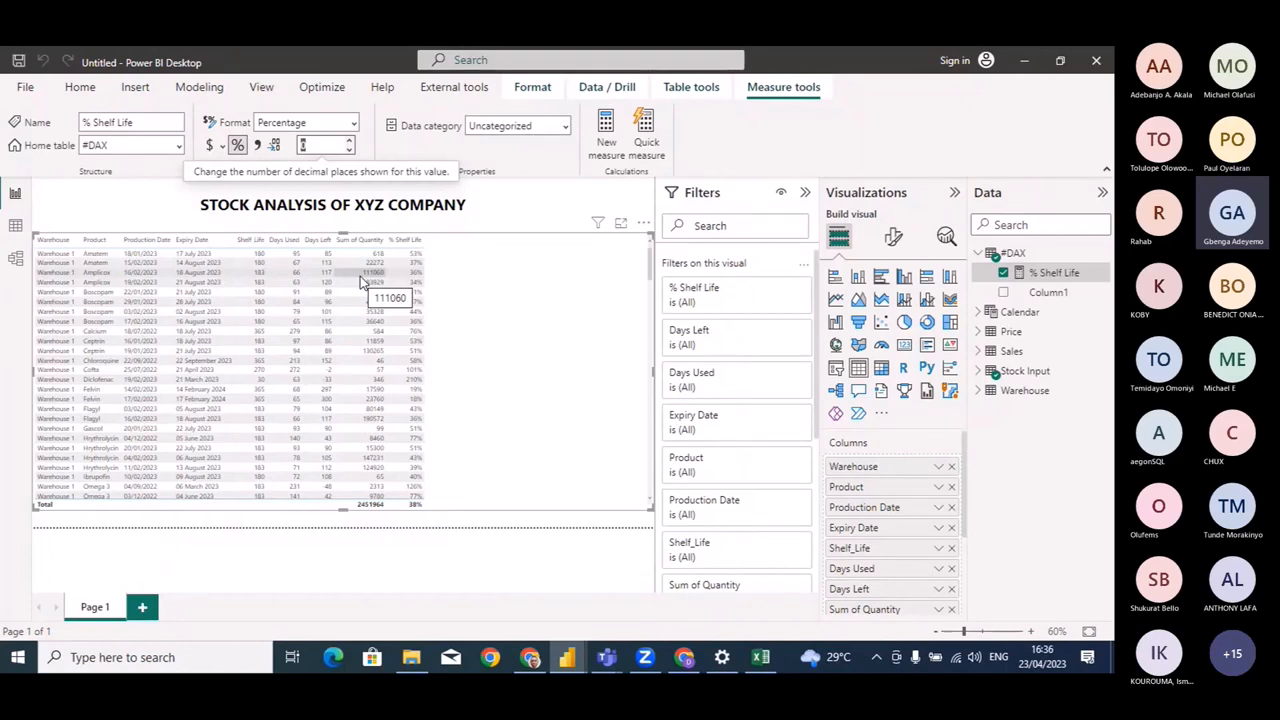
click(493, 341)
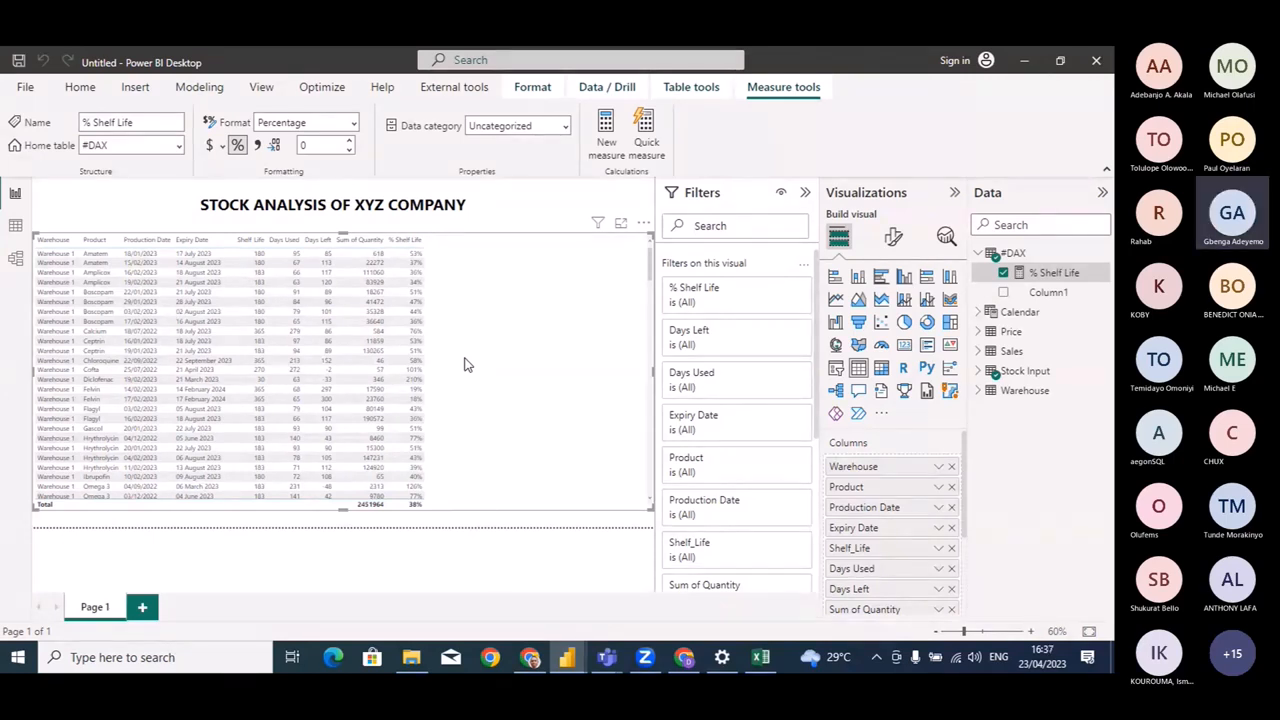
Examine the Average Sales column in the Stock Analysis report's table, dismissing its open formula, and return to the untitled report.
mouse_move(567, 657)
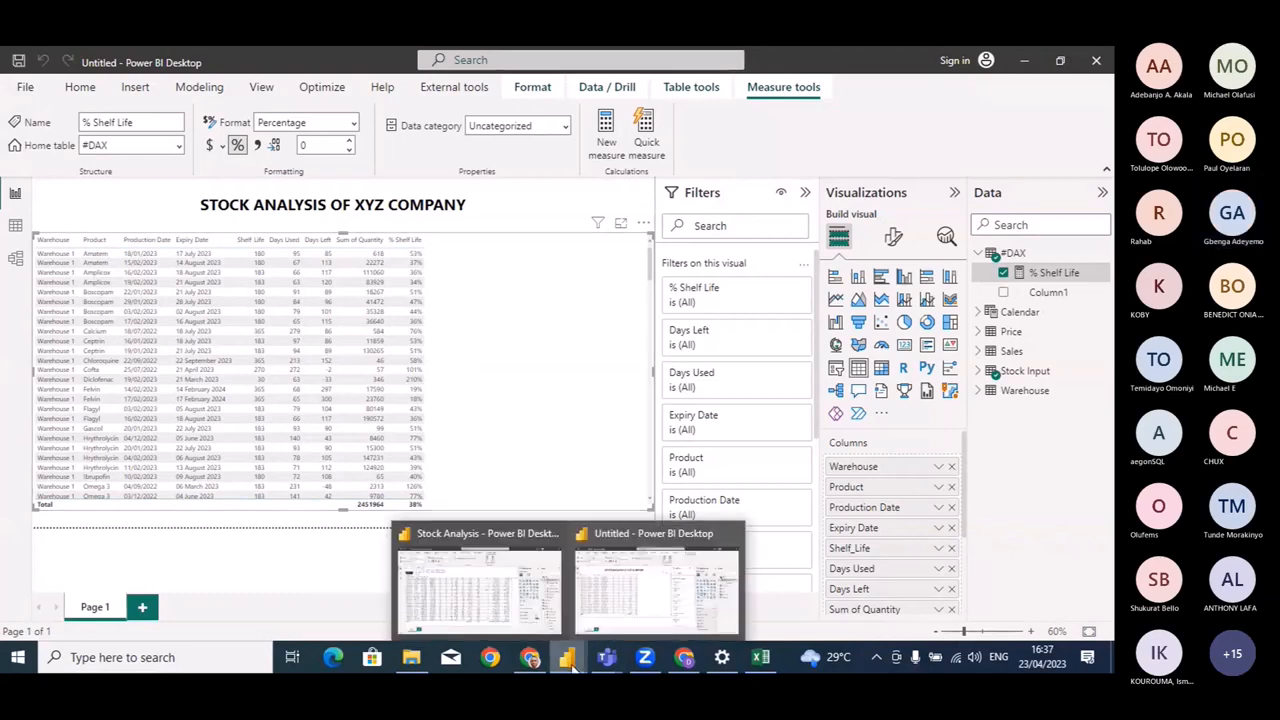
click(490, 604)
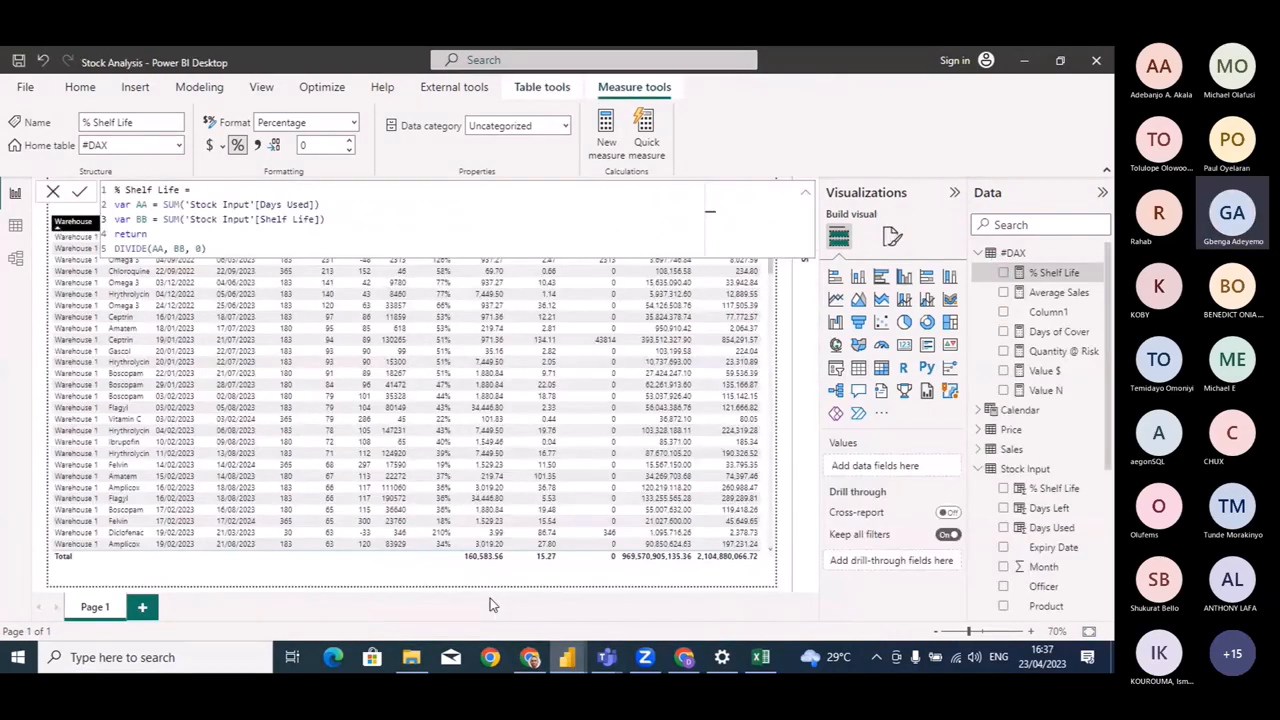
click(54, 193)
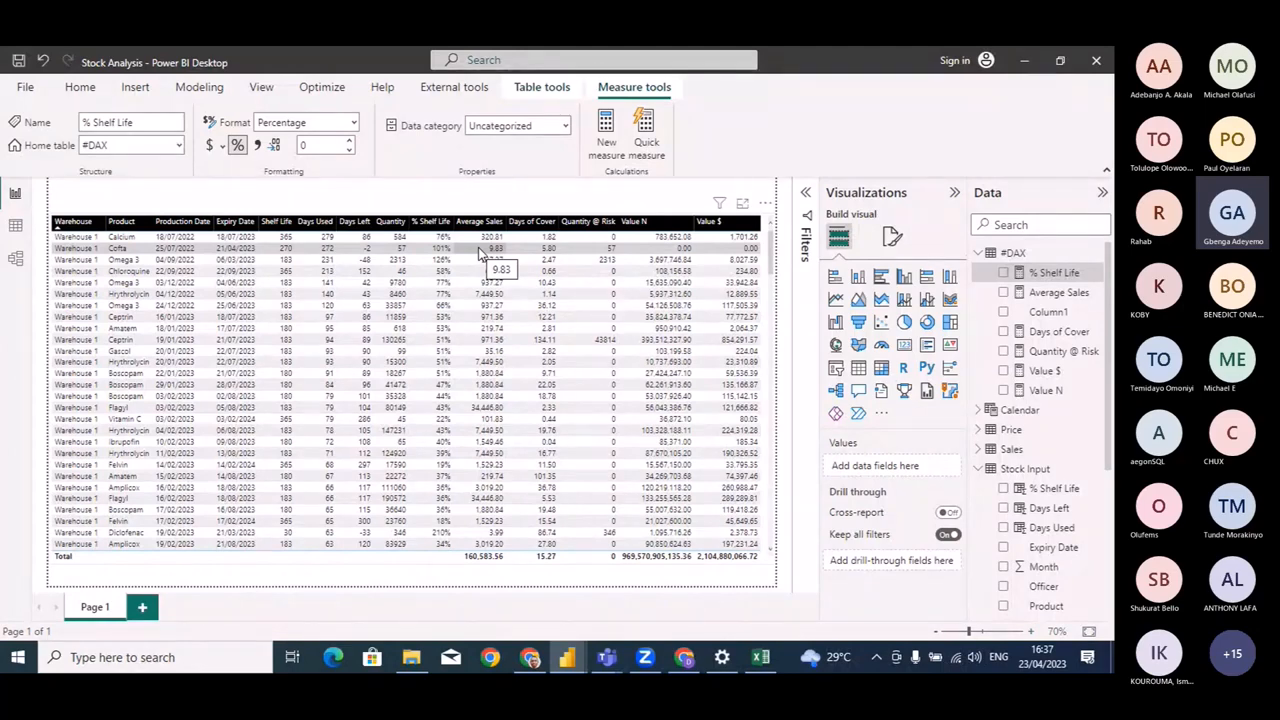
click(537, 206)
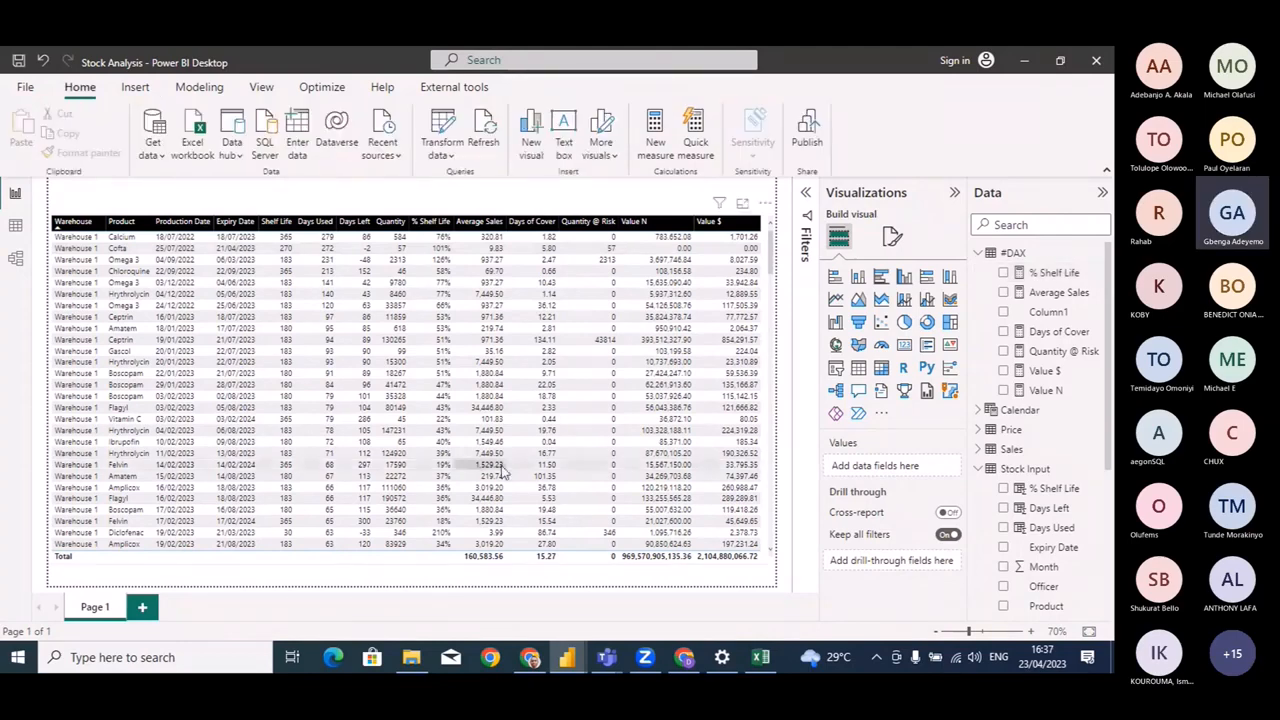
mouse_move(567, 657)
click(641, 595)
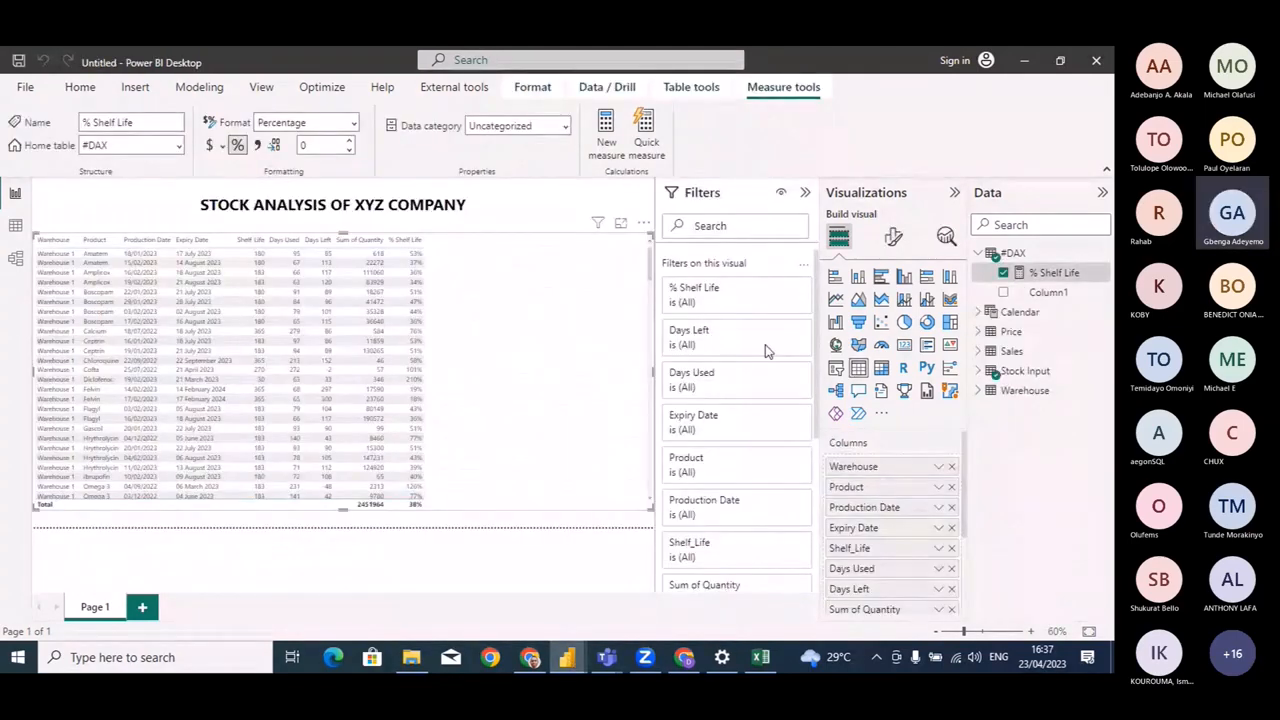
Create a new measure named Average Sales in the #DAX table, with its formula starting on a second line.
click(1012, 253)
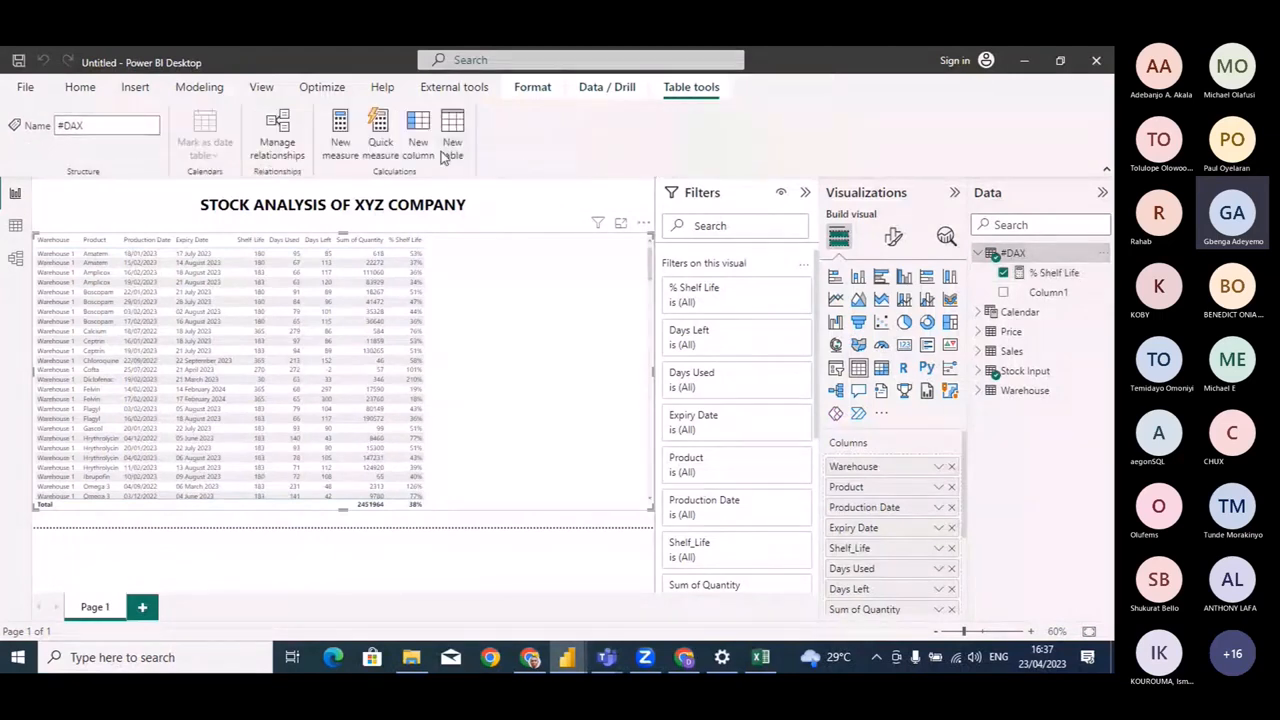
click(347, 146)
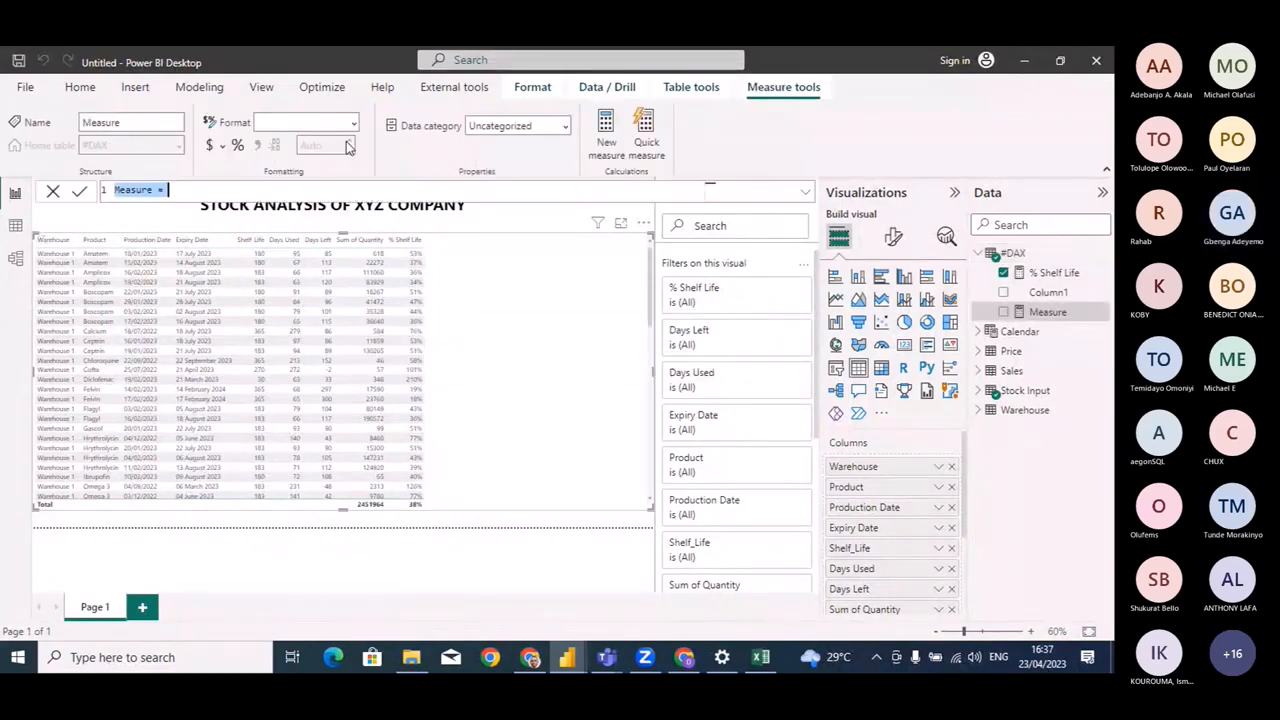
text(a)
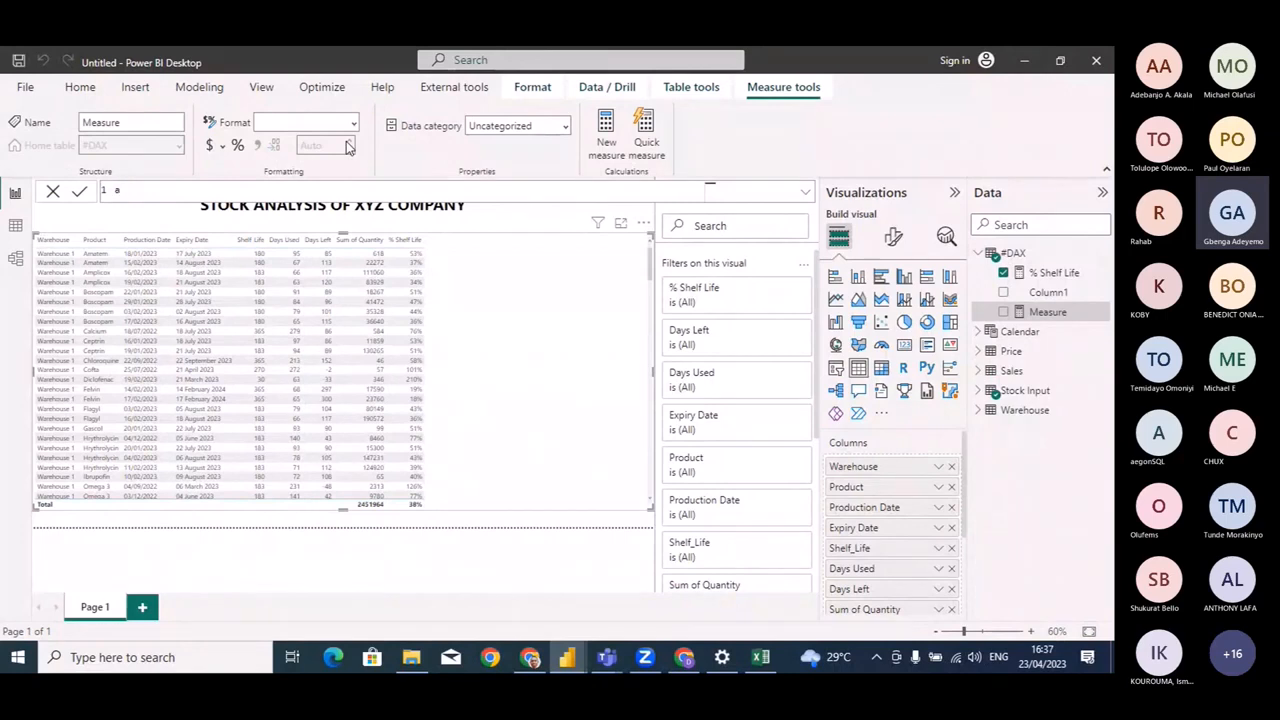
text(verage Sales =)
key(shift+Return)
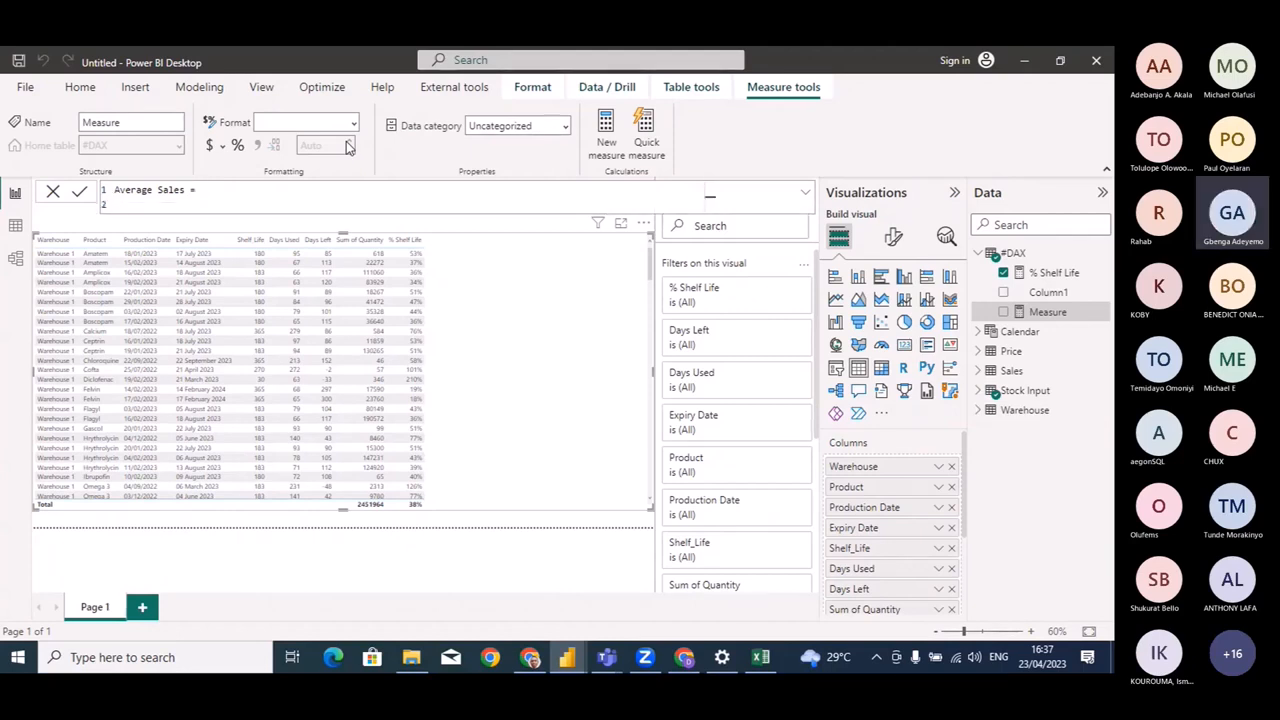
Start the Average Sales formula with a DIVIDE function whose numerator is the SUM of Sales[Quantity Sold].
text(D)
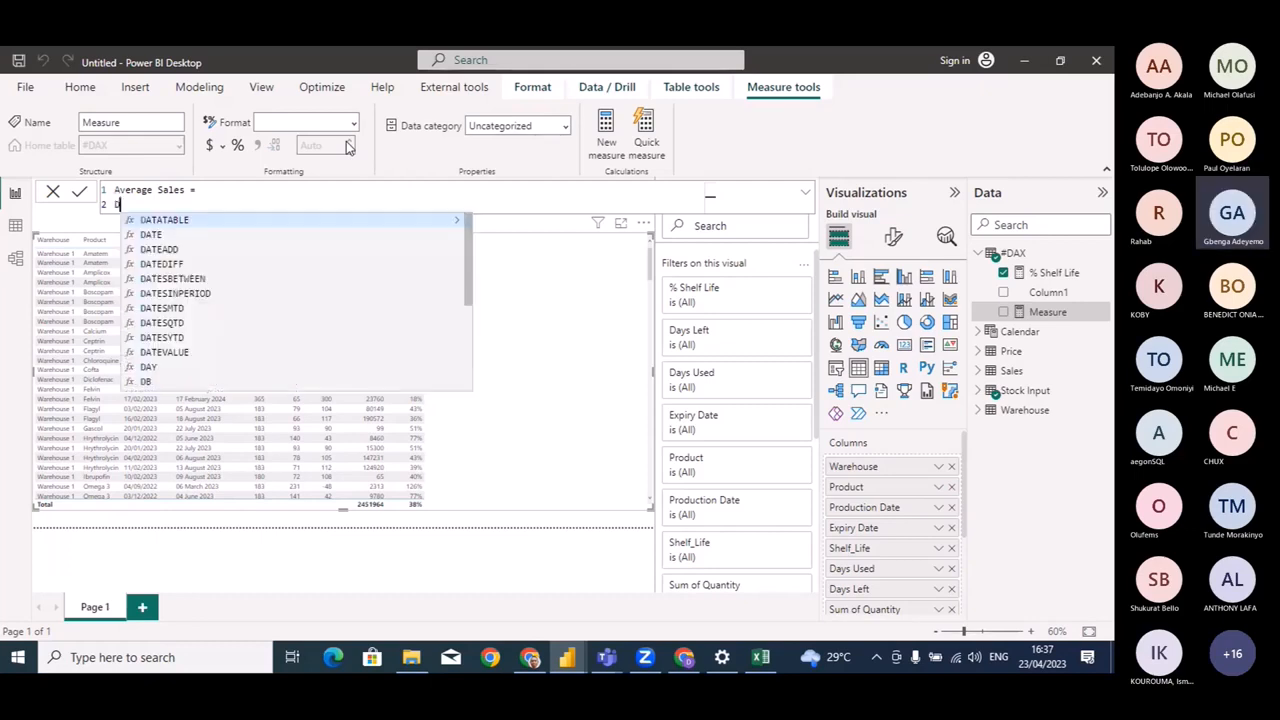
text(ivi)
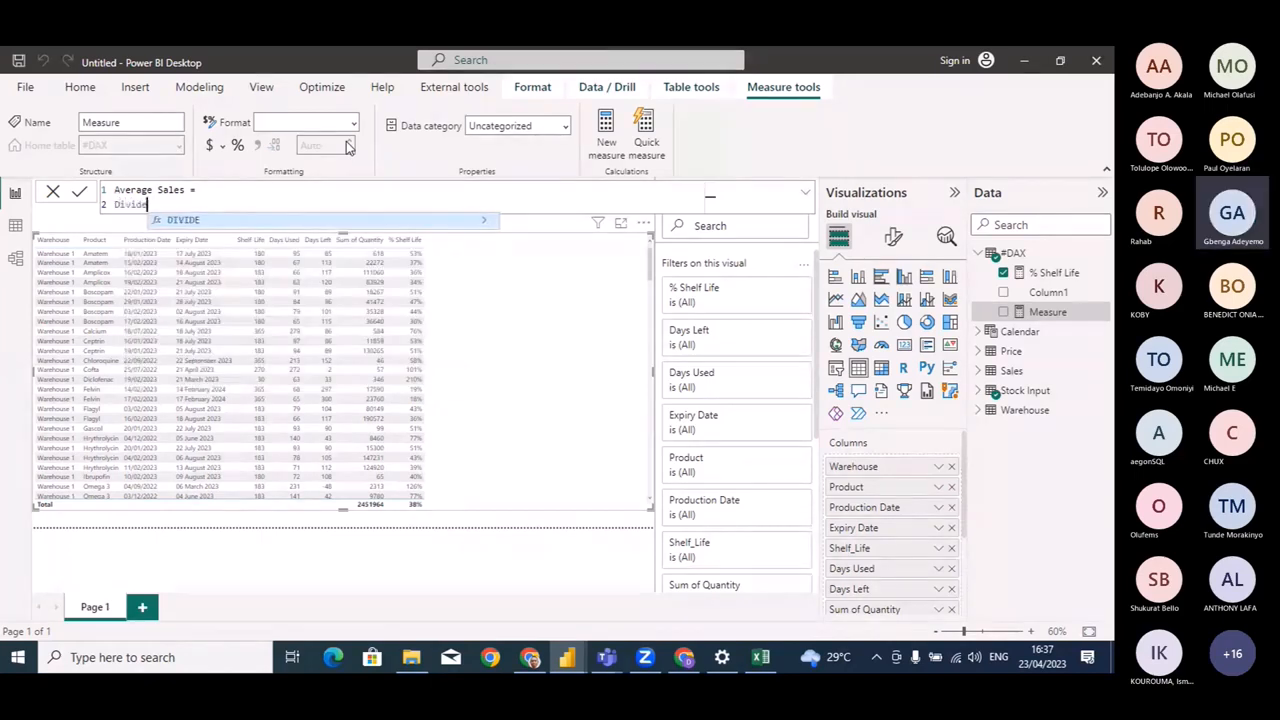
key(Tab)
key(shift+Return)
text(sum)
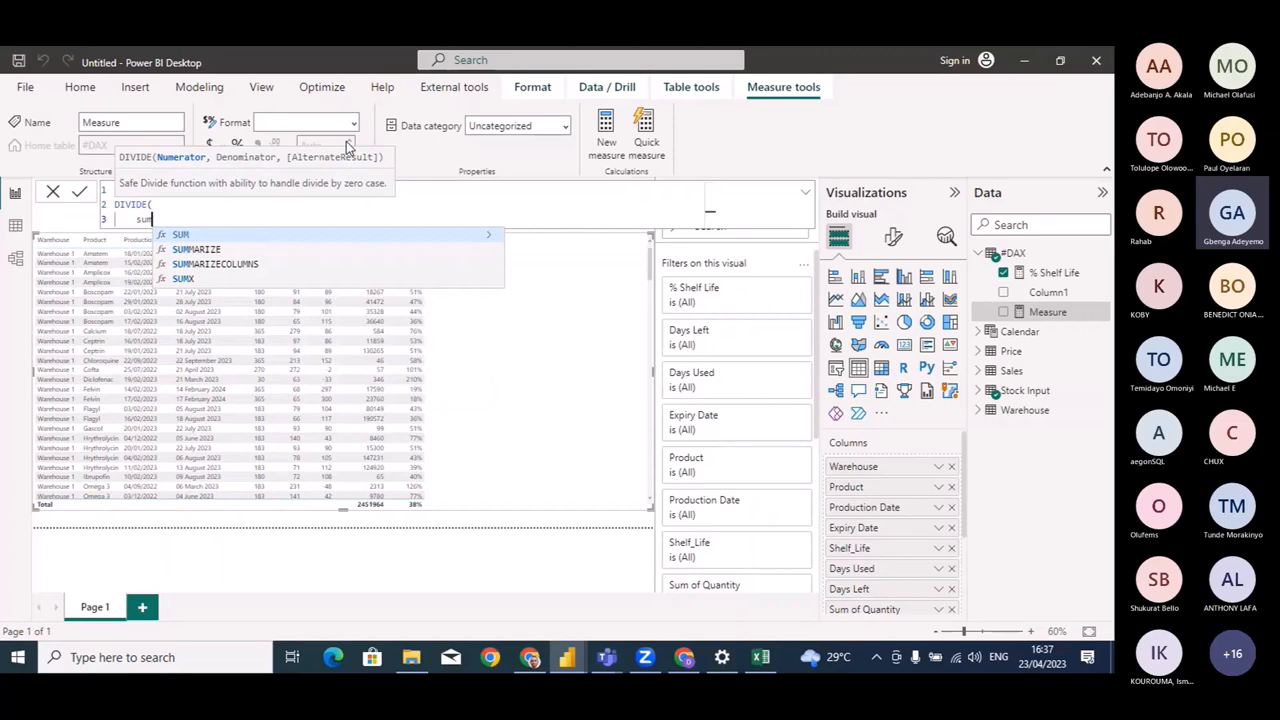
key(Tab)
text(qua)
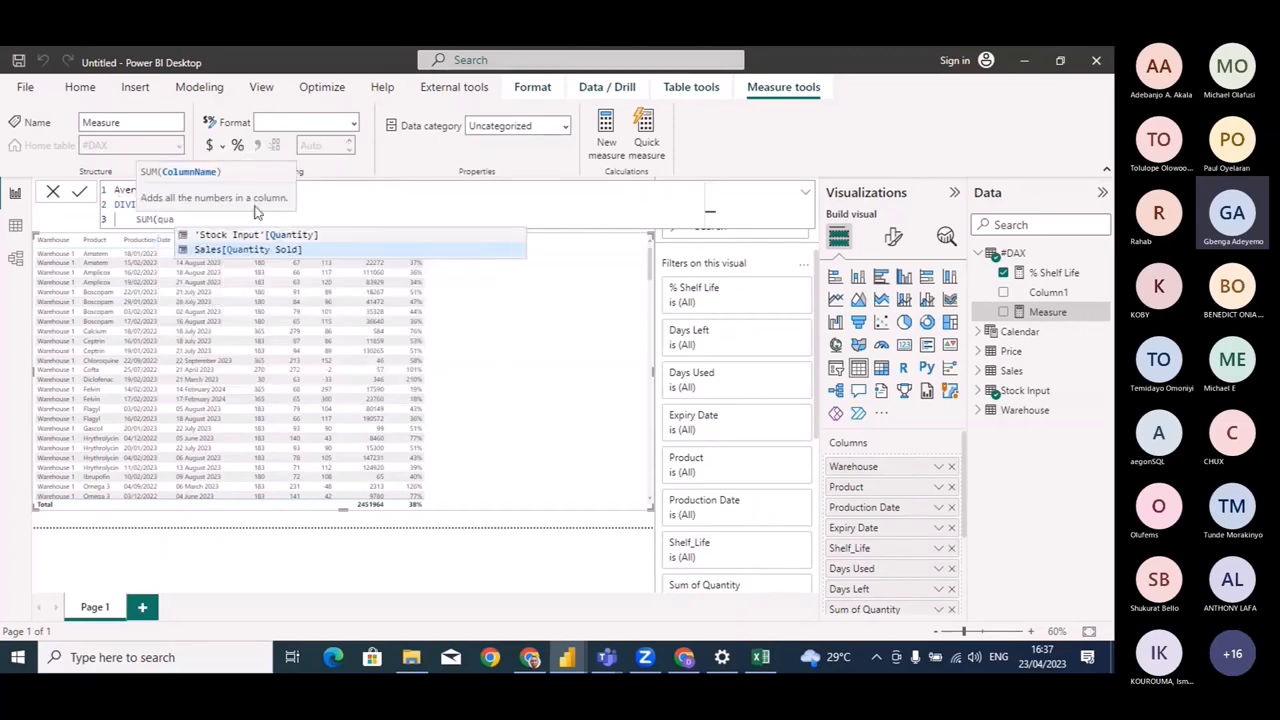
key(Tab)
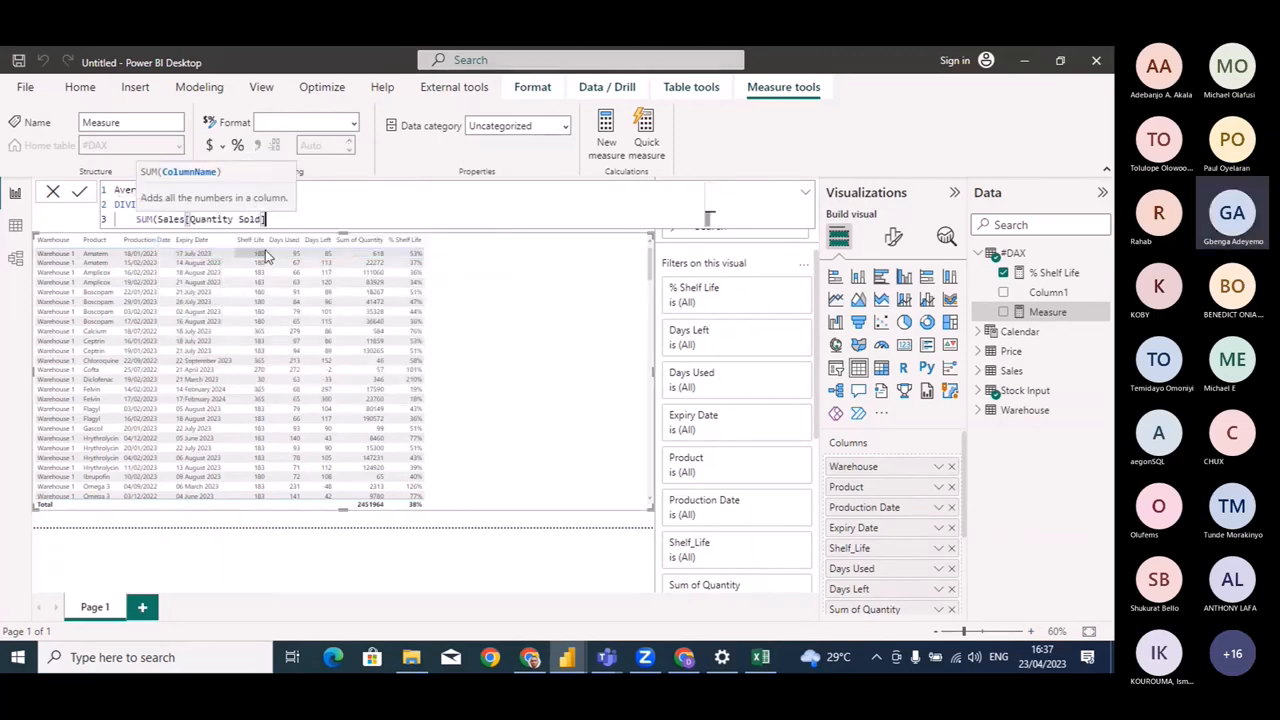
text(,)
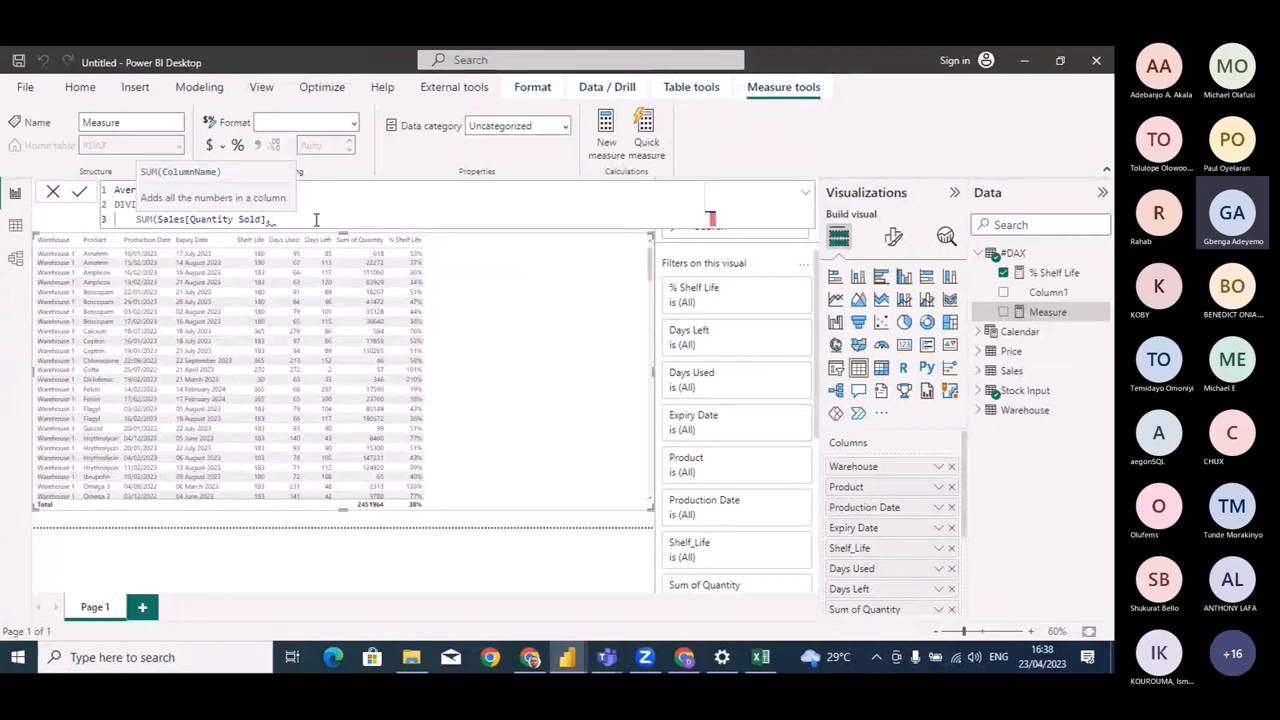
Complete the Average Sales measure as DIVIDE(SUM(Sales[Quantity Sold]), 90, 0) and commit it.
key(BackSpace)
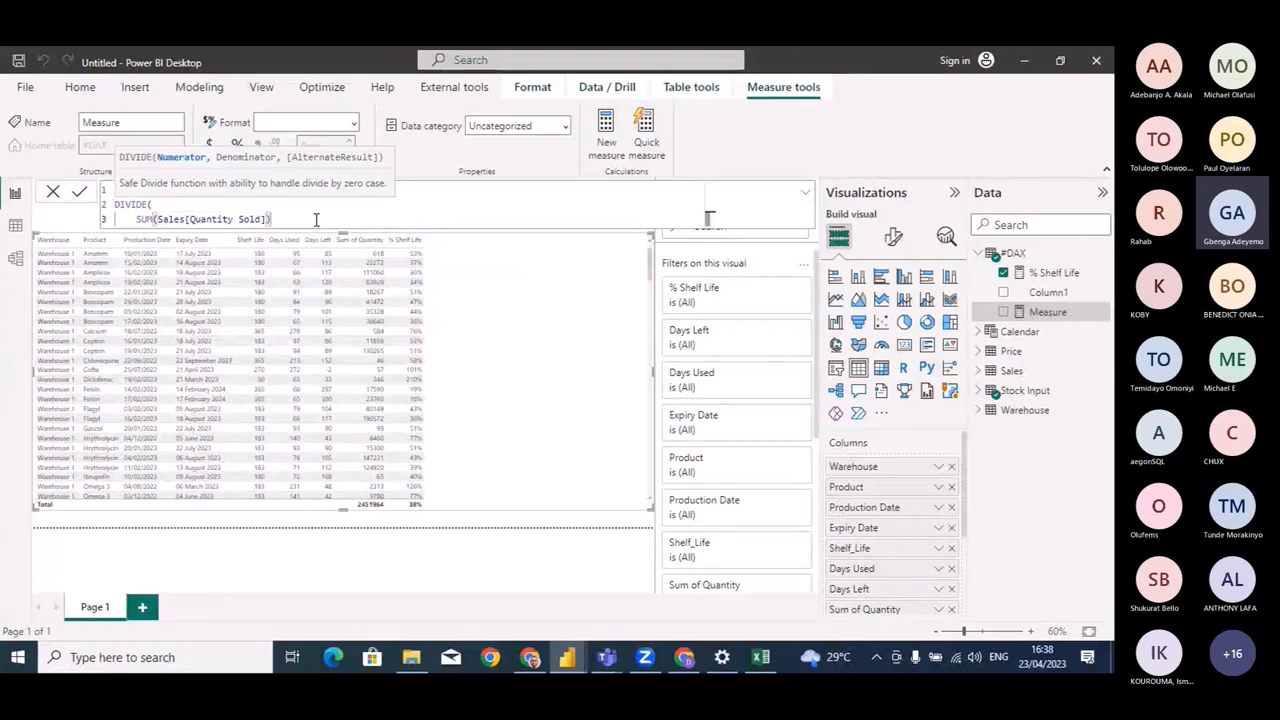
text(, 90, 0))
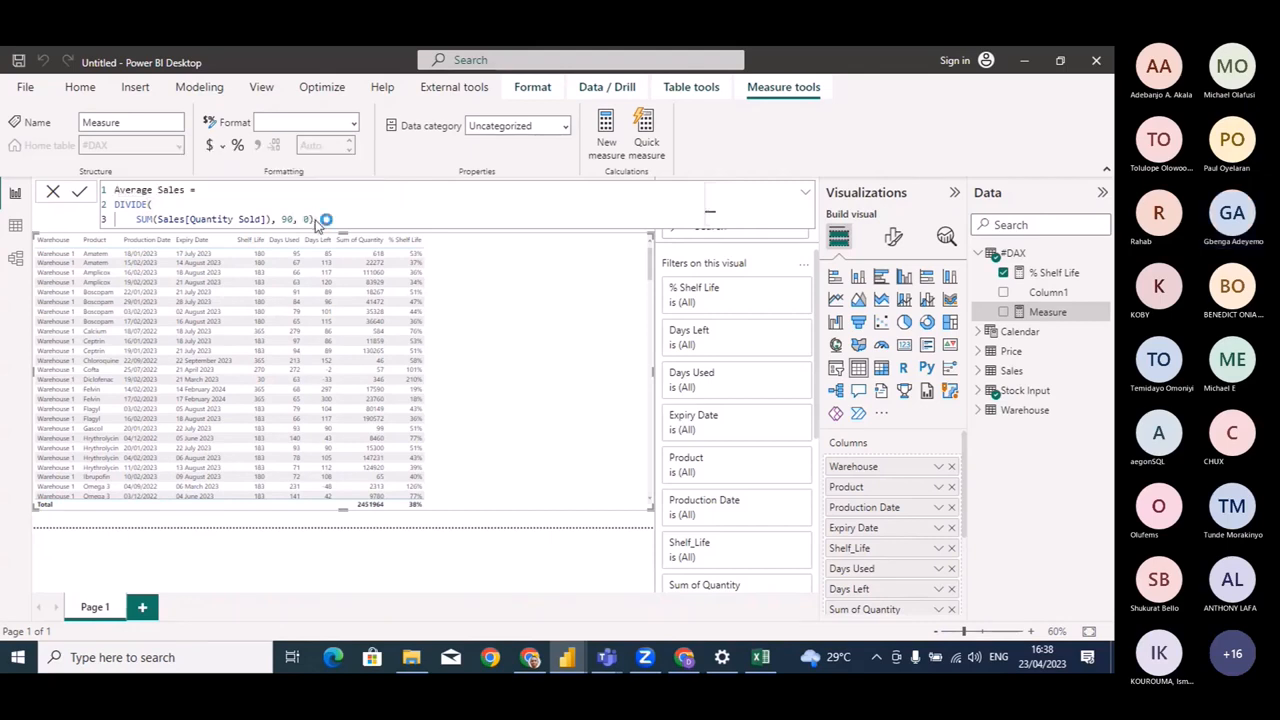
key(Return)
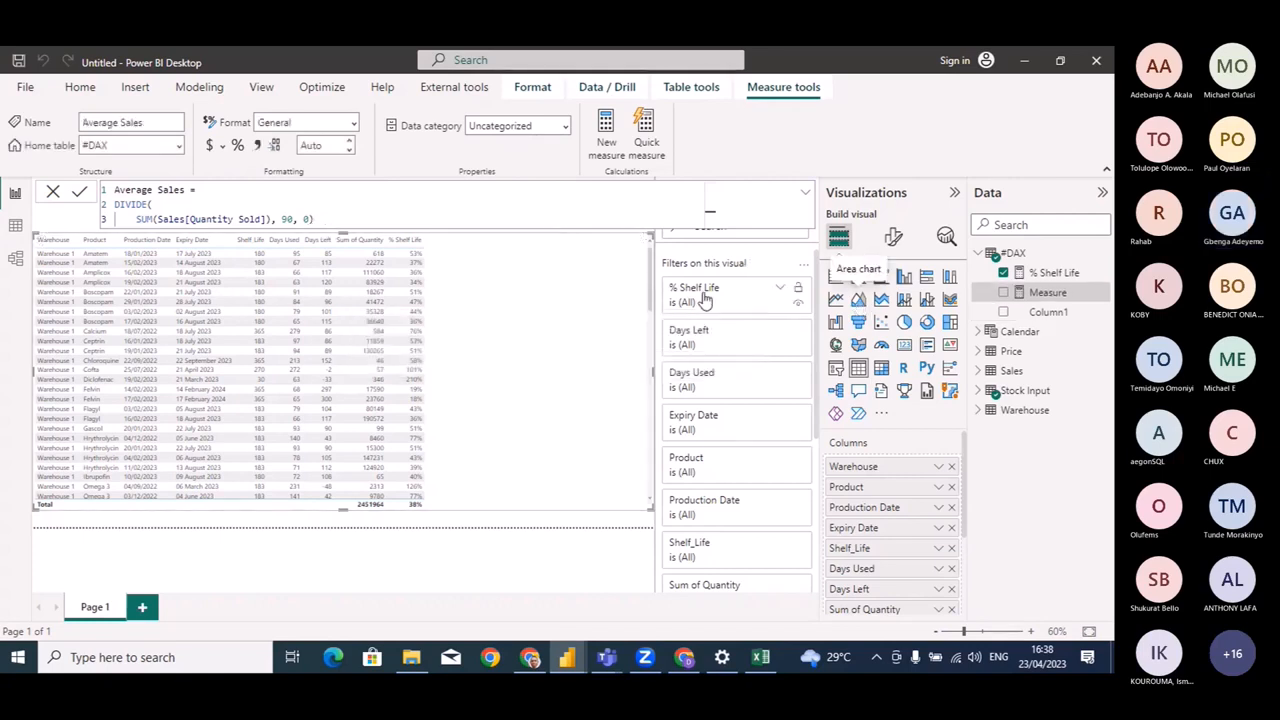
click(53, 193)
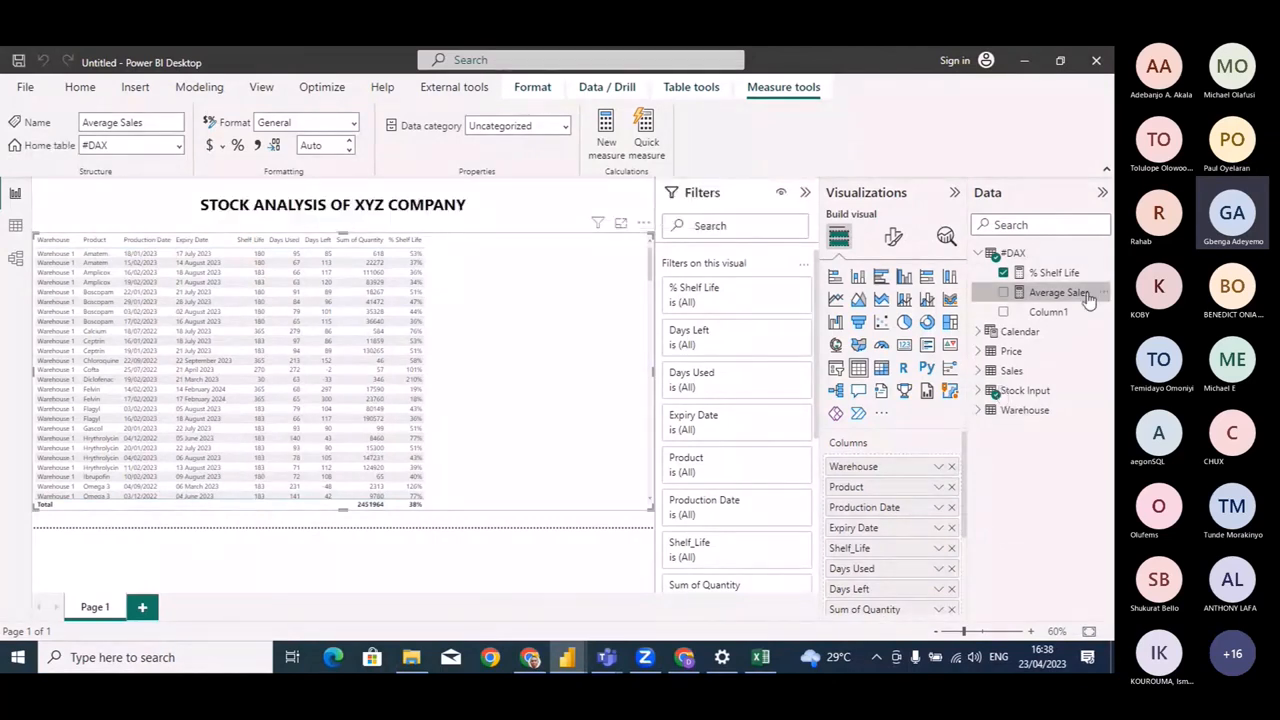
Add the Average Sales measure to the stock analysis table visual and review its rows.
drag(1069, 293, 545, 322)
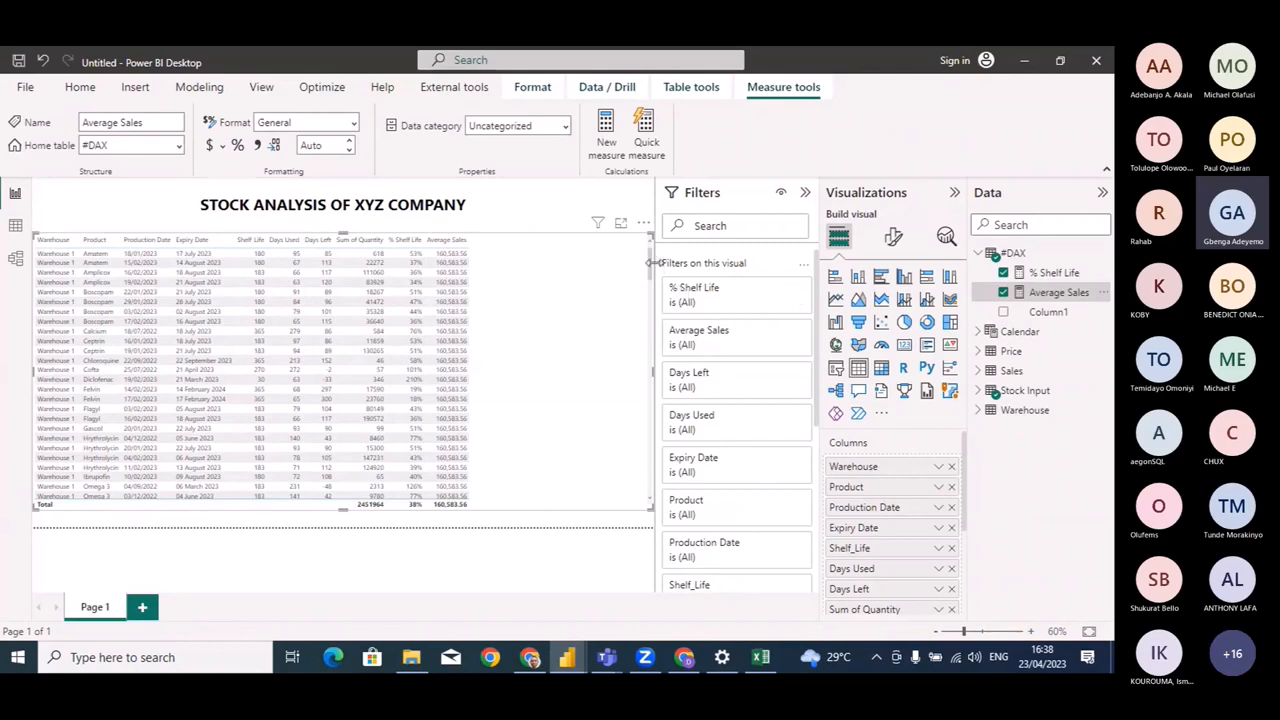
scroll(650, 332, down, 5)
drag(650, 332, 654, 262)
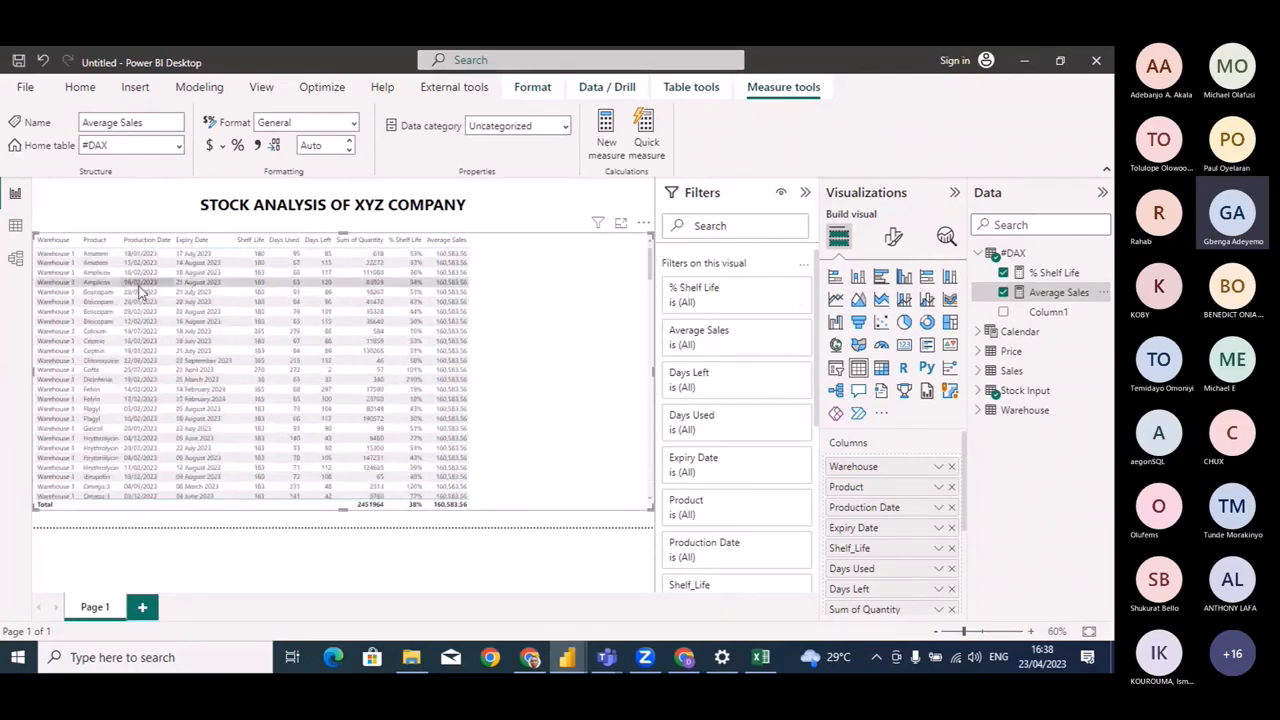
Examine the relationships between the Price, Stock Input, Sales and Calendar tables in the data model.
click(15, 262)
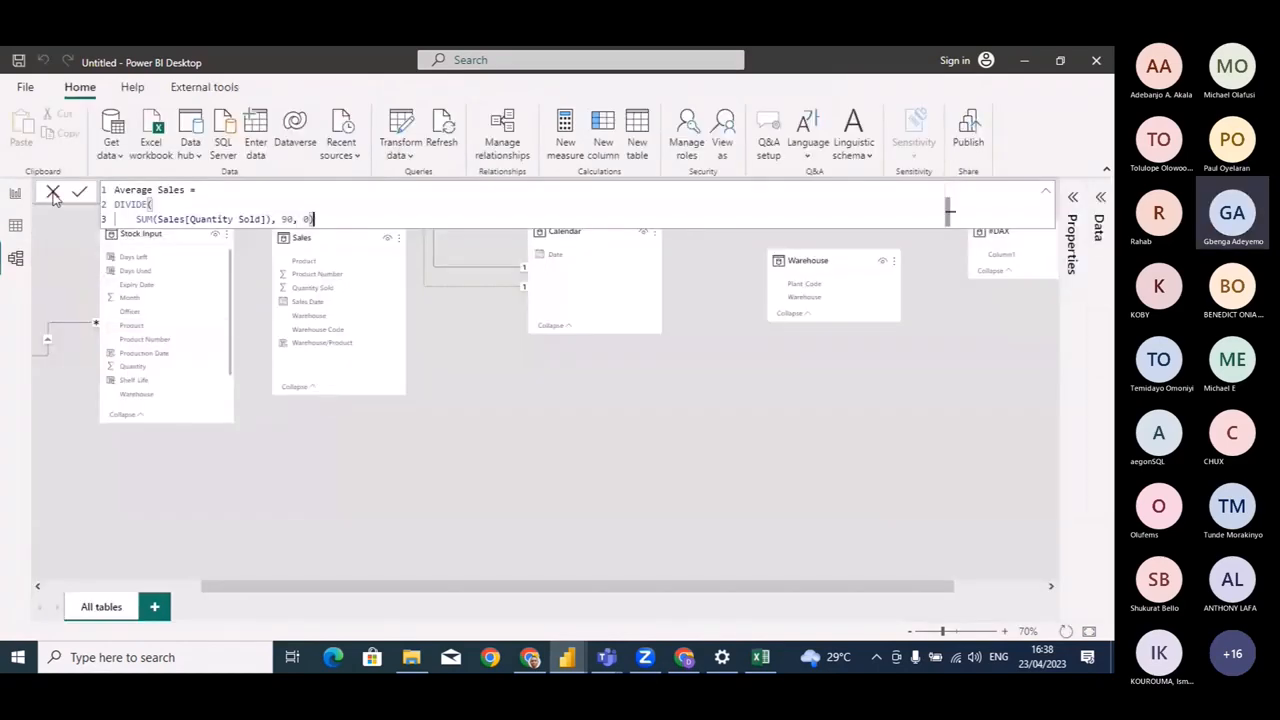
drag(526, 586, 271, 569)
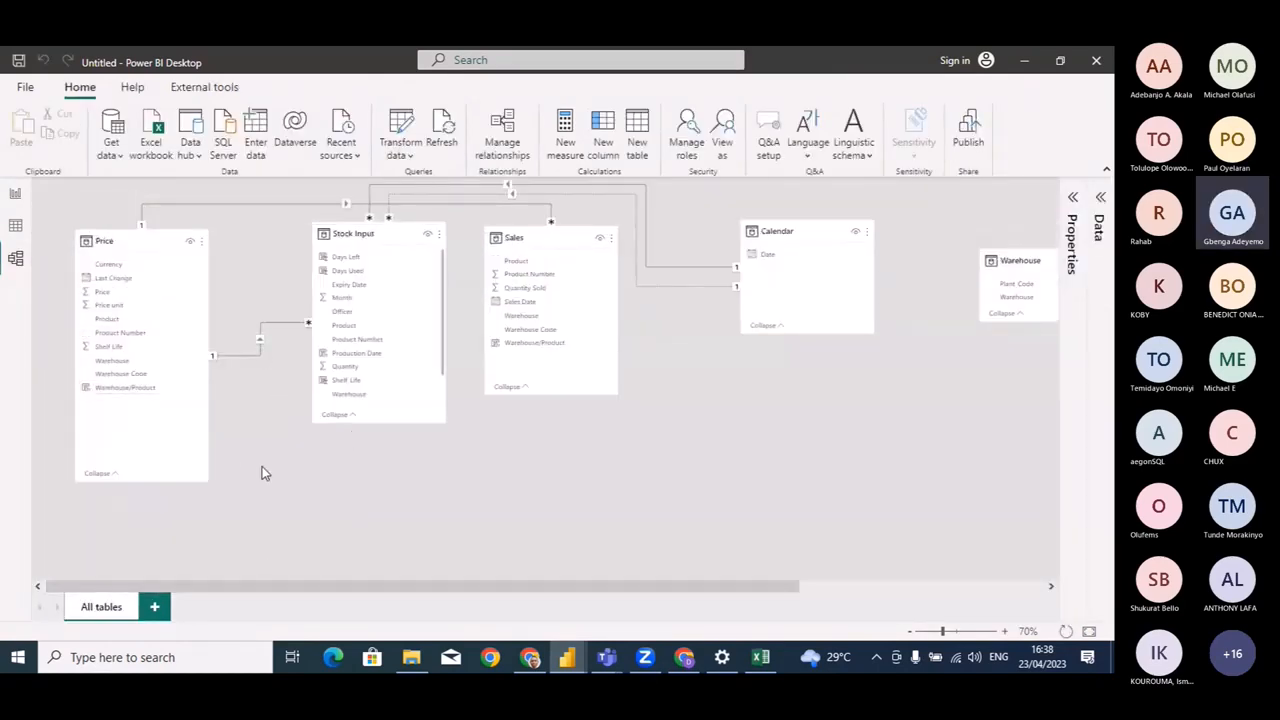
drag(103, 238, 103, 228)
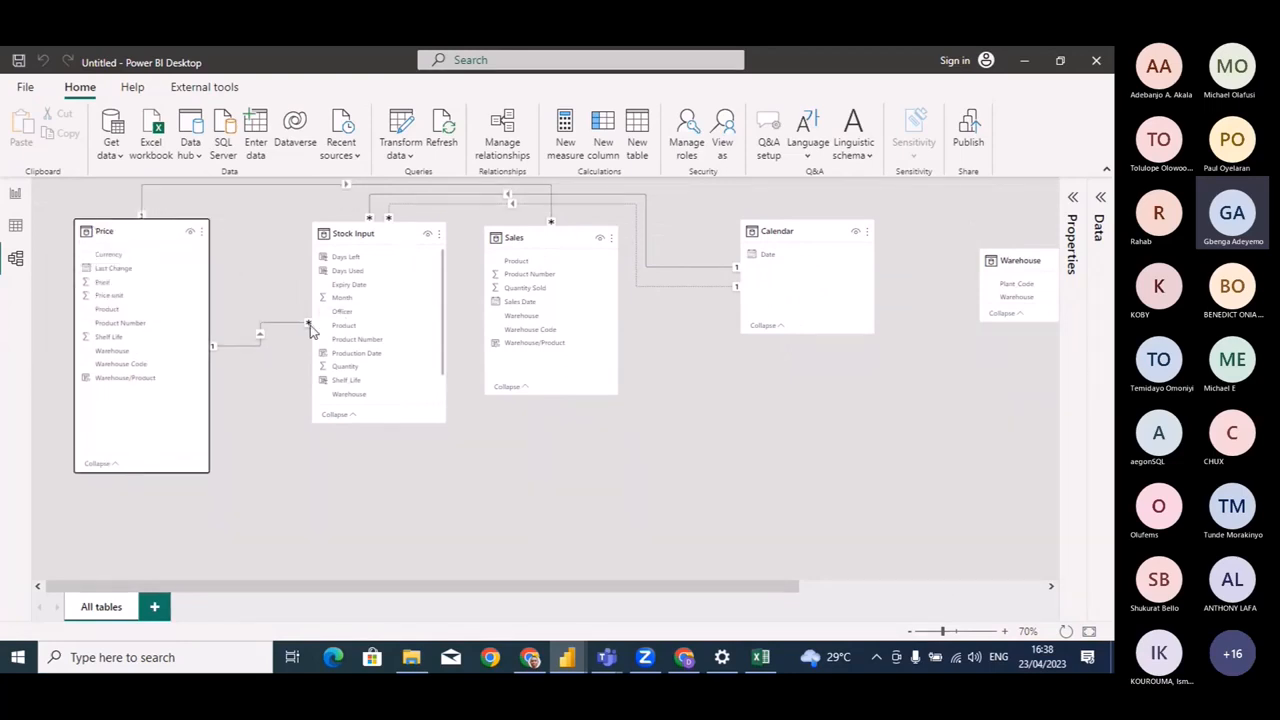
click(15, 195)
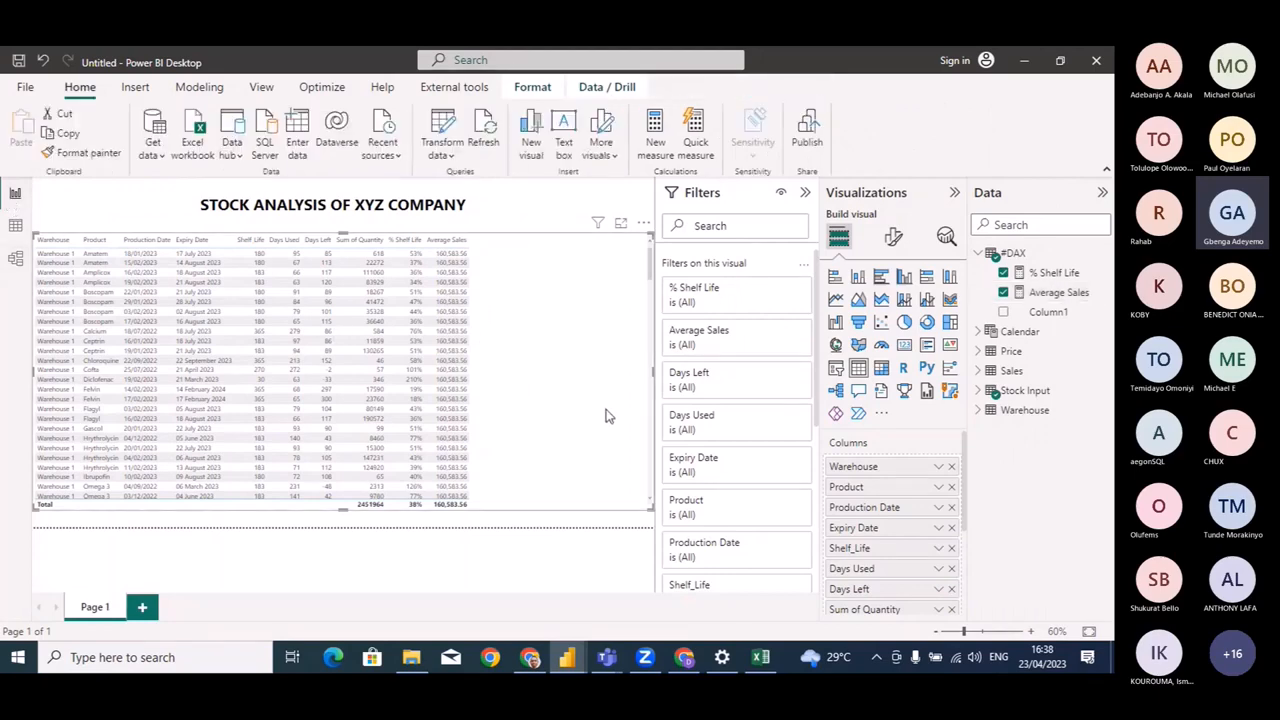
Enlarge the Stock Input table in the model diagram so that its full field list fits.
click(15, 258)
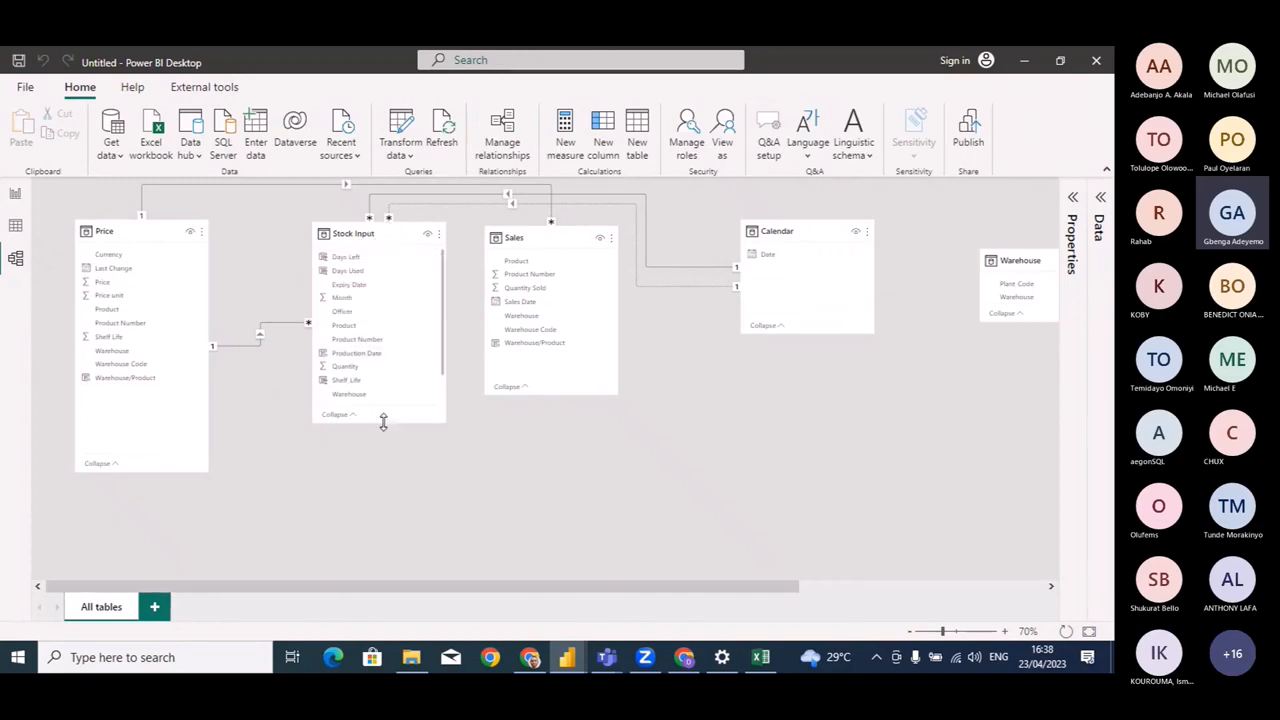
drag(383, 421, 379, 481)
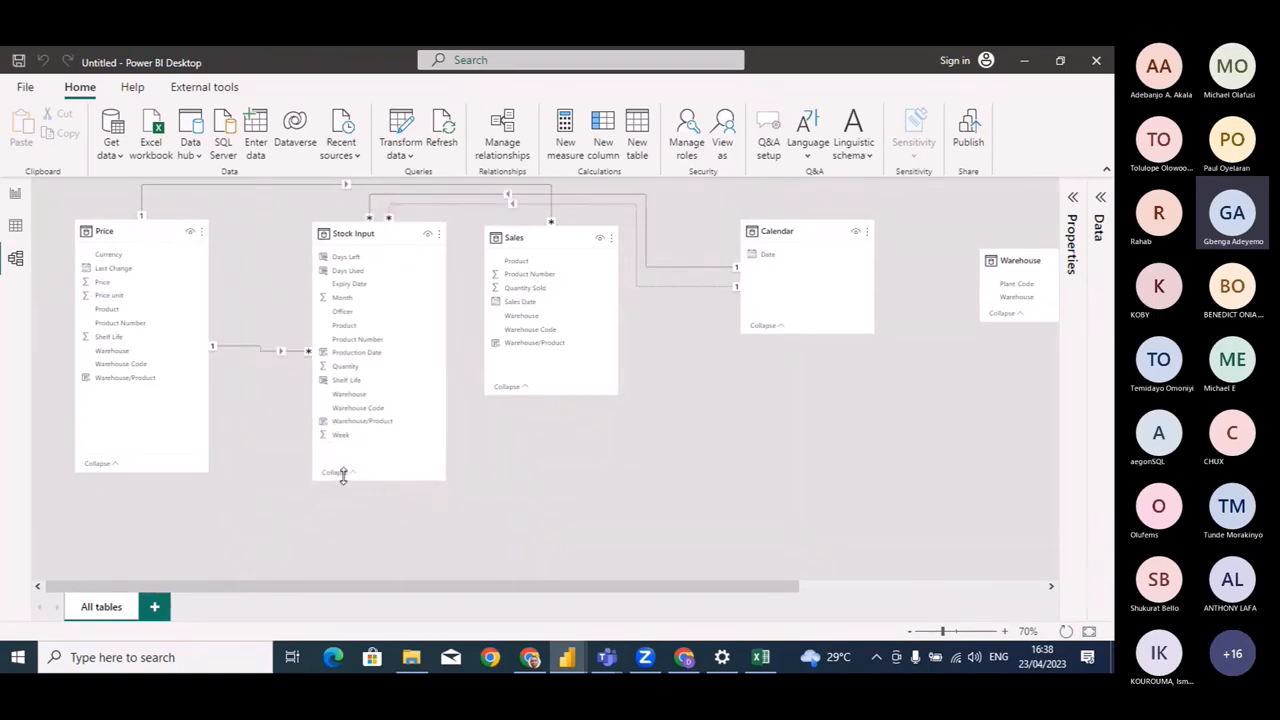
click(16, 196)
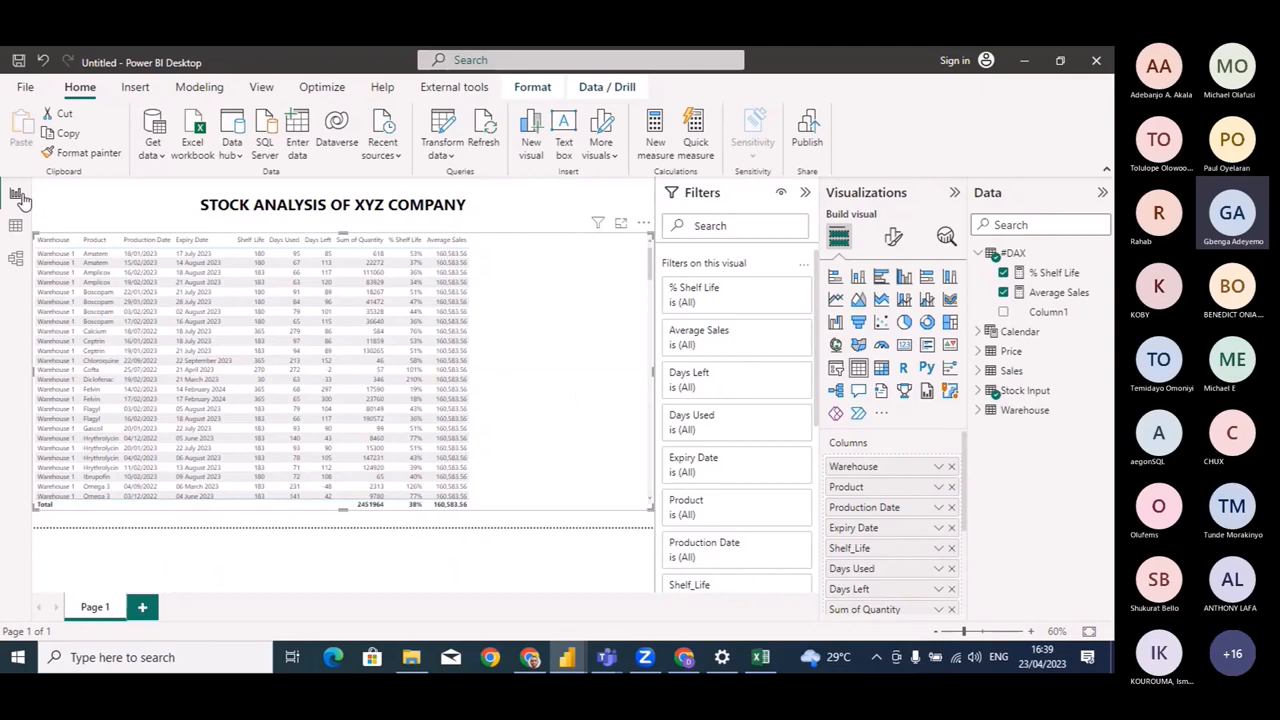
Review the whole model diagram at 60% zoom, focusing on the Price table and its links.
click(15, 258)
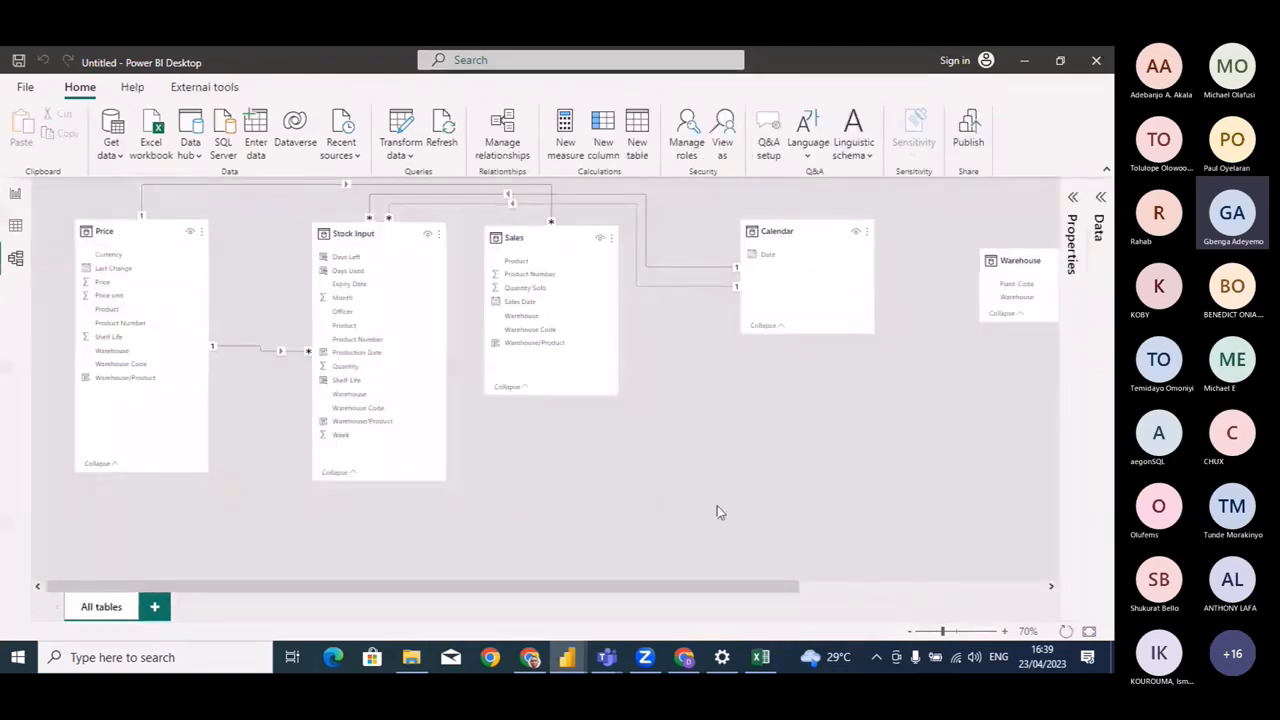
click(910, 632)
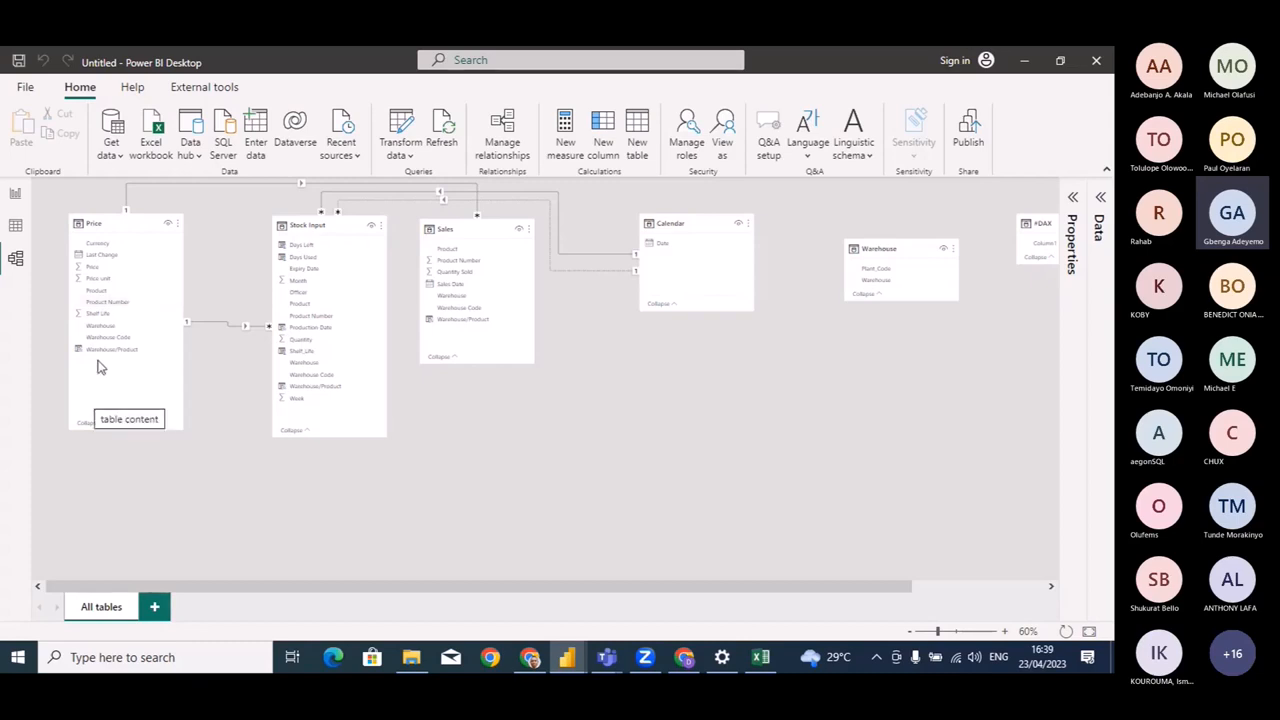
drag(98, 223, 90, 226)
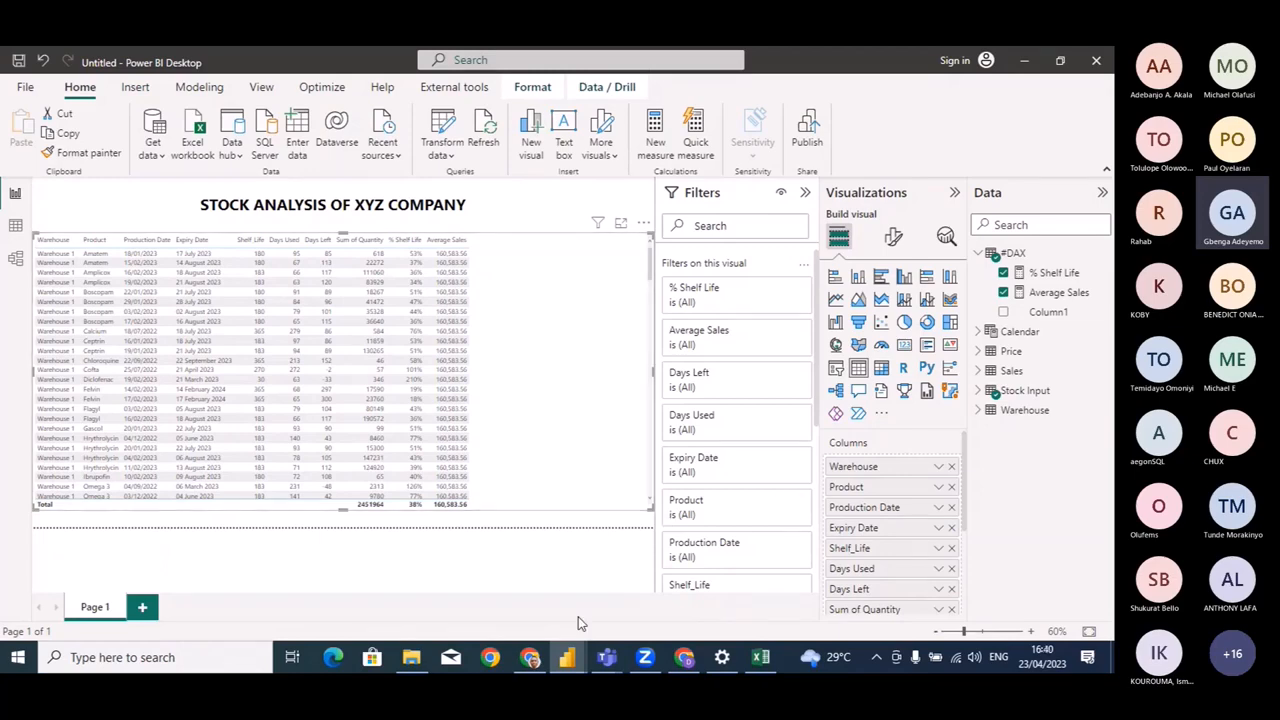
Switch to the Stock Analysis report and copy the full ADDCOLUMNS/SUMMARIZE formula of its calculated table named Table.
mouse_move(576, 655)
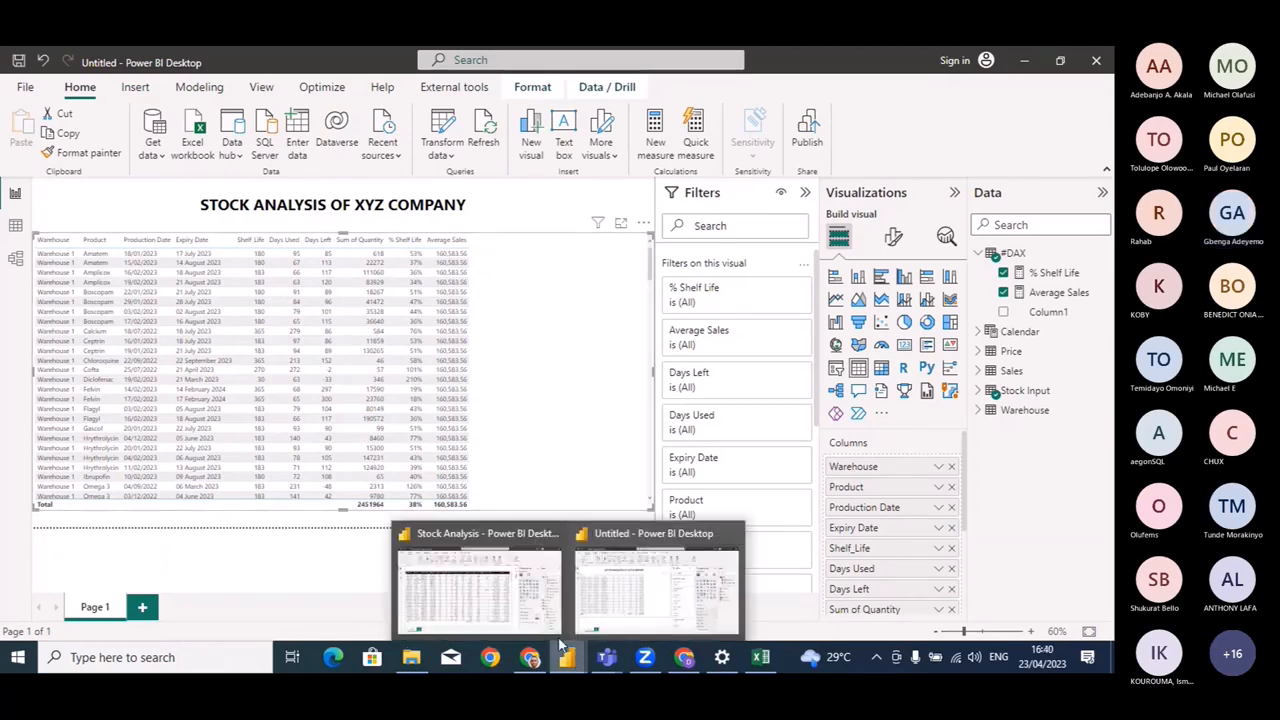
click(494, 595)
click(978, 252)
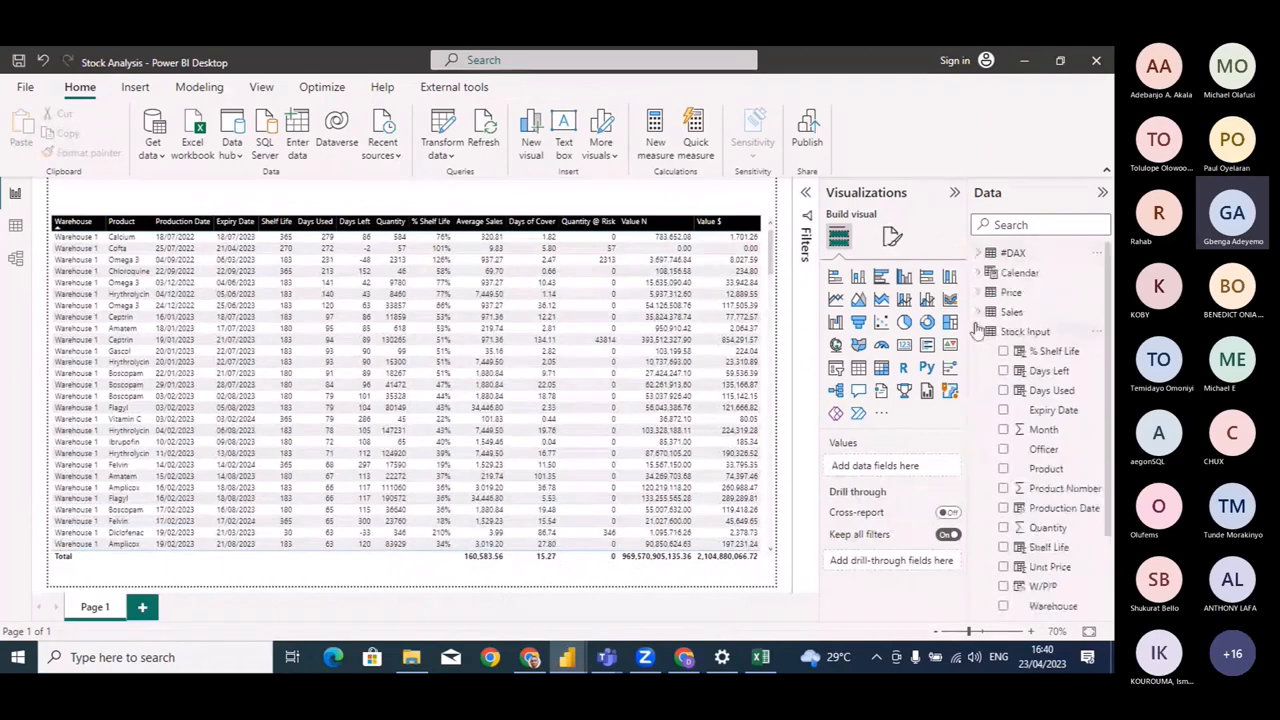
click(978, 331)
click(1036, 353)
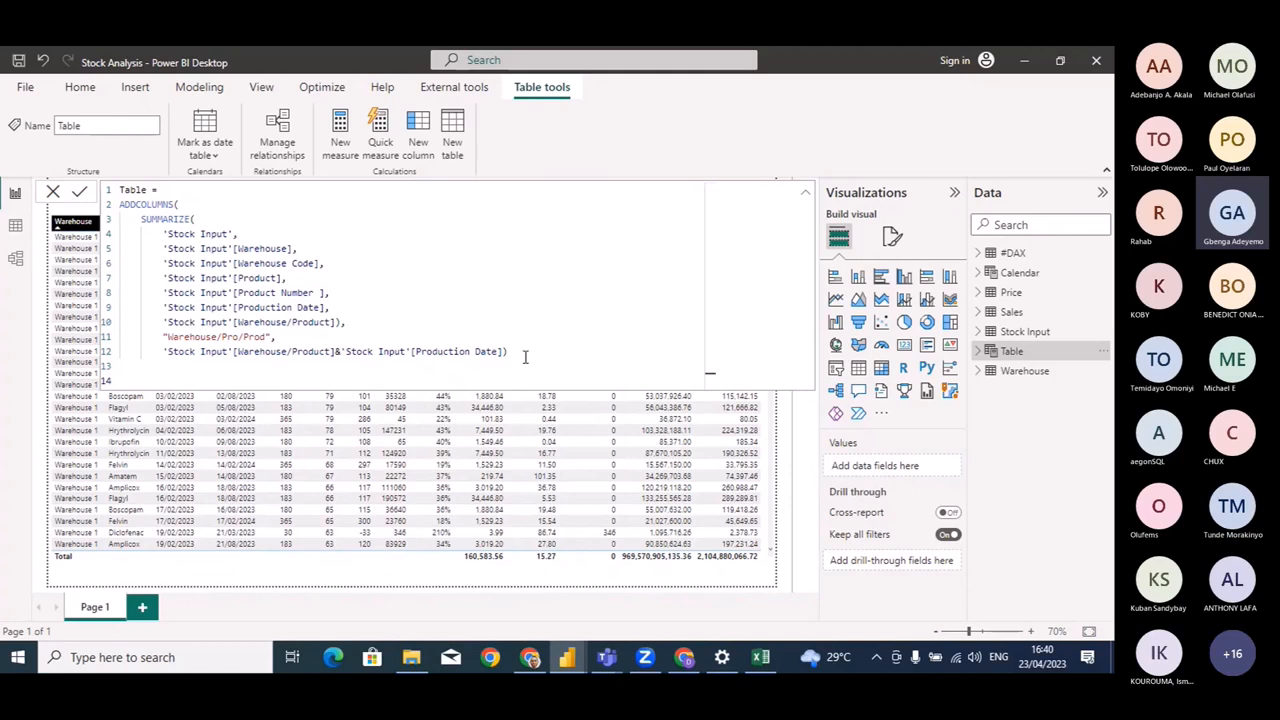
drag(524, 357, 120, 190)
key(ctrl+c)
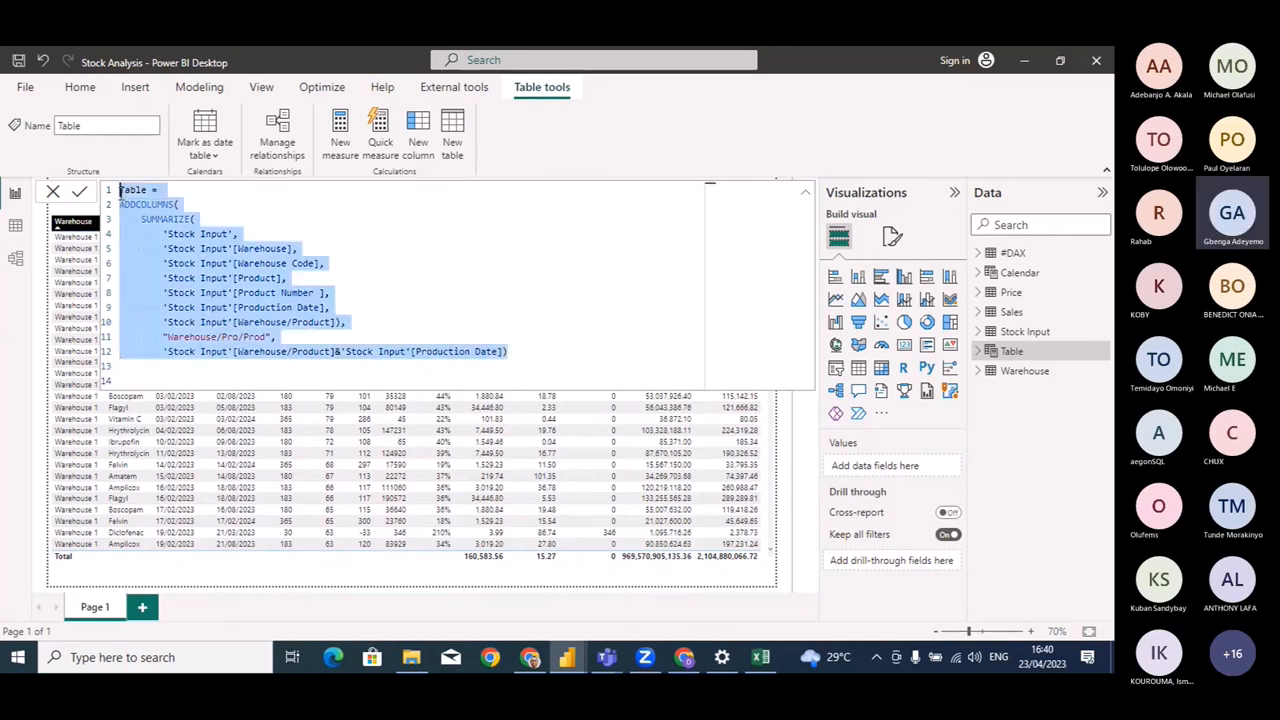
click(53, 193)
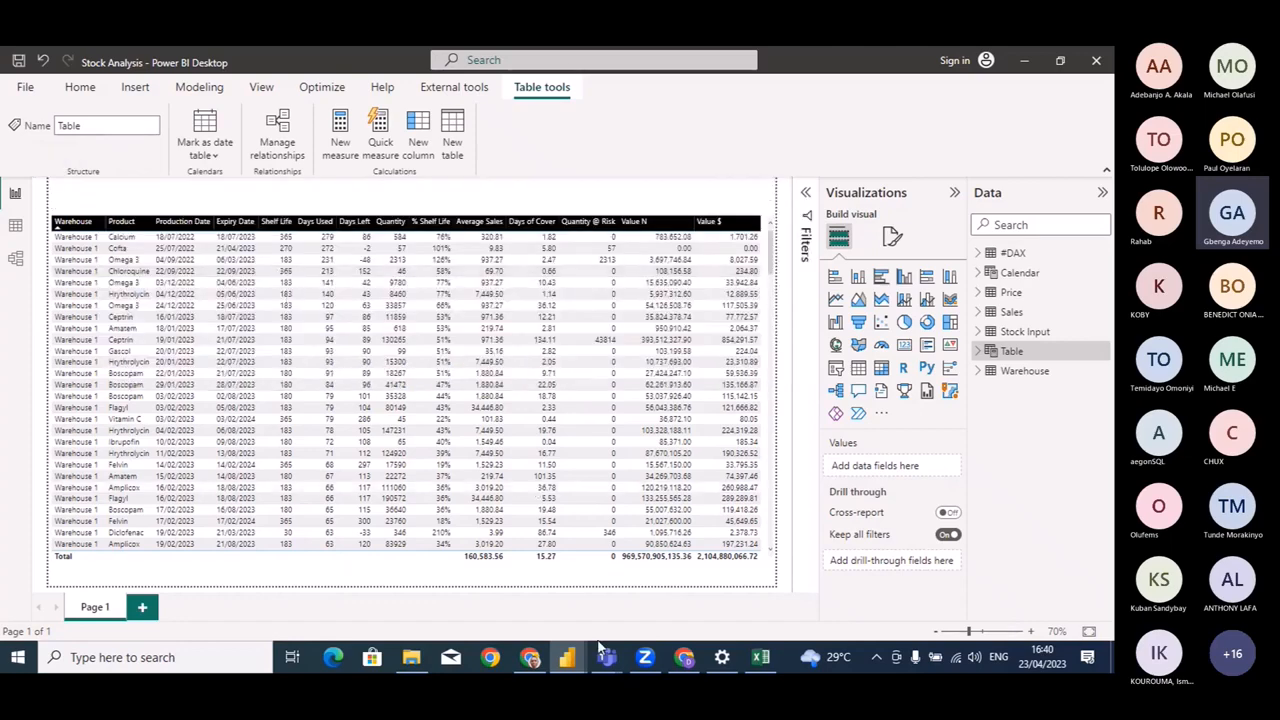
Back in the Untitled report, create a calculated table from the copied ADDCOLUMNS/SUMMARIZE formula with the "Warehouse/Pro/Prod" column.
mouse_move(567, 657)
click(659, 619)
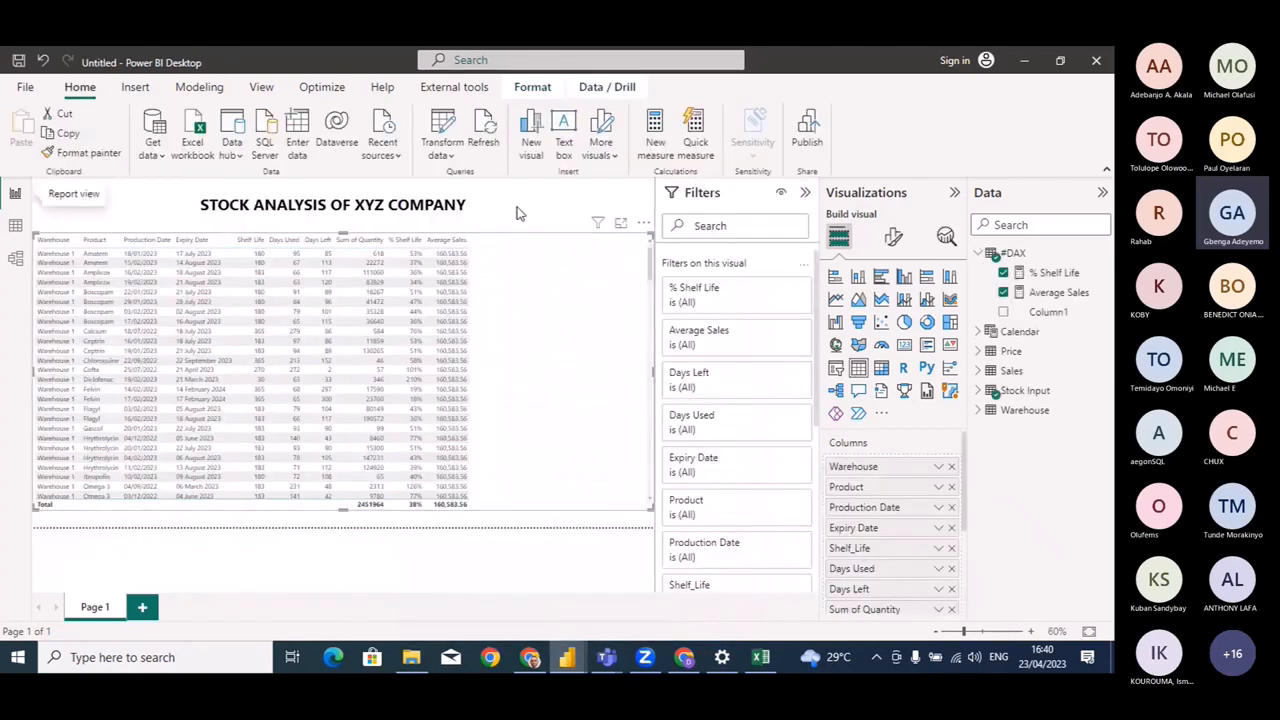
click(567, 287)
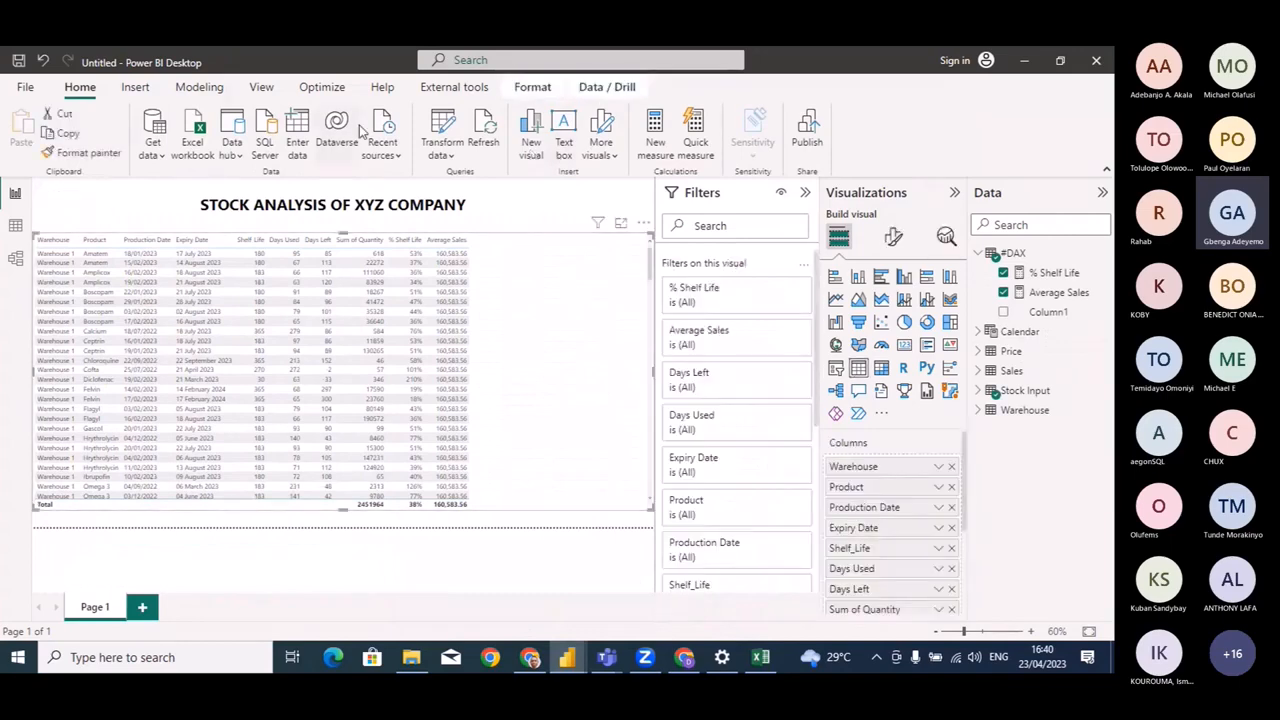
click(15, 226)
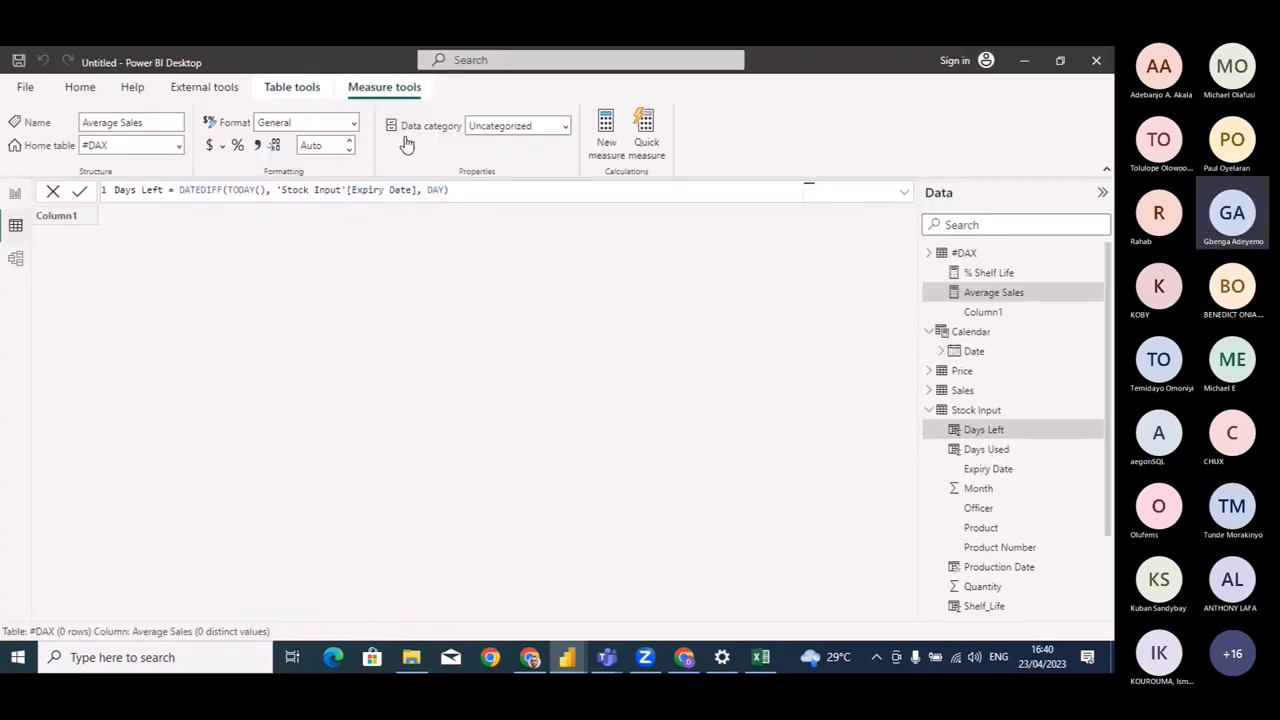
click(80, 89)
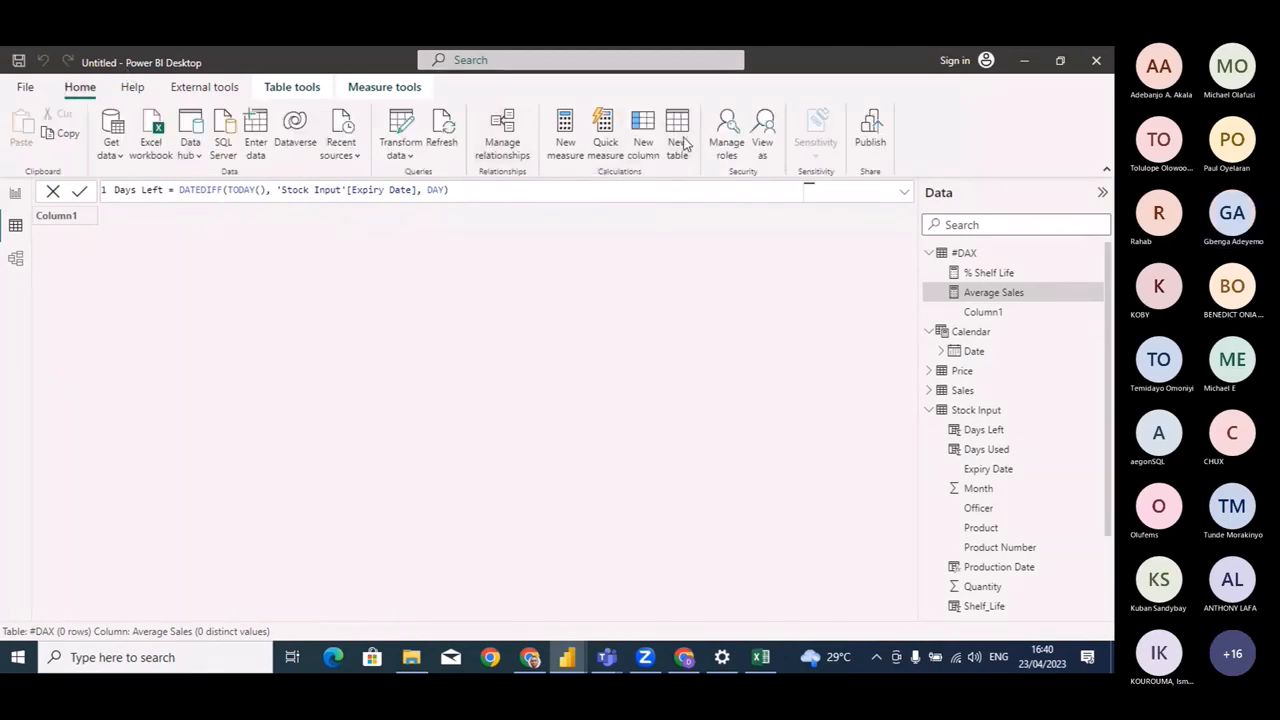
click(684, 145)
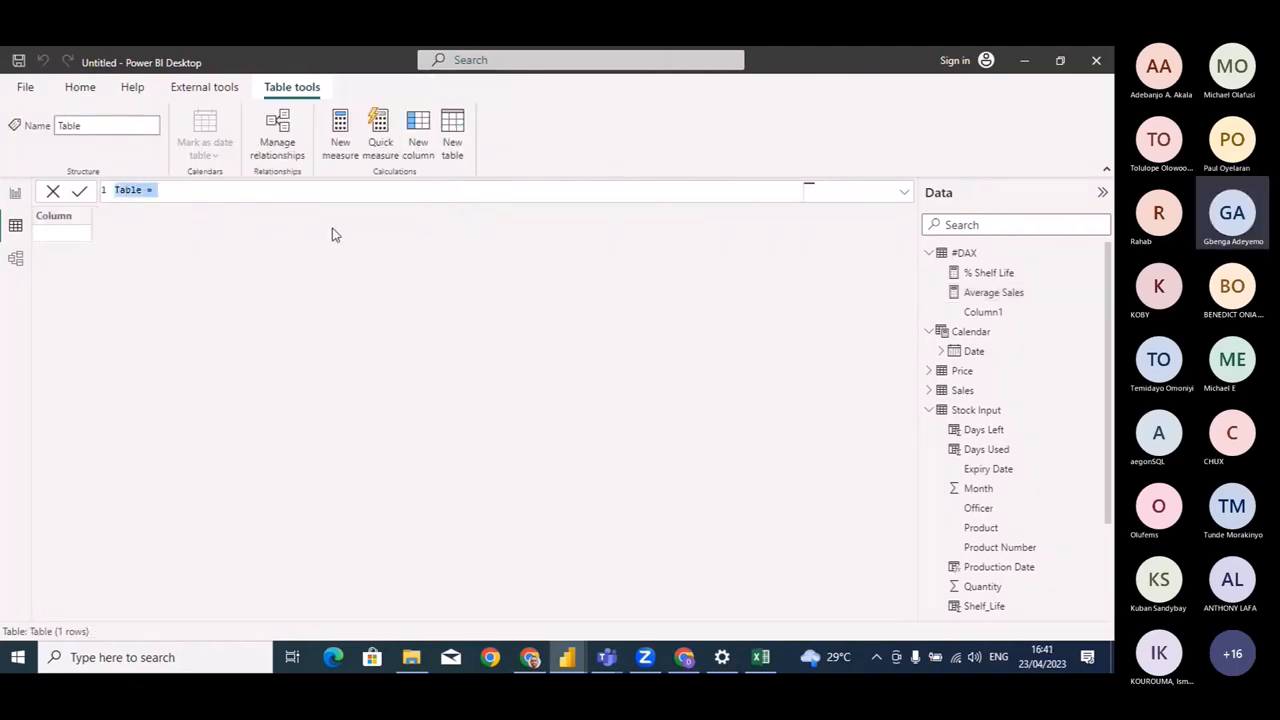
key(ctrl+v)
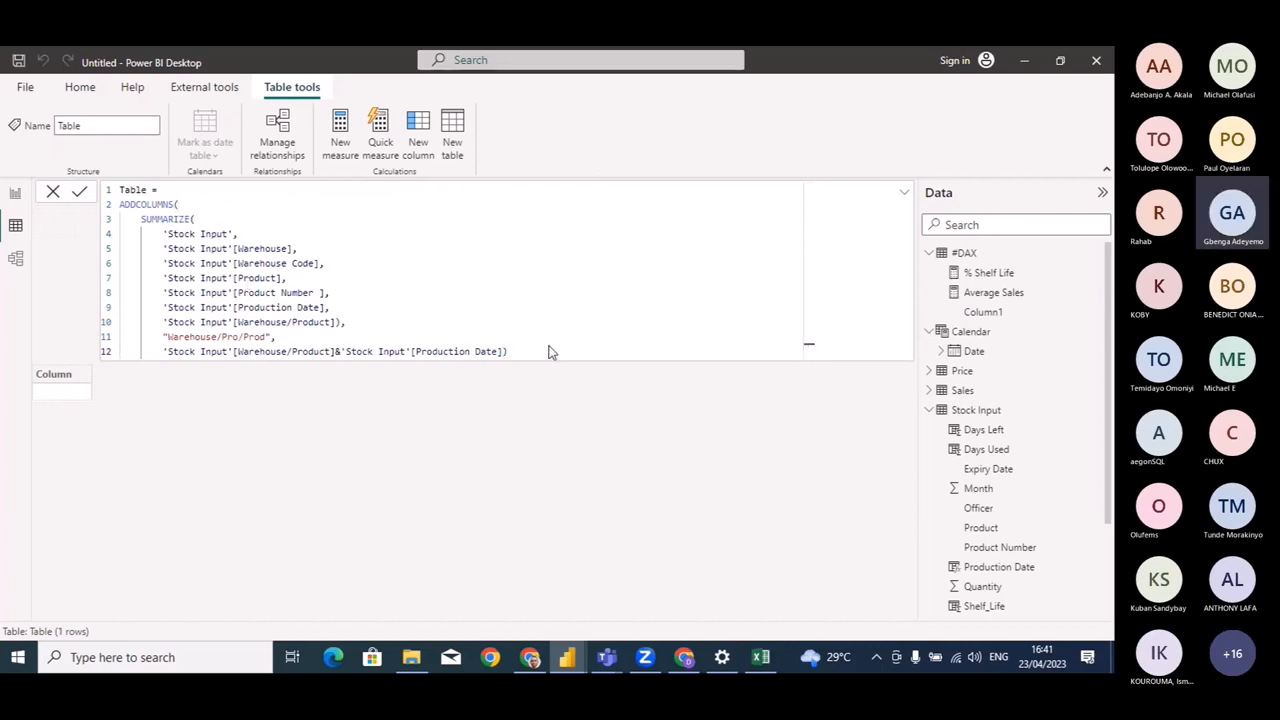
key(Return)
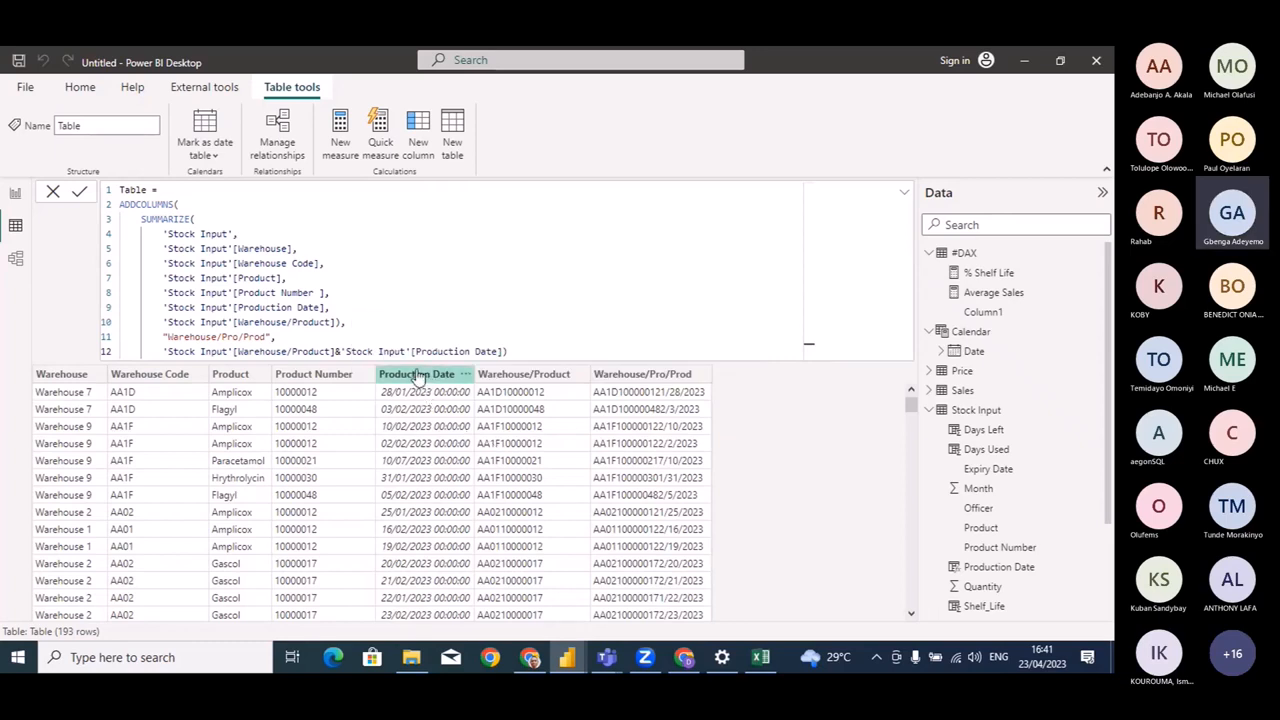
Format the new table's Production Date column as dd/mm/yyyy and leave the formula editor.
click(420, 373)
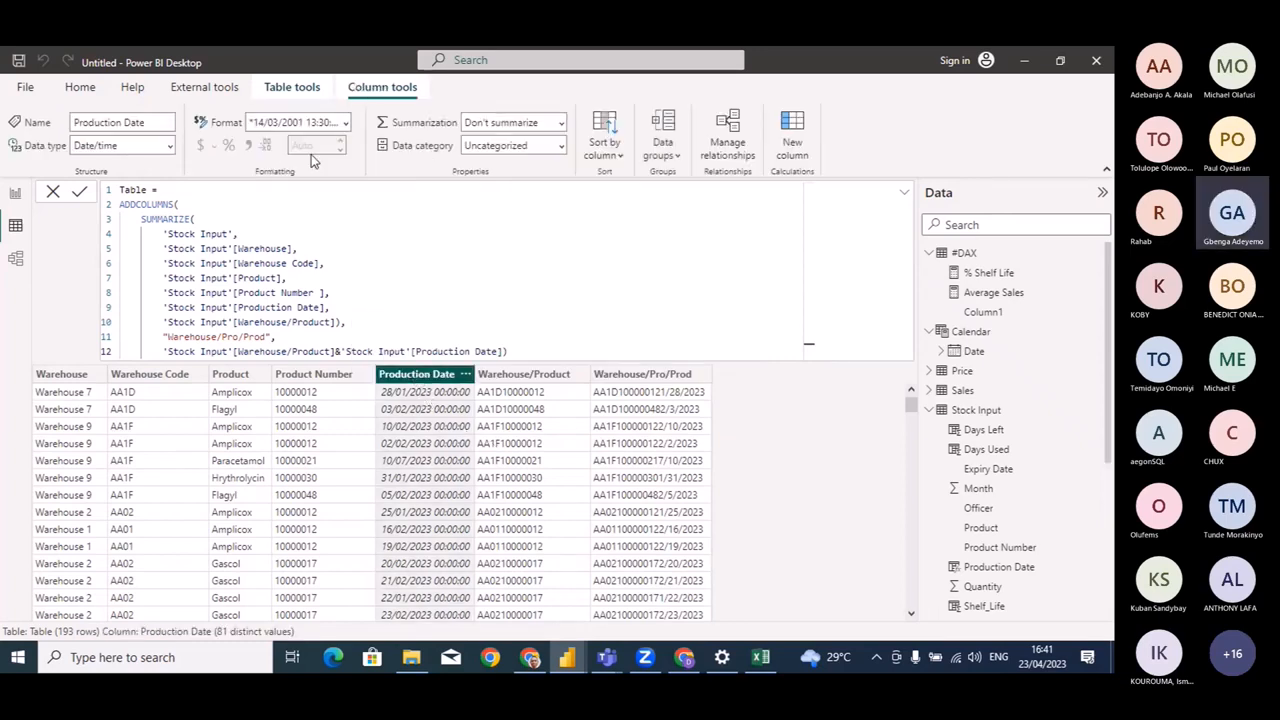
click(346, 124)
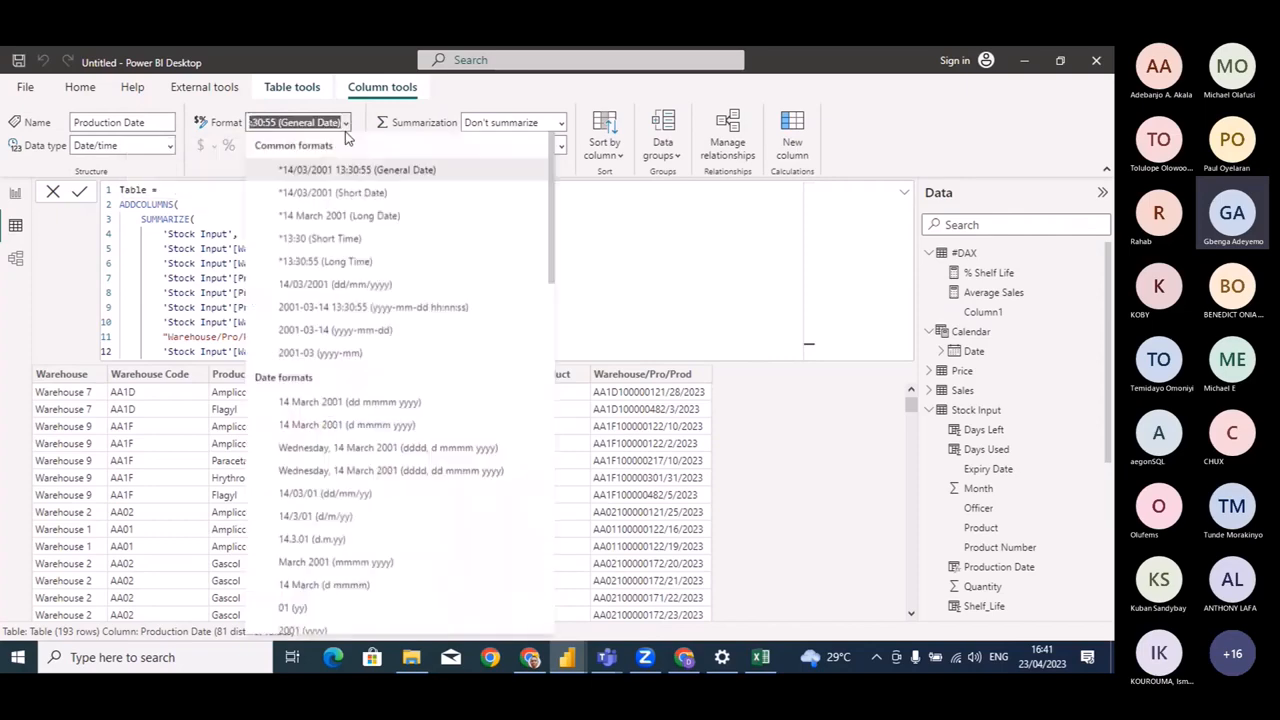
click(335, 284)
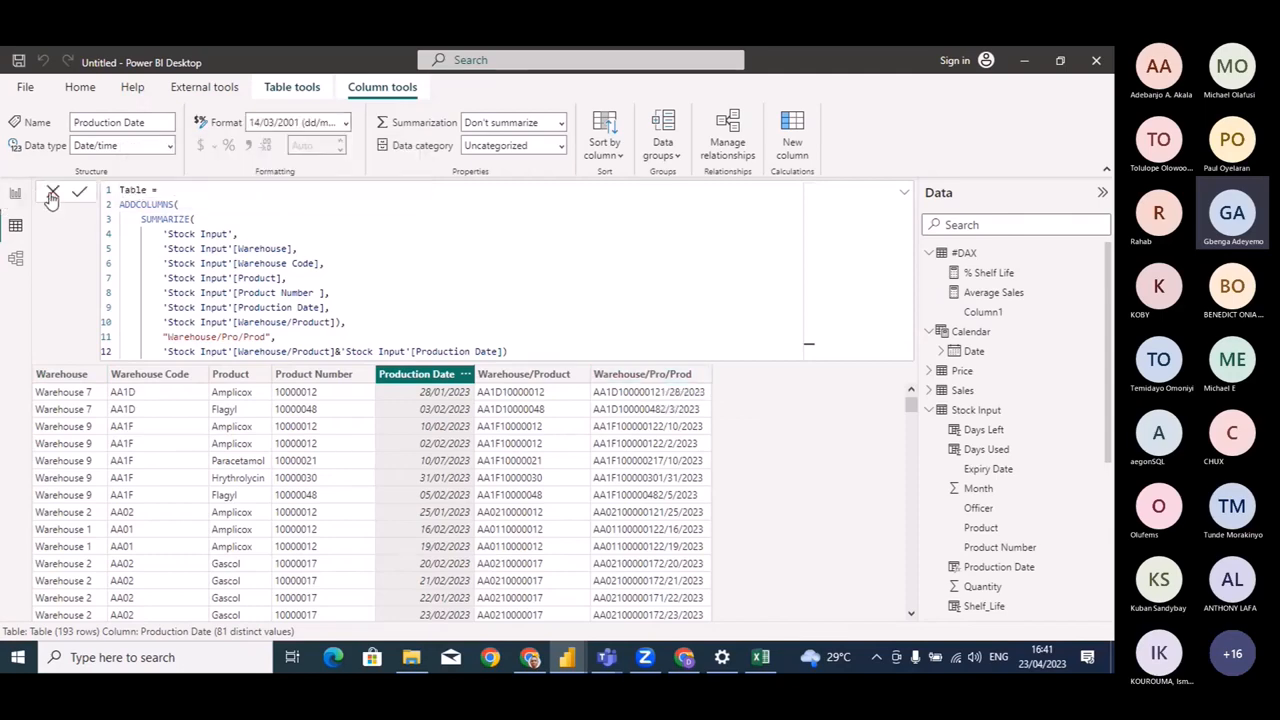
click(53, 193)
click(904, 192)
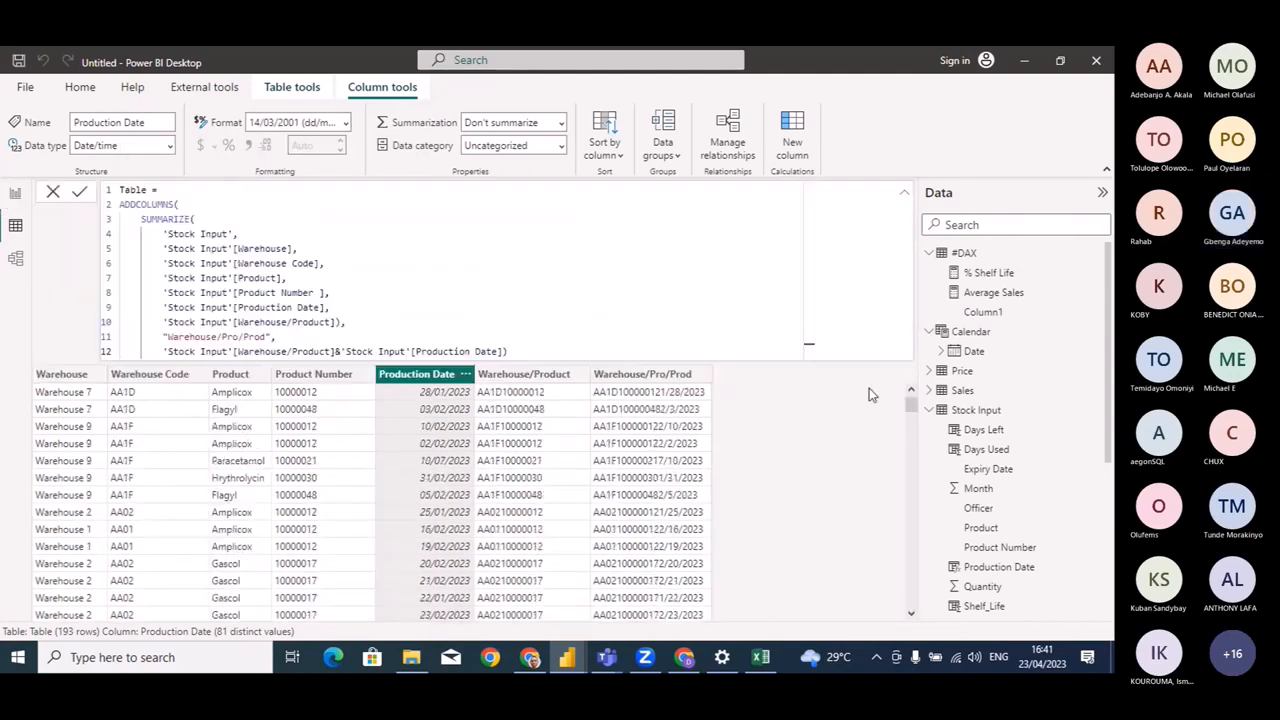
Collapse the Calendar and Stock Input field lists and examine the Stock Input table's data across its columns.
click(982, 257)
click(929, 331)
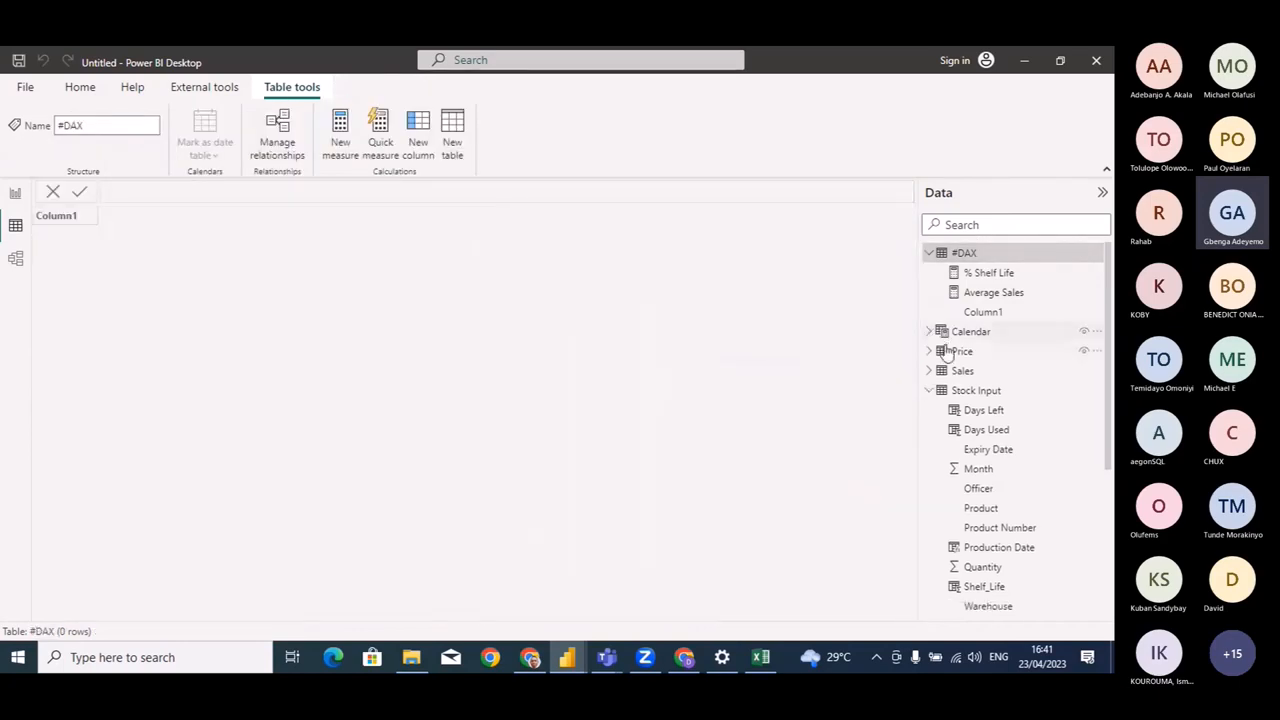
click(929, 390)
click(975, 392)
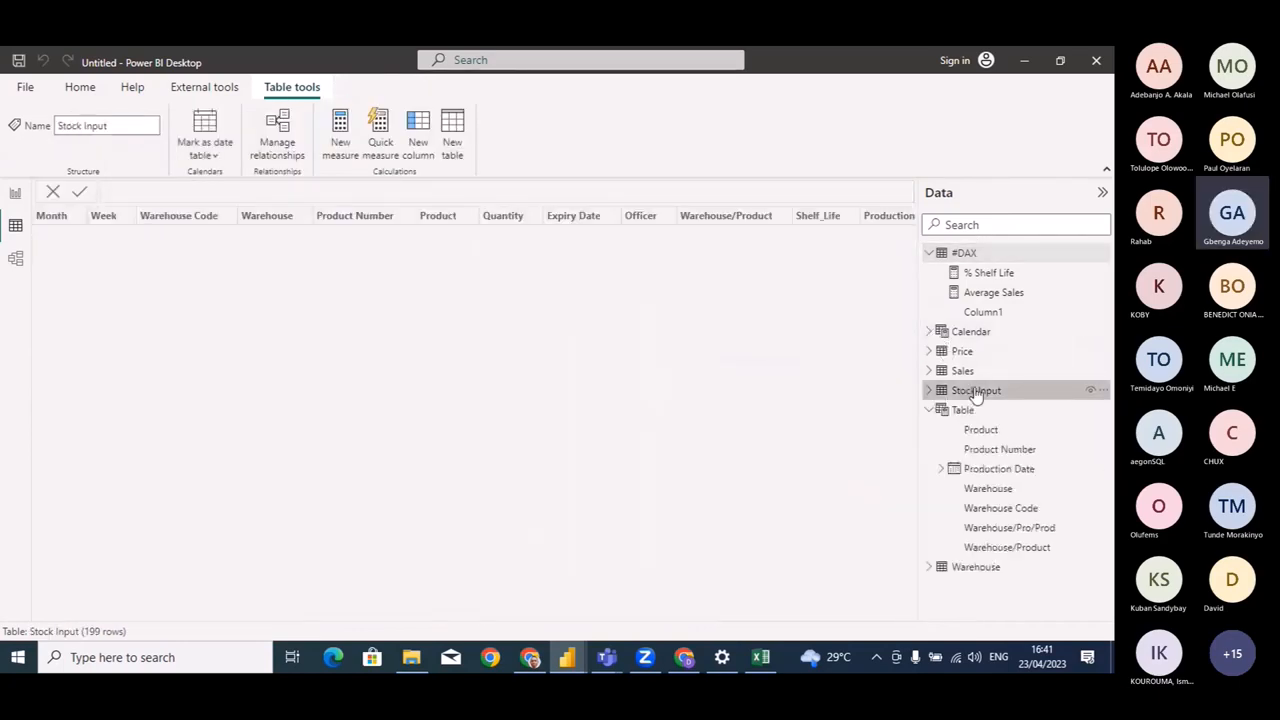
drag(423, 623, 636, 637)
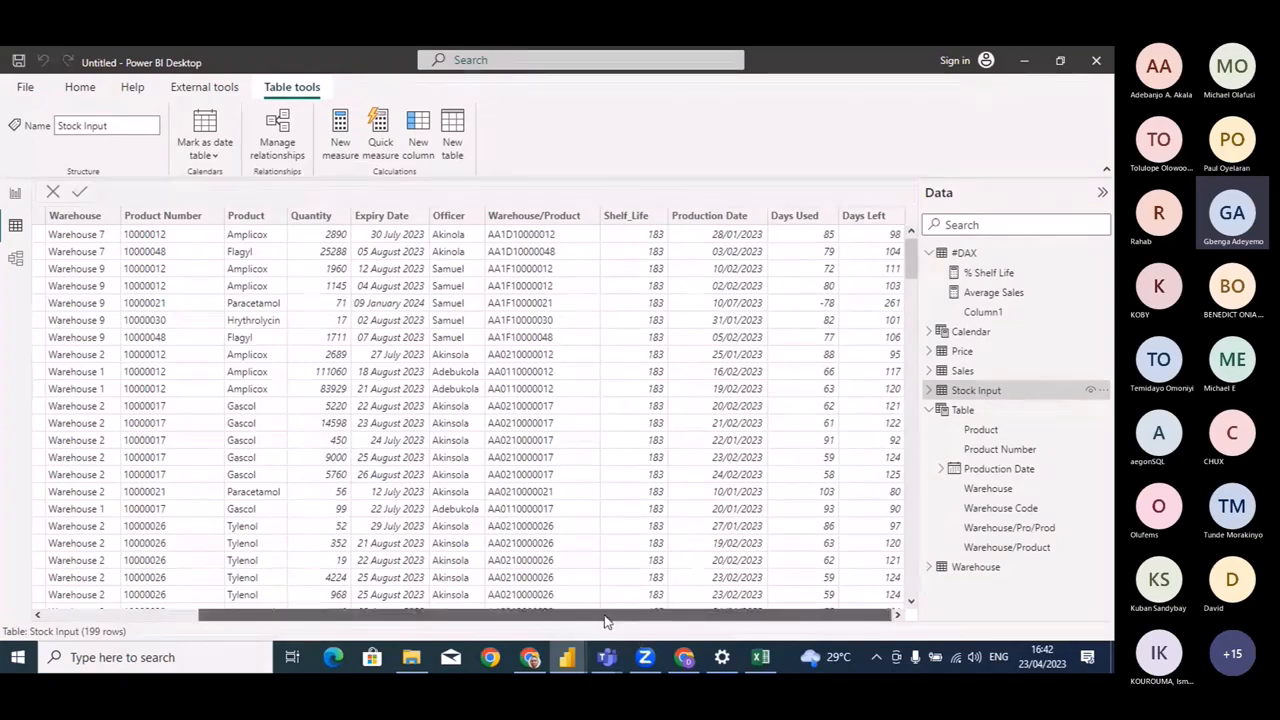
Add a calculated column named W/P/P to the Stock Input table and begin its formula with the CONCATENATE function.
drag(604, 621, 646, 626)
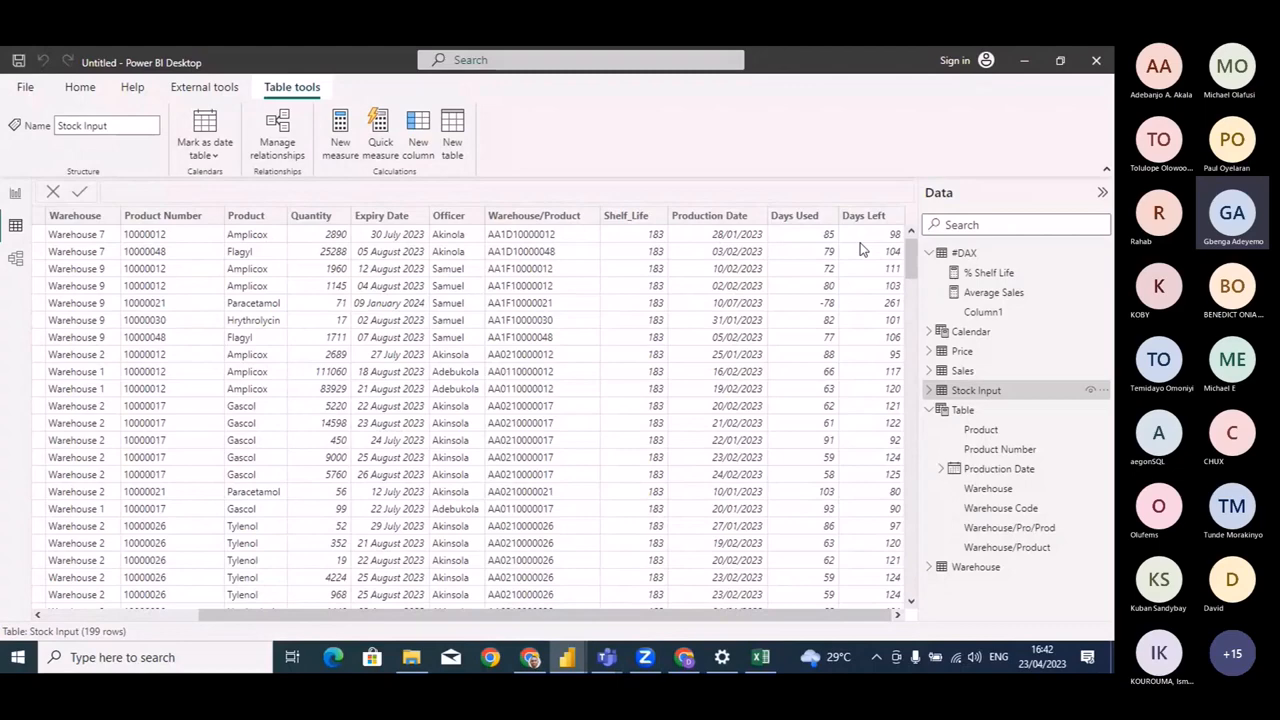
click(418, 145)
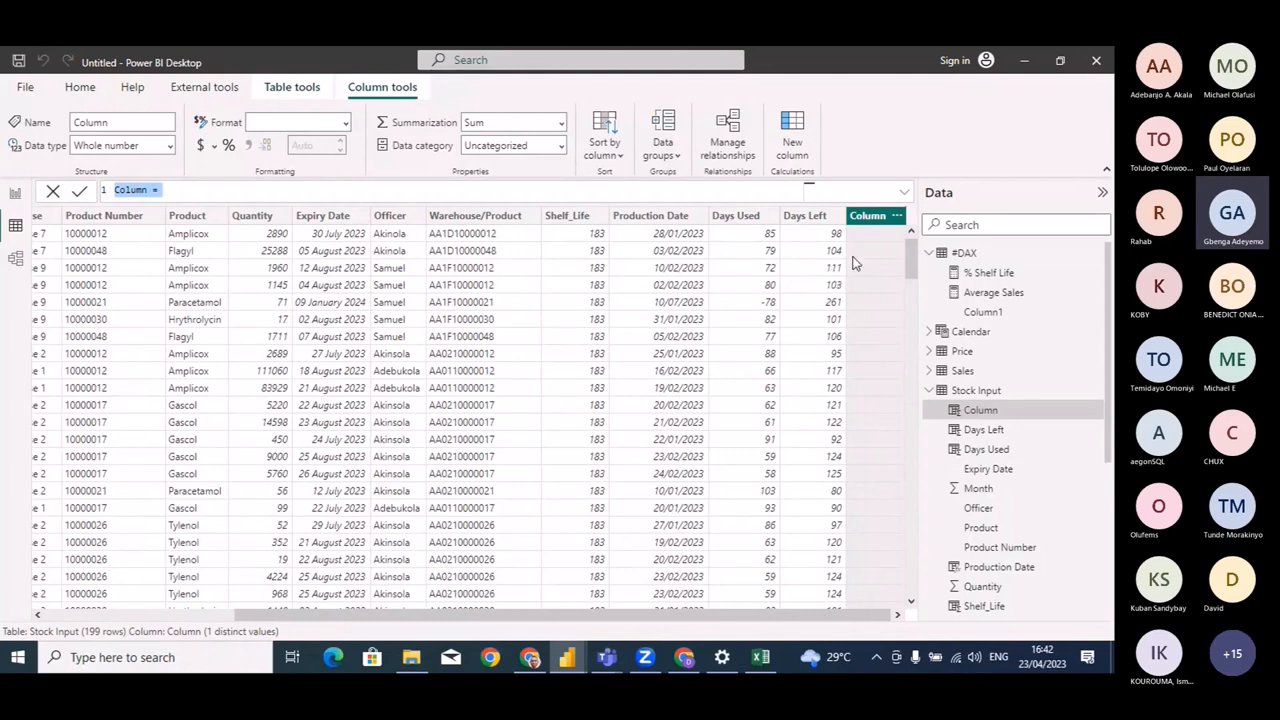
key(BackSpace)
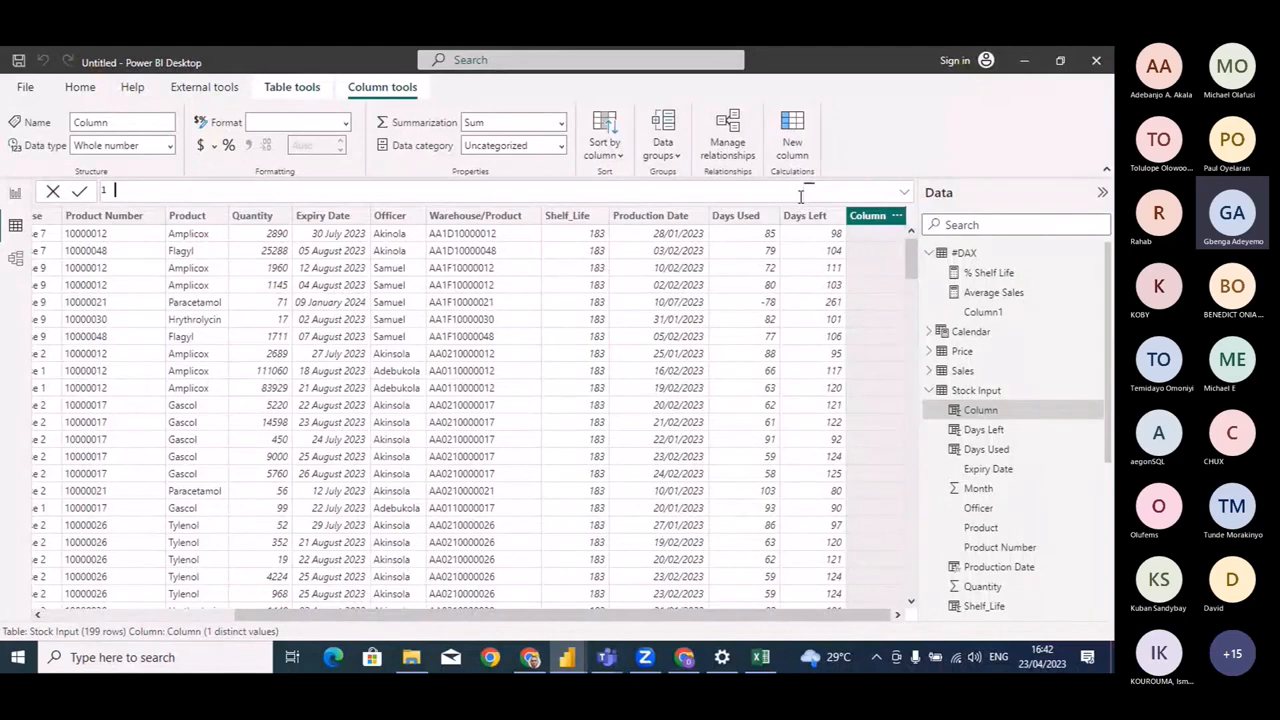
text(We)
text(P/)
text(P)
text( =)
text(w)
key(BackSpace)
text(CONCATENATE()
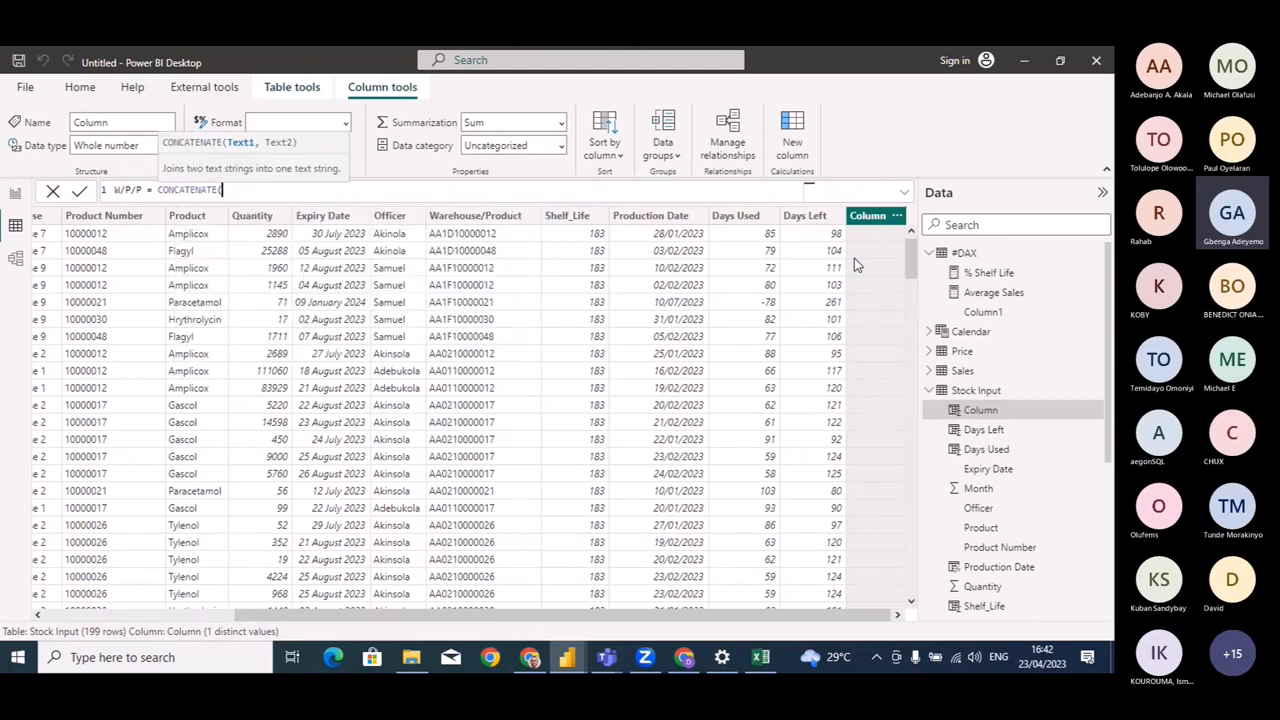
Complete the W/P/P formula by joining 'Stock Input'[Warehouse/Product] with 'Stock Input'[Production Date], and commit it.
text(W)
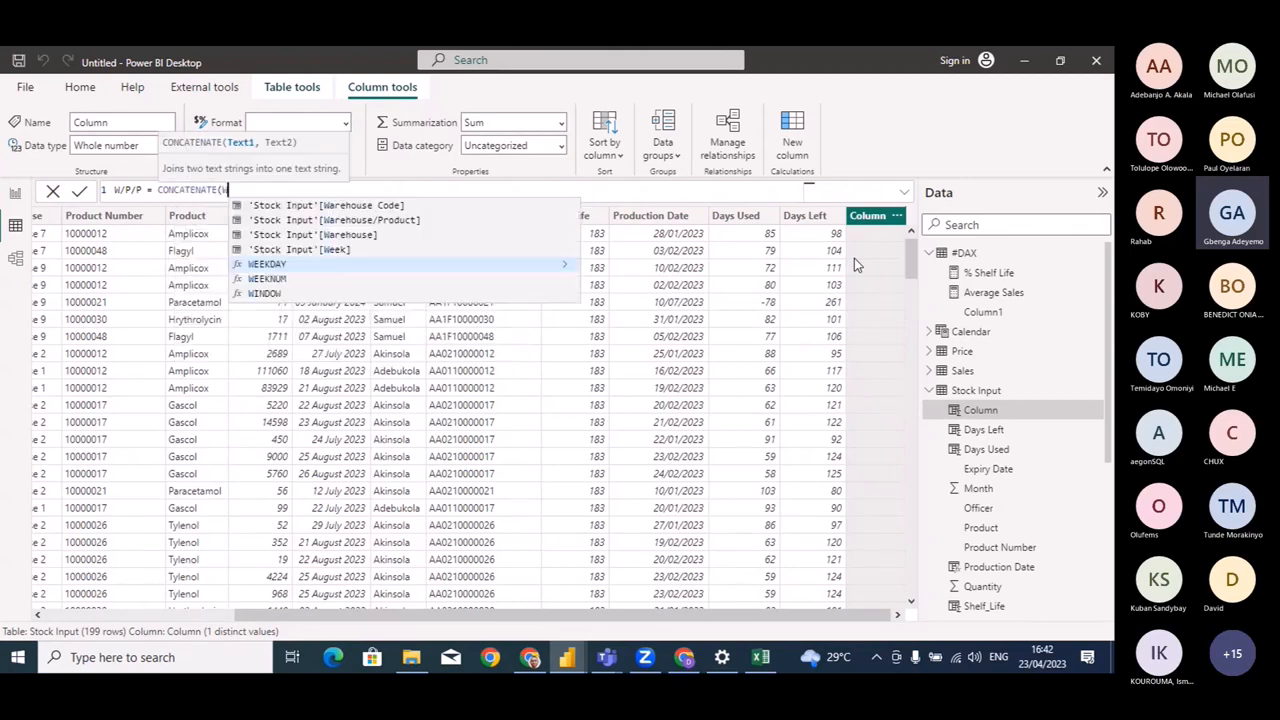
text(ARE)
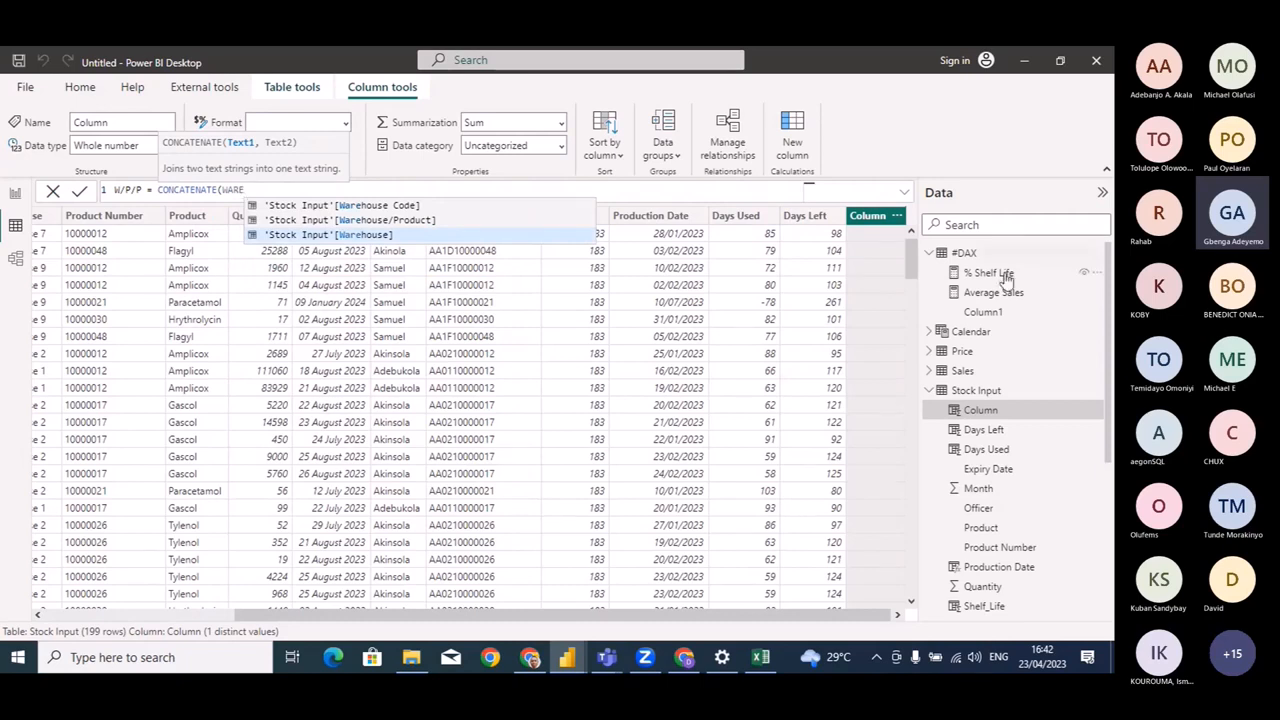
click(430, 220)
text(,)
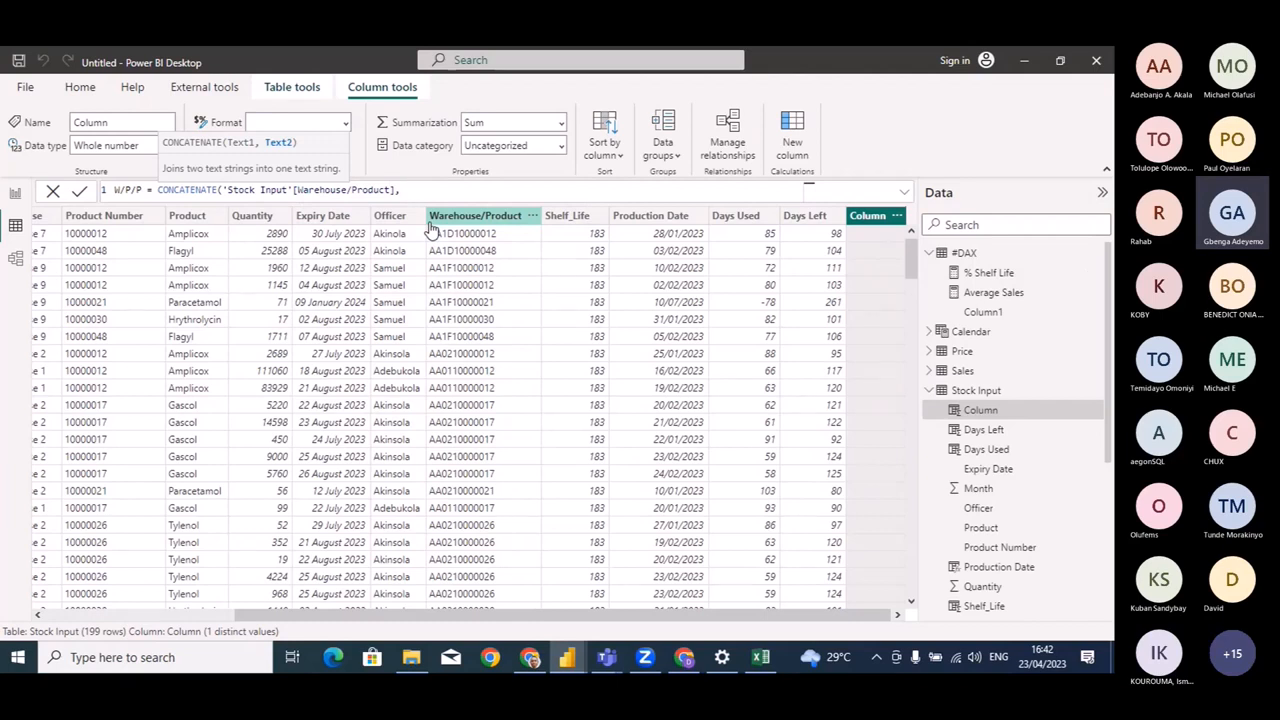
text( PRO)
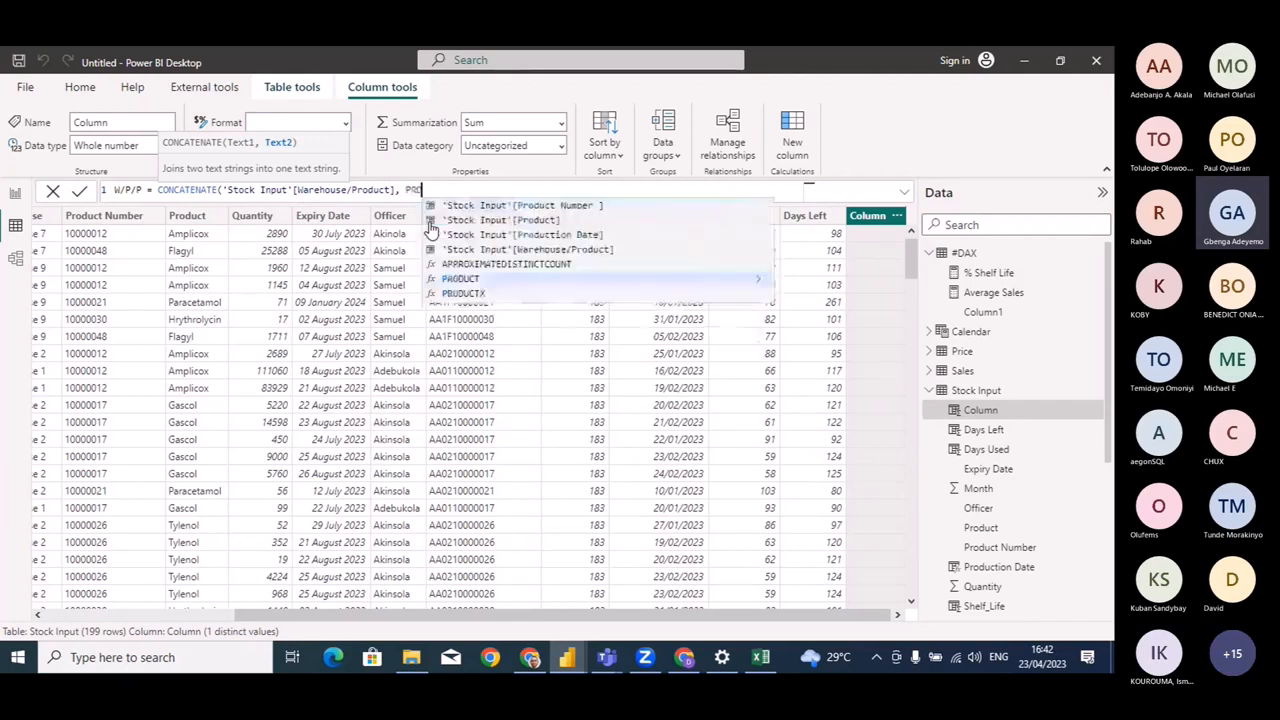
click(567, 244)
text())
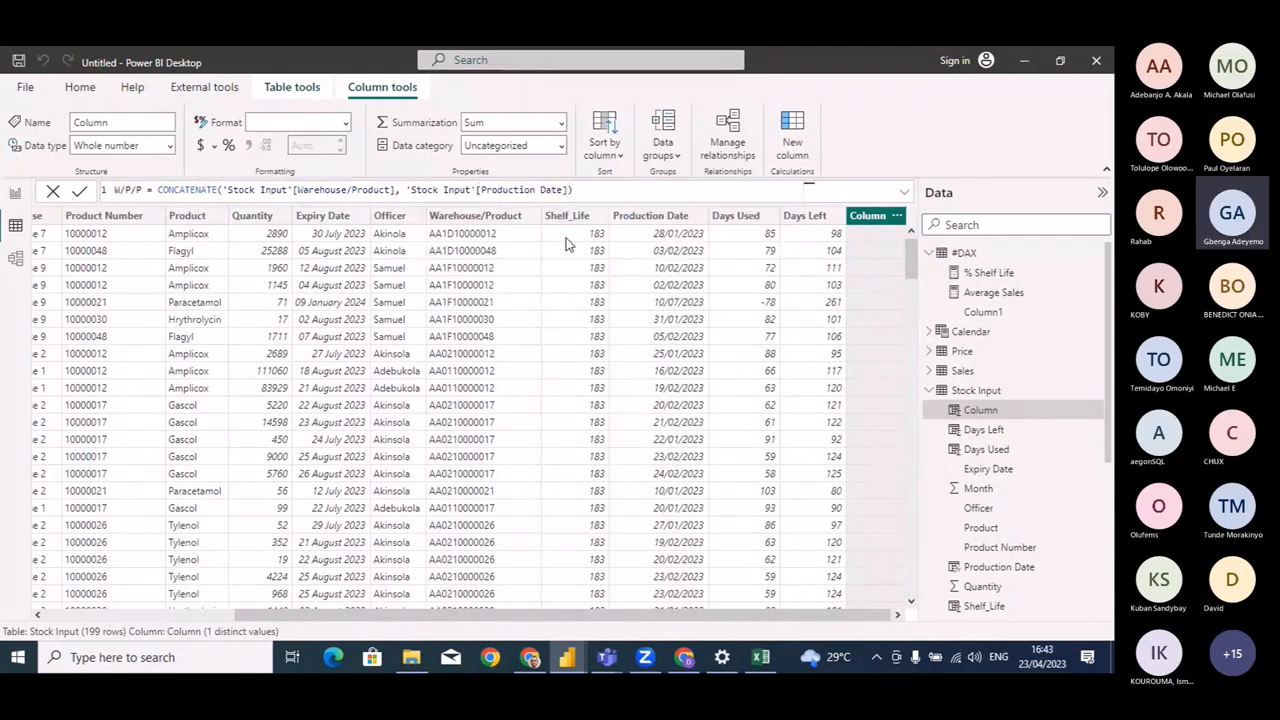
key(Return)
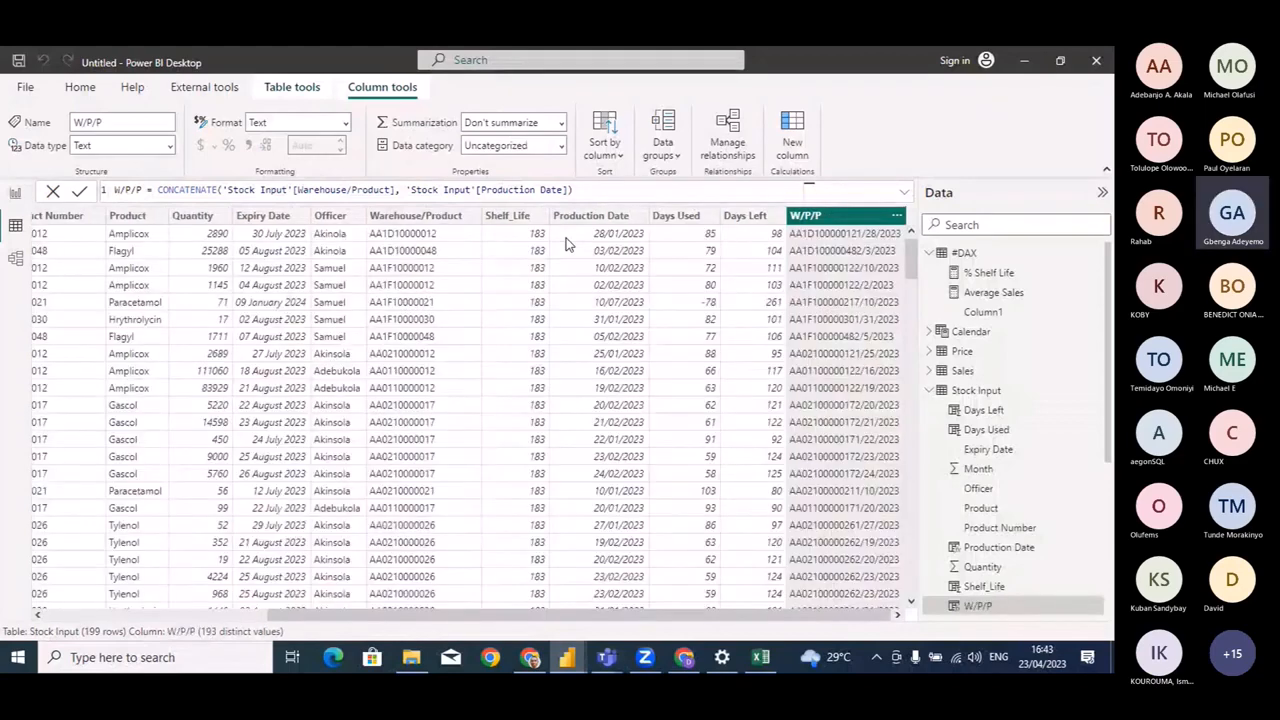
Collapse the expanded field lists and examine the Sales table's data and the Warehouse/Pro/Prod column of the calculated table named Table.
click(929, 253)
click(955, 313)
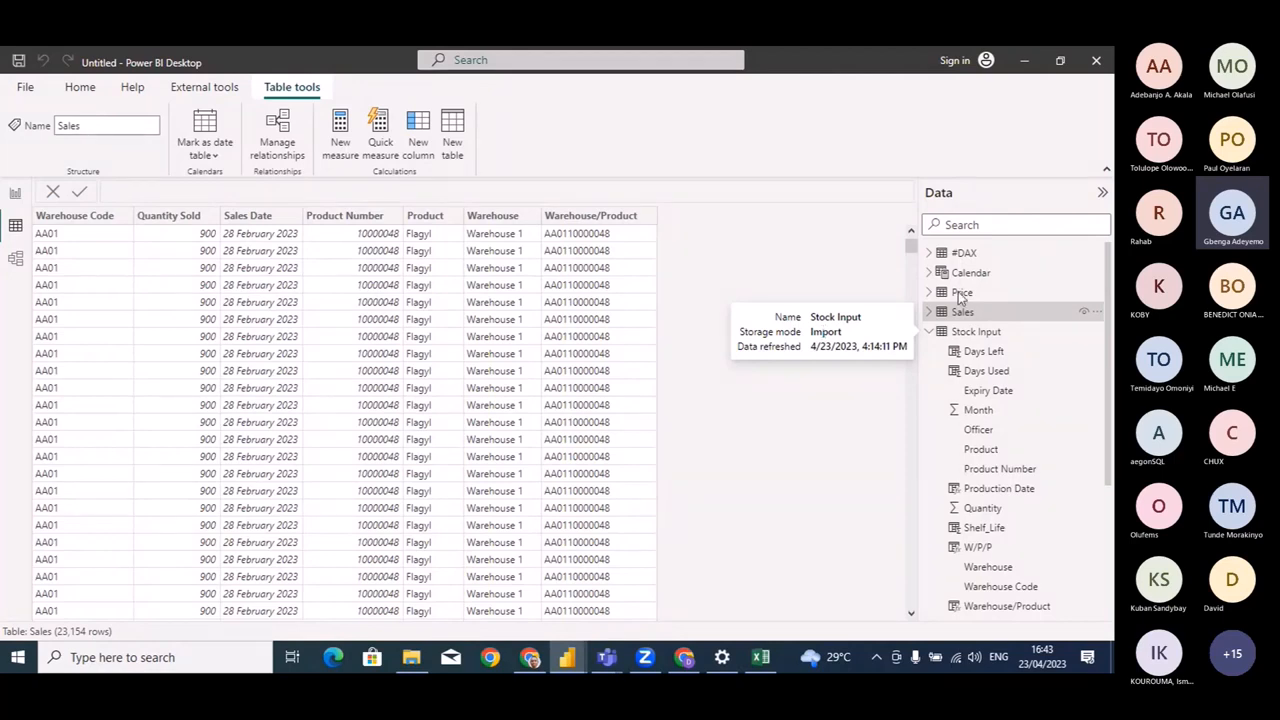
click(929, 332)
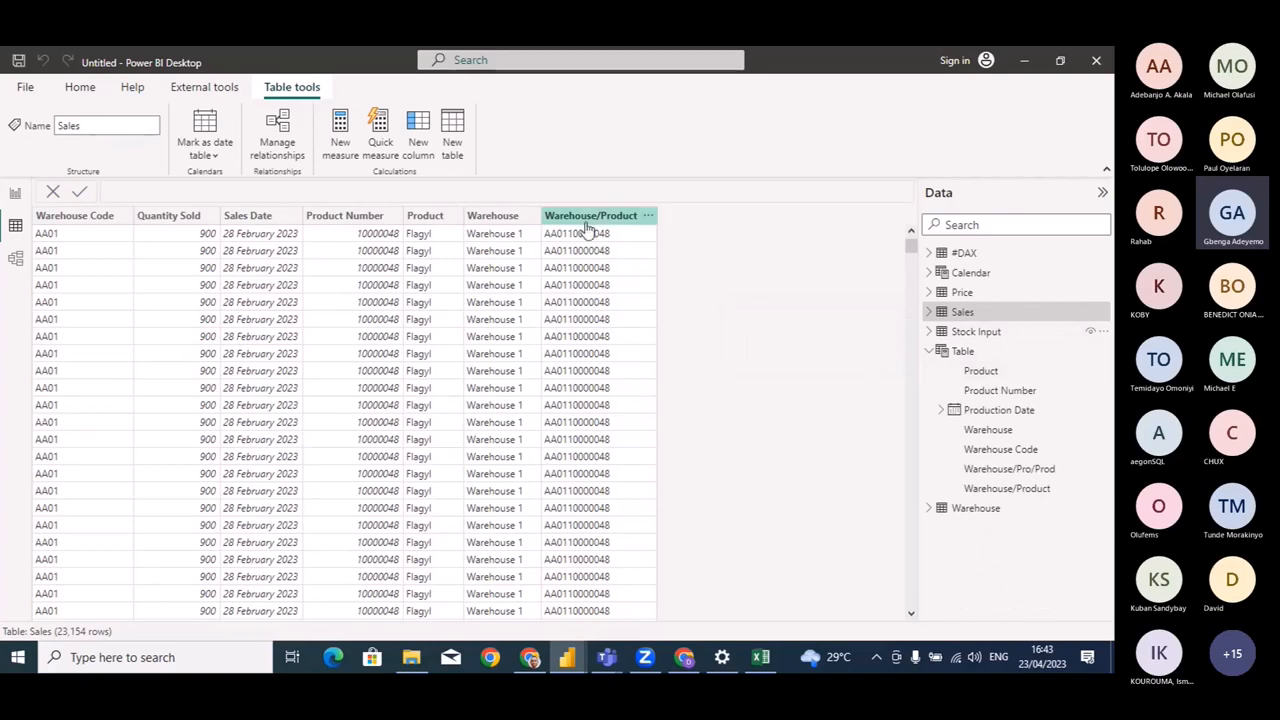
click(928, 351)
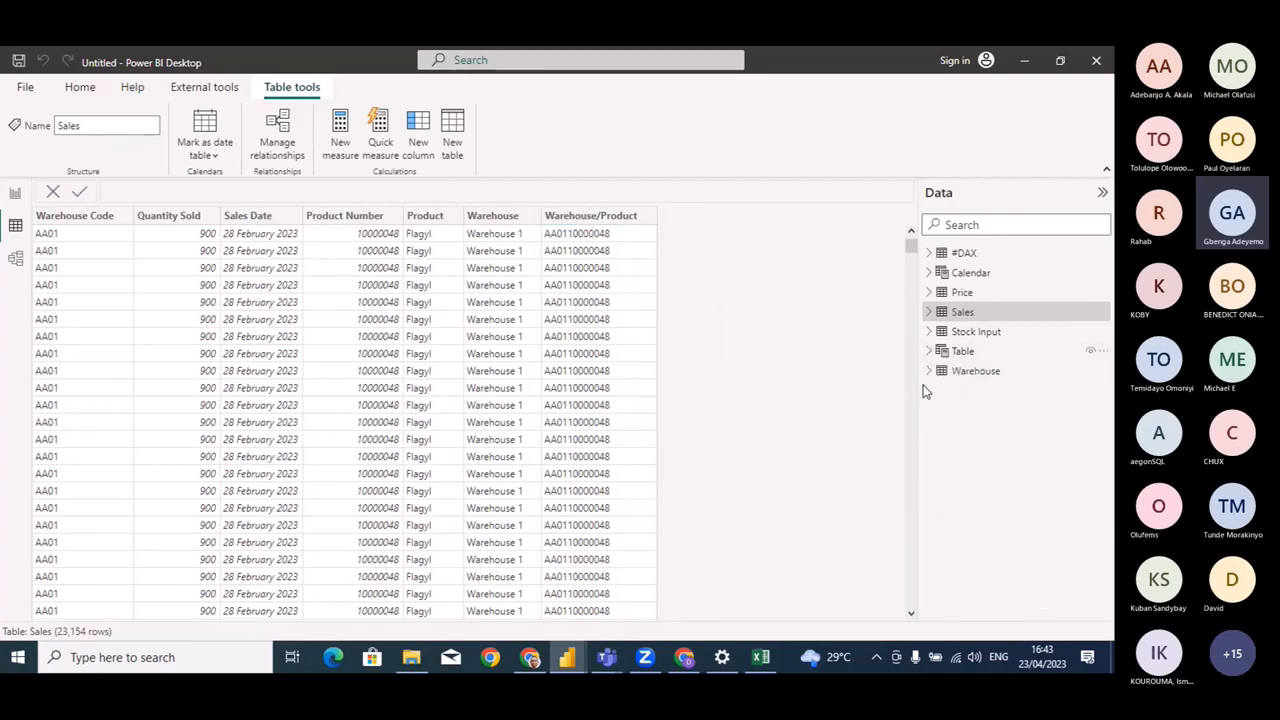
click(972, 356)
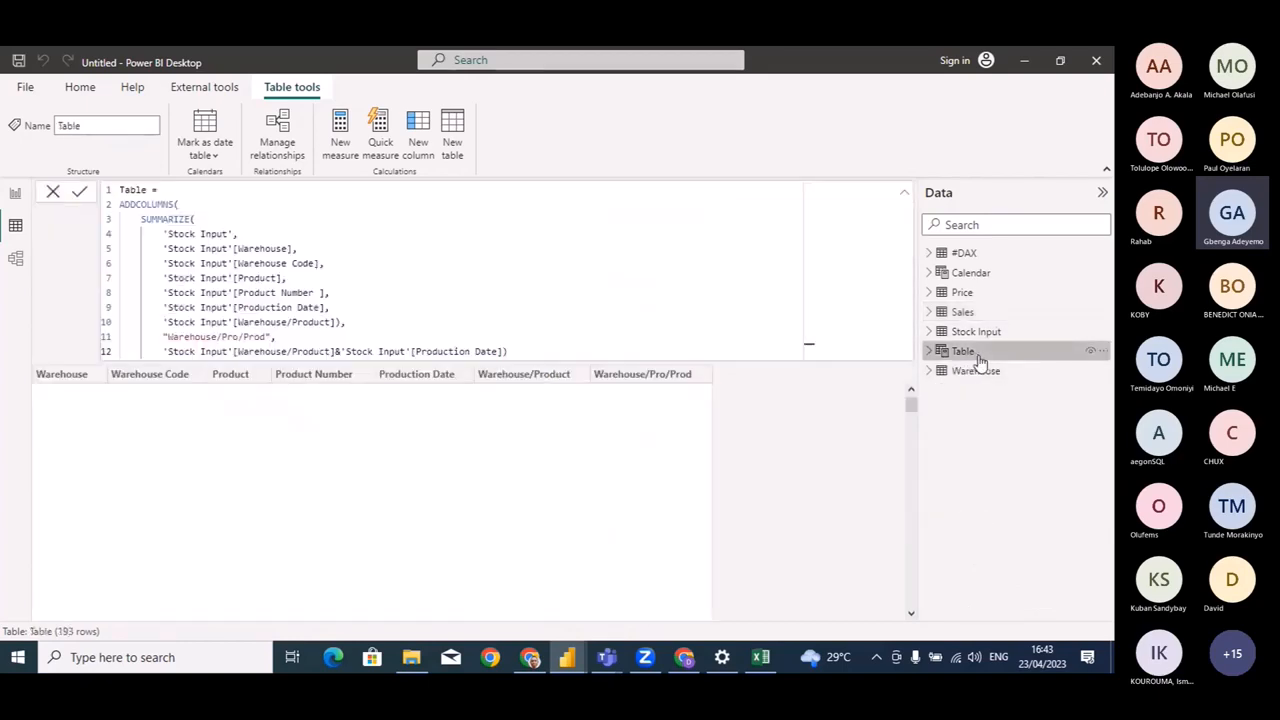
click(632, 376)
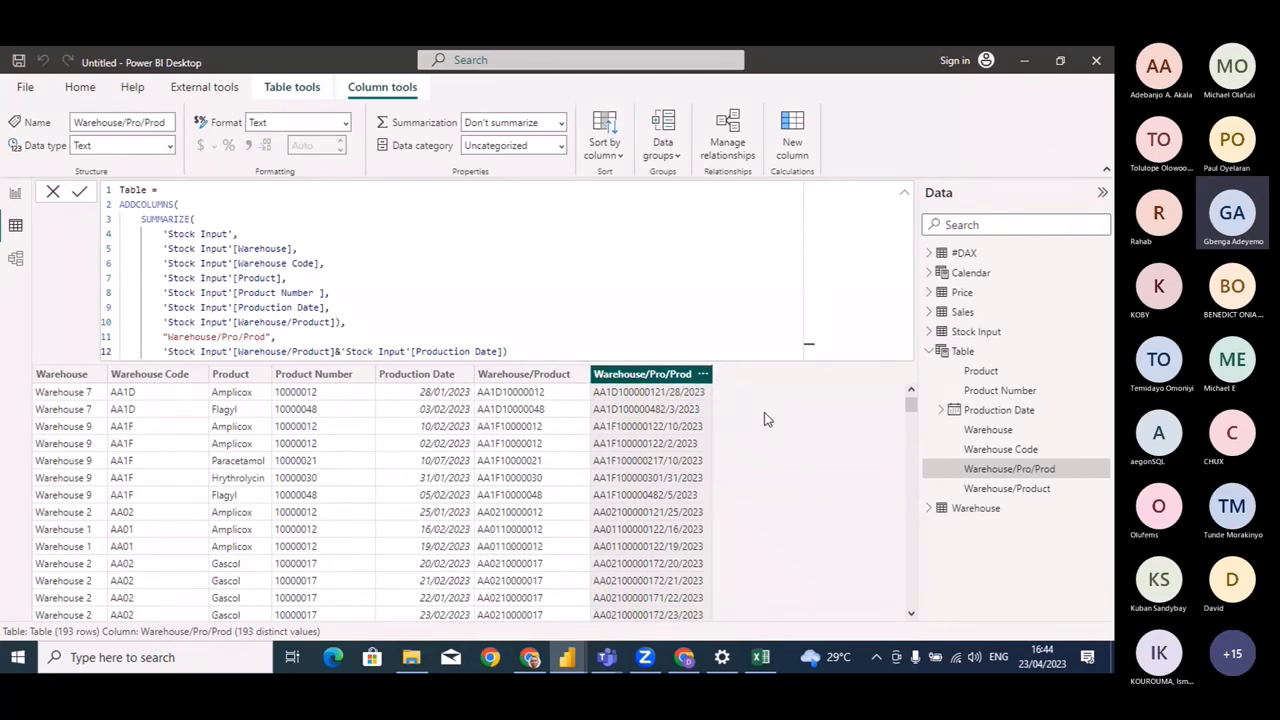
In the model diagram, place the calculated table named Table below the Sales table and enlarge it to show all its fields.
click(16, 225)
click(18, 257)
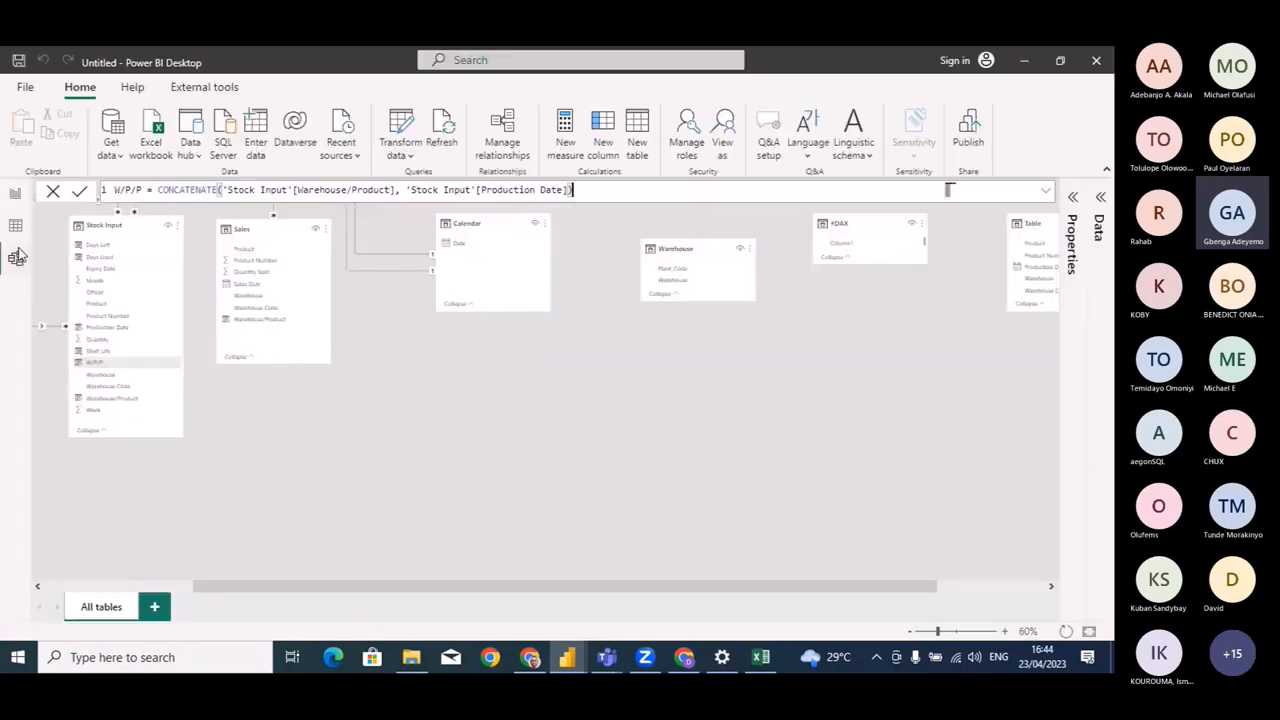
click(51, 191)
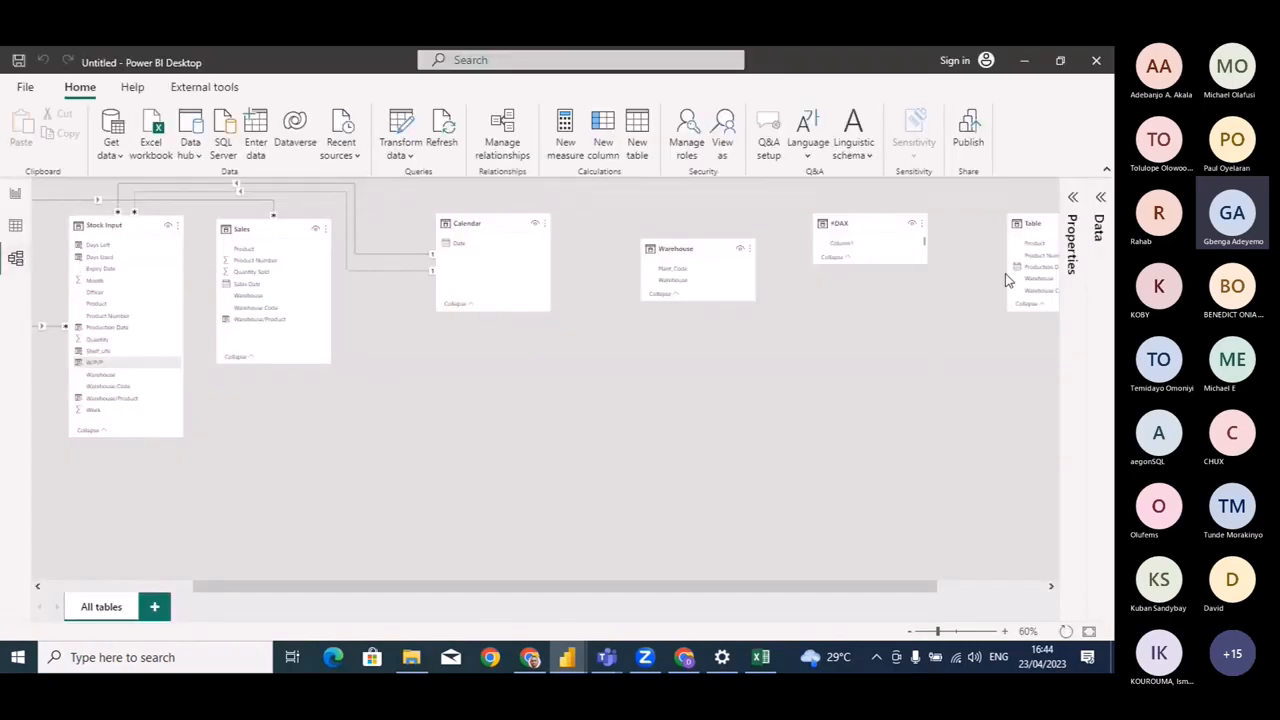
drag(1007, 280, 290, 465)
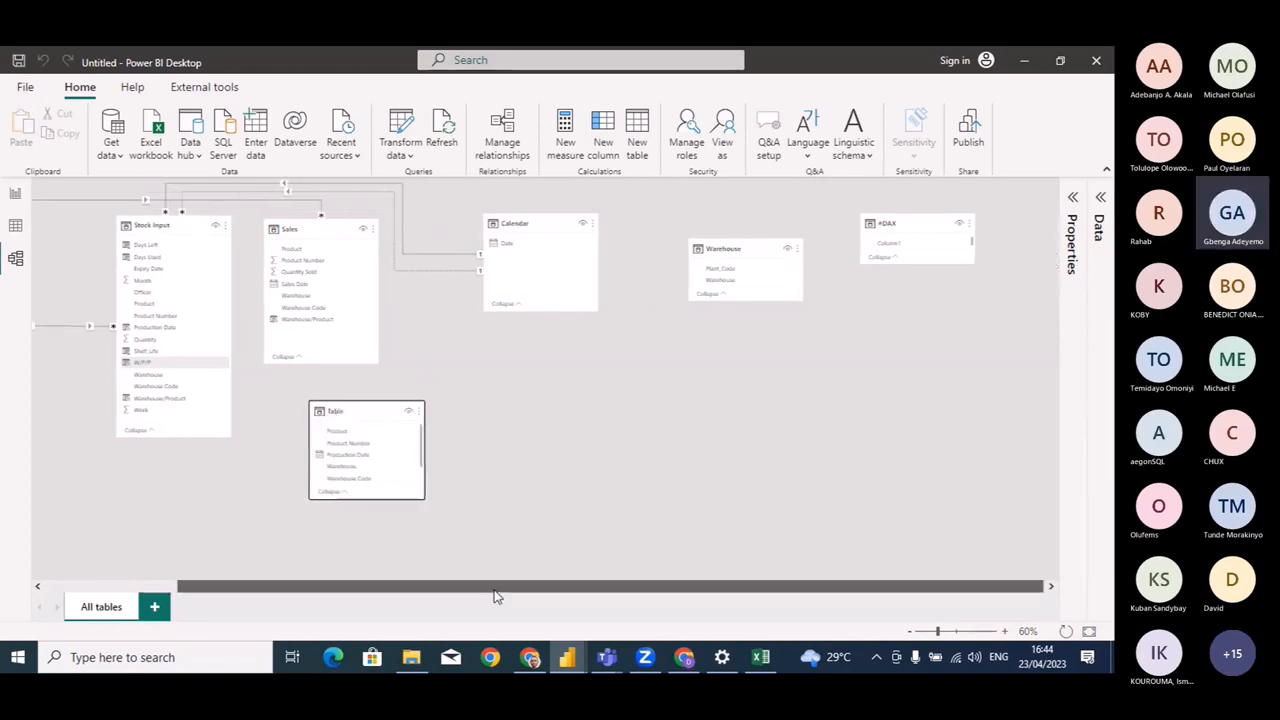
drag(495, 595, 195, 555)
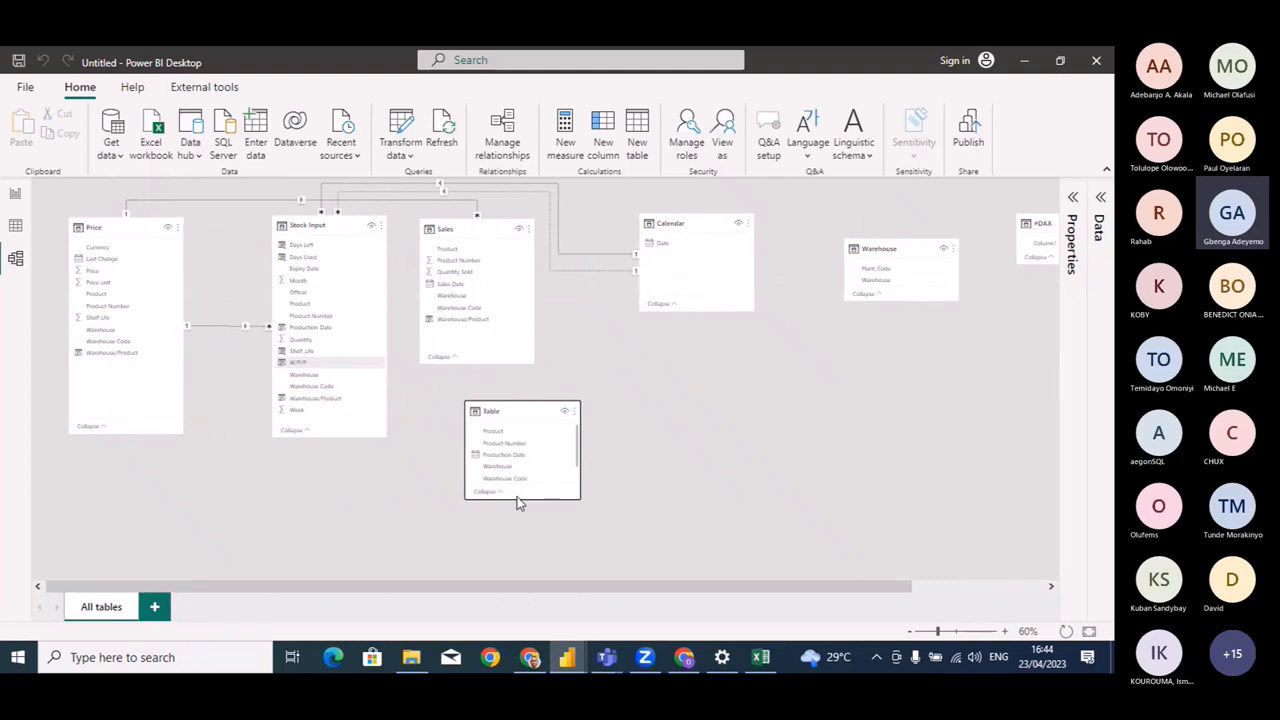
drag(518, 500, 517, 531)
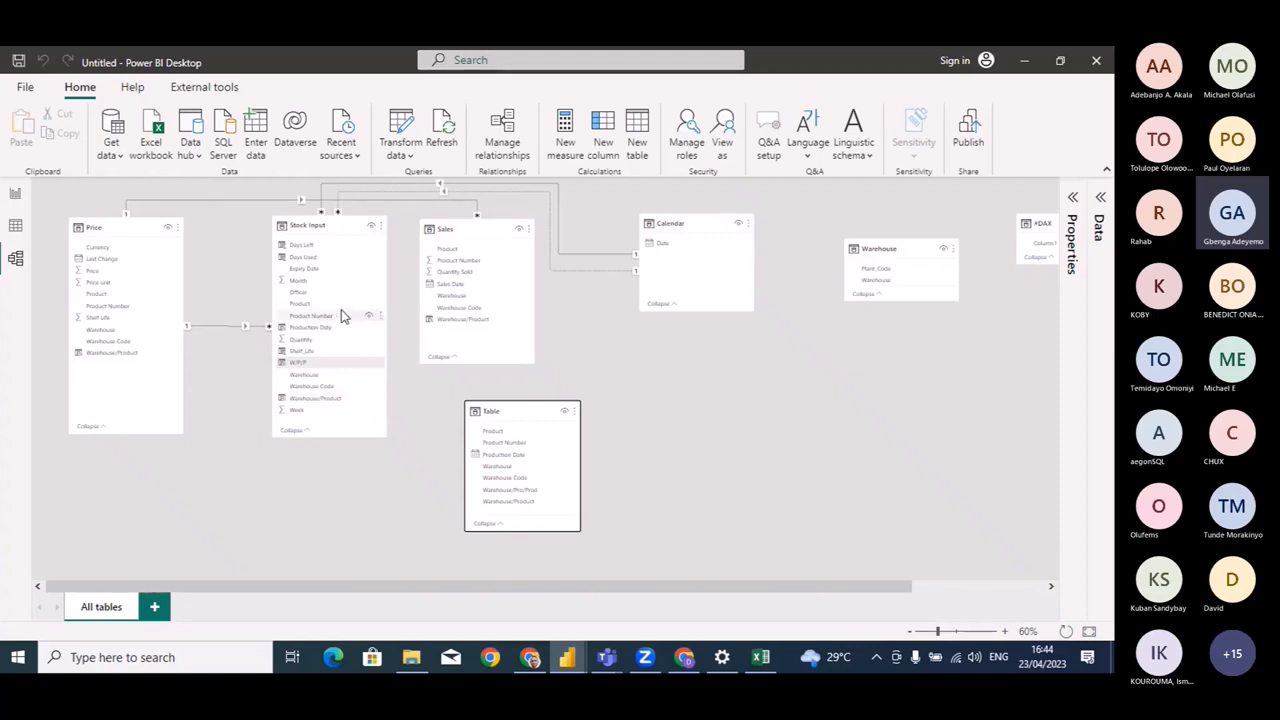
Relate Stock Input's W/P/P to Table's Warehouse/Pro/Prod, and Sales' Warehouse/Product to Table's Warehouse/Product as many-to-many with cross-filter direction Both.
click(321, 364)
drag(321, 370, 522, 493)
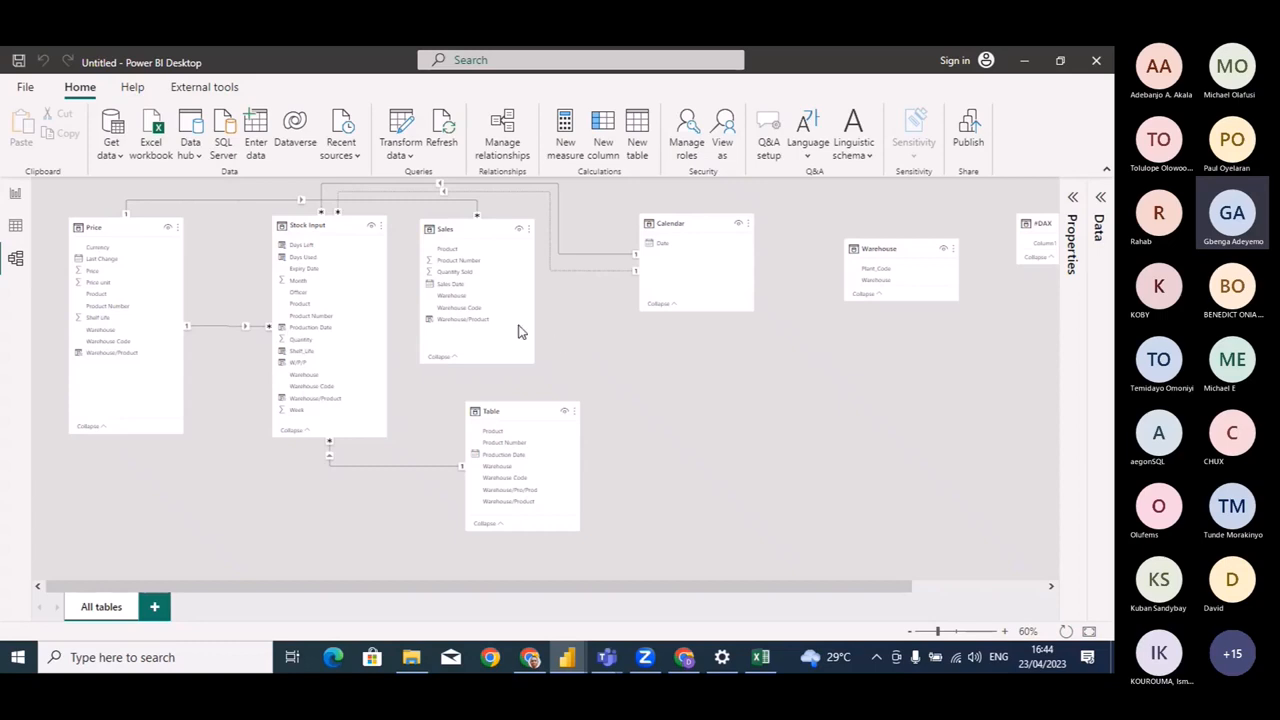
click(469, 321)
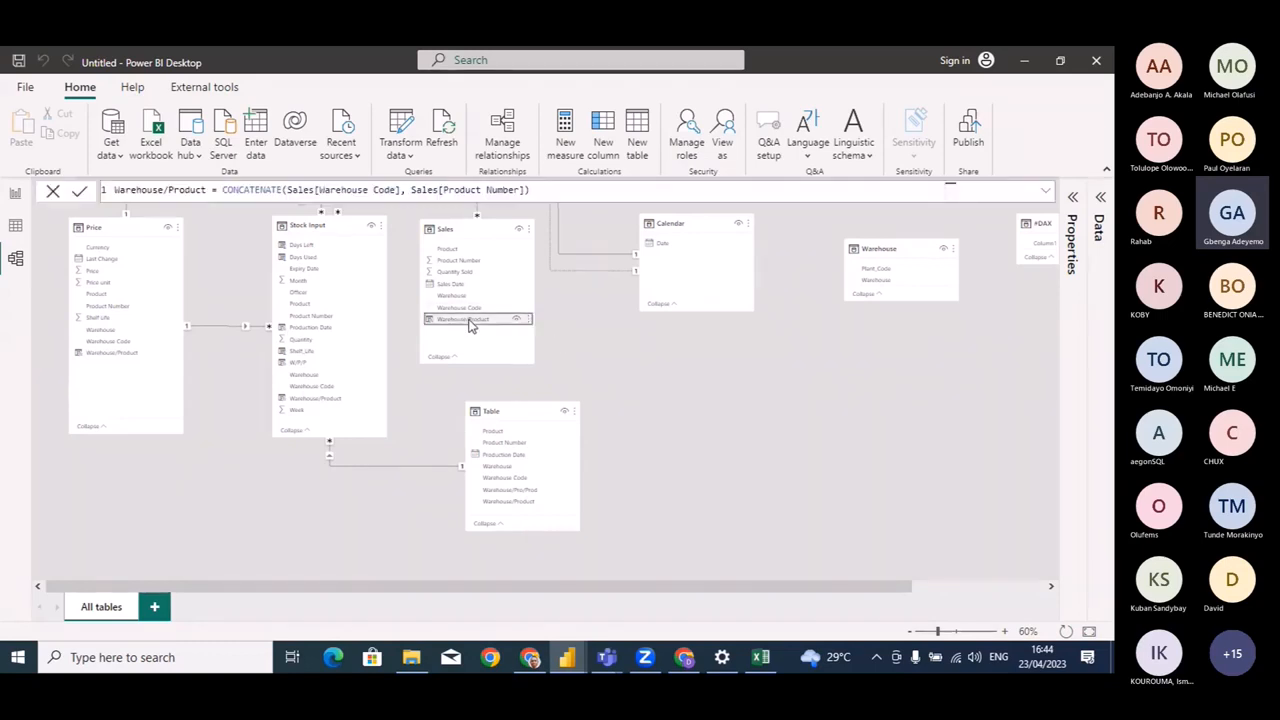
drag(474, 323, 518, 506)
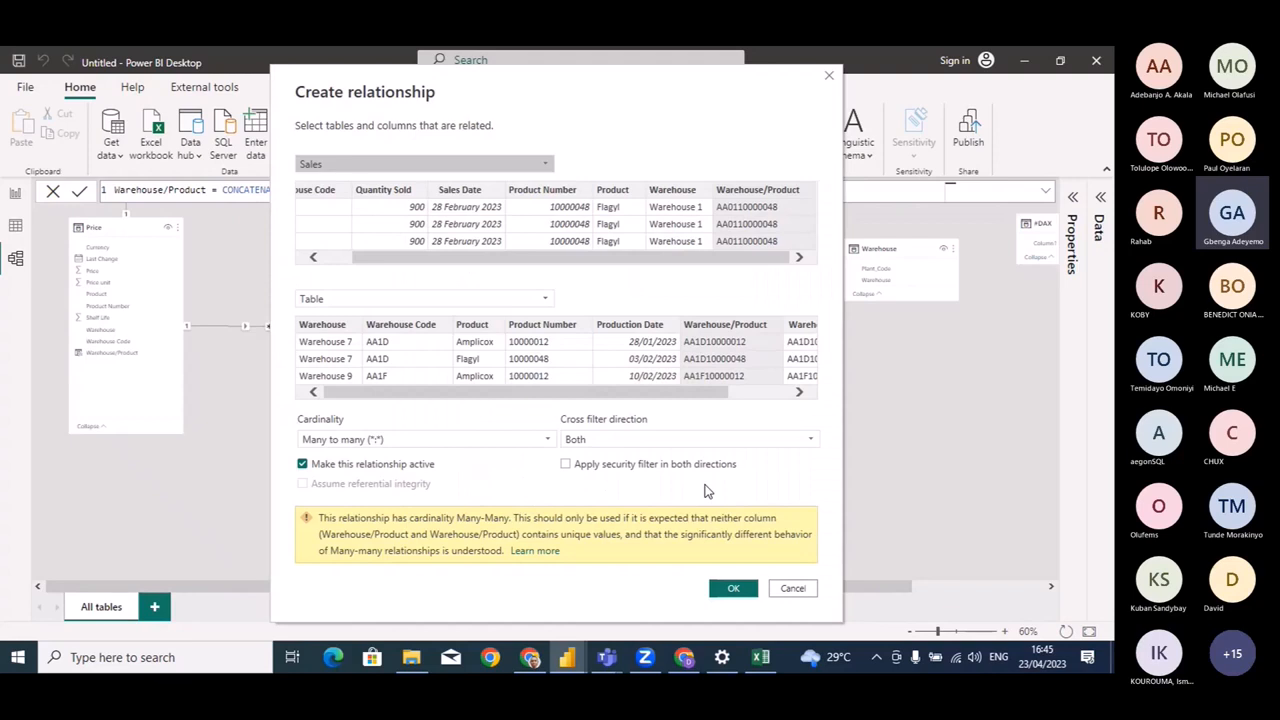
click(733, 592)
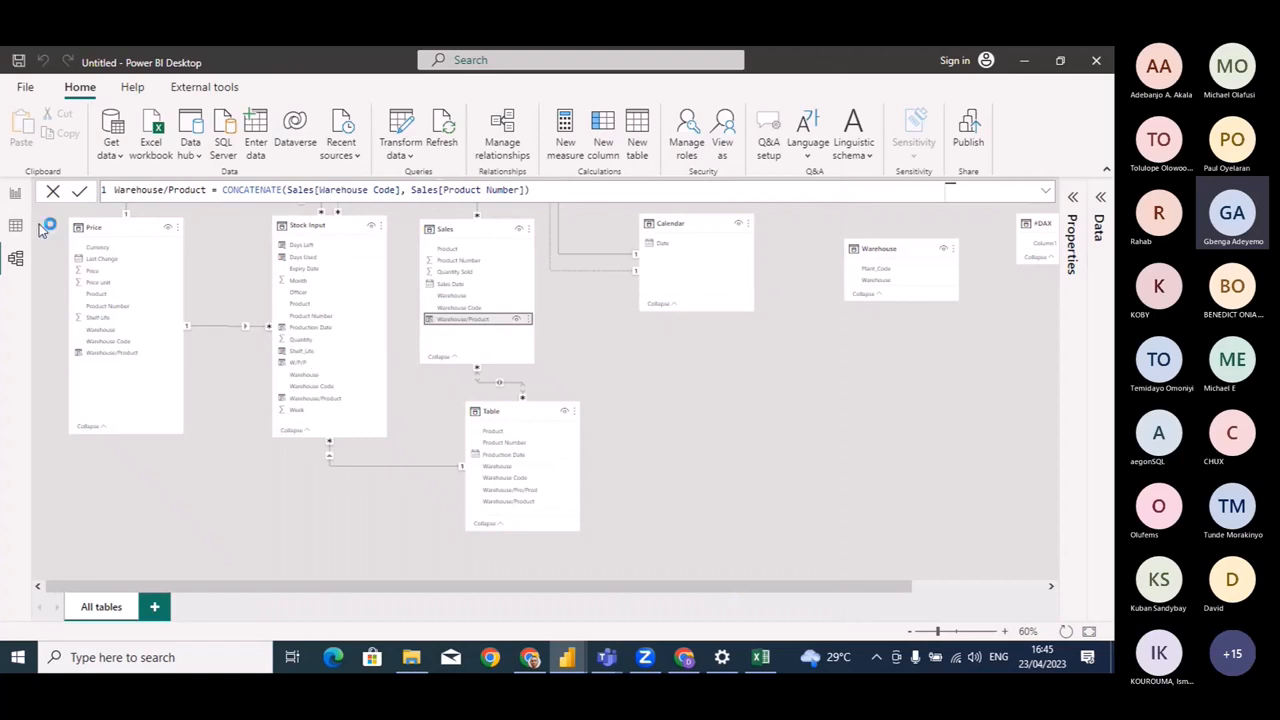
Review the rows and Average Sales values of the stock analysis table on the report page.
click(15, 200)
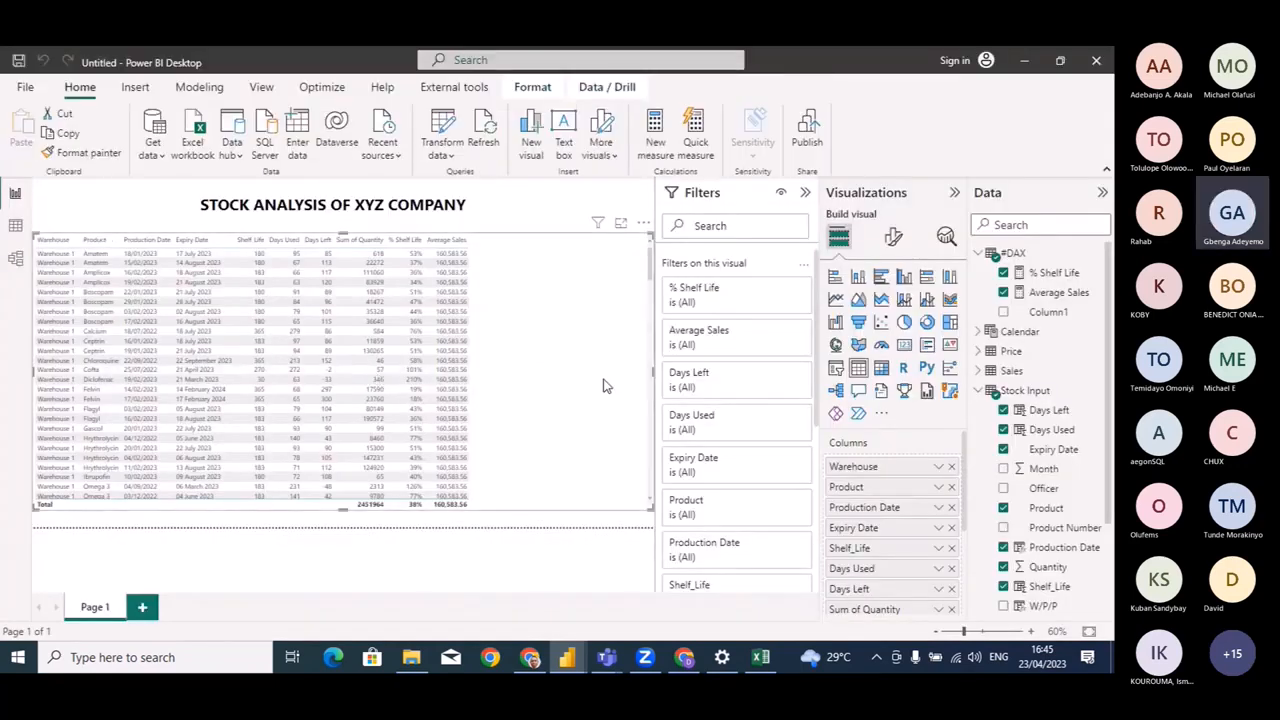
scroll(603, 385, down, 10)
scroll(620, 456, up, 10)
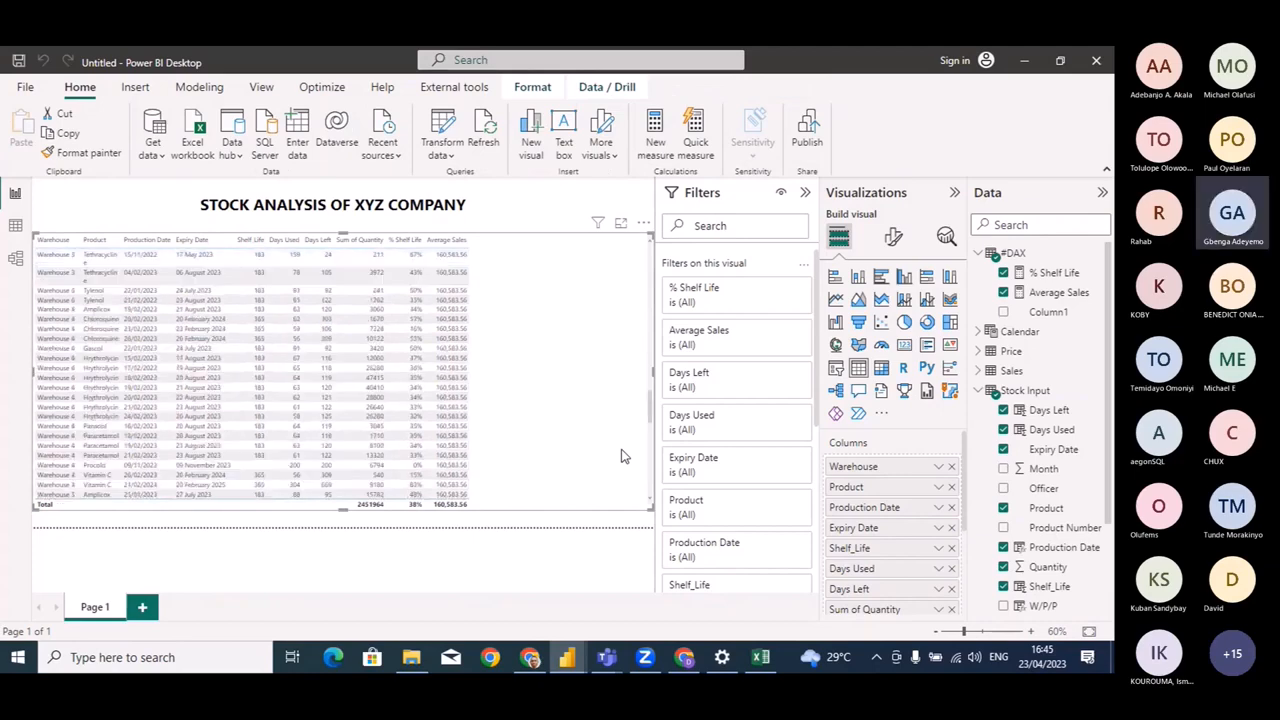
Check the linked columns in Table's relationships with Stock Input and Sales, and return to the report page.
click(15, 258)
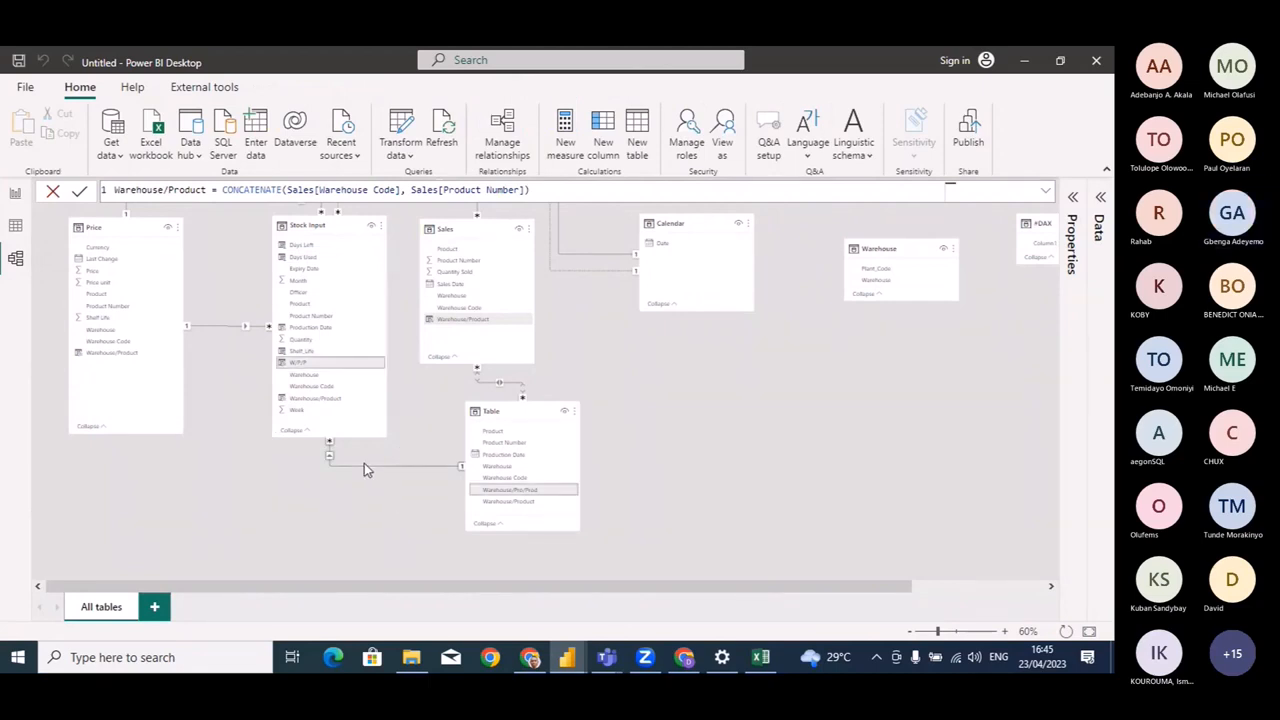
click(364, 463)
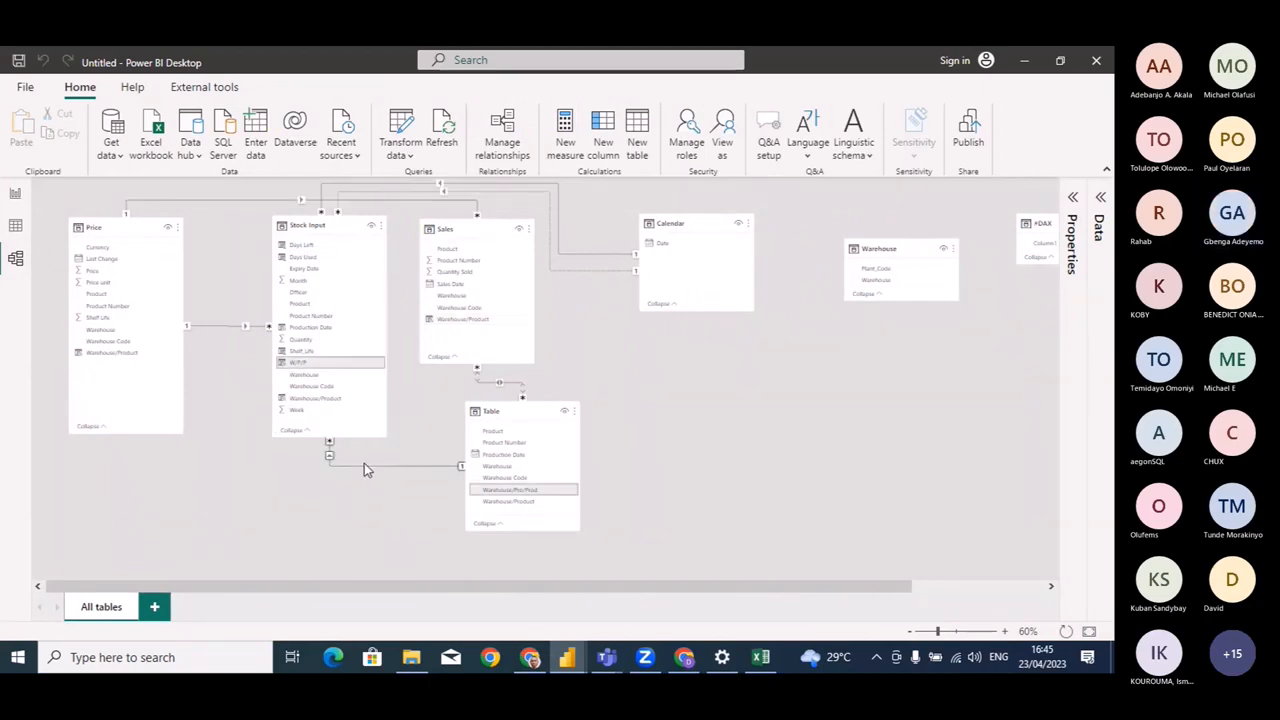
double_click(364, 470)
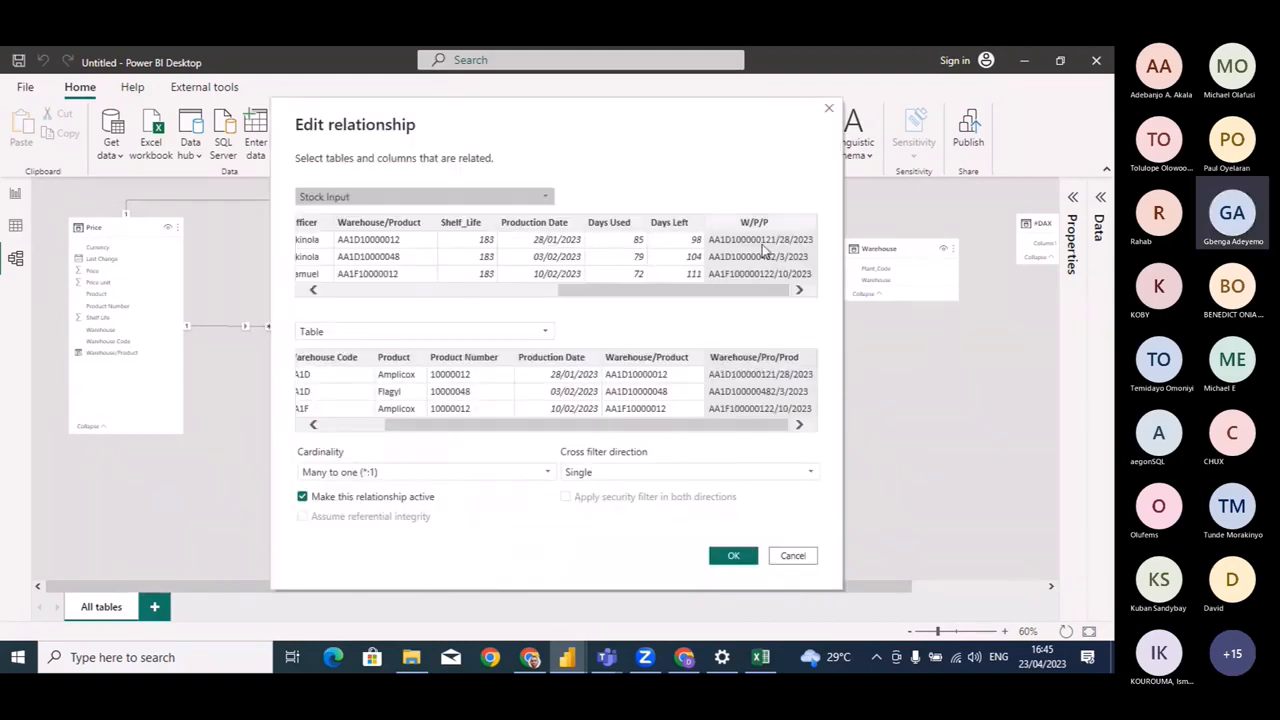
click(727, 558)
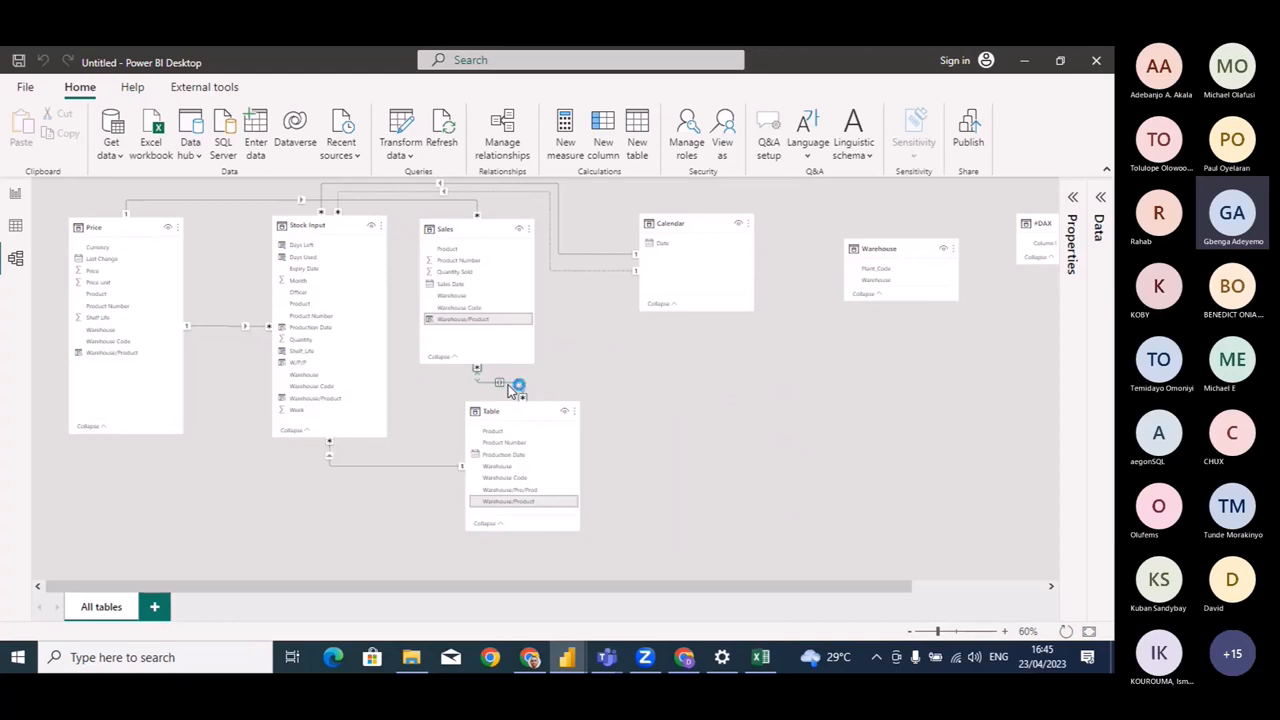
double_click(509, 387)
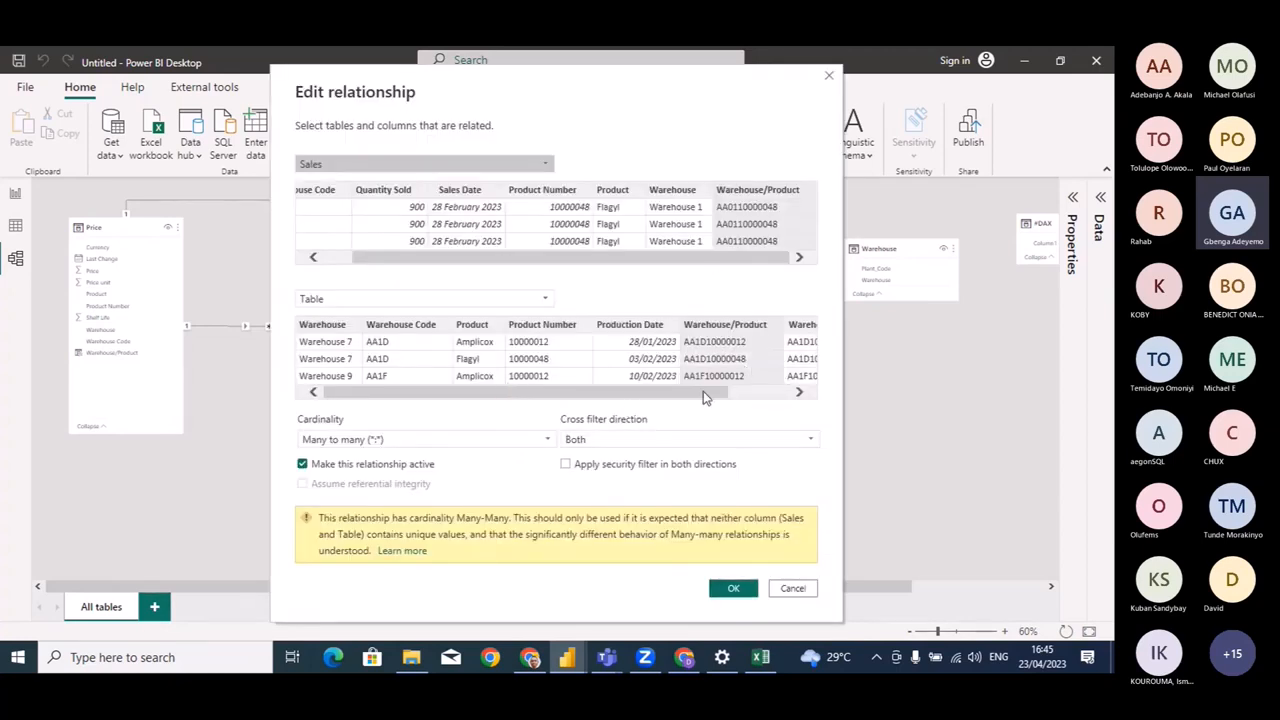
scroll(703, 391, right, 2)
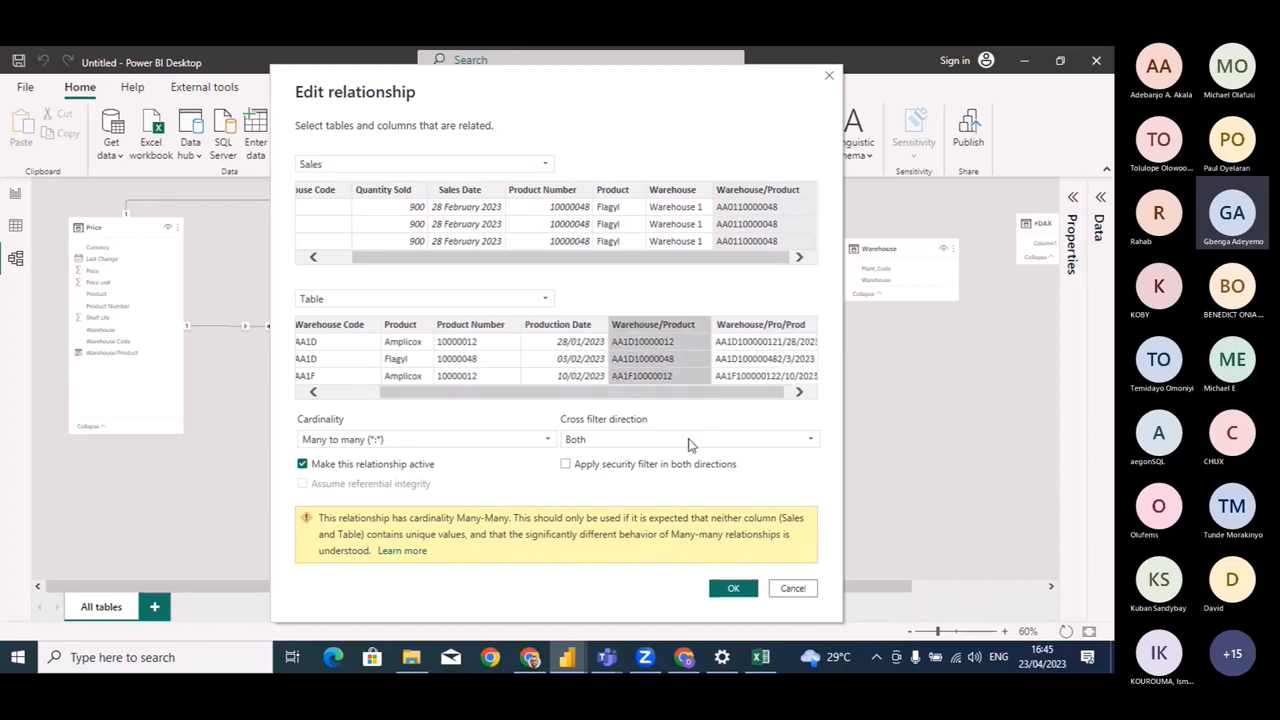
click(733, 589)
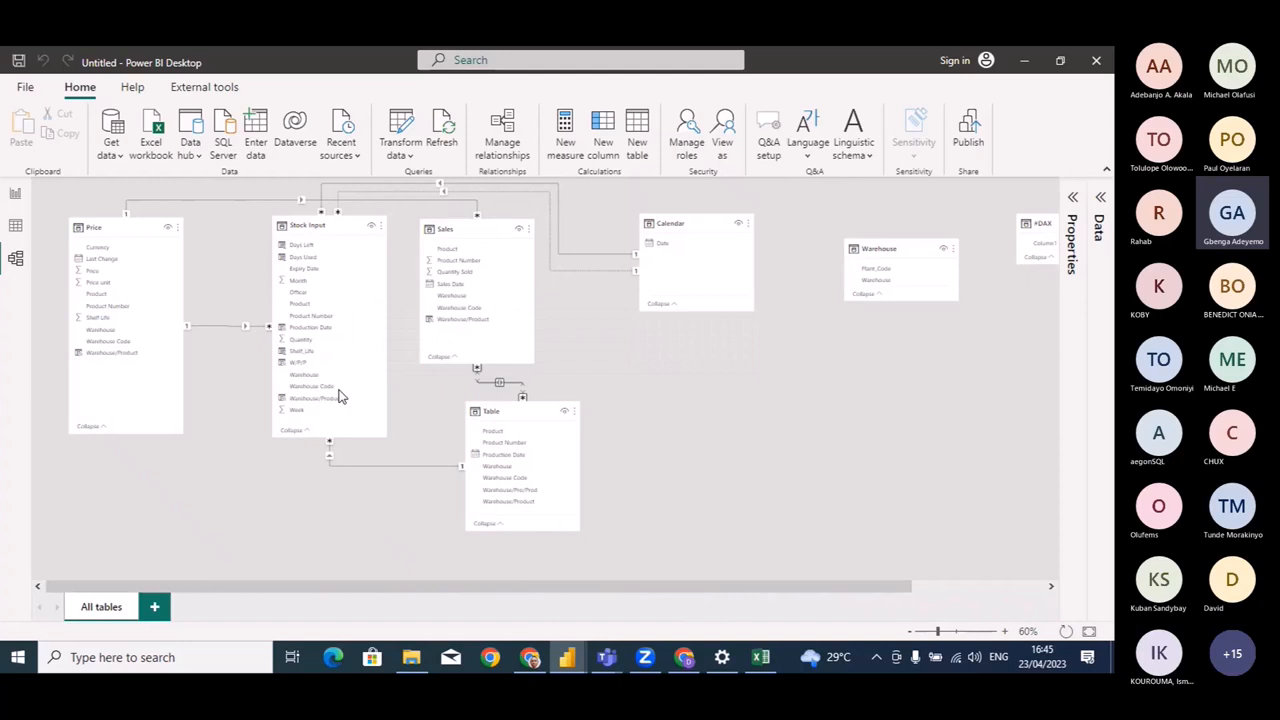
click(15, 235)
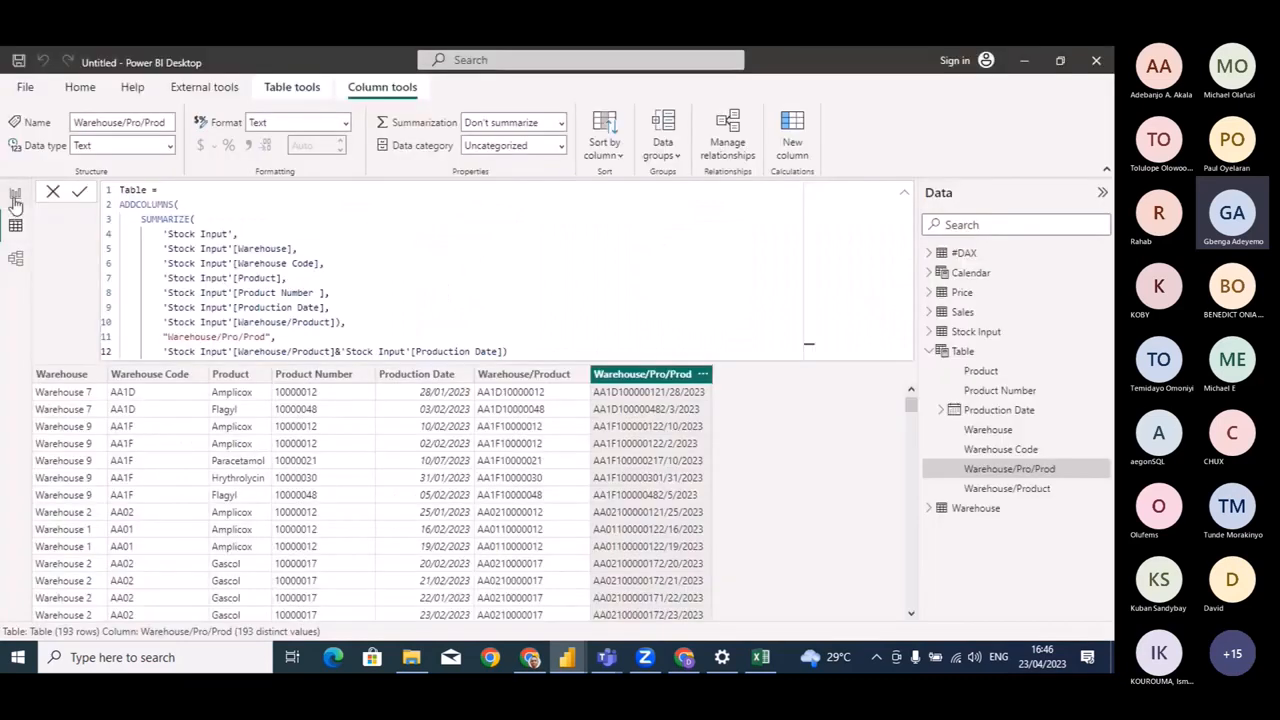
click(16, 198)
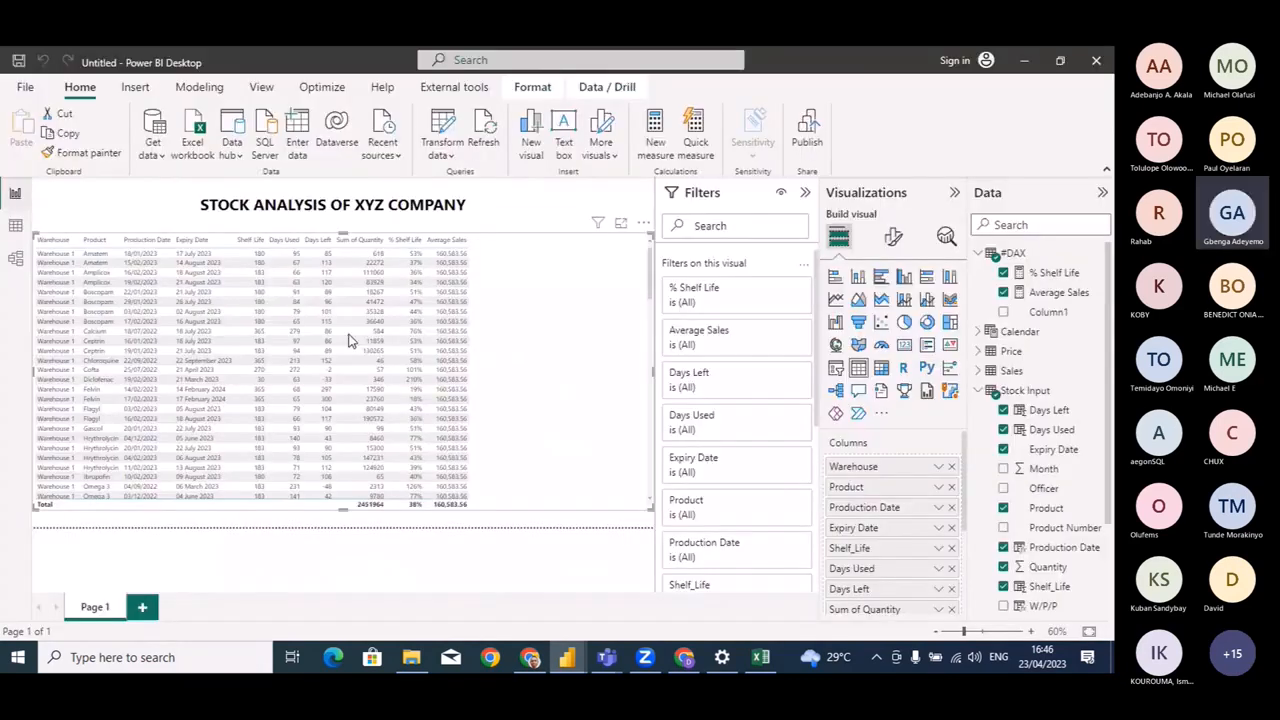
Review the Average Sales values for all warehouses in the stock analysis table, down to the last rows and back.
scroll(615, 428, down, 10)
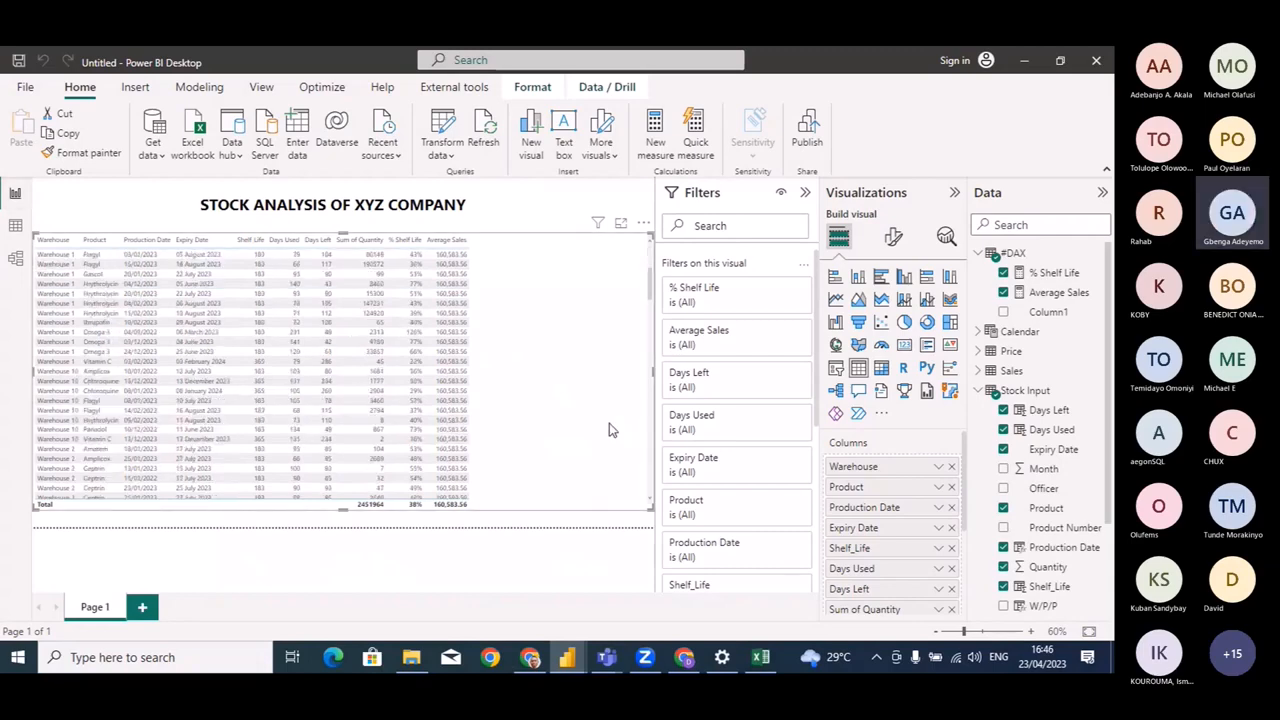
scroll(613, 430, down, 10)
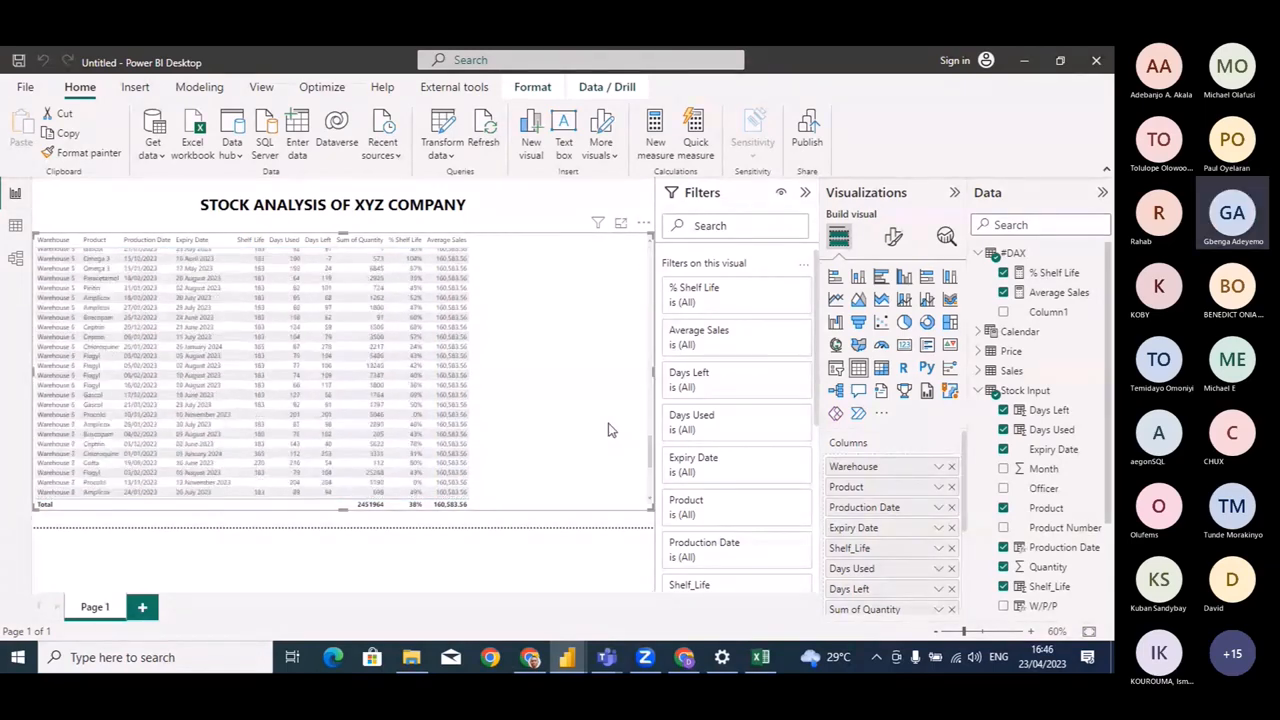
scroll(611, 430, down, 6)
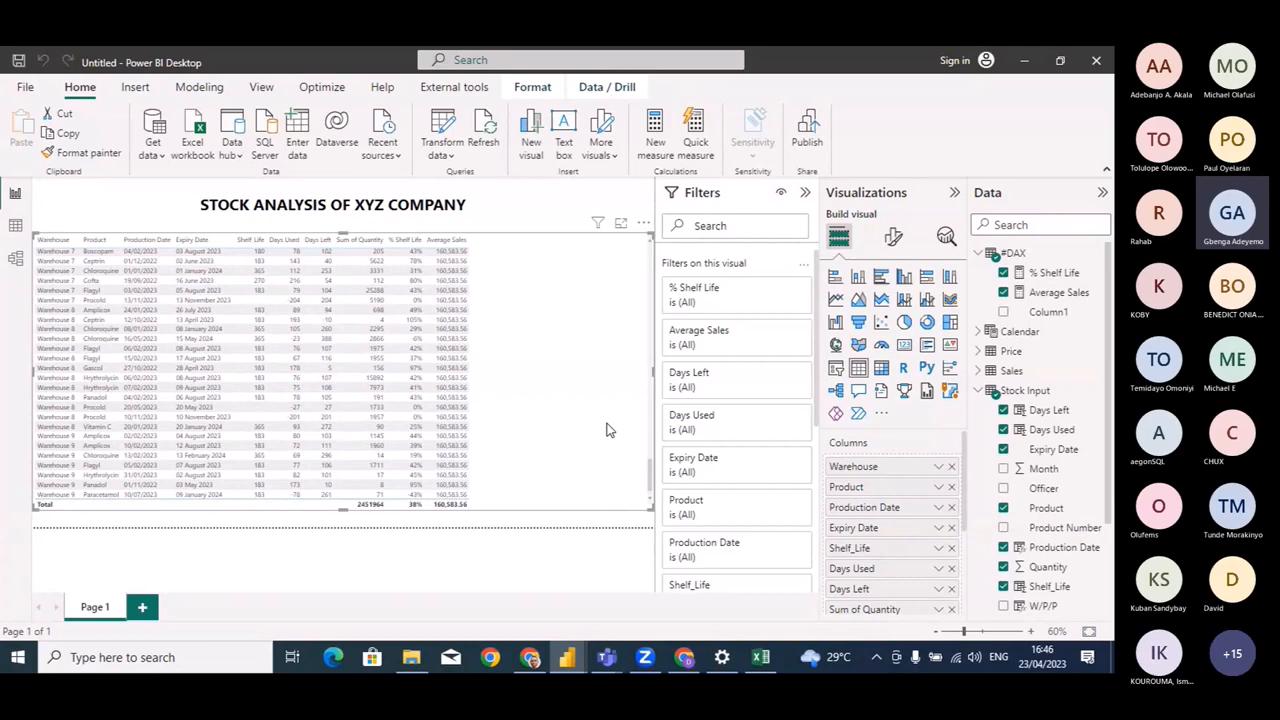
scroll(607, 430, up, 10)
scroll(607, 430, up, 6)
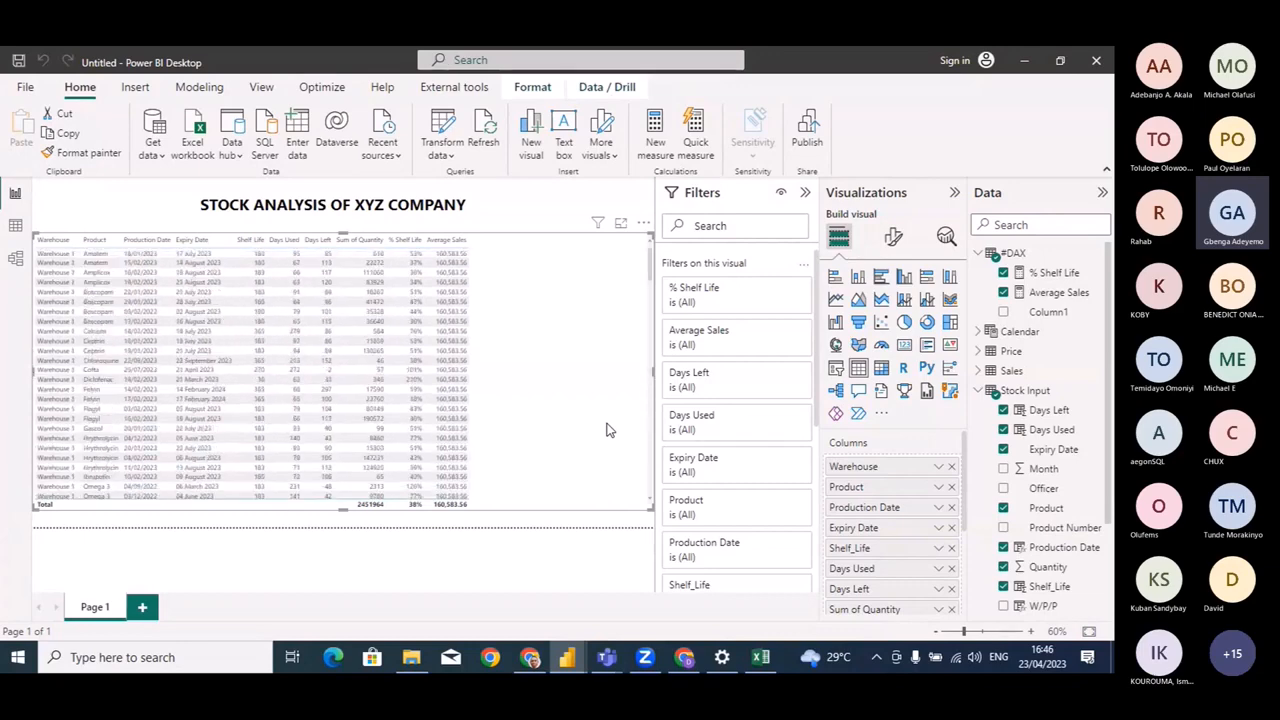
Clear the DIVIDE expression from the Average Sales measure's formula, keeping only the measure name and equals sign.
click(1059, 292)
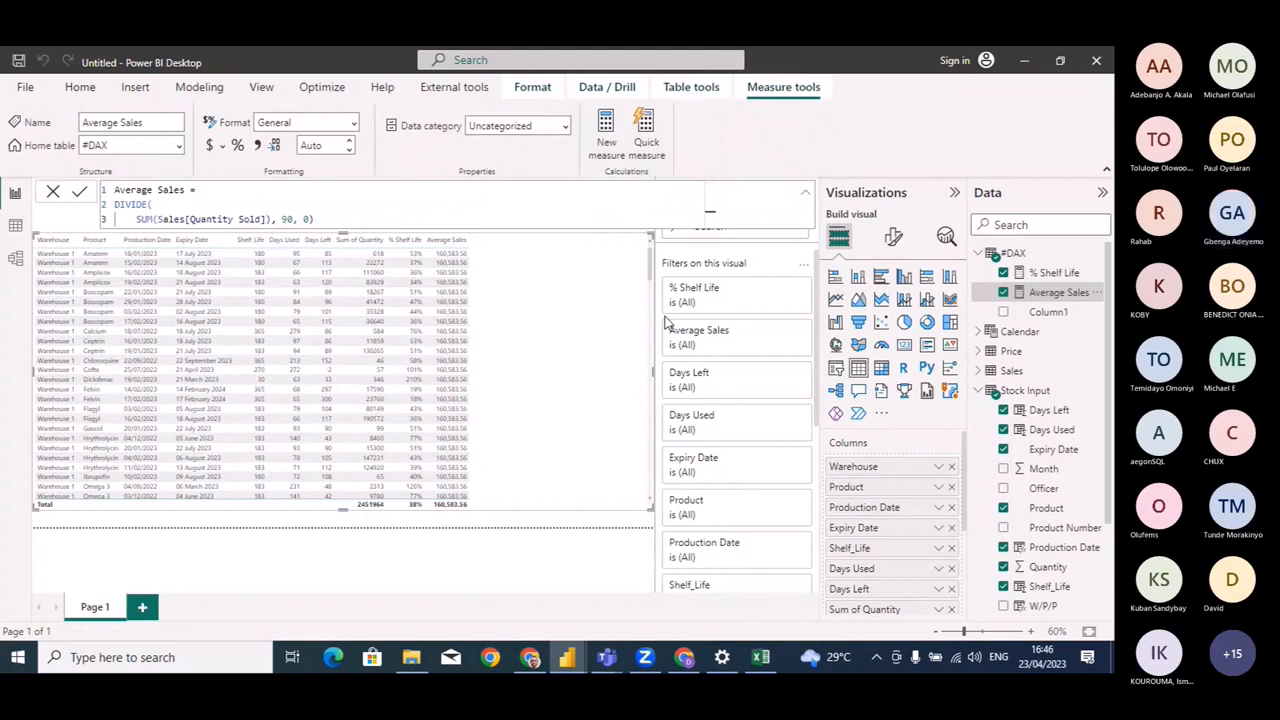
click(324, 218)
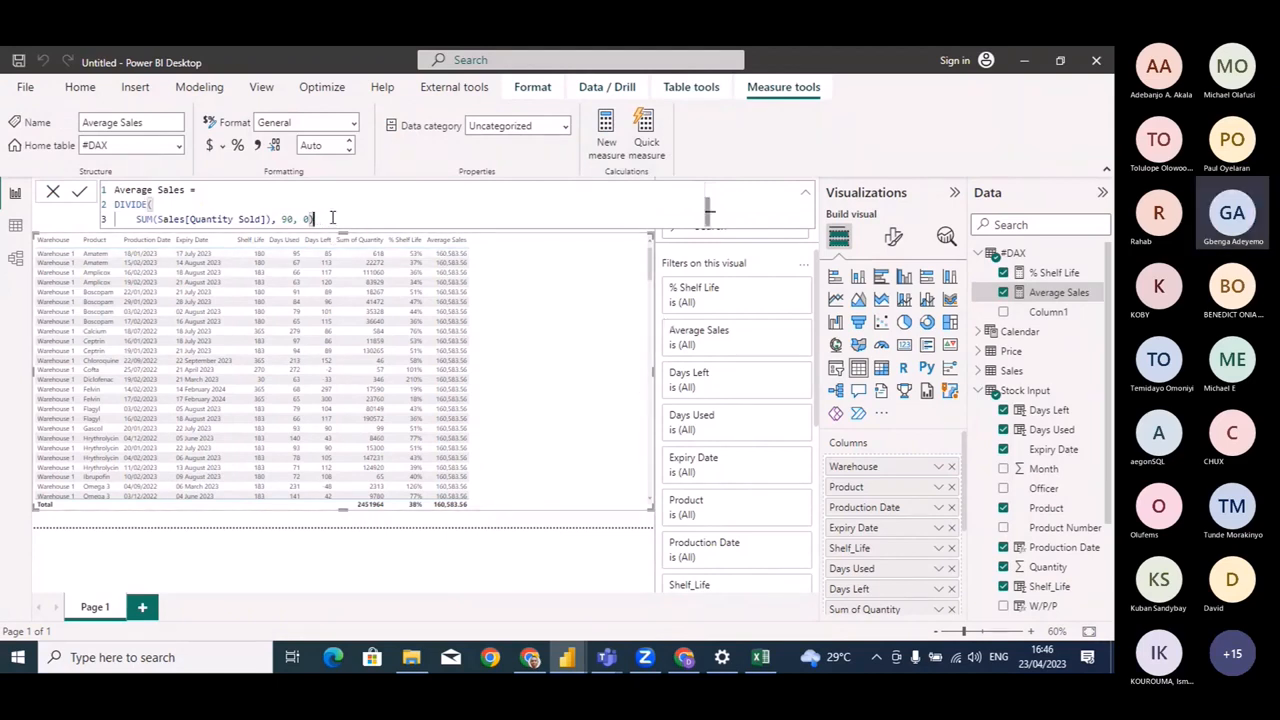
key(BackSpace)
key(BackSpace)
key(BackSpace)
key(BackSpace)
key(BackSpace)
key(BackSpace)
key(BackSpace)
key(BackSpace)
key(BackSpace)
key(BackSpace)
key(BackSpace)
key(BackSpace)
key(BackSpace)
key(BackSpace)
key(BackSpace)
key(BackSpace)
key(BackSpace)
key(BackSpace)
key(BackSpace)
key(BackSpace)
key(BackSpace)
key(BackSpace)
key(BackSpace)
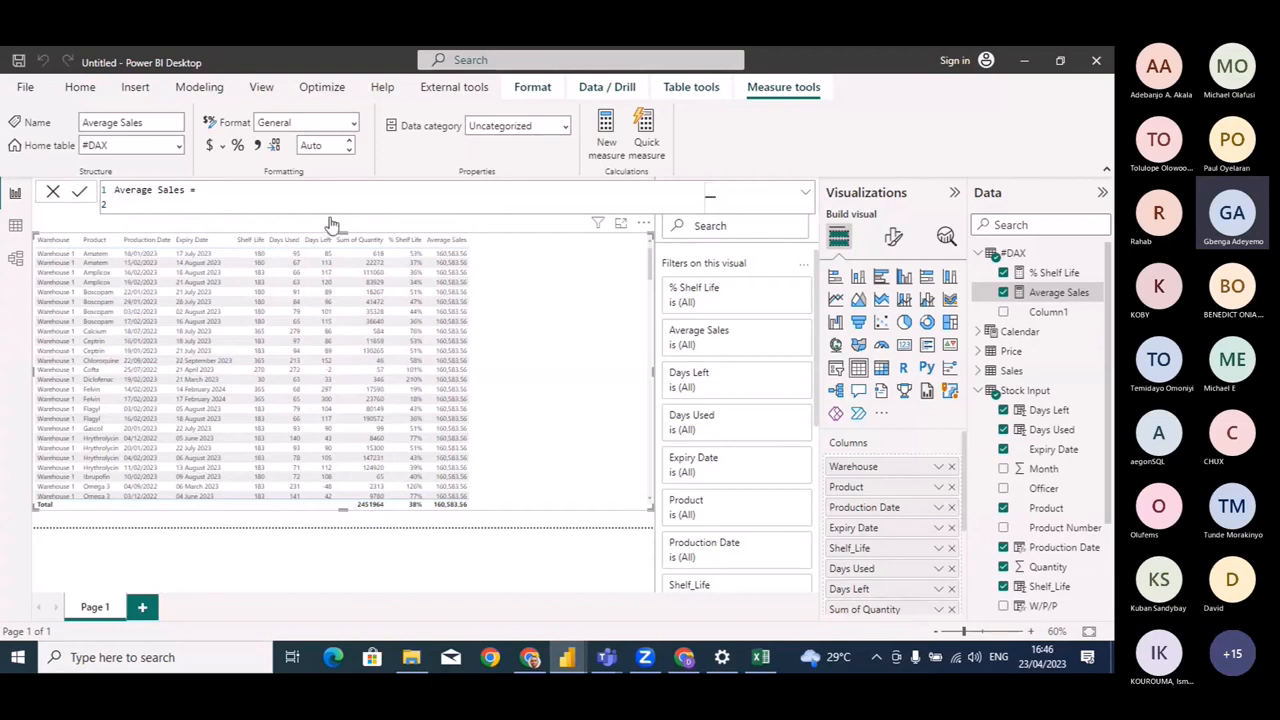
Define a variable in the Average Sales formula with VAR AA = SUM(Sales[Quantity Sold]).
text(VAR )
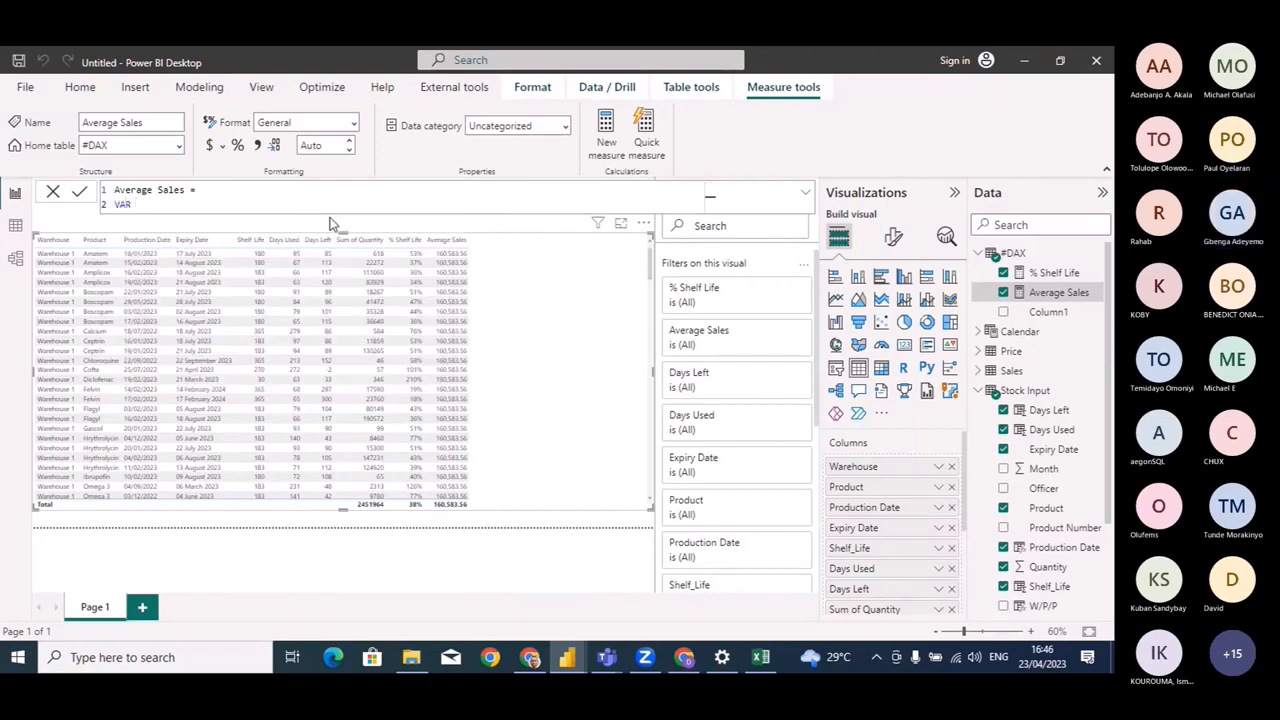
text(AA =)
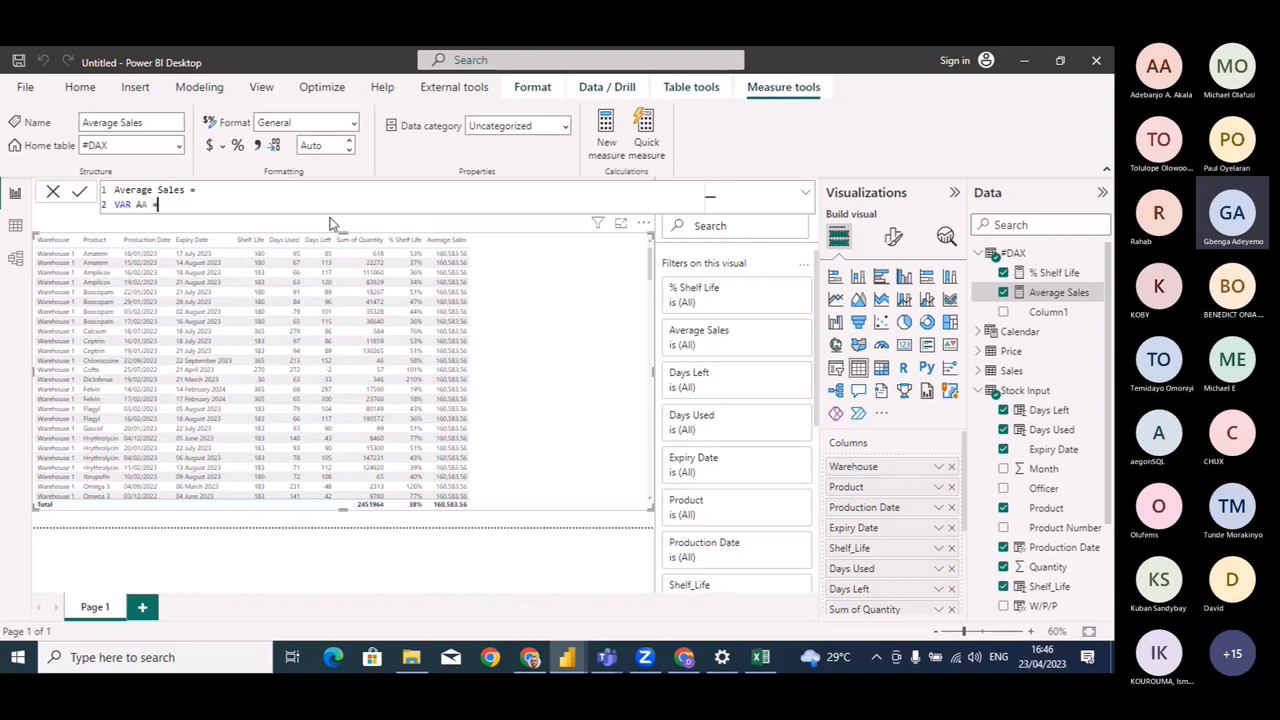
text( S)
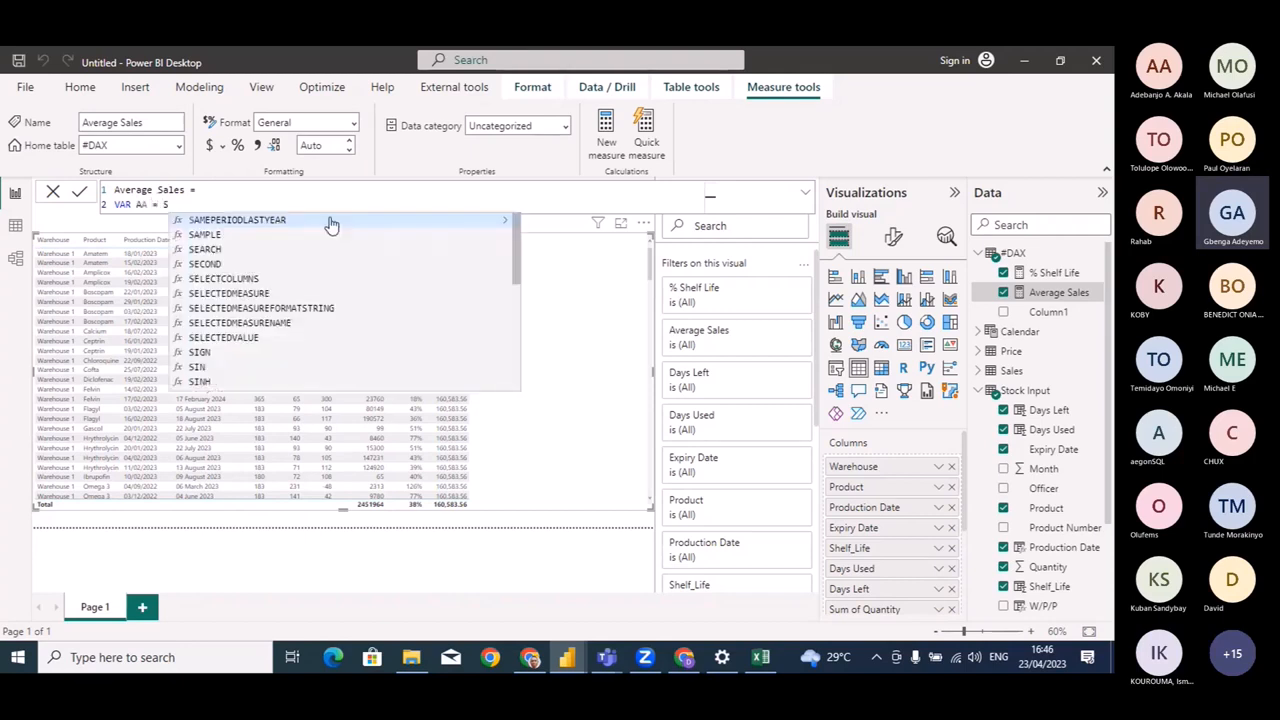
text(UM()
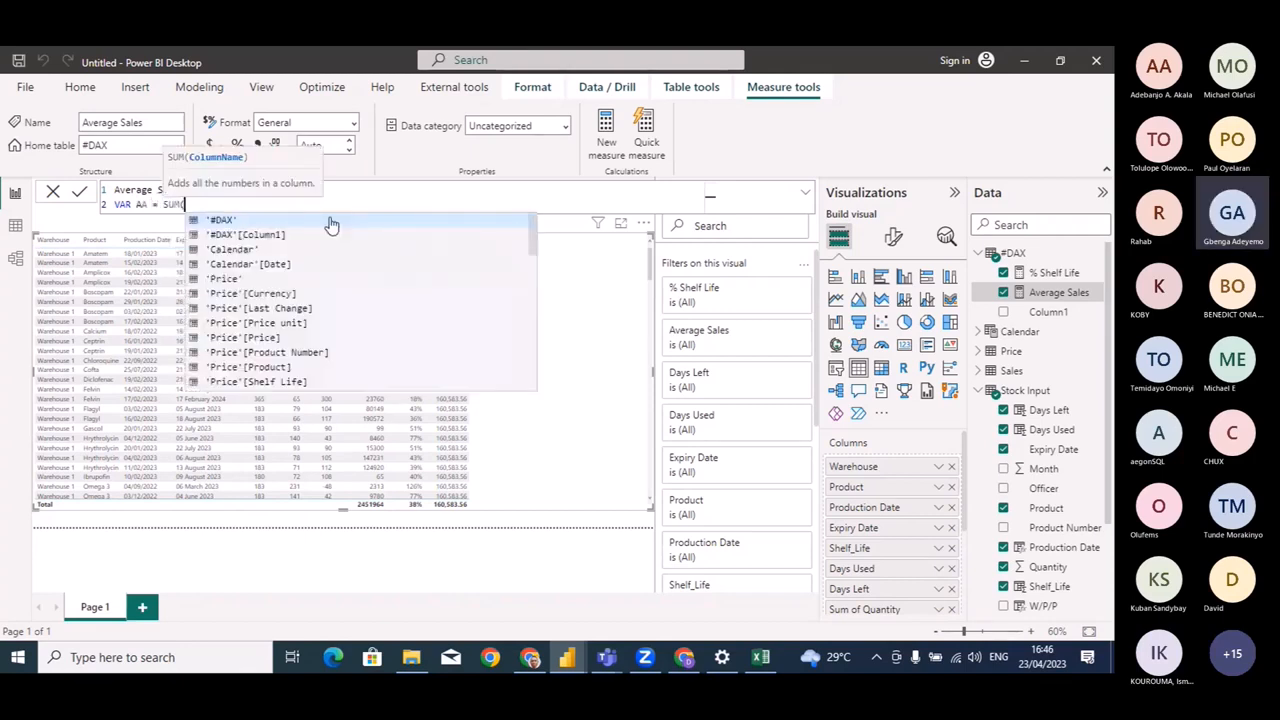
text(qua)
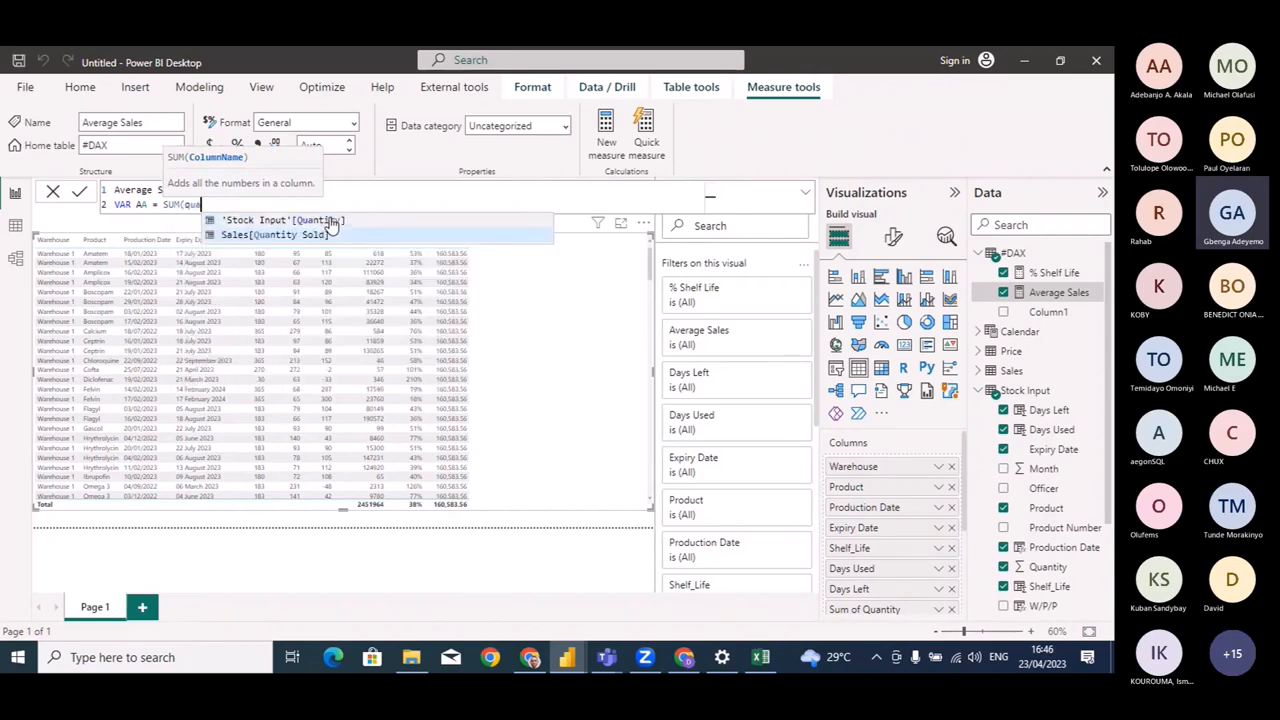
text(ntit)
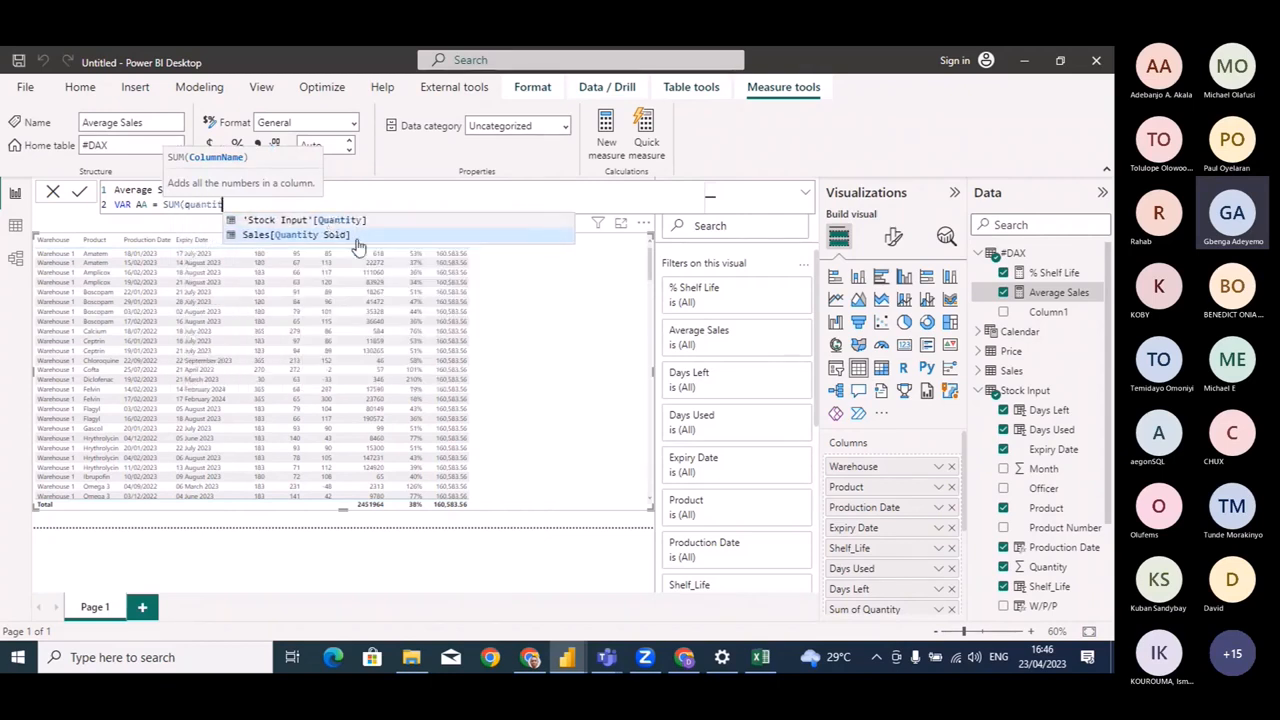
click(336, 235)
text())
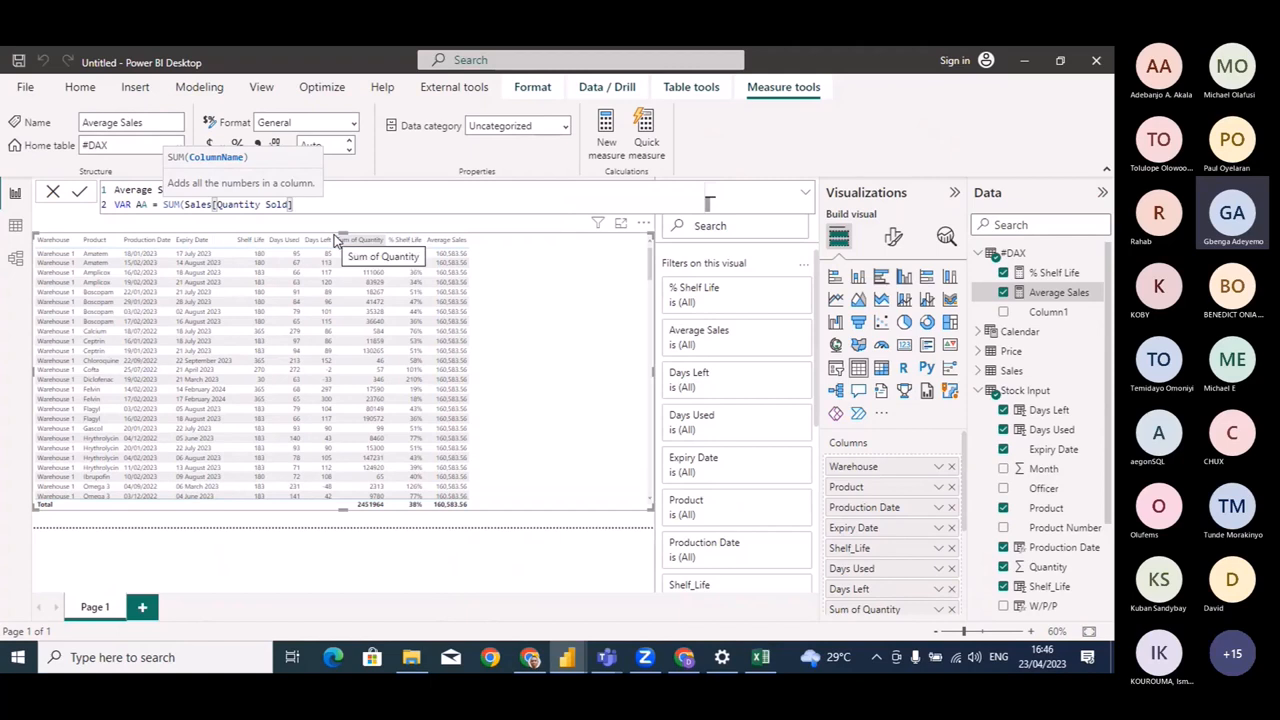
key(Return)
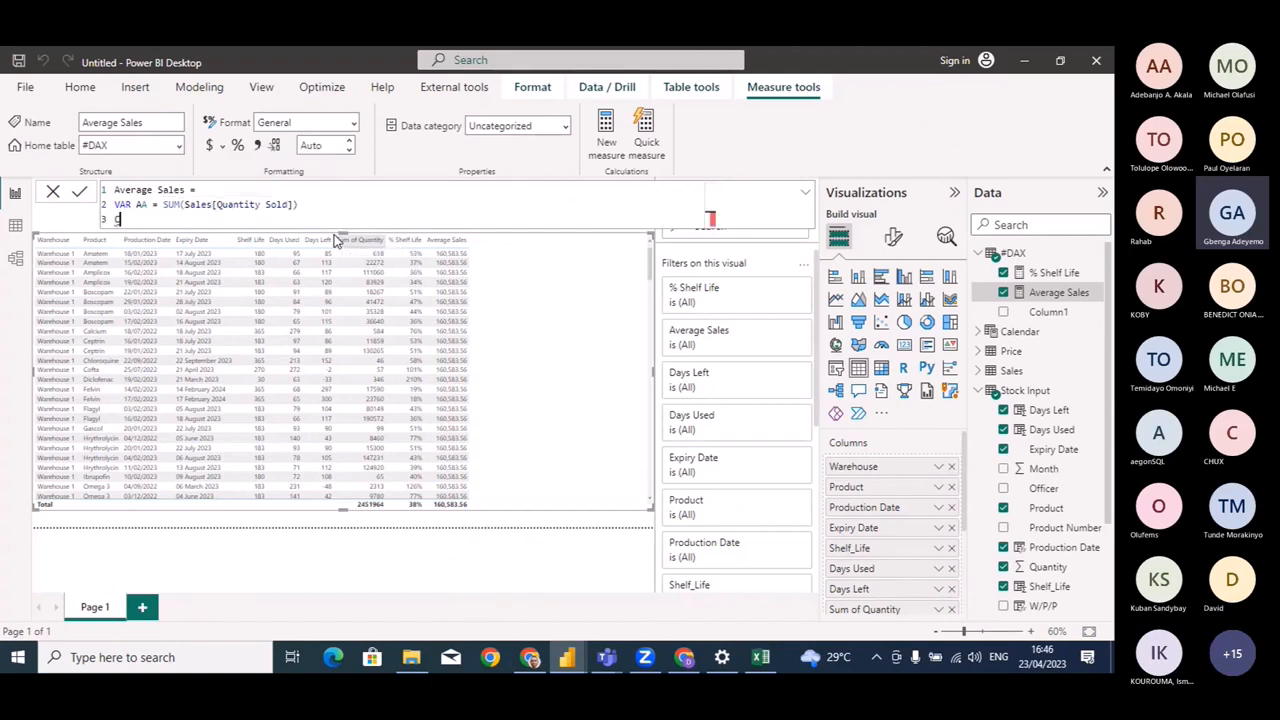
Add a second variable to the Average Sales formula with VAR BB = 90.
text(VAR BB = 9 0)
key(BackSpace)
text(90)
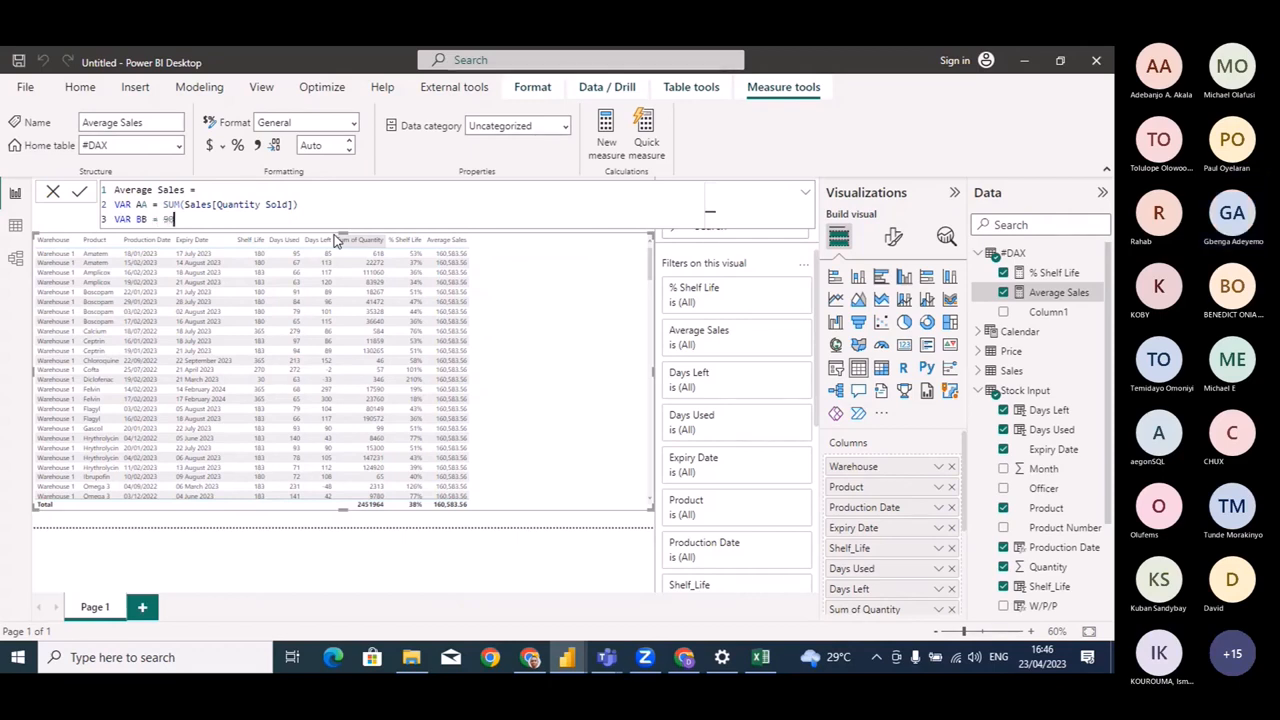
key(shift+Return)
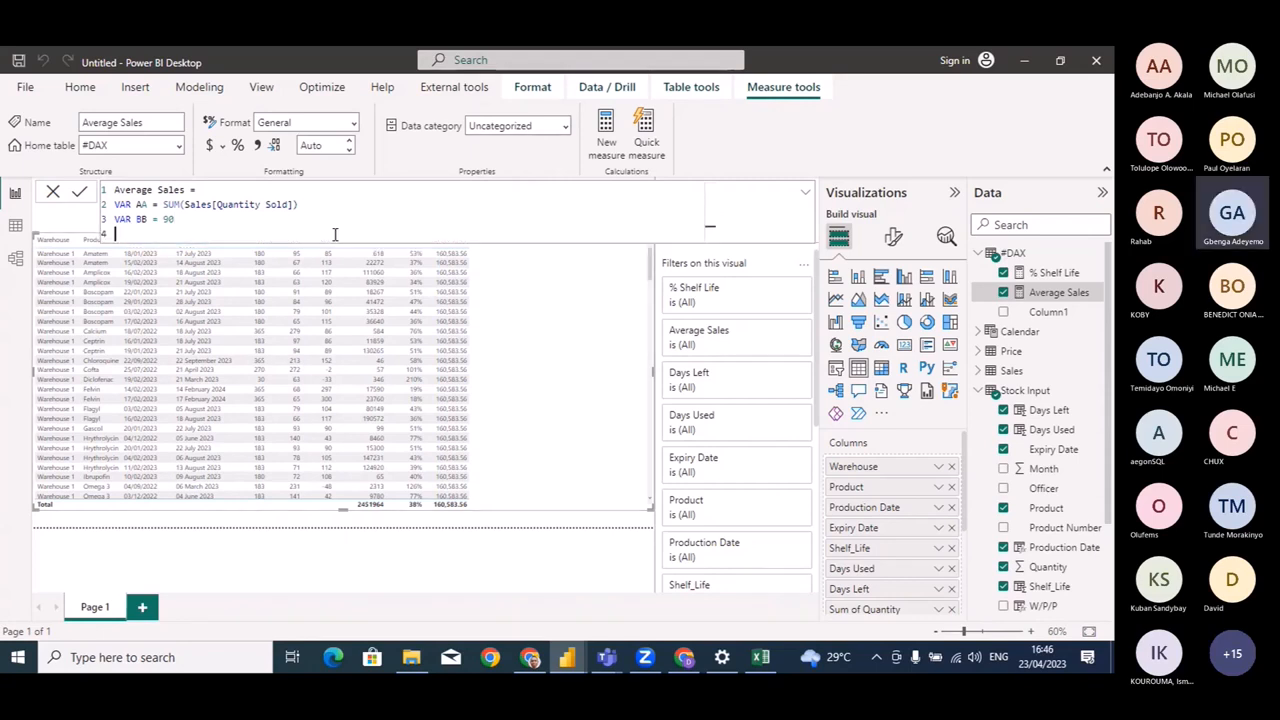
Finish the Average Sales measure by returning DIVIDE(AA, BB, 0), and commit the formula.
text(return)
key(shift+Return)
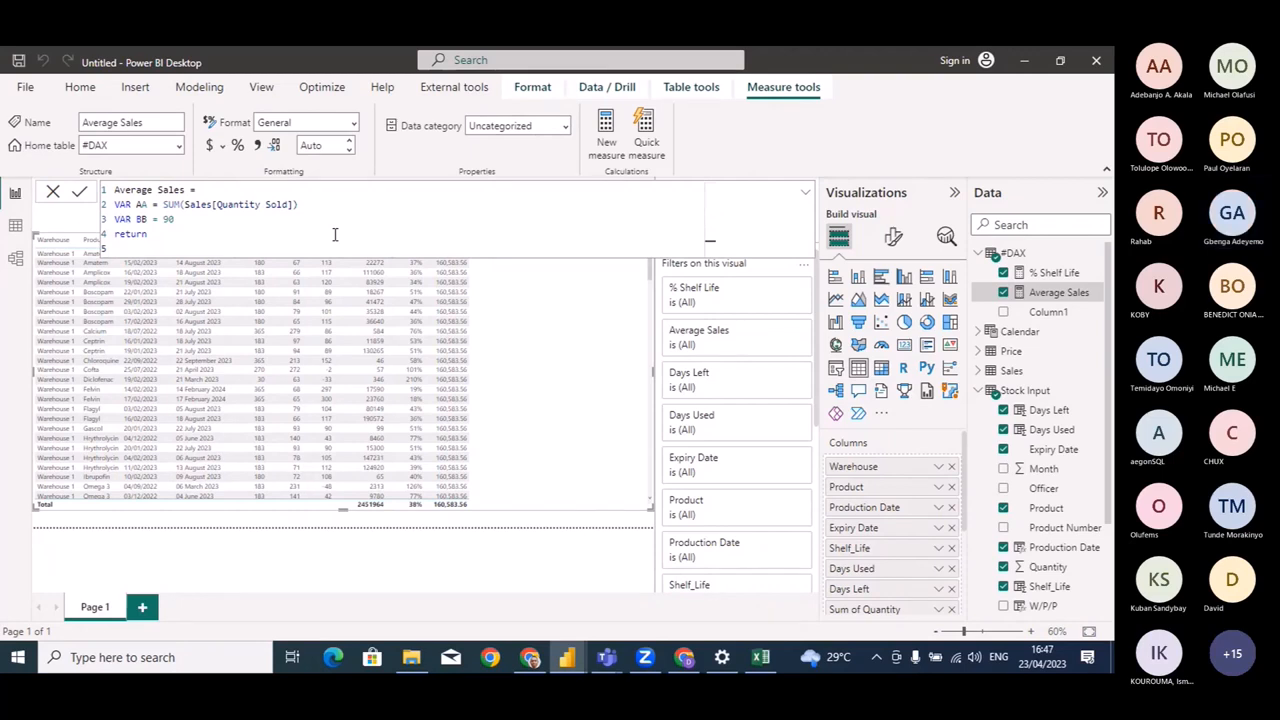
text(Divide()
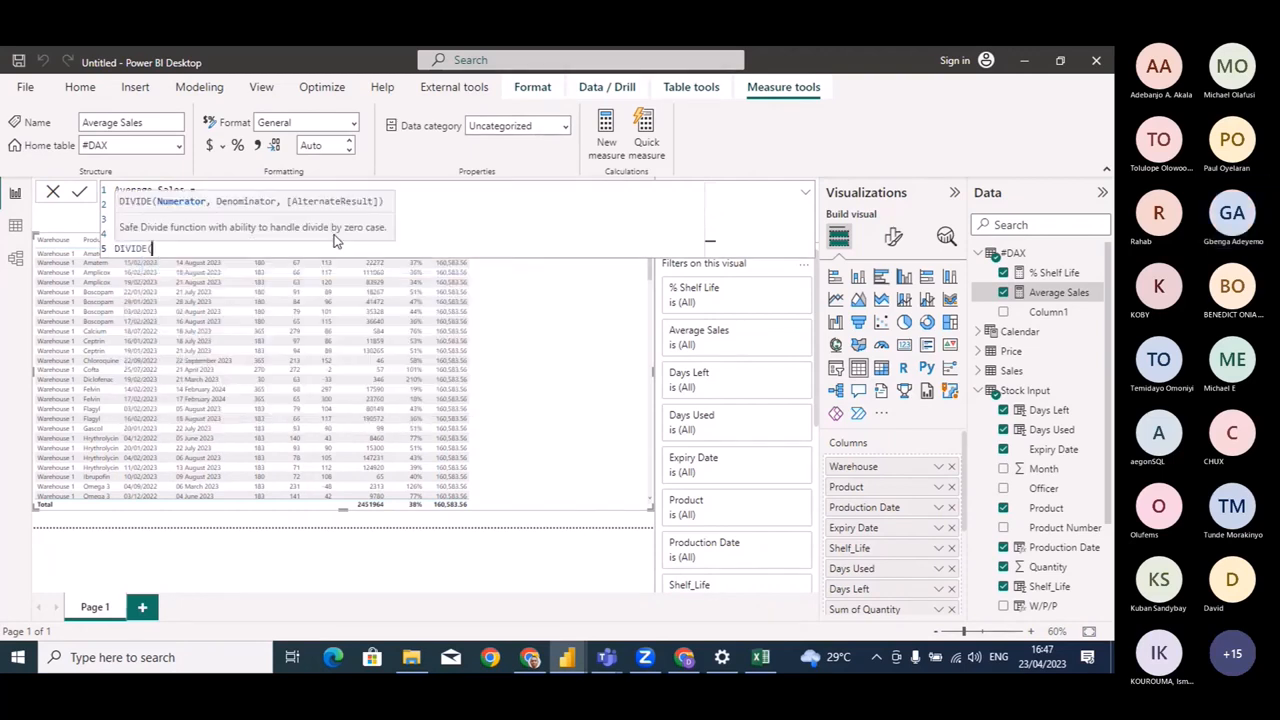
text(aa)
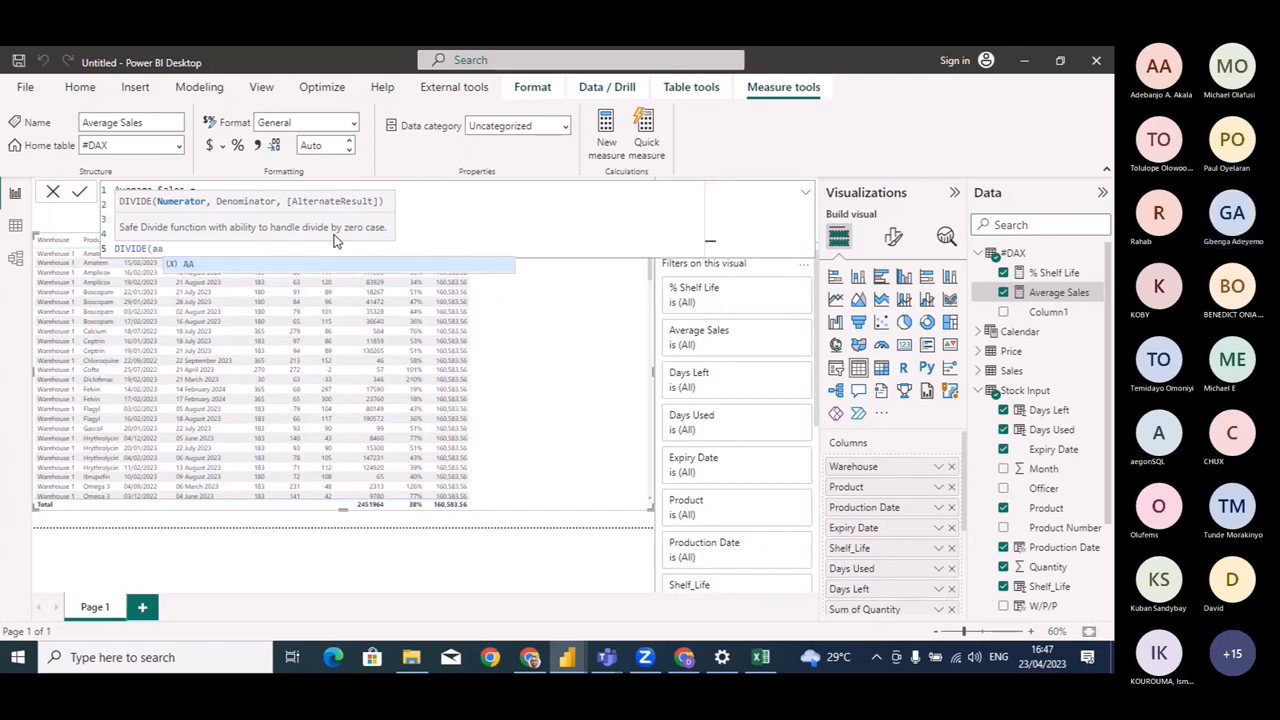
key(Tab)
text(, bb)
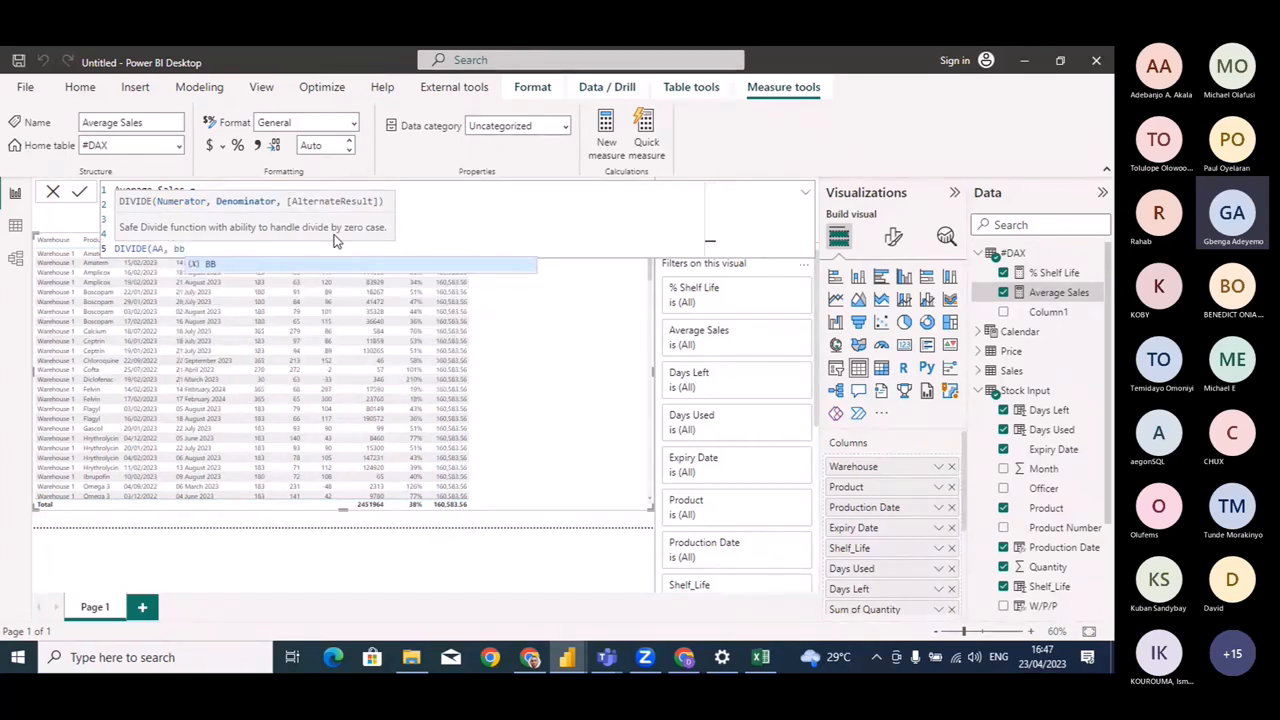
key(Tab)
text(, 0))
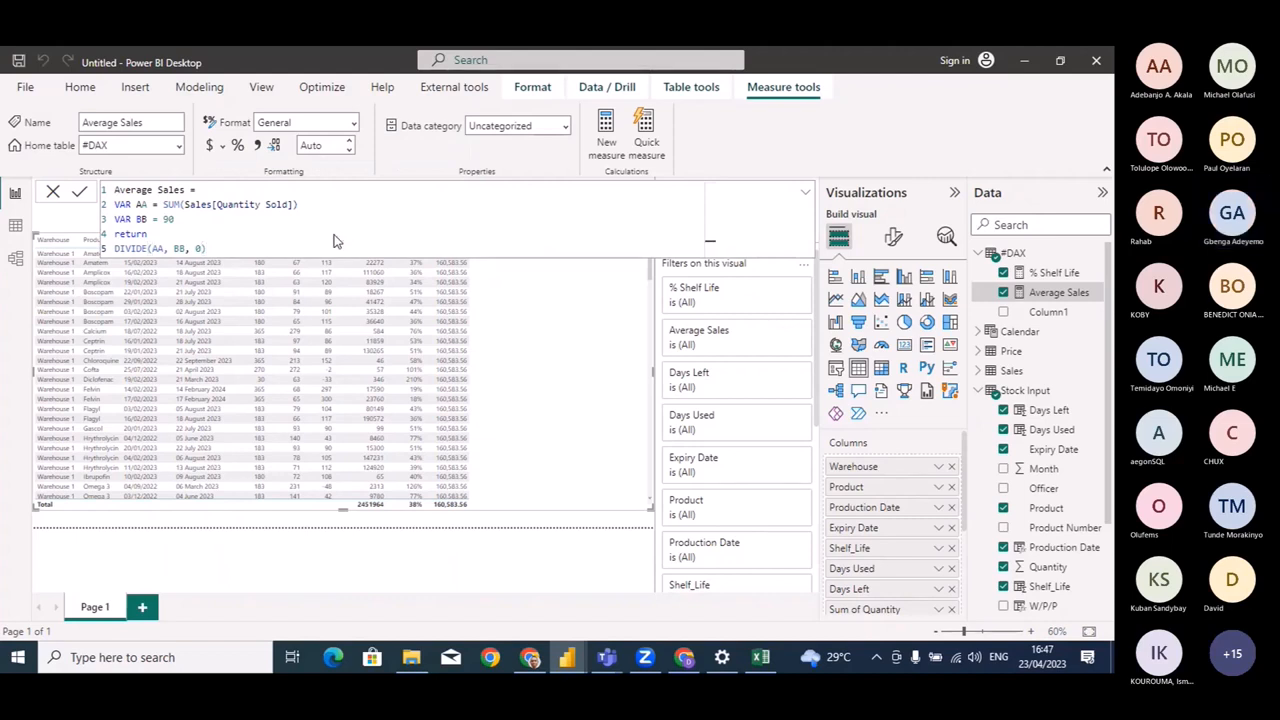
key(Return)
click(222, 320)
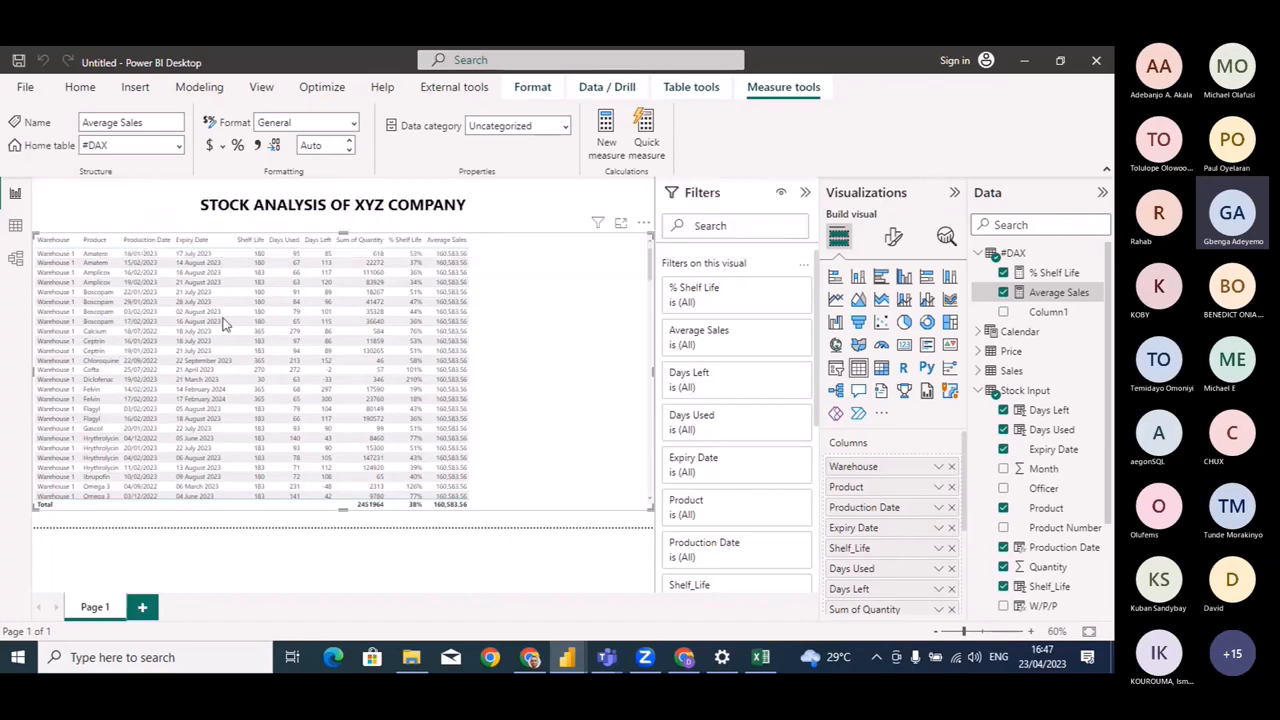
Delete the relationship between the Price and Stock Input tables in the model, and return to the report page.
click(15, 226)
click(15, 258)
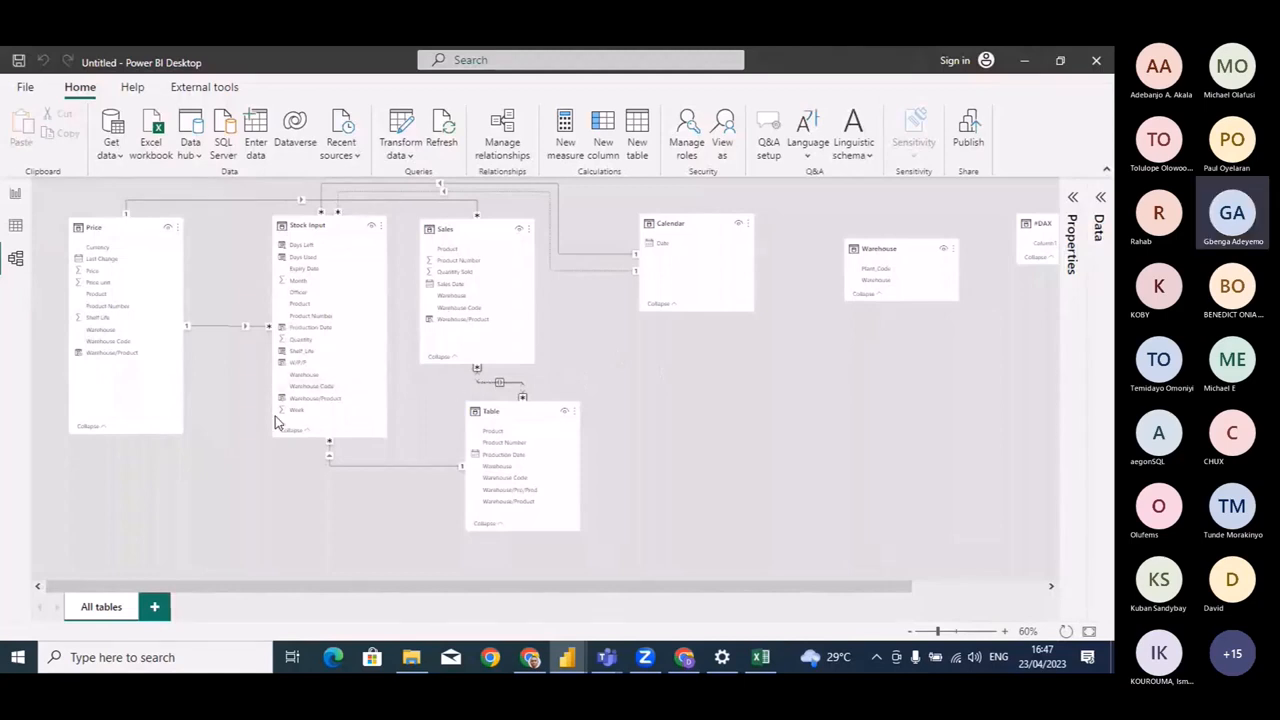
right_click(222, 328)
click(242, 340)
click(664, 358)
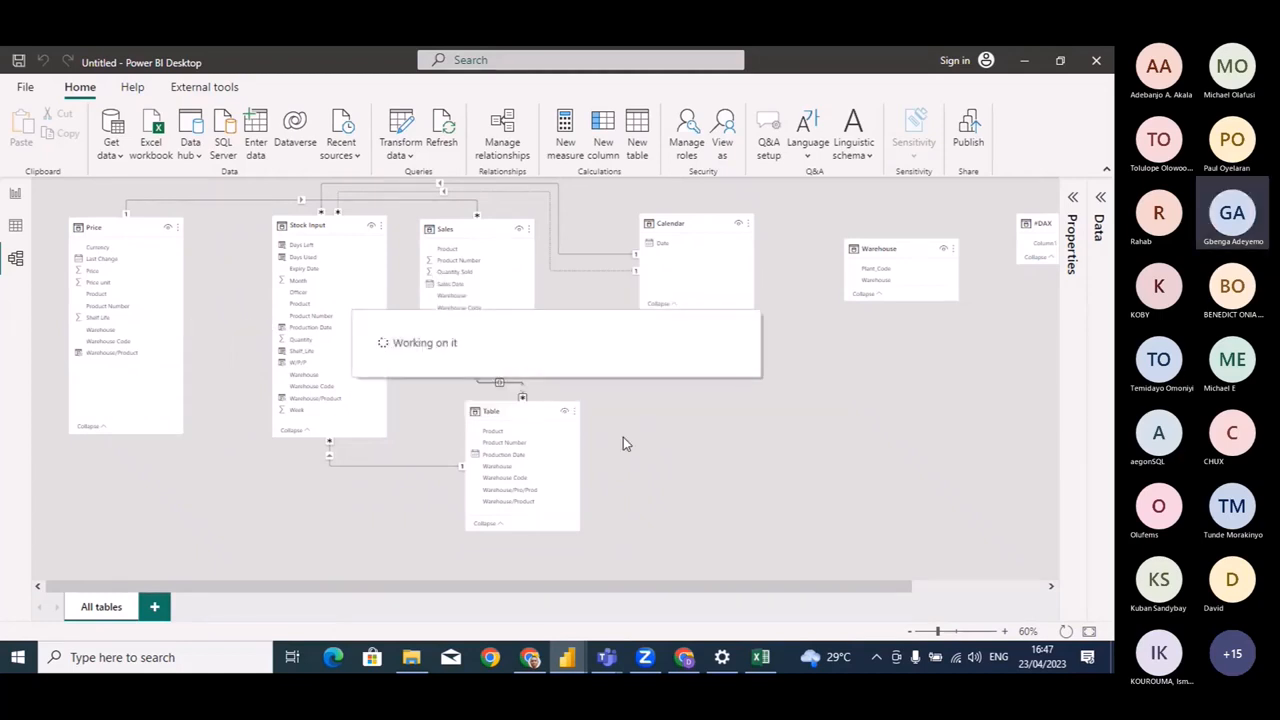
click(16, 199)
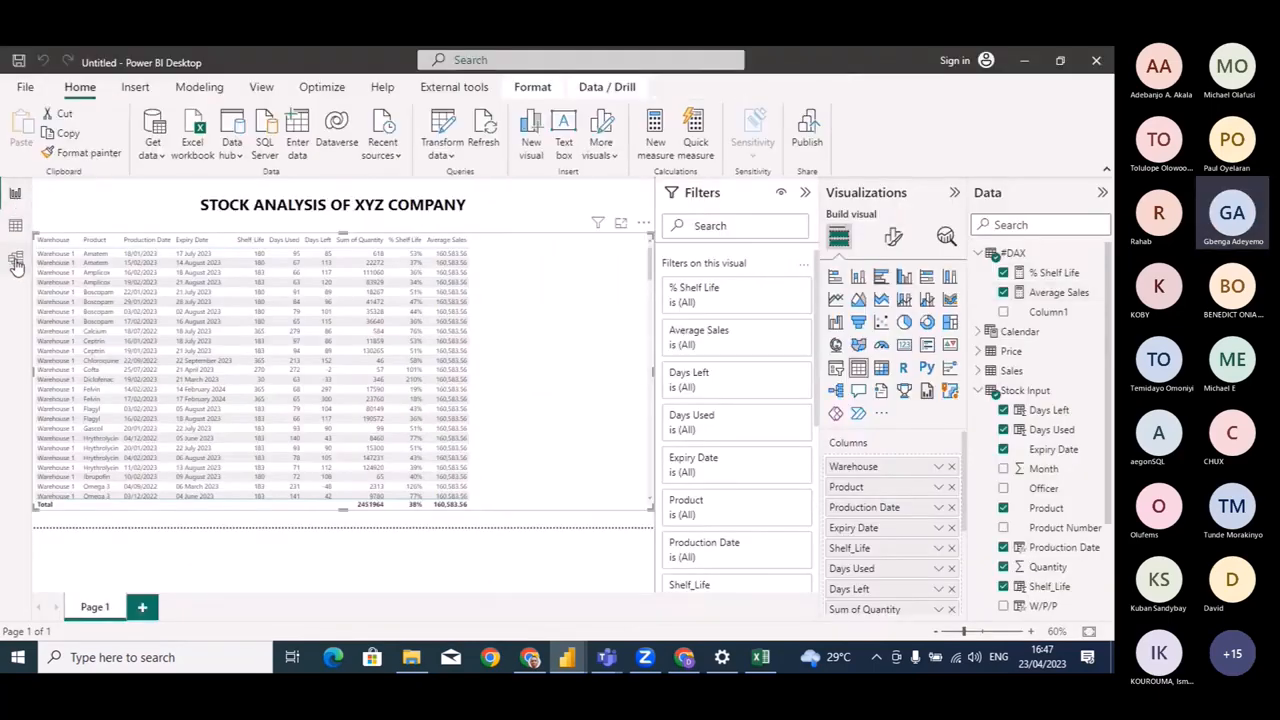
Switch to the Stock Analysis file and examine its Average Sales formula and the table relationships in its model.
click(16, 259)
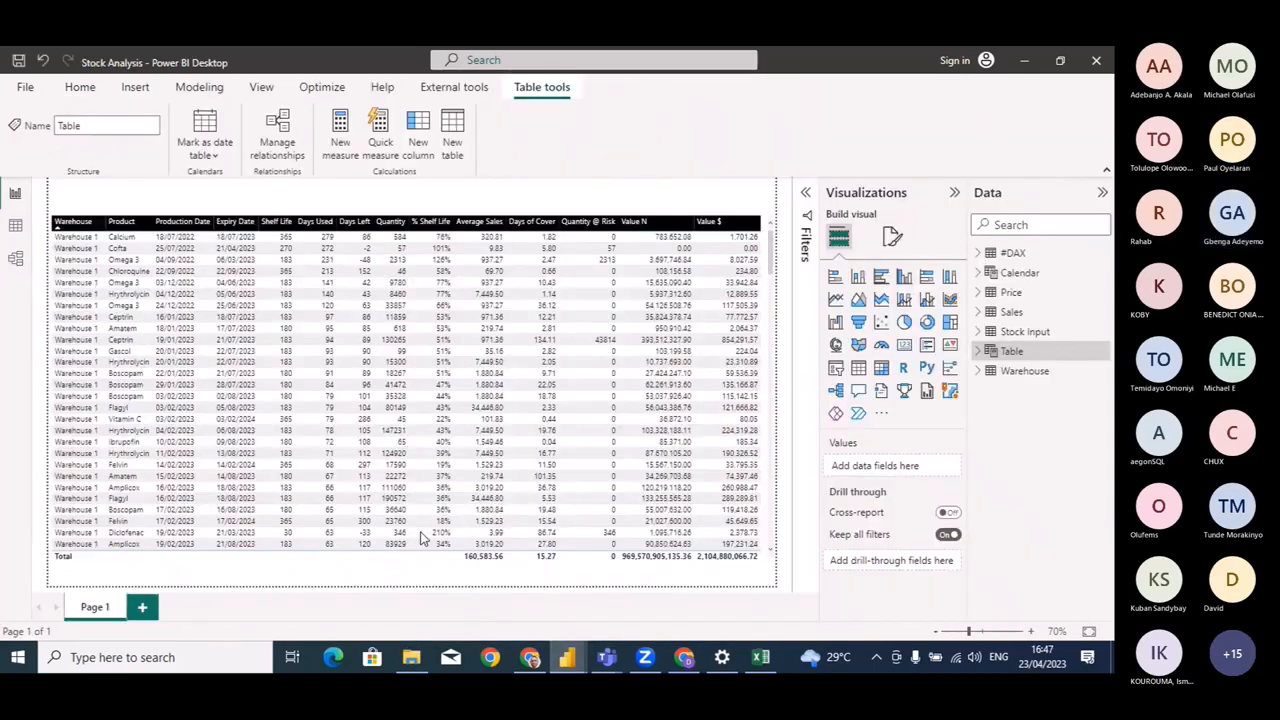
click(1015, 255)
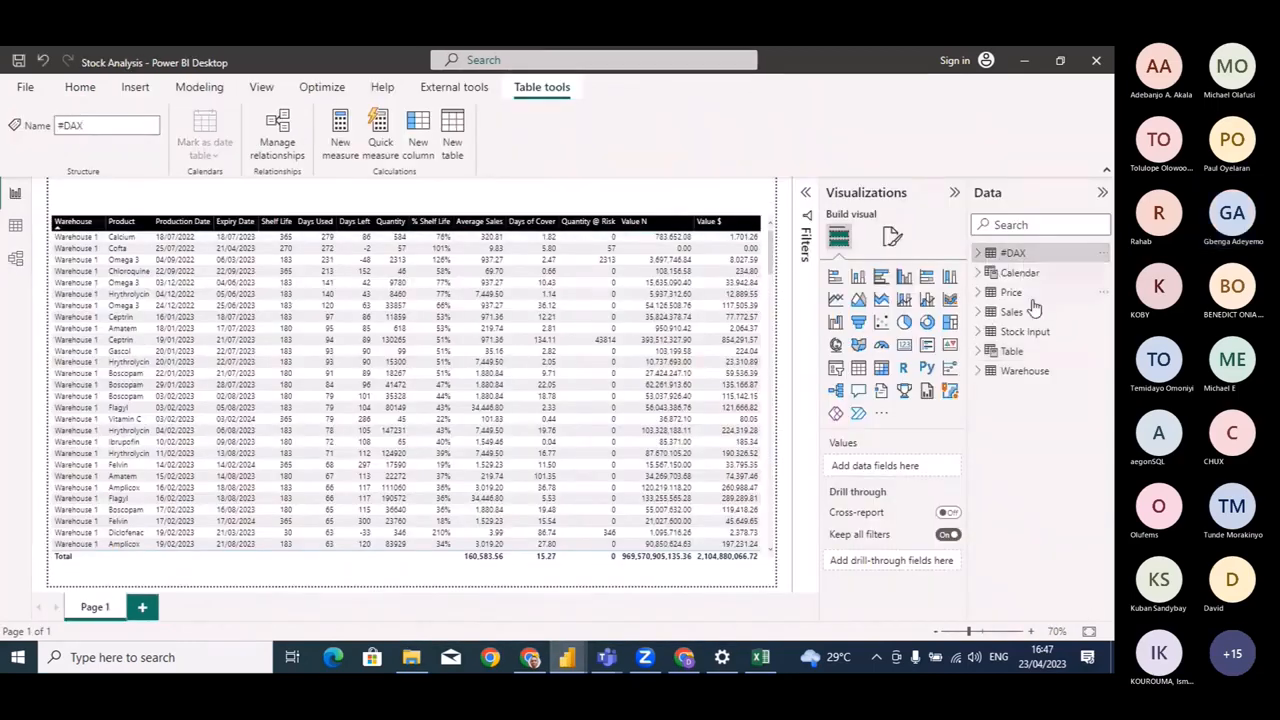
click(1058, 292)
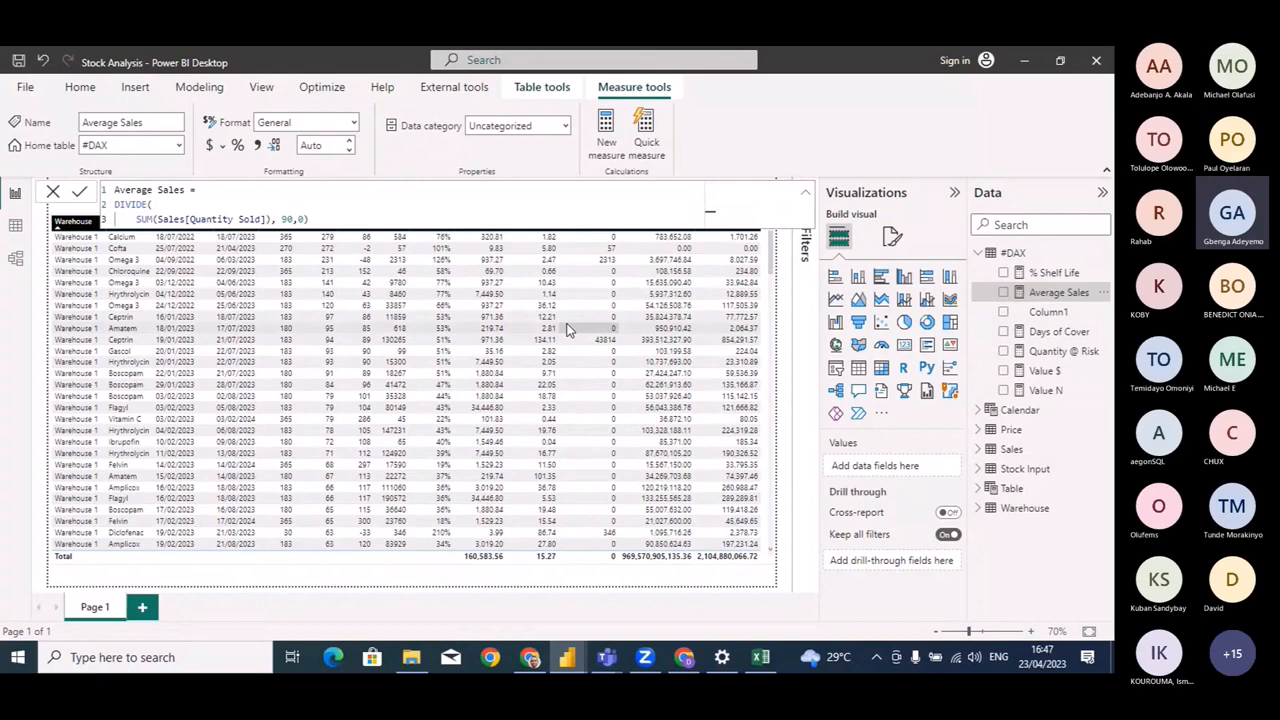
click(53, 192)
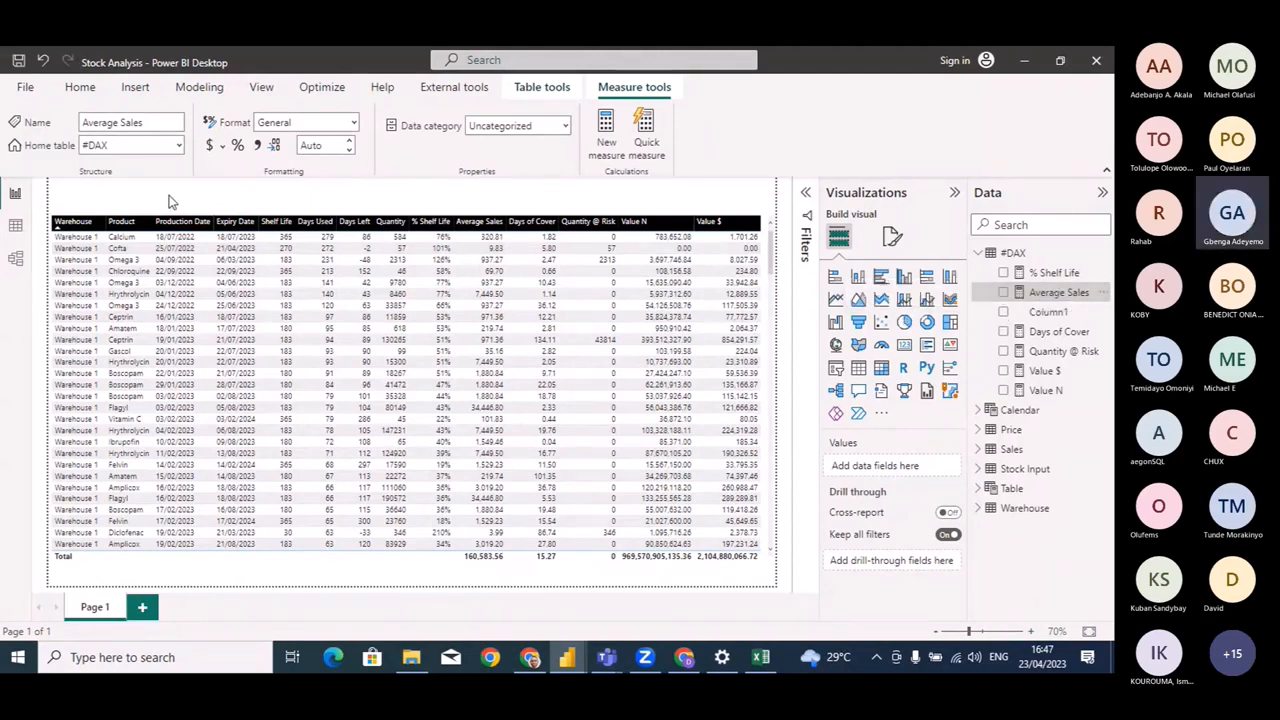
click(15, 262)
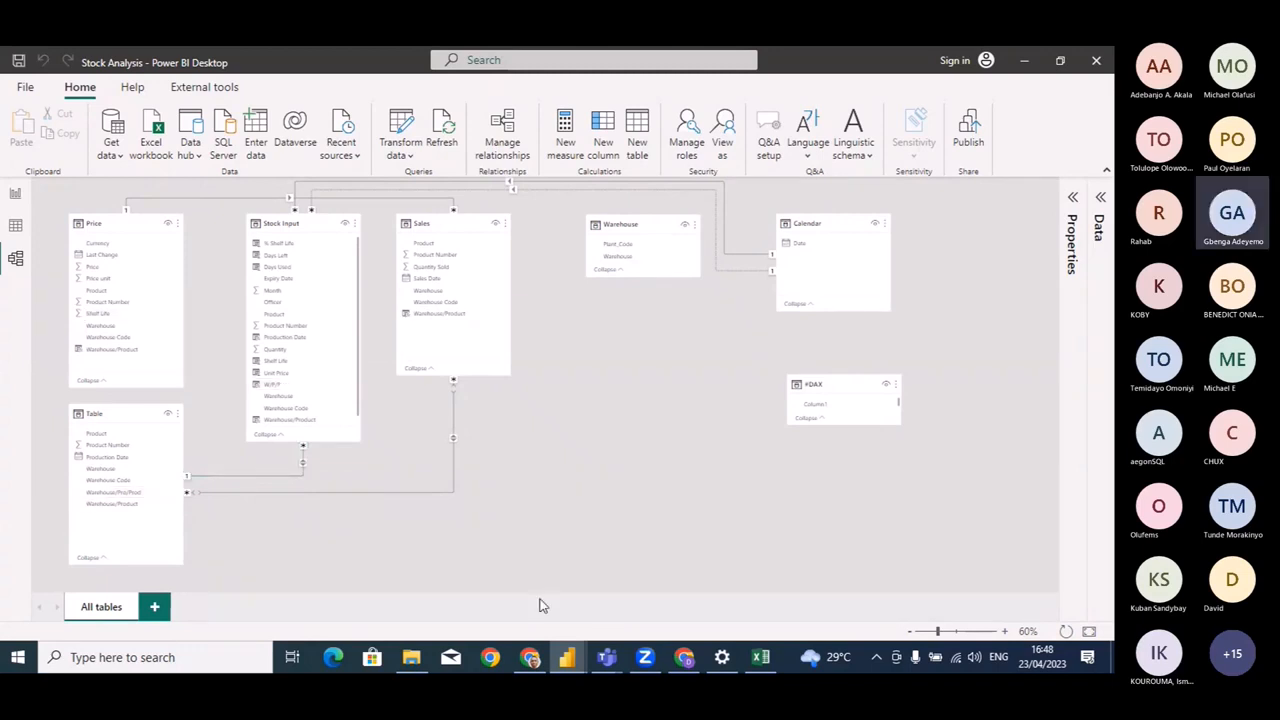
Switch to the Untitled file and set the cross filter direction of the Stock Input–Table relationship to Both.
mouse_move(566, 657)
click(672, 596)
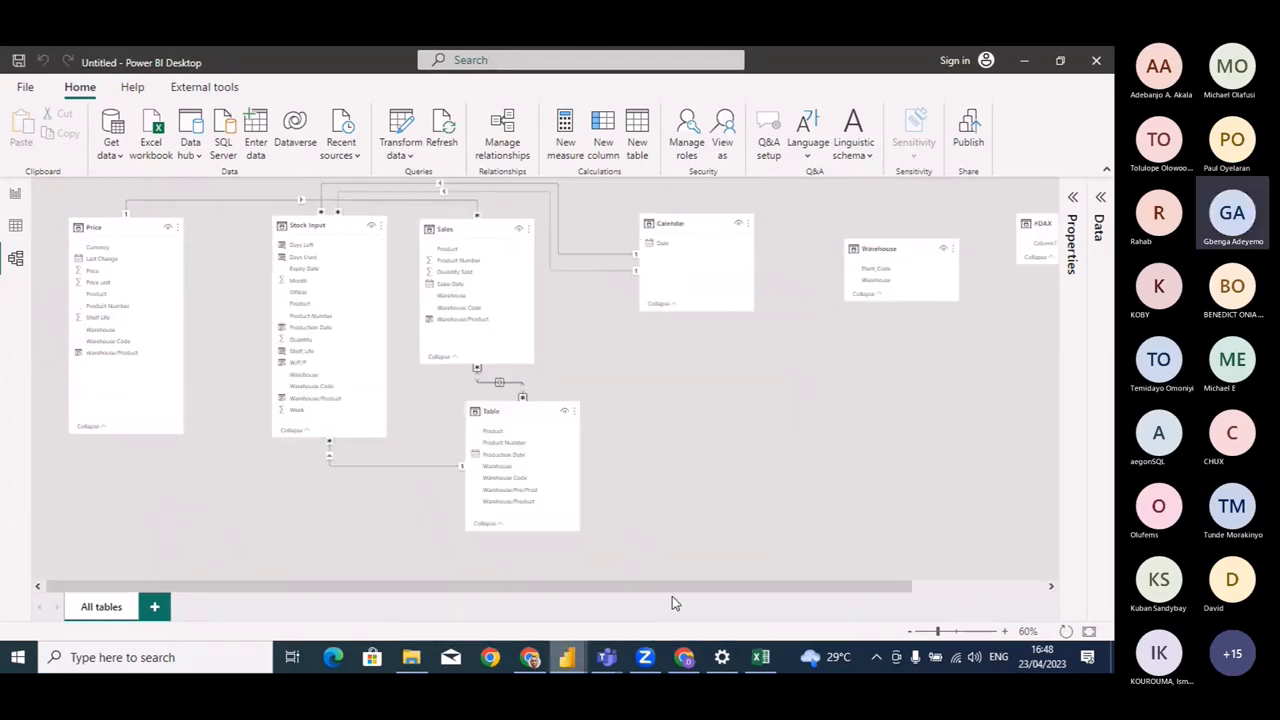
right_click(358, 477)
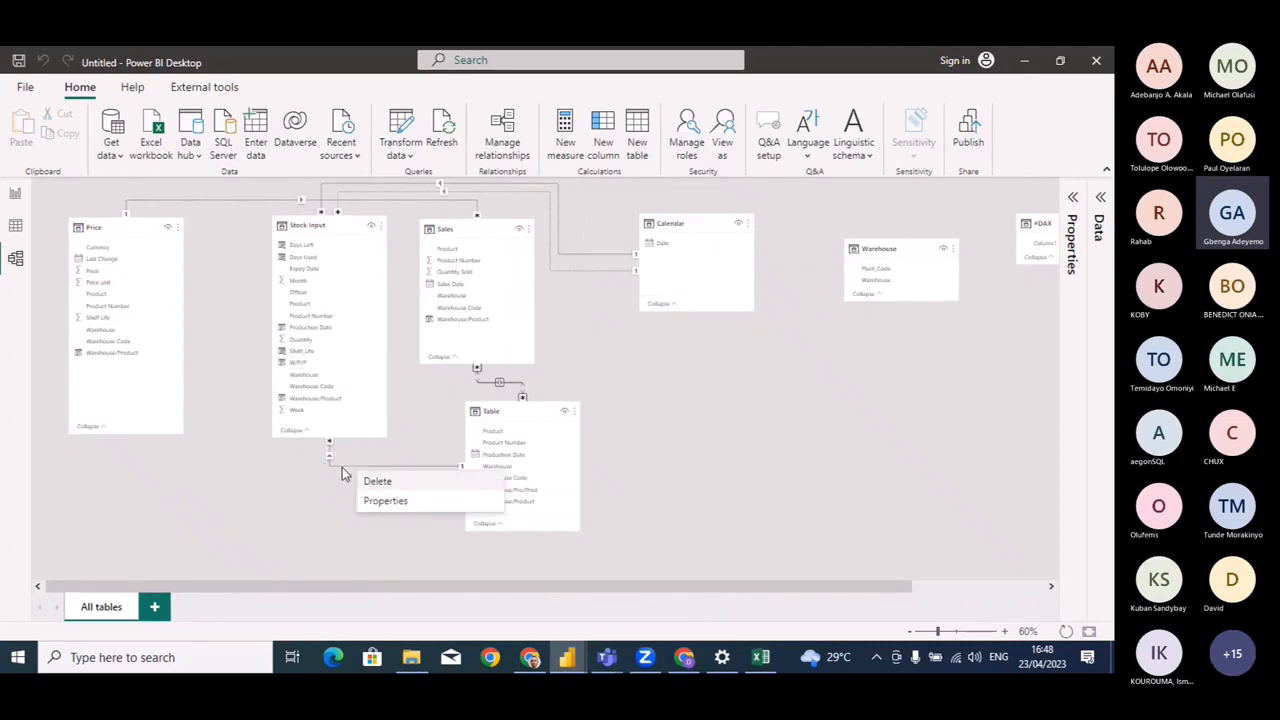
key(Escape)
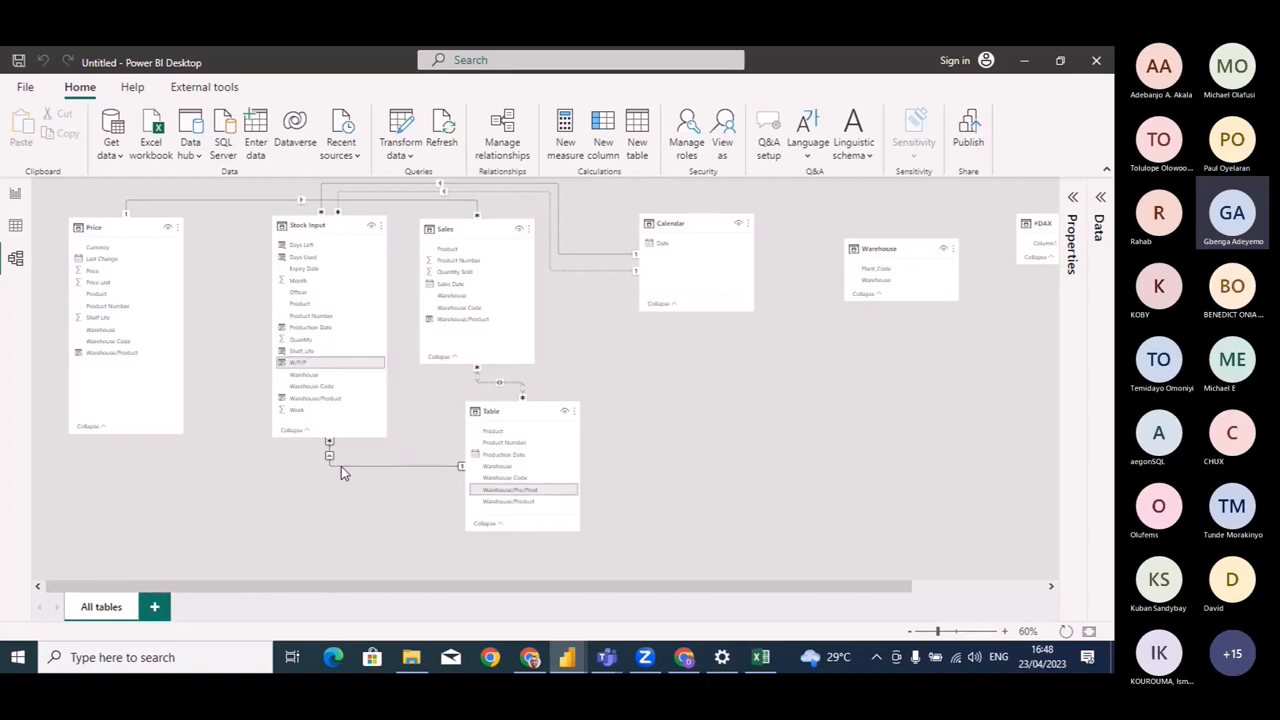
double_click(341, 467)
click(620, 474)
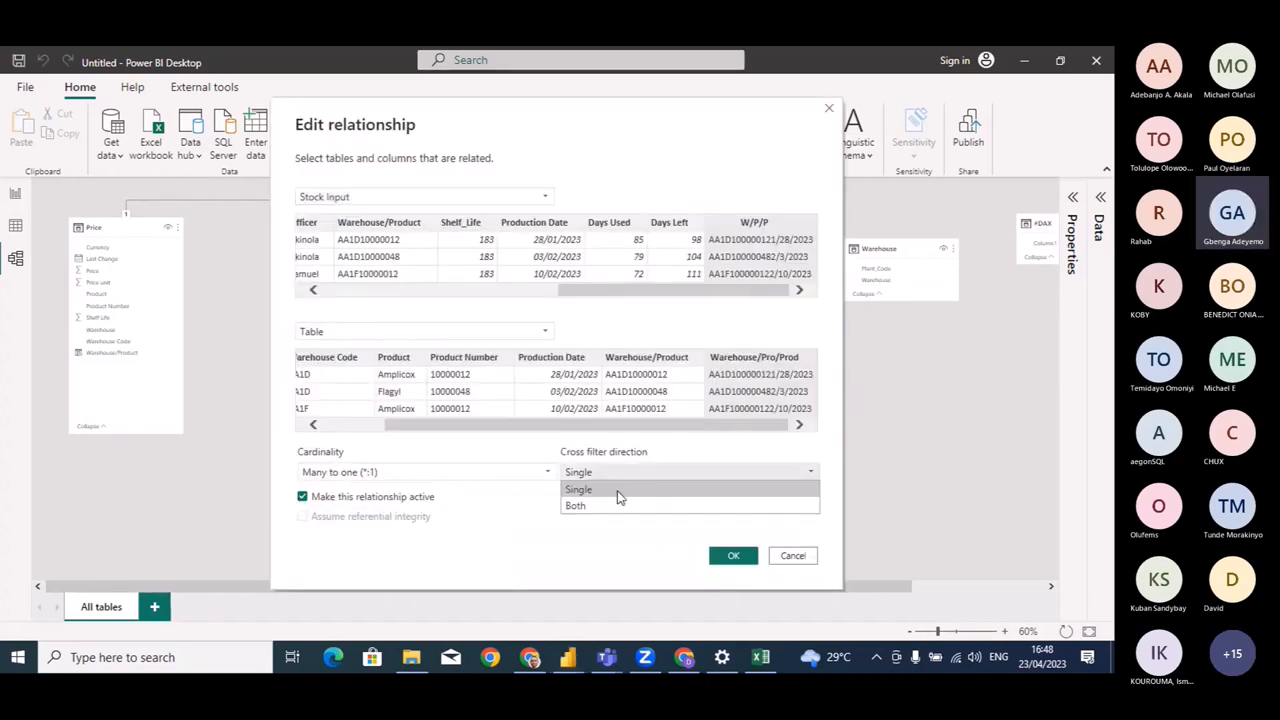
click(604, 505)
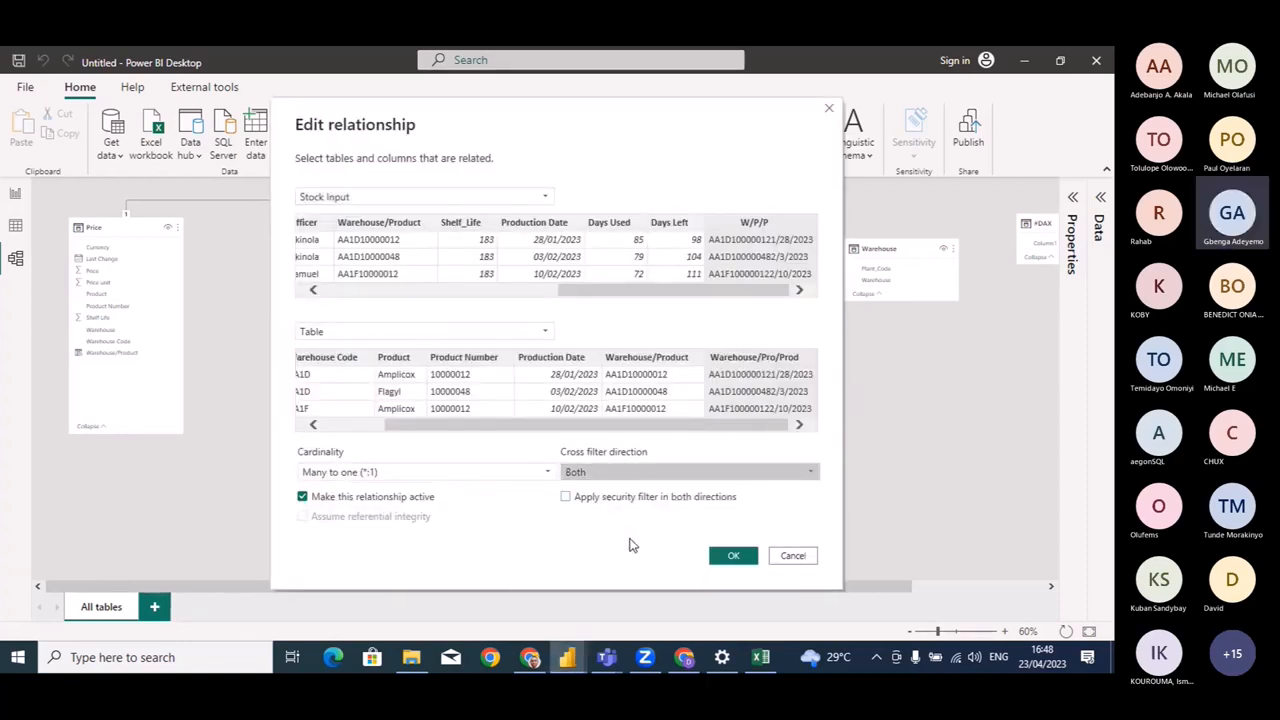
click(723, 560)
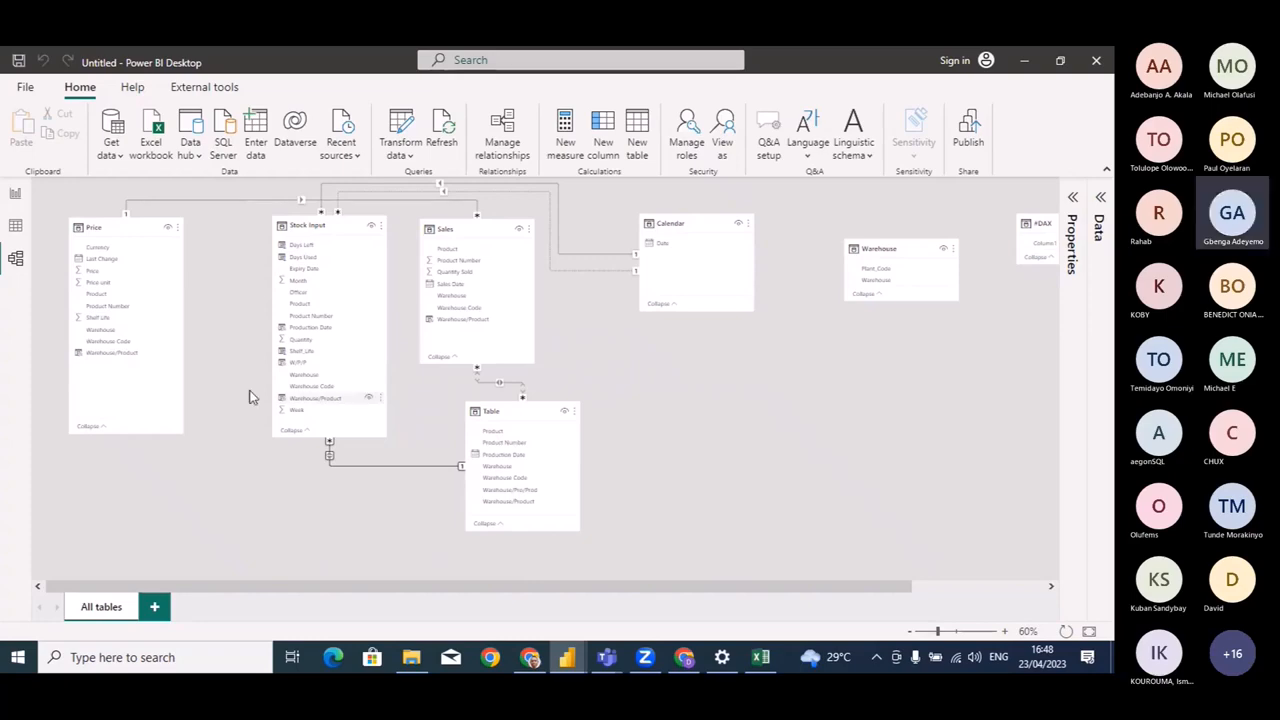
Examine Average Sales in the report table and compare it with the table in the Stock Analysis file.
click(12, 200)
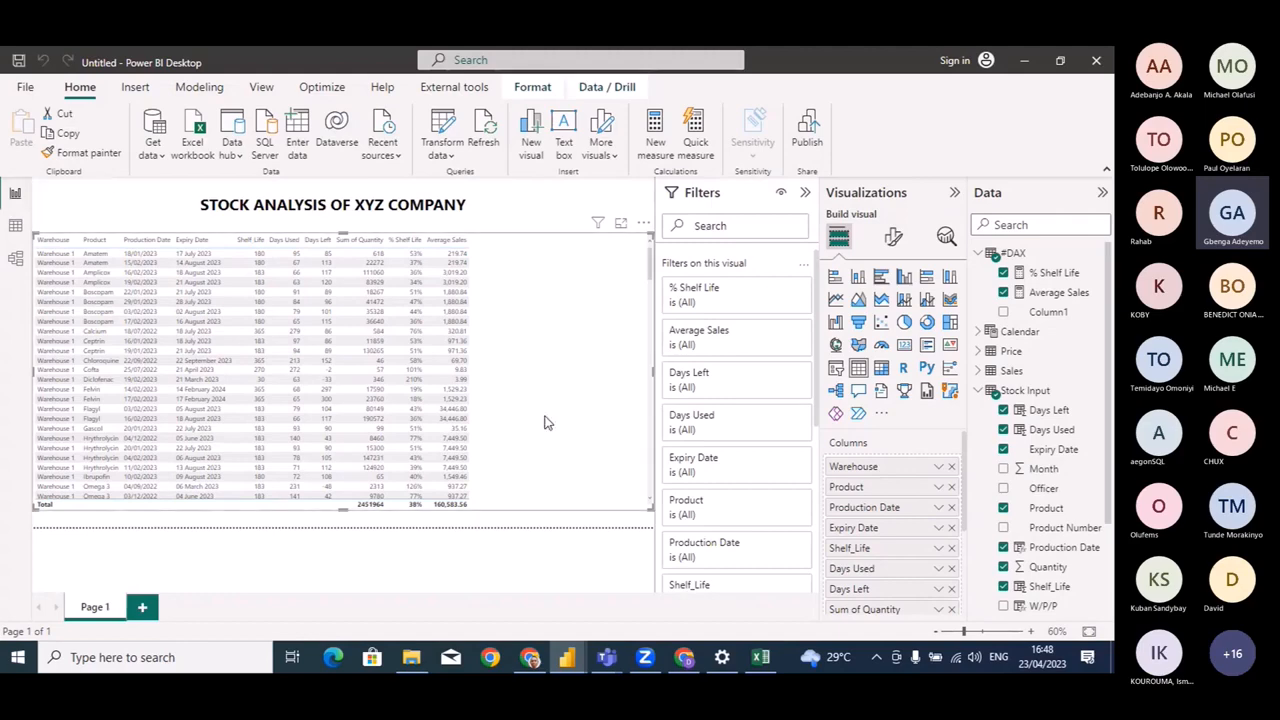
scroll(546, 420, down, 10)
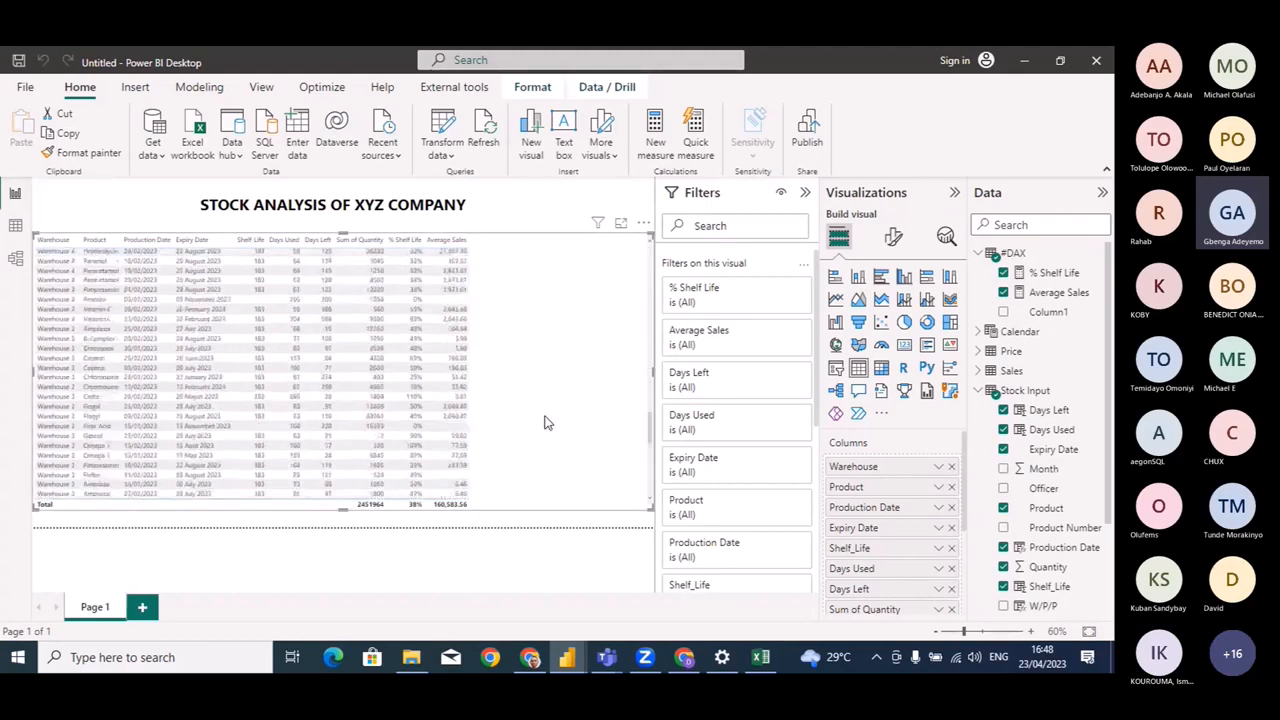
scroll(546, 420, up, 10)
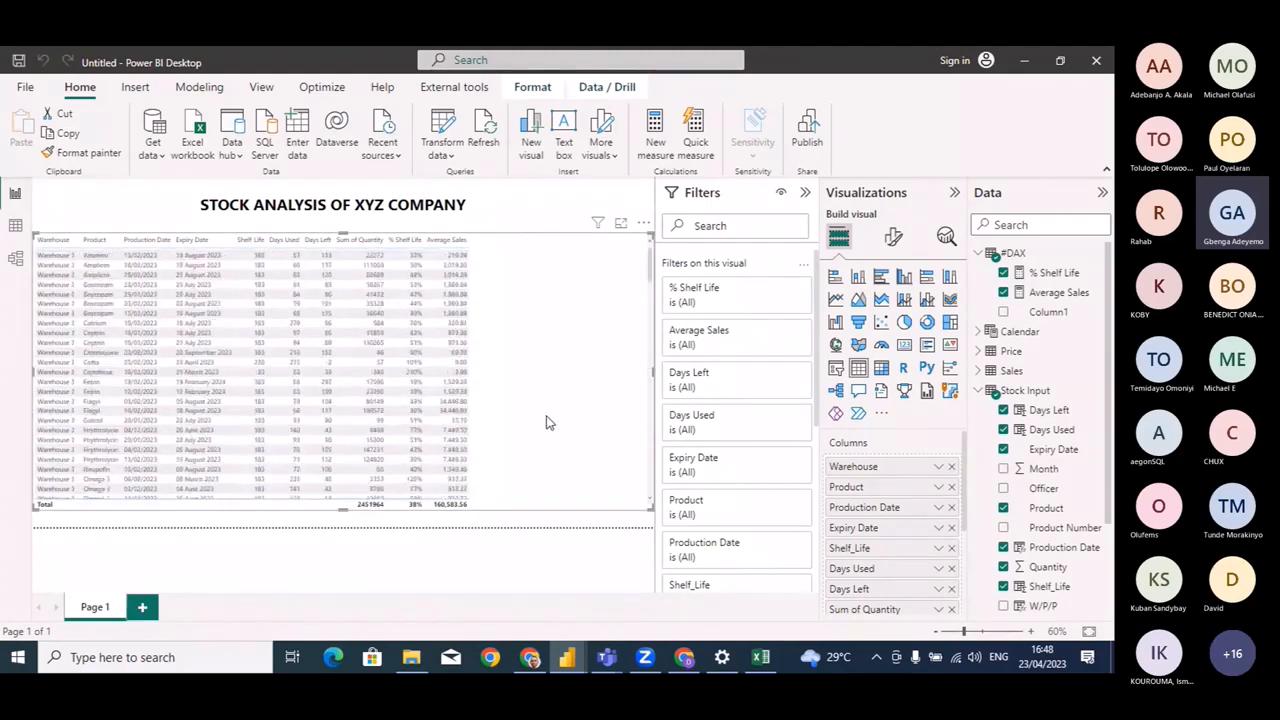
scroll(546, 420, up, 1)
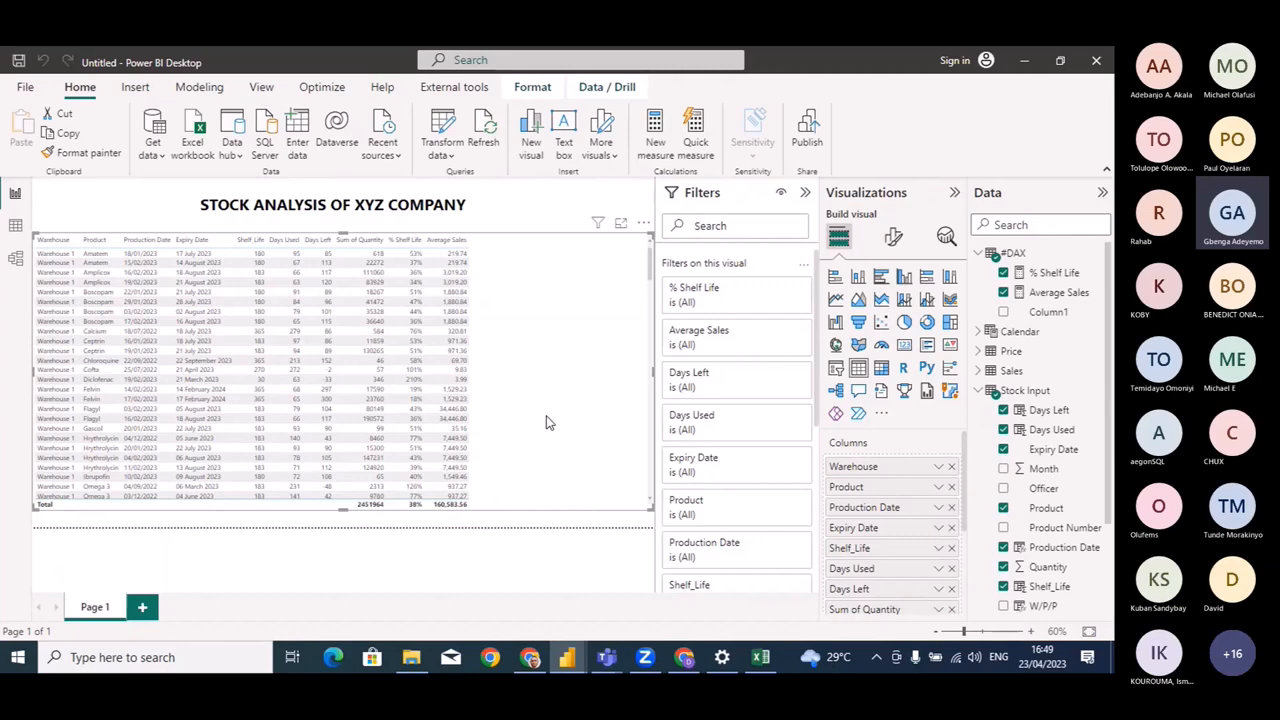
mouse_move(561, 660)
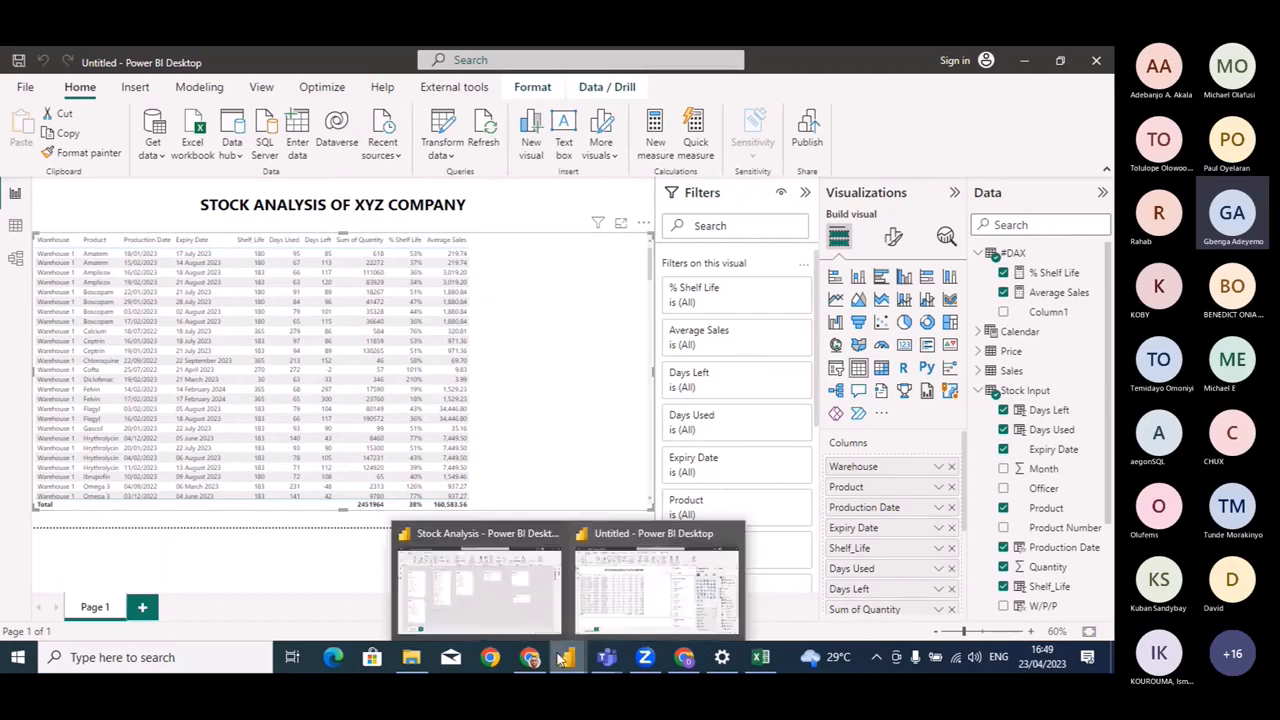
click(478, 585)
click(15, 193)
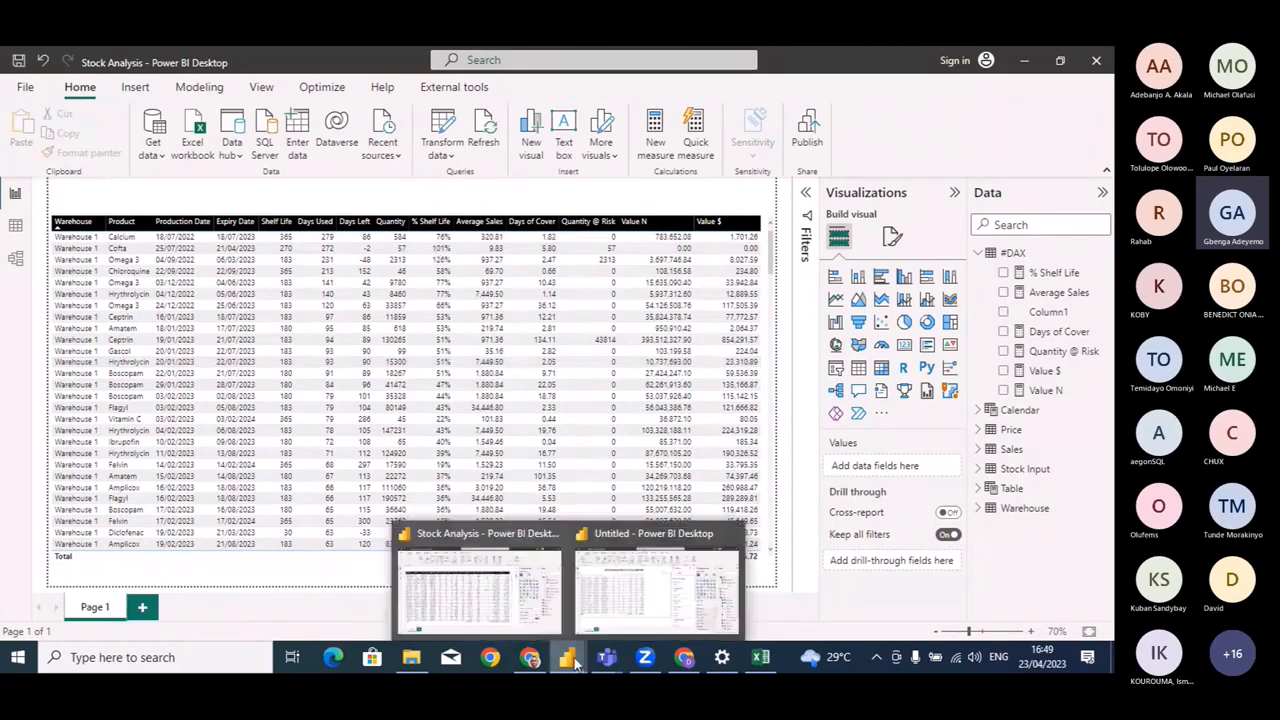
click(655, 585)
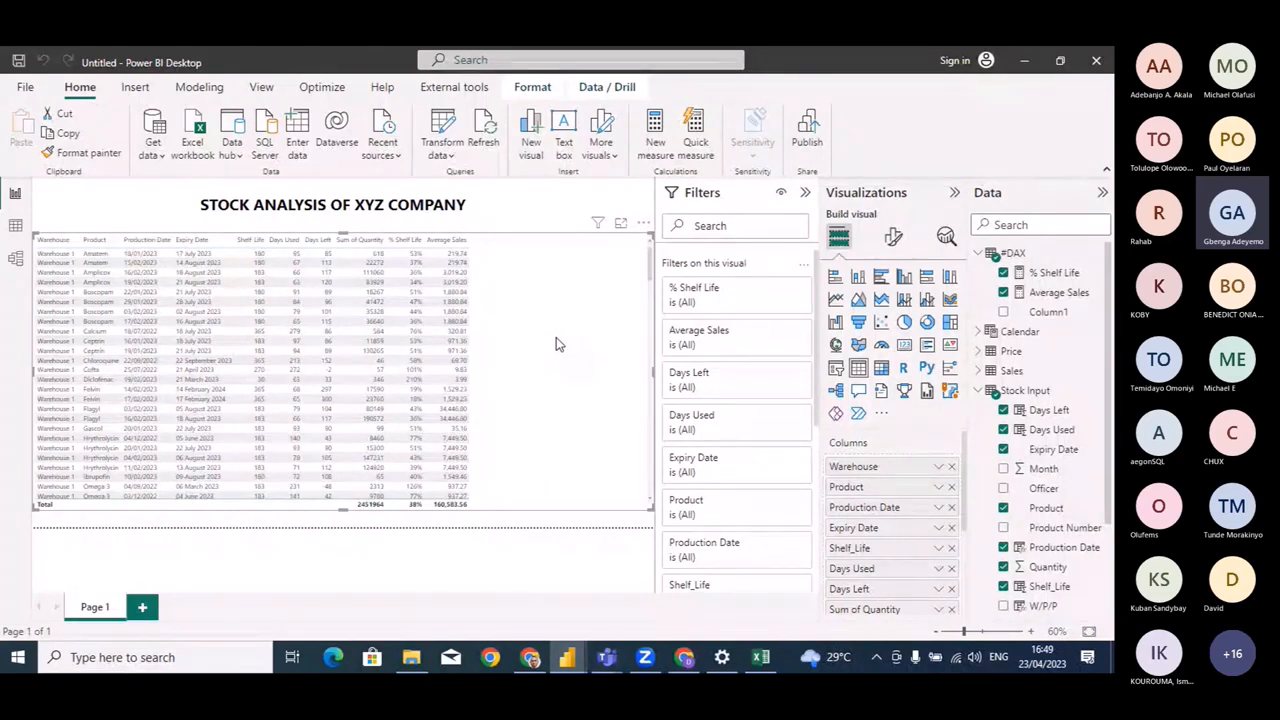
Create a new measure named Days of Cover in the #DAX table, with its formula starting on a second line.
click(1047, 251)
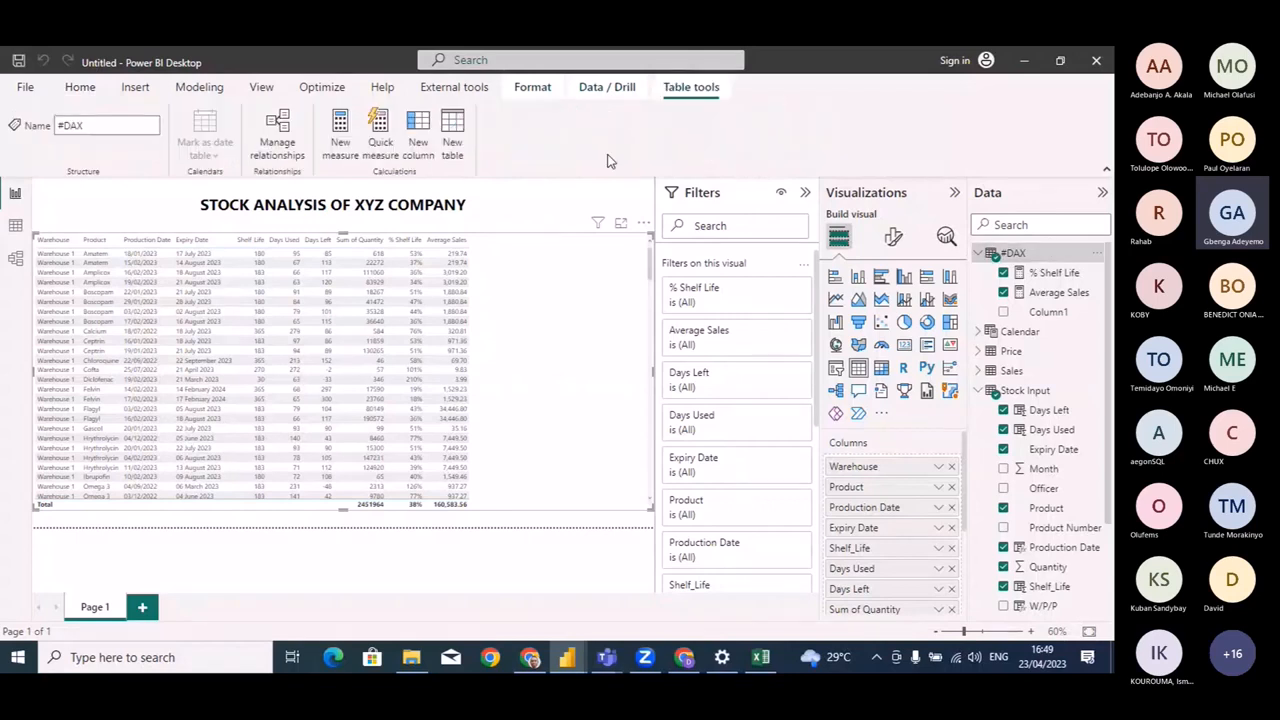
click(340, 142)
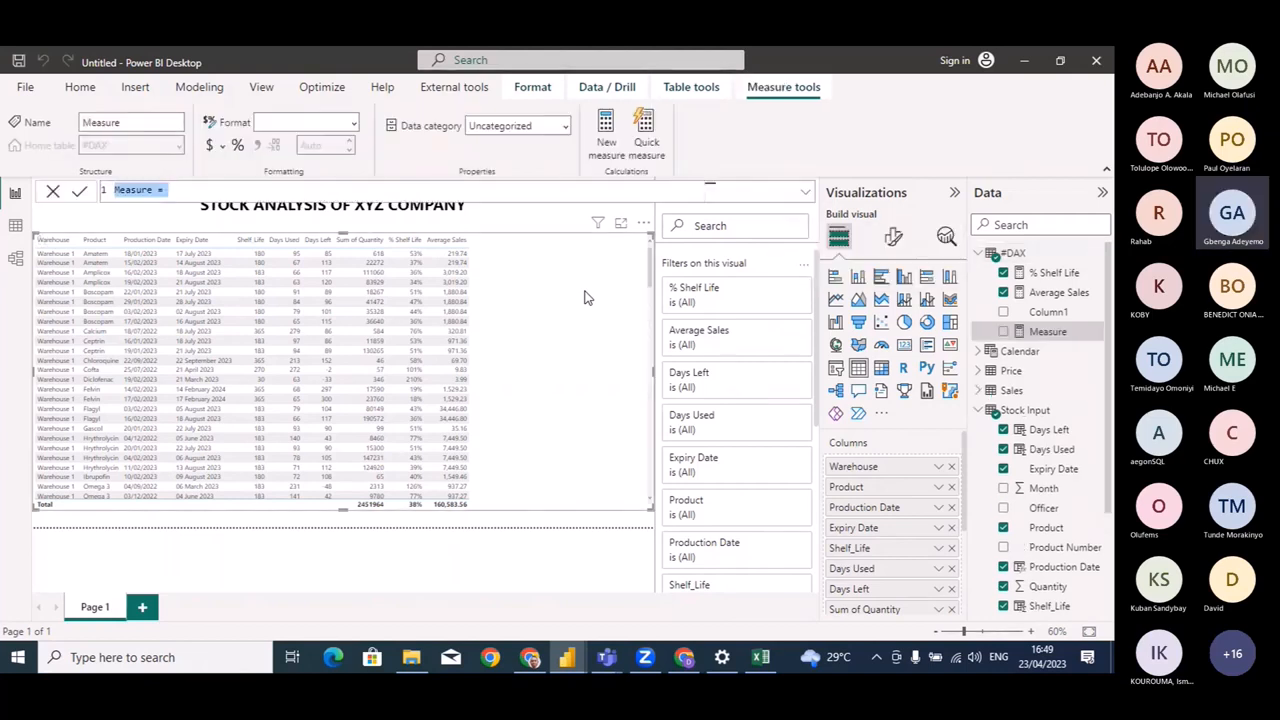
text(Days of )
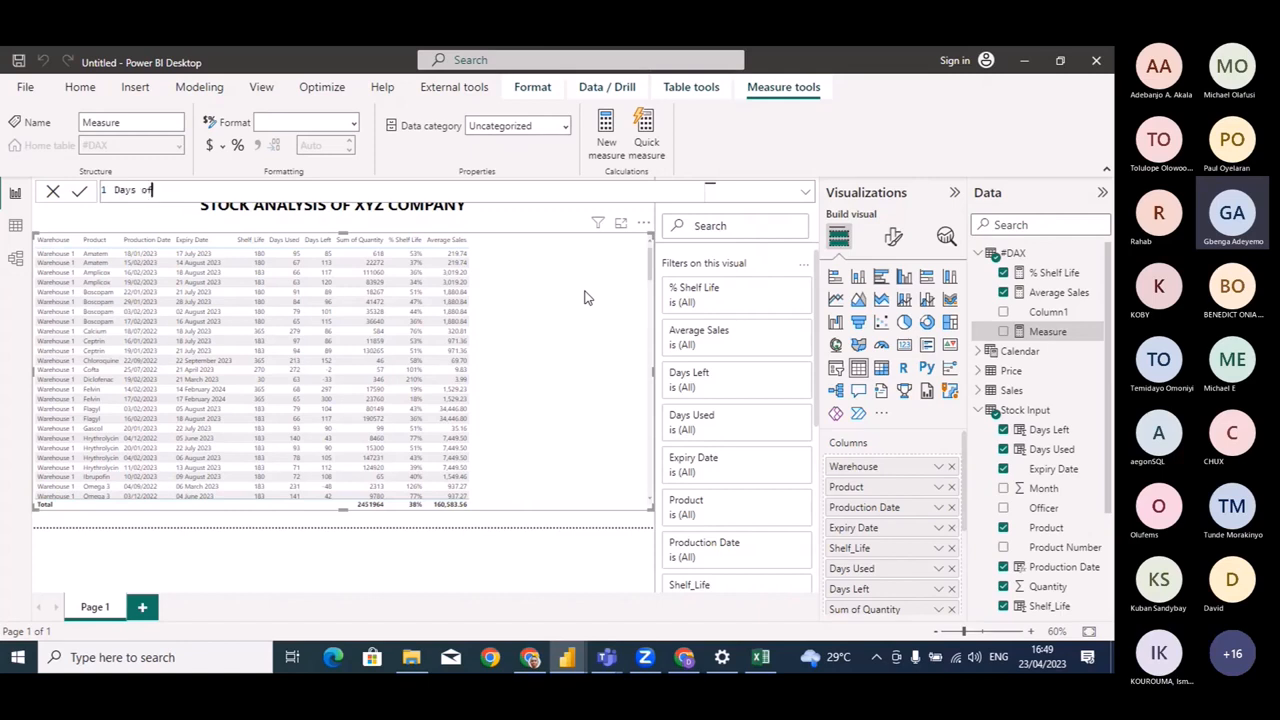
text(Cover =)
key(shift+Return)
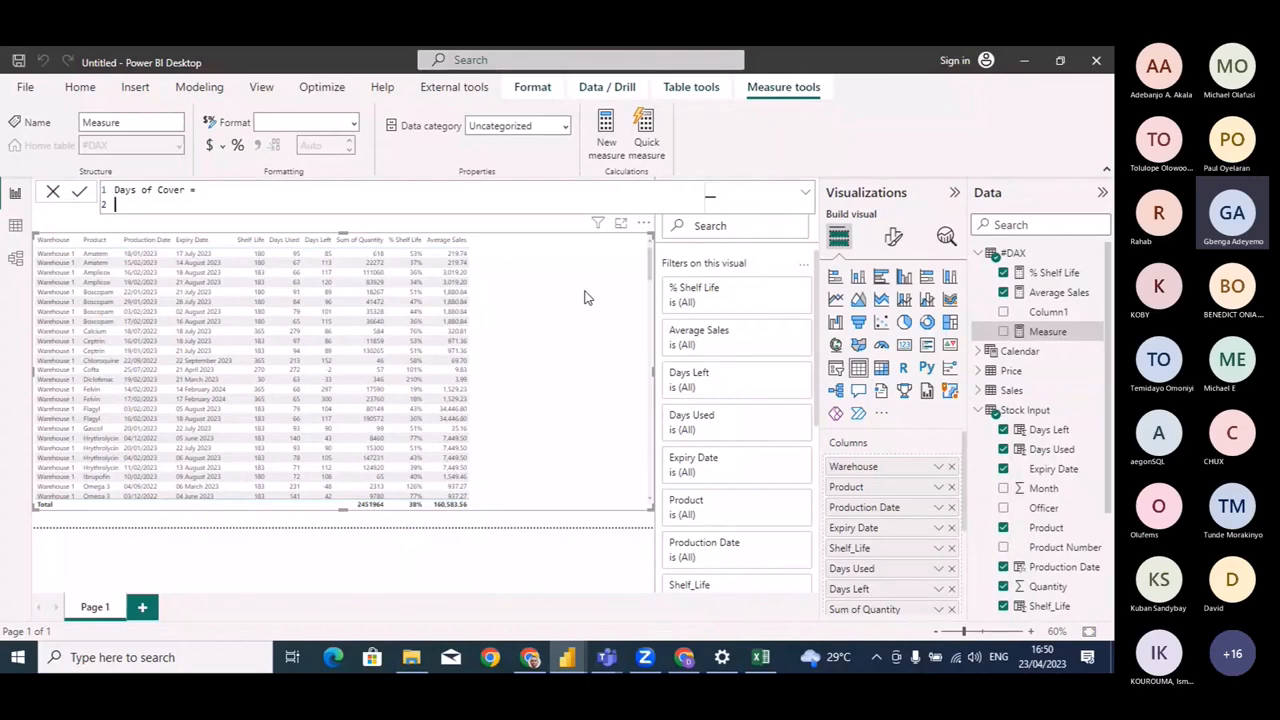
Enter SUM('Stock Input'[Quantity]) as the first expression of the Days of Cover formula.
text(Sum)
key(Tab)
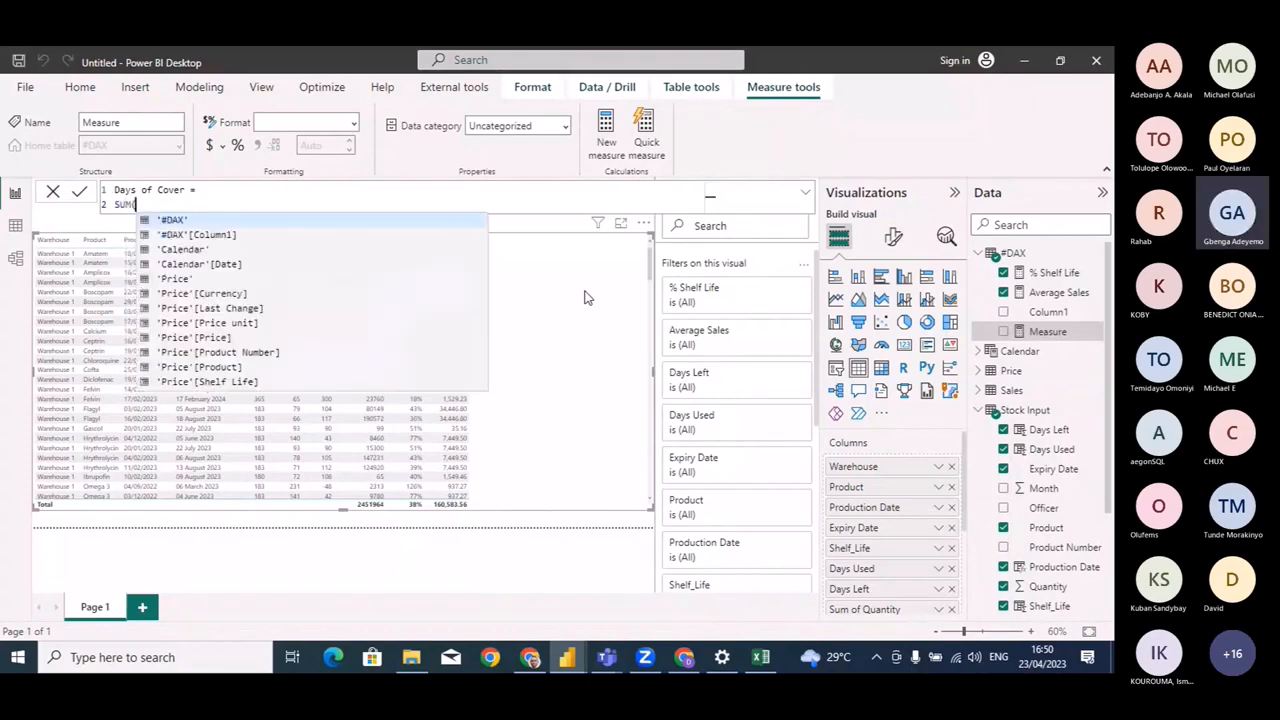
text(qu)
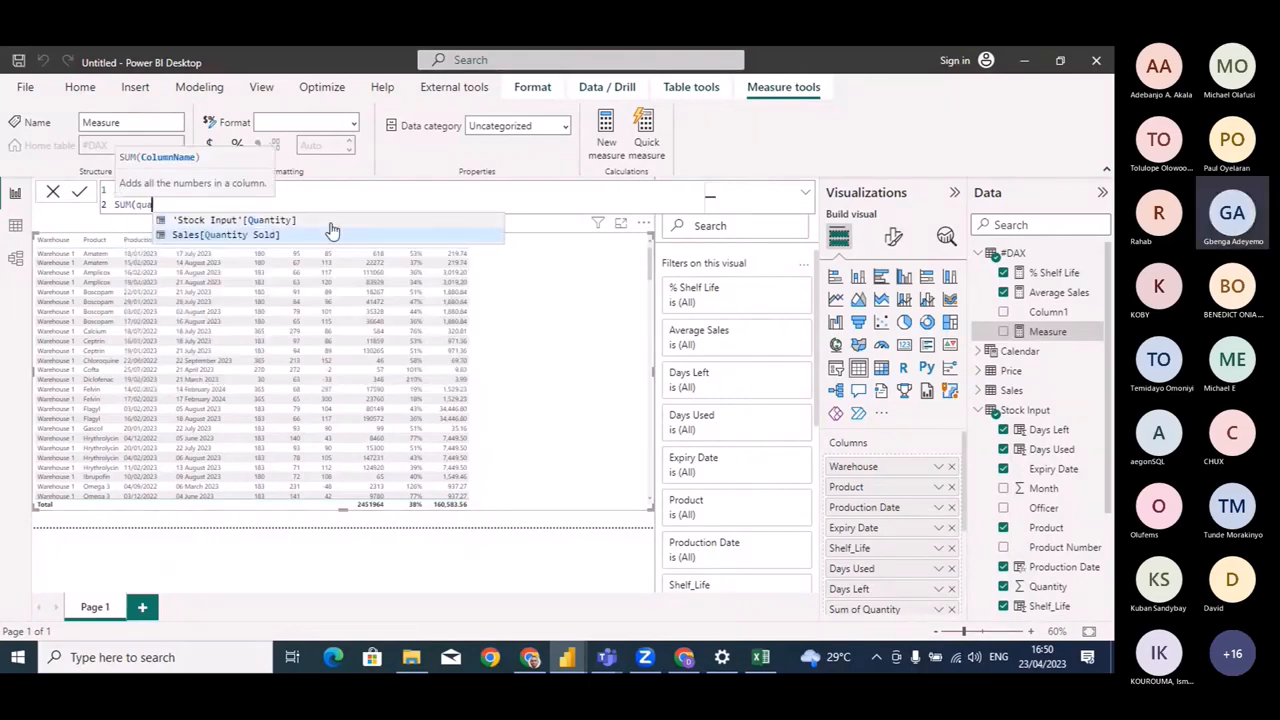
text(a)
click(321, 222)
text())
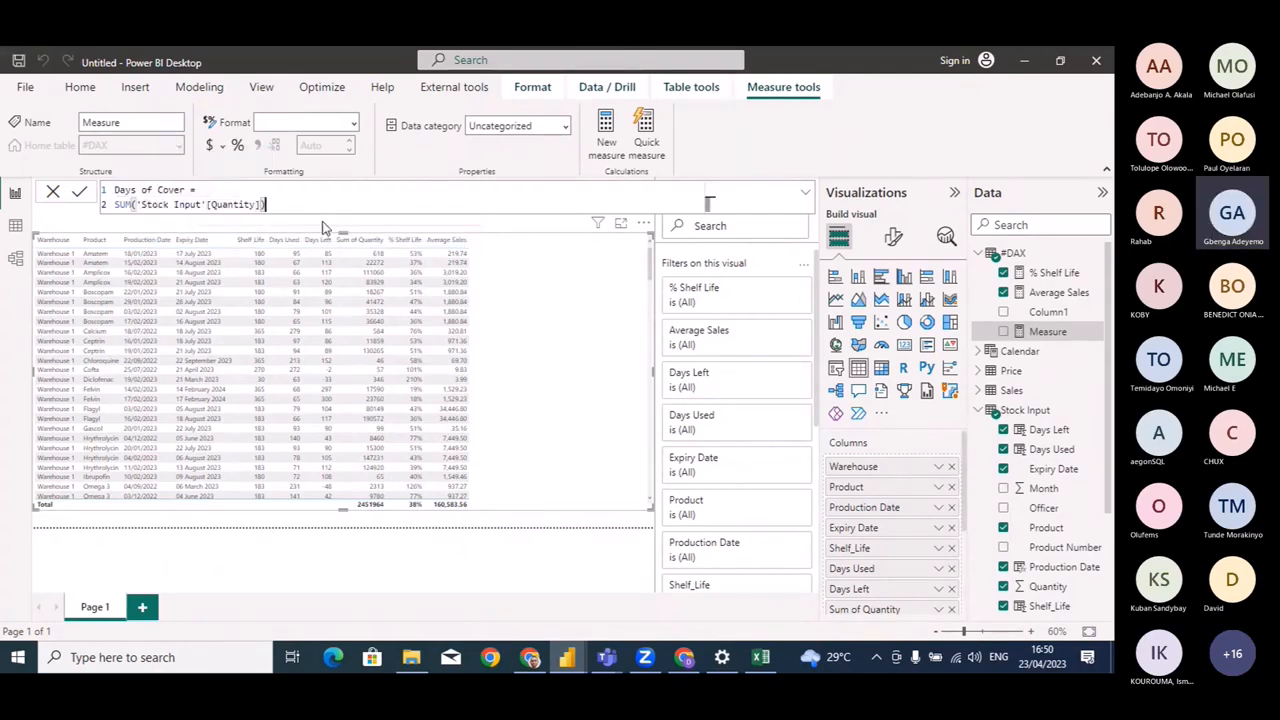
Wrap the quantity sum in DIVIDE with [Average Sales] as denominator and 0 as alternate result, commit it, and close the formula editor.
click(215, 190)
text(DIVIDE()
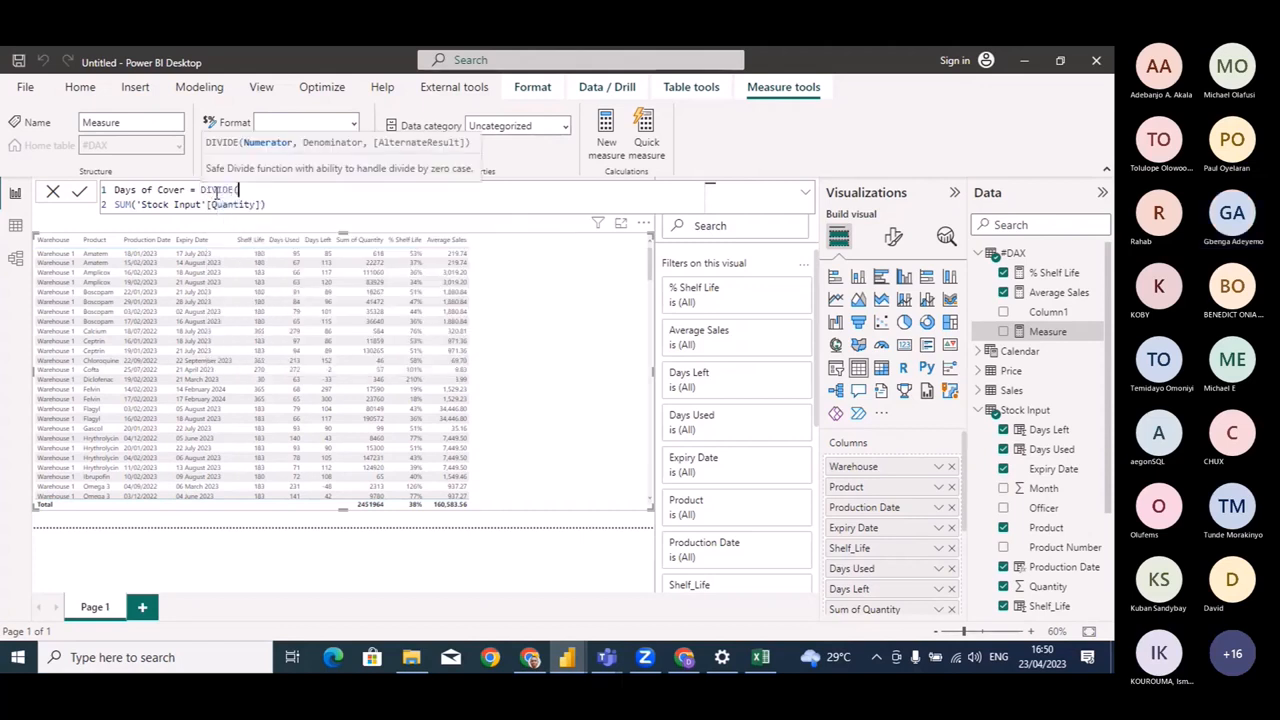
click(276, 205)
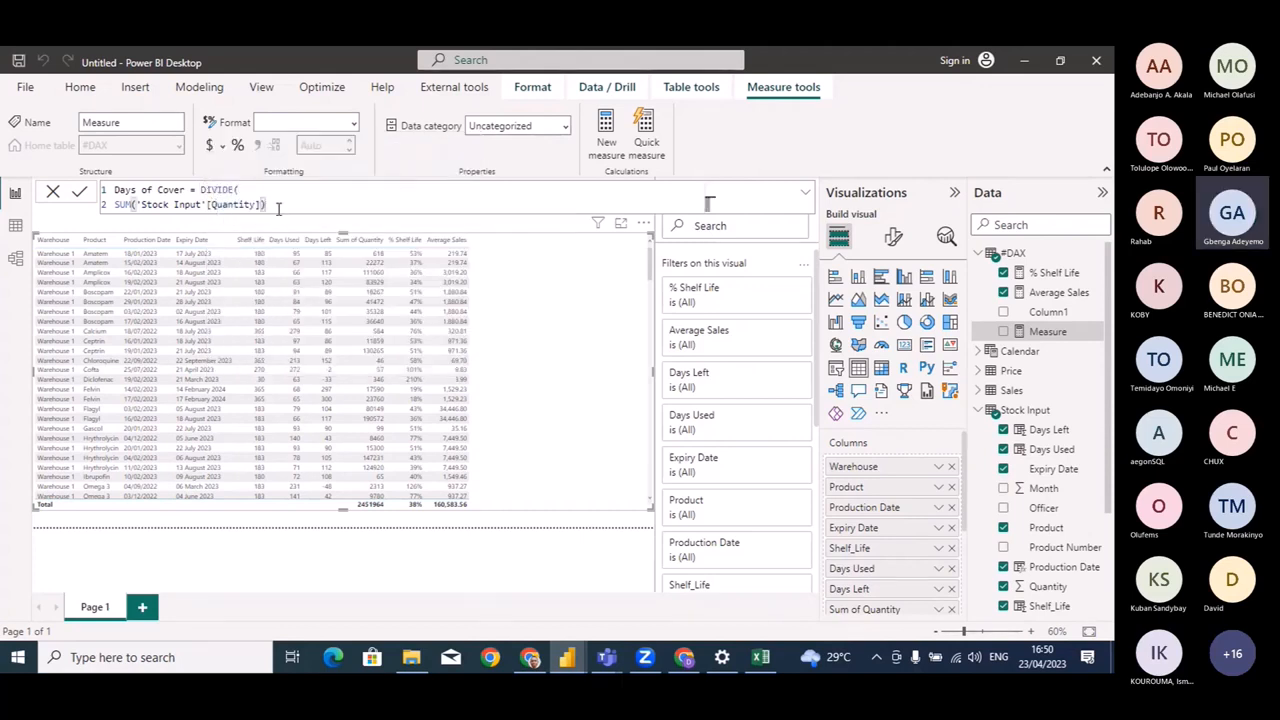
text(, )
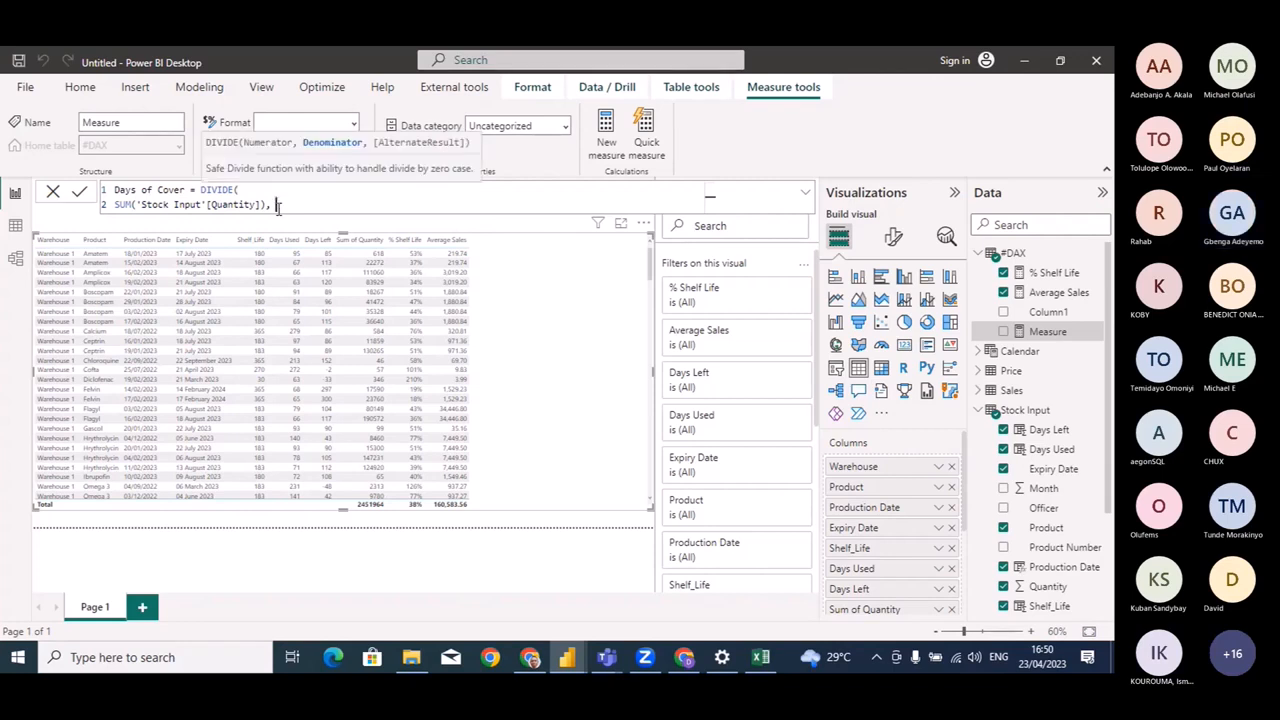
text(ave)
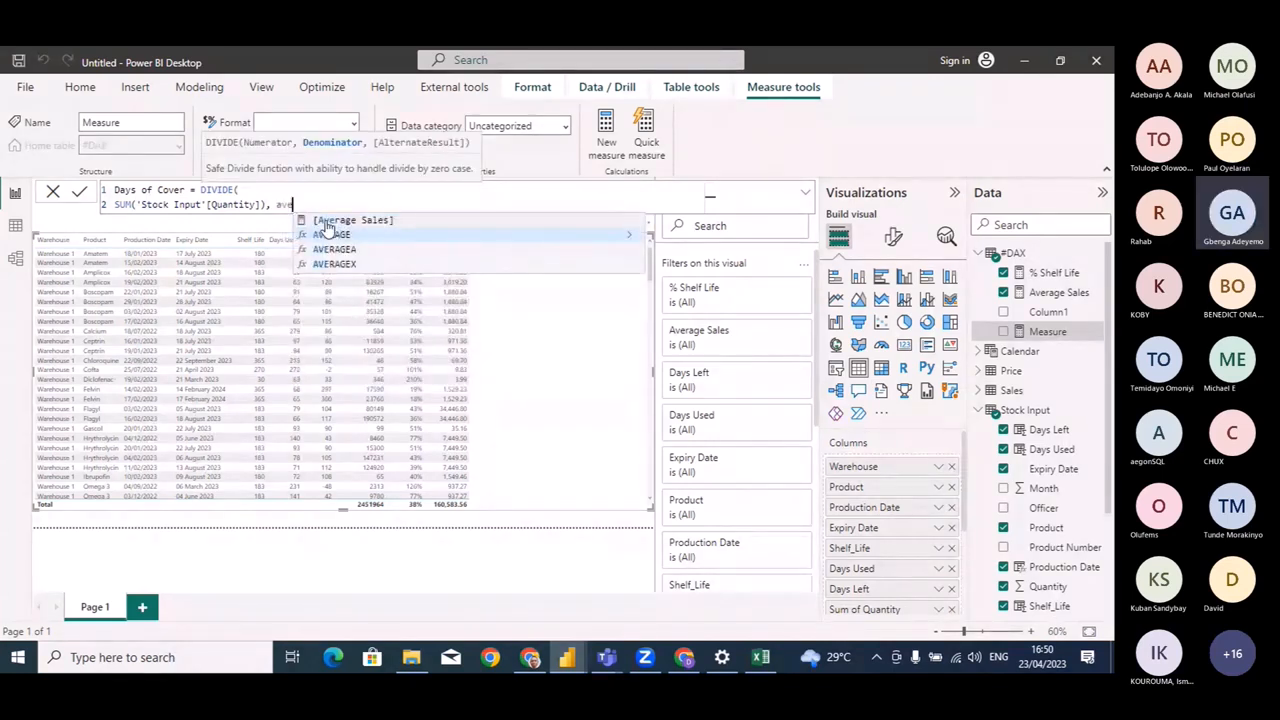
click(360, 220)
text(, 0))
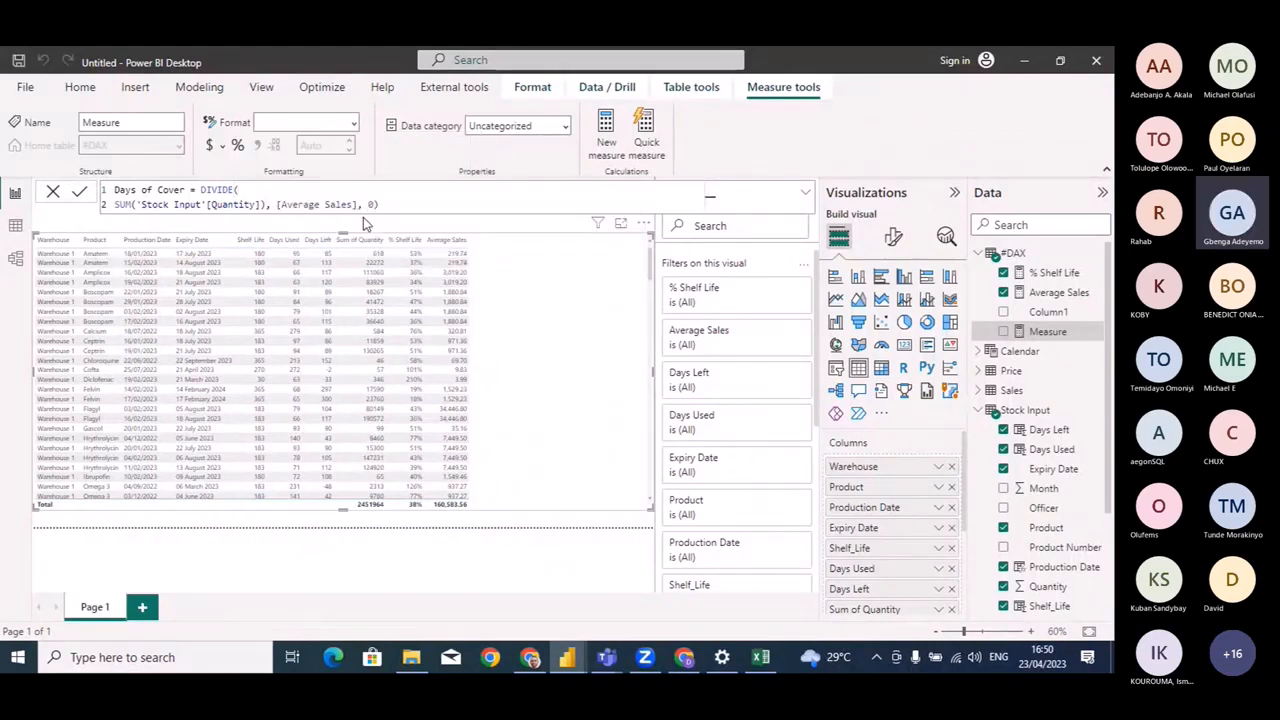
key(Return)
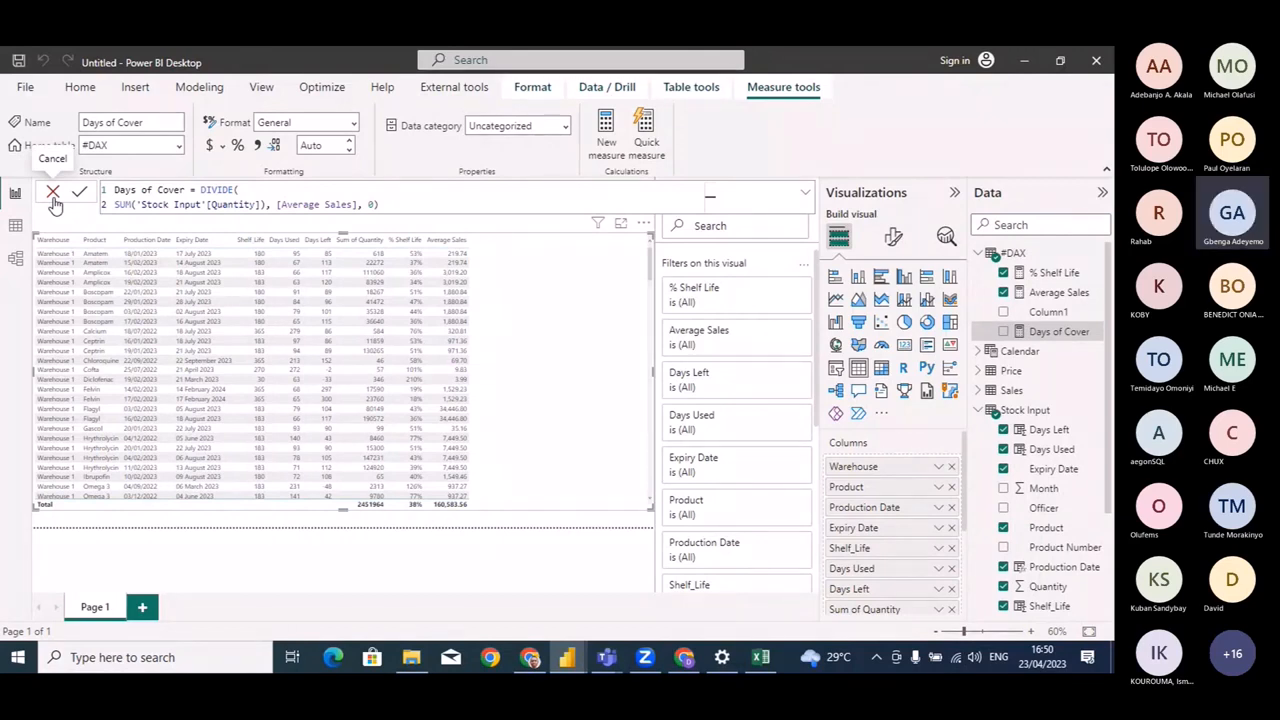
click(54, 198)
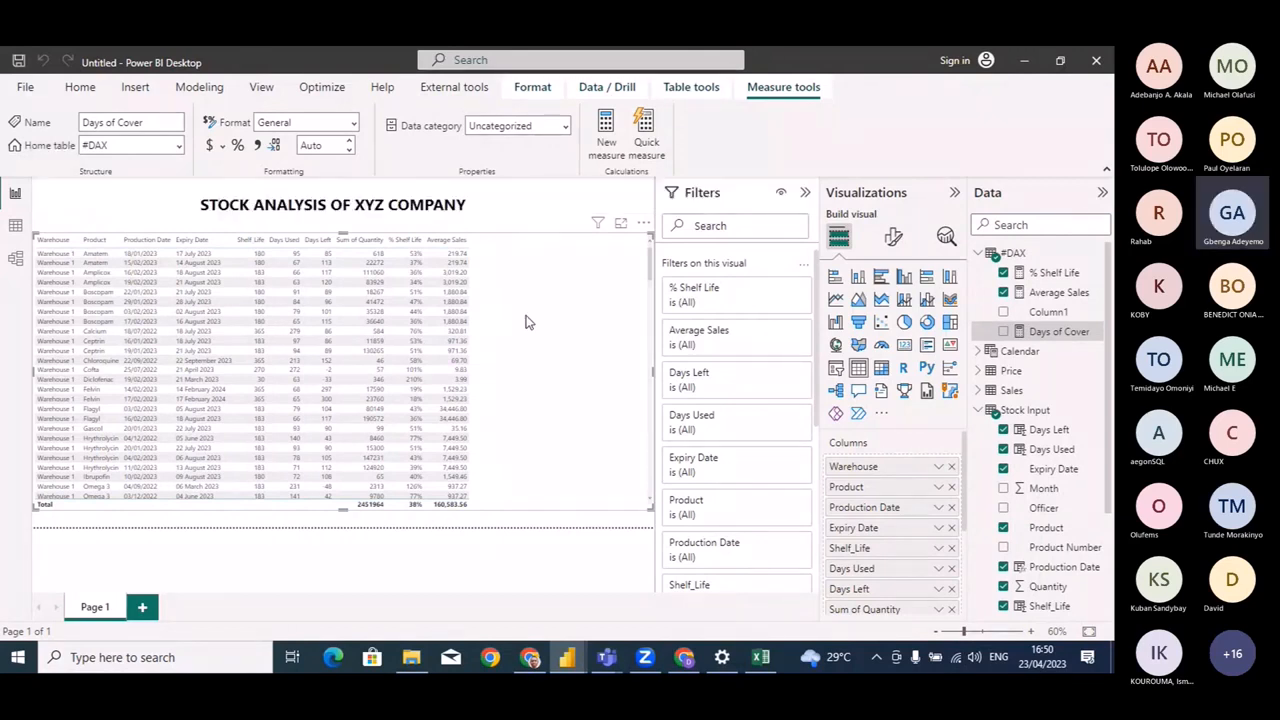
Add the Days of Cover measure to the report table and compare it with the table in the Stock Analysis file.
click(1060, 340)
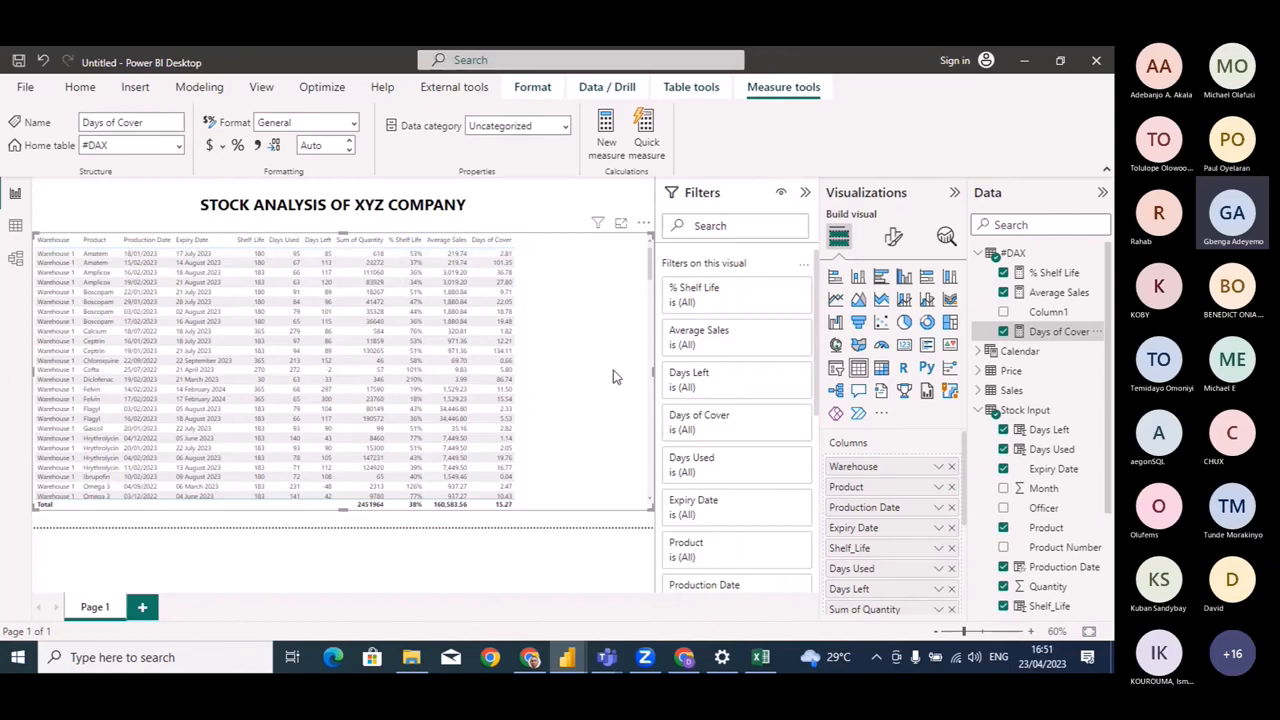
mouse_move(567, 655)
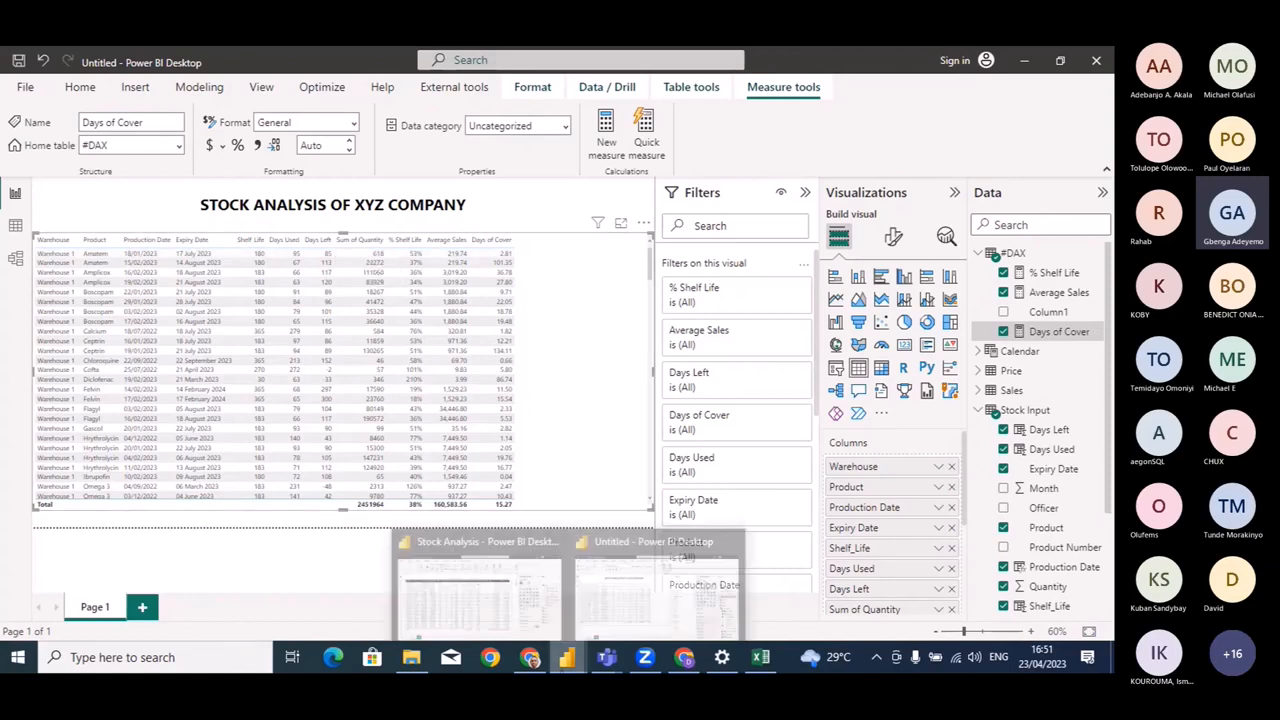
click(478, 605)
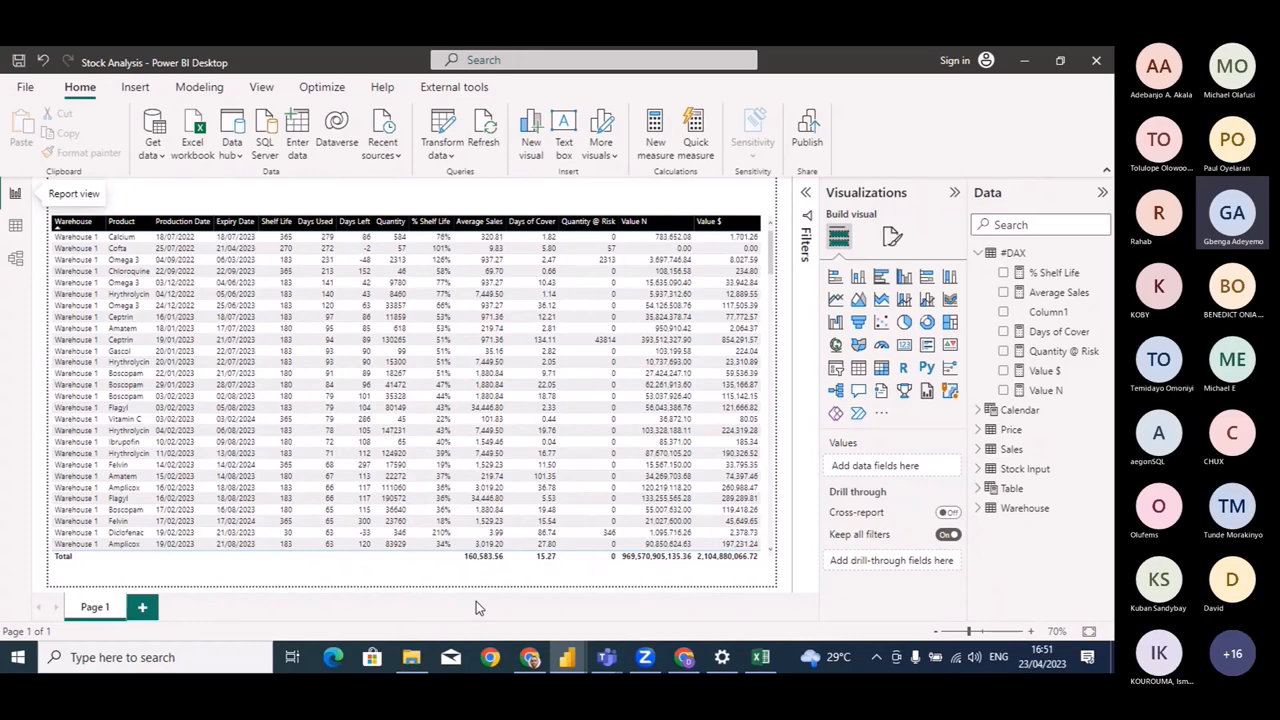
click(567, 660)
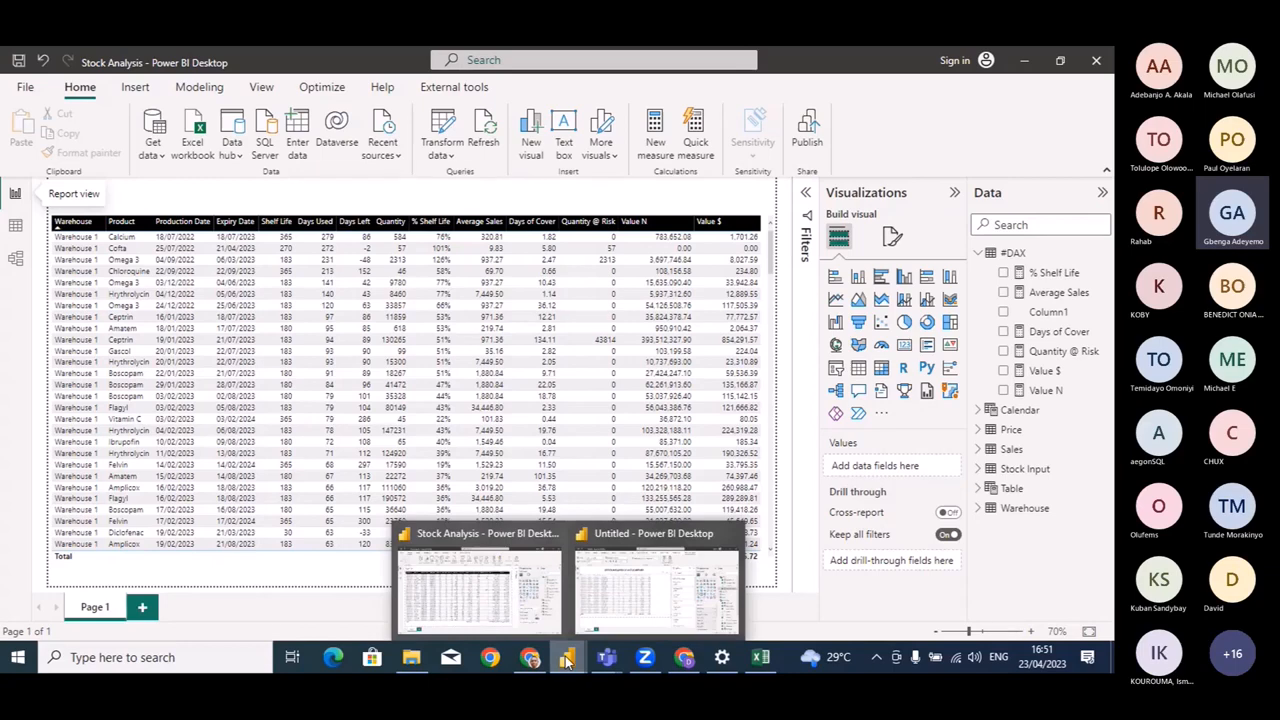
click(655, 585)
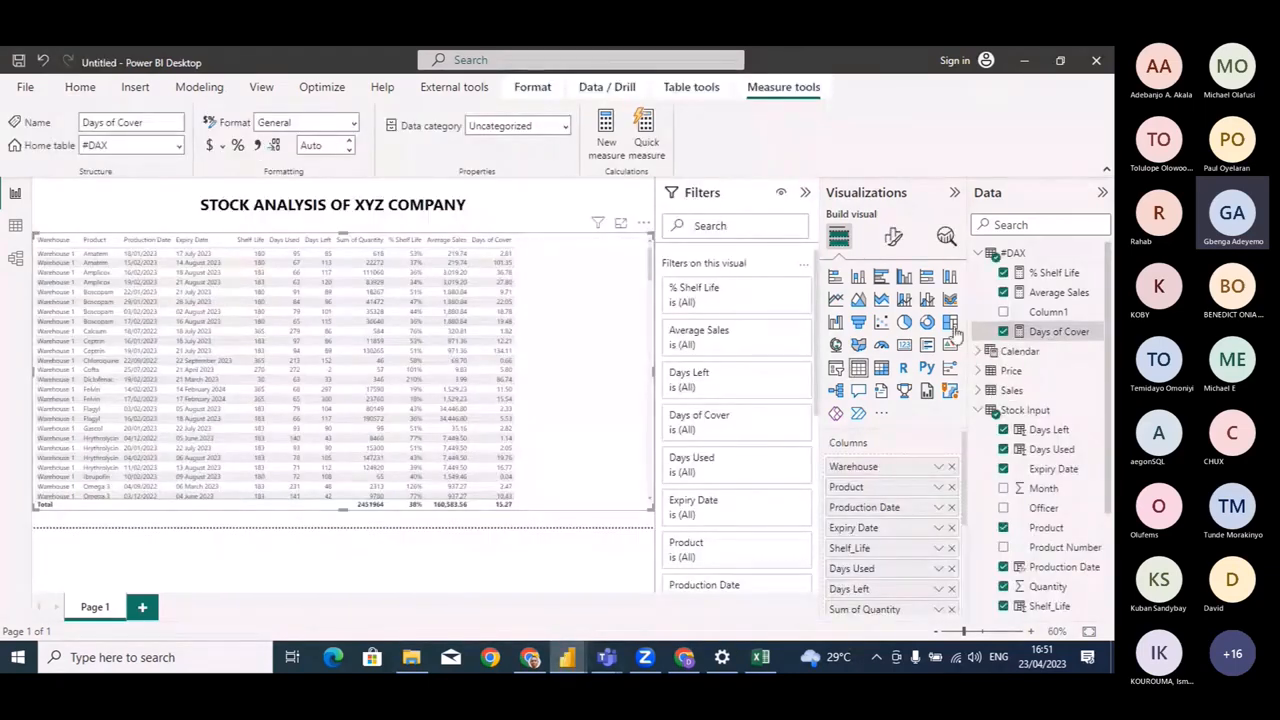
Switch to the Stock Data workbook in Excel and add a blank worksheet.
click(760, 657)
click(439, 357)
click(355, 611)
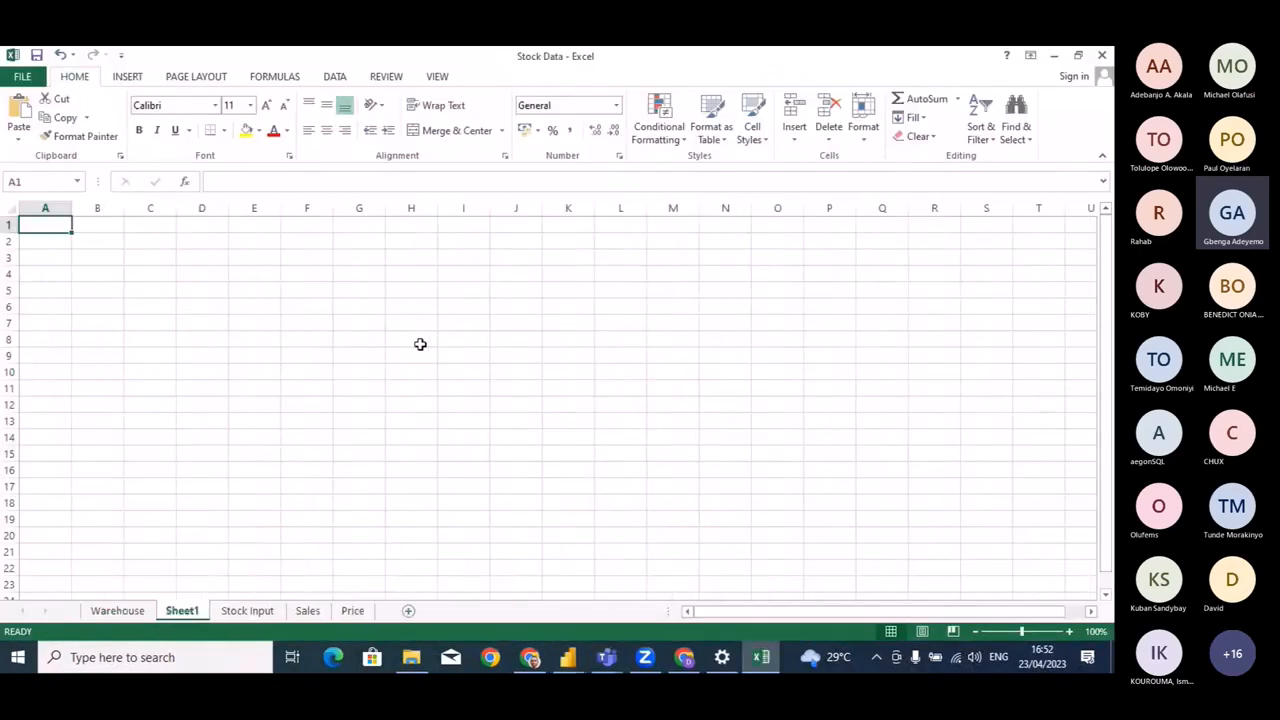
Enter AMATEM in cell G8 and its quantity of 20 in H8.
click(383, 320)
click(350, 339)
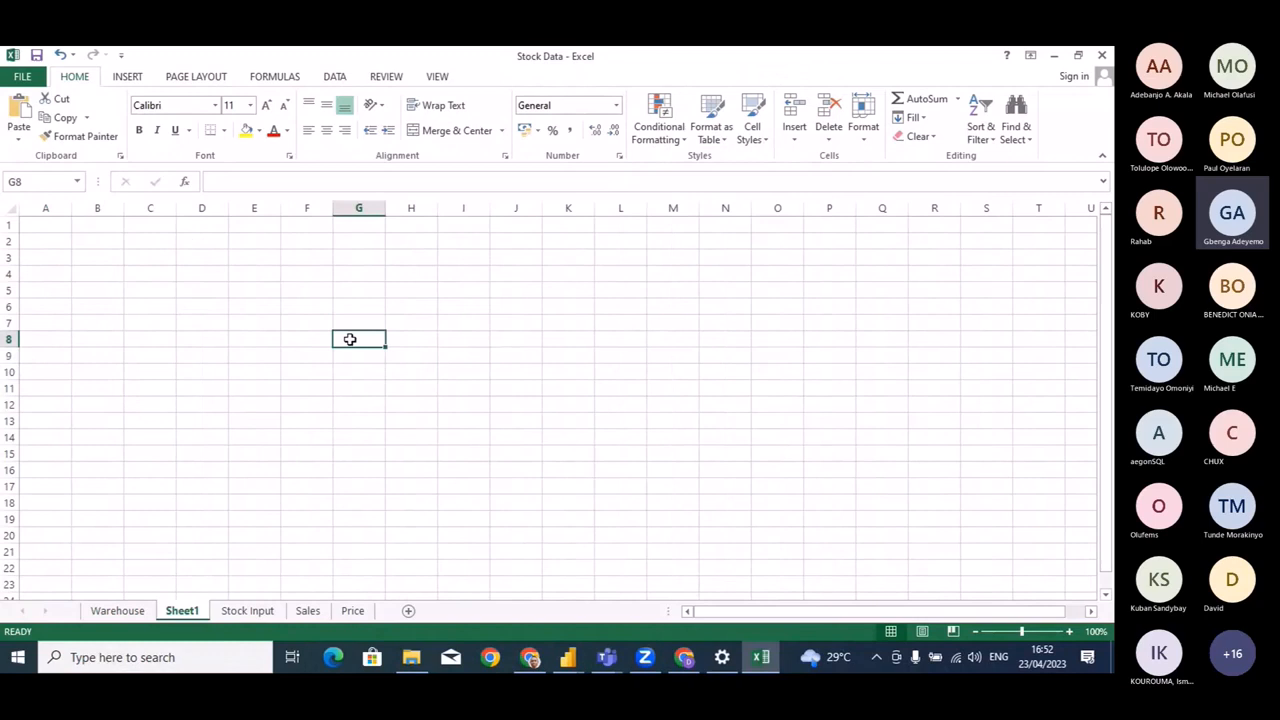
click(417, 340)
click(352, 340)
text(AMAT)
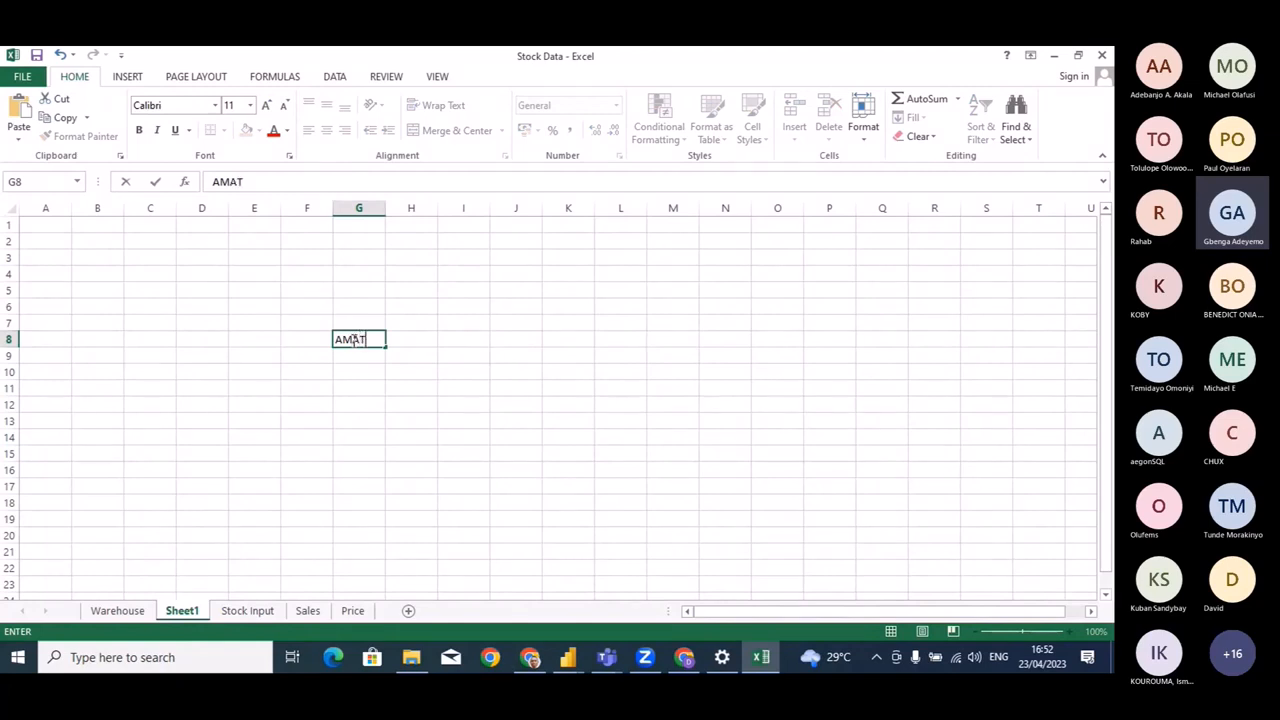
text(EM)
key(Tab)
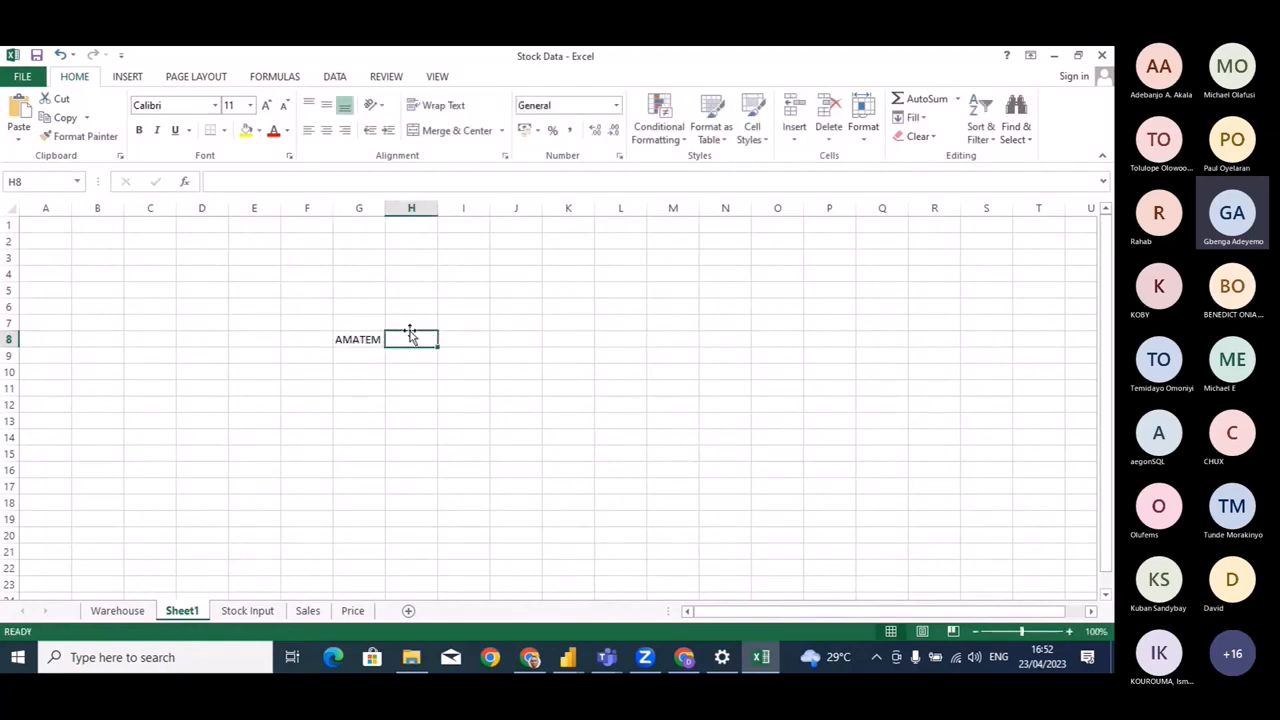
text(20)
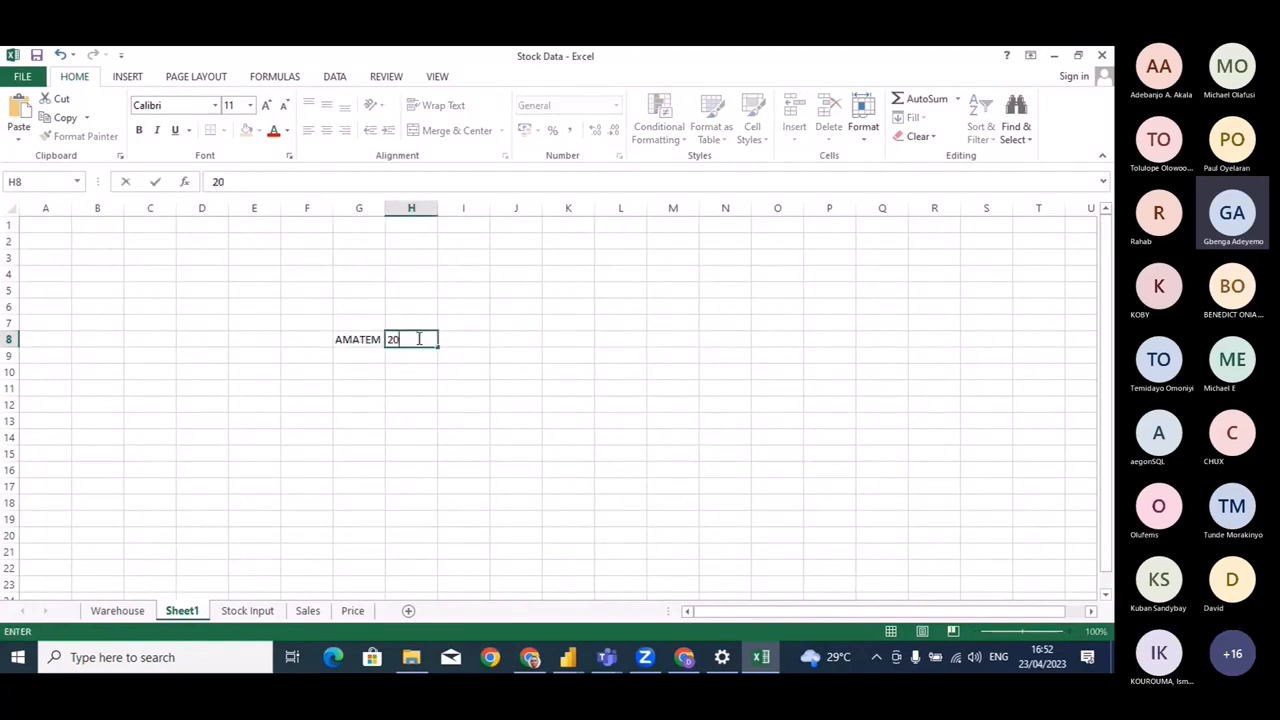
key(Tab)
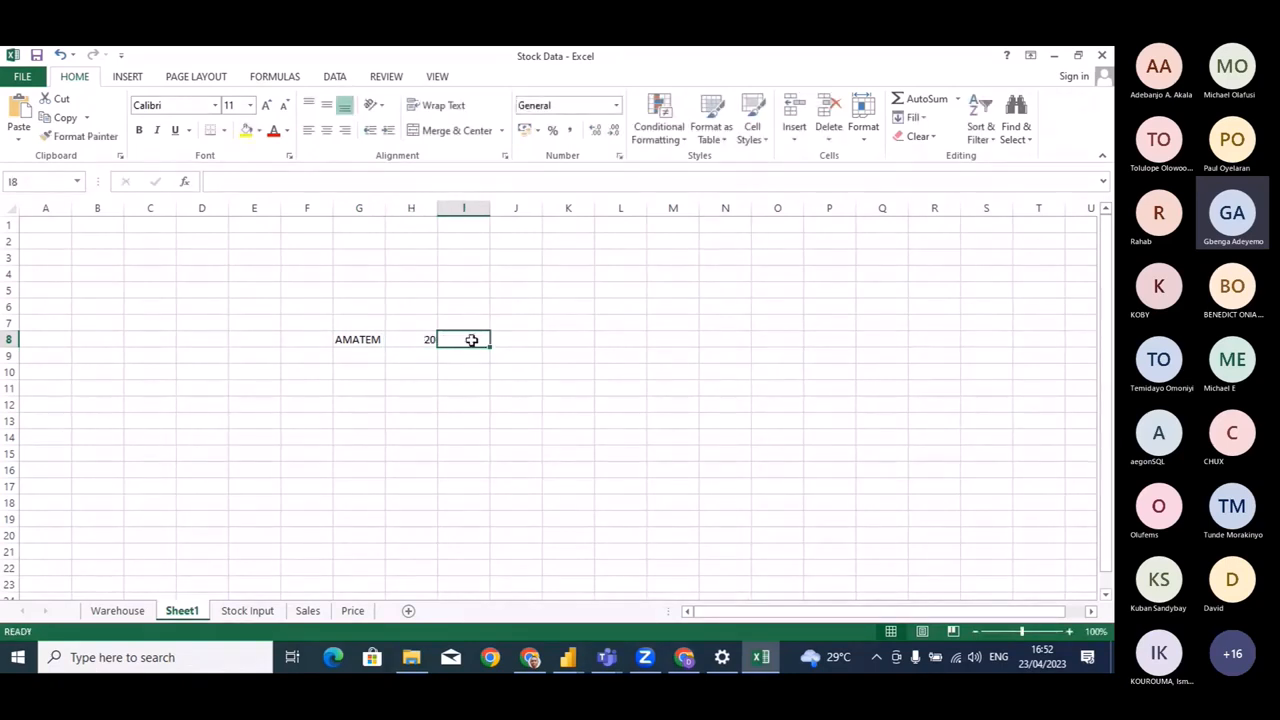
Add the heading QUANTITY in H7 and fit column H's width to it.
click(413, 324)
text(QUANTITY)
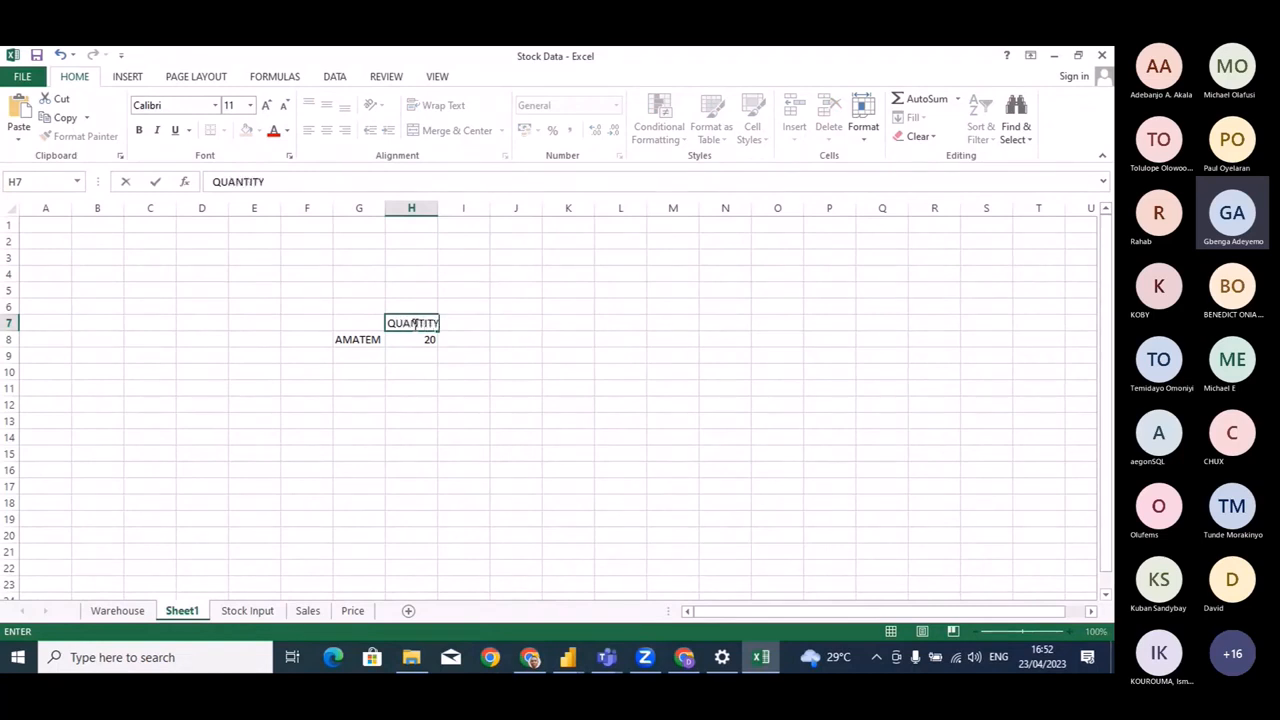
key(Tab)
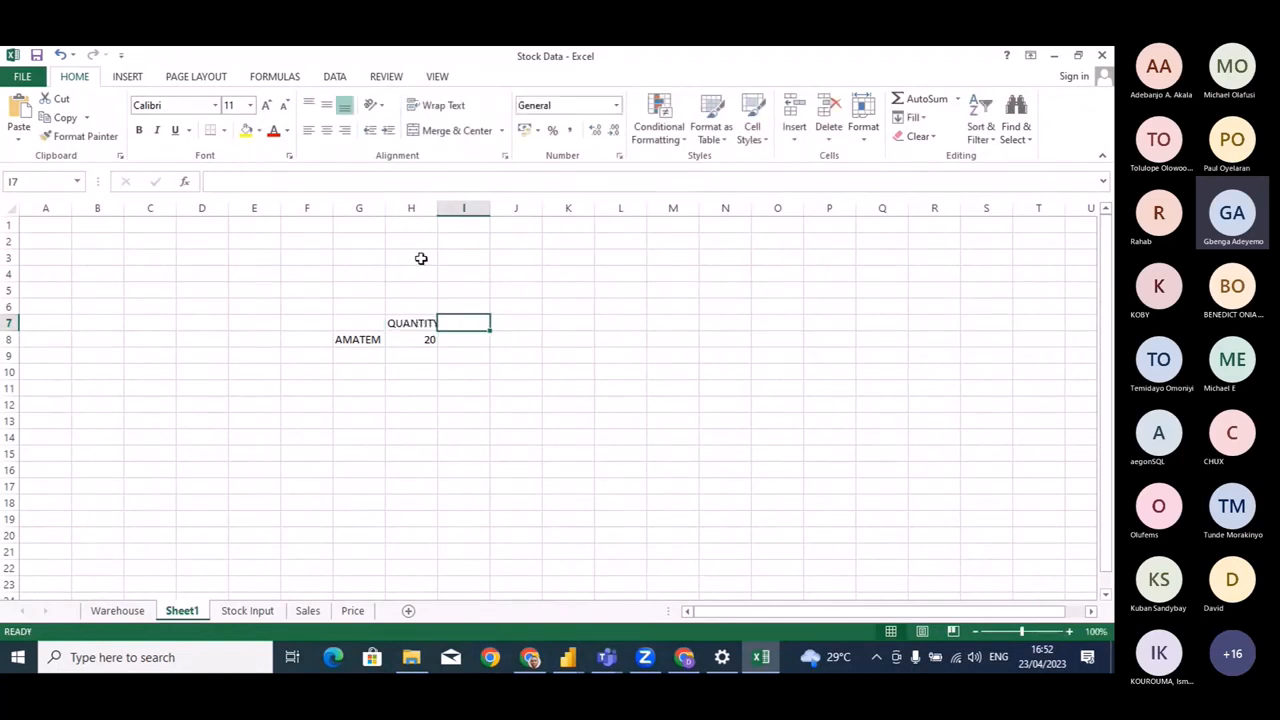
double_click(437, 212)
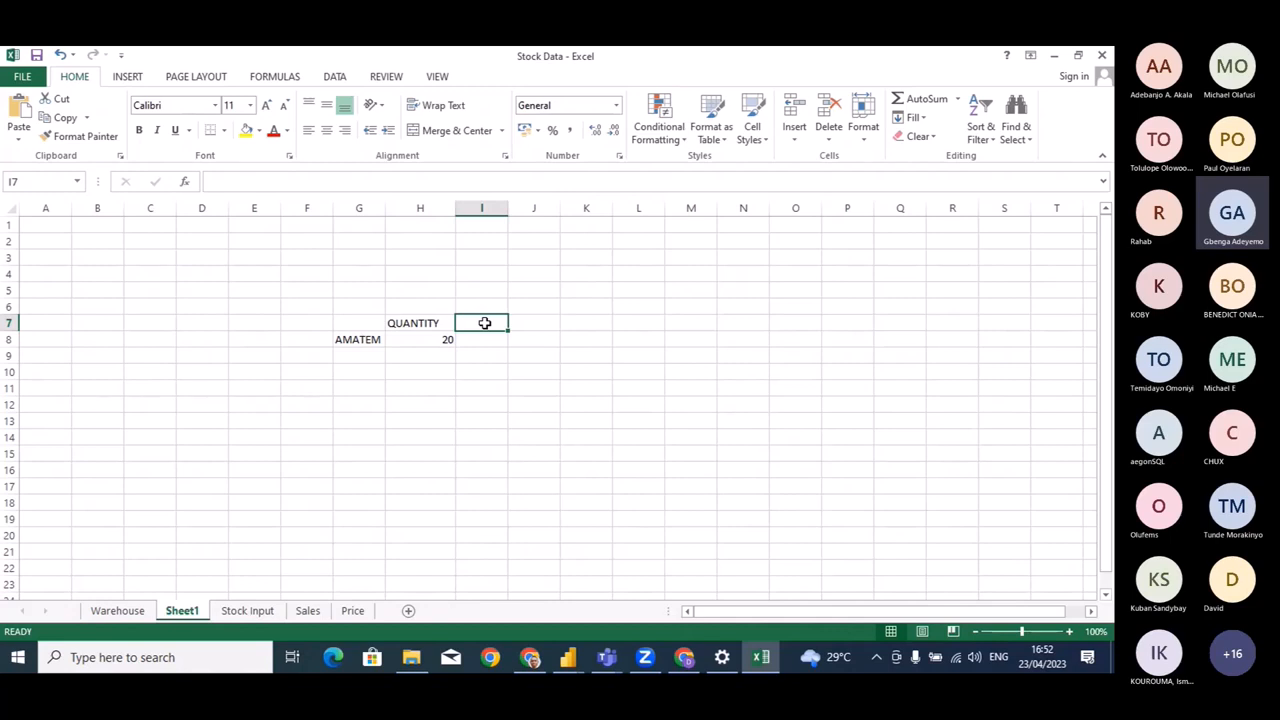
Enter 2 in I8 under the heading AVERAGE SALES in I7, and widen column I to fit the heading.
text(2)
key(Return)
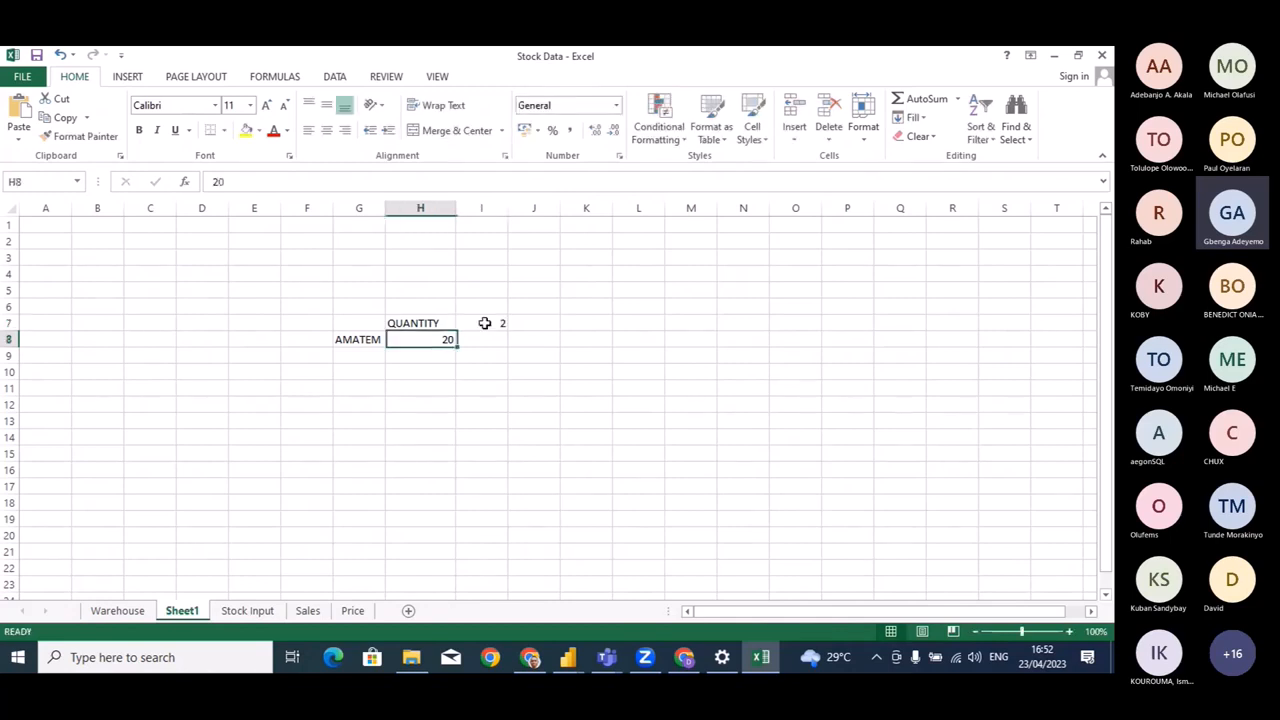
click(470, 386)
click(487, 343)
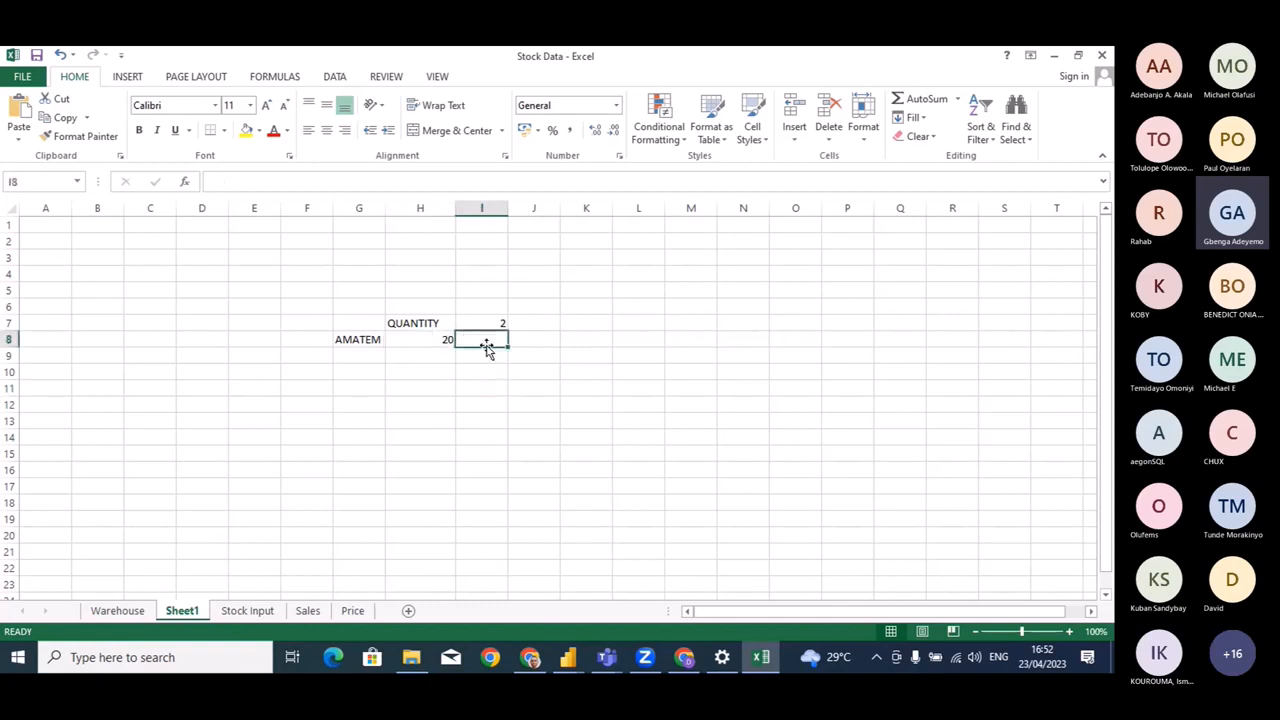
text(2)
key(Return)
click(493, 318)
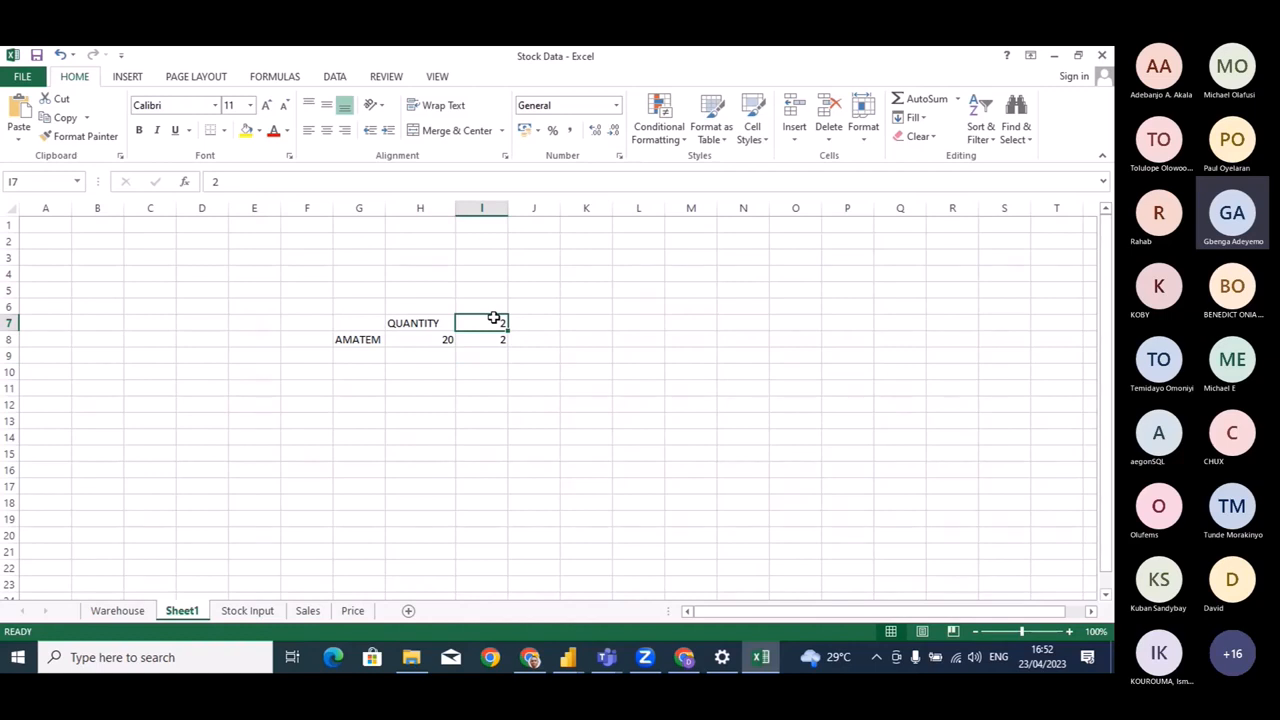
text(AVERAGE SALES)
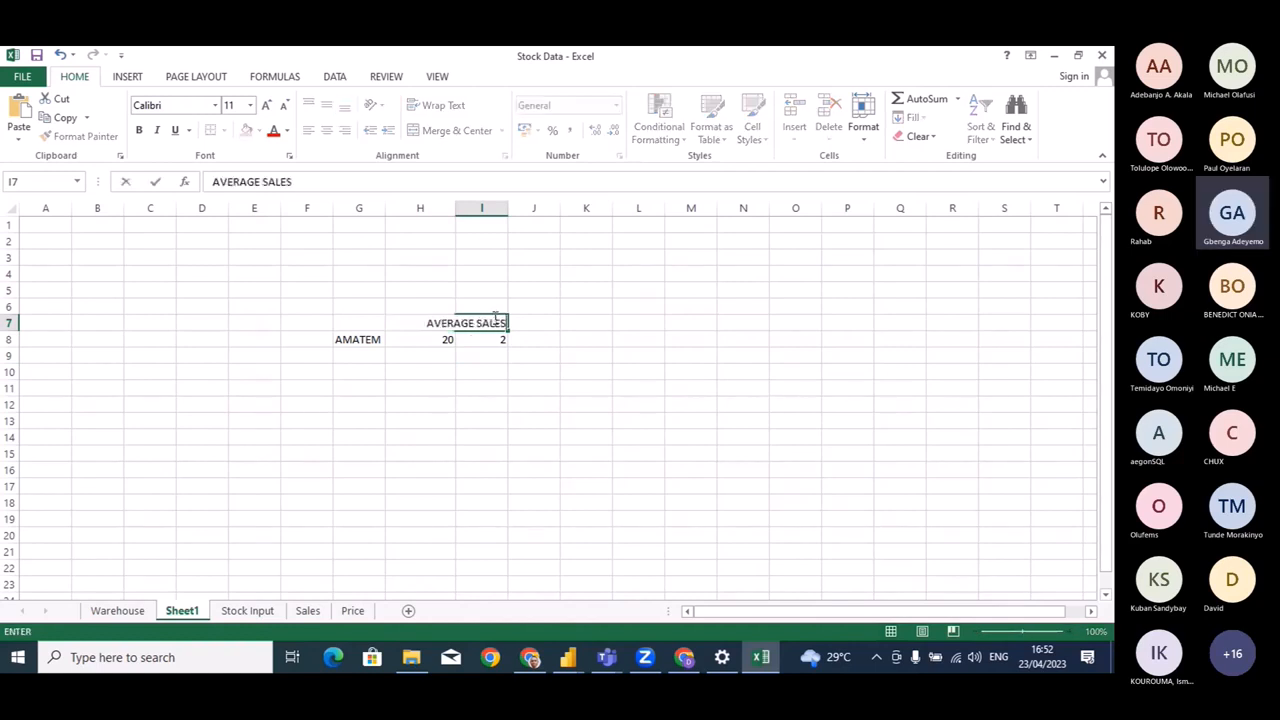
key(Return)
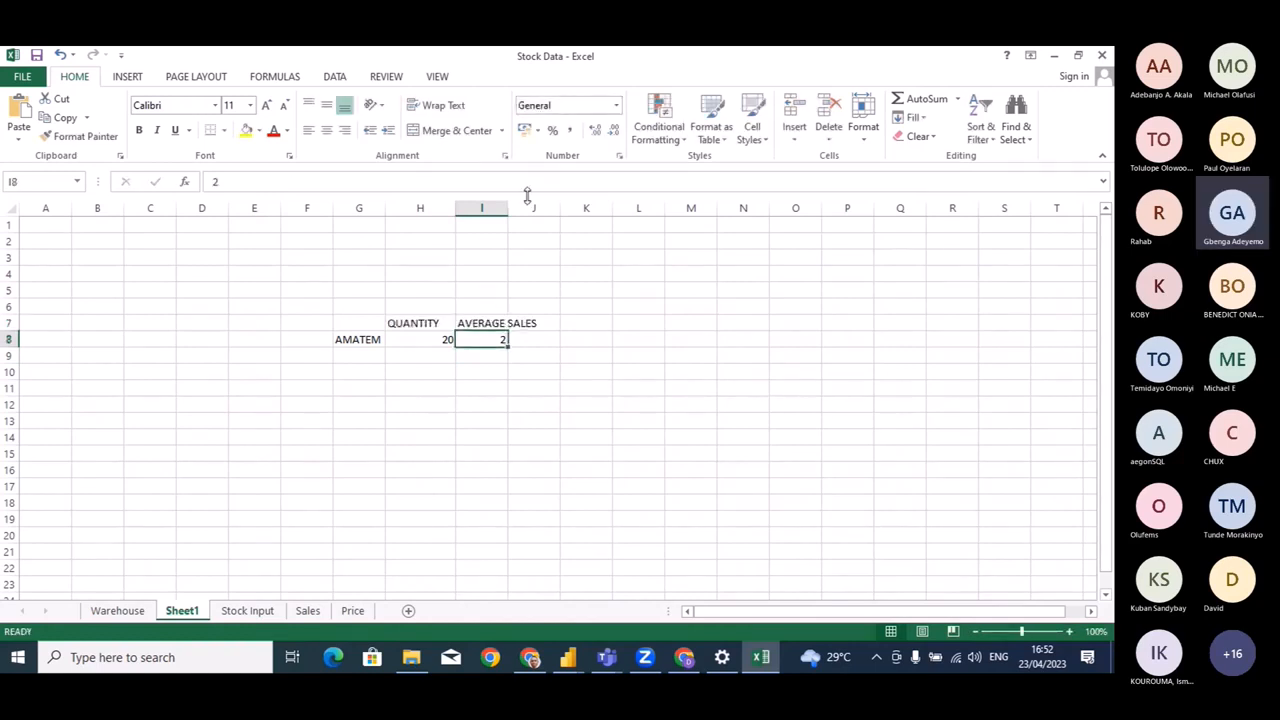
drag(507, 208, 560, 208)
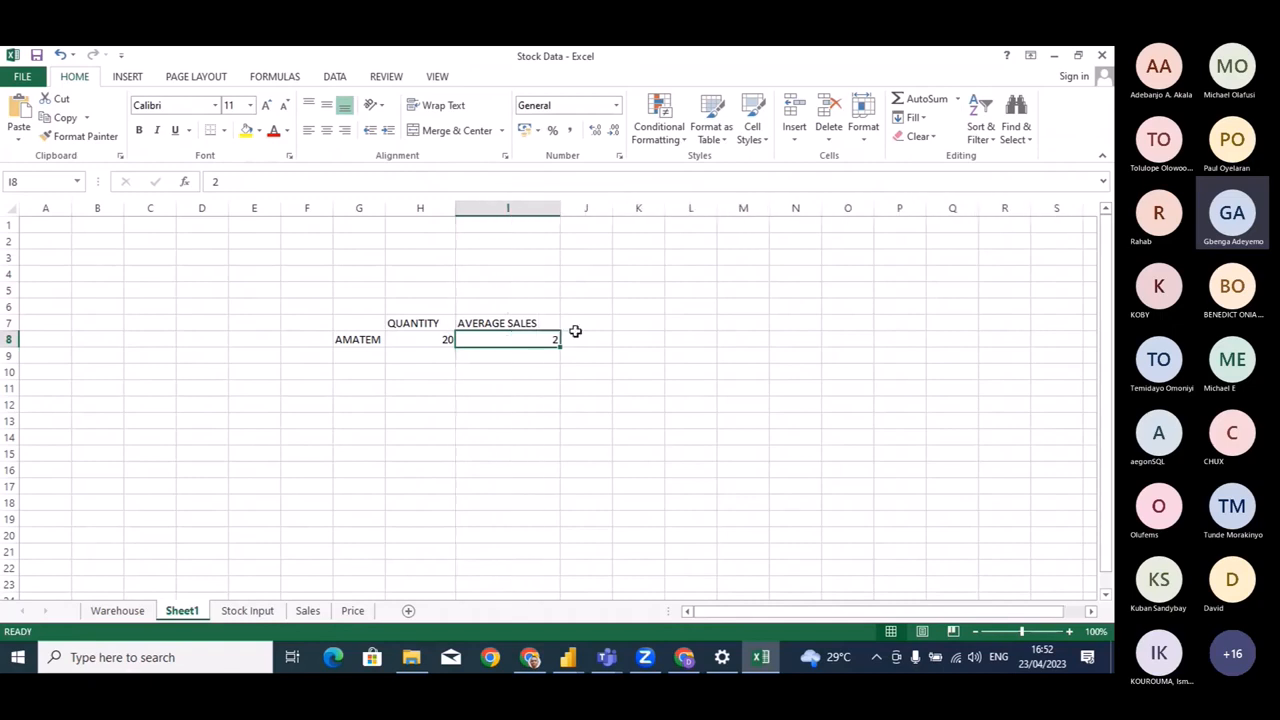
click(526, 371)
click(521, 337)
Add the heading DAYS LEFT in K7 with the value 3 in K8, and widen column K slightly.
click(631, 323)
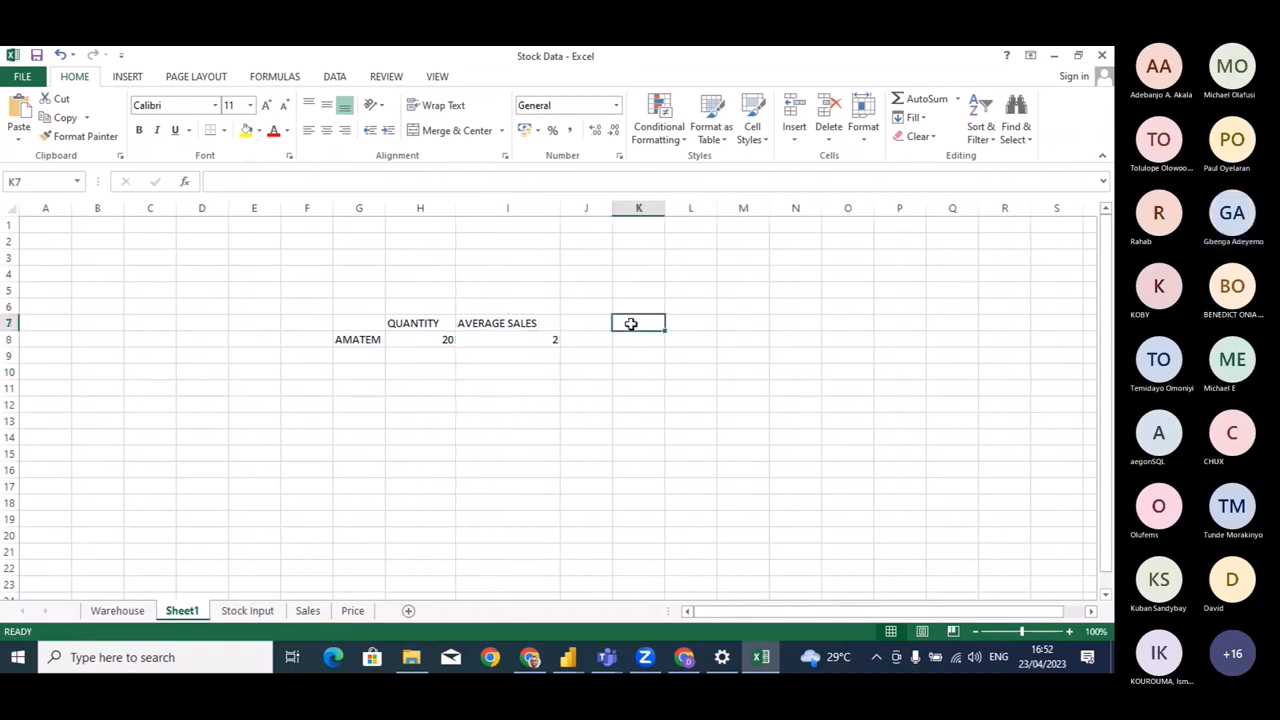
key(Return)
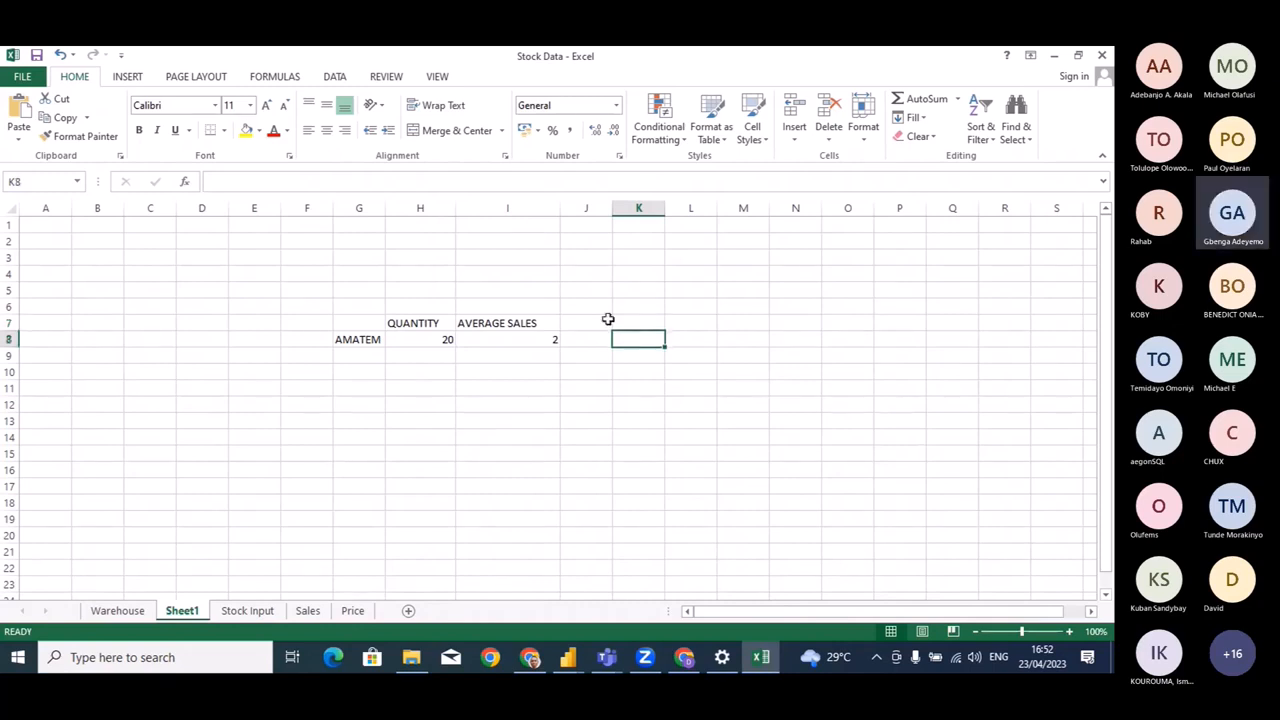
click(623, 325)
text(DA)
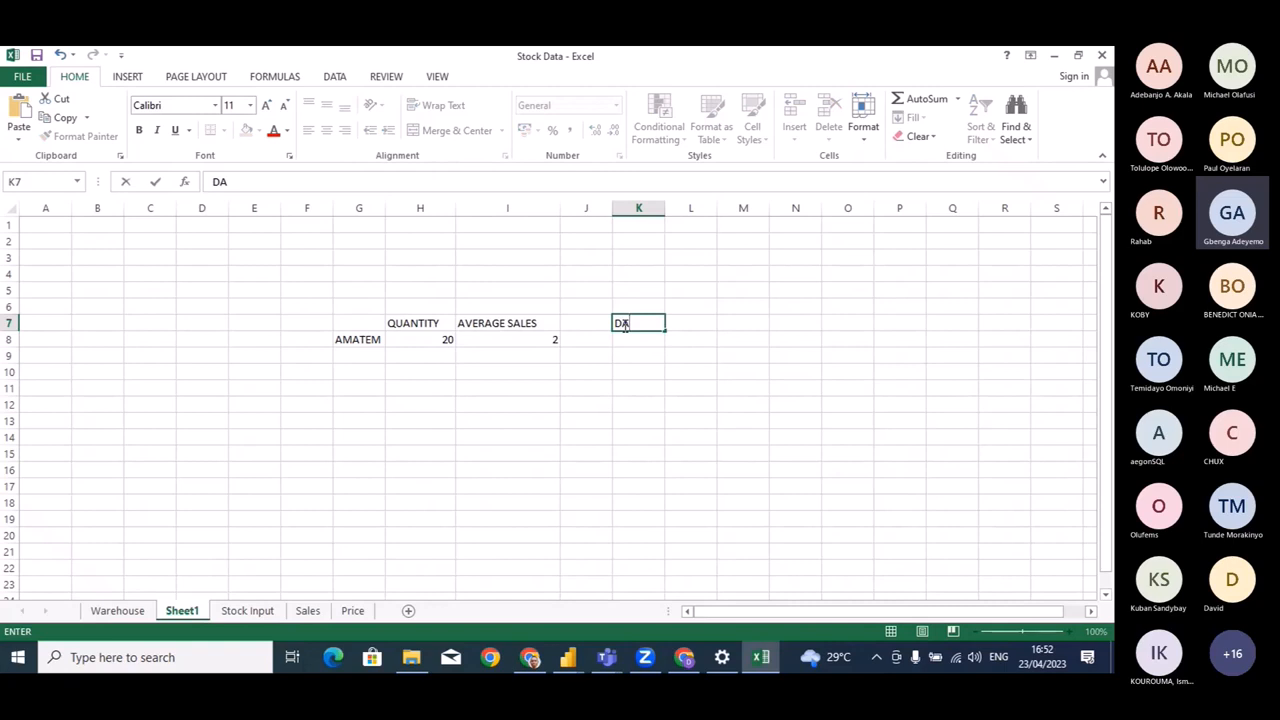
text(YS LEFT)
key(Return)
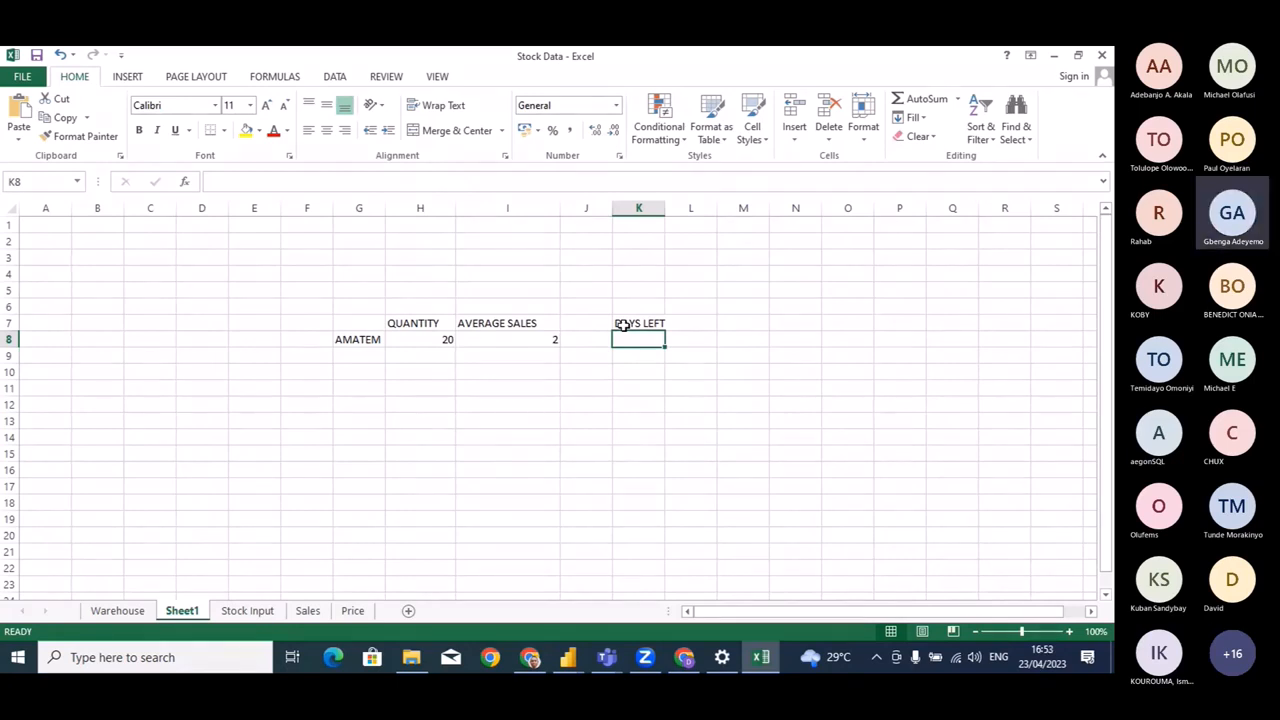
text(3)
key(Return)
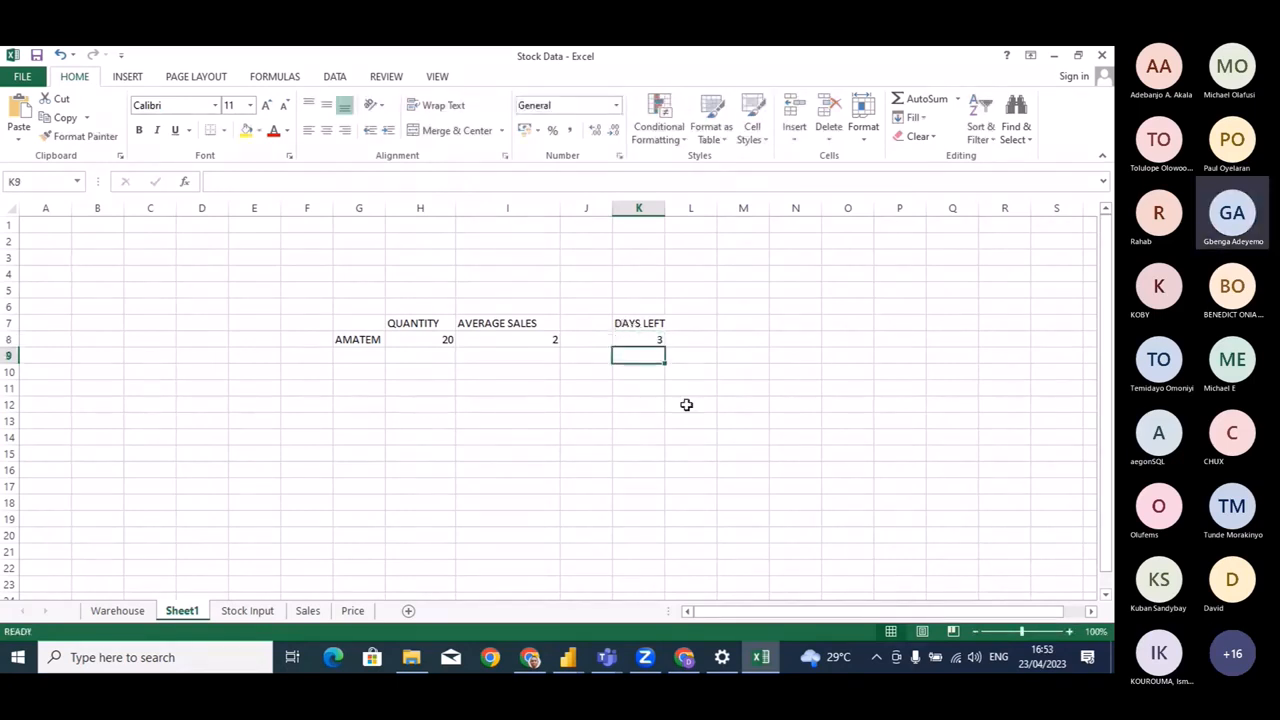
click(578, 402)
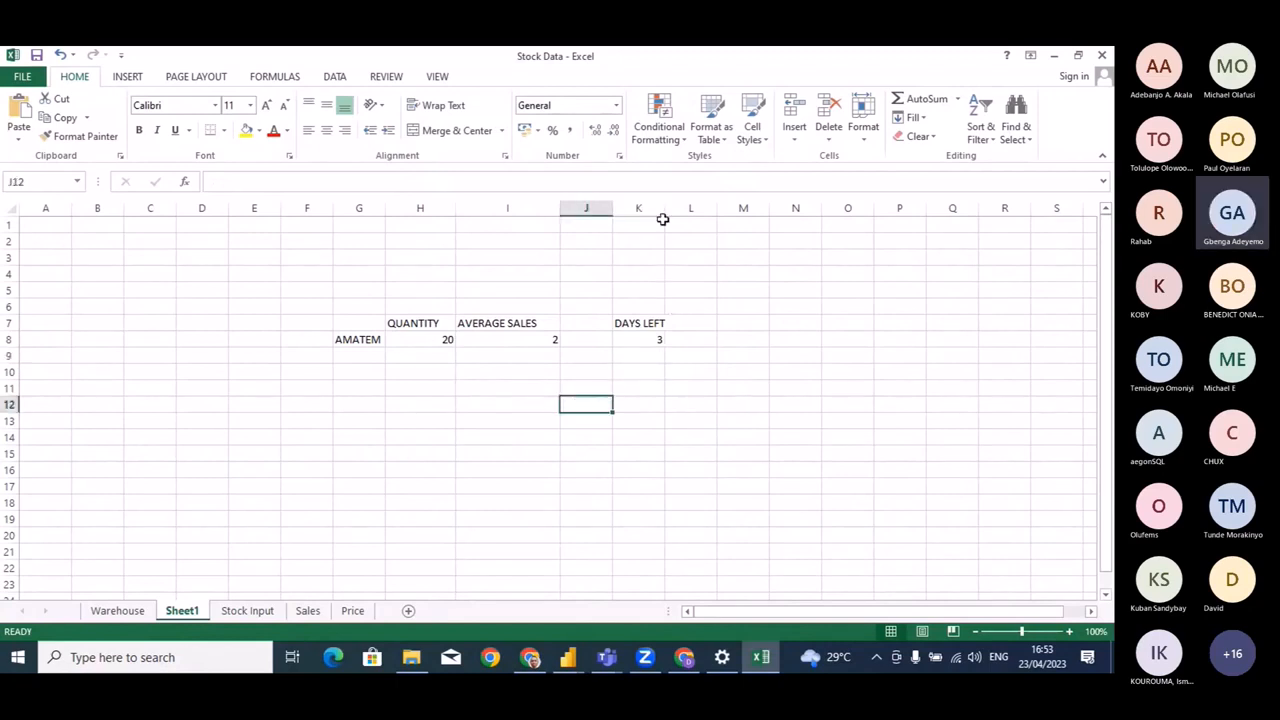
drag(664, 208, 682, 208)
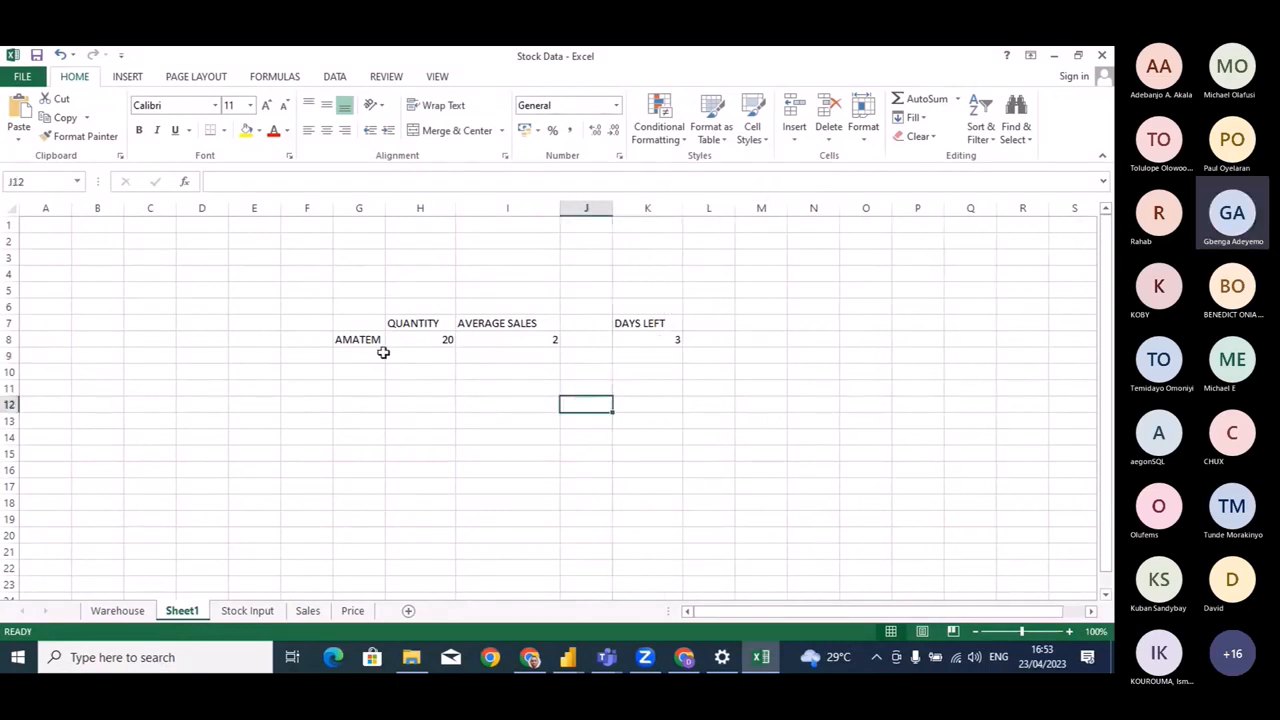
Add the heading PRODUCT in G7 above AMATEM.
click(381, 353)
click(414, 339)
click(367, 340)
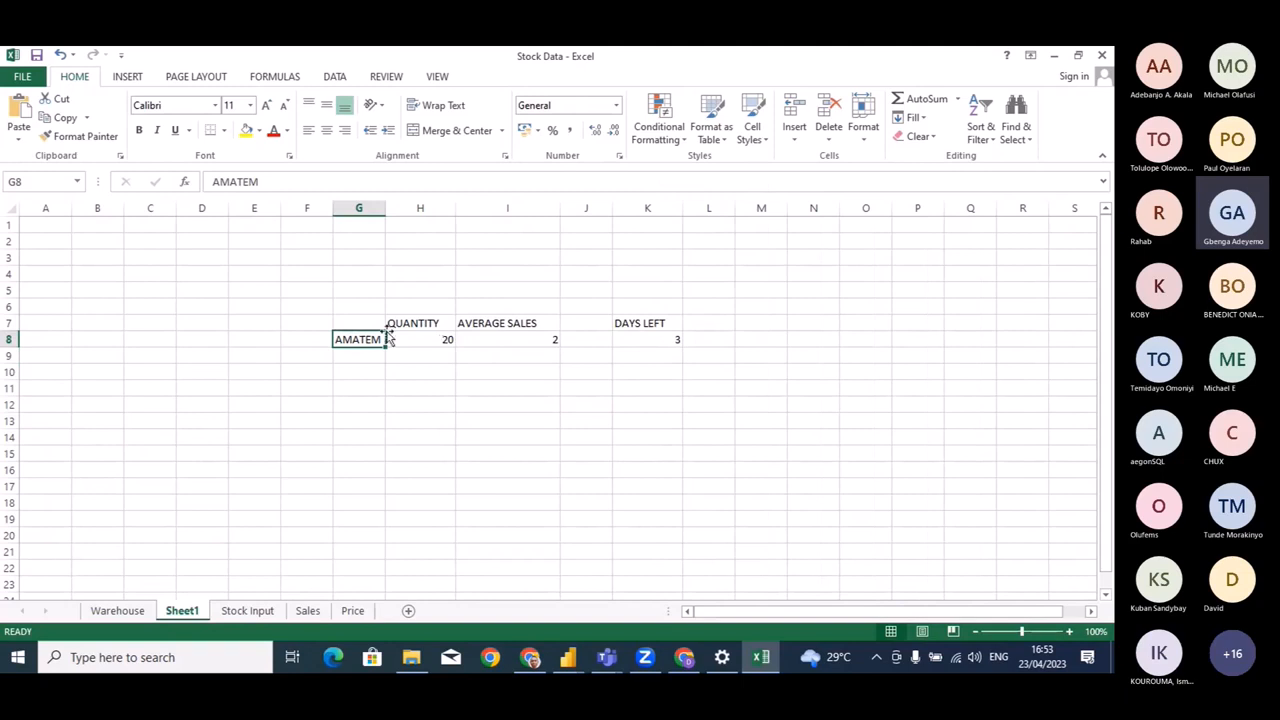
click(349, 323)
text(PRODUCT)
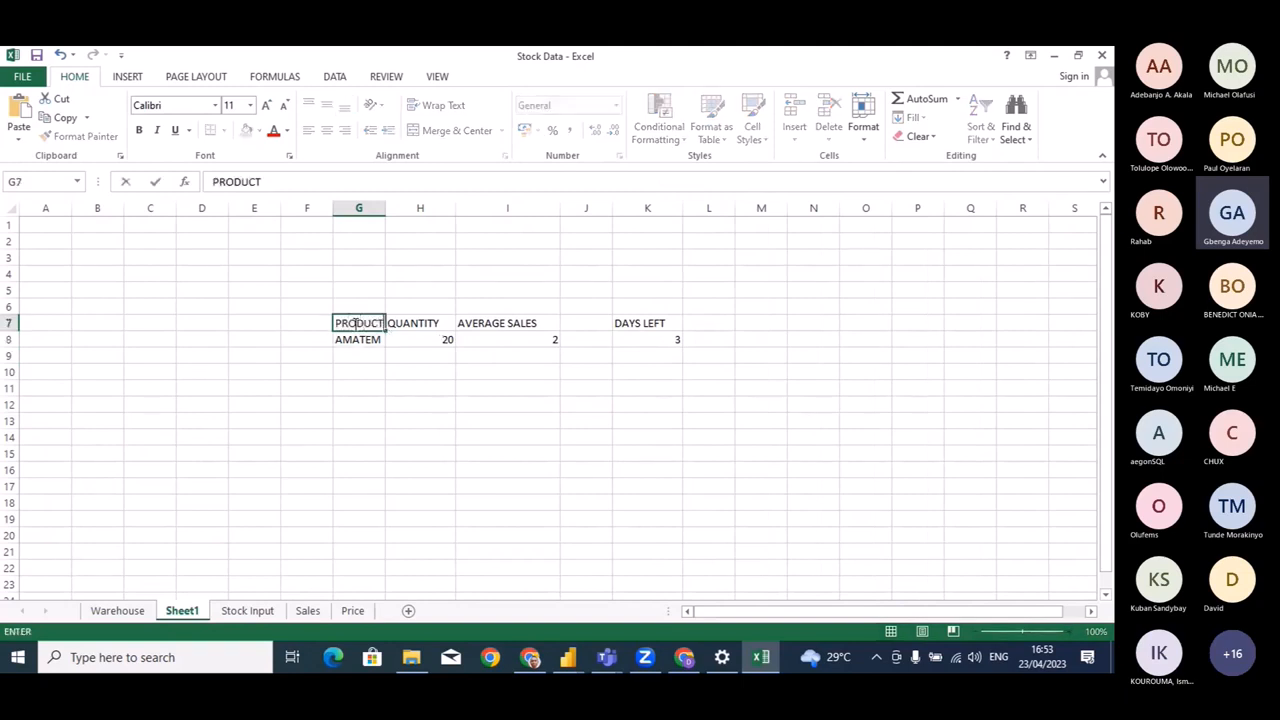
key(Tab)
click(697, 331)
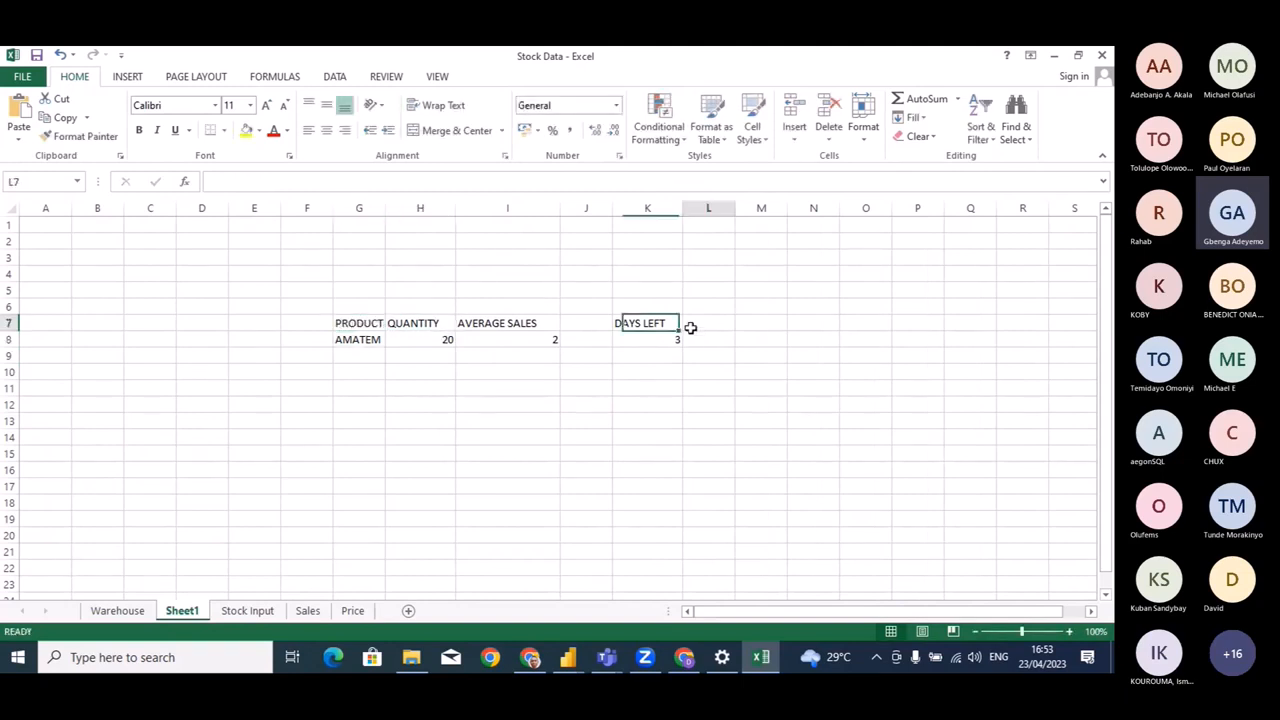
click(656, 338)
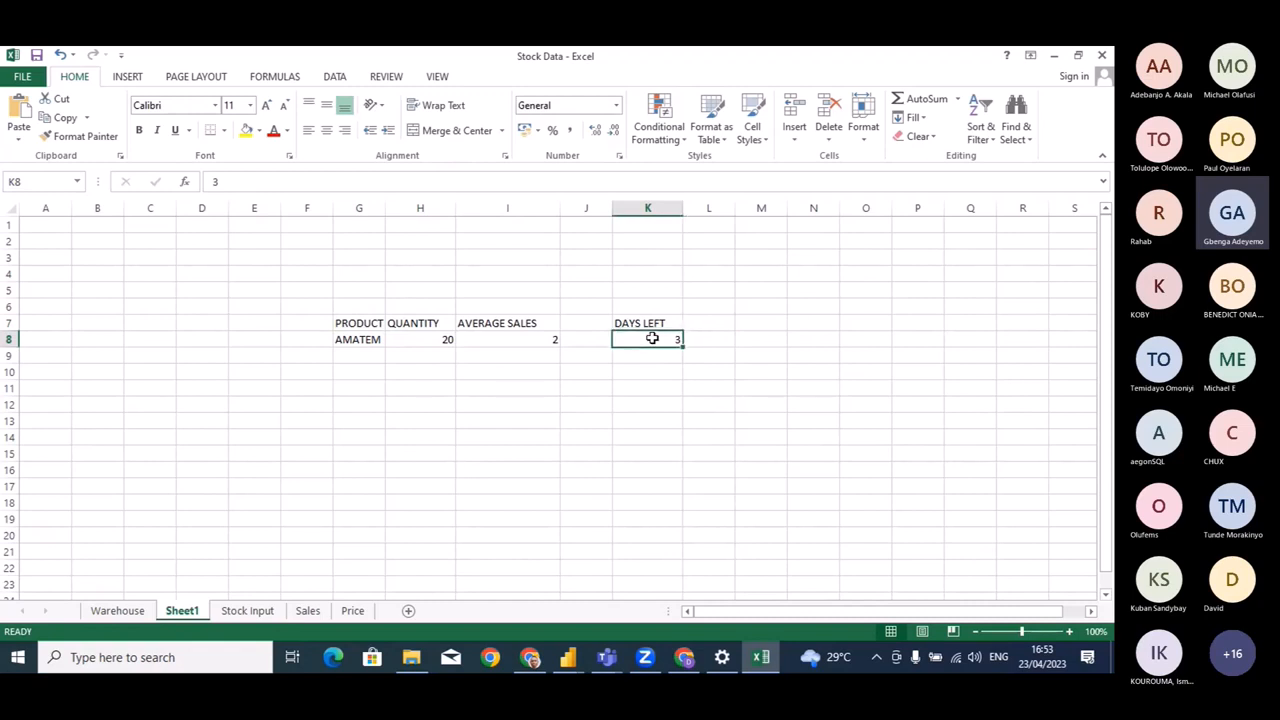
click(518, 343)
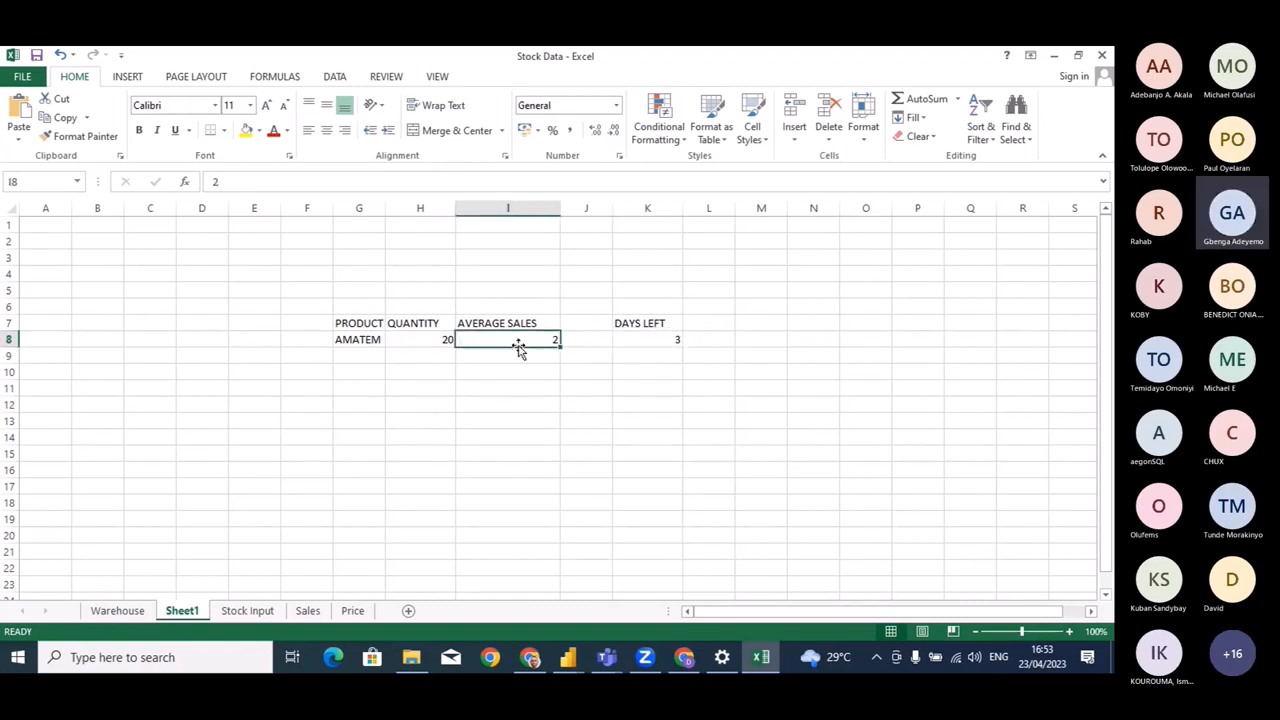
click(669, 377)
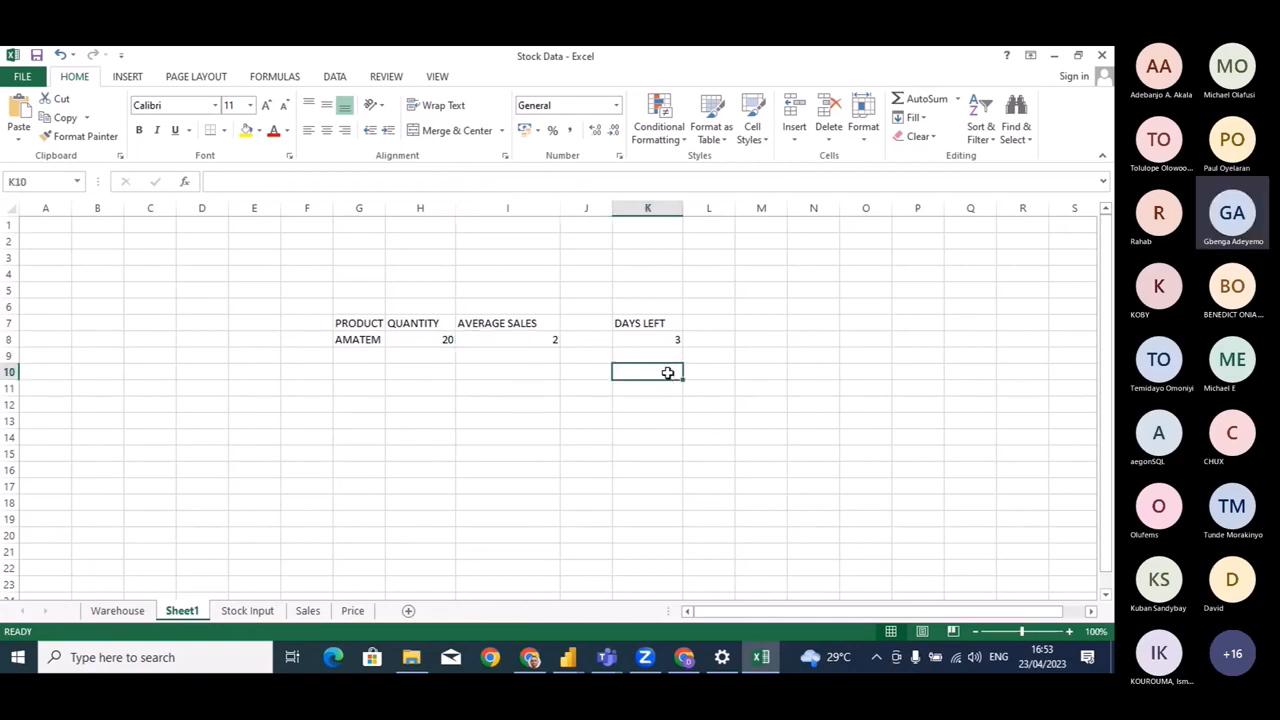
Add the heading DAYS OF COVER in L7 and widen column L to fit it.
click(698, 324)
text(DAYS OF CO)
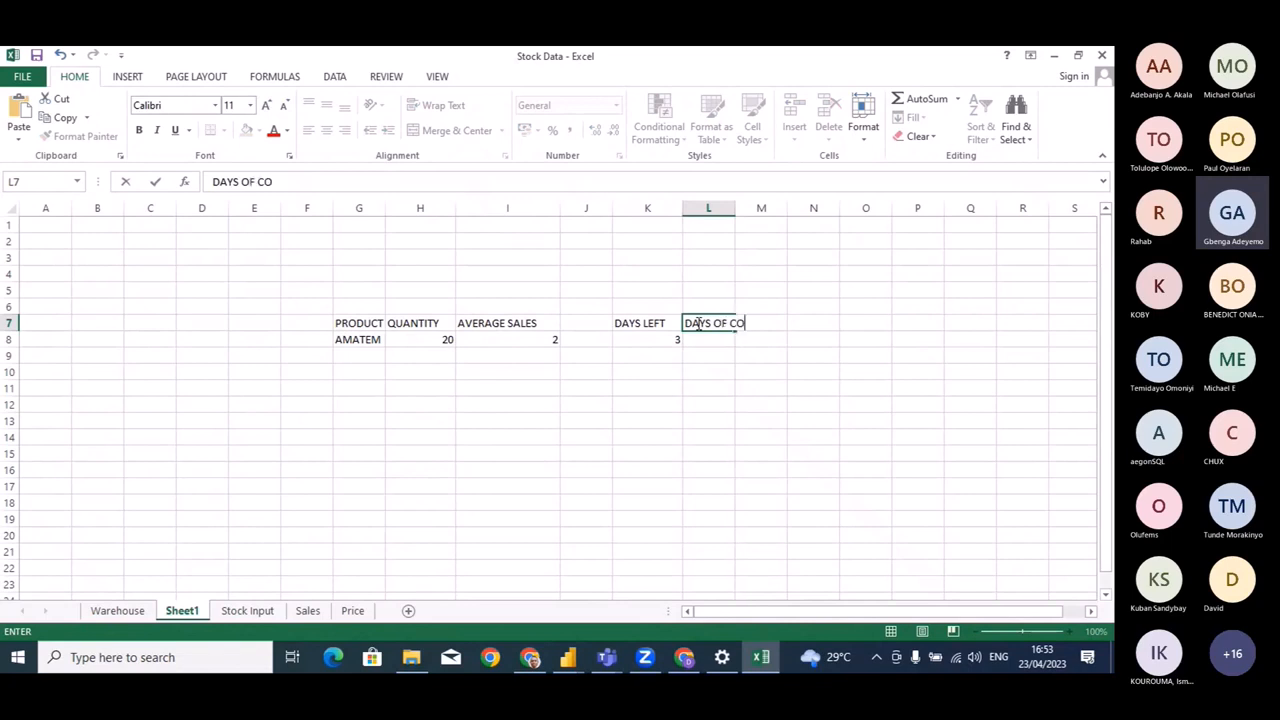
text(VER)
key(Return)
drag(732, 212, 786, 210)
Calculate the days of cover in L8 by dividing quantity by average sales with =H8/I8.
text(=)
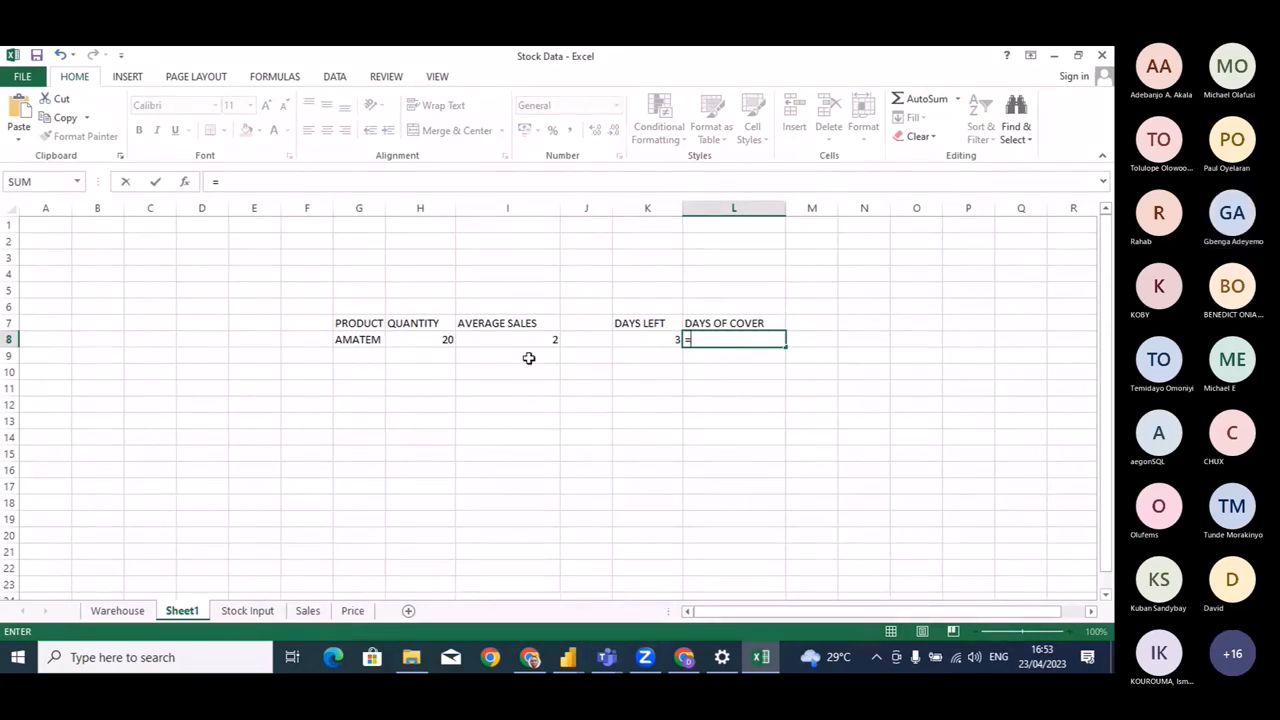
click(426, 339)
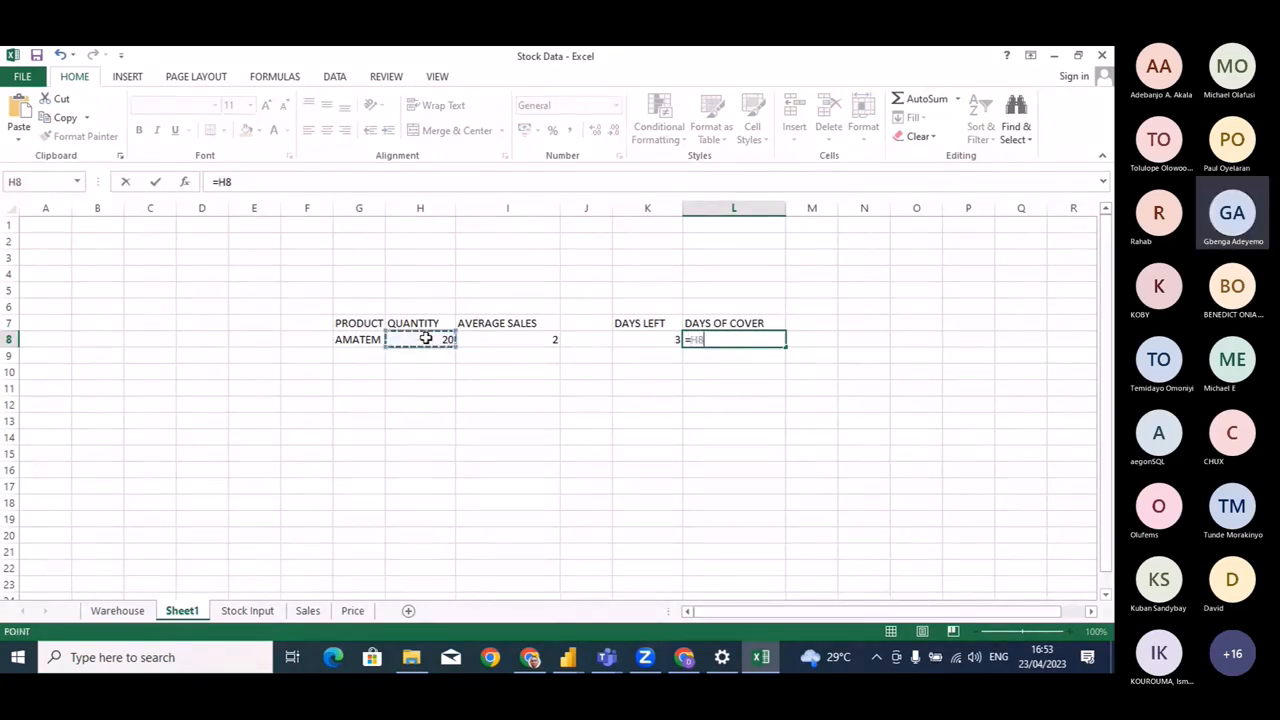
text(/)
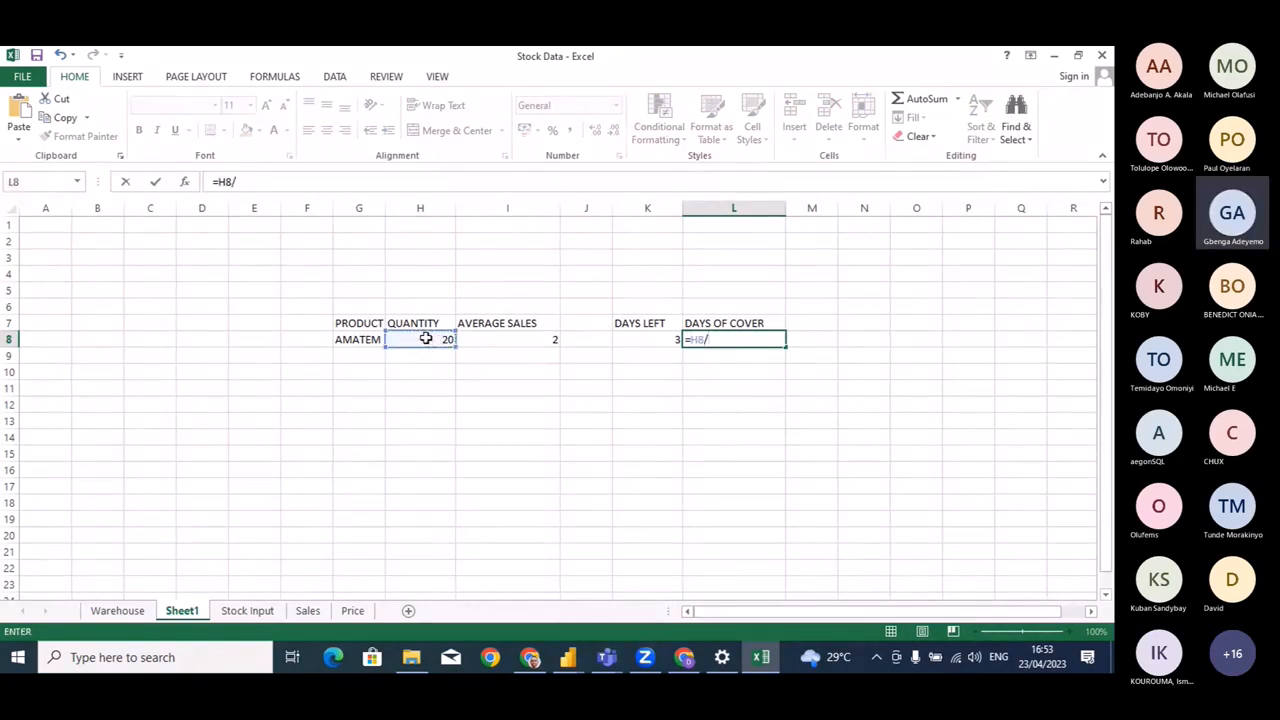
click(514, 338)
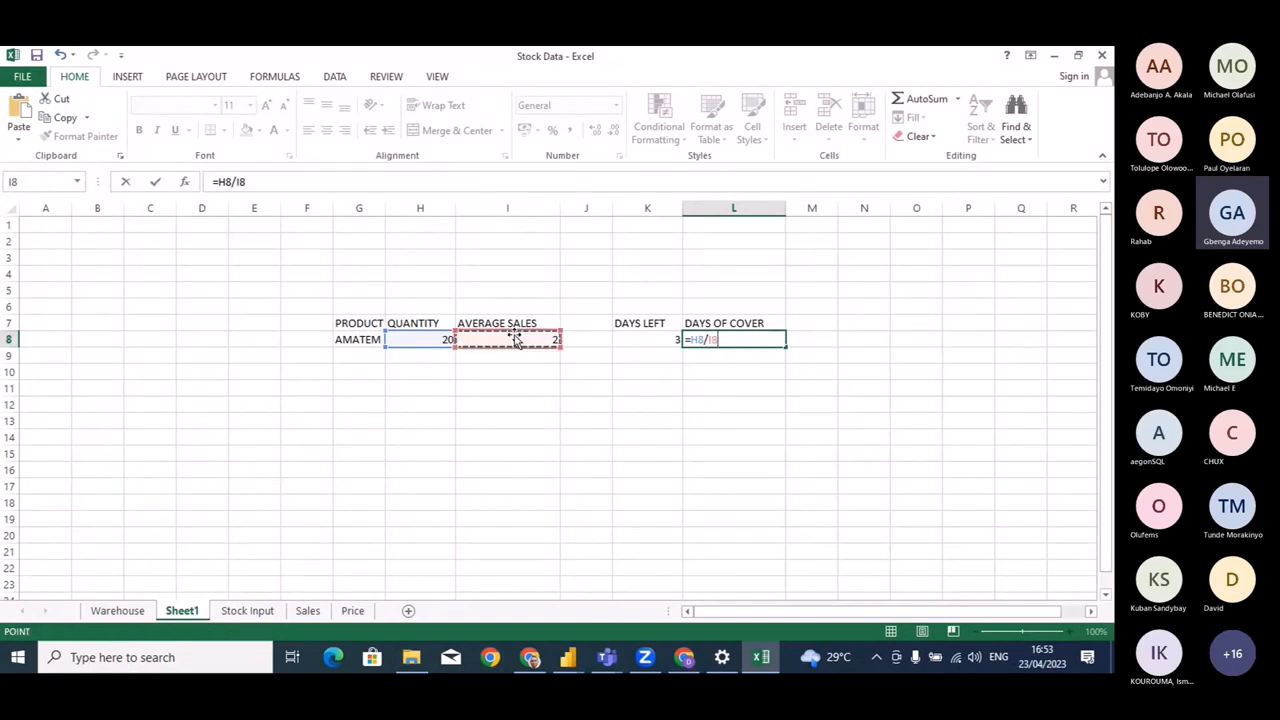
key(Return)
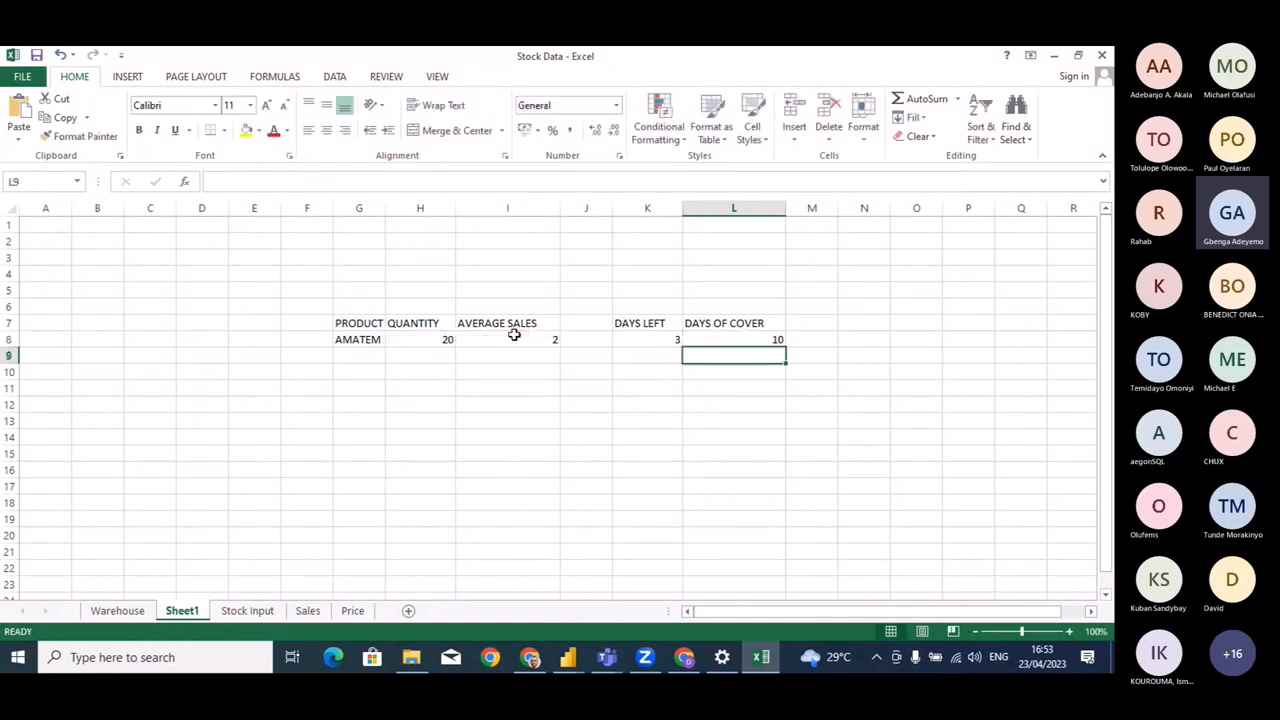
click(753, 339)
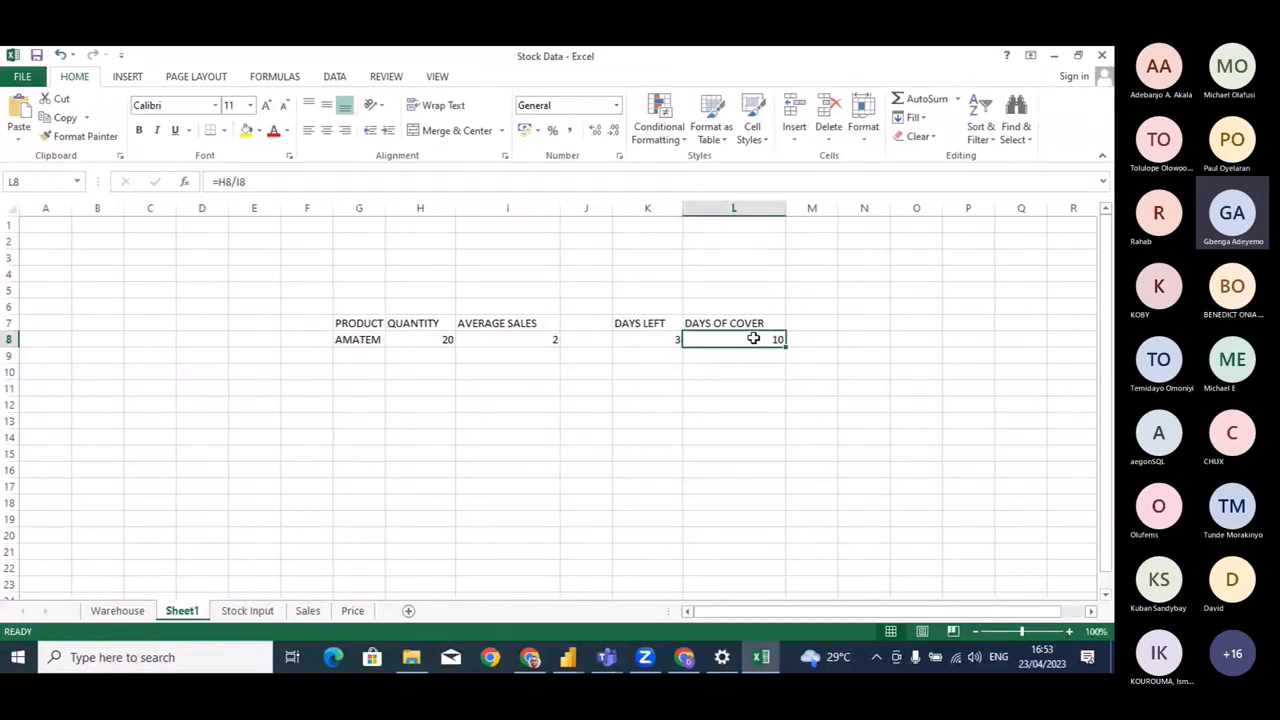
click(507, 337)
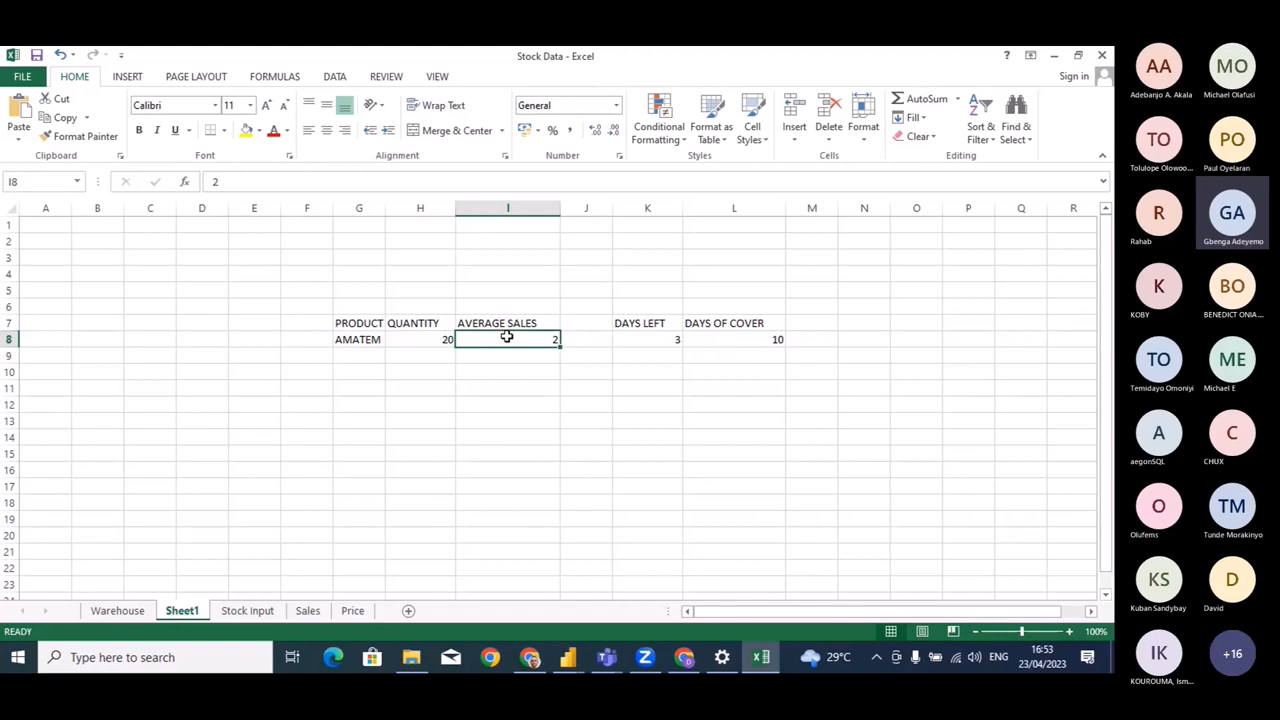
Examine the days left in K8 against the average sales in I8 and the days of cover in L8.
click(628, 447)
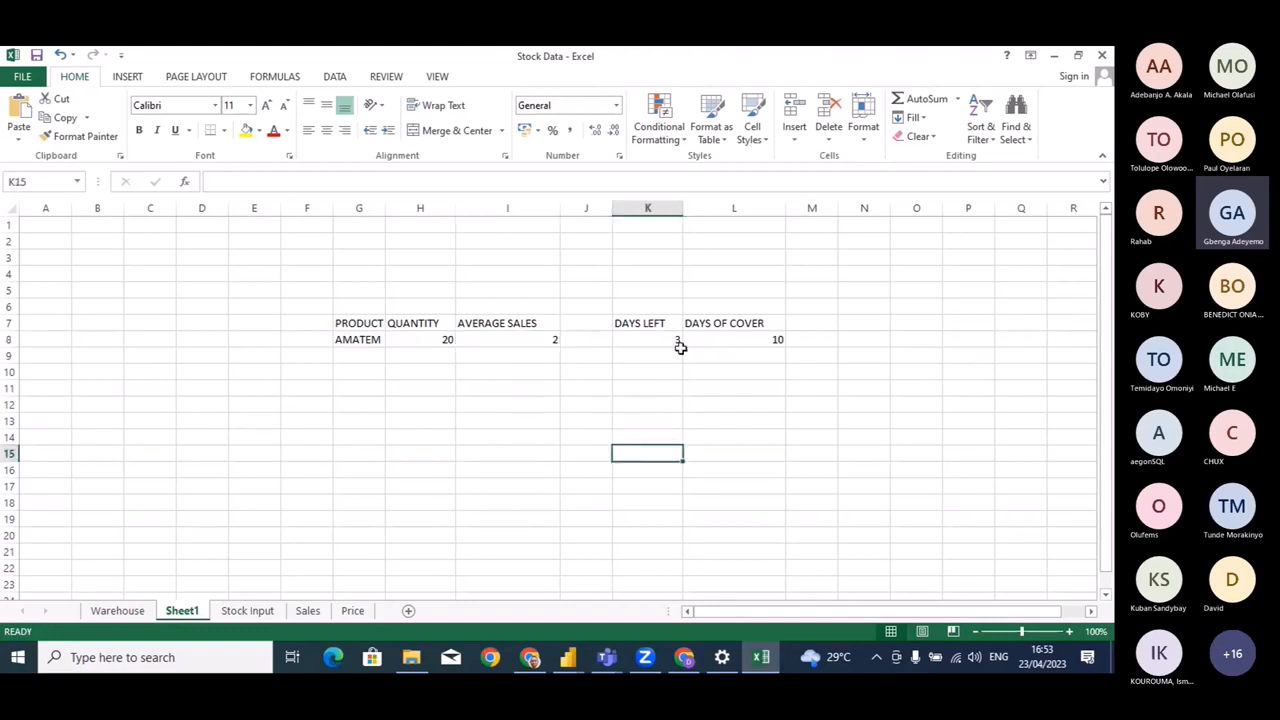
click(711, 341)
click(626, 339)
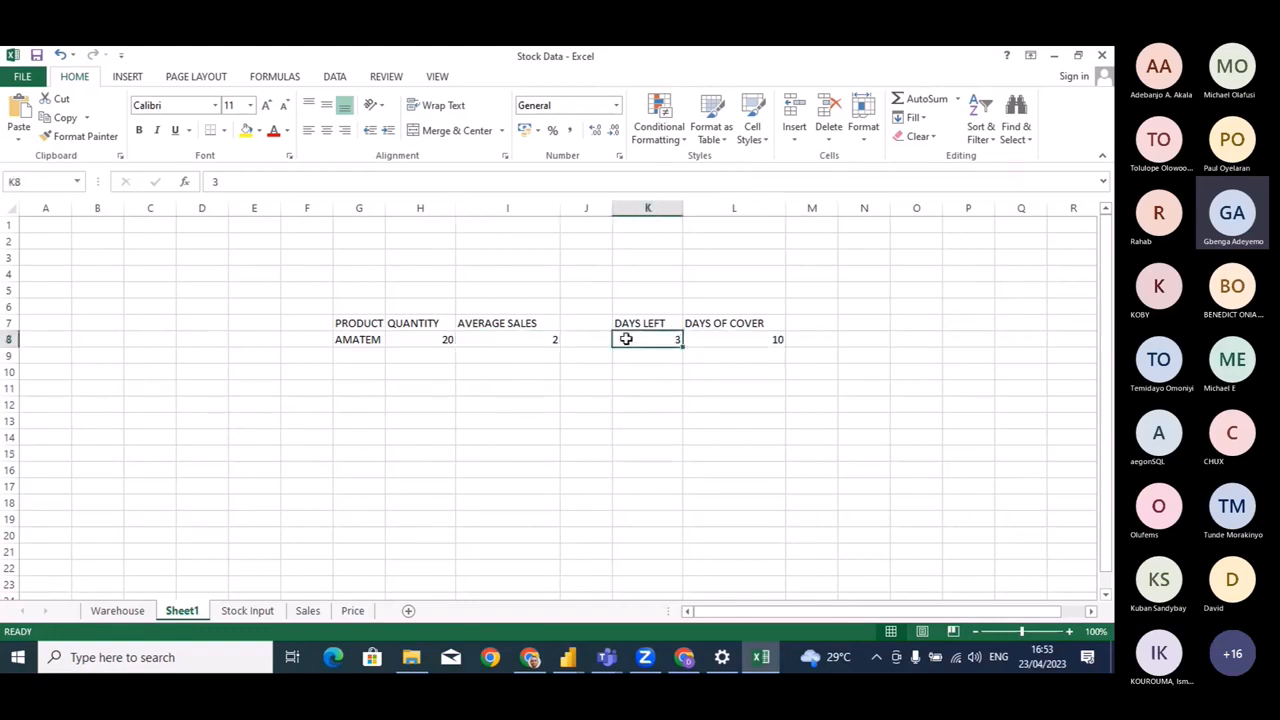
click(667, 387)
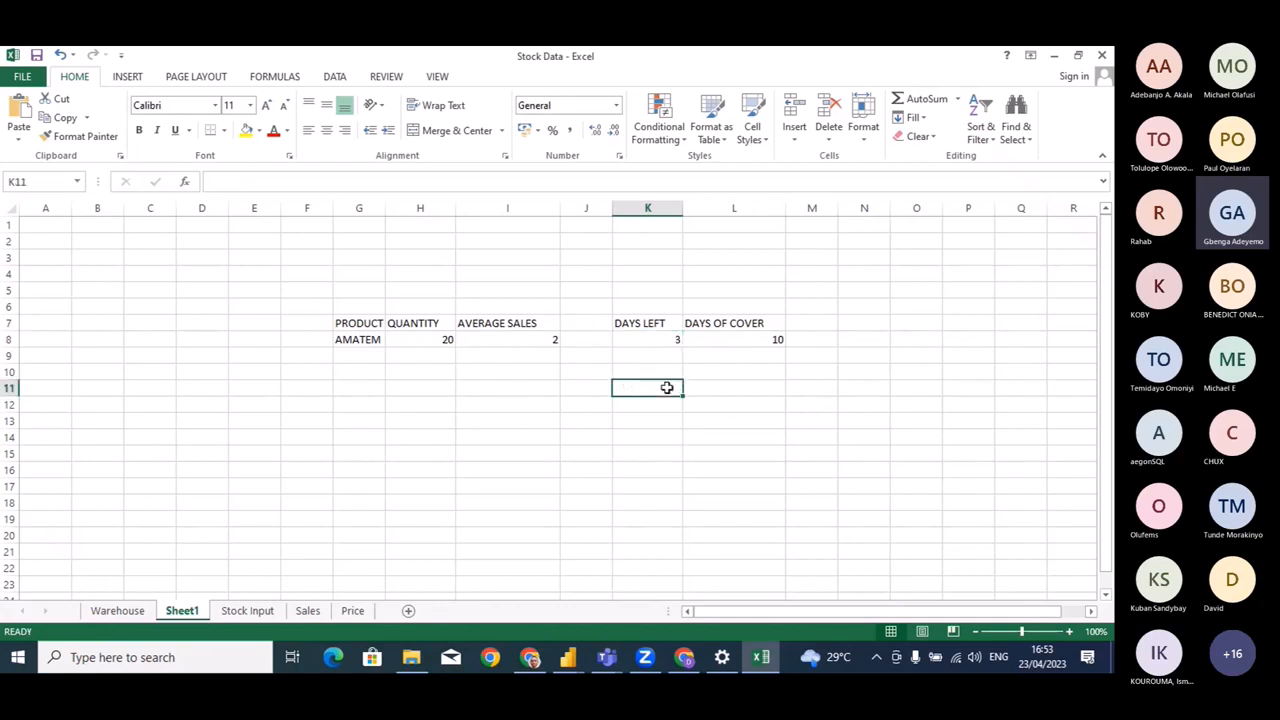
key(Down)
key(Down)
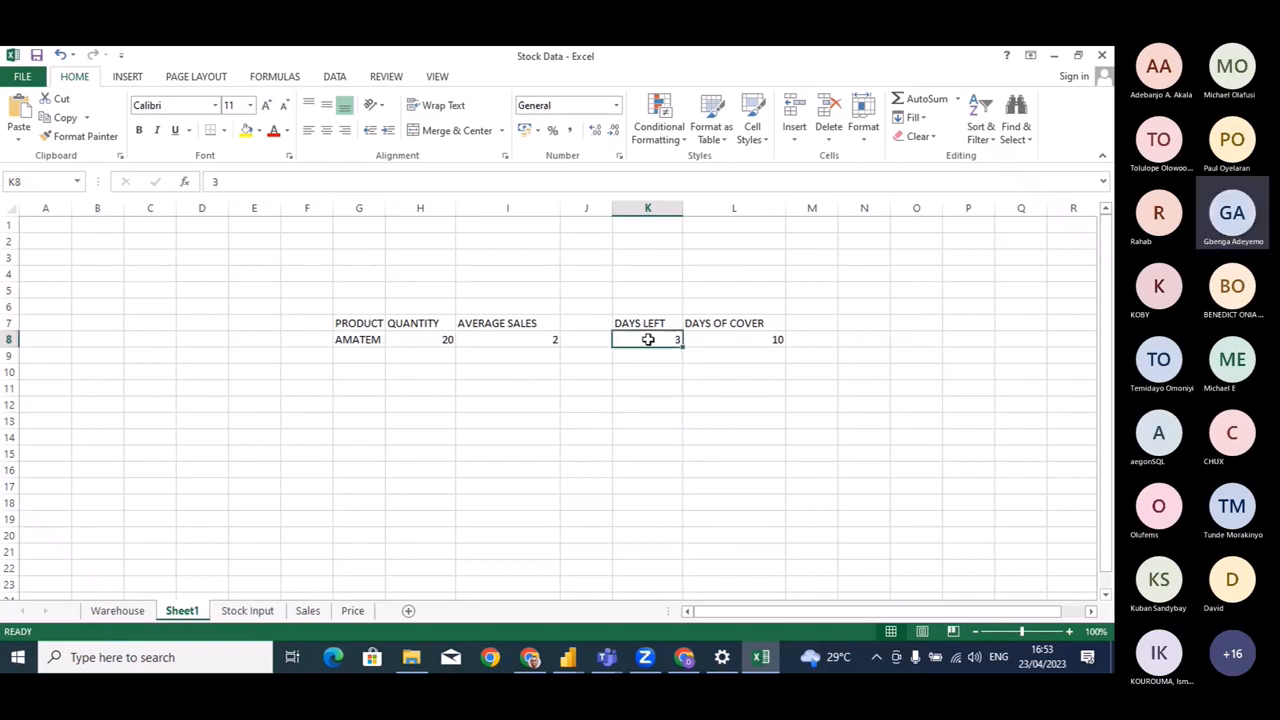
click(526, 339)
click(551, 407)
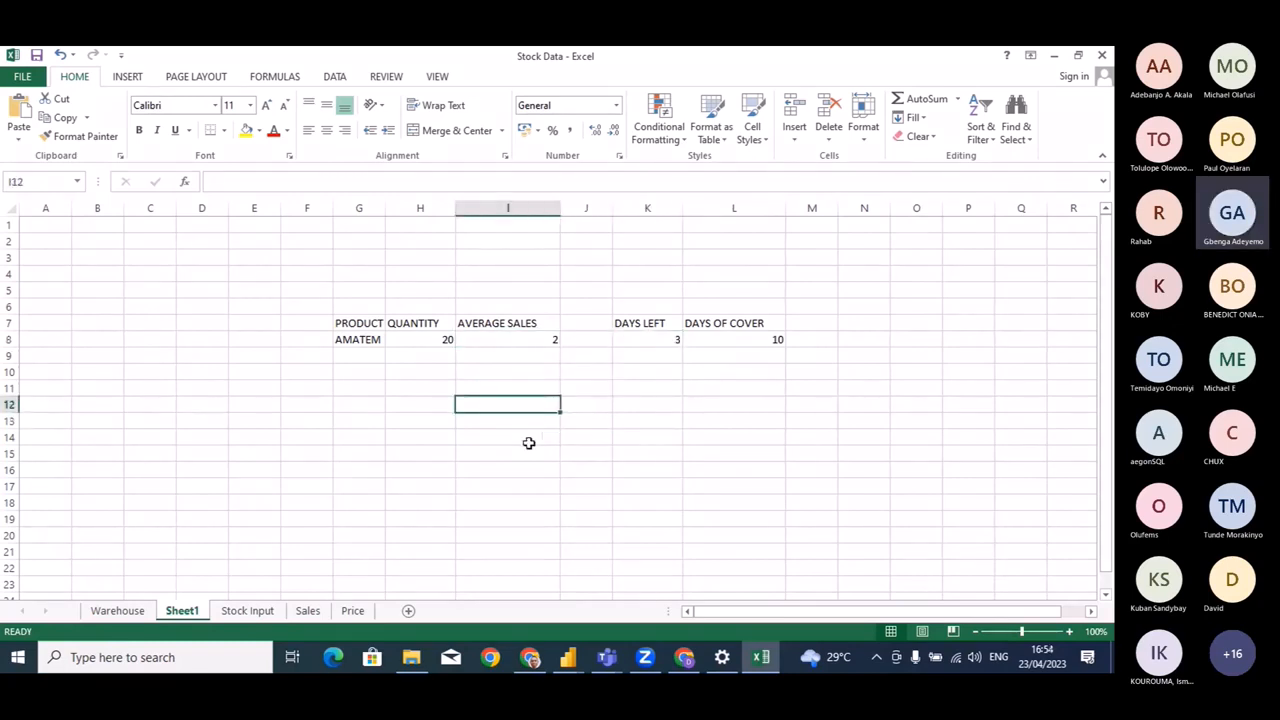
click(530, 445)
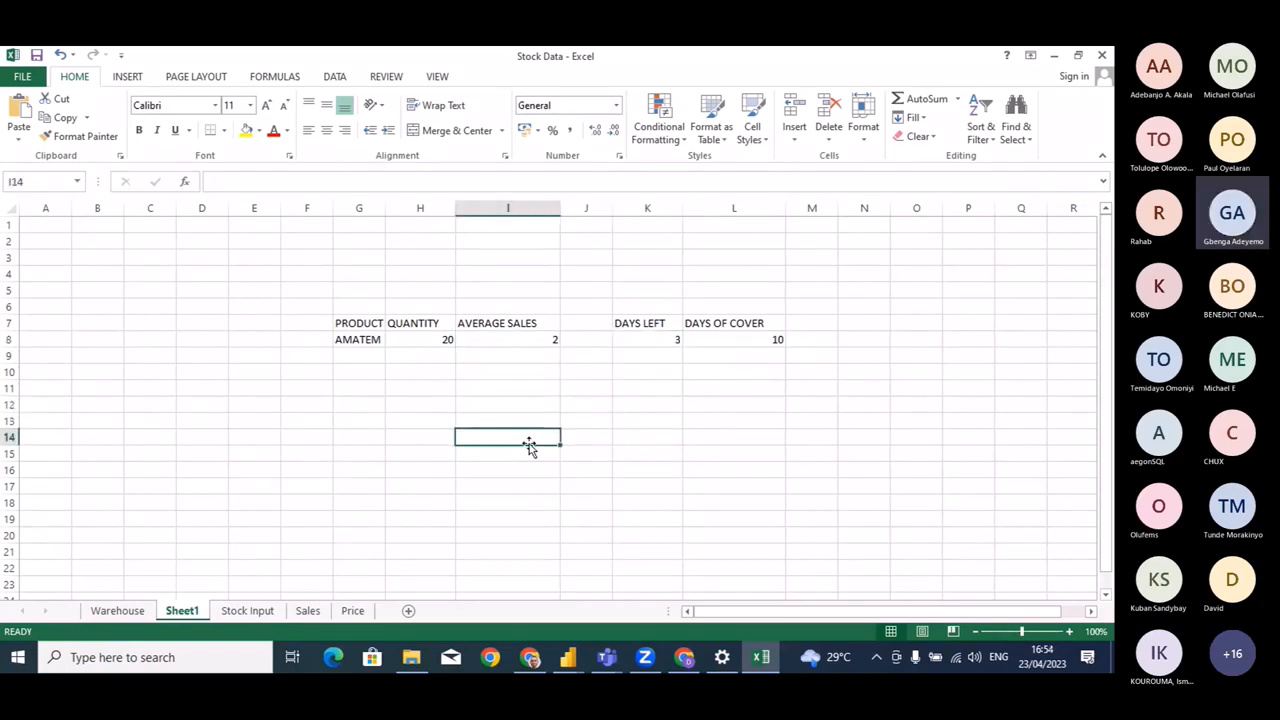
Enter 6 in K11 below the days left and 14 in L11 below the days of cover.
click(644, 388)
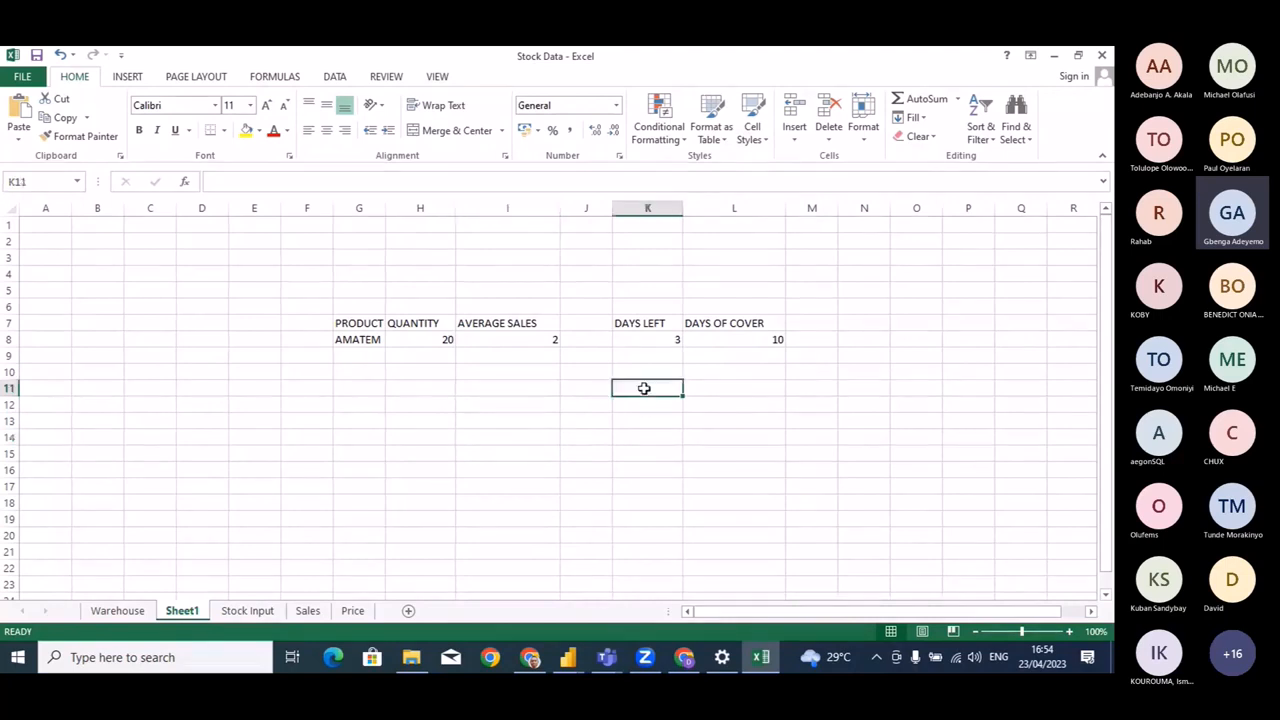
text(6)
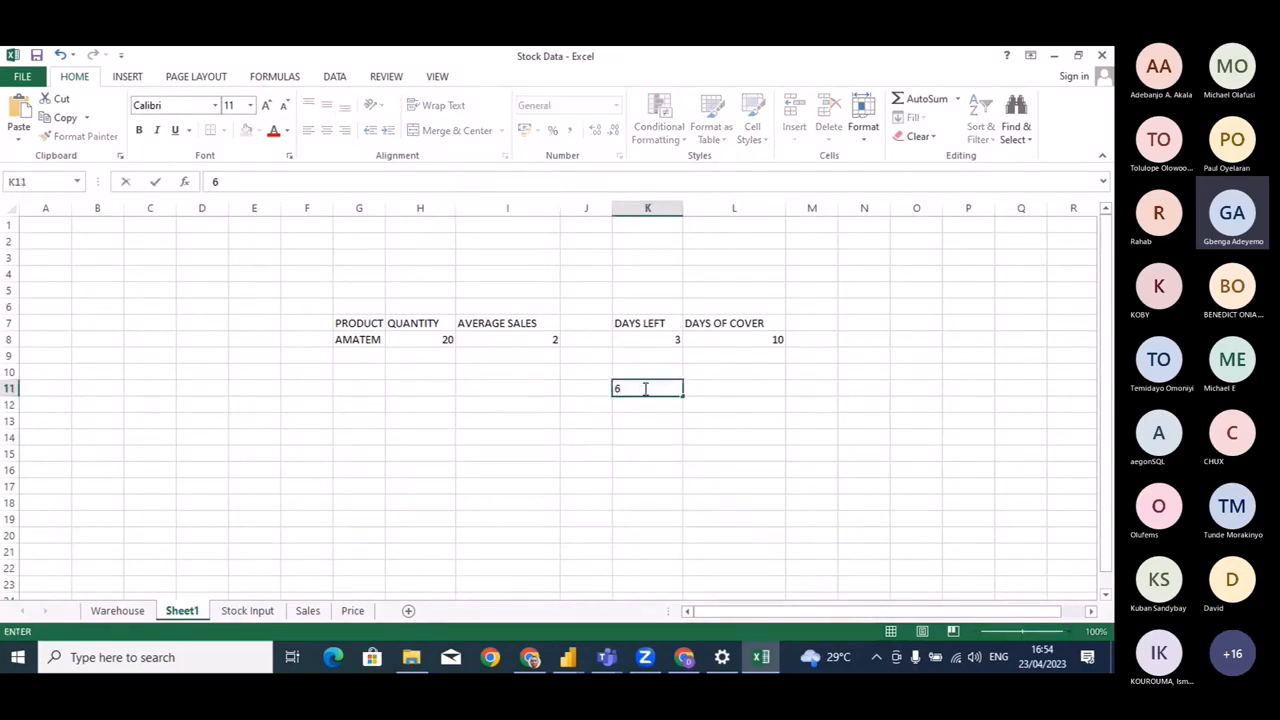
key(Return)
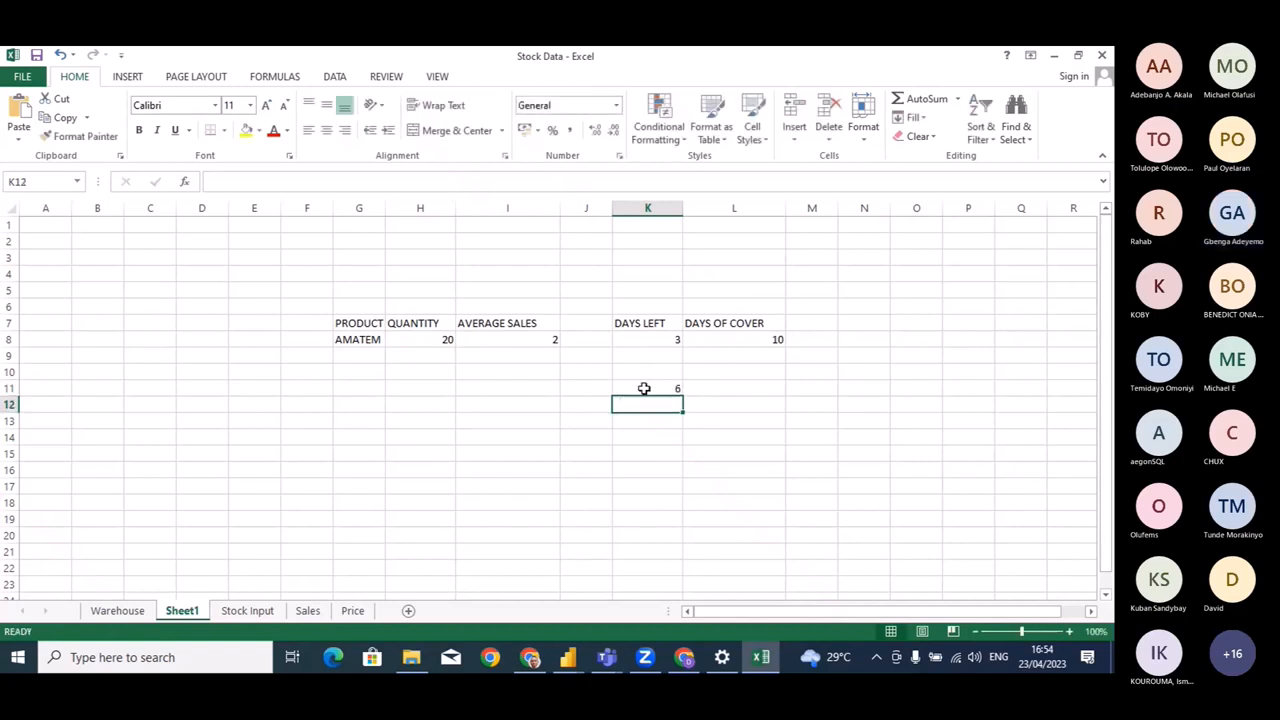
click(692, 433)
click(743, 387)
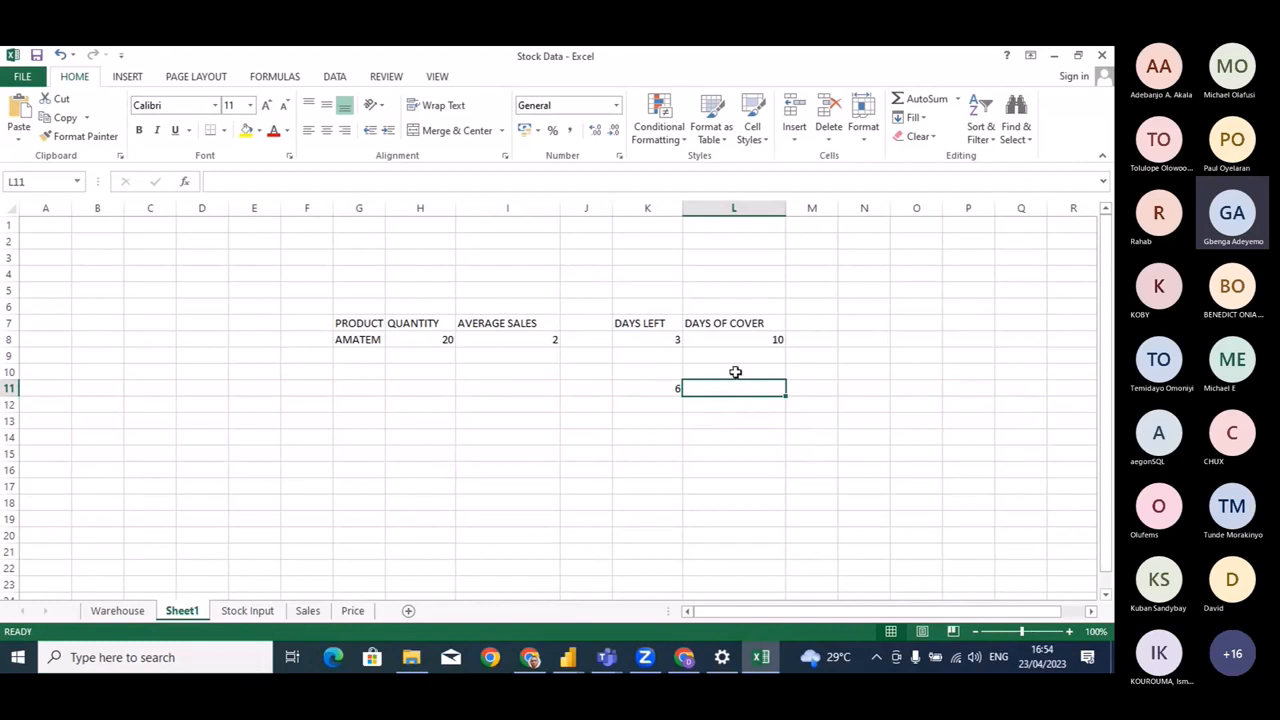
text(14)
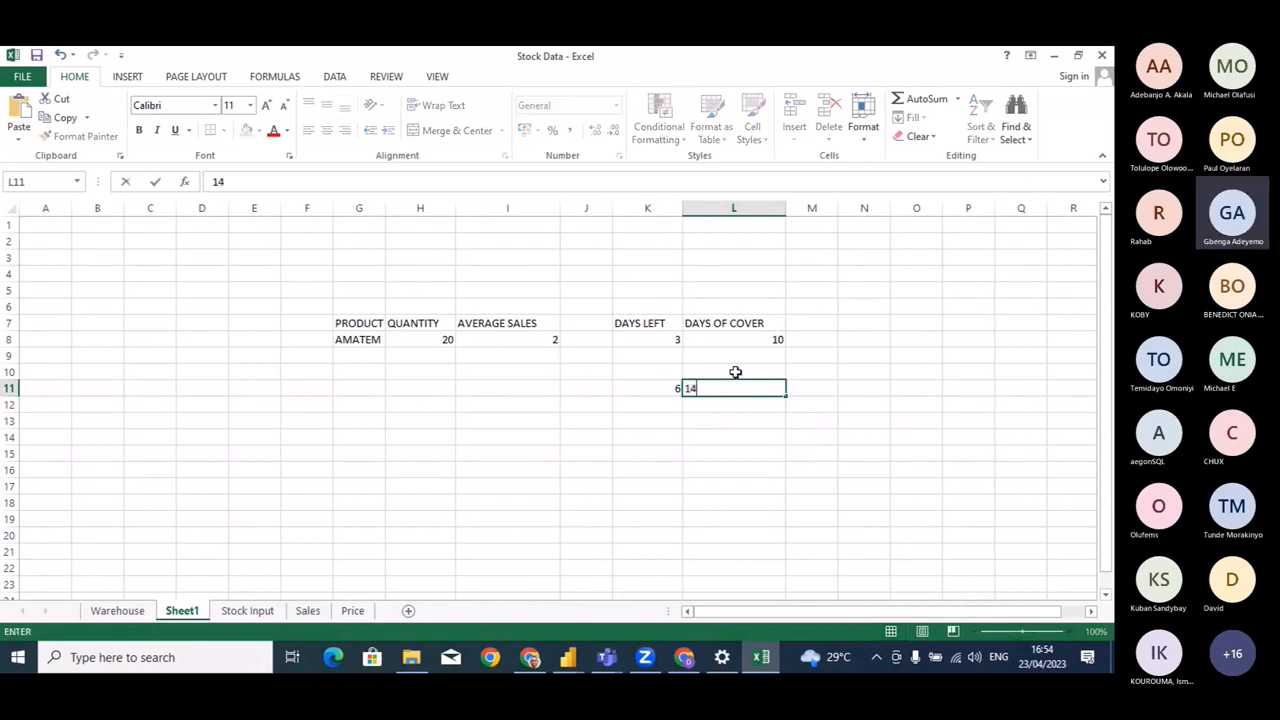
key(Return)
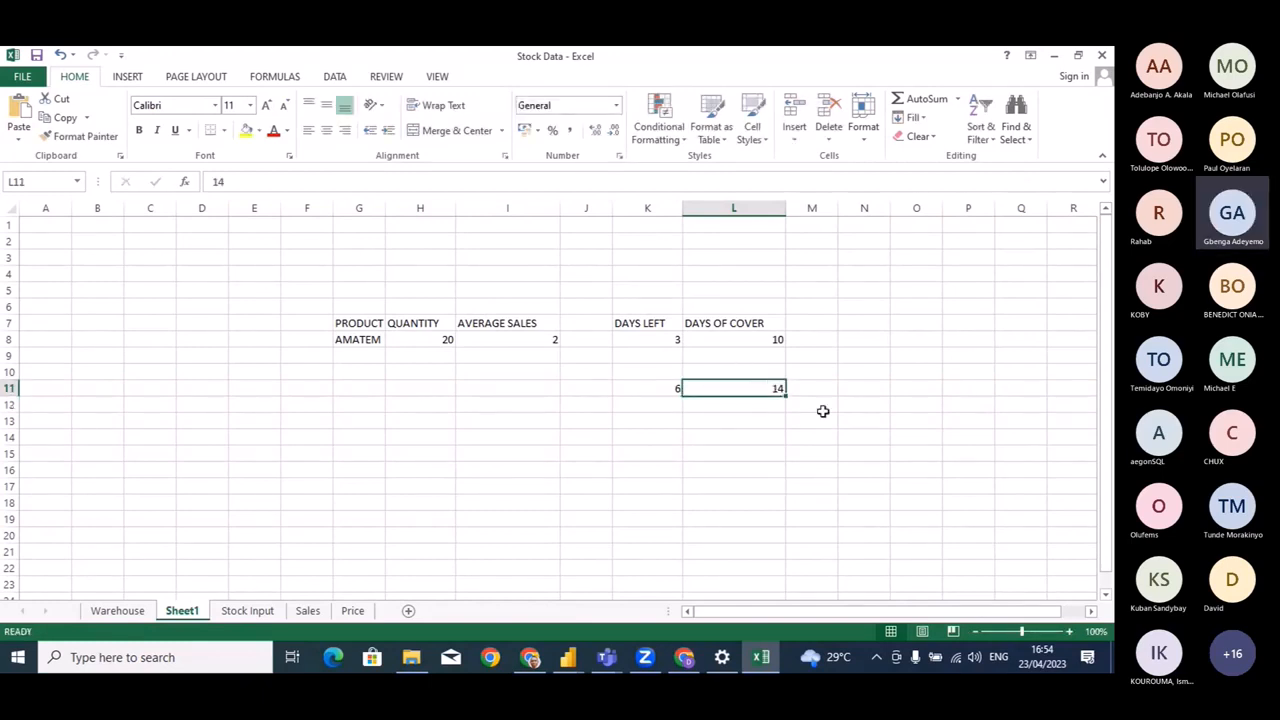
Review how K11 and L11 relate to the quantity, average sales and days left in row 8.
click(823, 411)
click(737, 387)
click(394, 339)
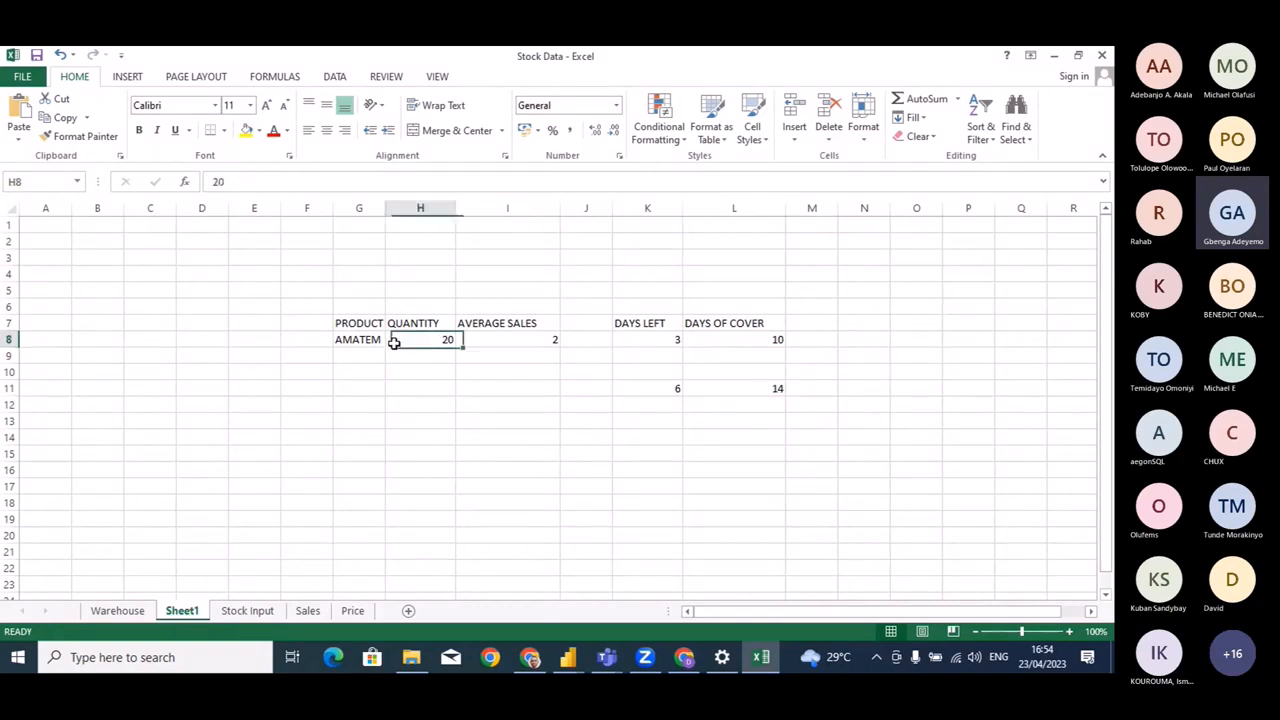
click(557, 419)
click(690, 419)
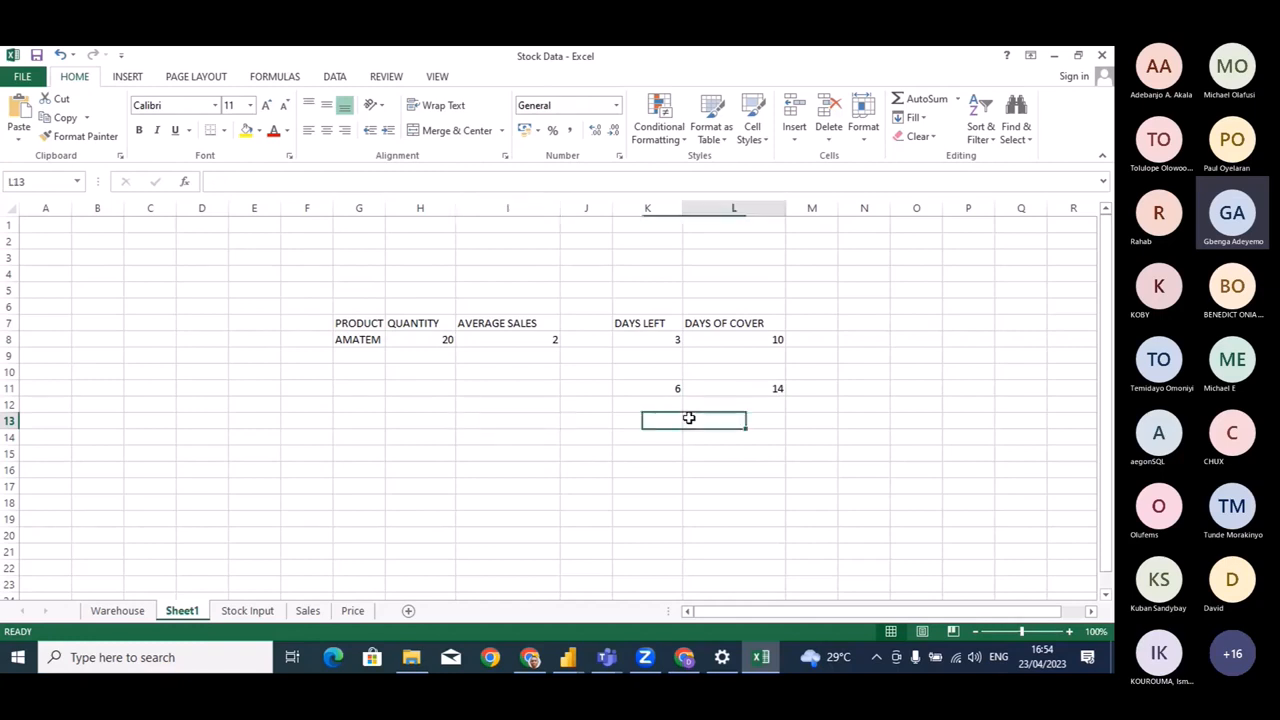
click(517, 326)
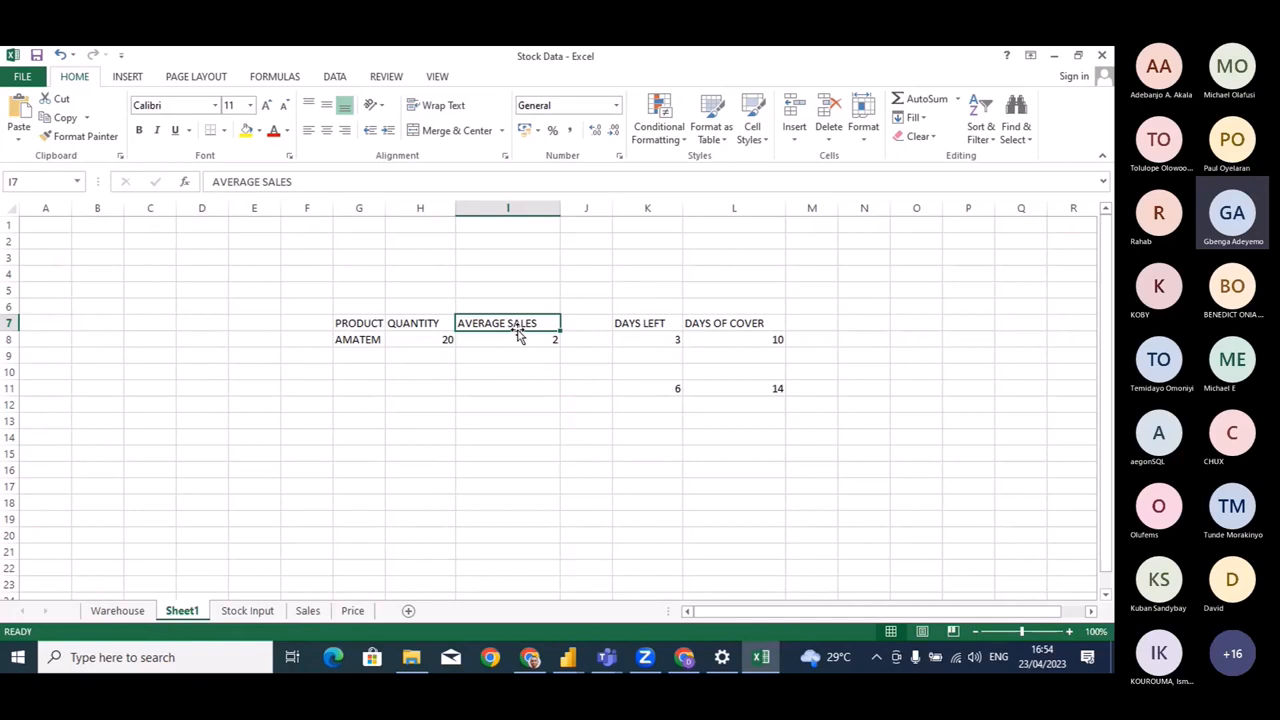
click(497, 341)
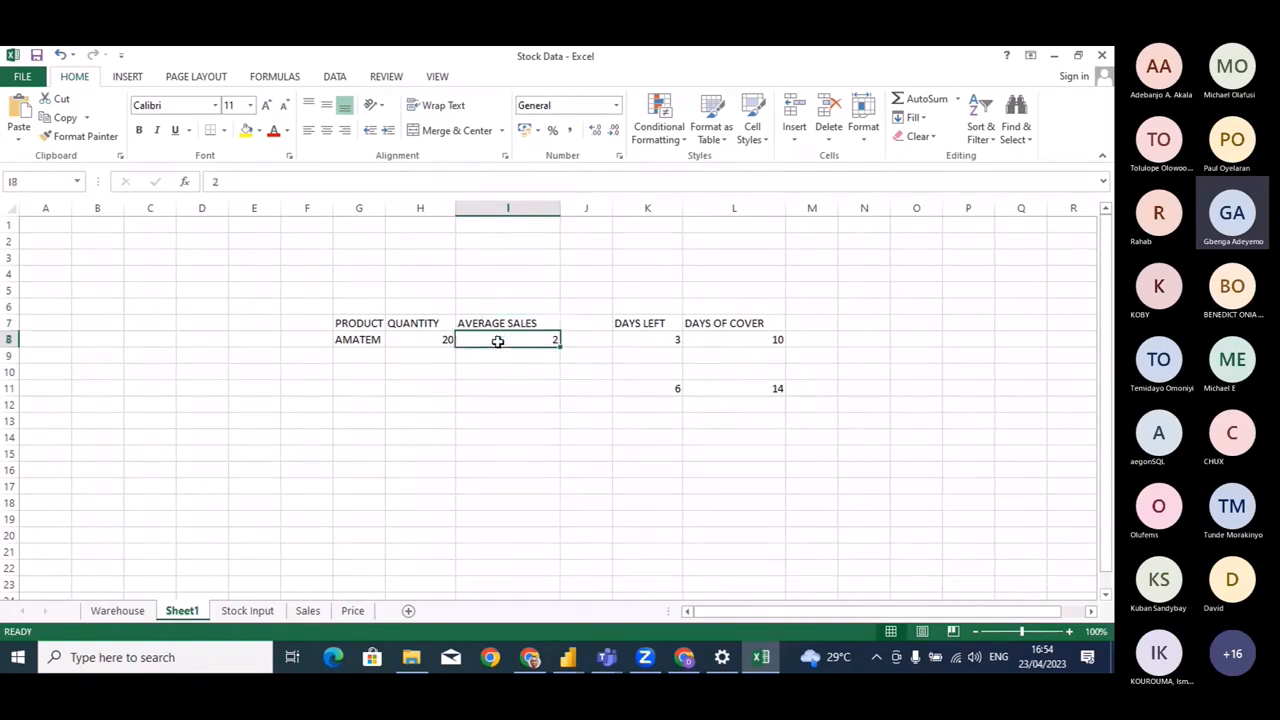
click(531, 391)
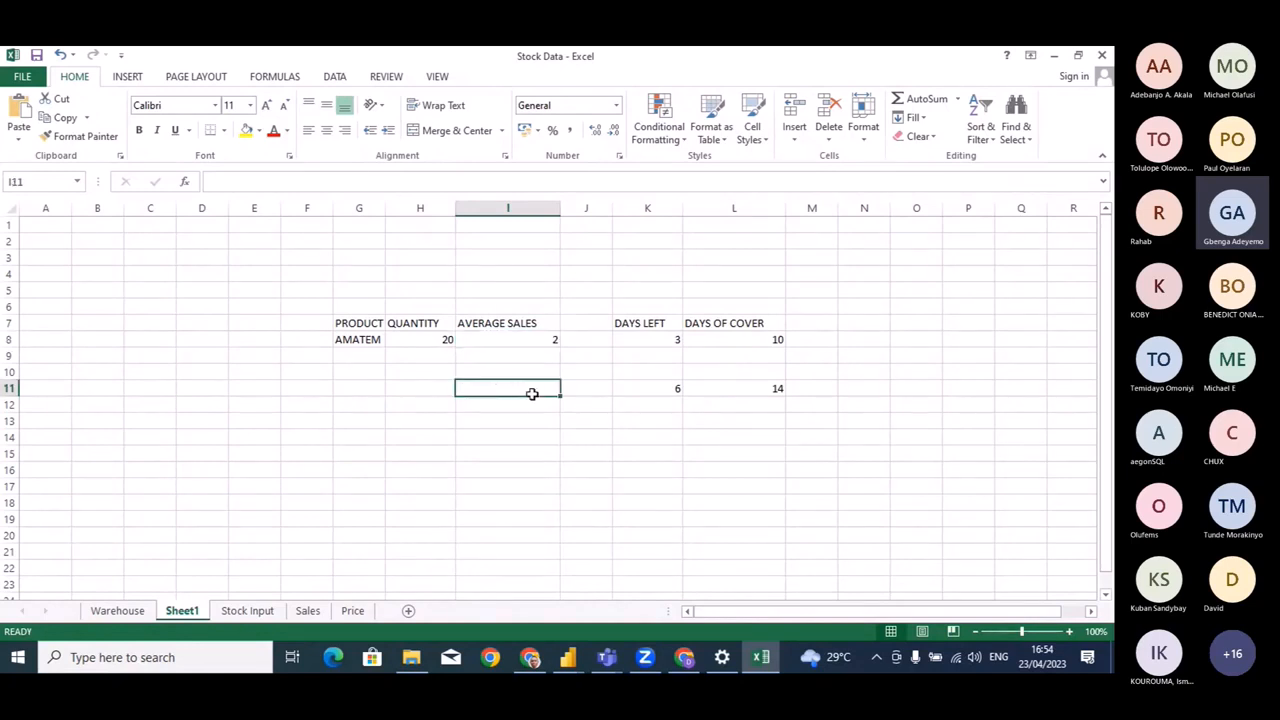
click(653, 341)
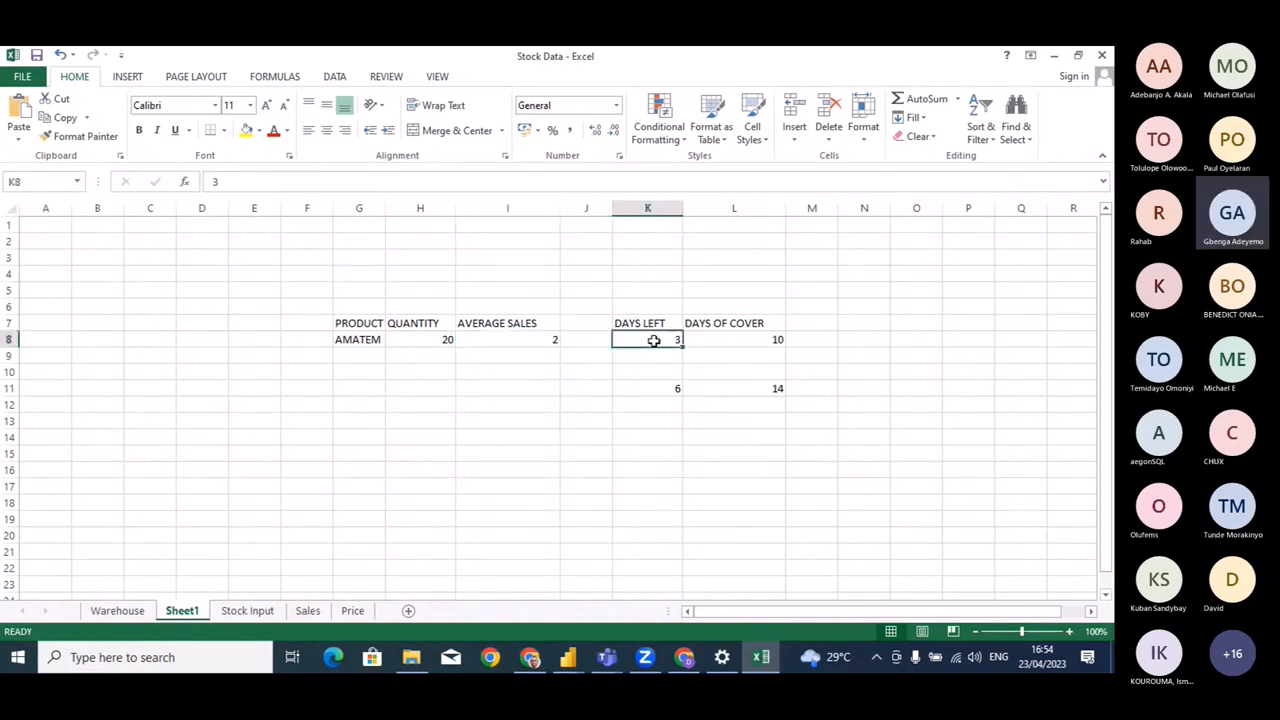
click(534, 341)
click(670, 342)
click(664, 387)
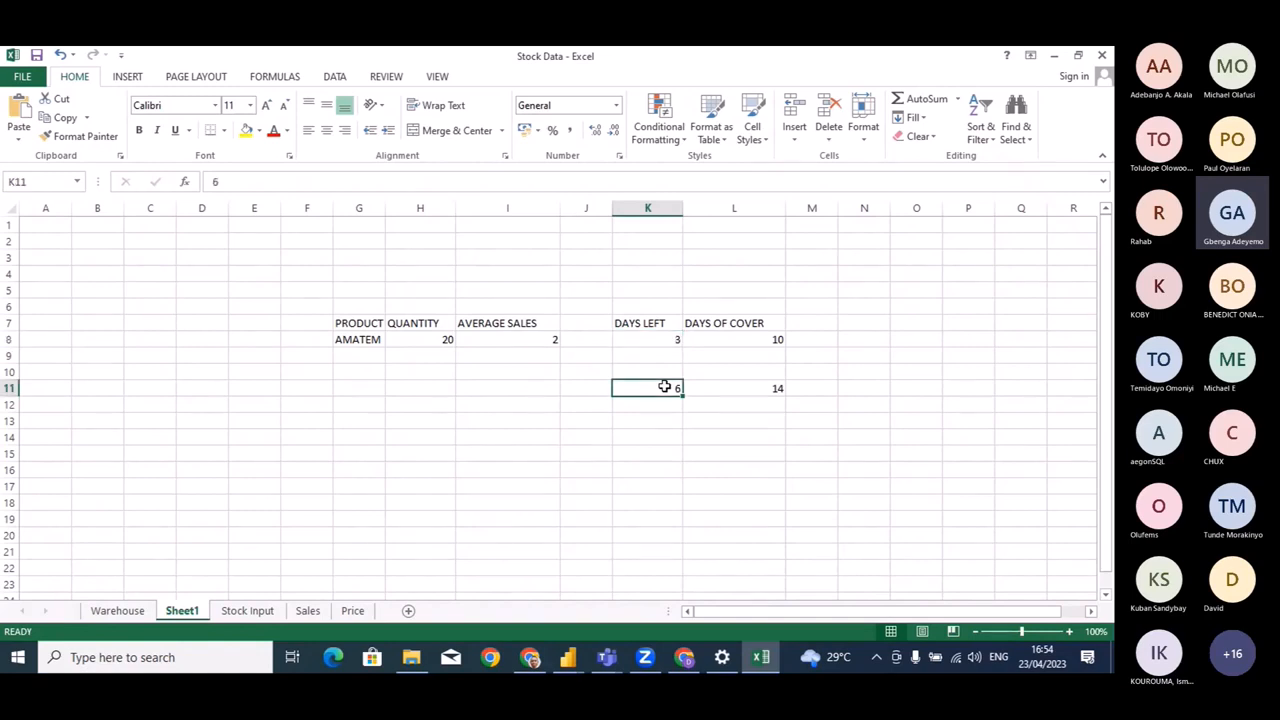
click(732, 383)
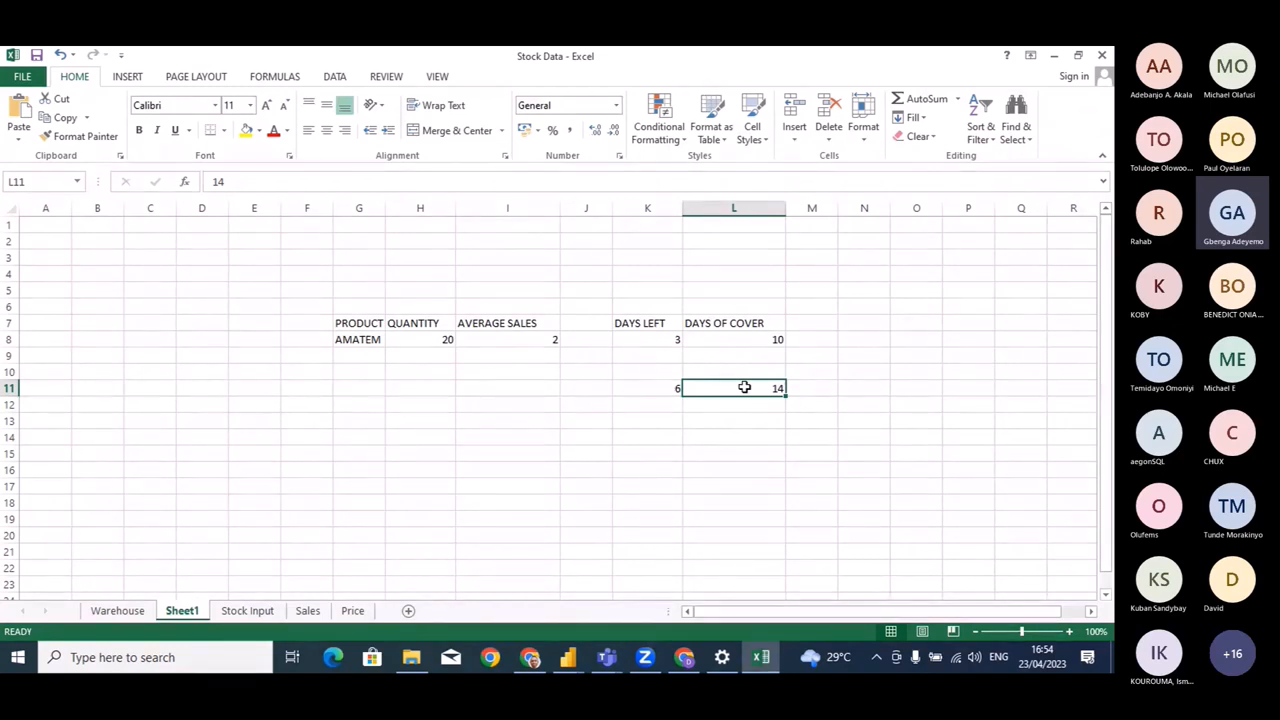
click(669, 477)
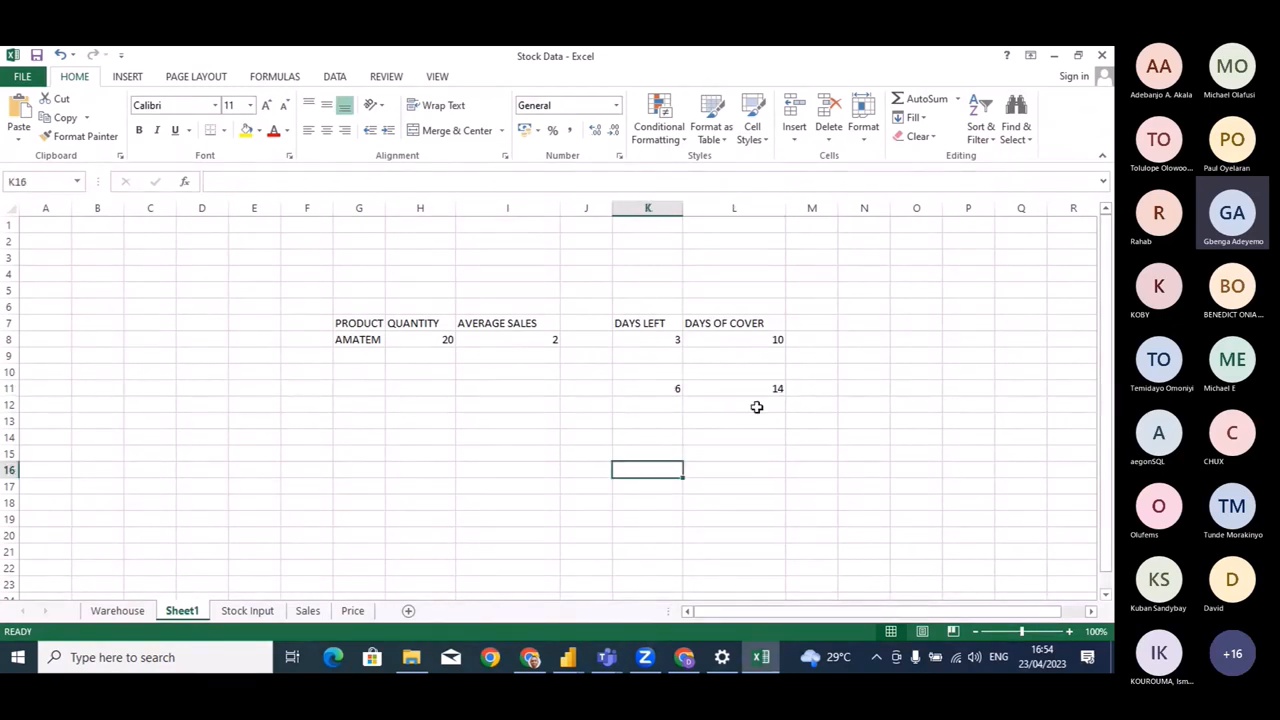
click(749, 391)
click(497, 339)
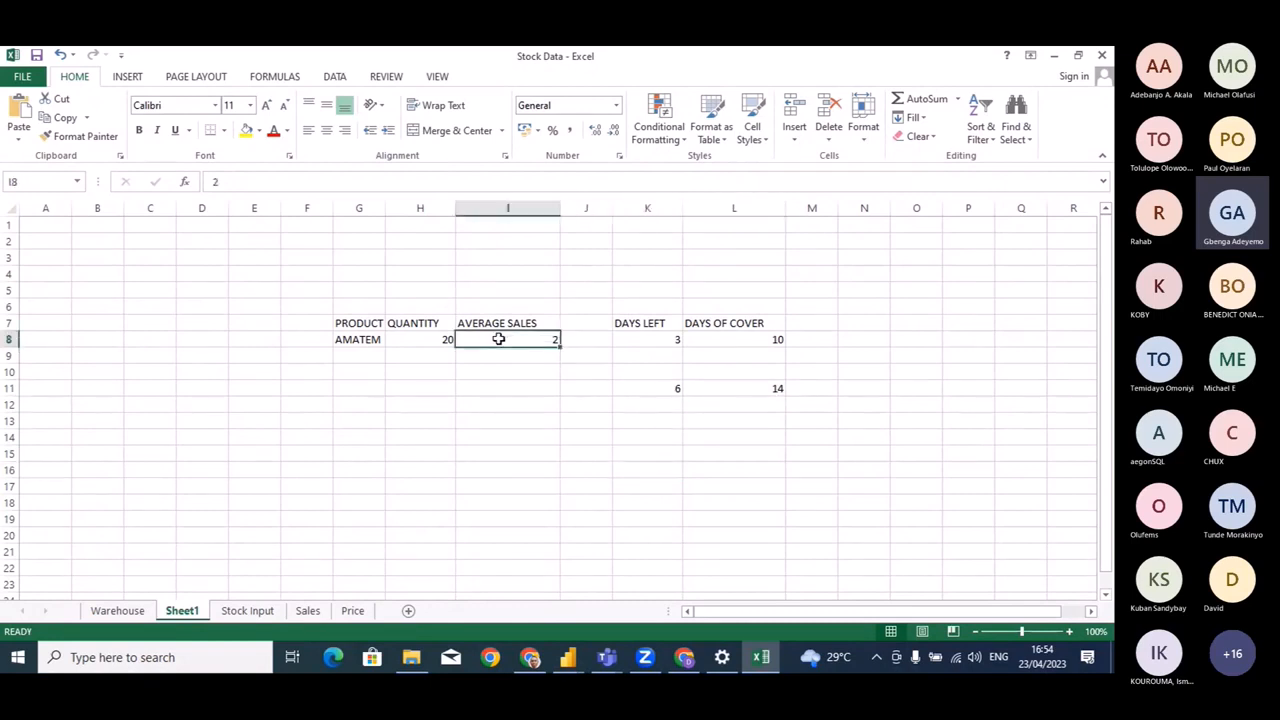
click(728, 391)
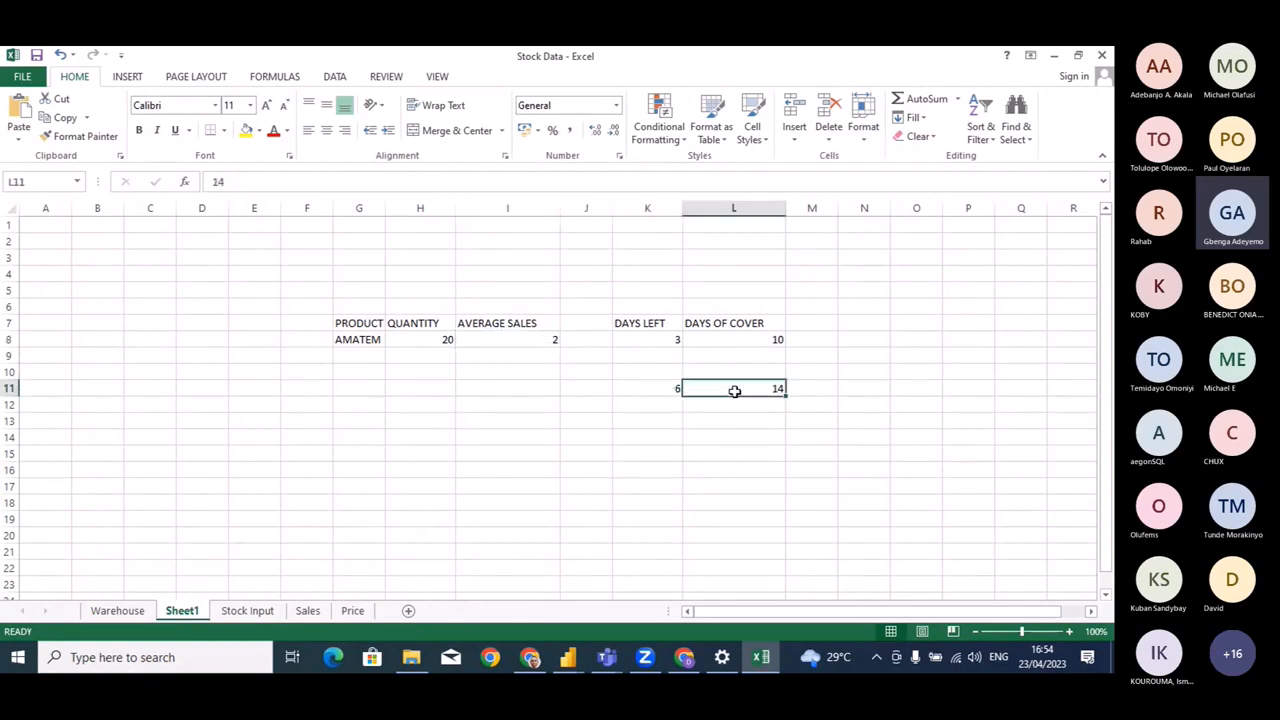
click(771, 433)
click(744, 389)
click(759, 420)
click(738, 386)
click(658, 404)
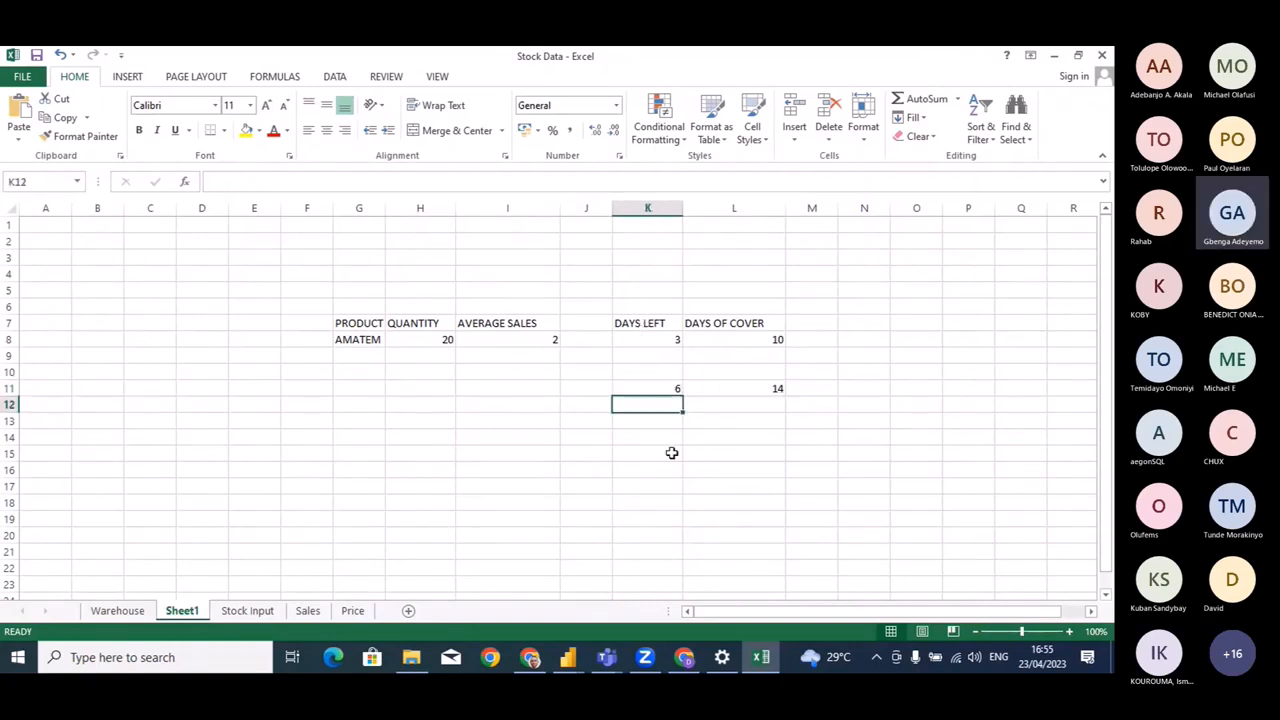
Switch to the untitled Power BI report and start a new measure named Quantity @ Risk in the #DAX table.
click(567, 657)
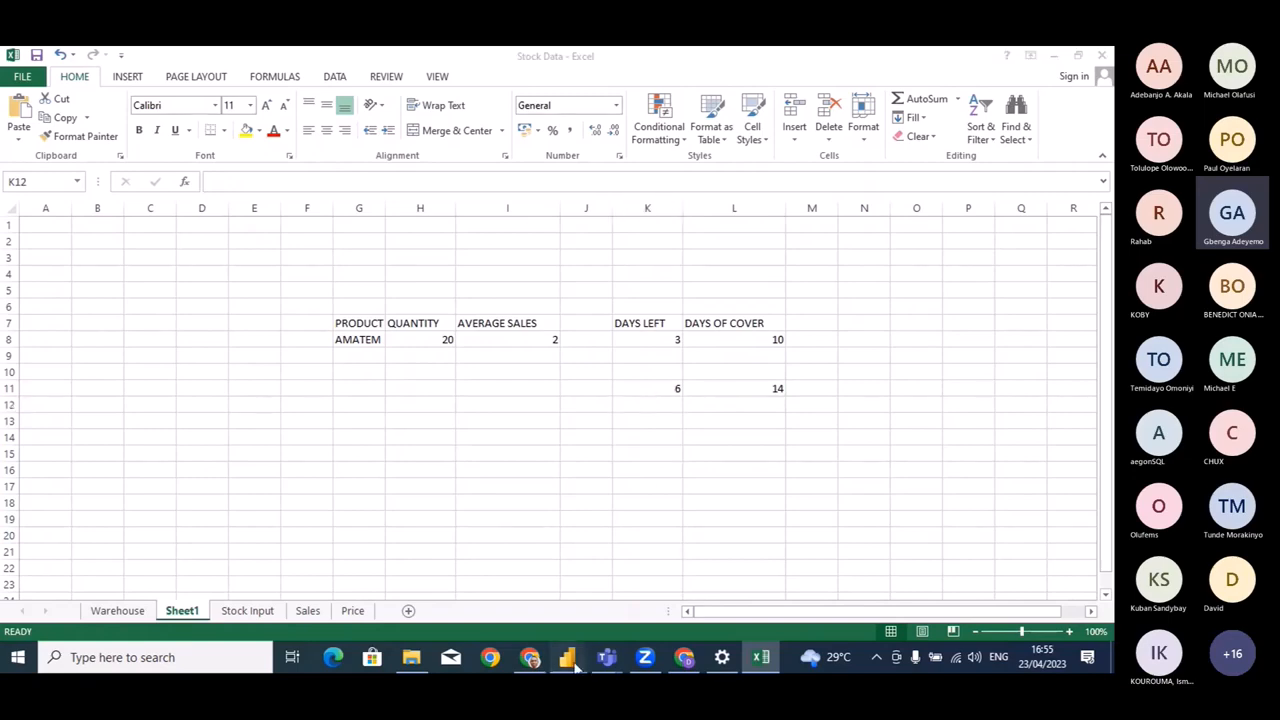
click(686, 600)
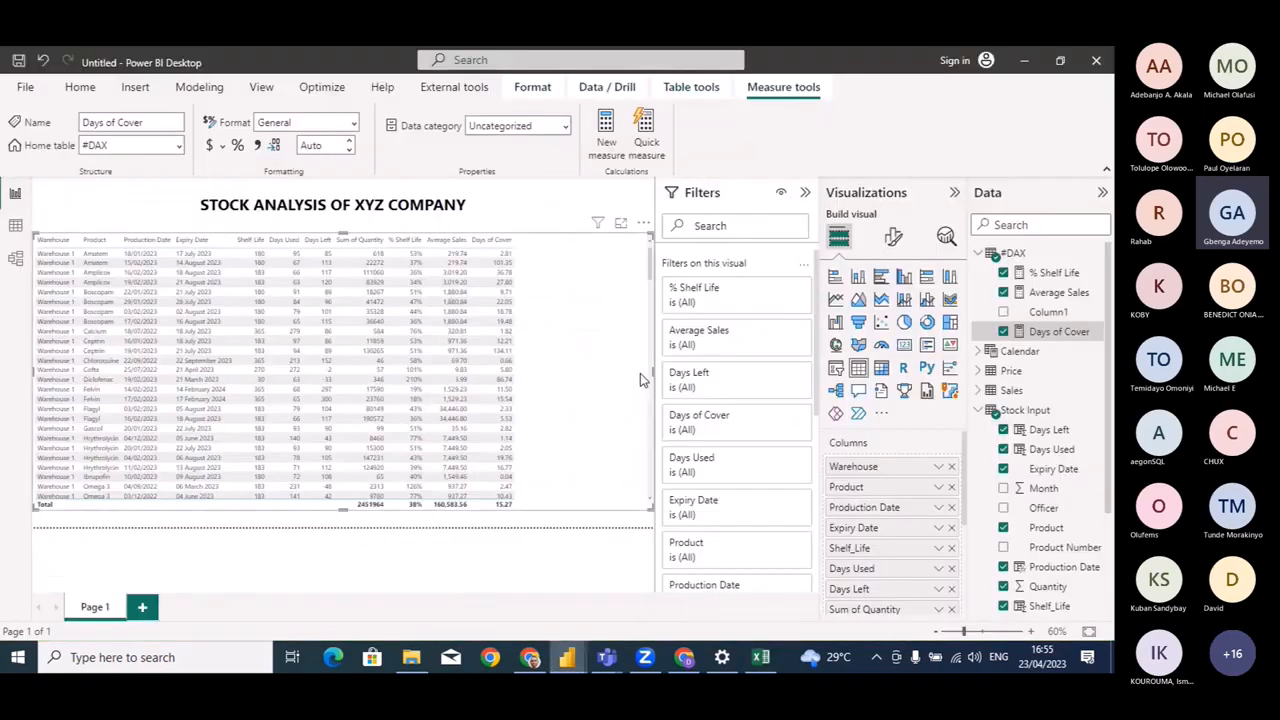
click(1022, 256)
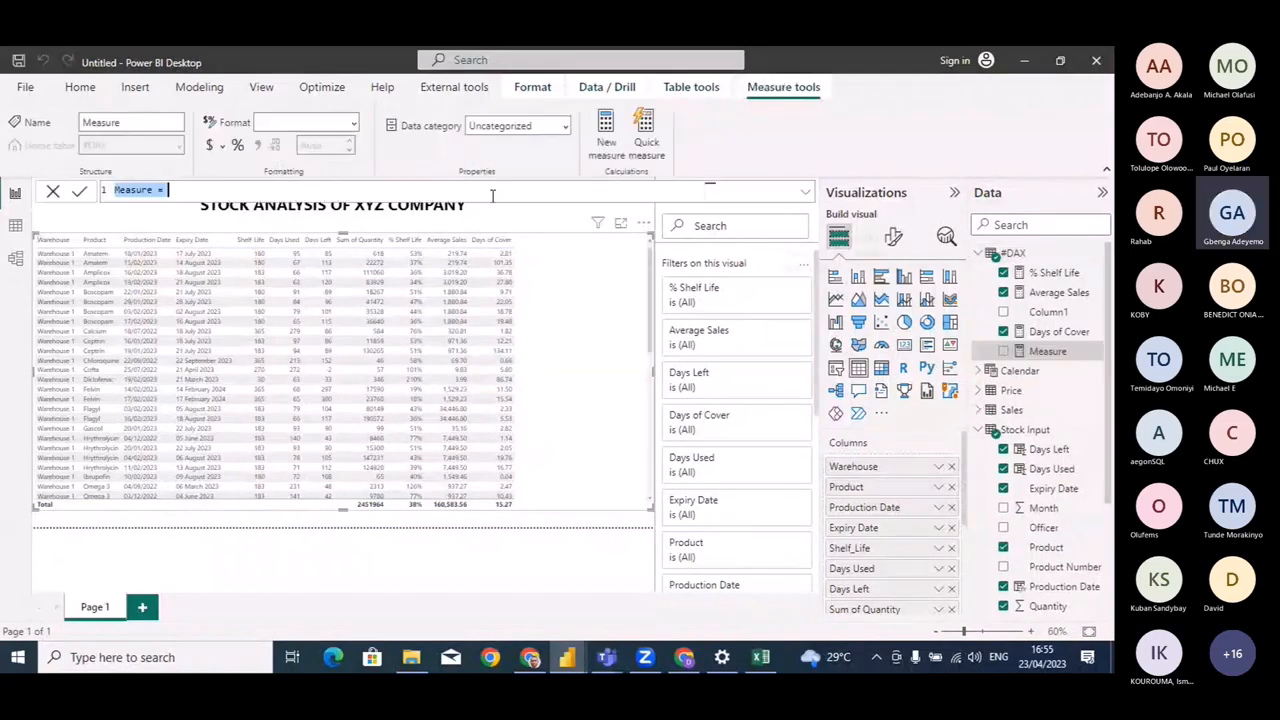
key(BackSpace)
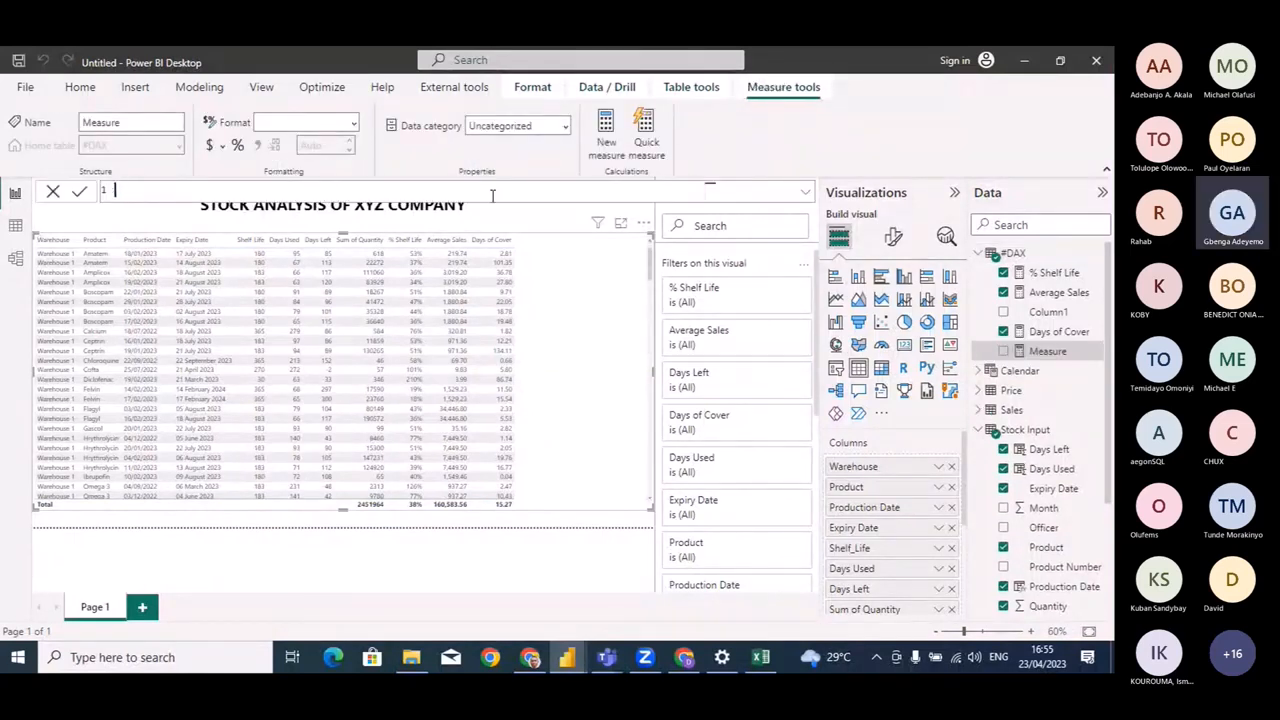
text(Quar)
text(tity @ Risk)
text( =)
key(shift+Return)
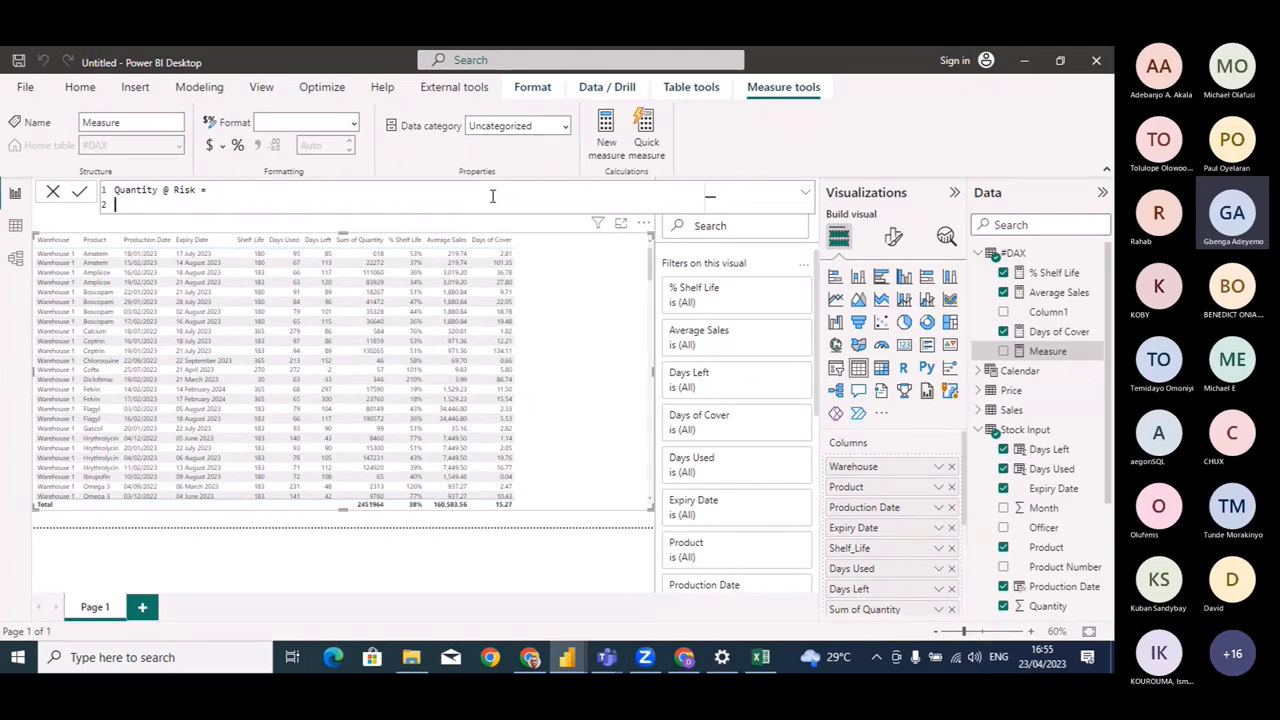
Declare a variable AA on the second line of the Quantity @ Risk measure.
text(VAR AA =)
text(DAY)
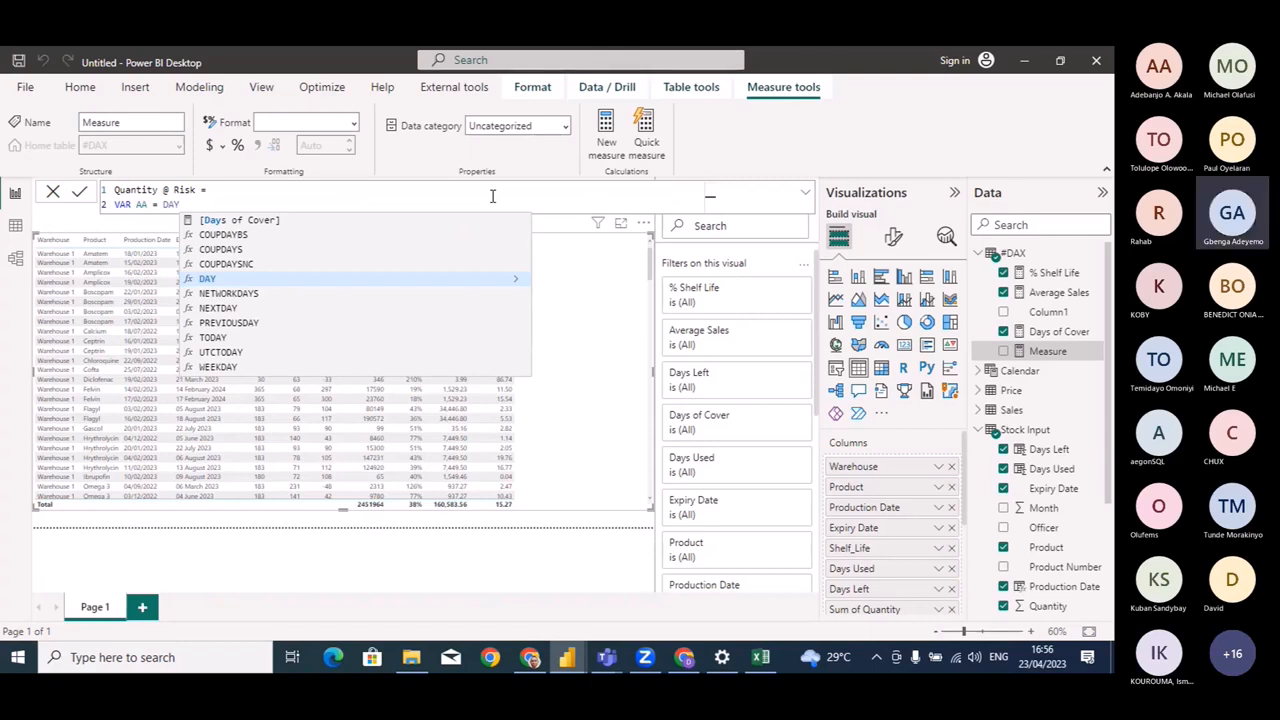
key(BackSpace)
key(BackSpace)
key(BackSpace)
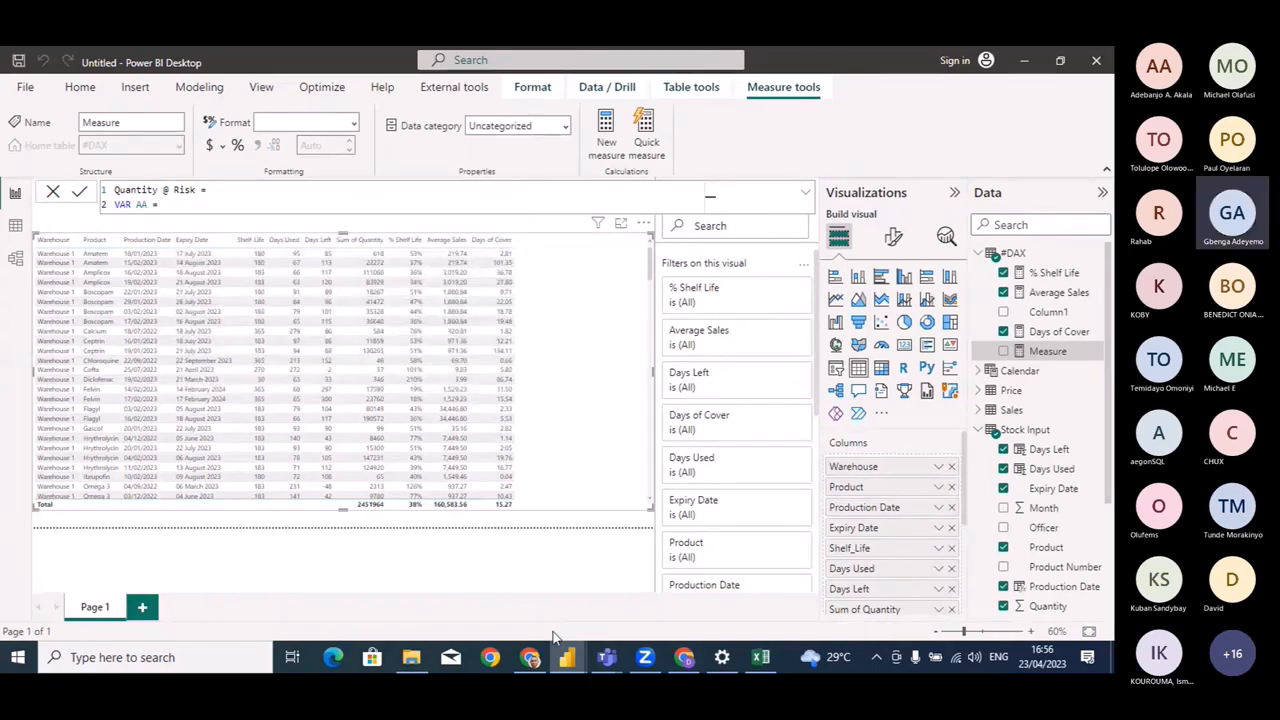
Look up the Quantity @ Risk measure in the Stock Analysis report and return to the untitled report.
mouse_move(566, 657)
click(480, 590)
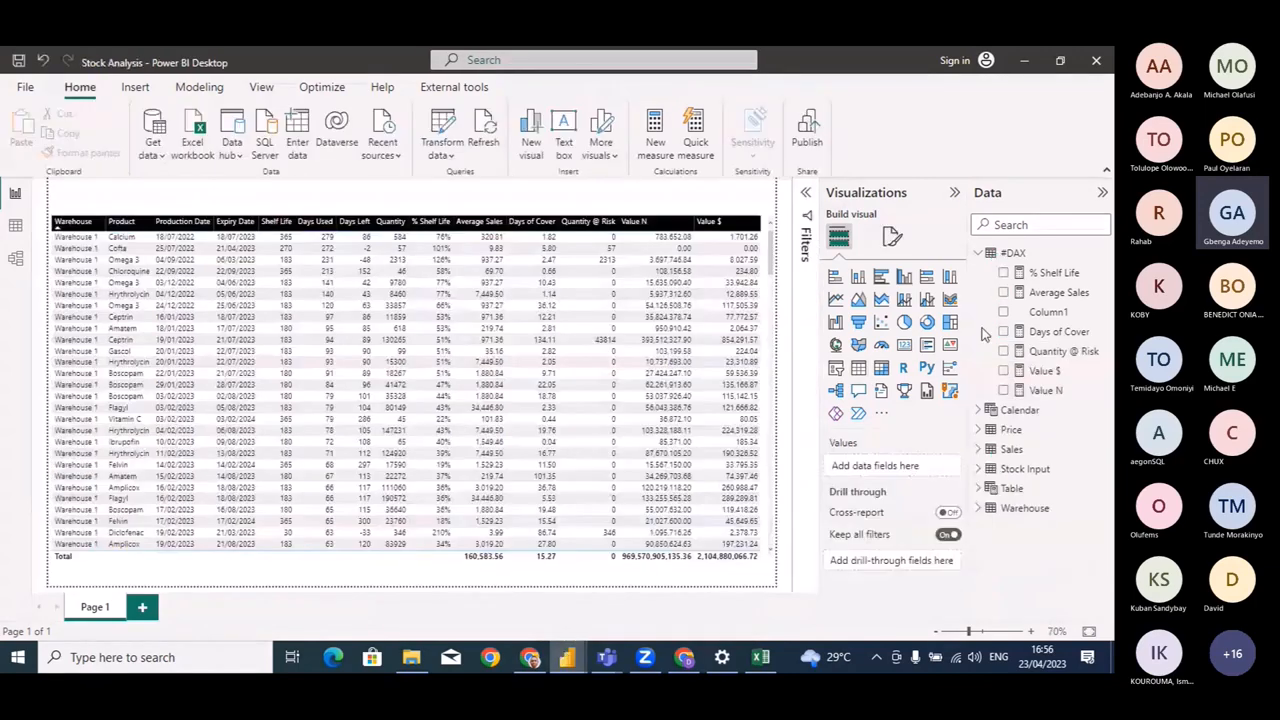
click(1058, 351)
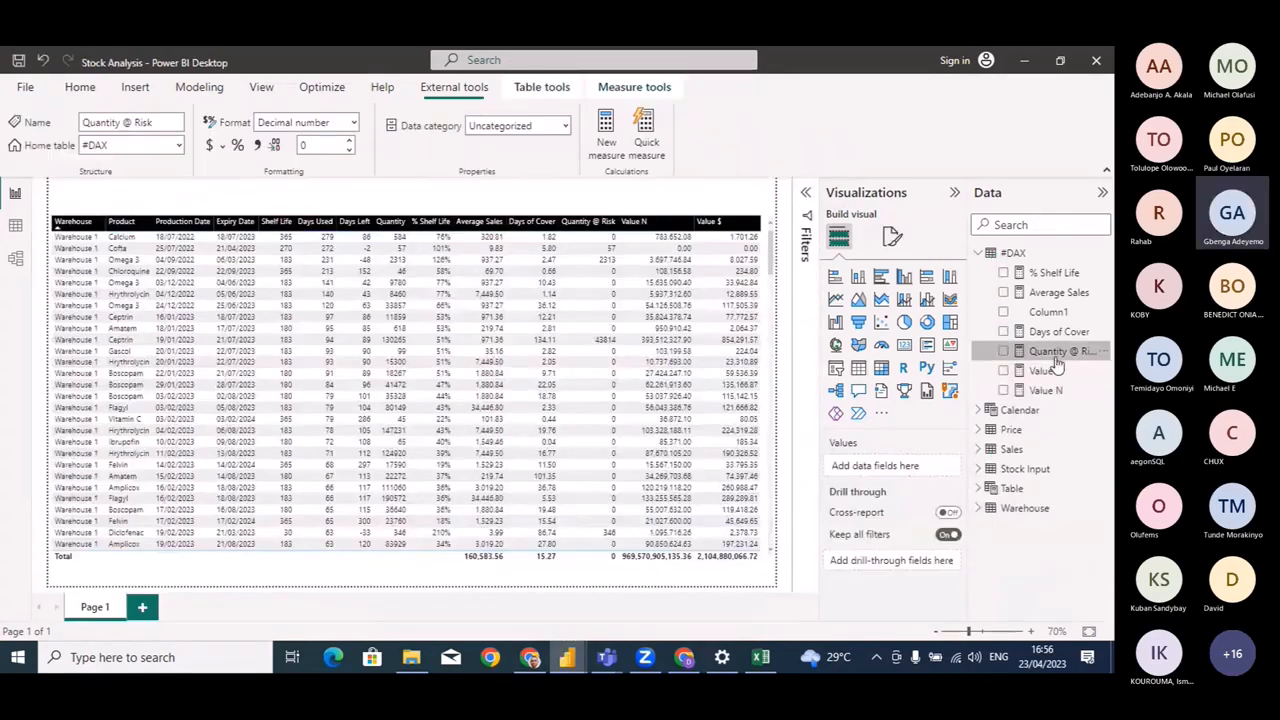
click(1024, 60)
Define variable AA in the Quantity @ Risk measure as [Days of Cover] - SUM('Stock Input'[Days Left]).
text(DAYS)
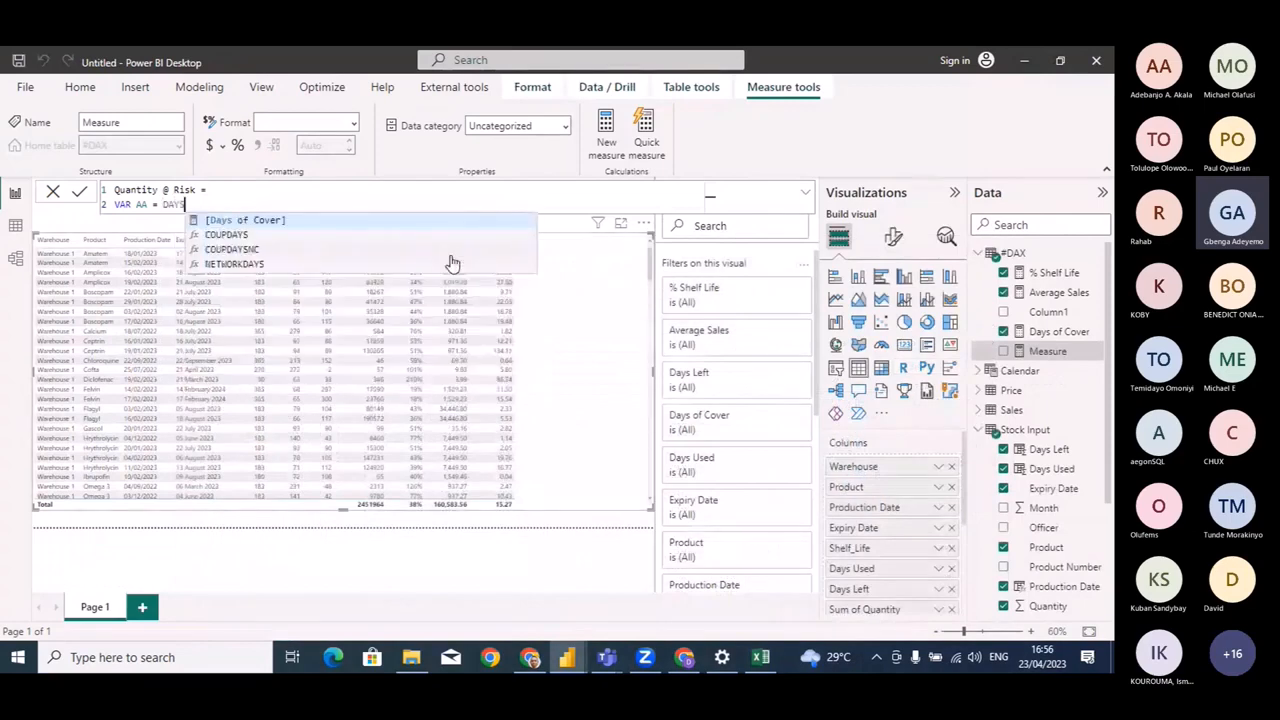
click(356, 221)
text(- )
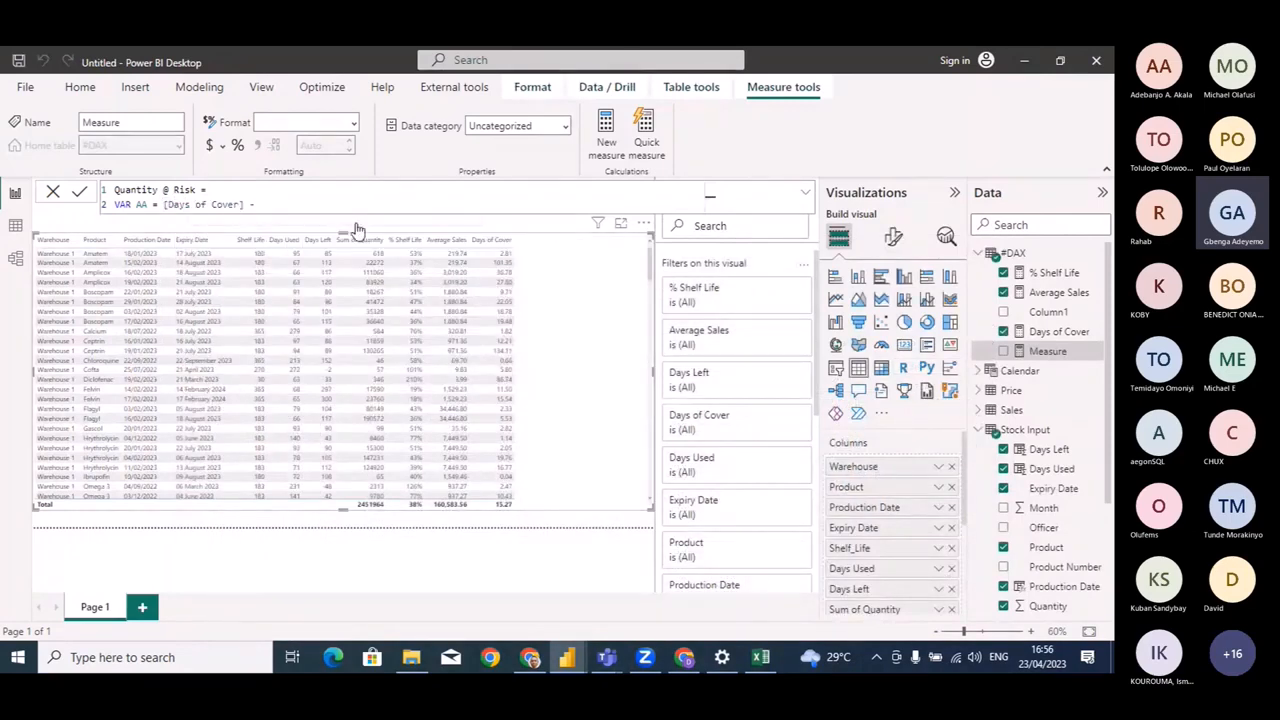
text(SUM(D)
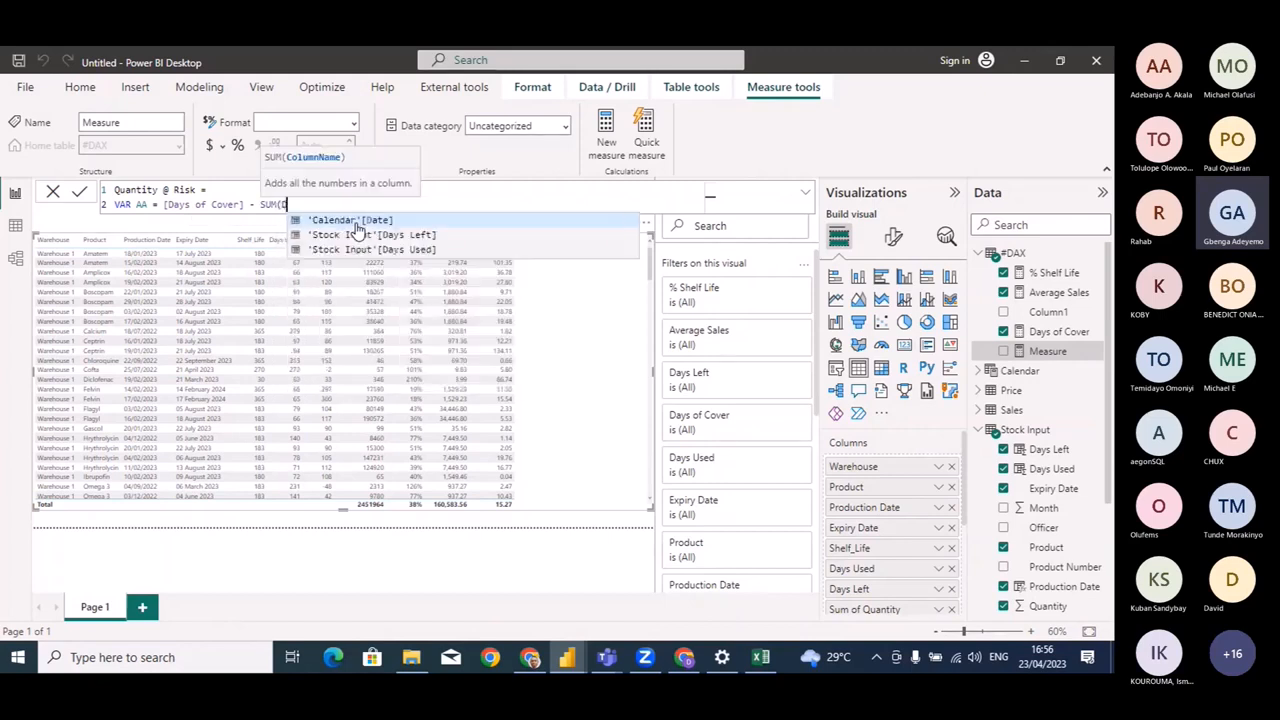
text(y)
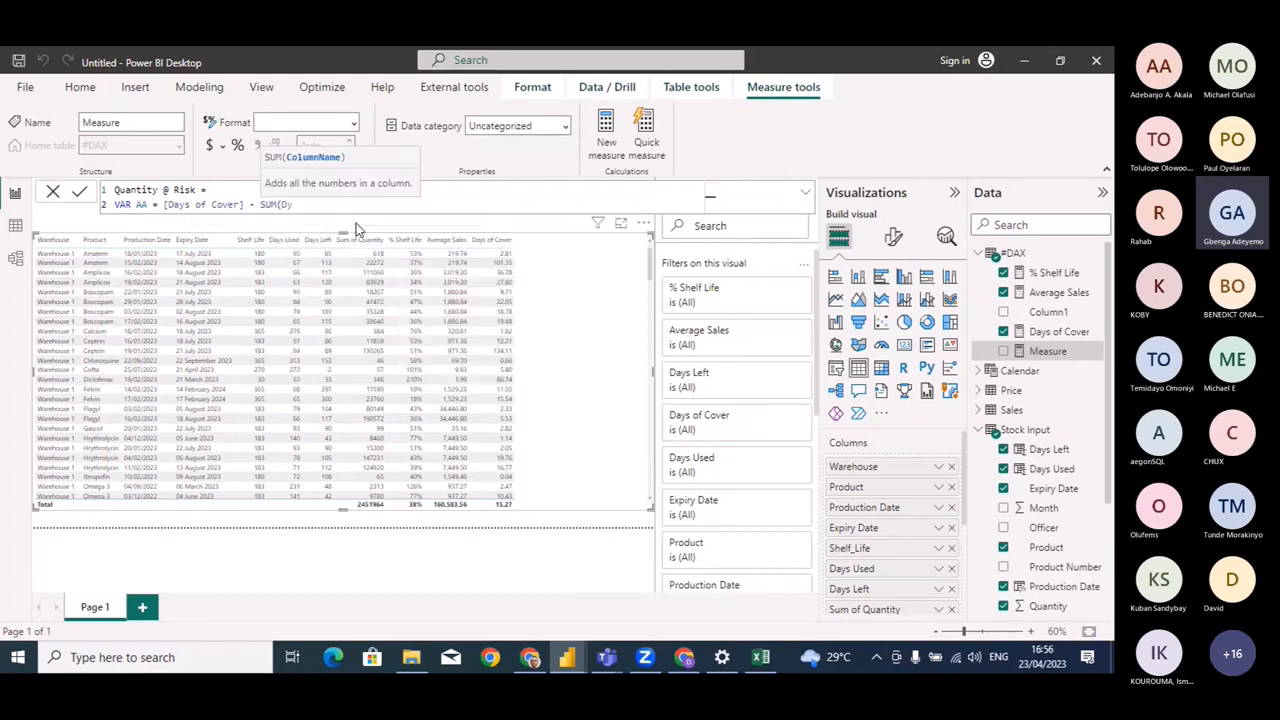
key(BackSpace)
text(ays)
click(384, 219)
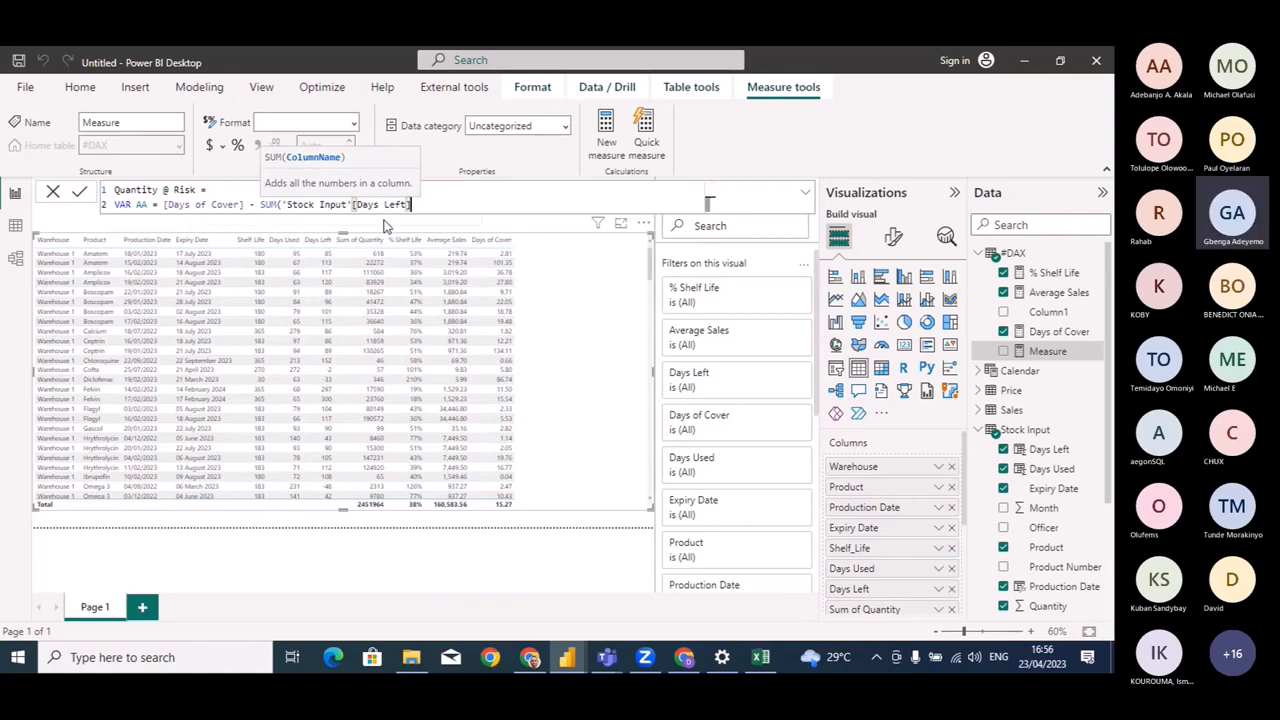
text())
key(shift+Return)
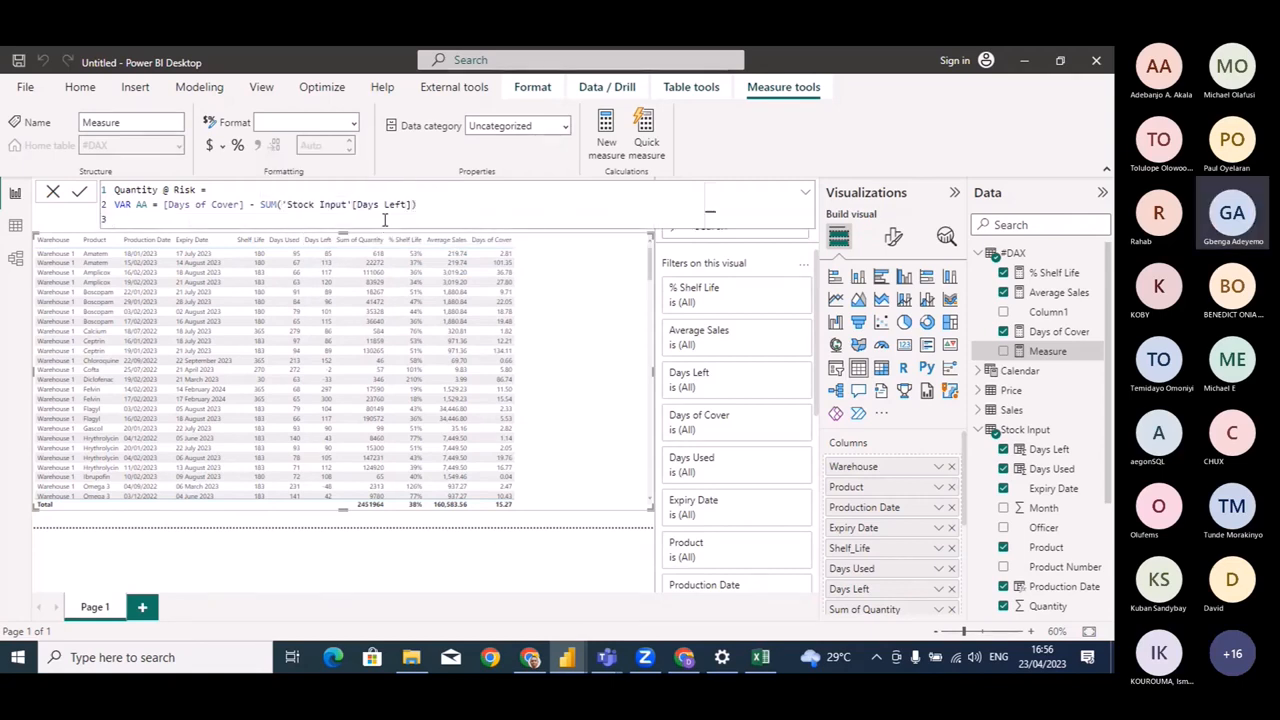
Declare variable BB as [Average Sales] and have the measure return AA * BB.
text(VAR BB = AVERA)
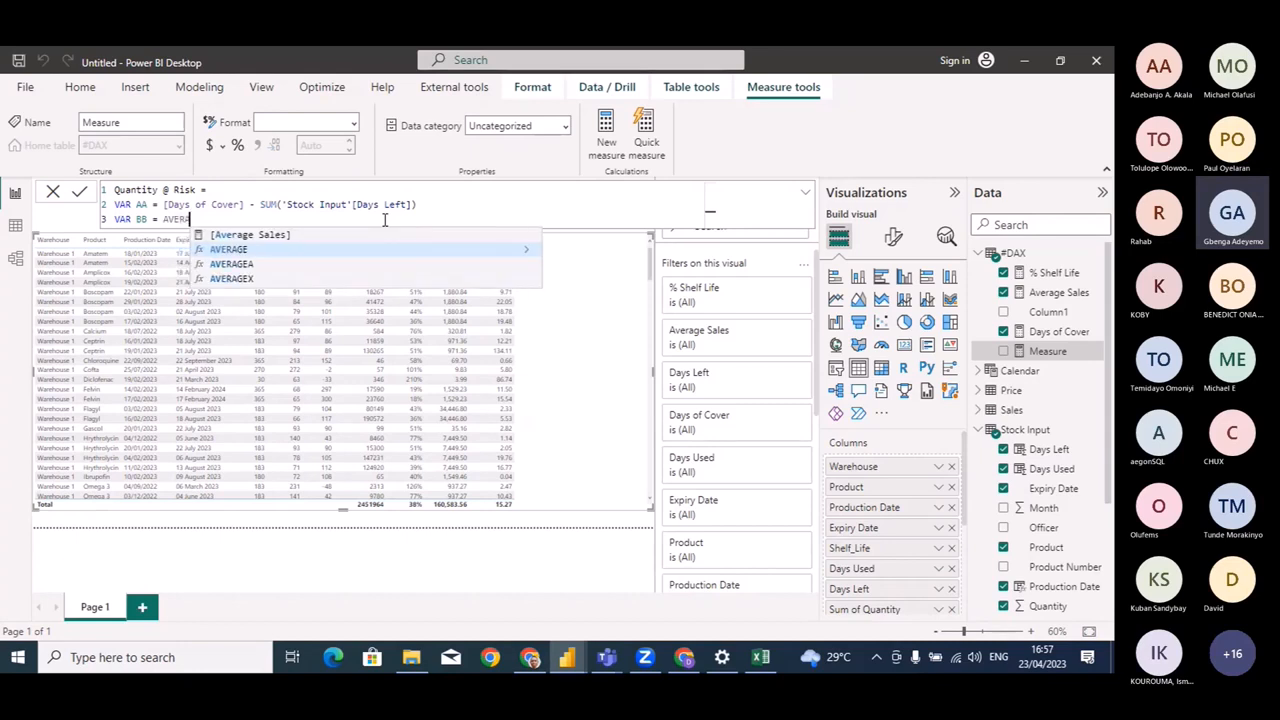
click(318, 236)
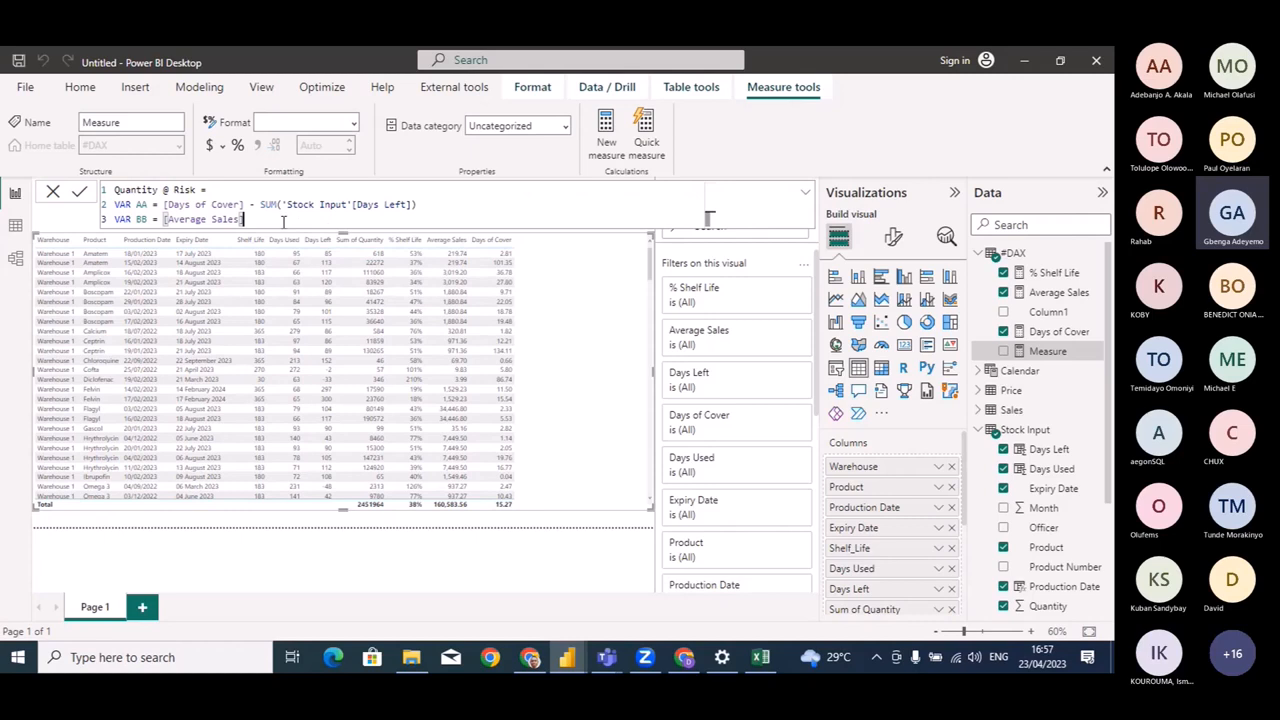
key(shift+Return)
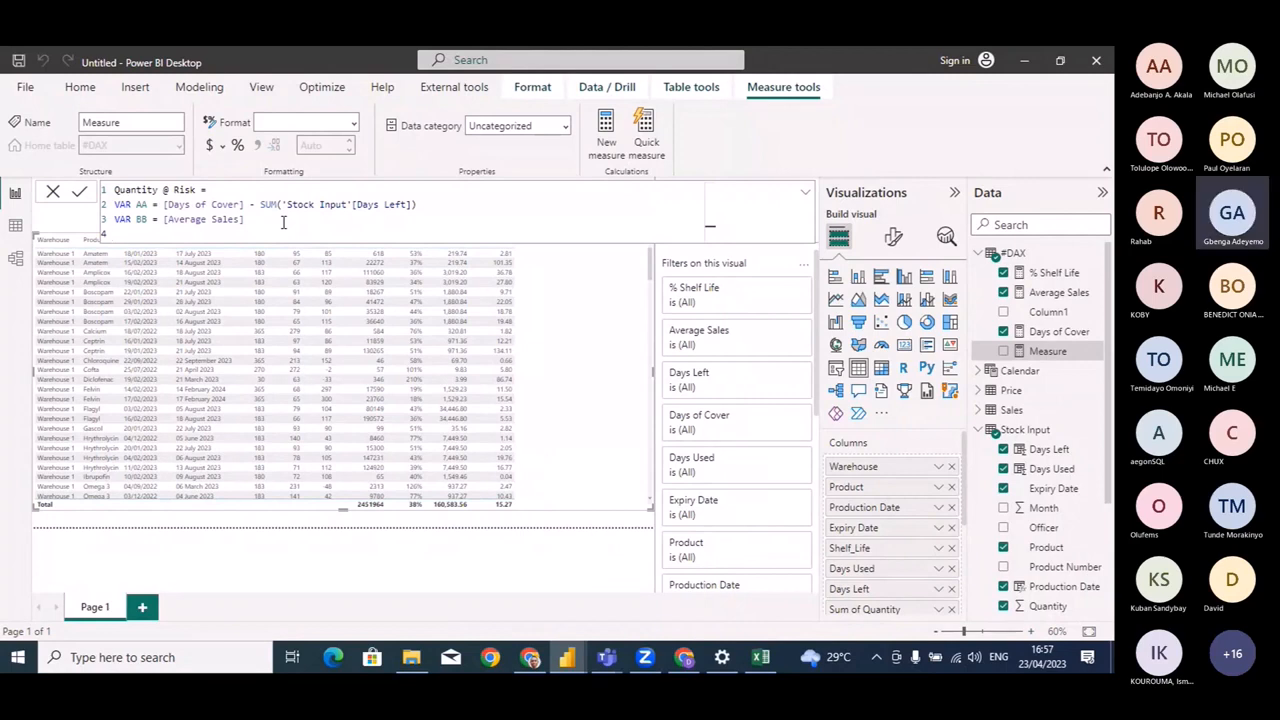
text(RETURN)
key(shift+Return)
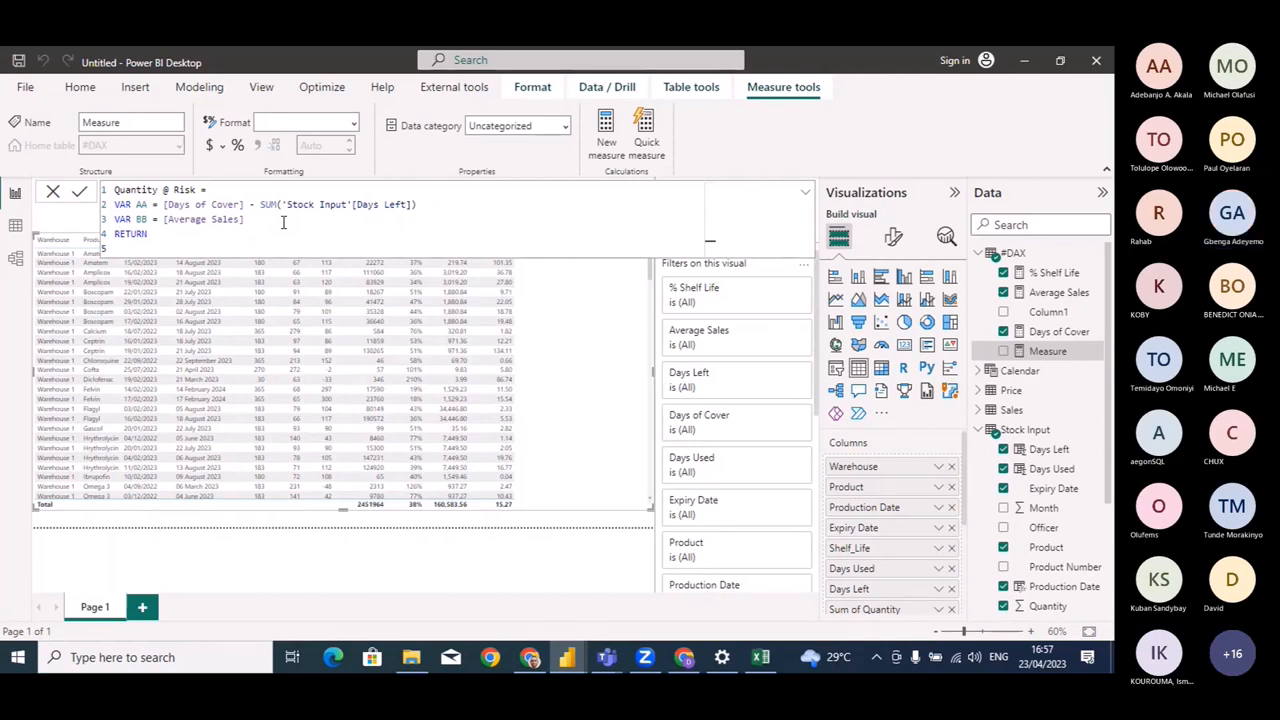
text(AA )
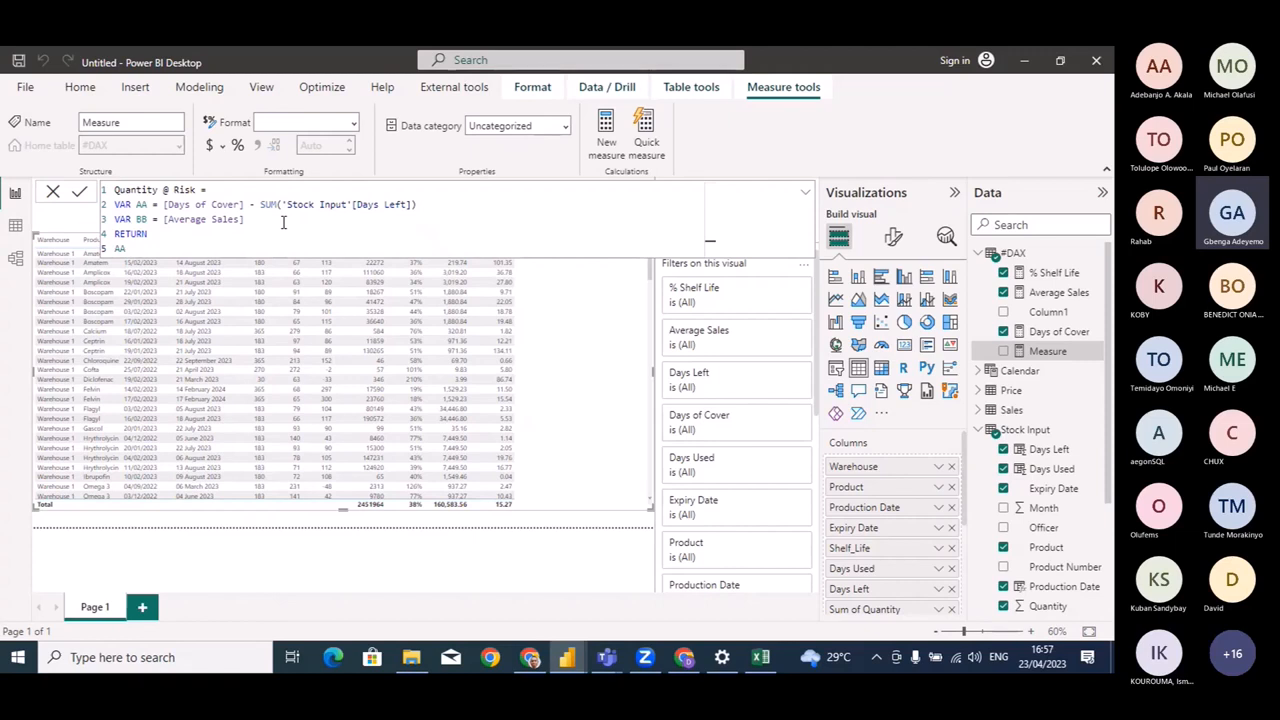
text(* BB)
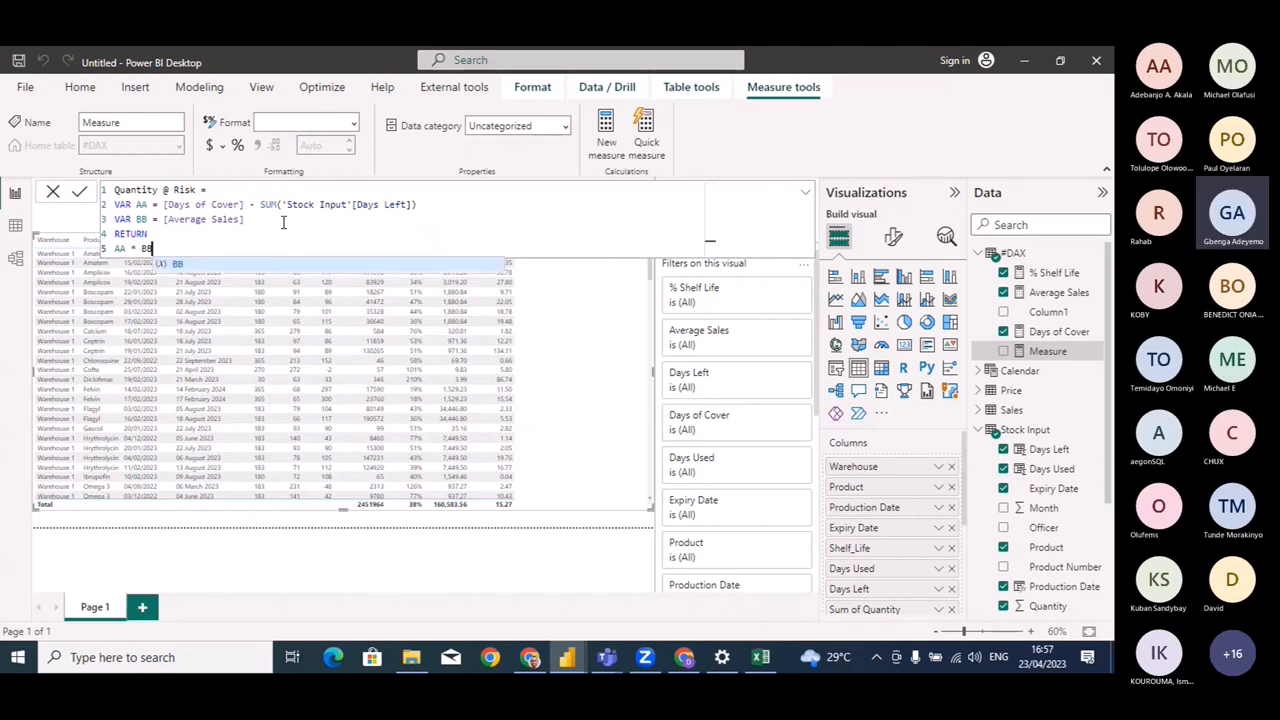
Commit the Quantity @ Risk measure and add it as a column to the stock analysis table visual.
click(197, 238)
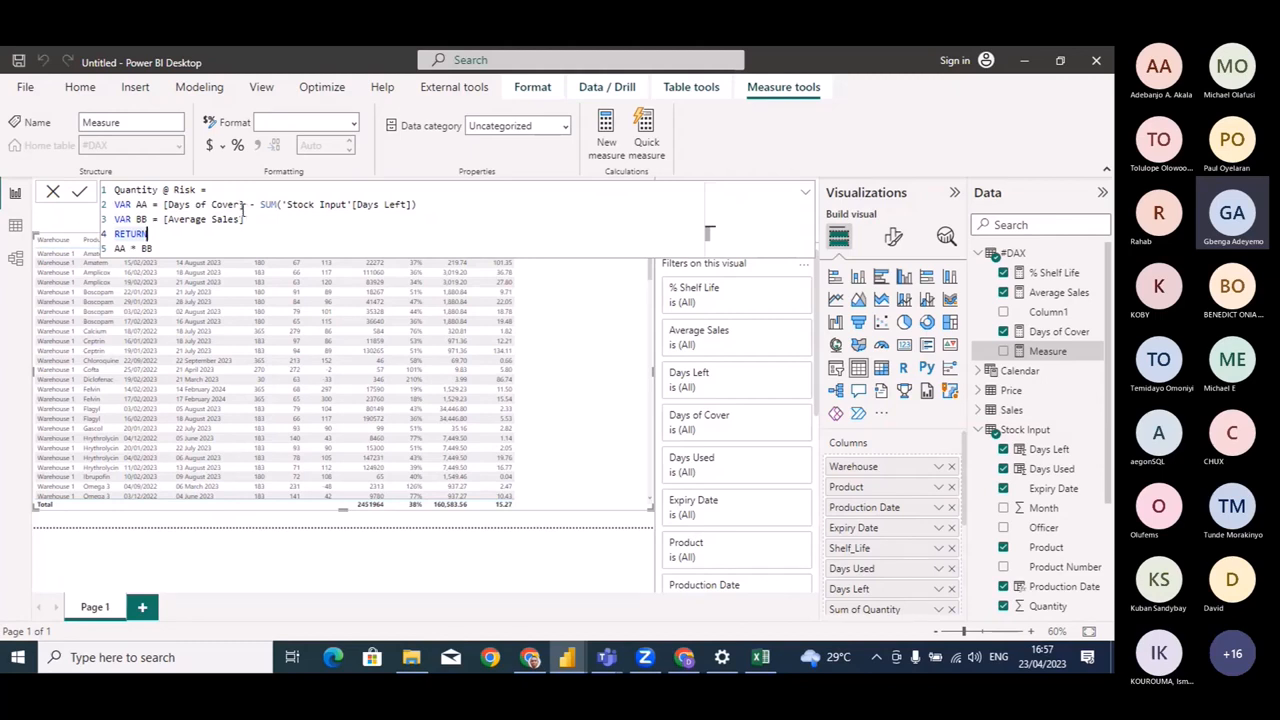
click(242, 206)
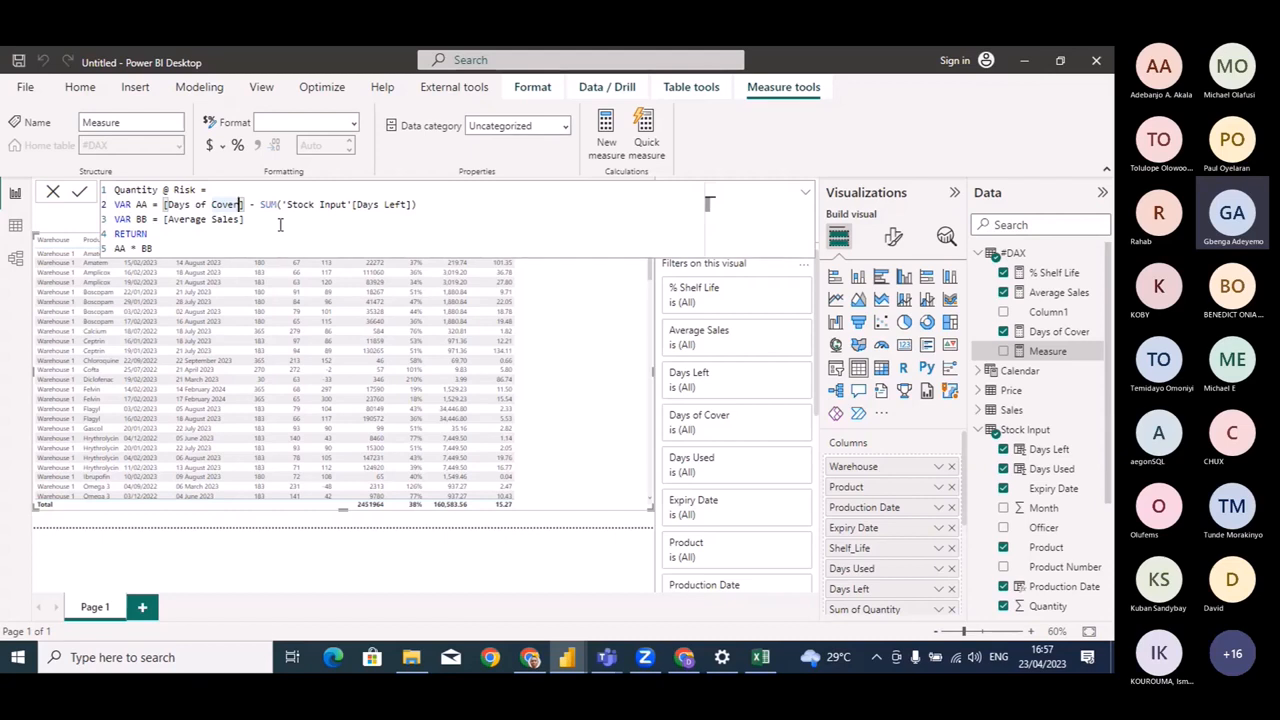
click(257, 218)
click(440, 202)
click(249, 204)
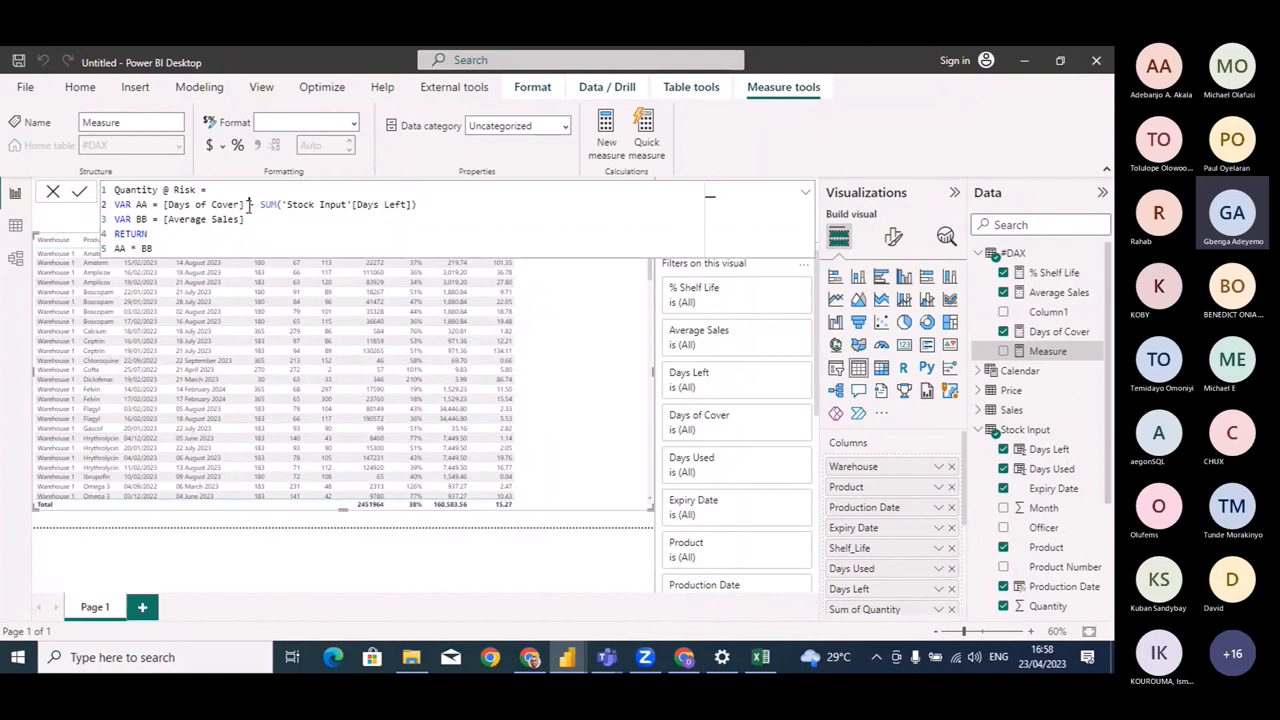
click(166, 246)
key(Return)
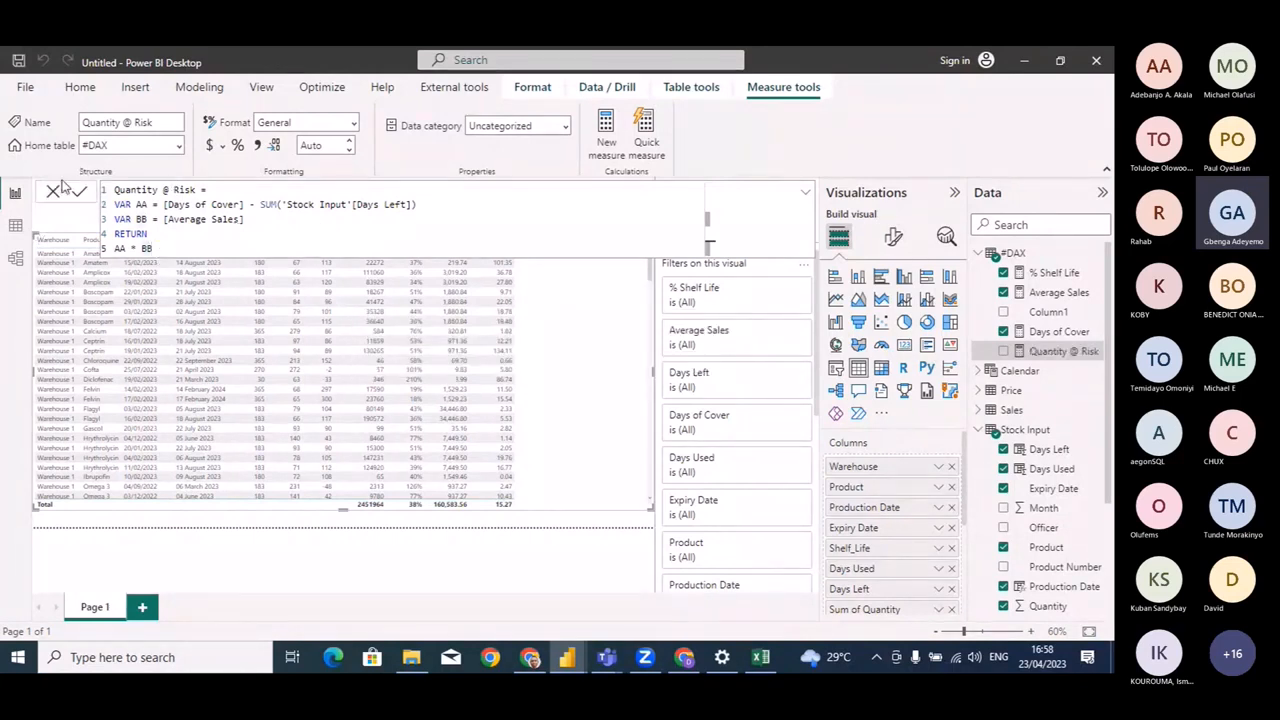
click(55, 194)
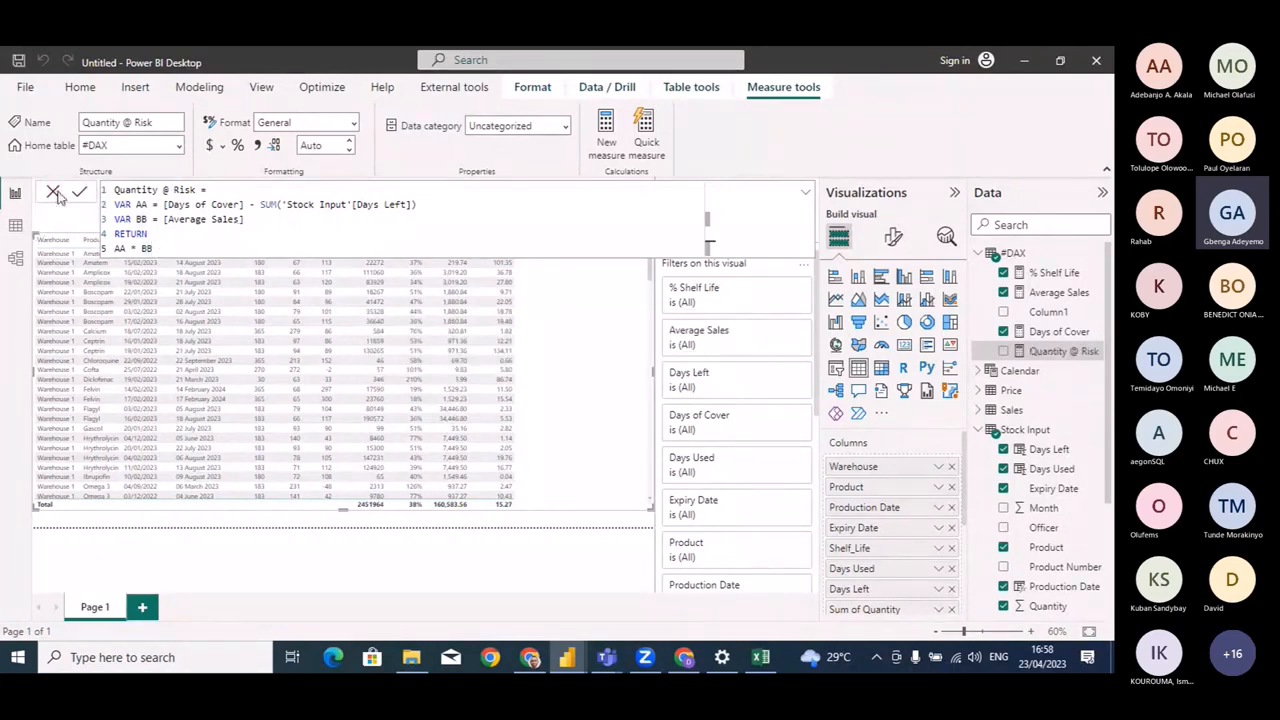
click(1063, 355)
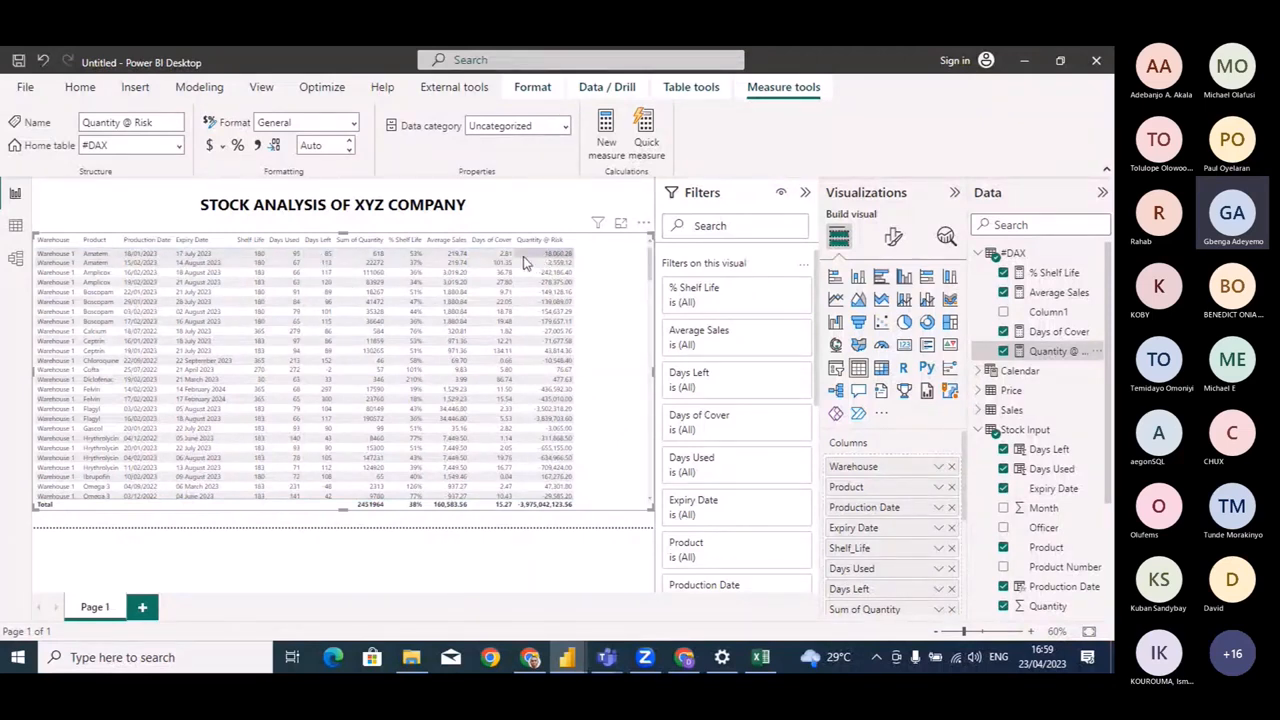
Reopen the Quantity @ Risk formula and remove its RETURN line above AA * BB.
mouse_move(523, 256)
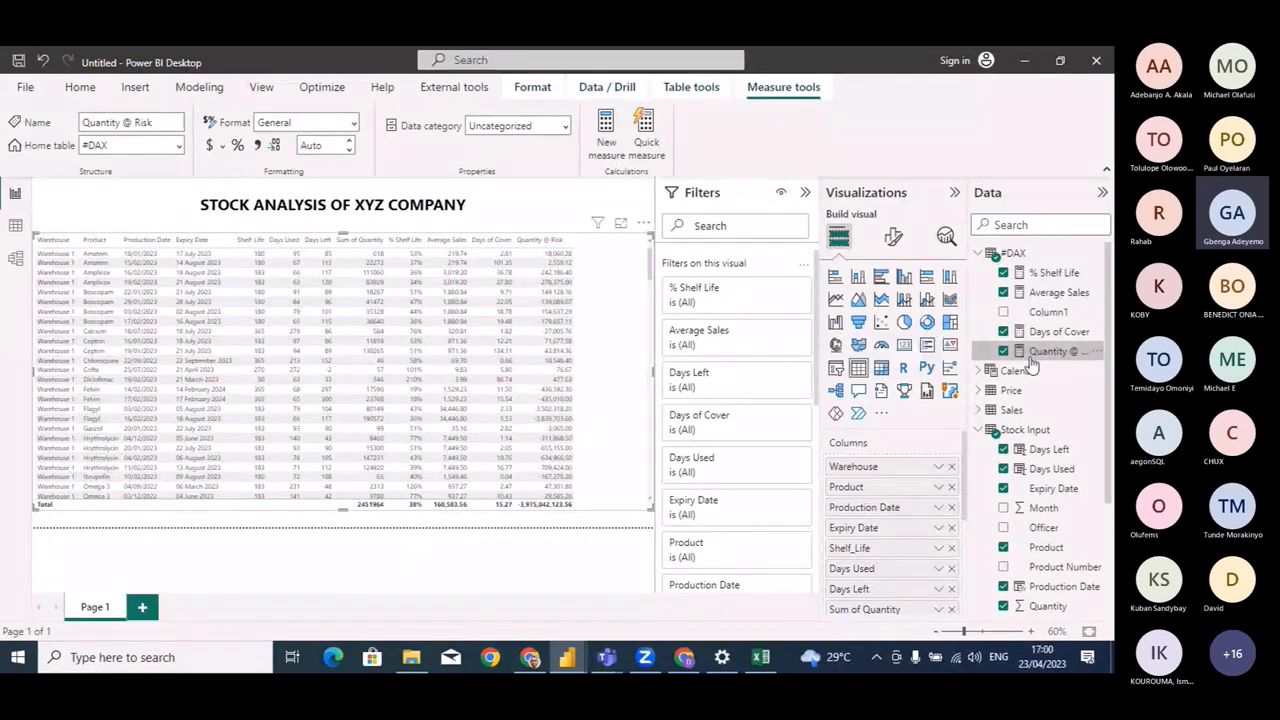
click(1064, 334)
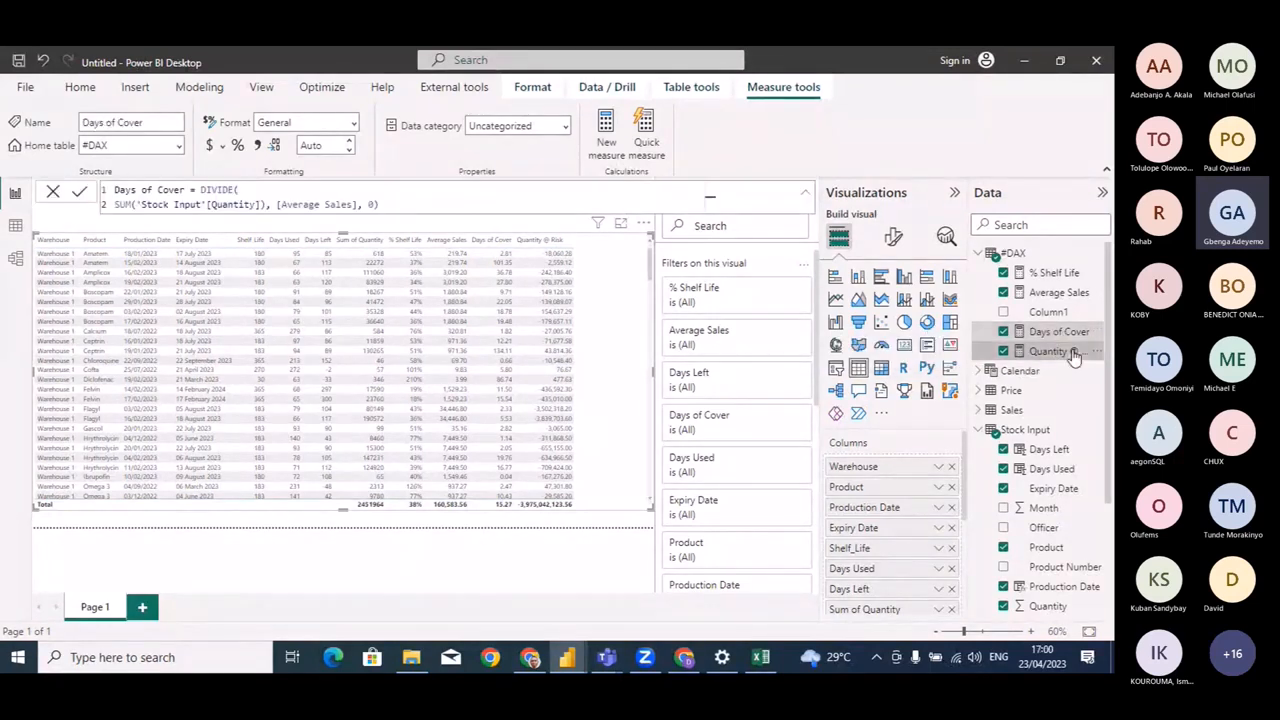
click(1062, 351)
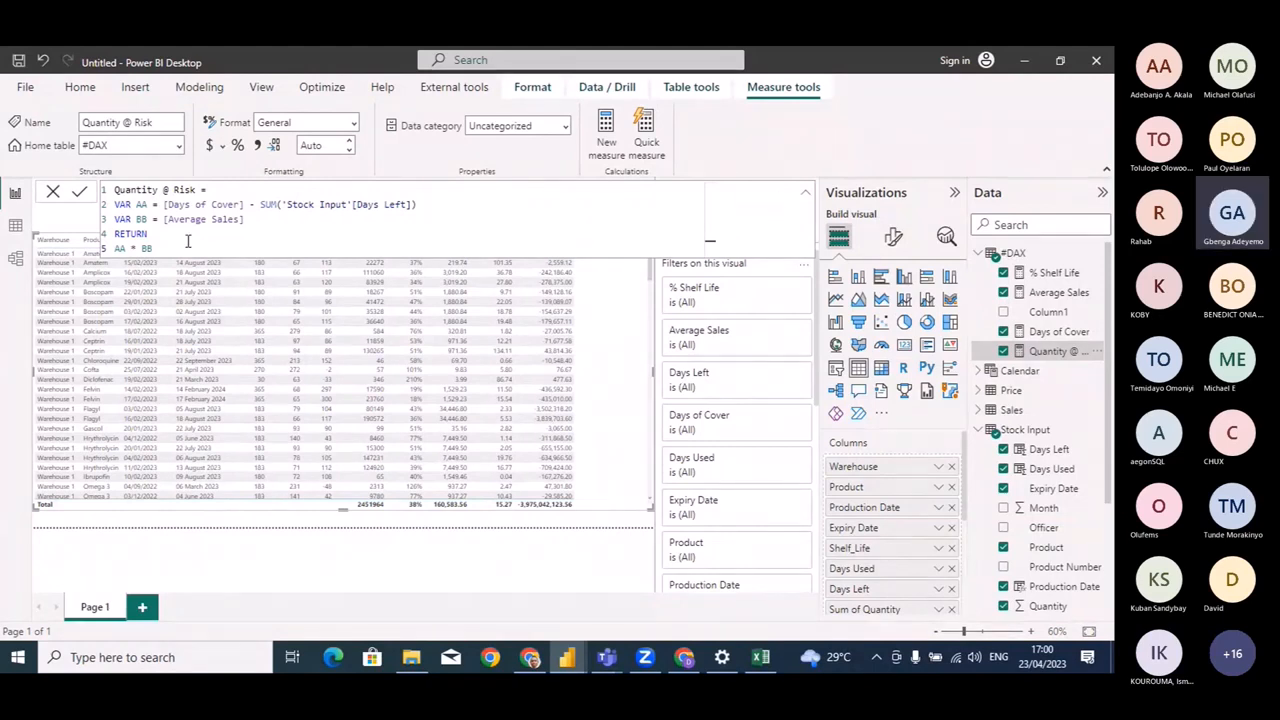
click(152, 237)
key(BackSpace)
key(BackSpace)
key(BackSpace)
key(BackSpace)
key(BackSpace)
key(BackSpace)
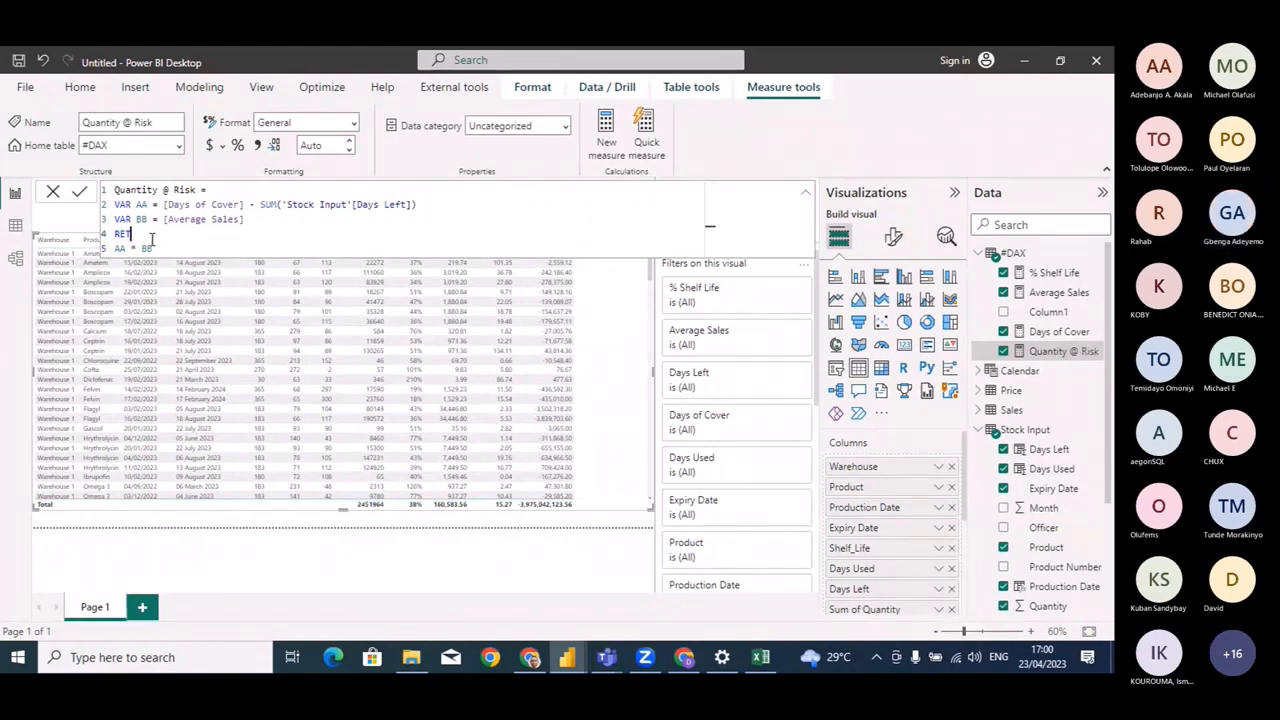
key(BackSpace)
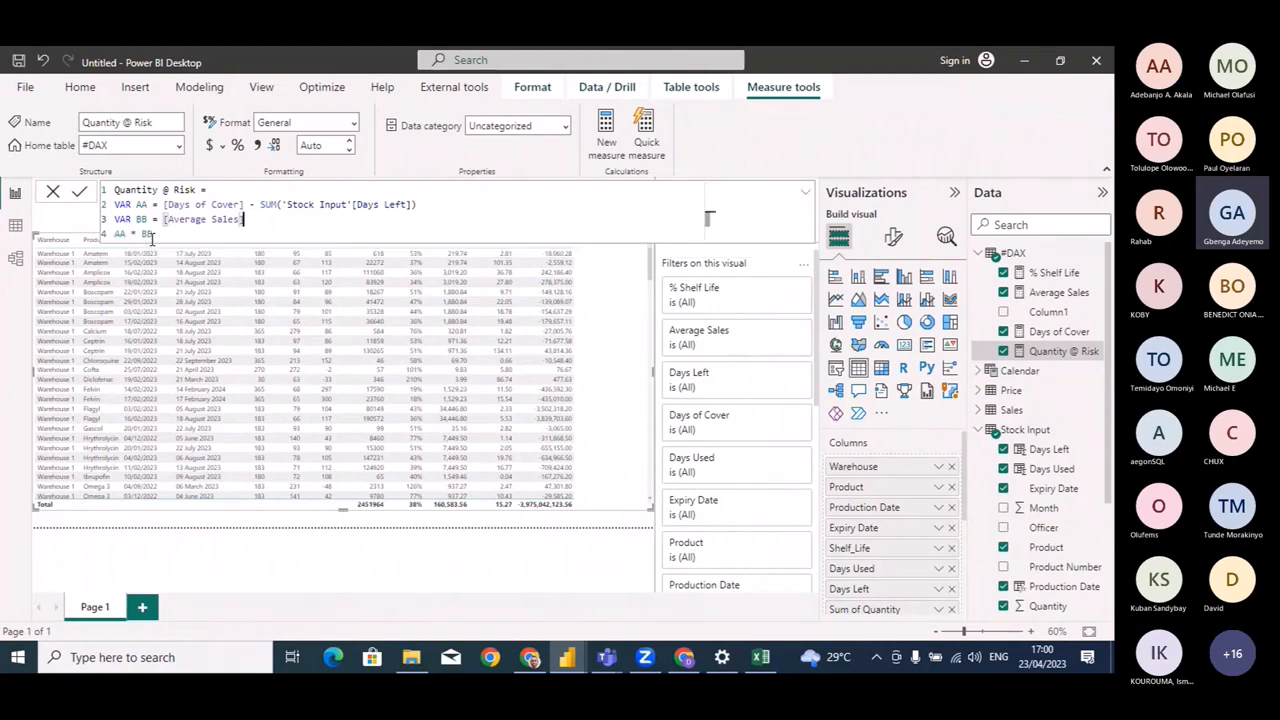
Turn the AA * BB expression into a variable declaration named RISK.
click(116, 235)
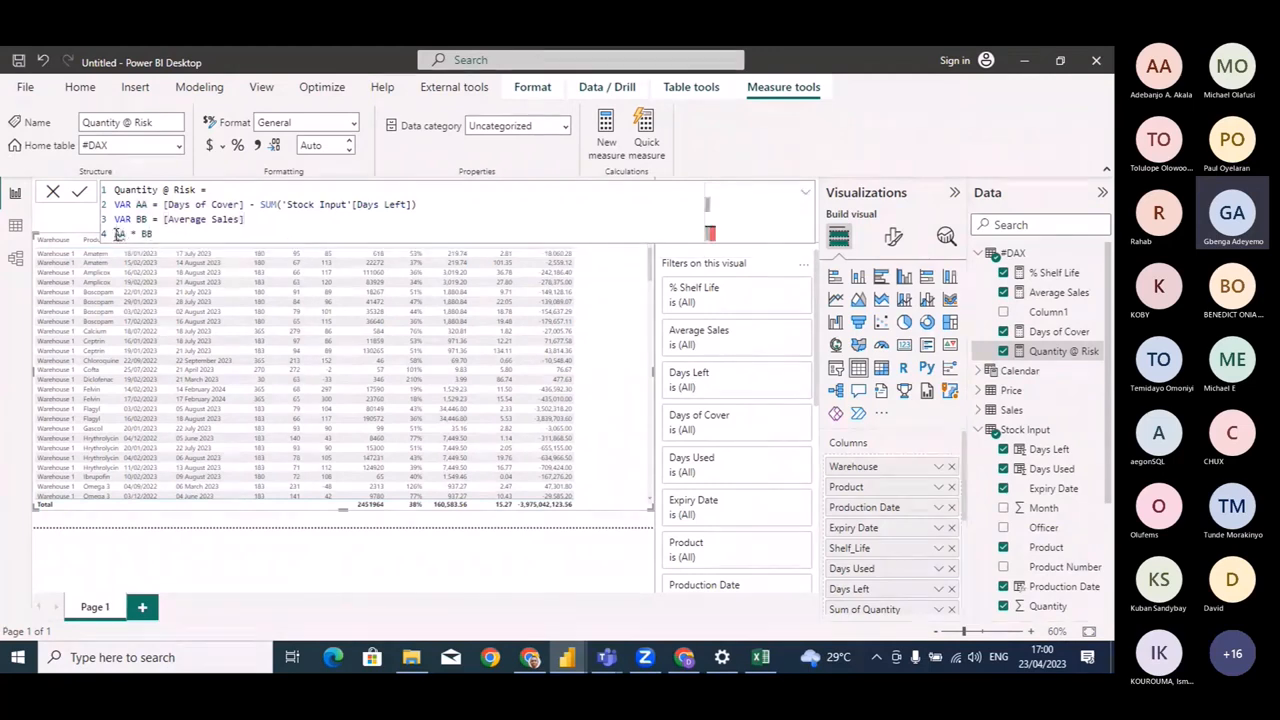
text(VAR)
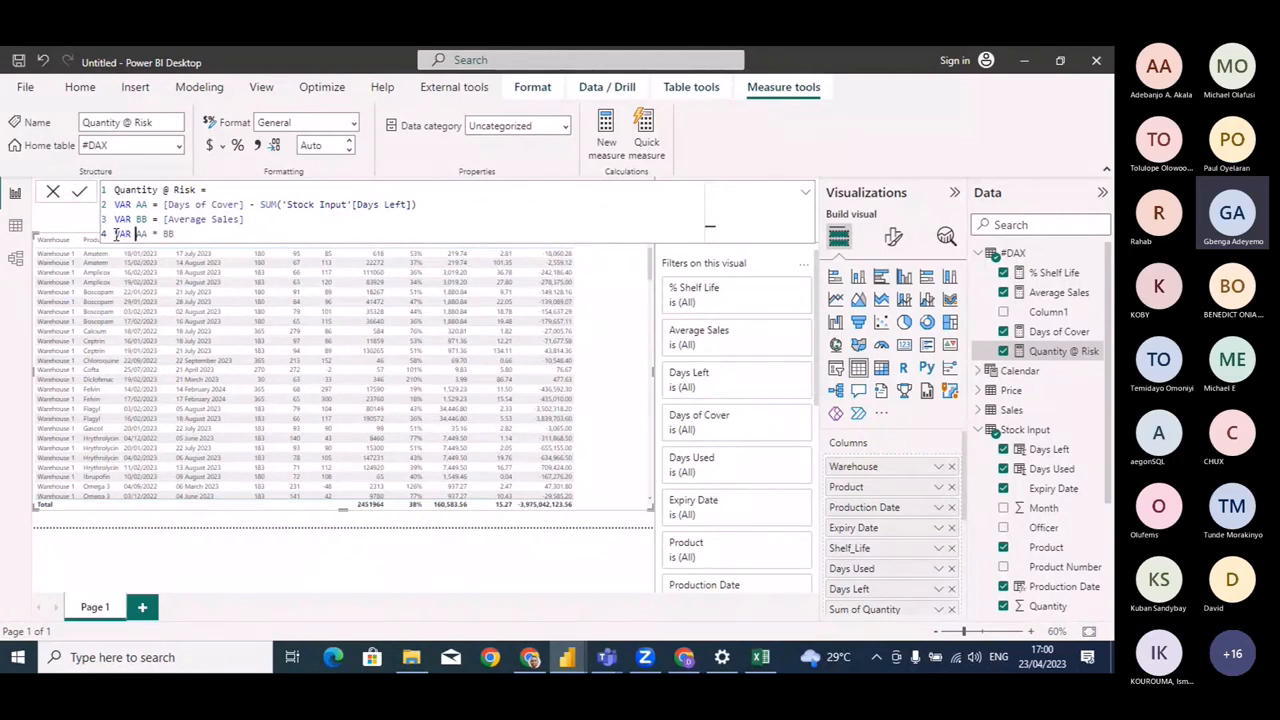
text( RISK)
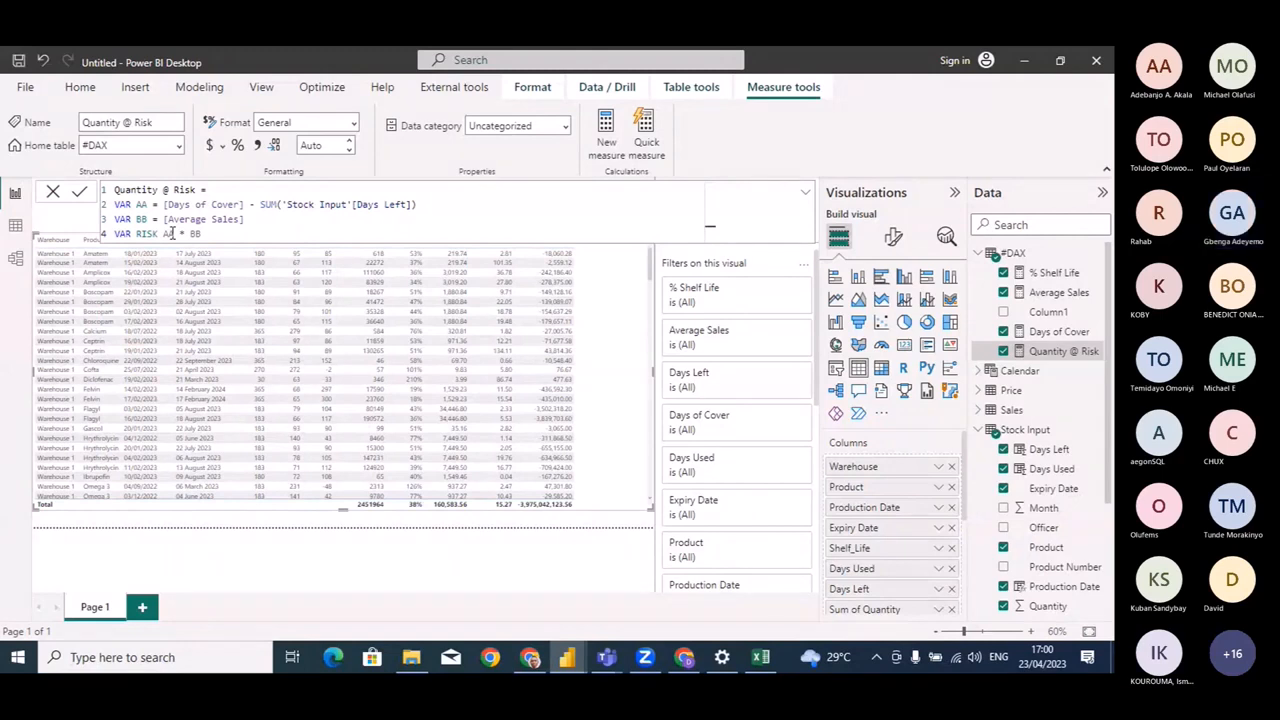
key(Delete)
text(A)
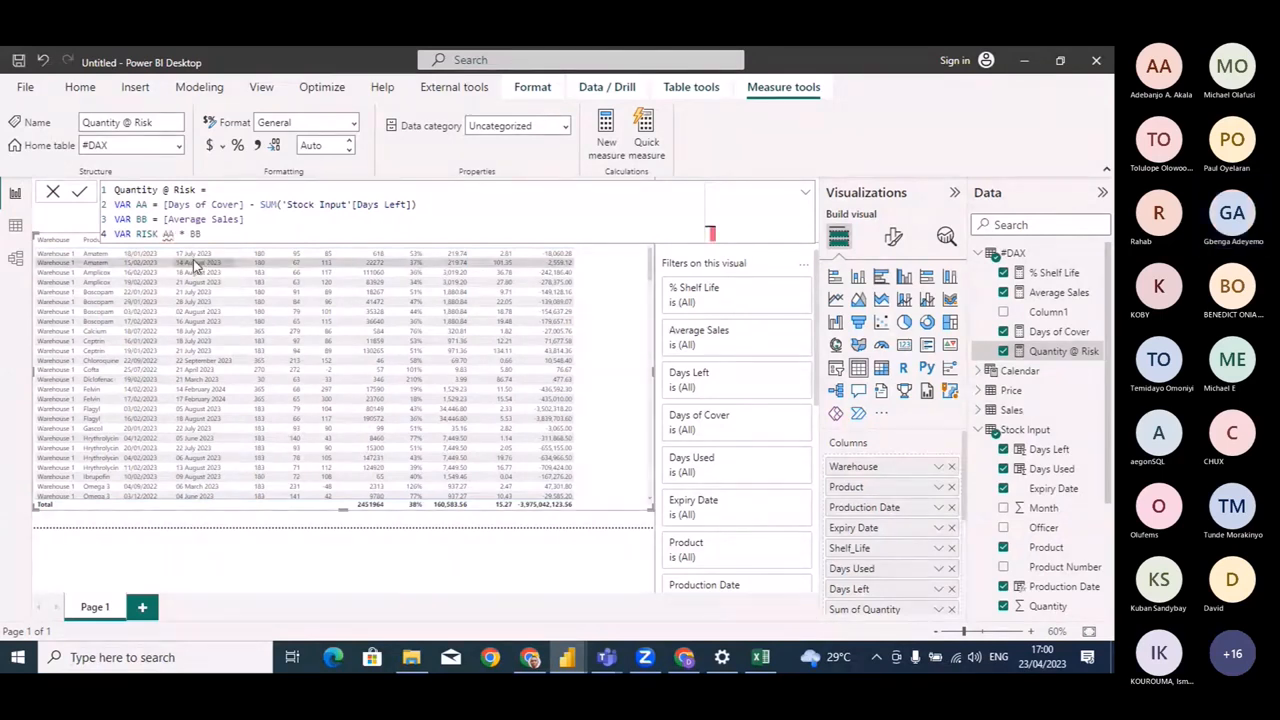
key(Left)
key(Left)
text(=)
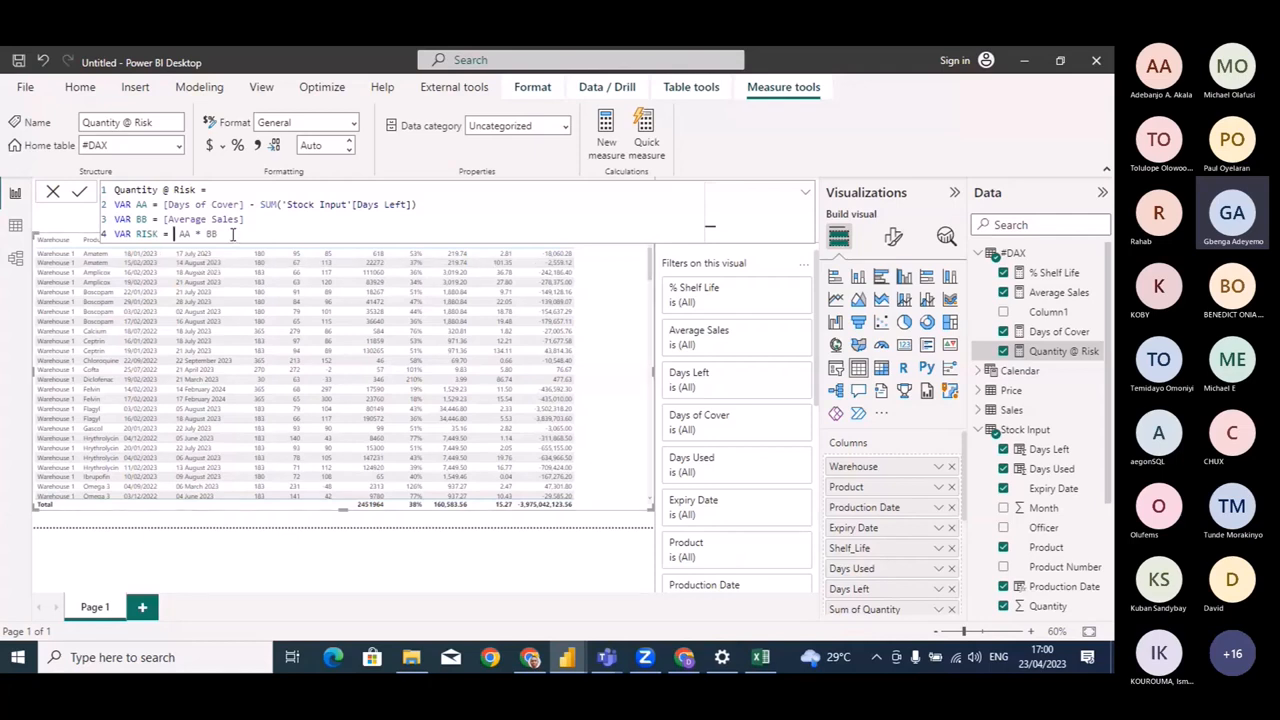
Add a RETURN line below the variables and begin an IF function on the line after it.
key(shift+Return)
text(RE)
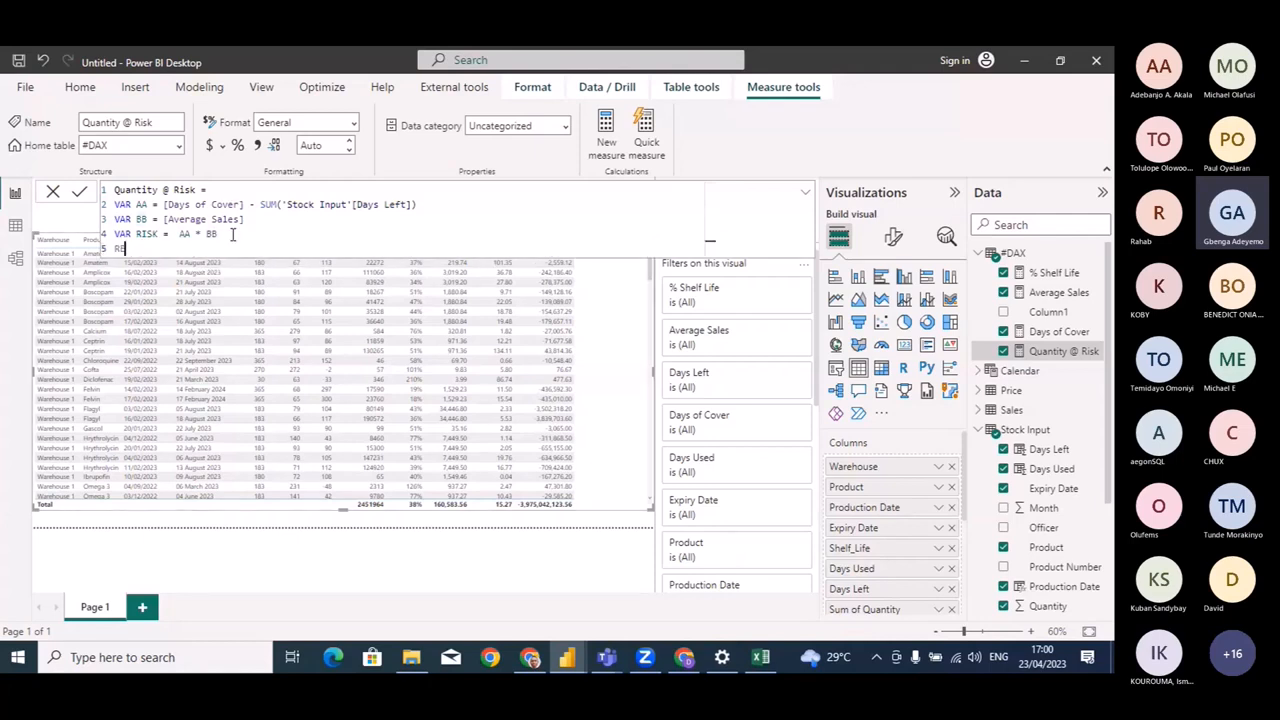
text(TURN)
key(shift+Return)
text(IF()
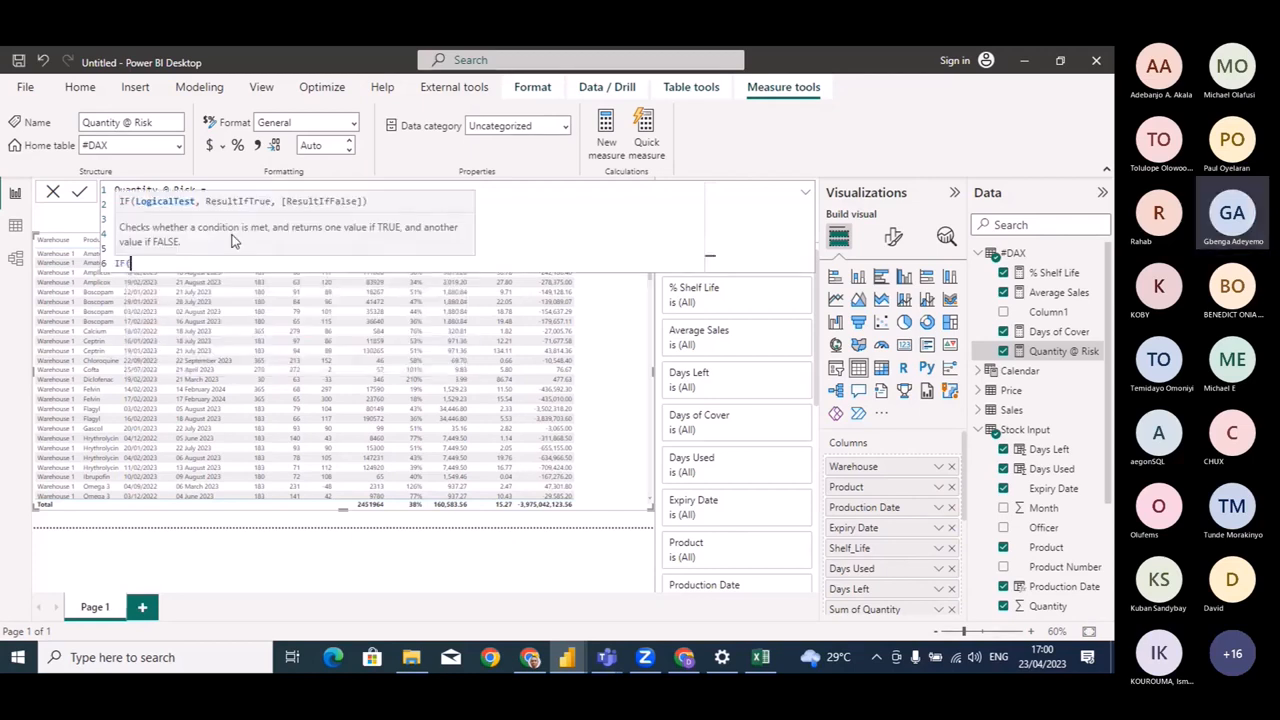
Rename the variable holding AA * BB to ANSWER.
click(514, 230)
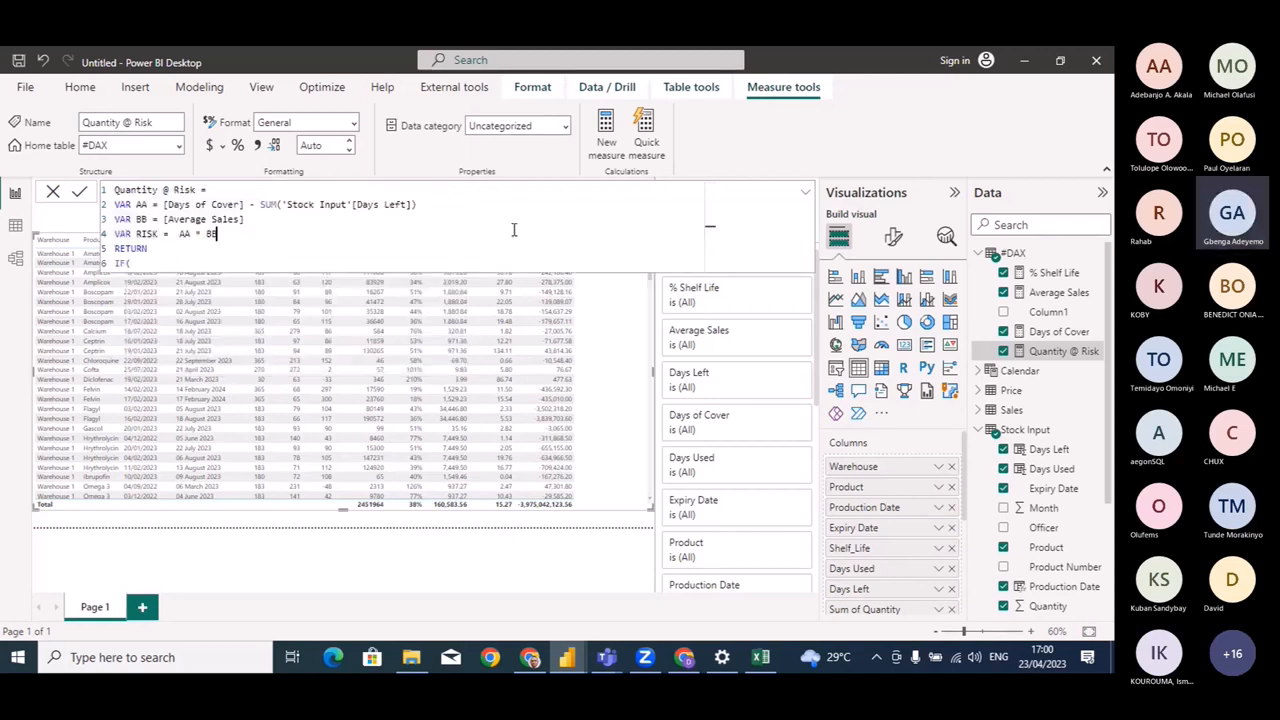
click(159, 234)
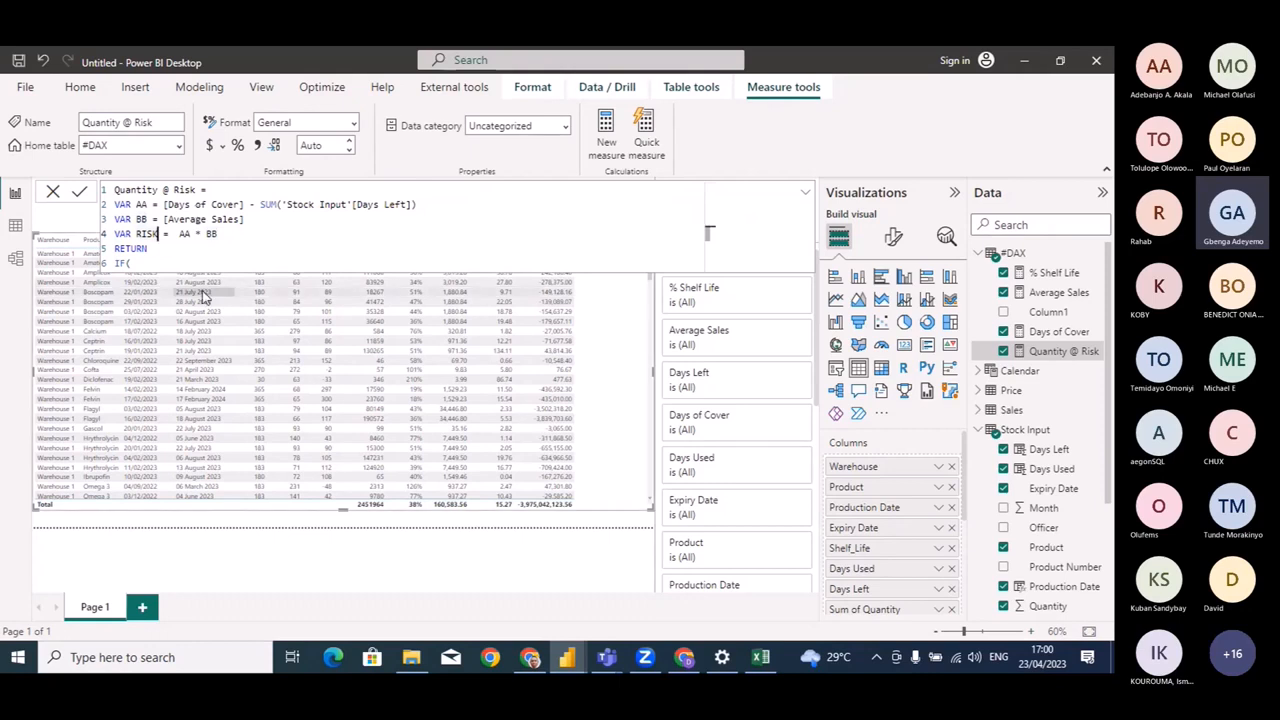
key(BackSpace)
key(BackSpace)
key(BackSpace)
key(BackSpace)
text(ANSWER)
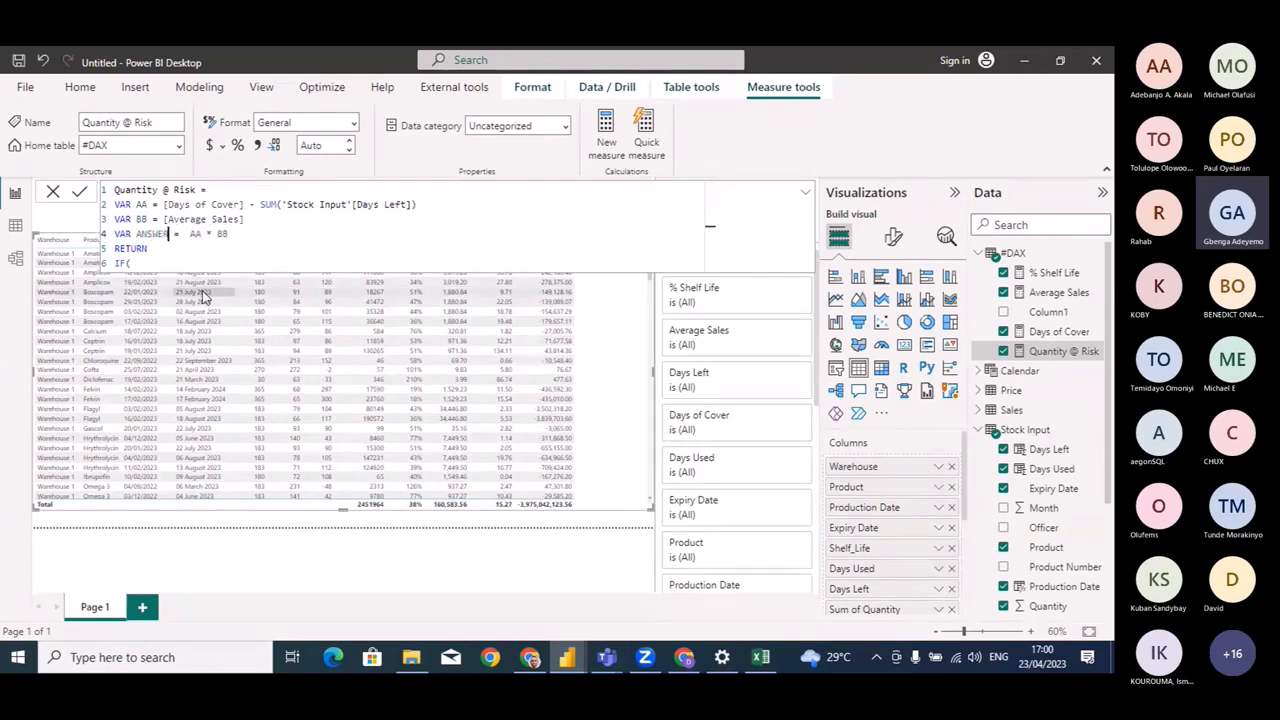
Complete the Quantity @ Risk expression as IF(ANSWER < 0, 0), commit the measure and close its formula.
click(155, 263)
text(ANS)
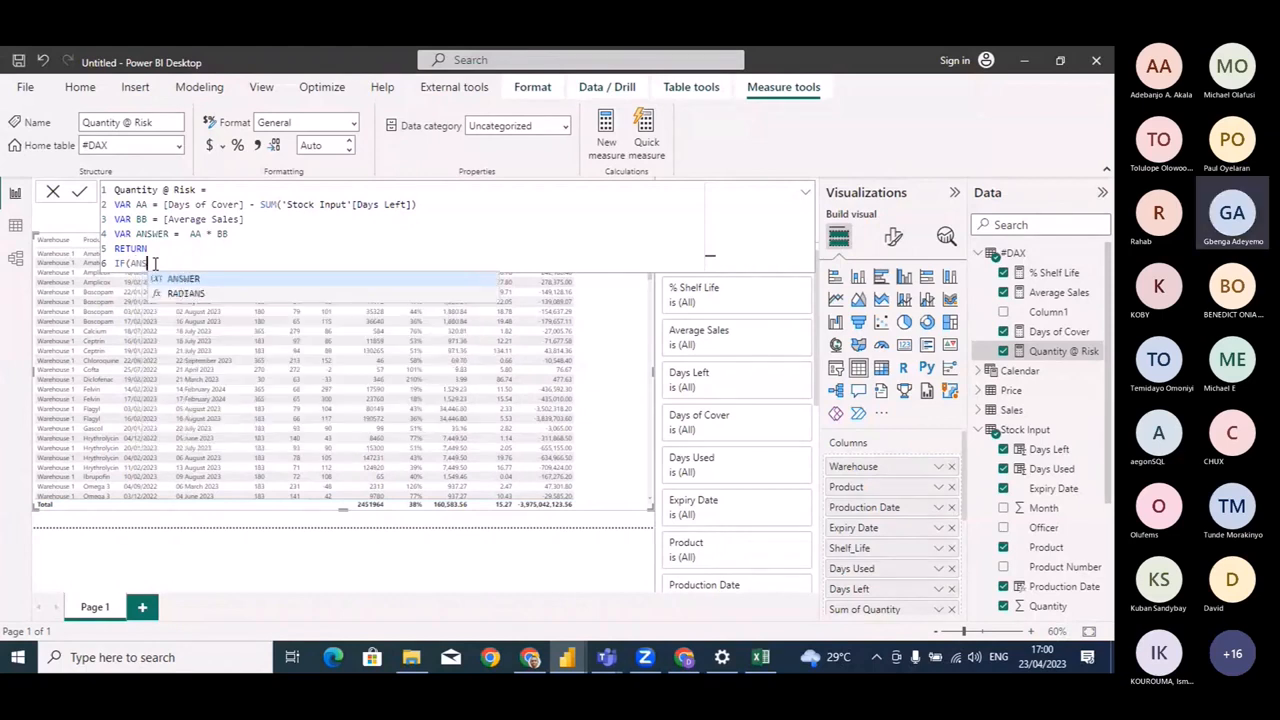
key(Tab)
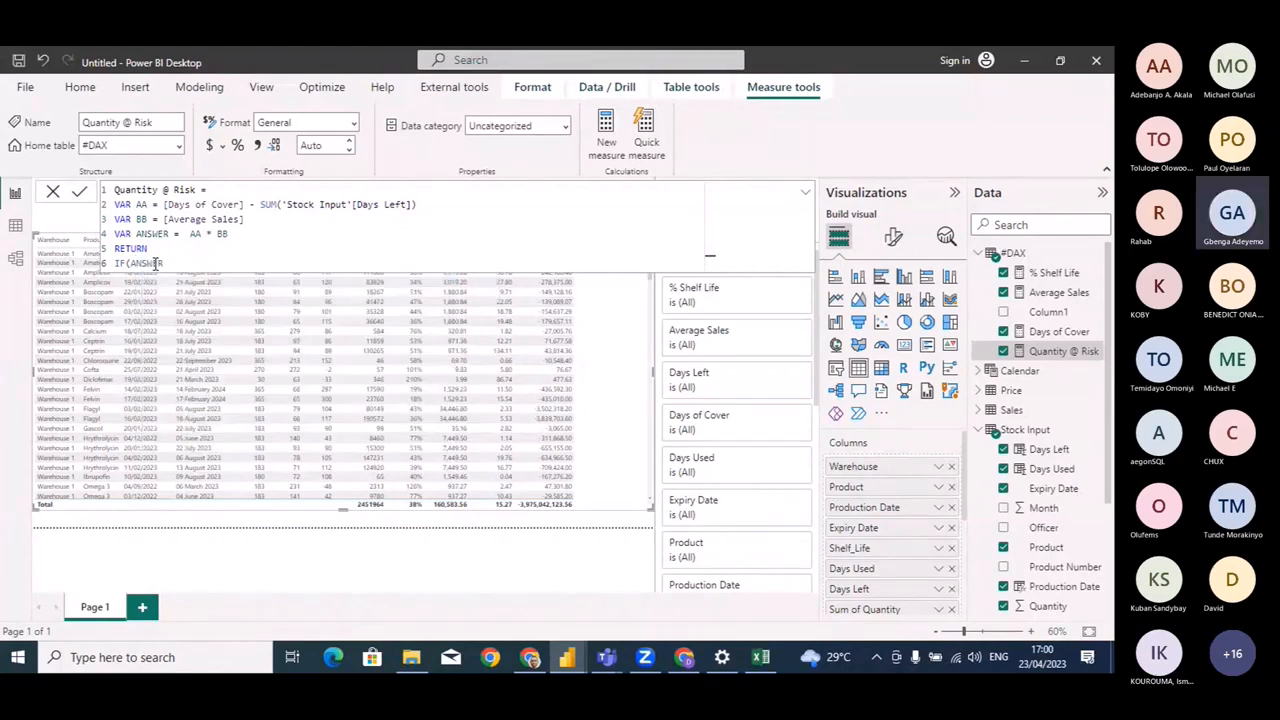
text(< 0,)
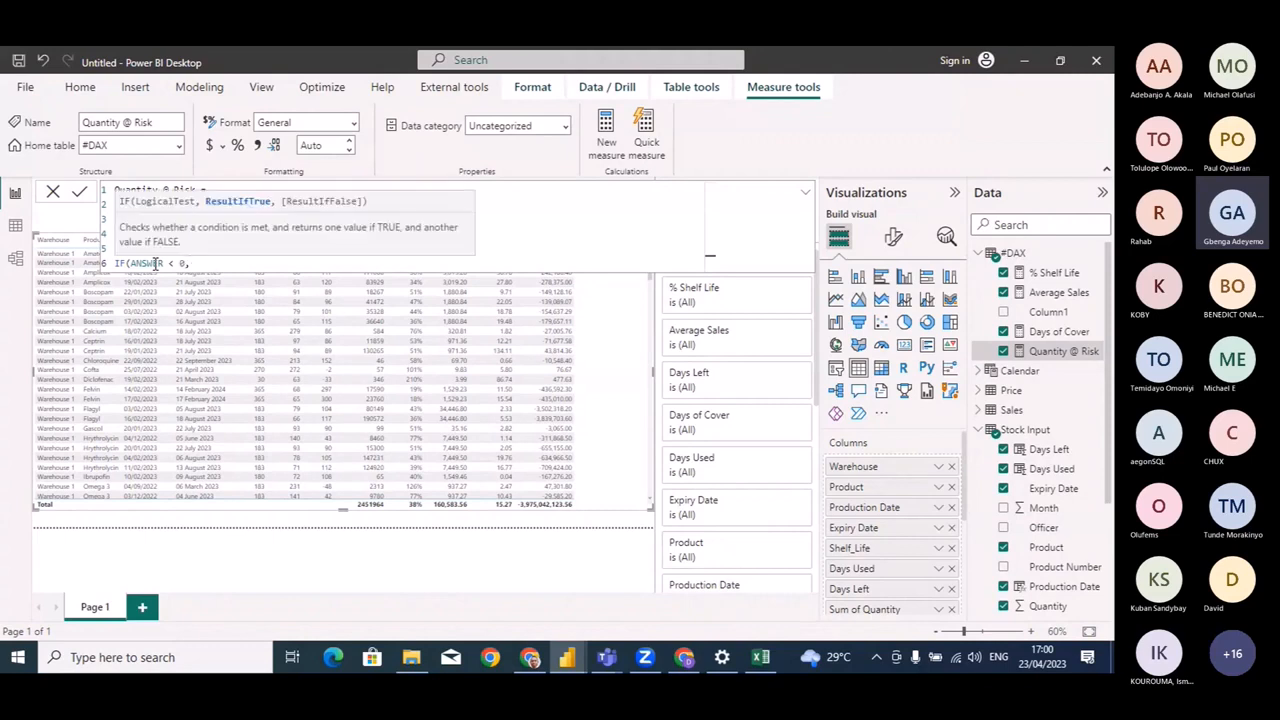
text( 0))
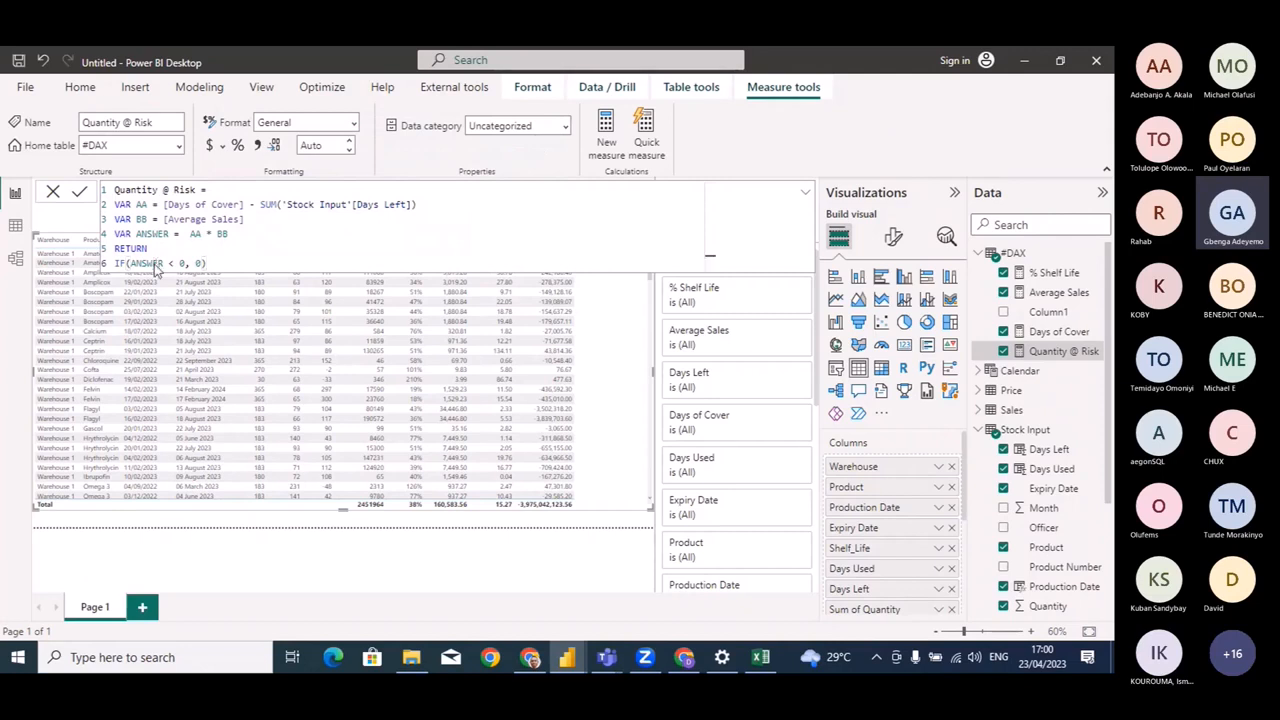
key(Return)
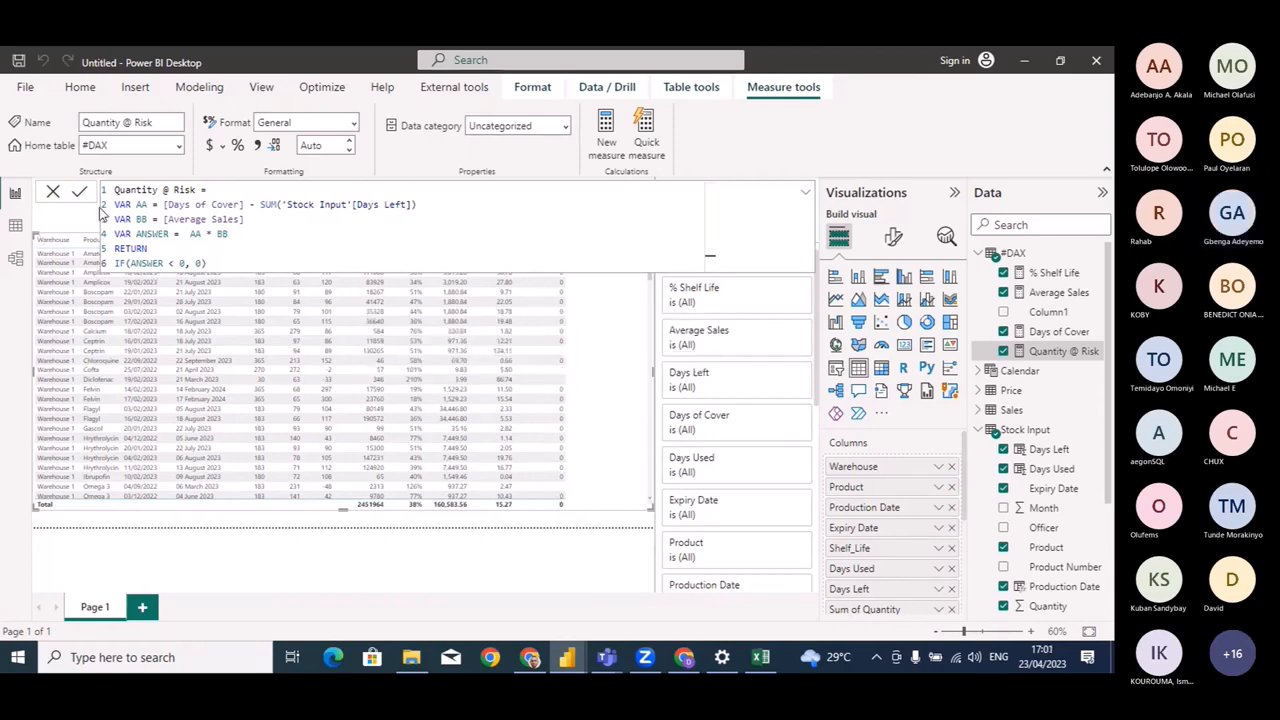
click(53, 192)
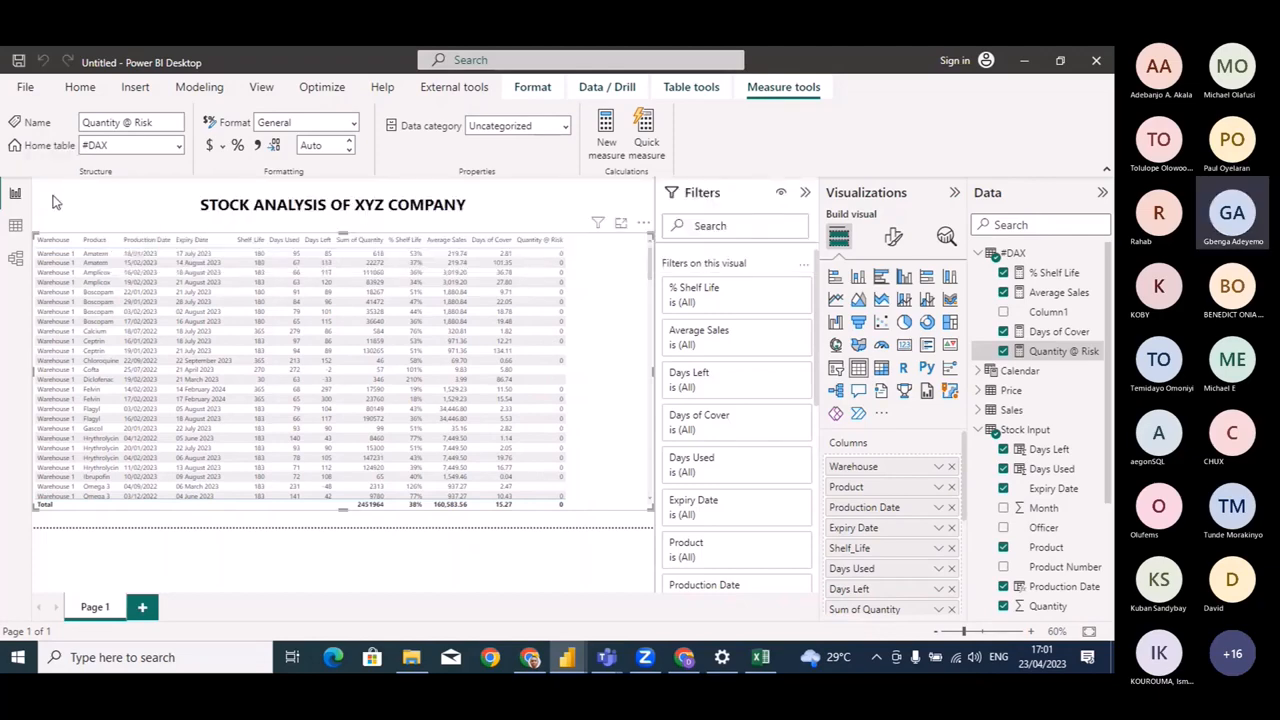
Format the Stock Input table's Quantity field with thousands separators.
scroll(626, 434, down, 8)
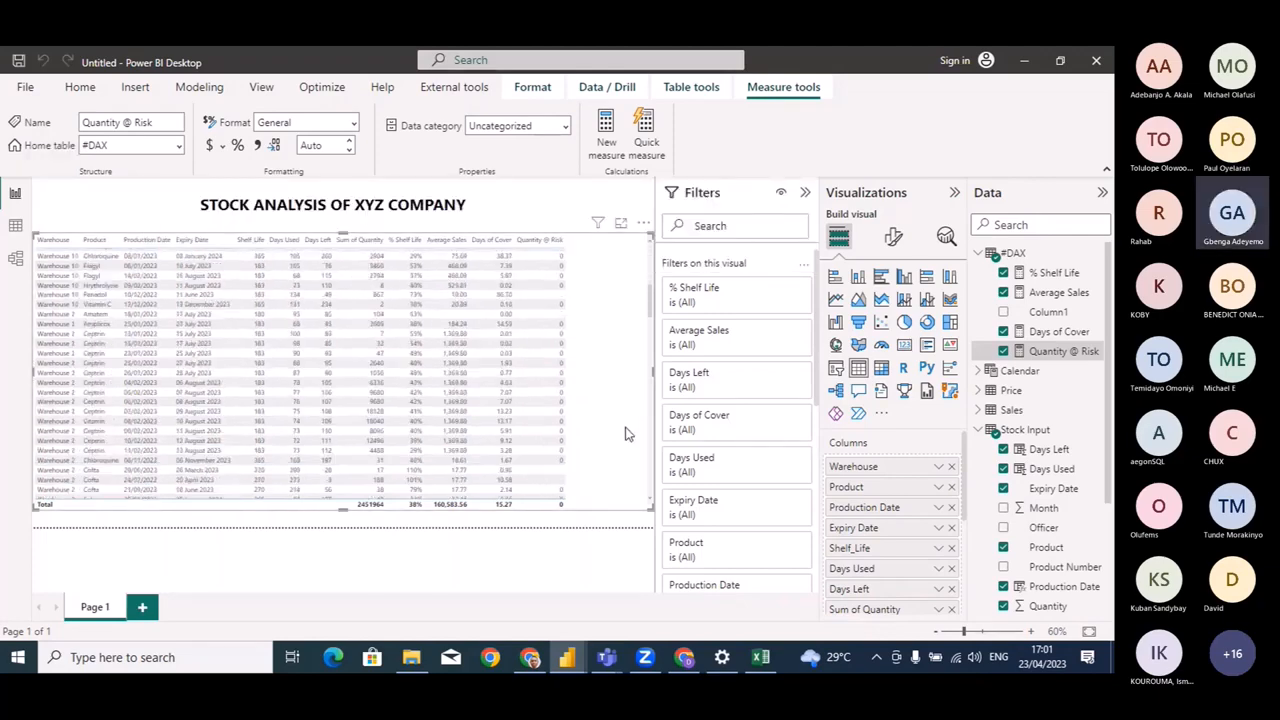
scroll(626, 434, down, 5)
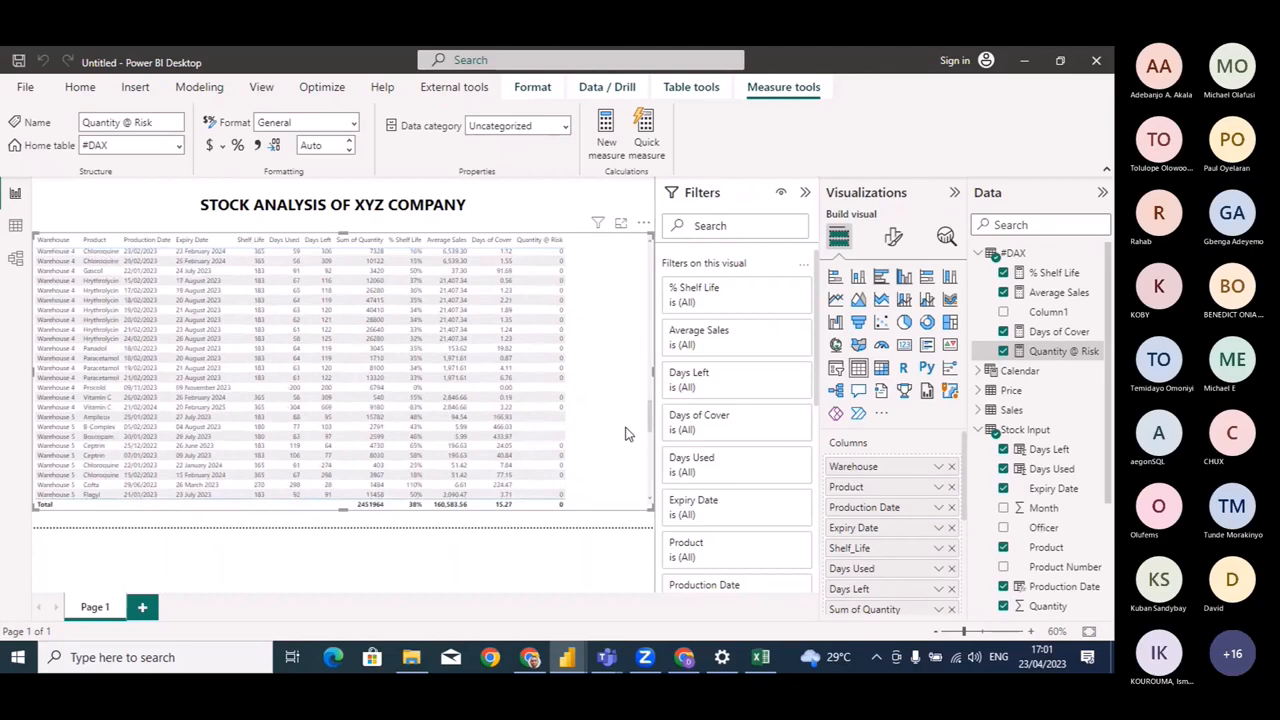
scroll(626, 434, up, 13)
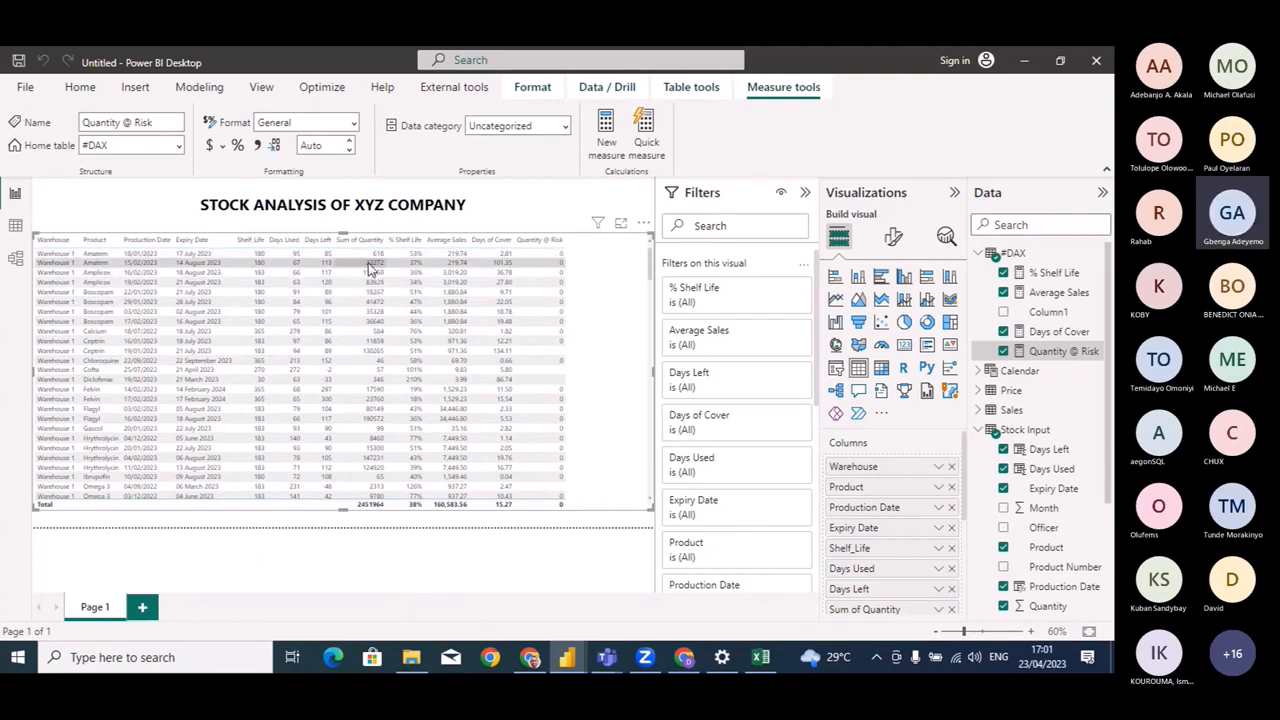
click(981, 255)
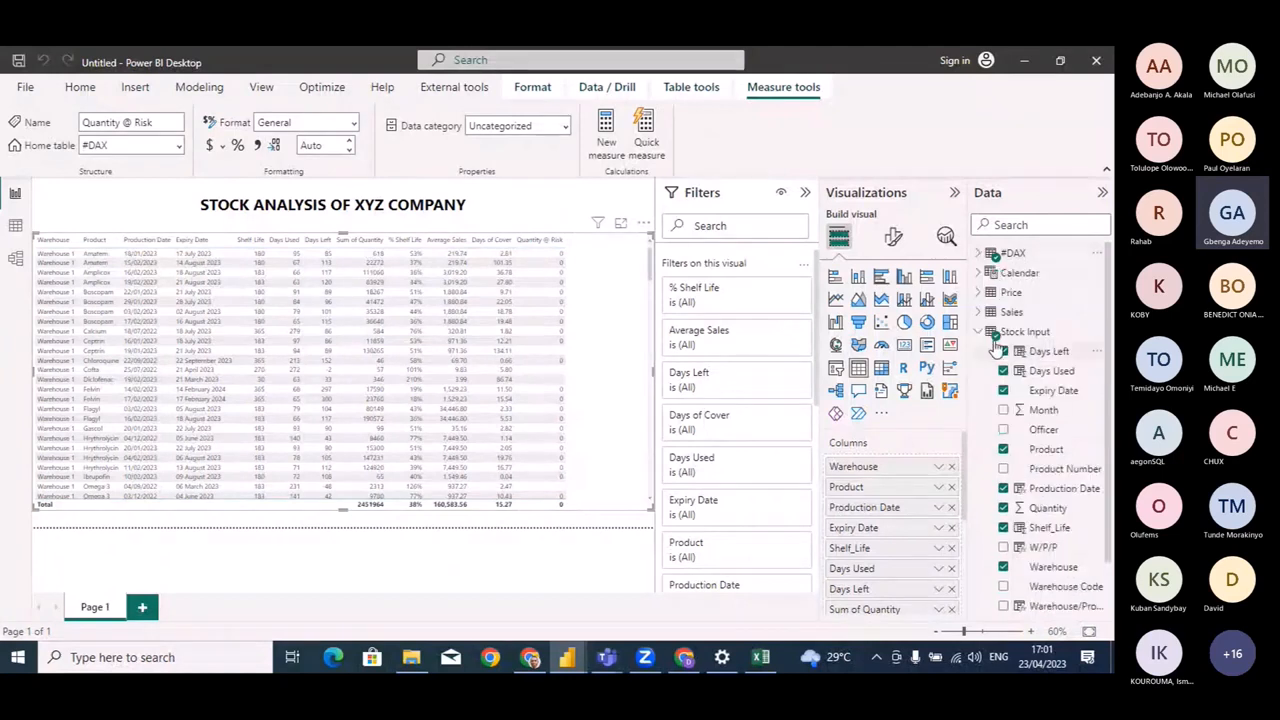
click(1050, 509)
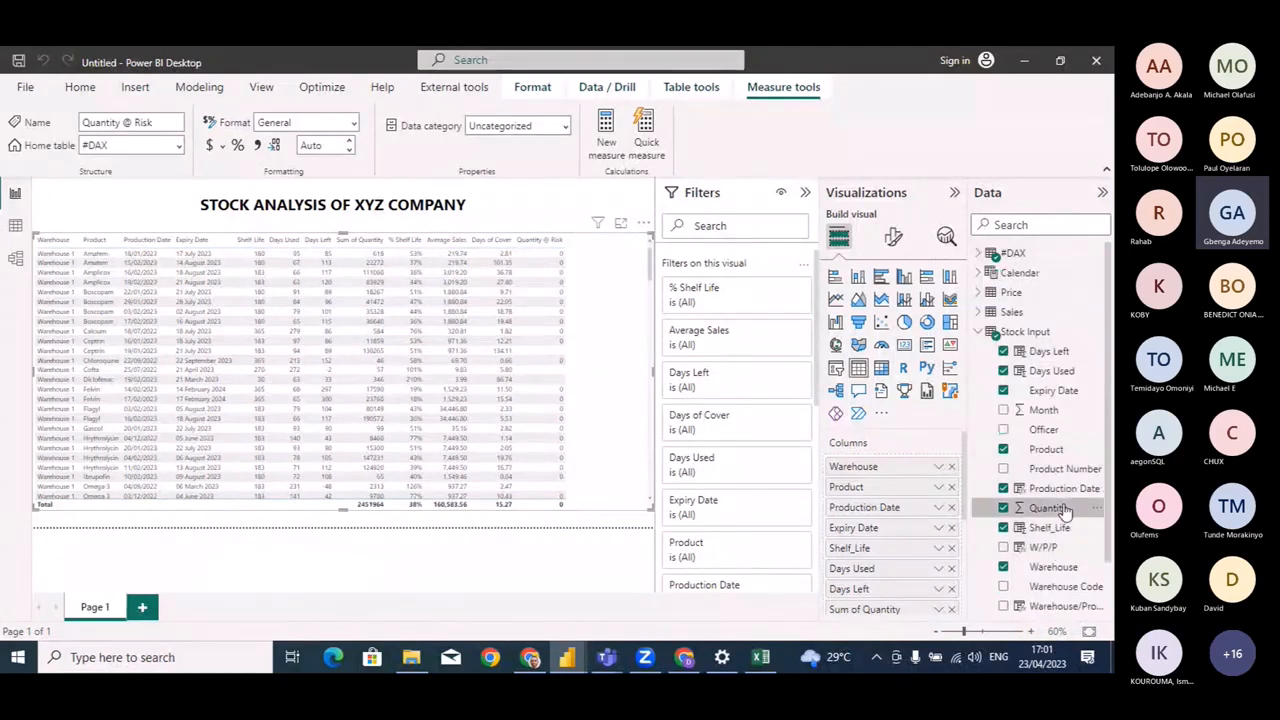
click(250, 147)
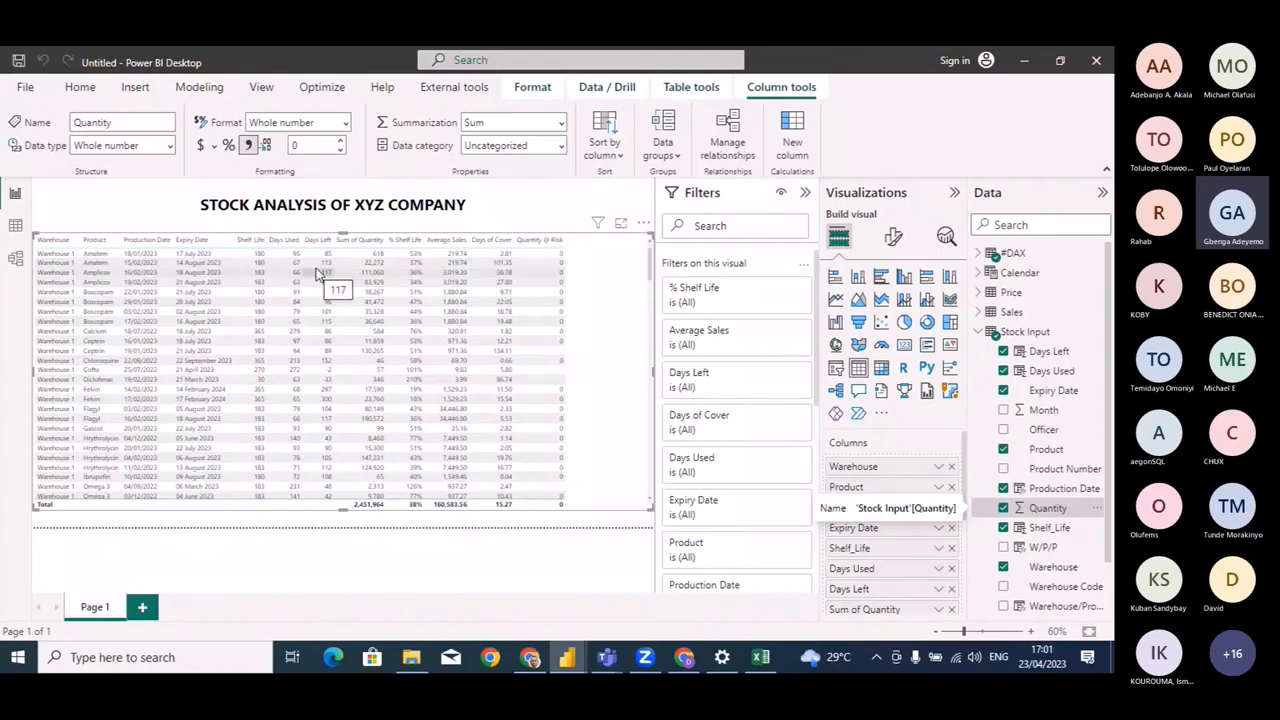
Examine the Average Sales, Days of Cover and Quantity @ Risk columns across the warehouse rows of the stock table.
scroll(490, 358, down, 1)
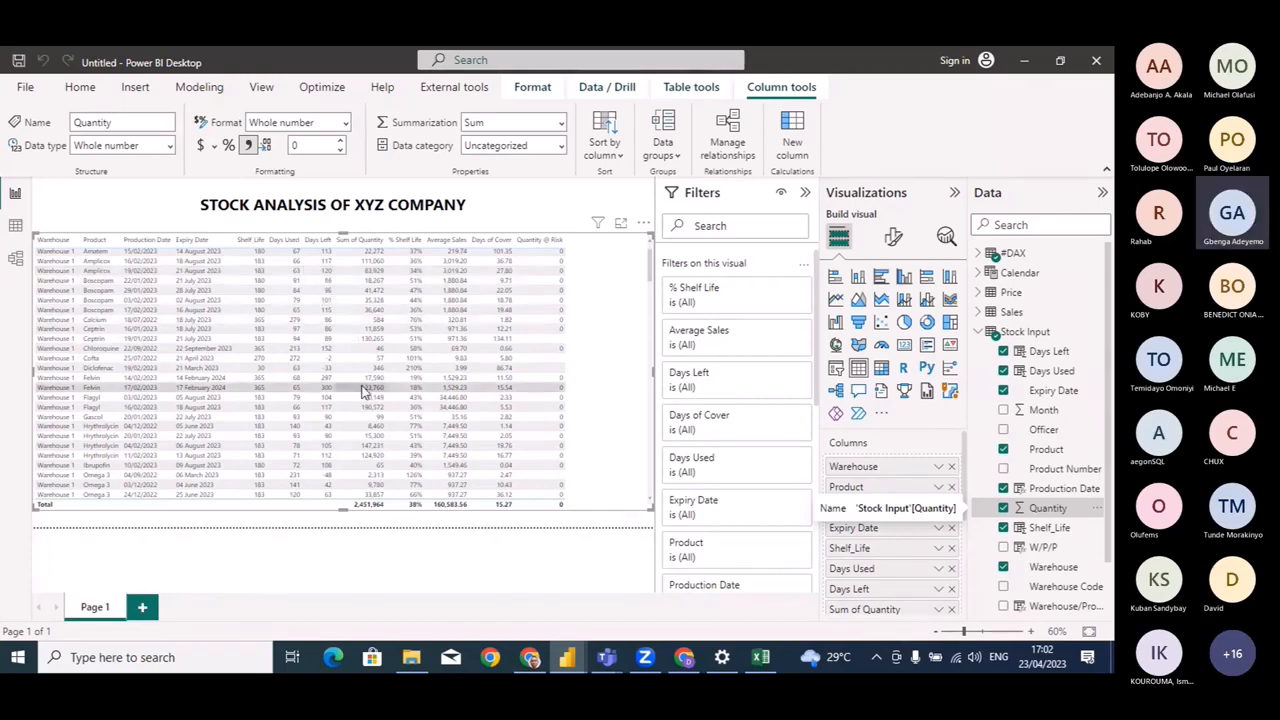
scroll(365, 392, down, 7)
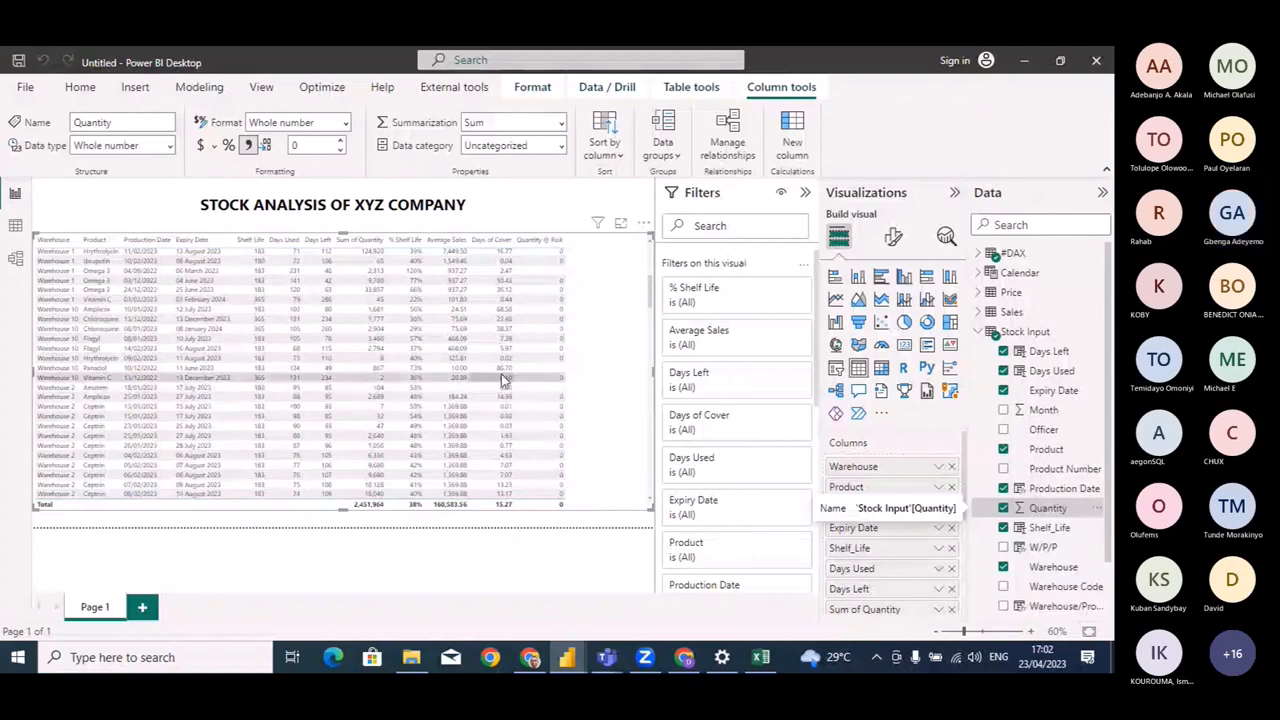
scroll(526, 409, down, 5)
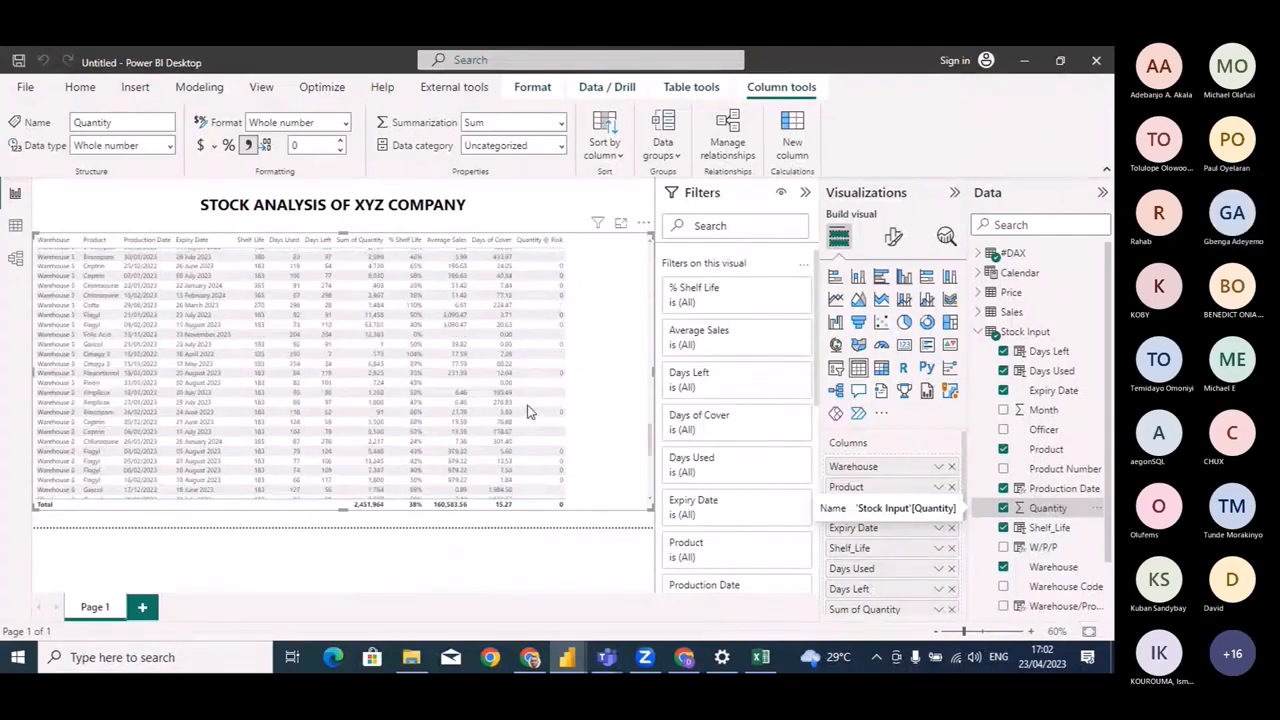
scroll(530, 410, up, 8)
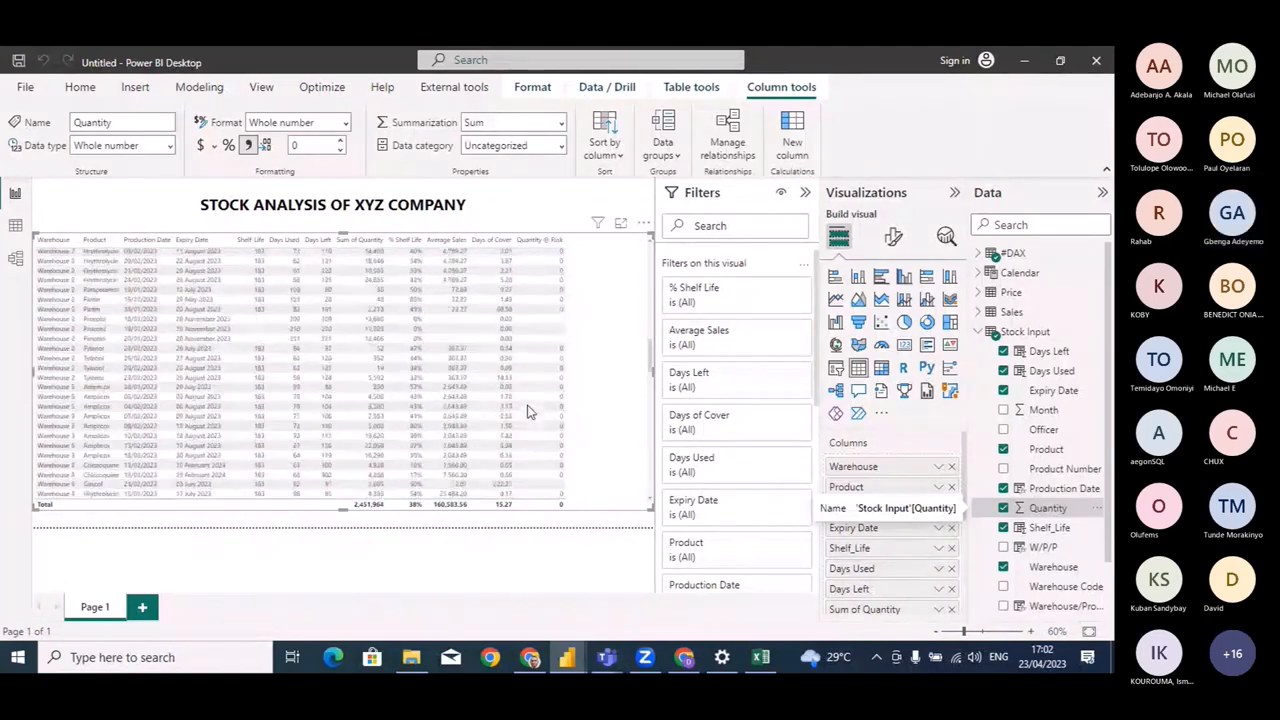
scroll(528, 408, up, 5)
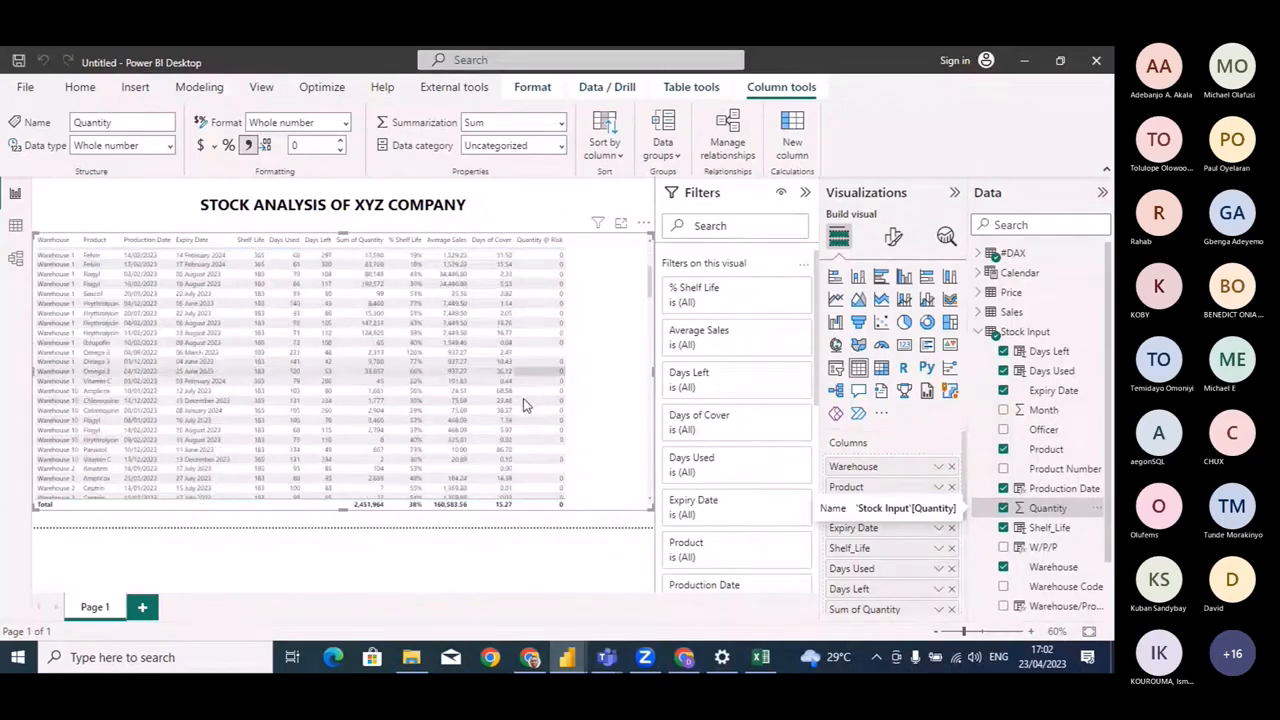
scroll(523, 404, down, 5)
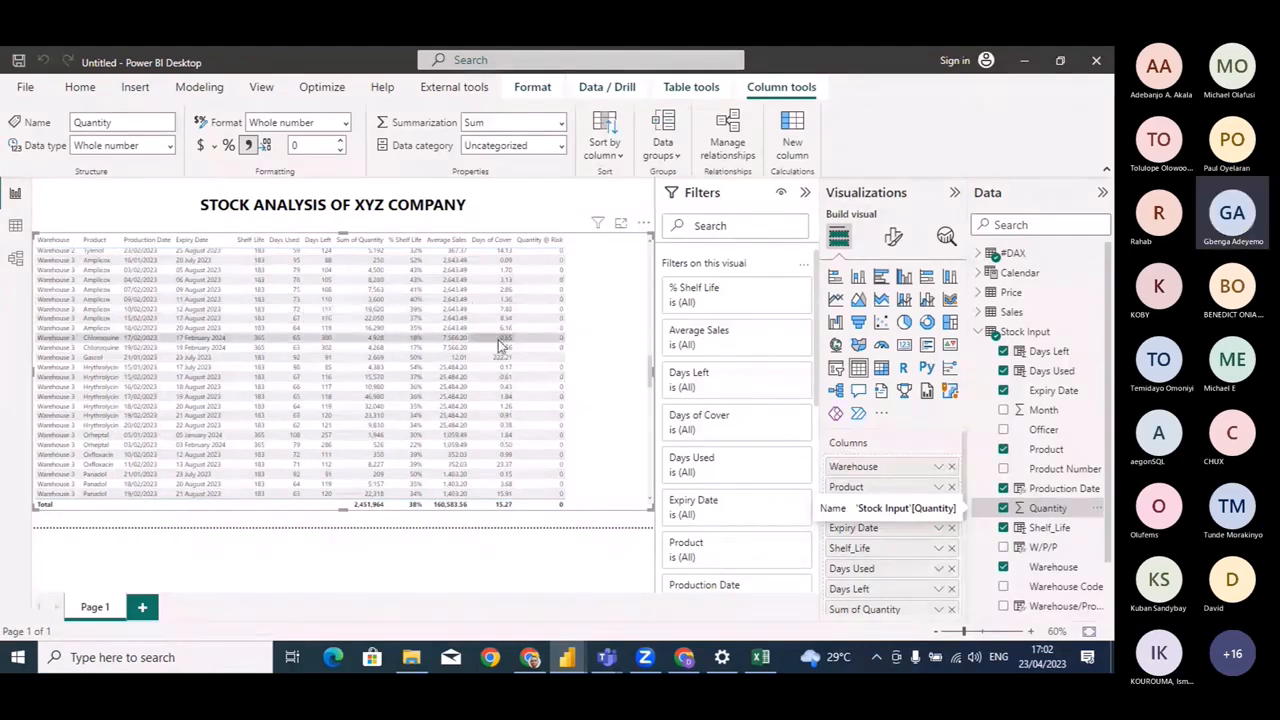
scroll(372, 412, down, 1)
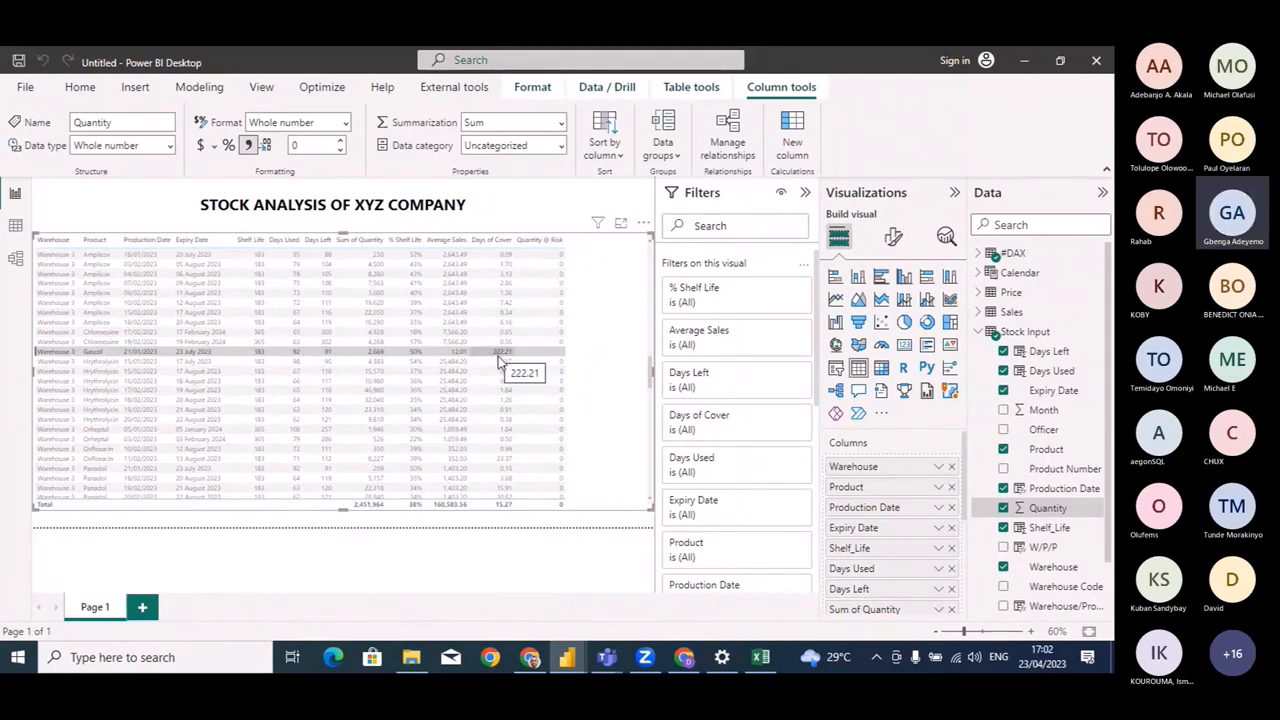
click(599, 378)
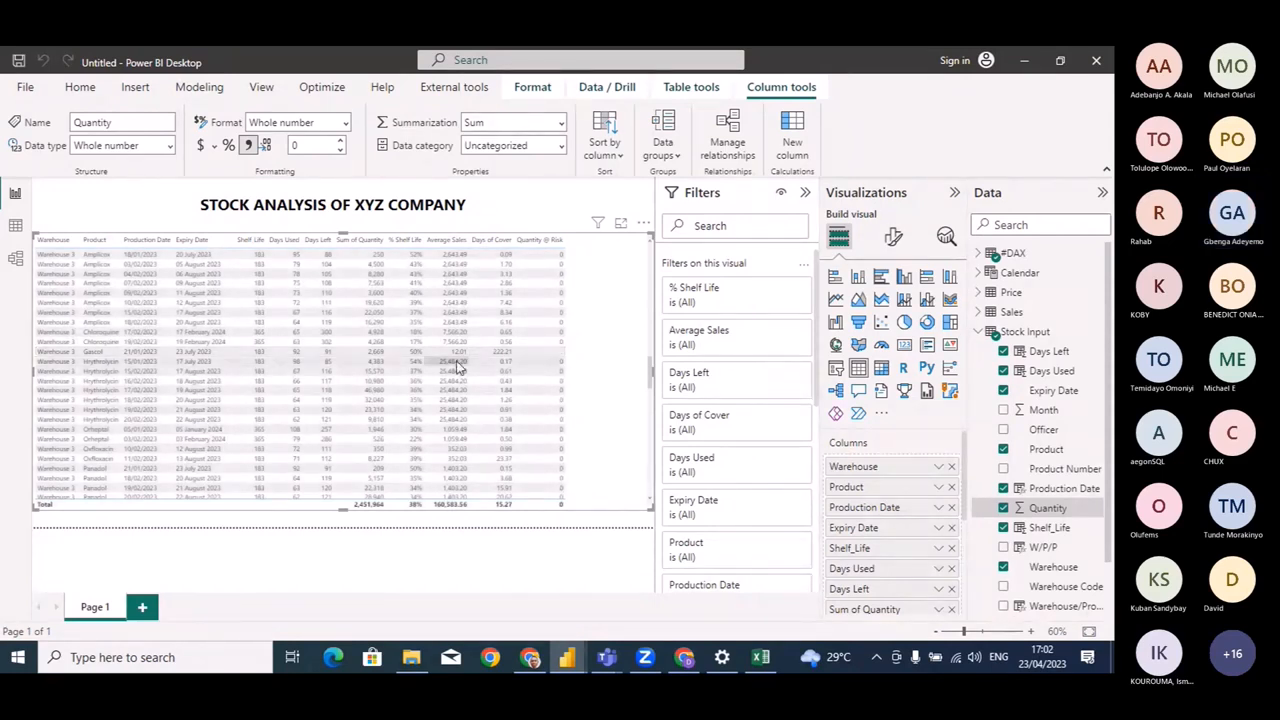
scroll(457, 411, down, 2)
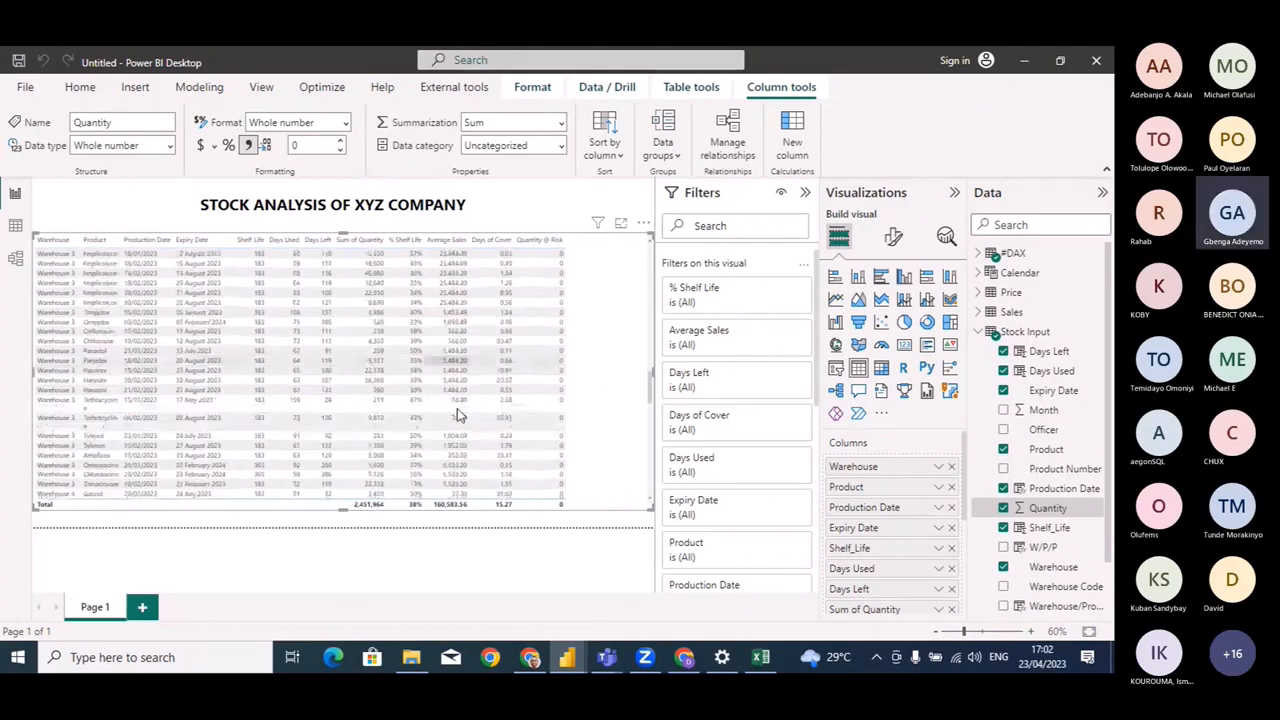
scroll(457, 408, down, 5)
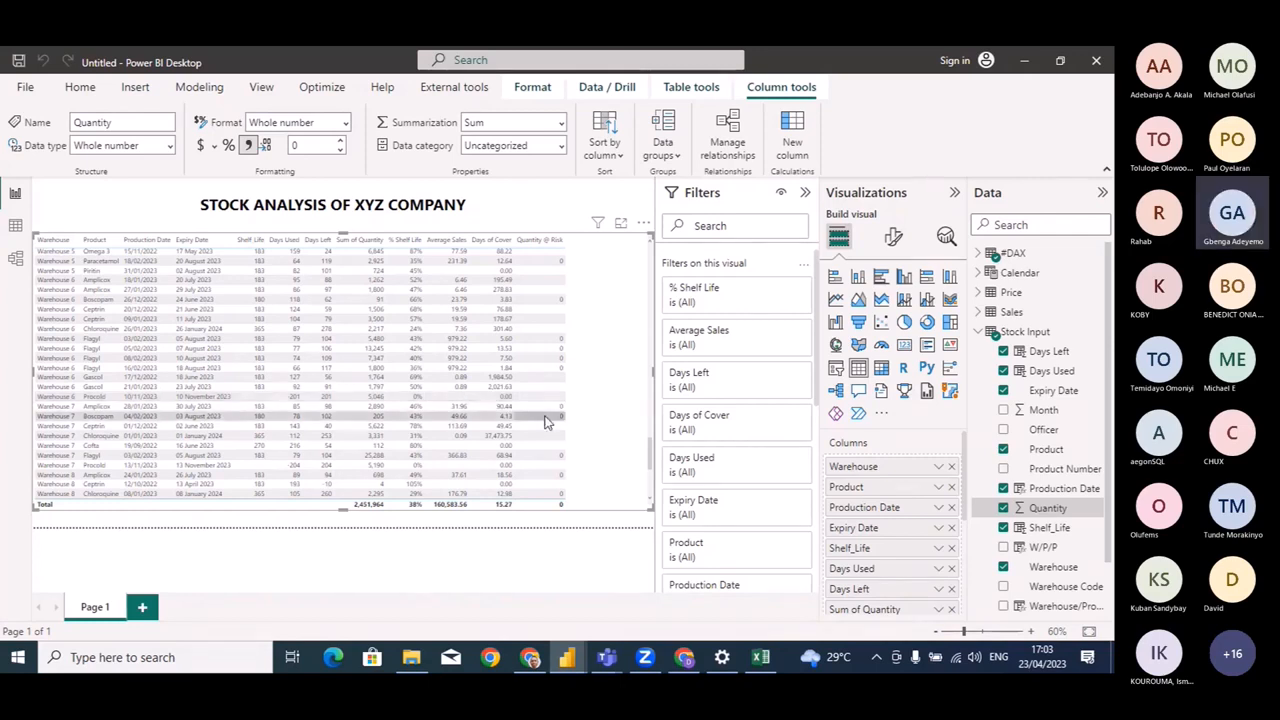
Reopen the Quantity @ Risk formula and begin a nested IF as its false result, testing whether [Average Sales] = 0.
click(979, 256)
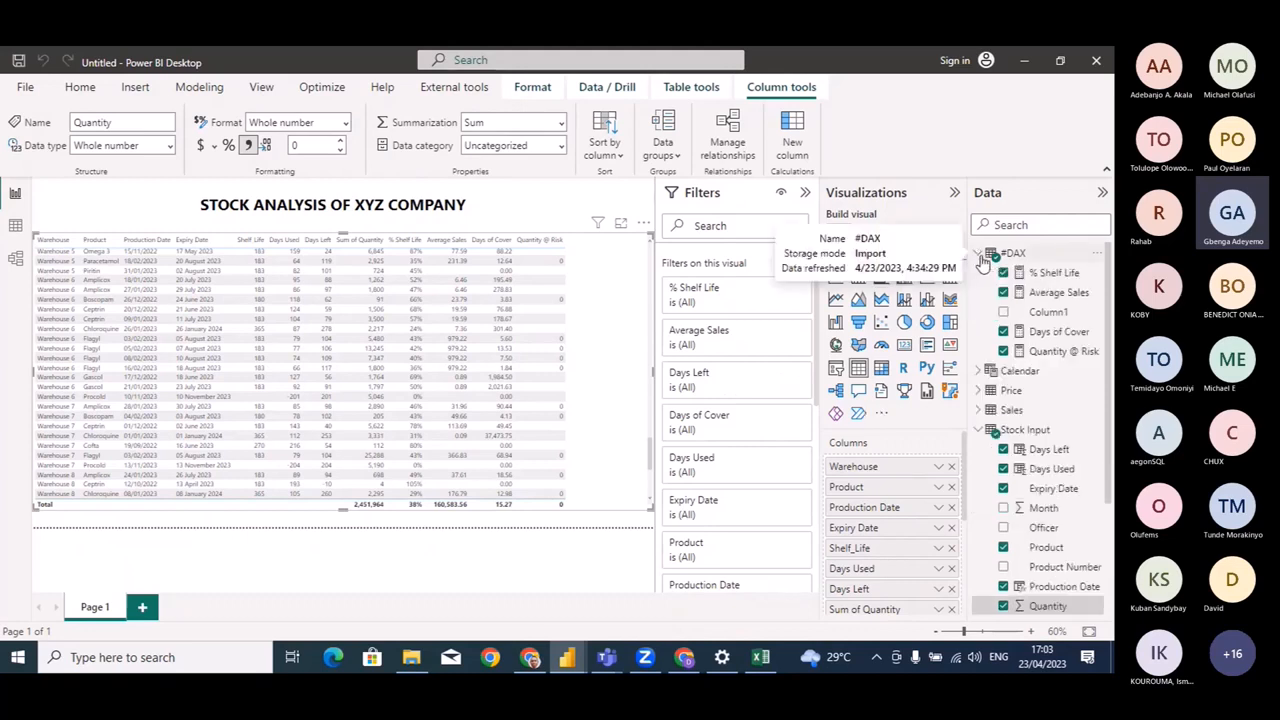
click(1045, 354)
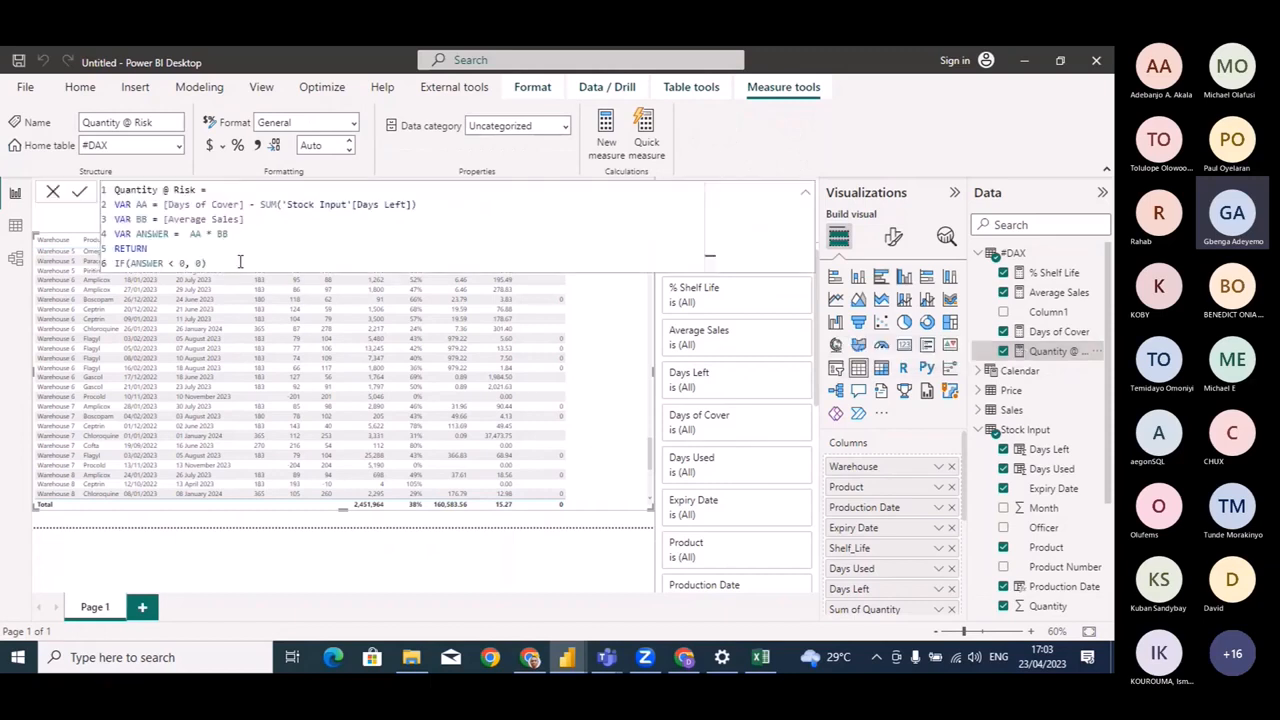
text(,)
key(shift+Return)
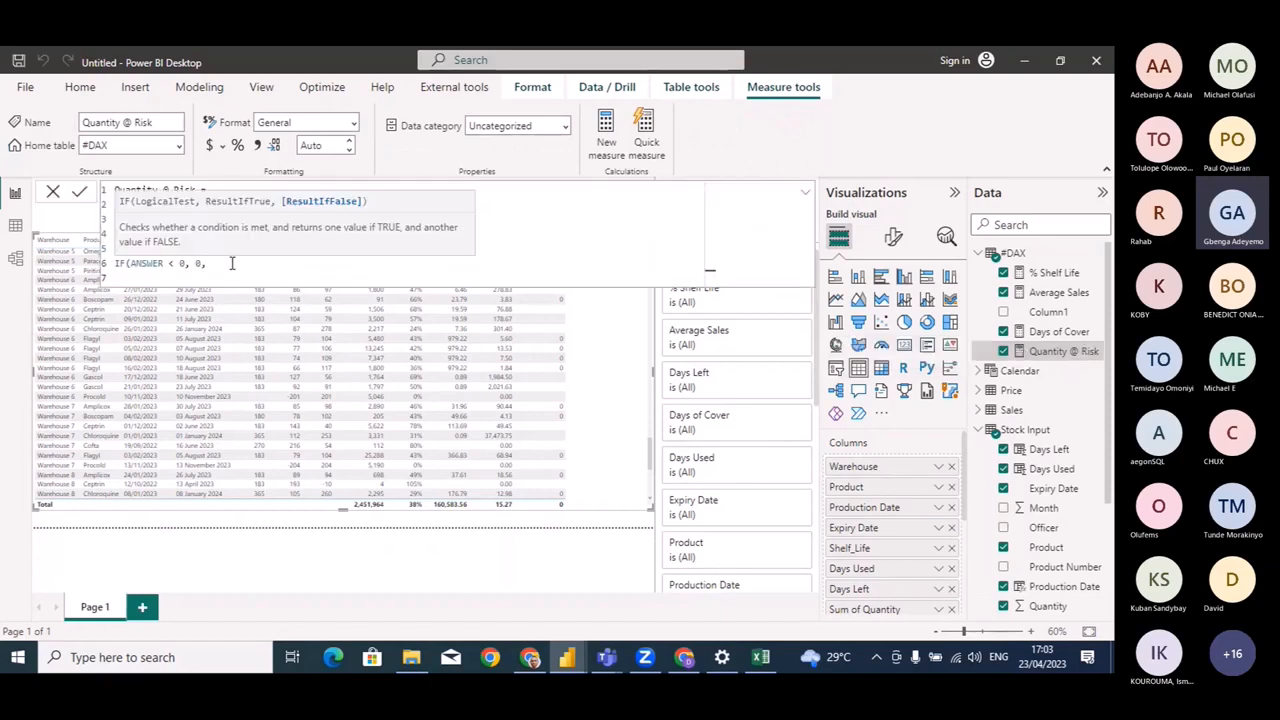
text(IF()
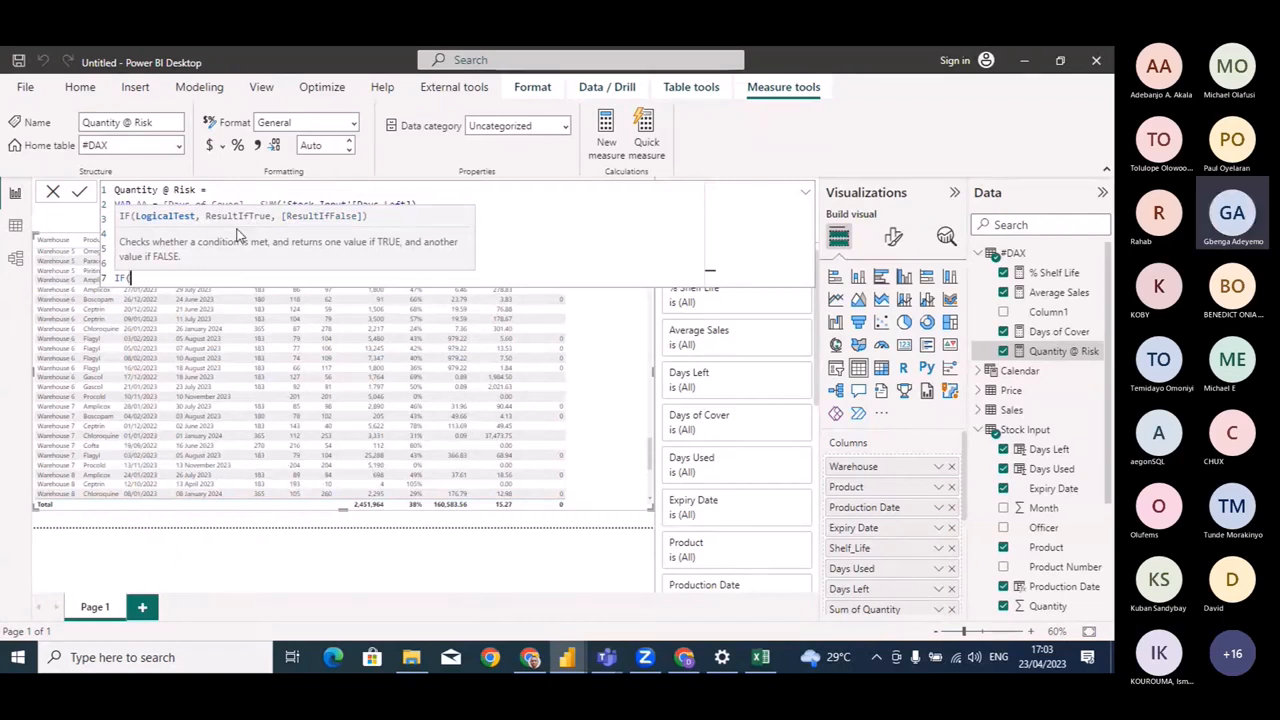
text(AVERA)
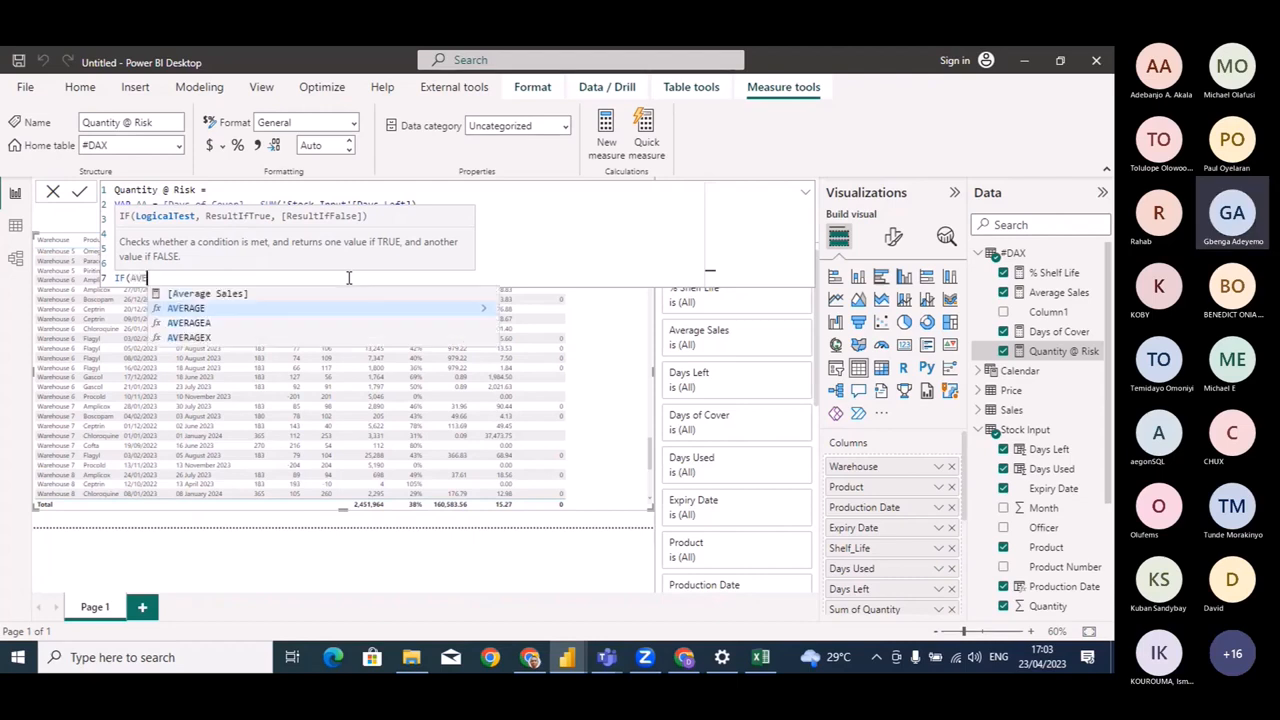
click(272, 294)
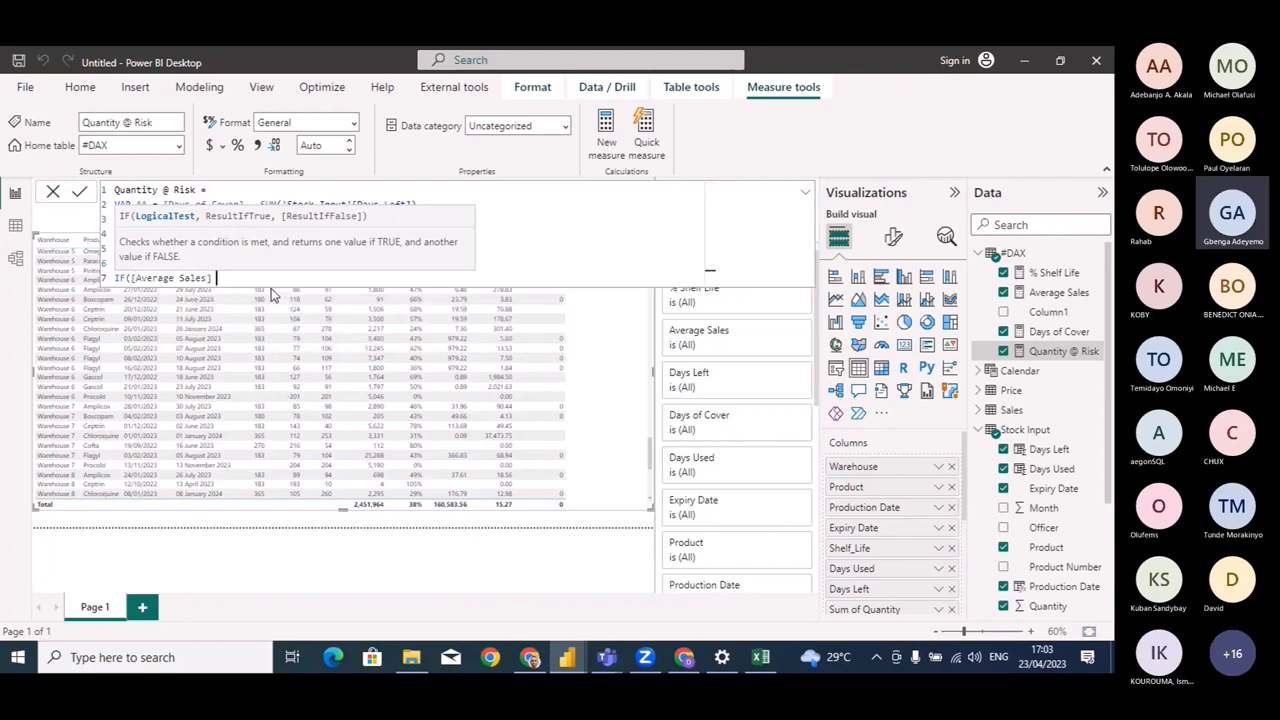
text(= 0,)
Make the nested IF return SUM('Stock Input'[Quantity]), close both IF functions and commit the Quantity @ Risk measure.
text(SUM(QUAN)
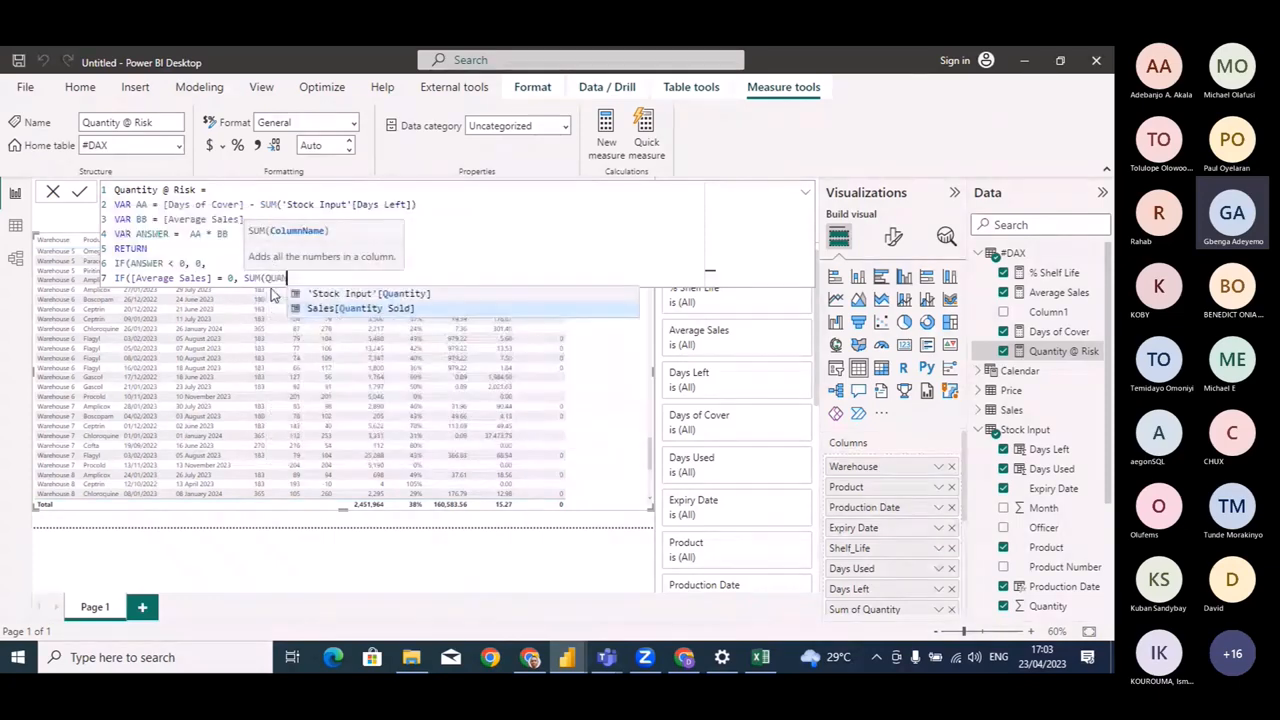
click(378, 293)
text(),)
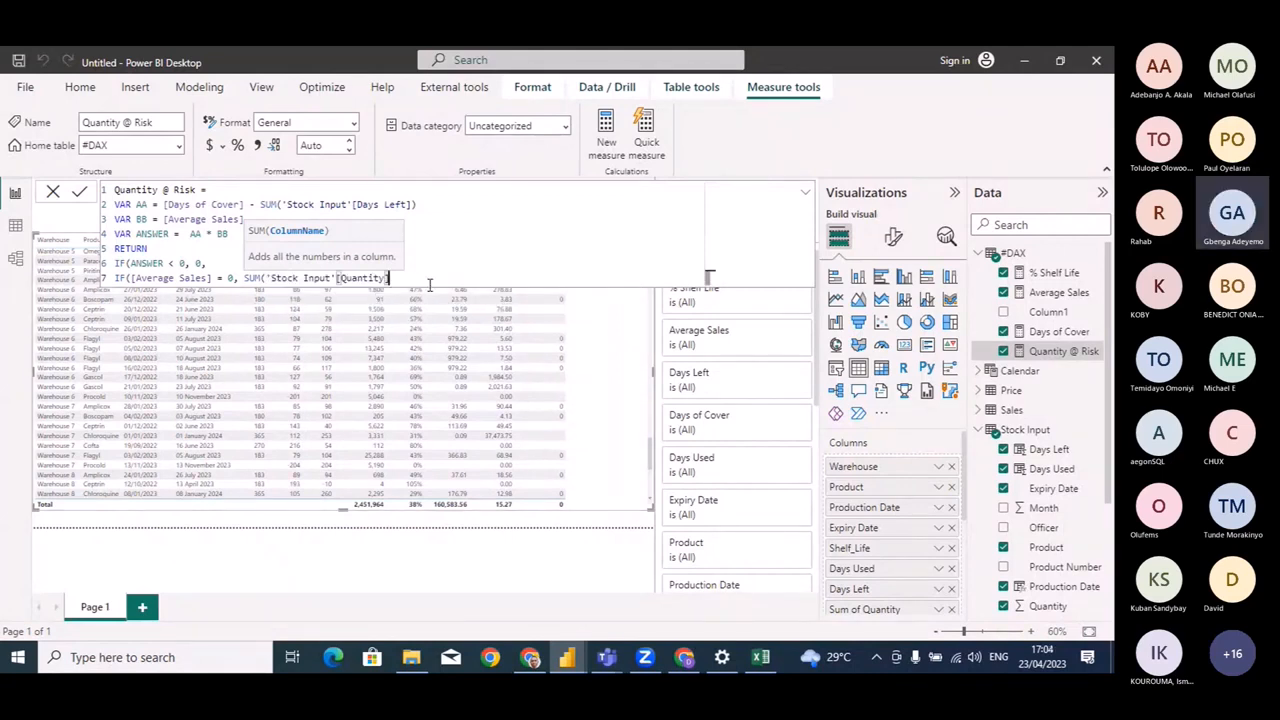
key(BackSpace)
key(BackSpace)
text()))
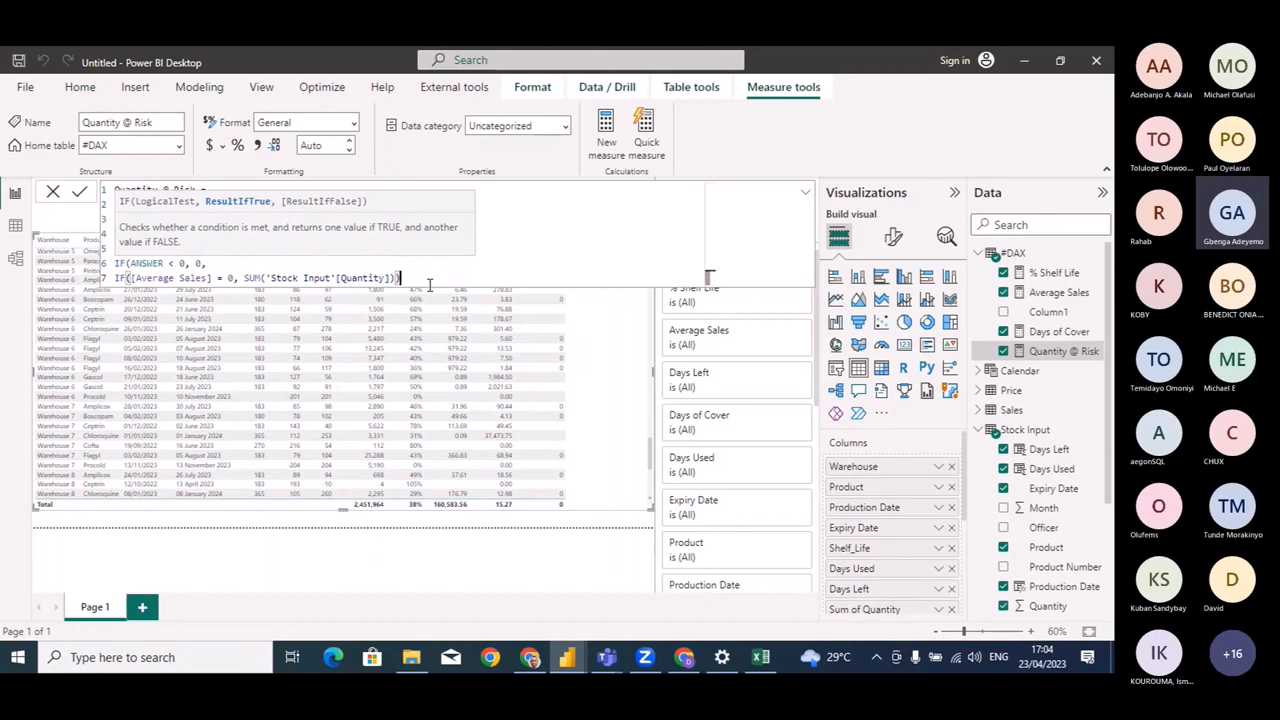
text())
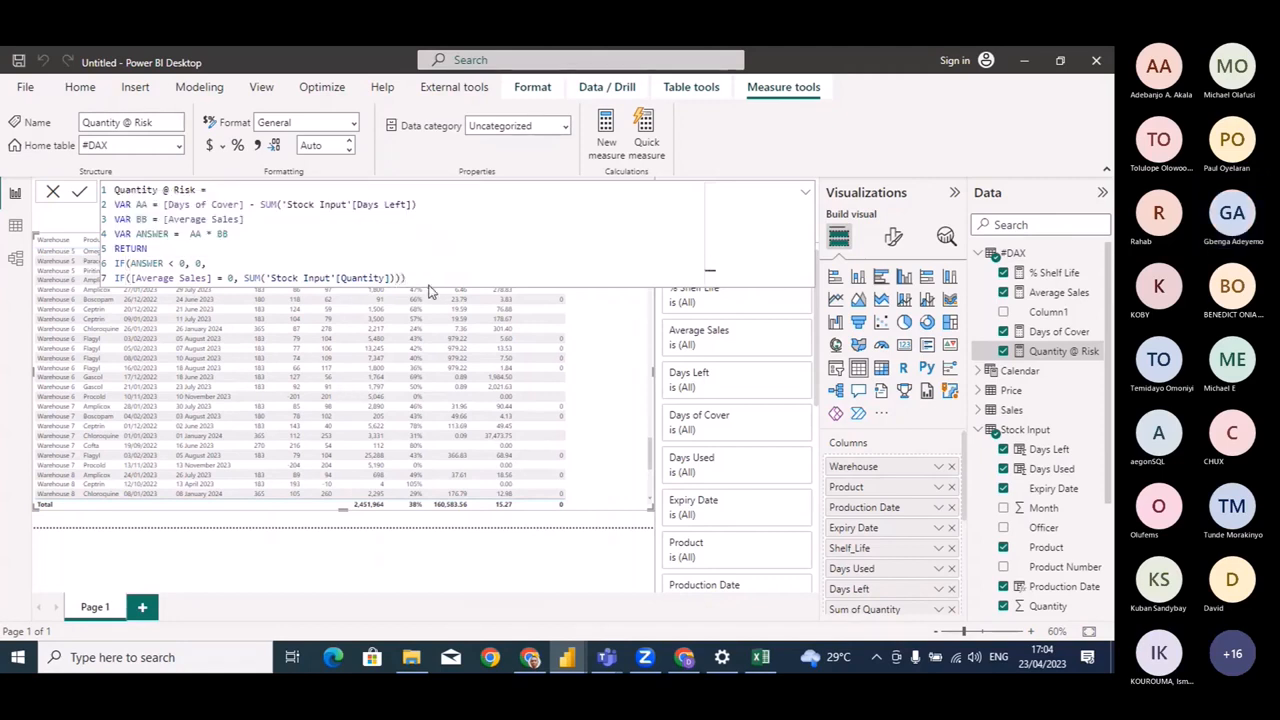
key(Return)
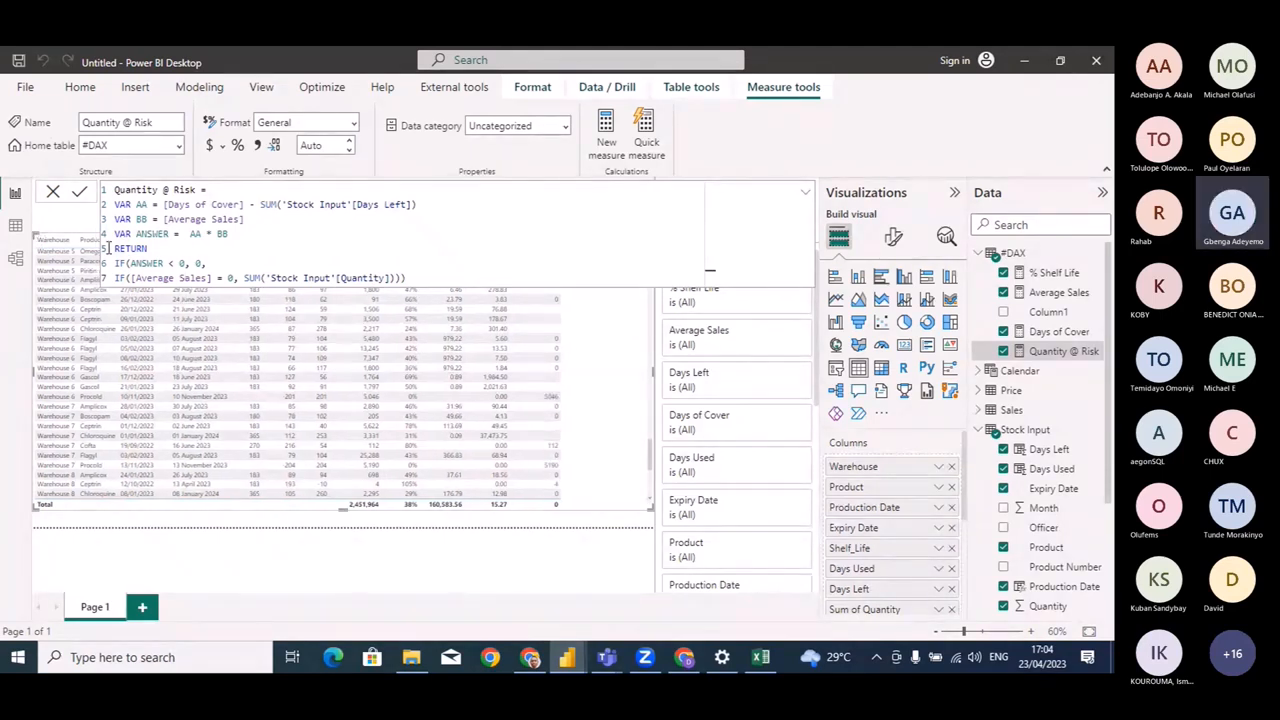
click(54, 193)
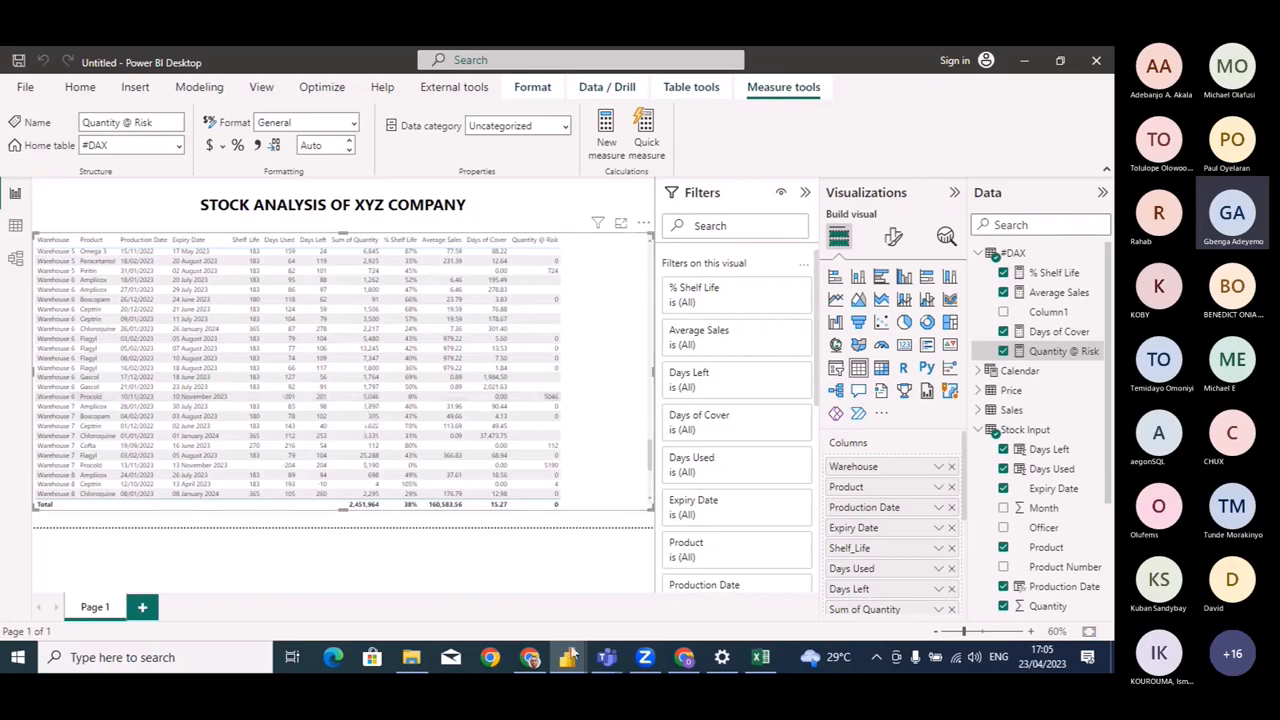
Switch to the Stock Analysis report window to review its finished Quantity @ Risk formula, close the formula and return to the Untitled report.
mouse_move(566, 657)
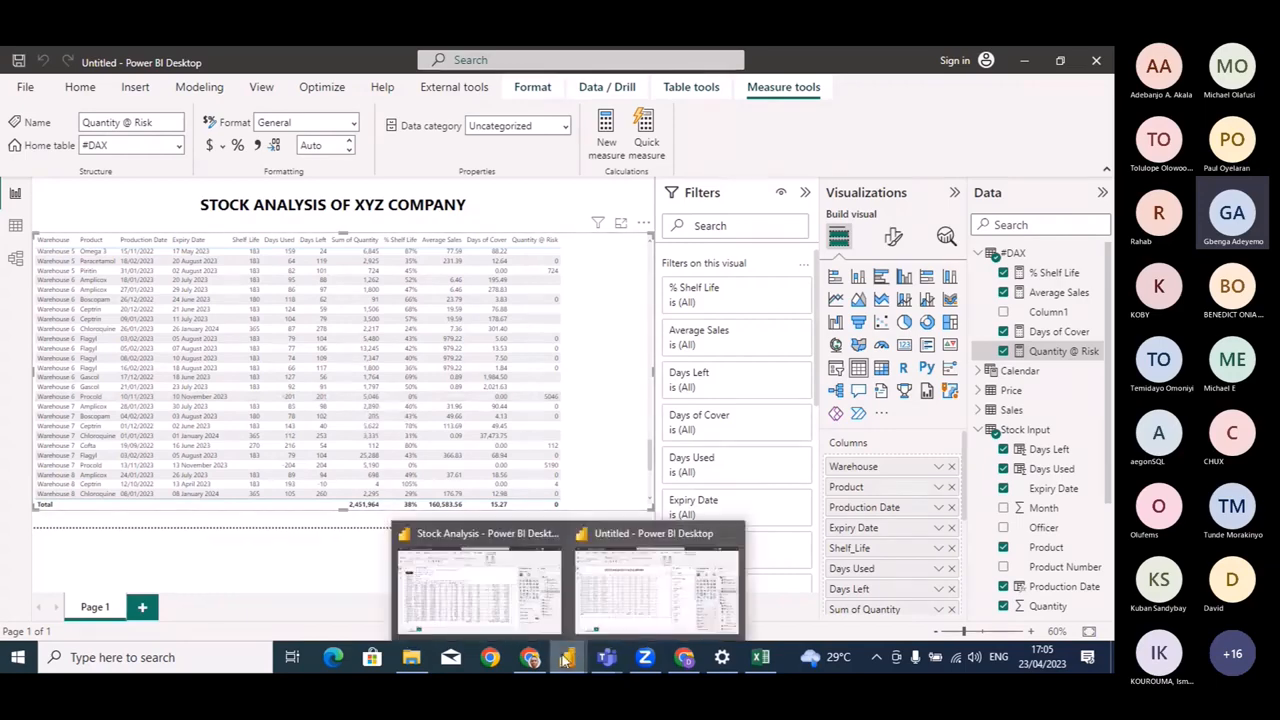
click(492, 604)
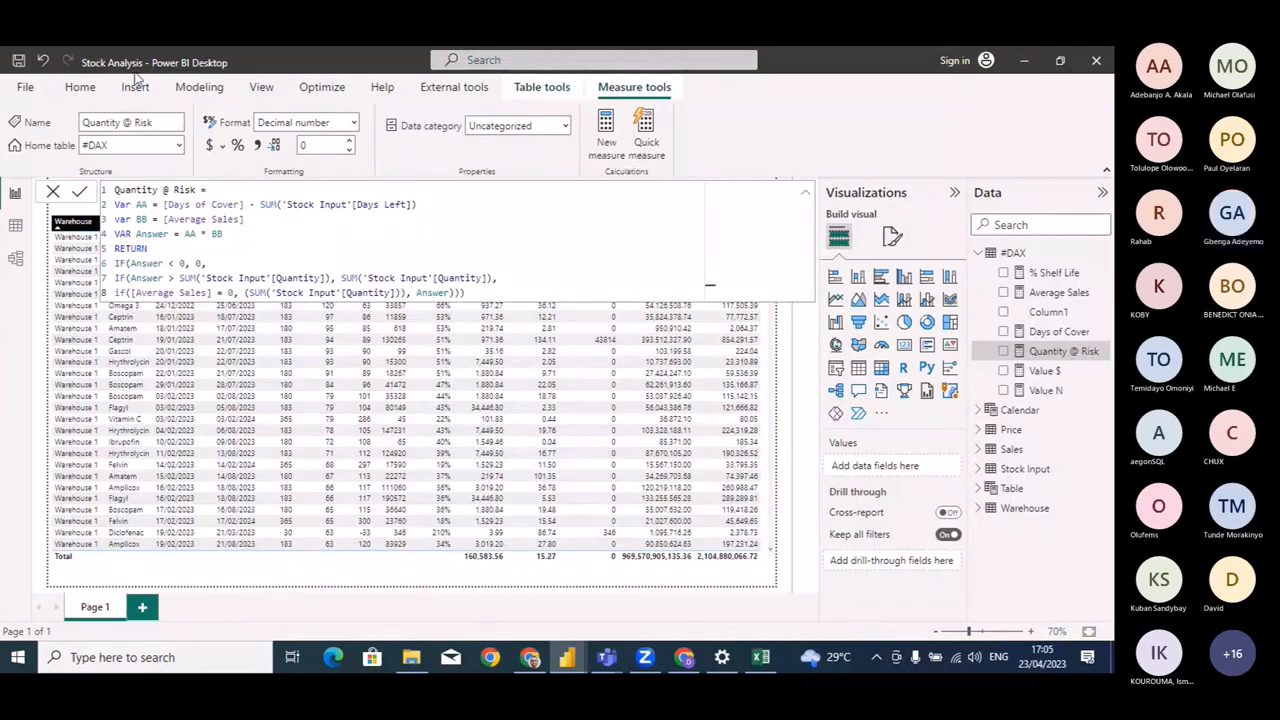
click(80, 190)
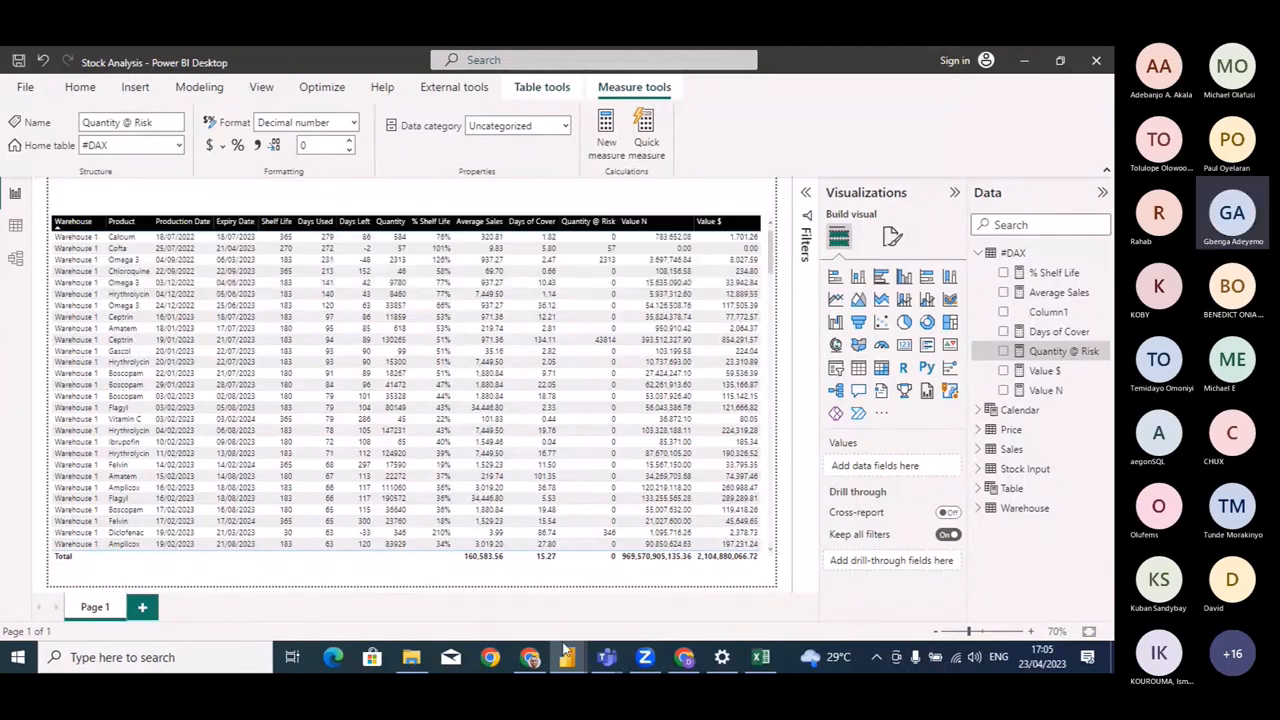
mouse_move(567, 652)
click(660, 580)
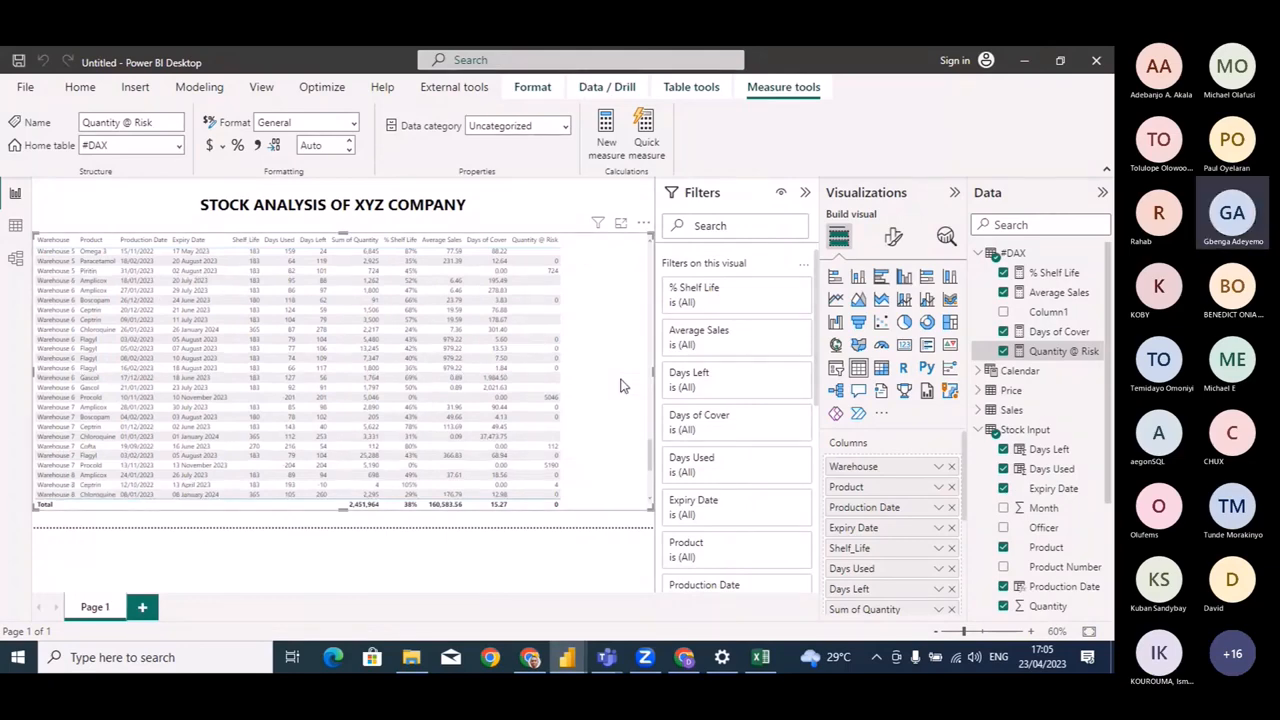
Reopen the Quantity @ Risk formula, remove the closing parentheses after the [Average Sales] = 0 branch and continue it with a comma and new line.
scroll(620, 385, up, 5)
scroll(620, 385, up, 3)
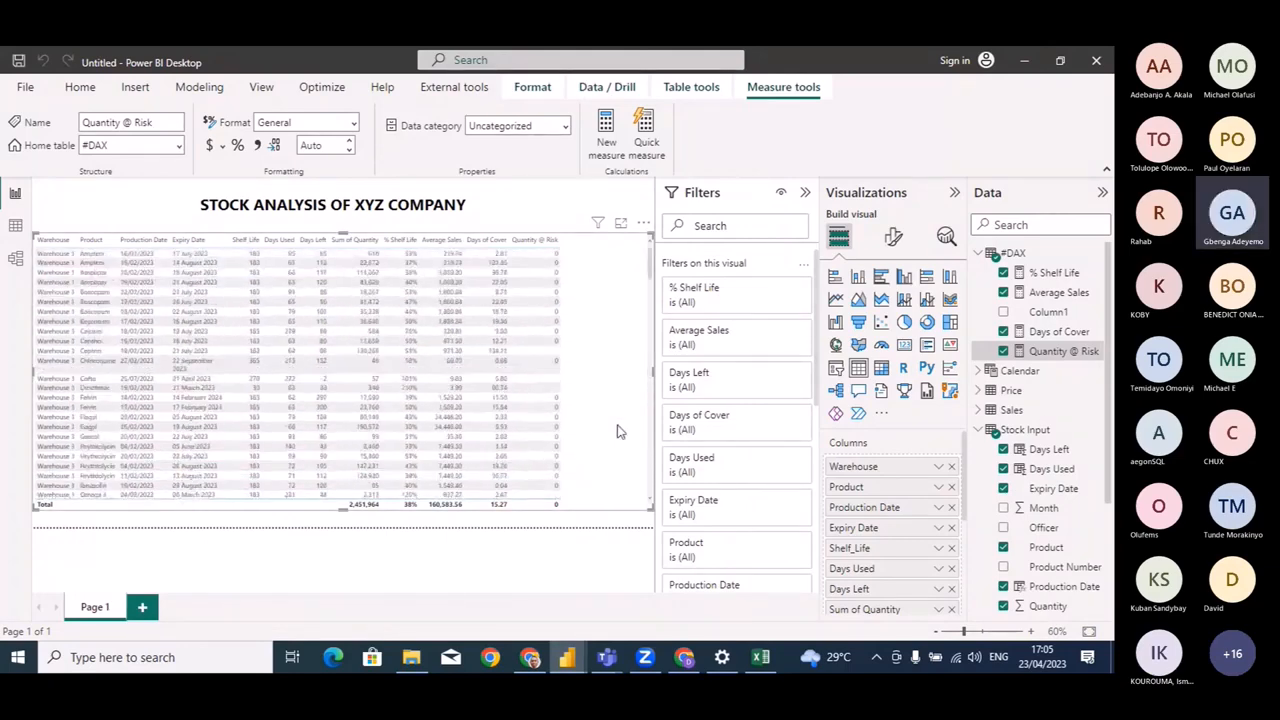
scroll(617, 430, down, 5)
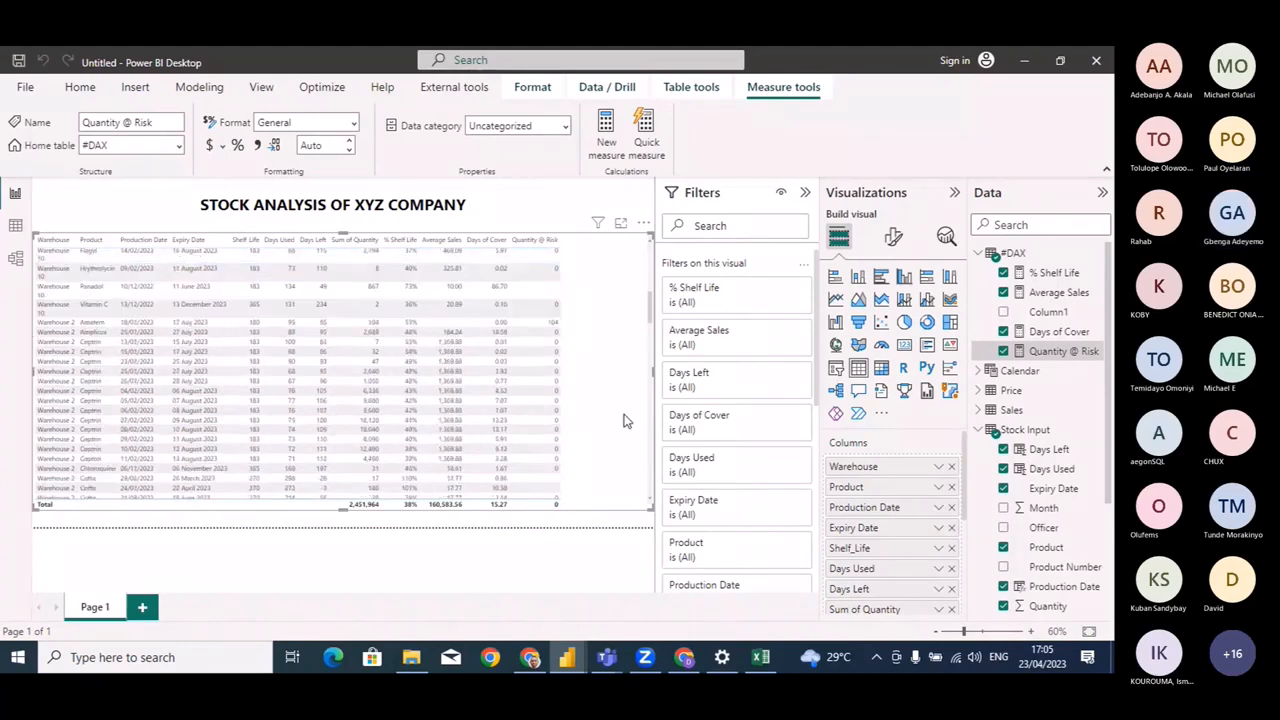
click(1059, 331)
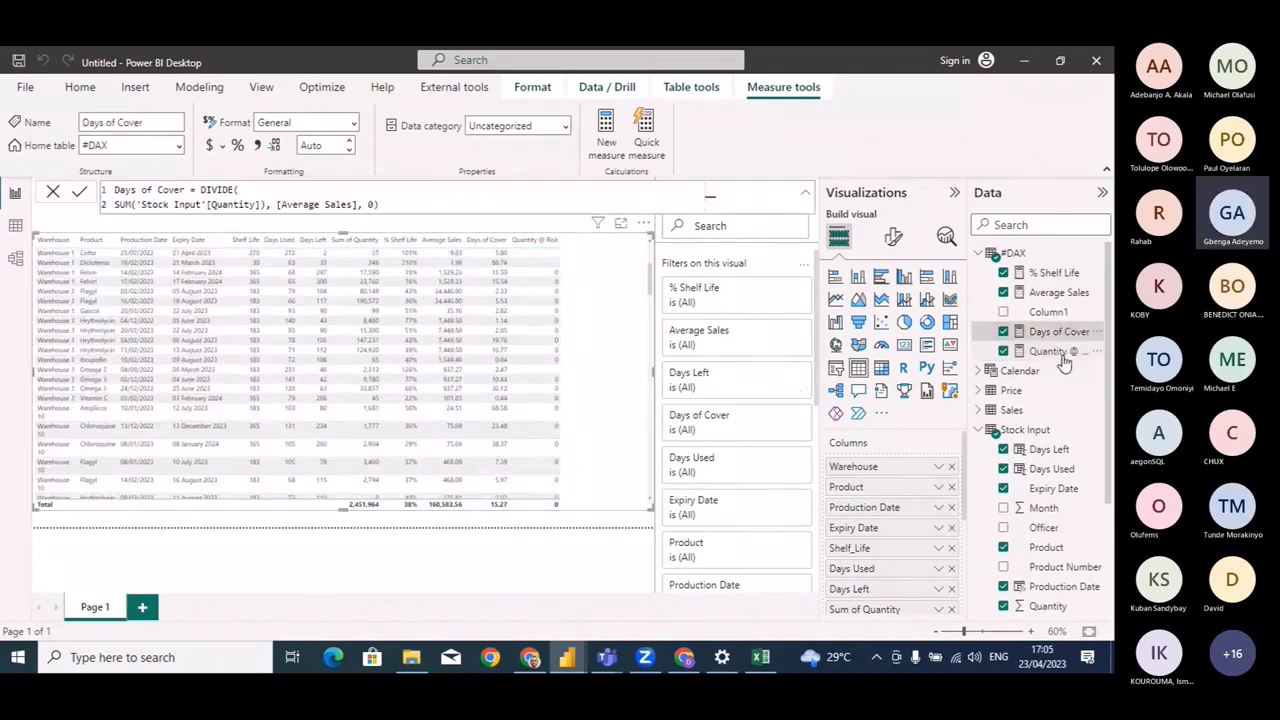
click(1050, 351)
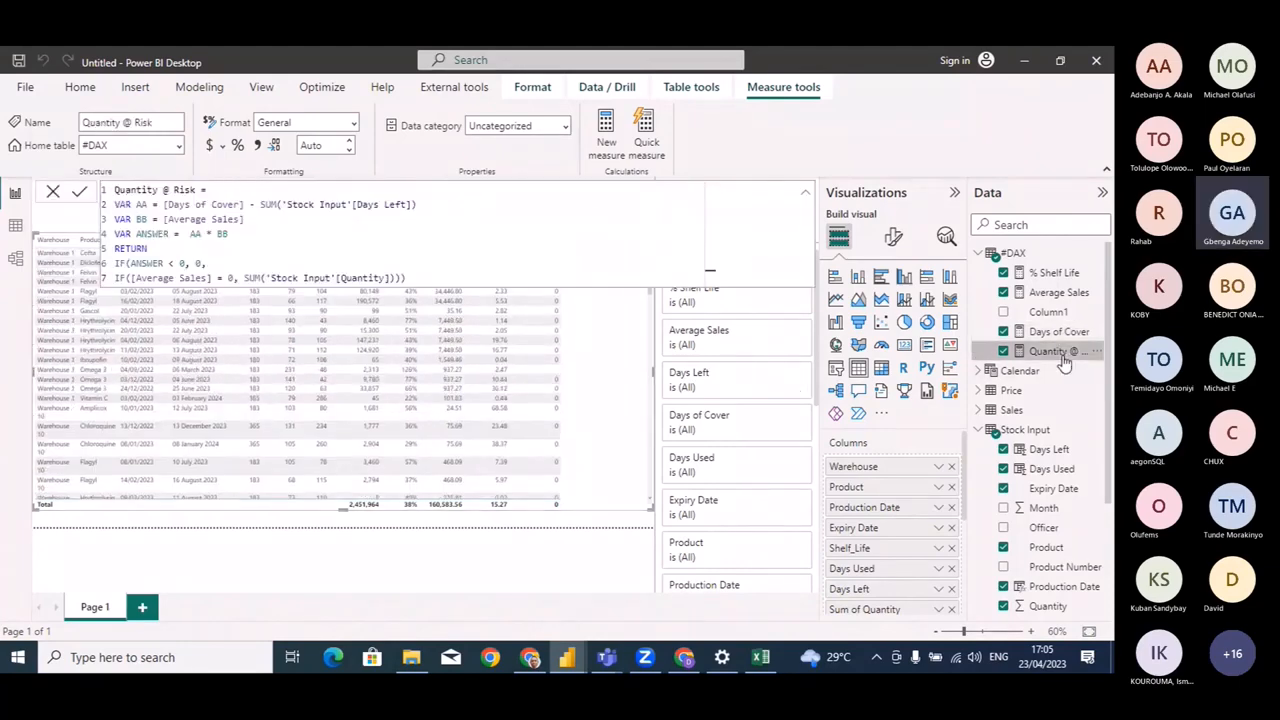
click(428, 277)
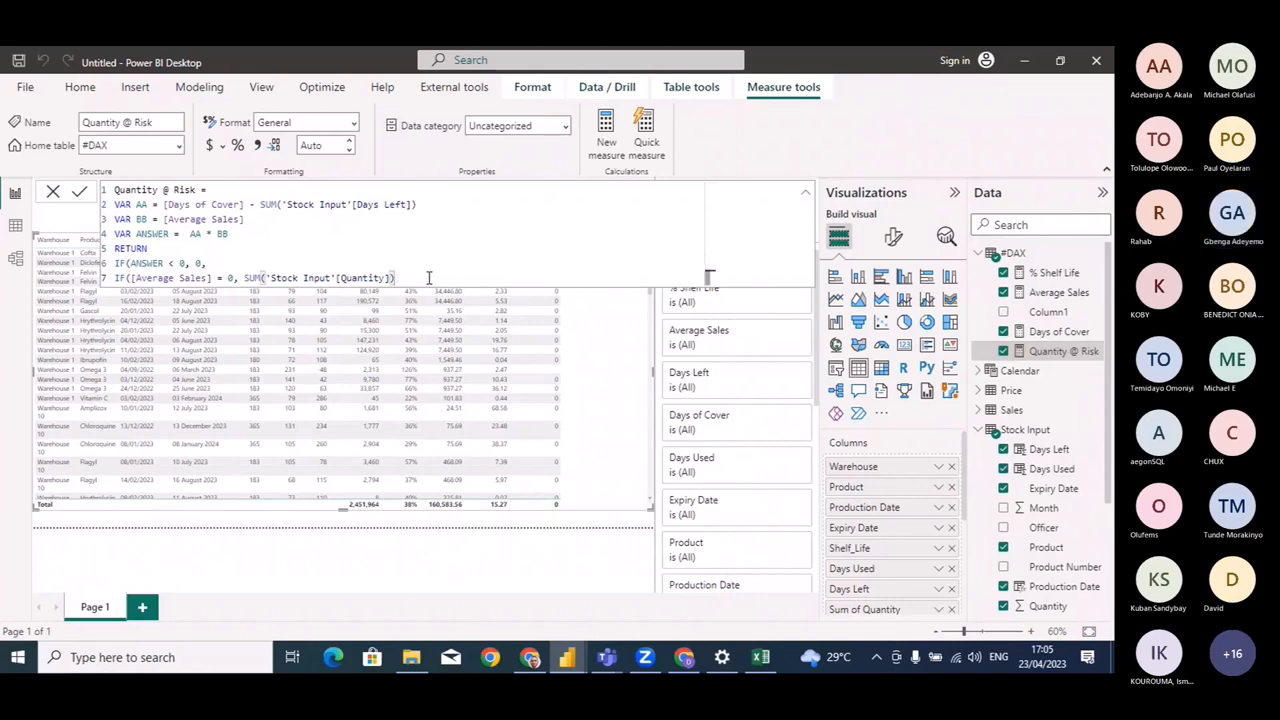
key(shift+Return)
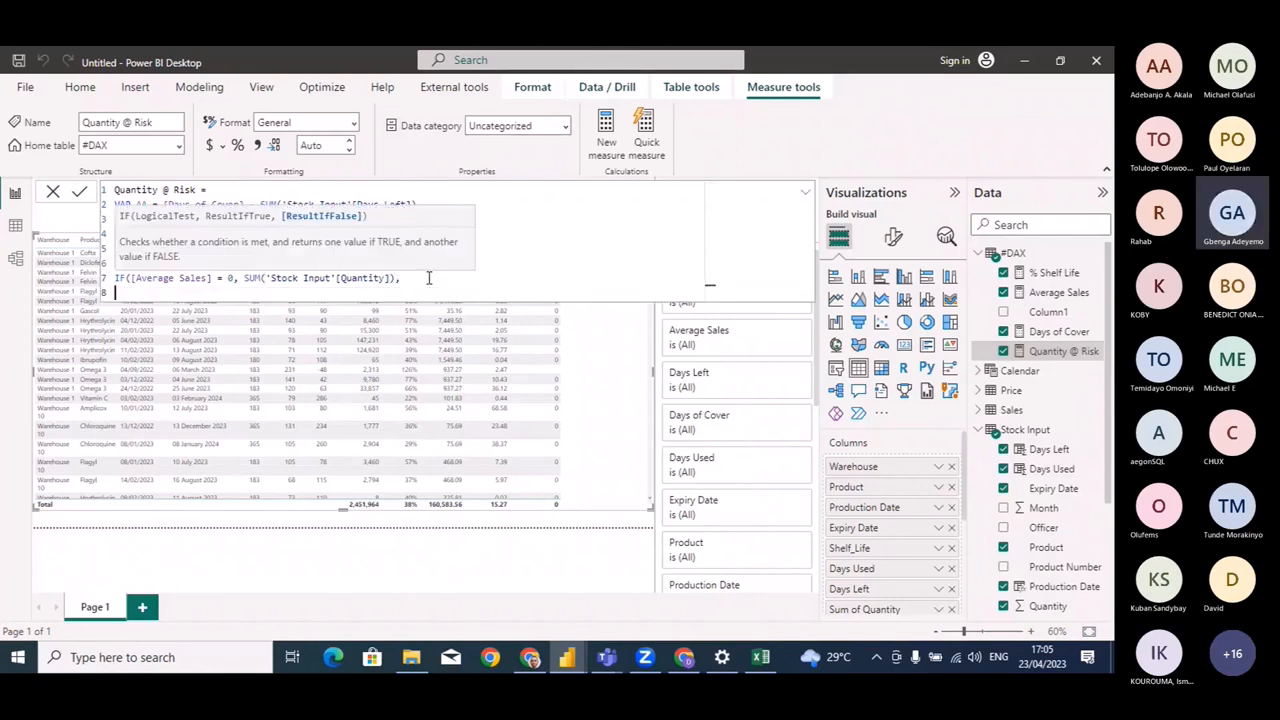
Add a third nested IF to Quantity @ Risk, testing whether ANSWER > SUM('Stock Input'[Quantity]).
text(IF()
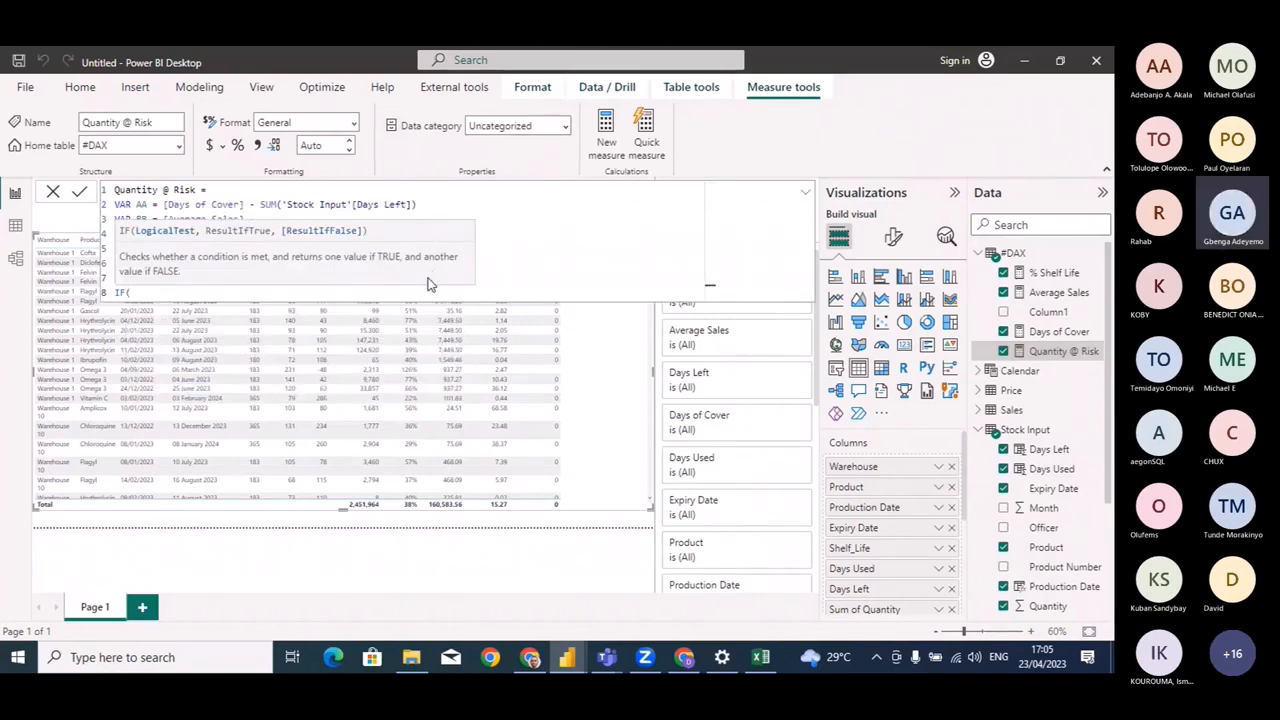
text(ANS)
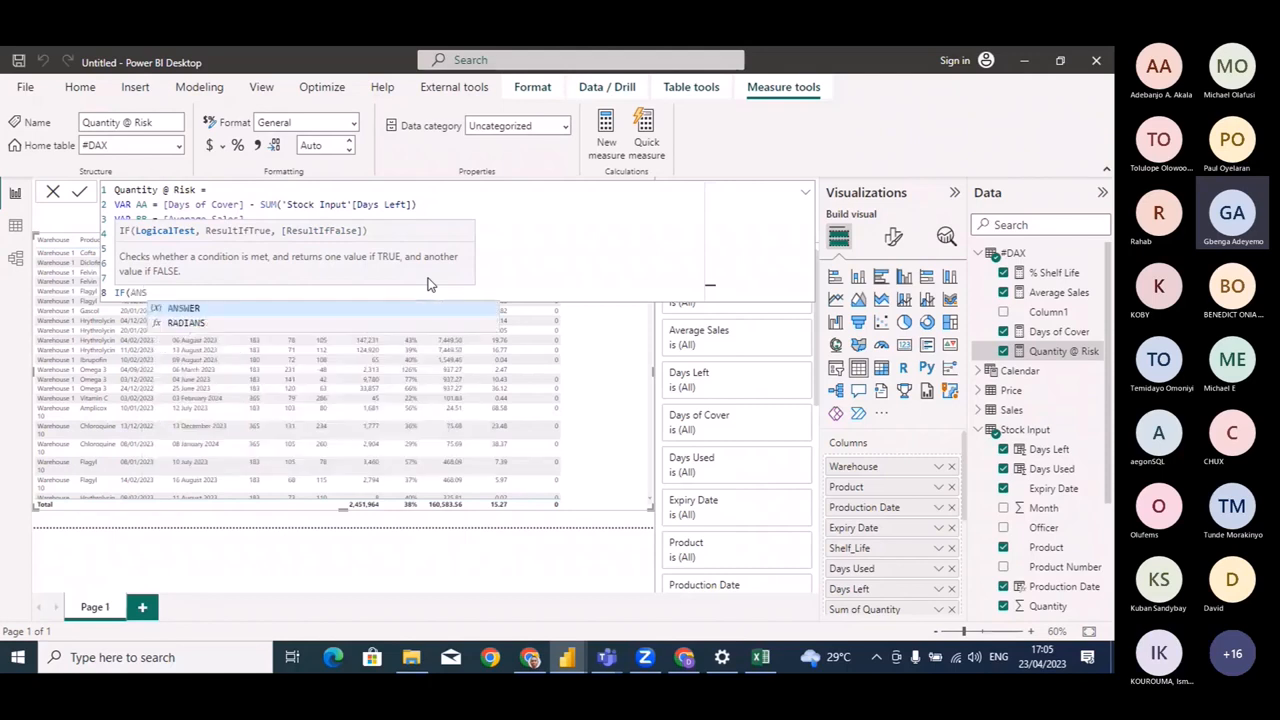
click(332, 309)
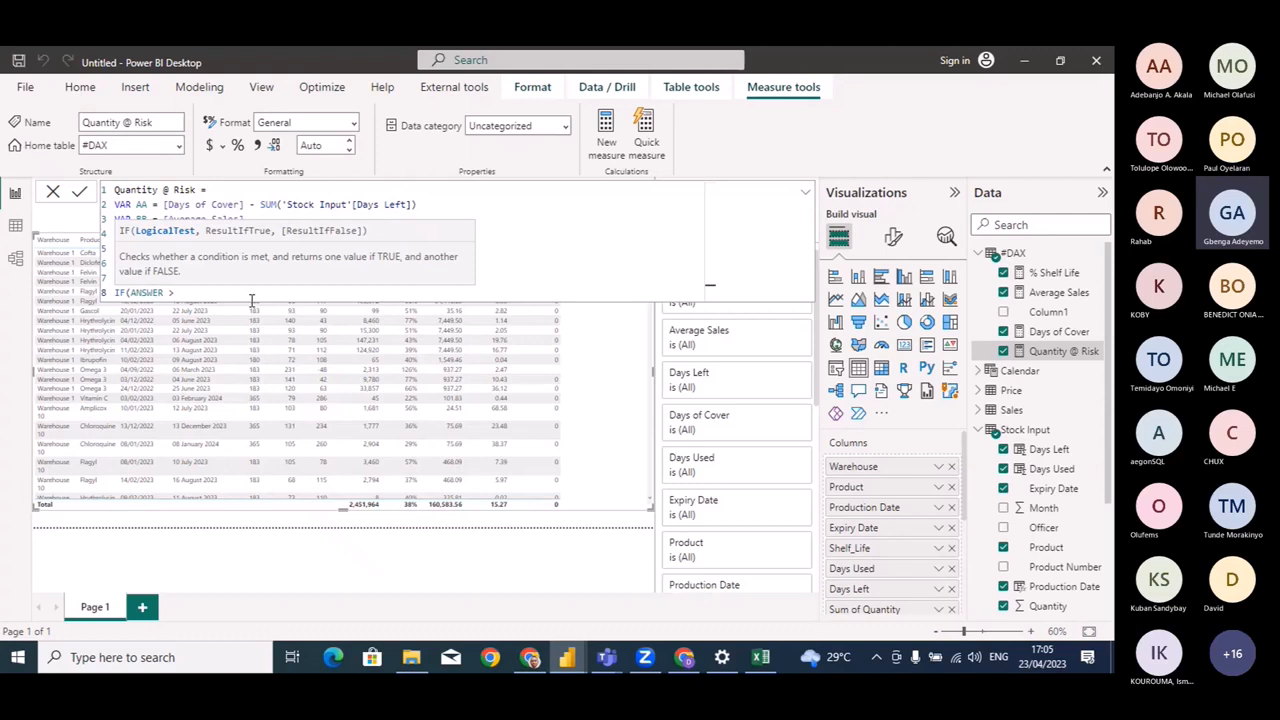
text(Q)
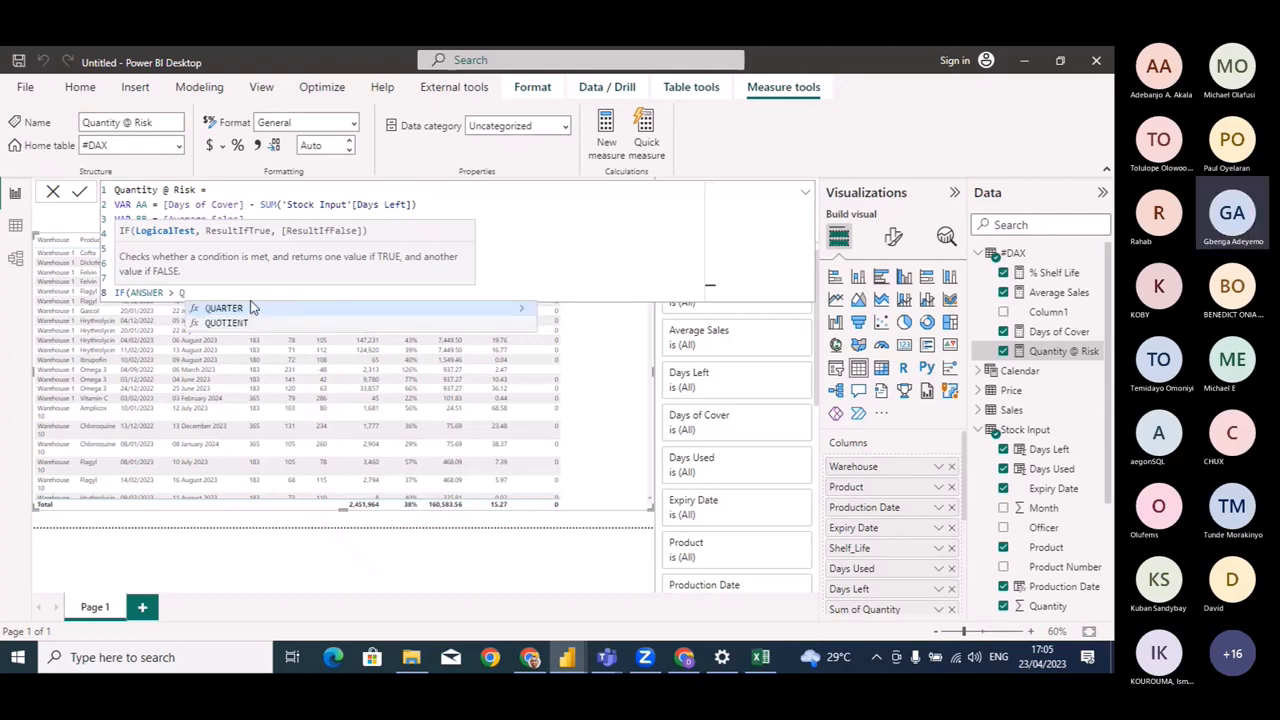
key(BackSpace)
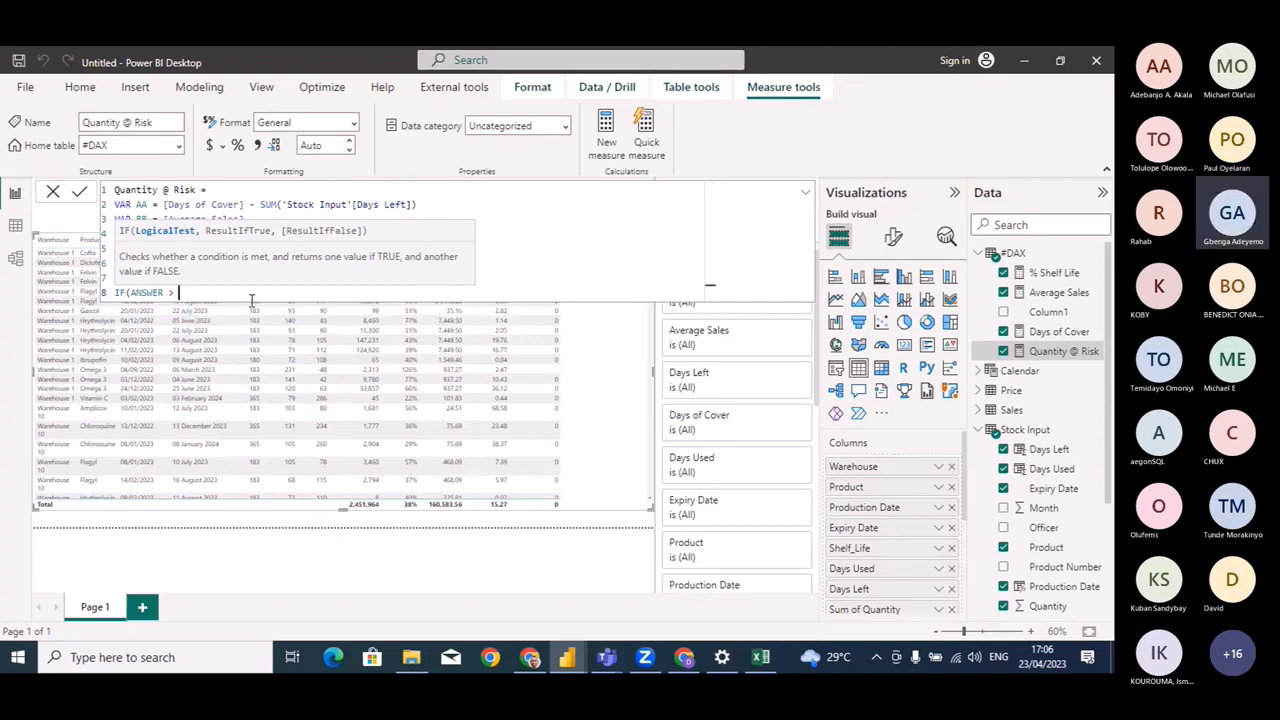
text(SUM()
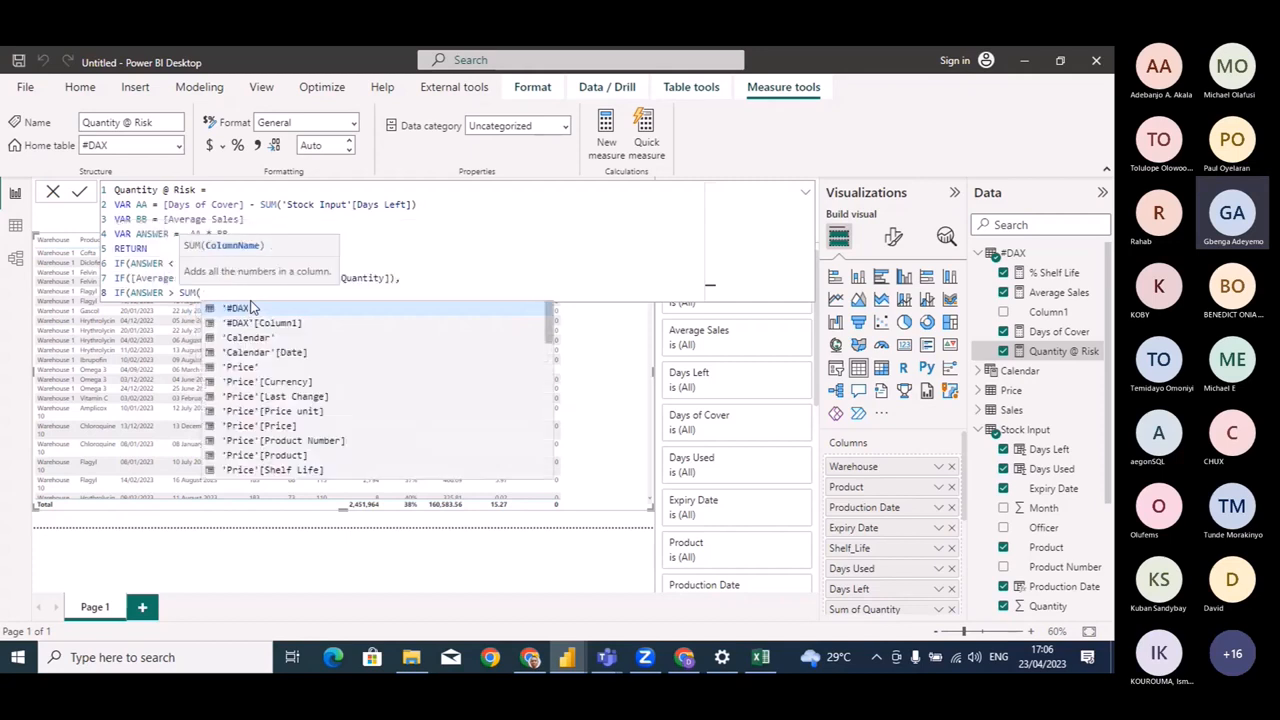
text(QUAN)
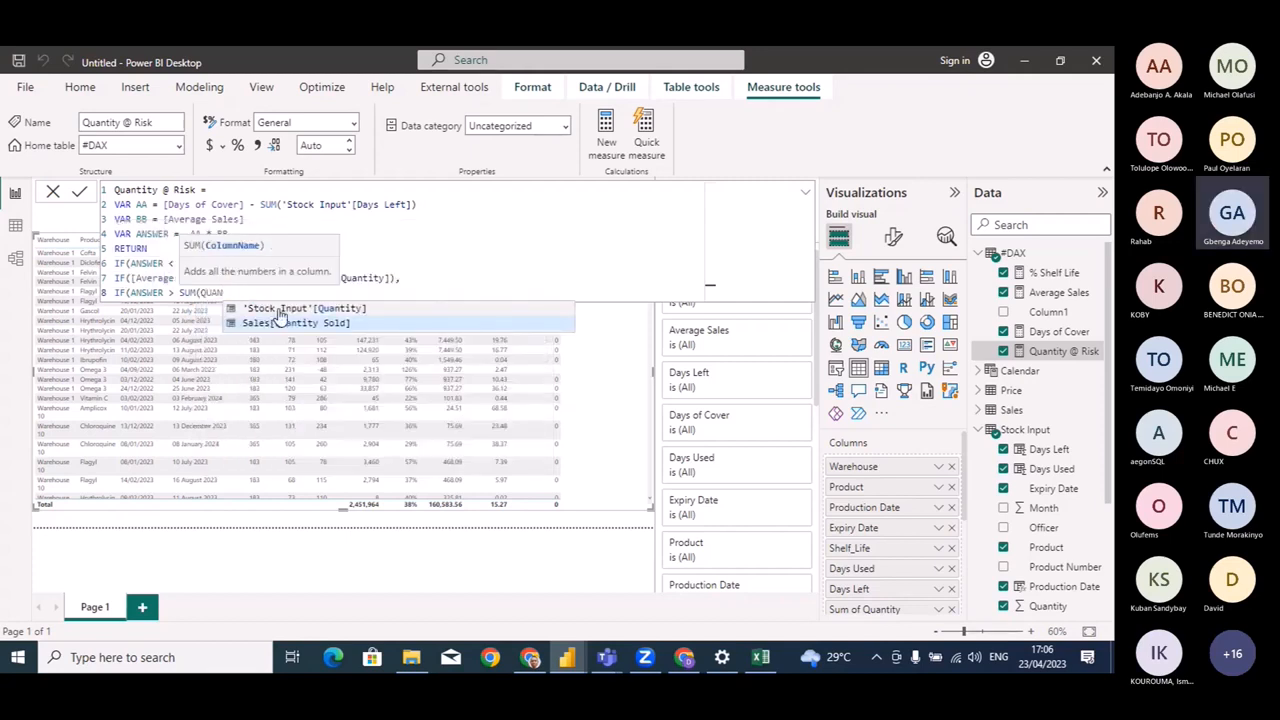
click(284, 309)
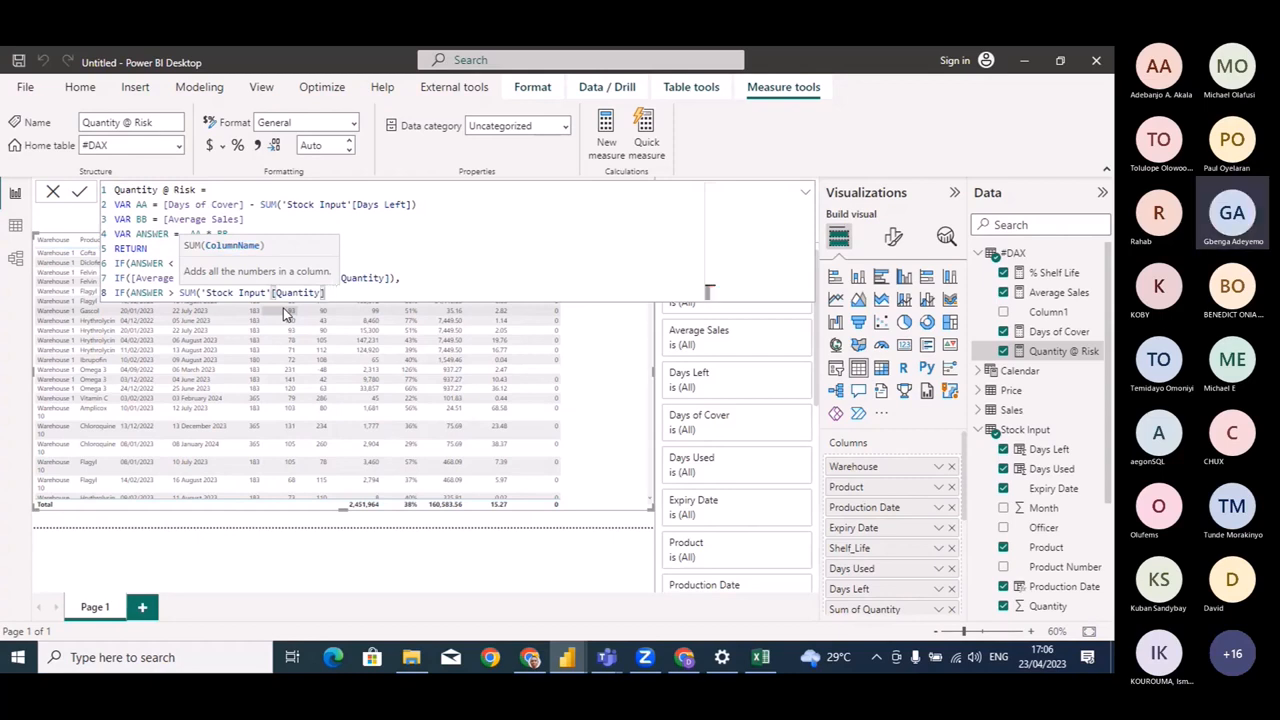
text(), )
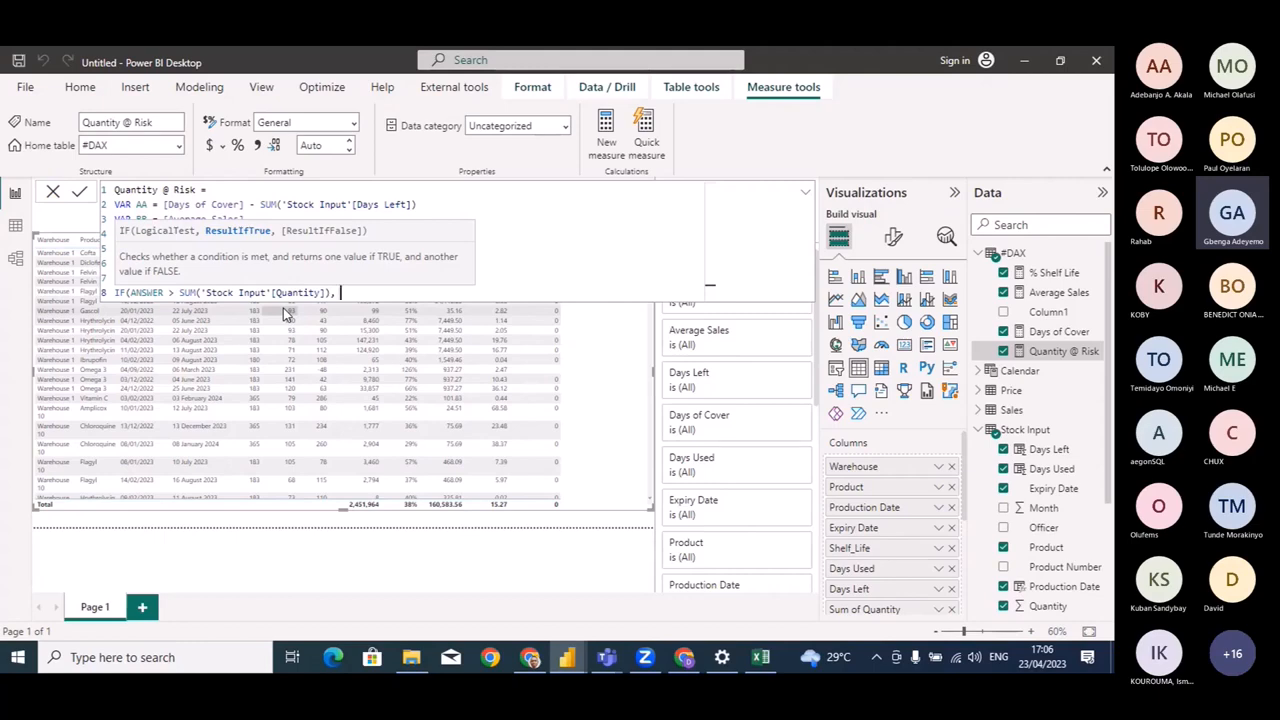
Make the third IF return SUM('Stock Input'[Quantity]) or otherwise ANSWER, close all IF functions, commit the measure and close its formula.
text(SUM()
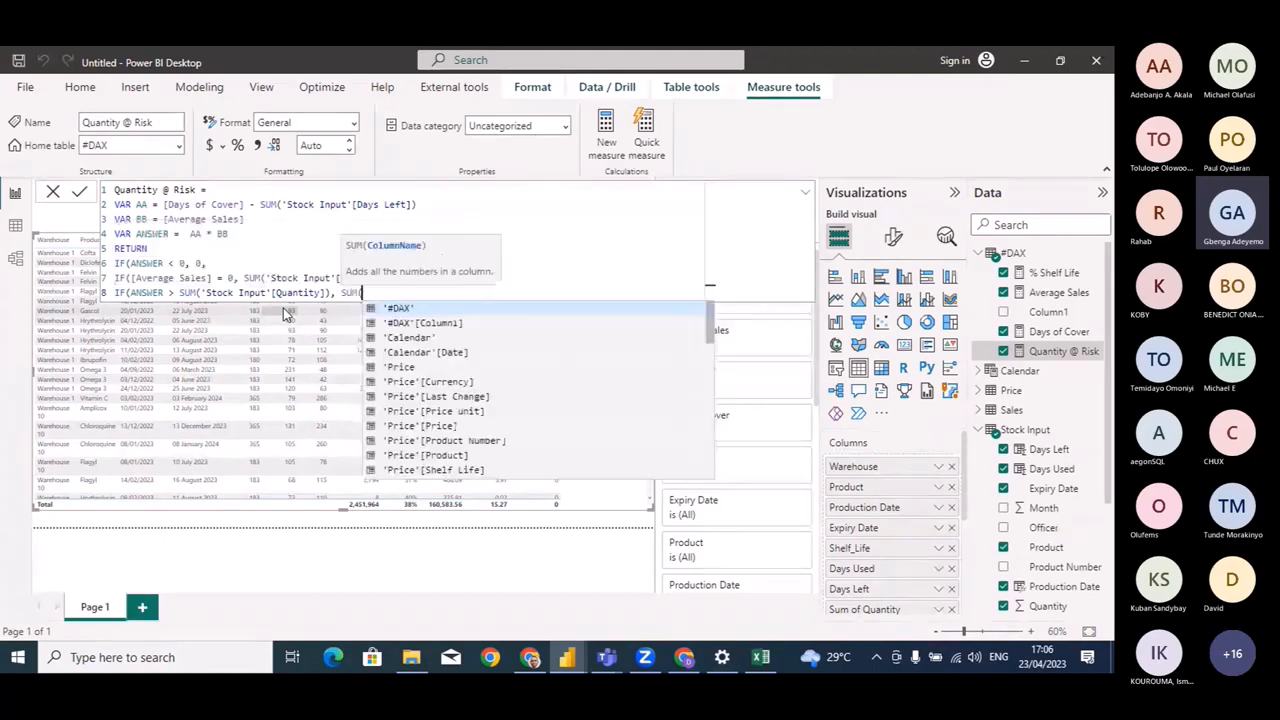
text(QUAN)
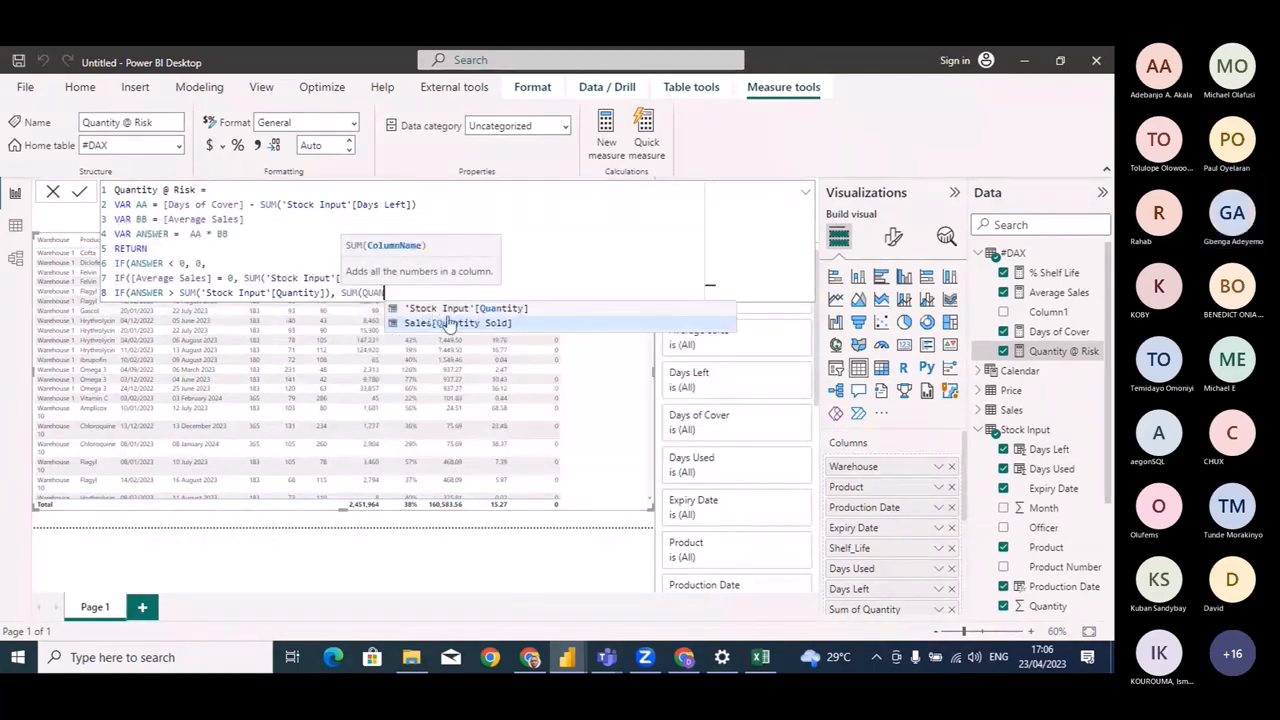
click(481, 312)
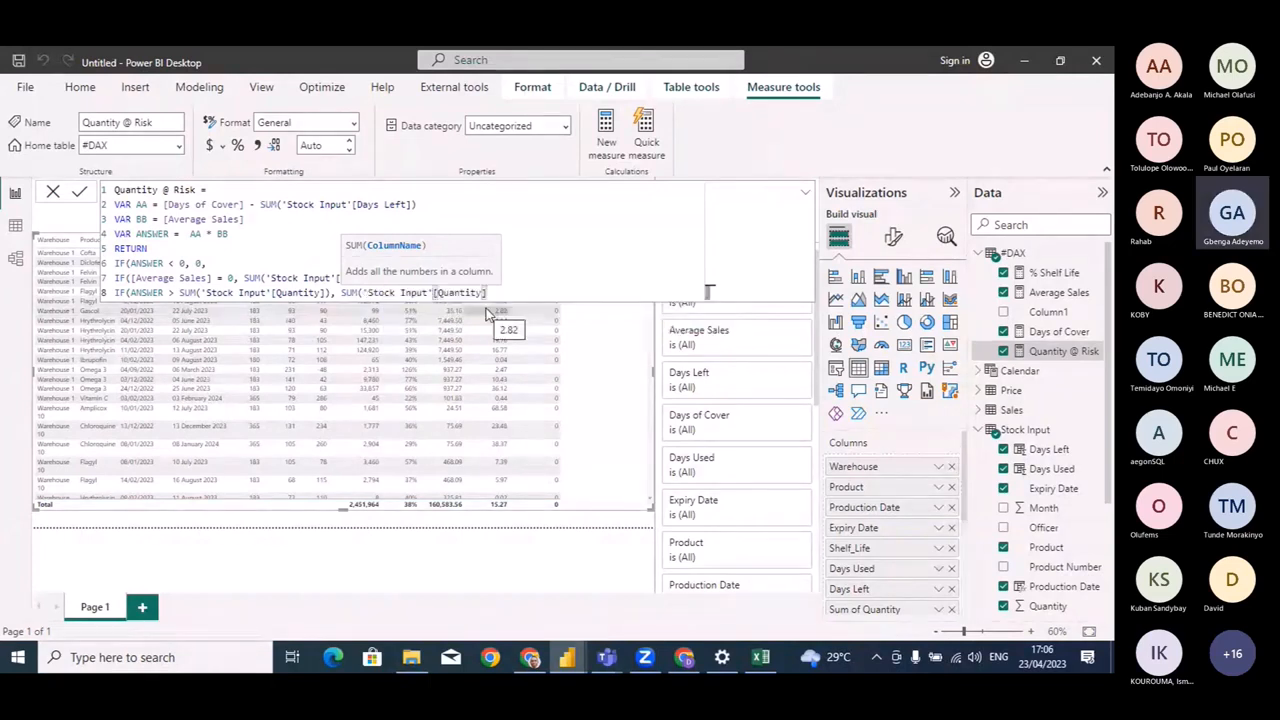
text(),)
text( ANS)
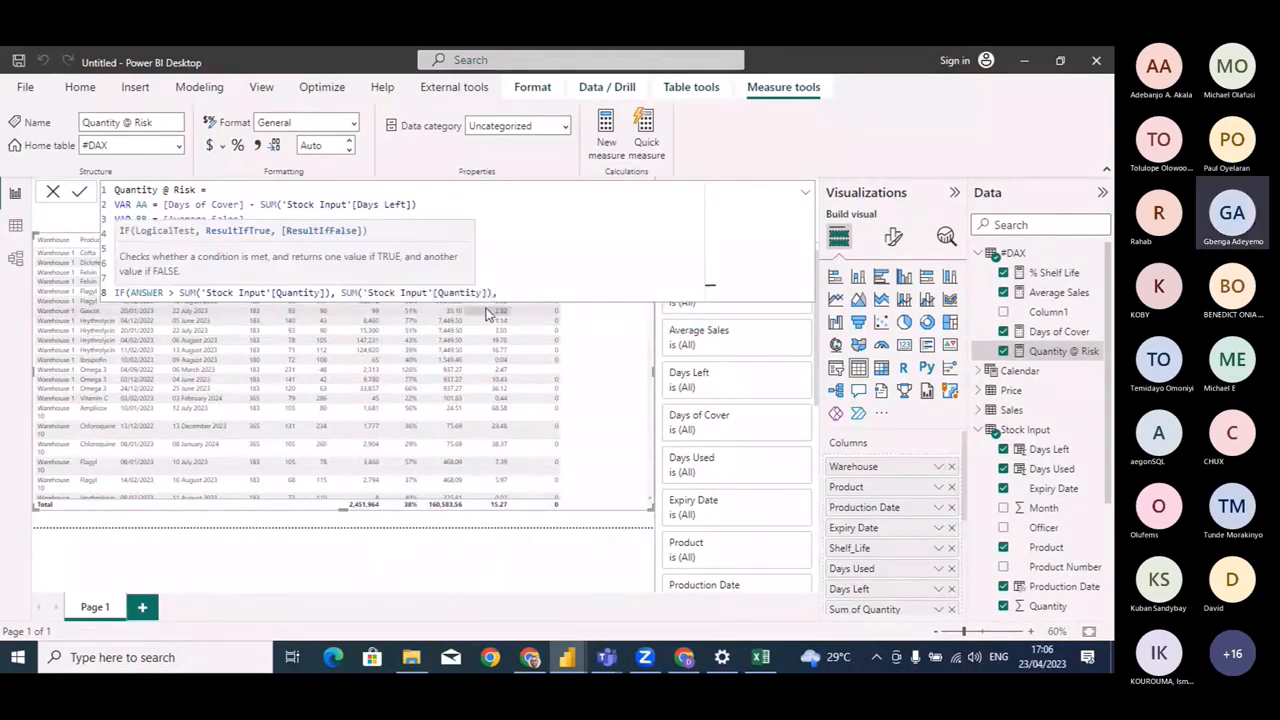
key(Tab)
text())
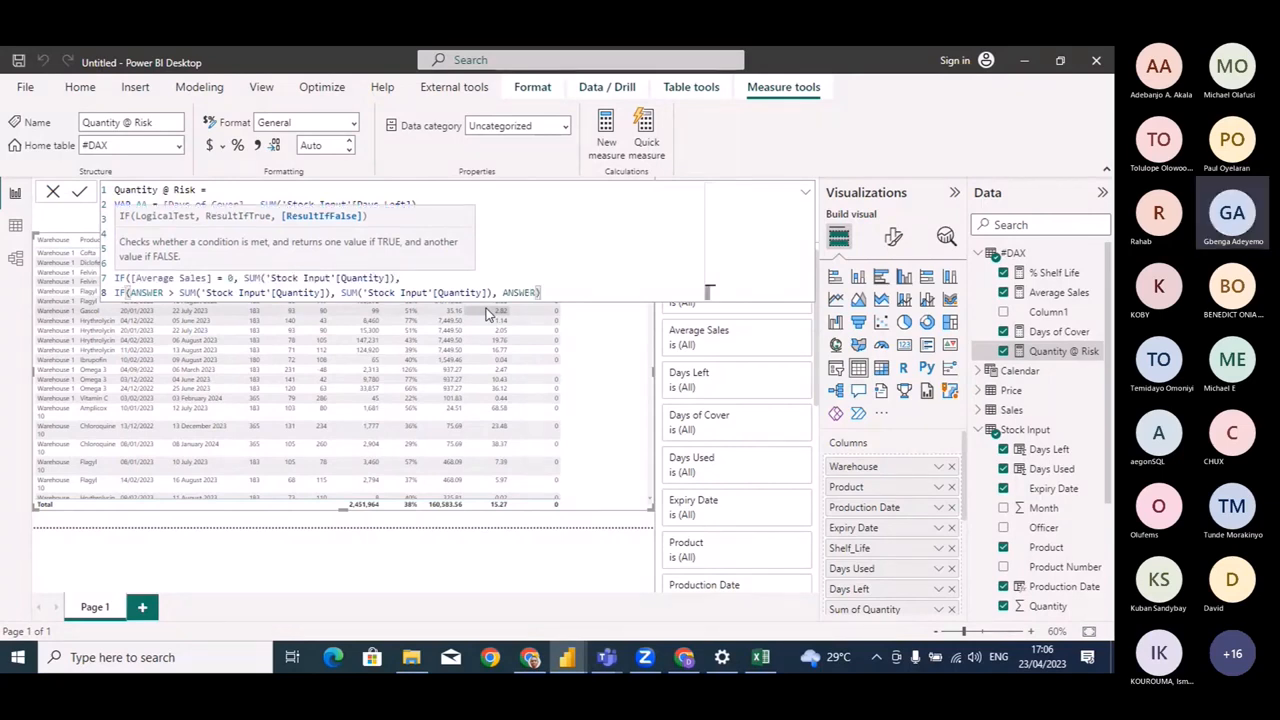
key(Return)
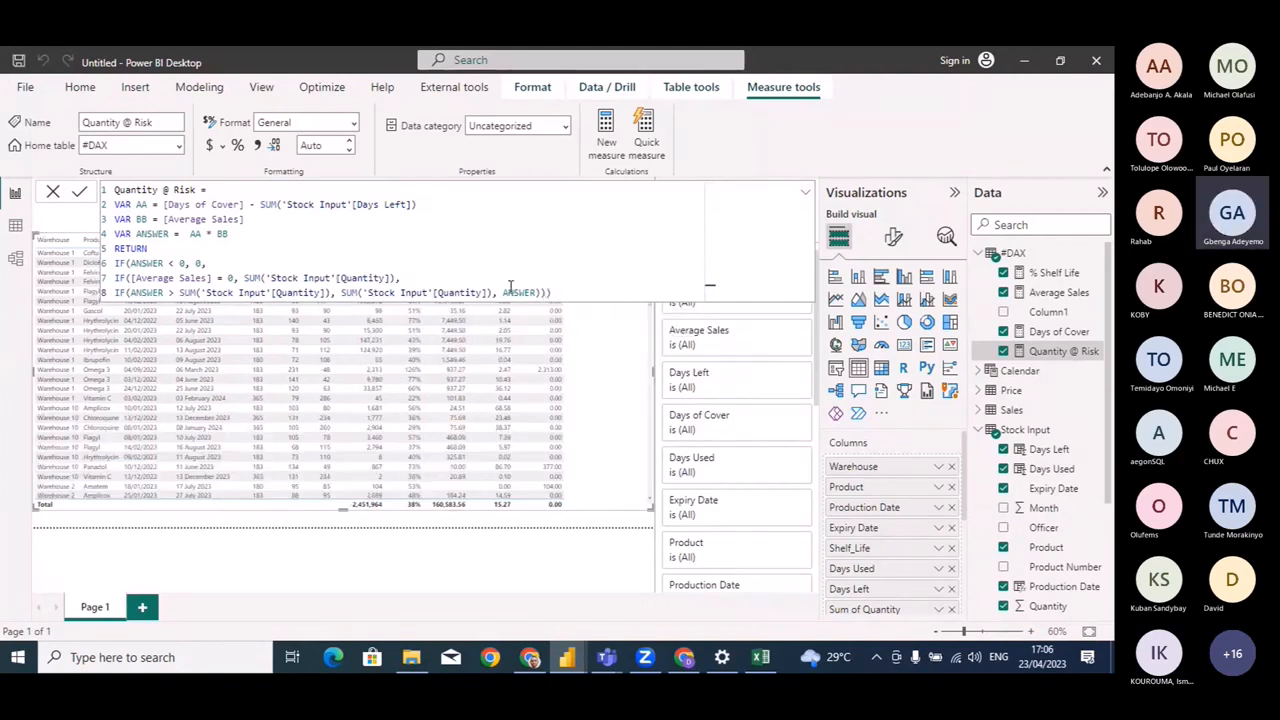
click(53, 191)
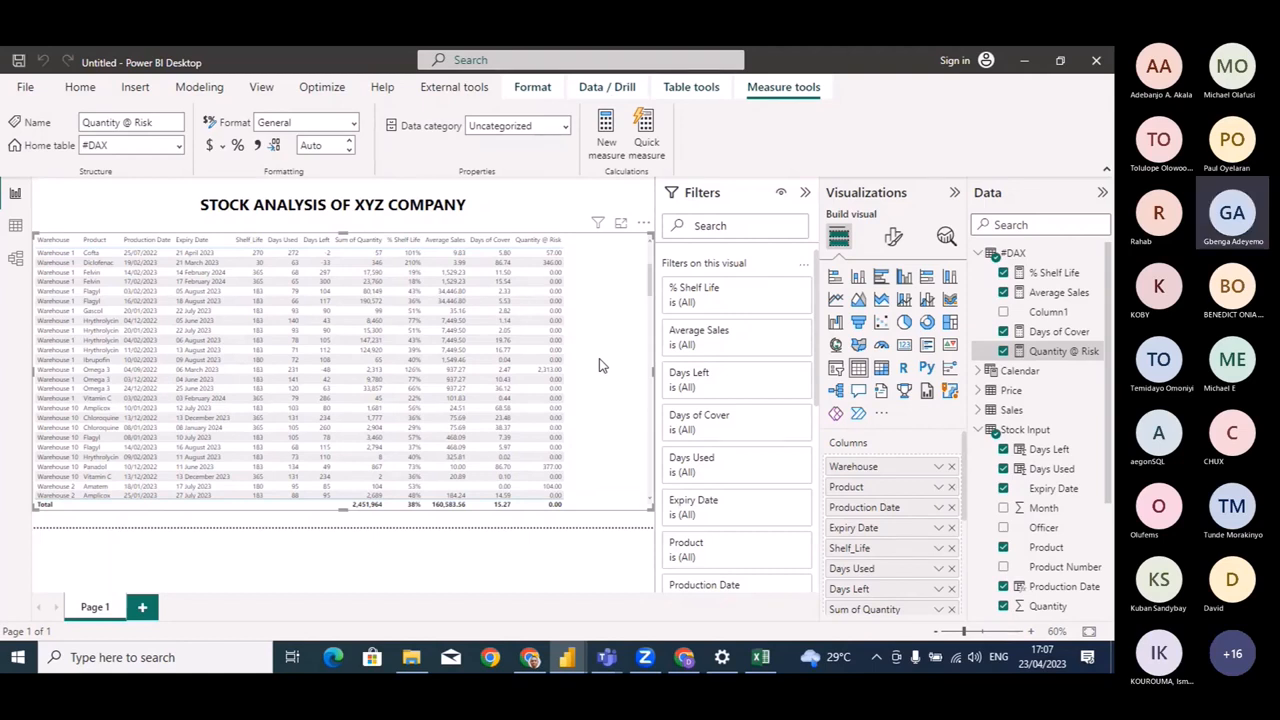
Create a new measure in the #DAX table named Value (N) and commit it with an empty expression.
click(1013, 253)
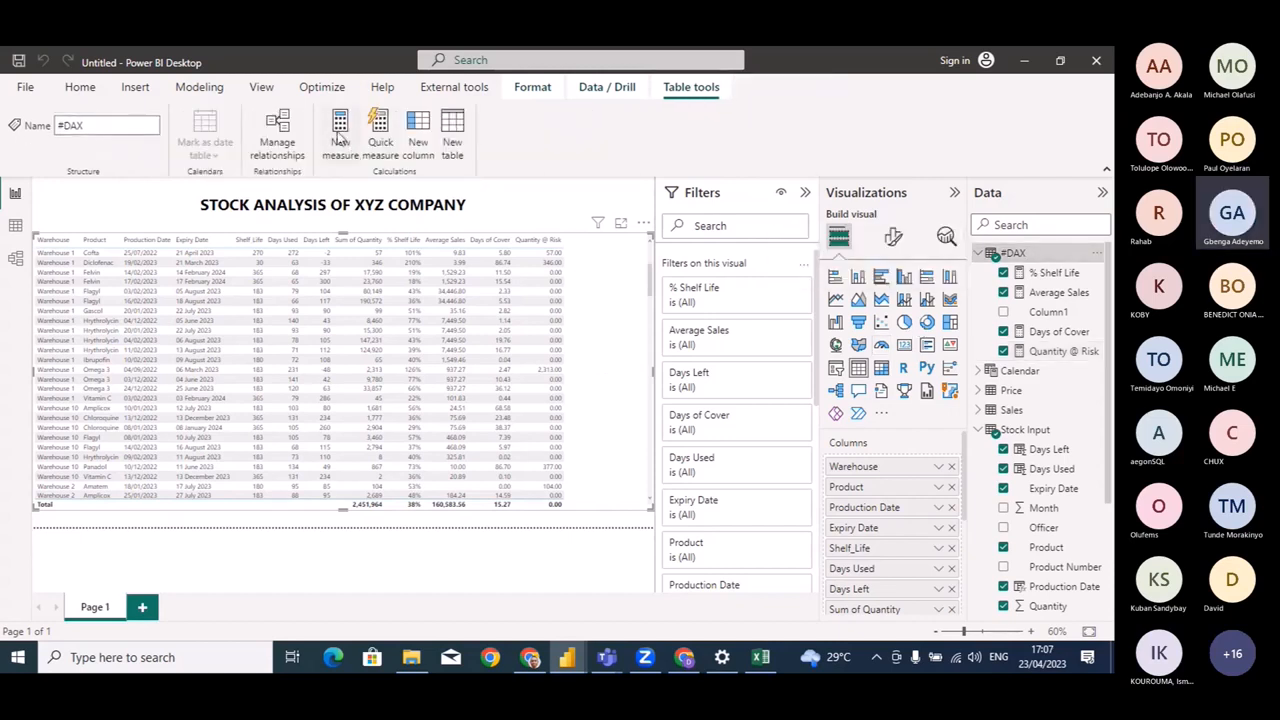
click(340, 140)
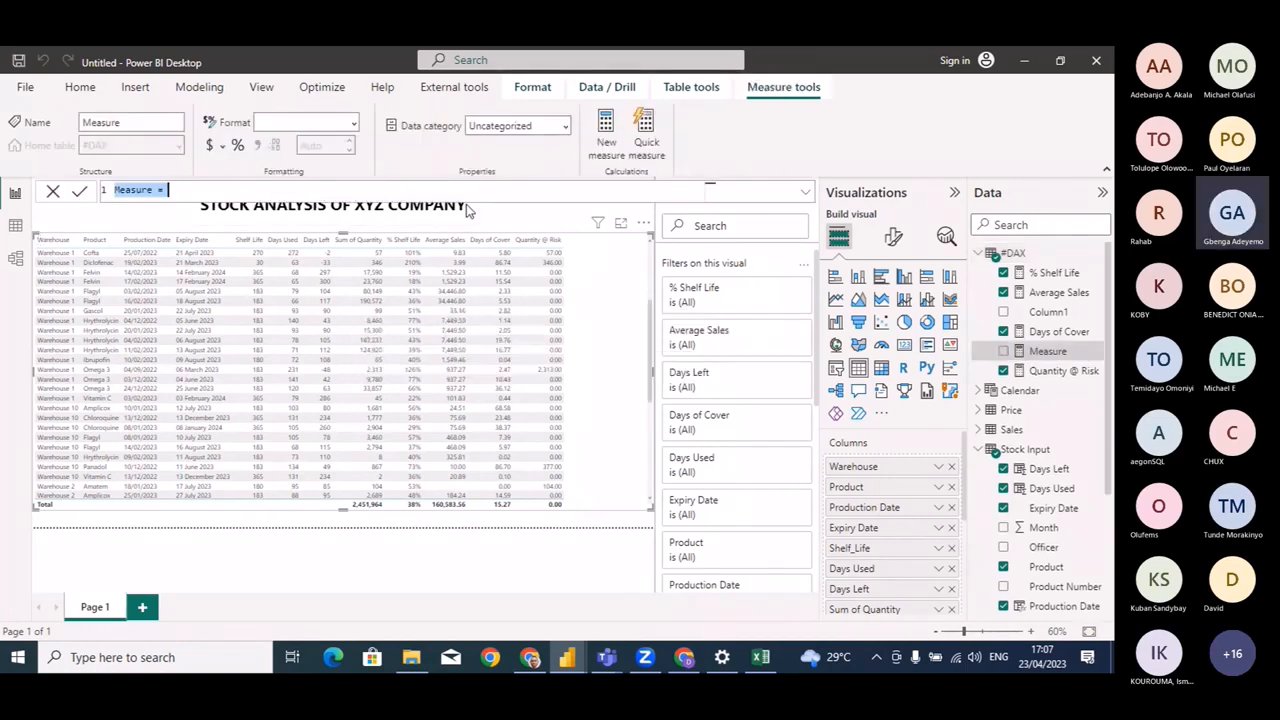
text(Value )
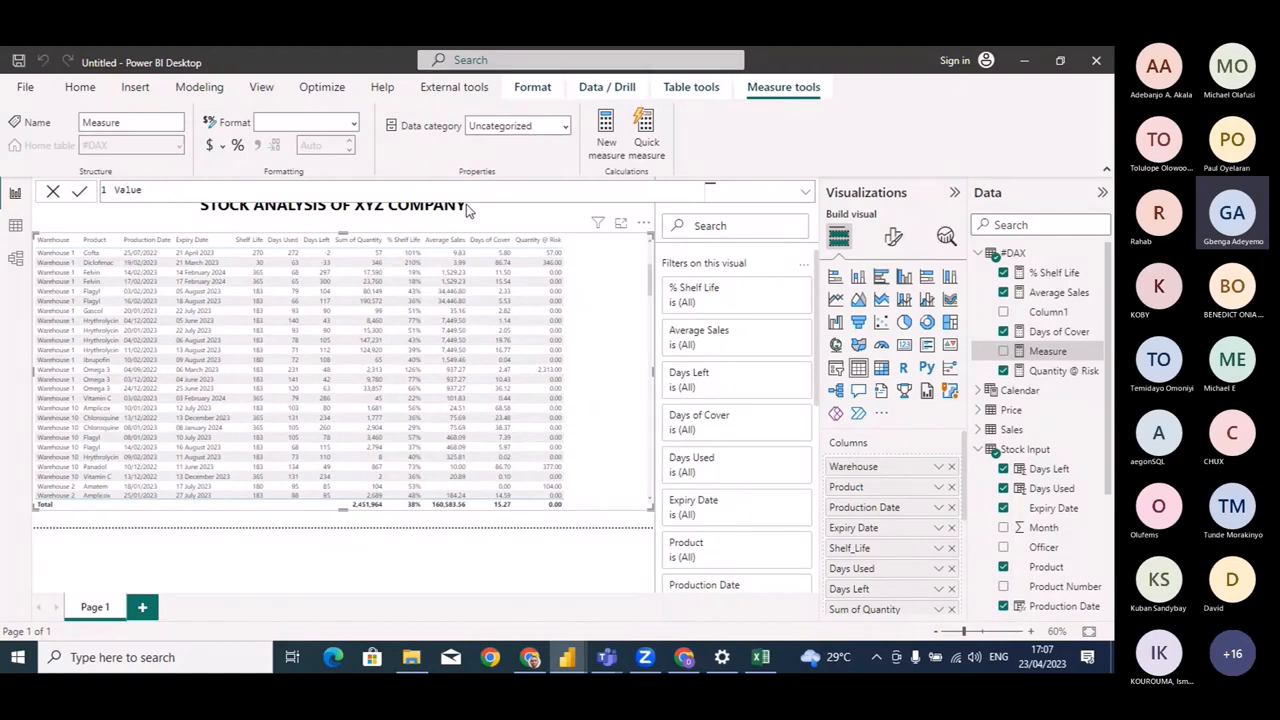
text((N) =)
key(shift+Return)
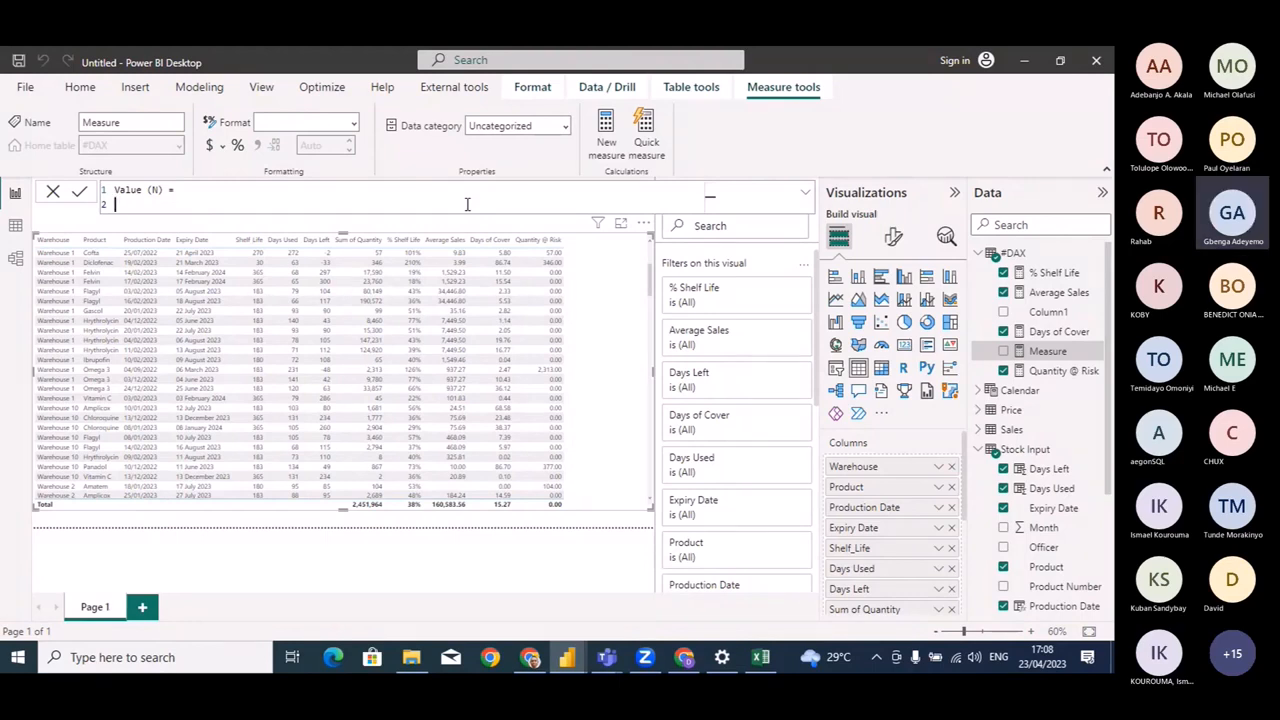
key(BackSpace)
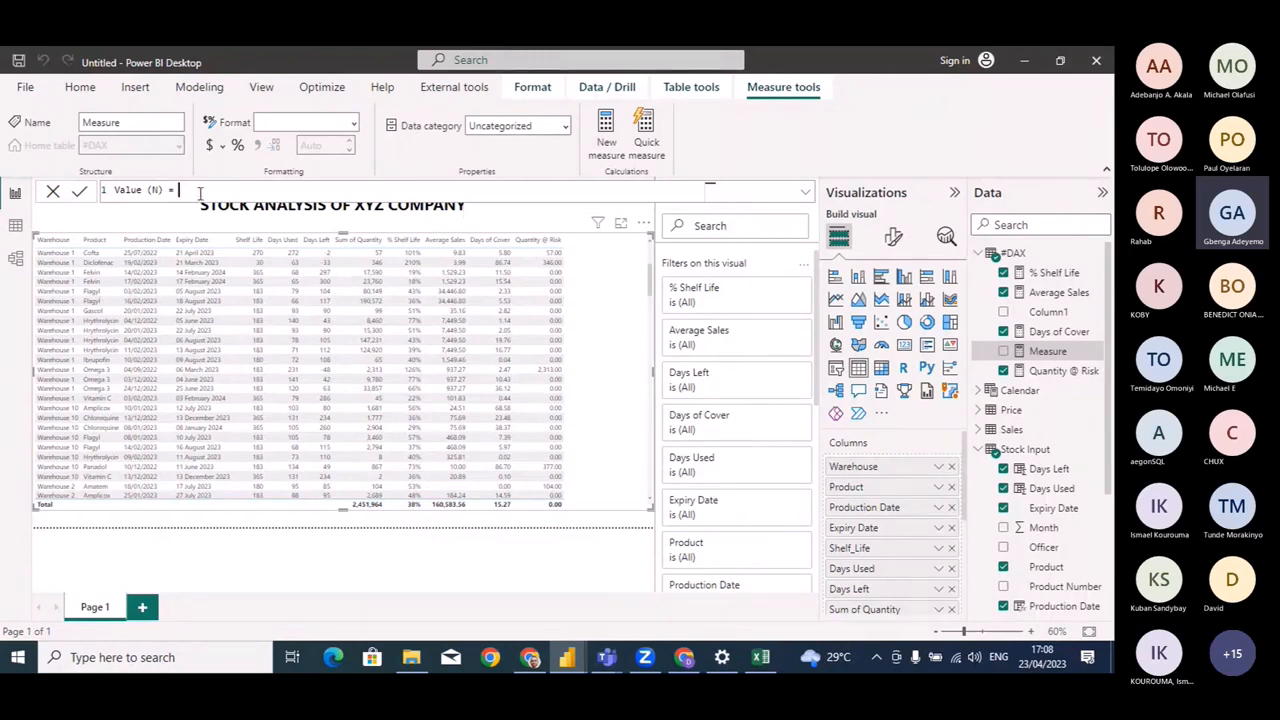
key(Return)
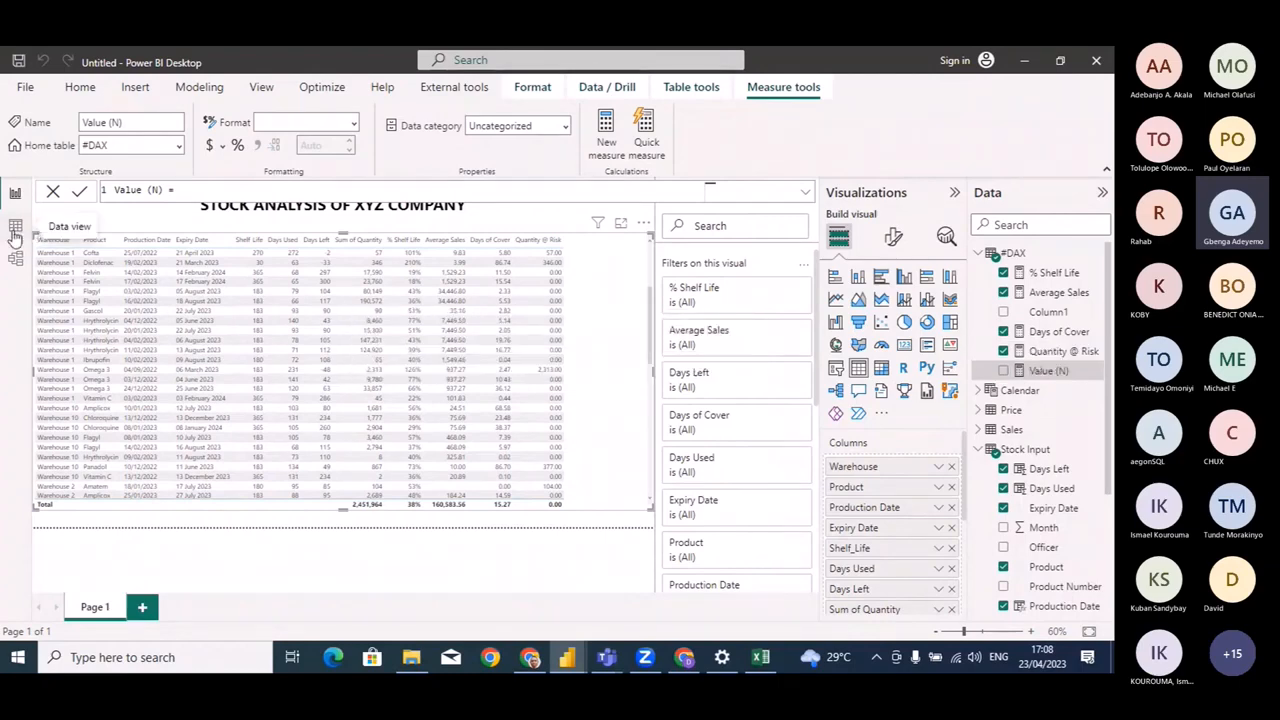
Display the Price table's rows in the data view to examine its Price column, collapsing the #DAX table in the field list.
click(15, 227)
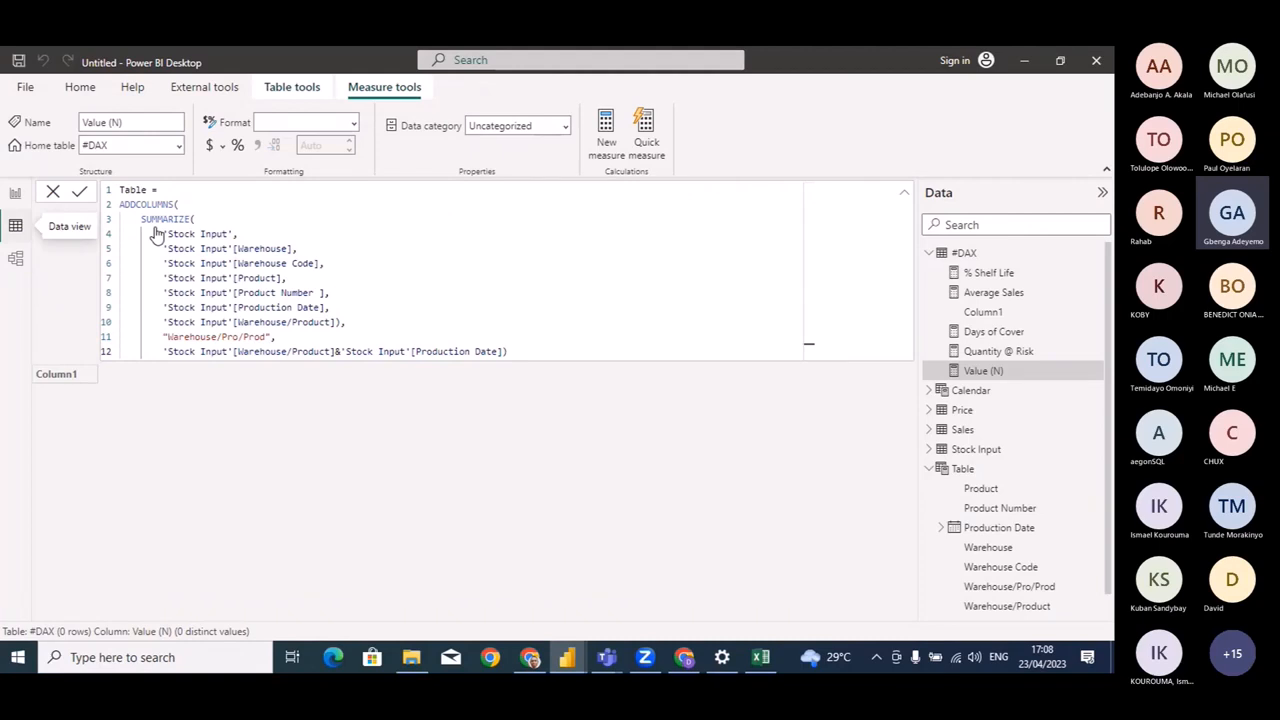
click(945, 256)
click(968, 412)
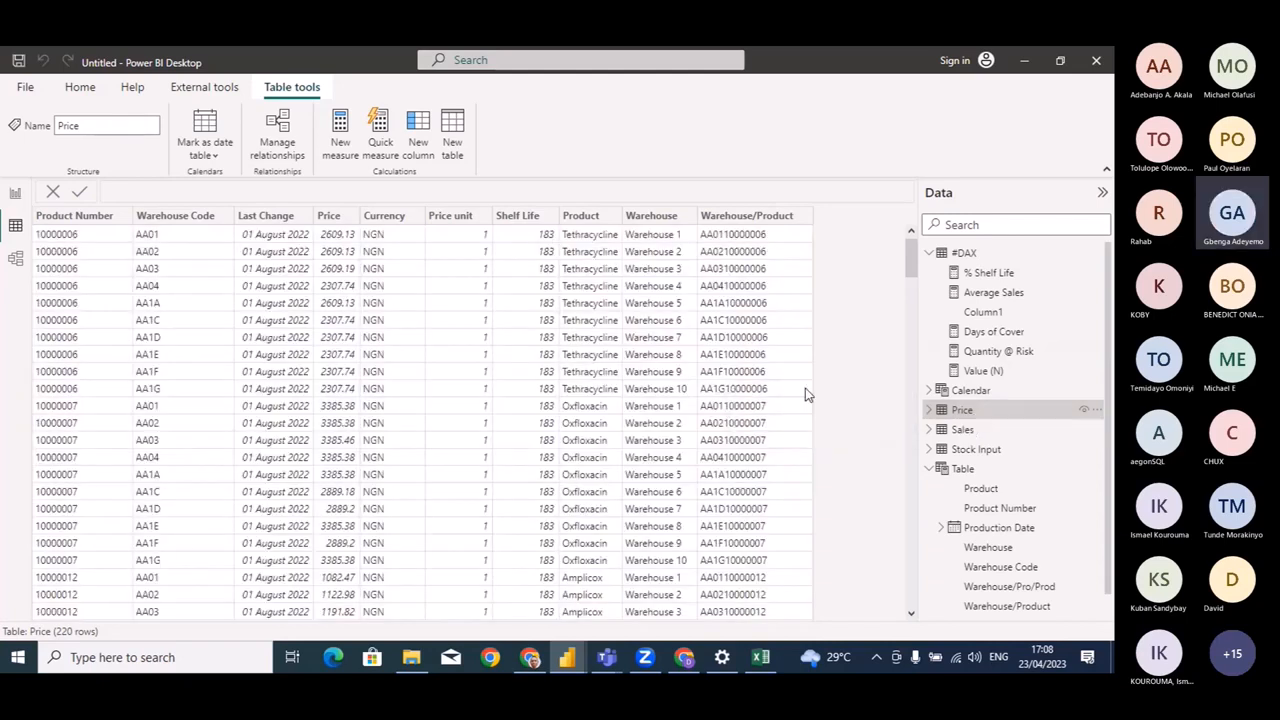
click(930, 254)
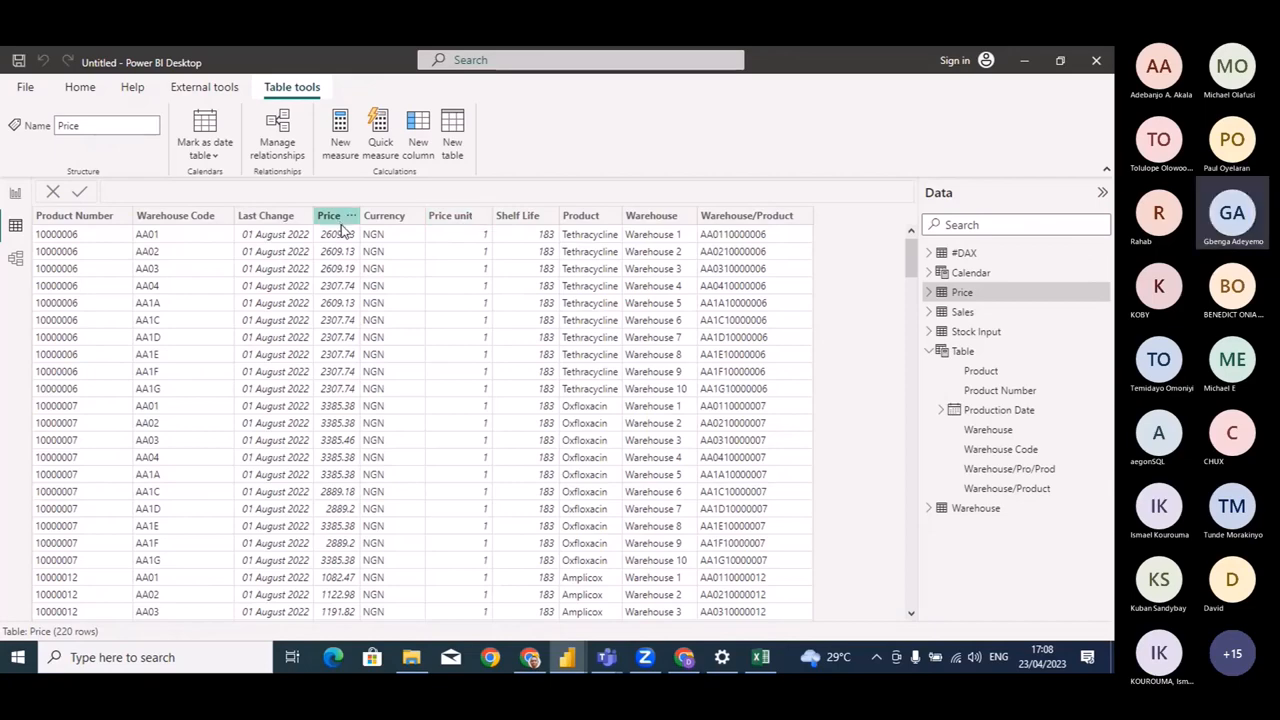
Display the Stock Input table's rows and copy the full LOOKUPVALUE formula of its Shelf_Life column.
click(944, 352)
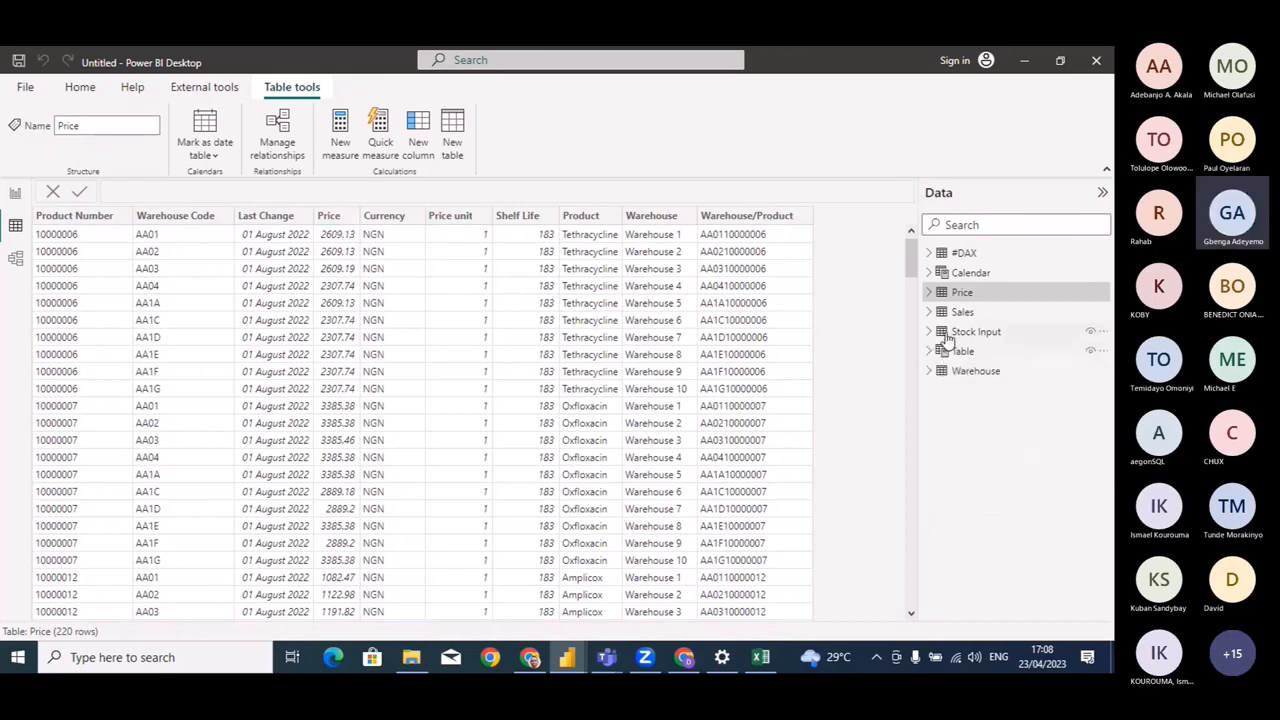
click(975, 338)
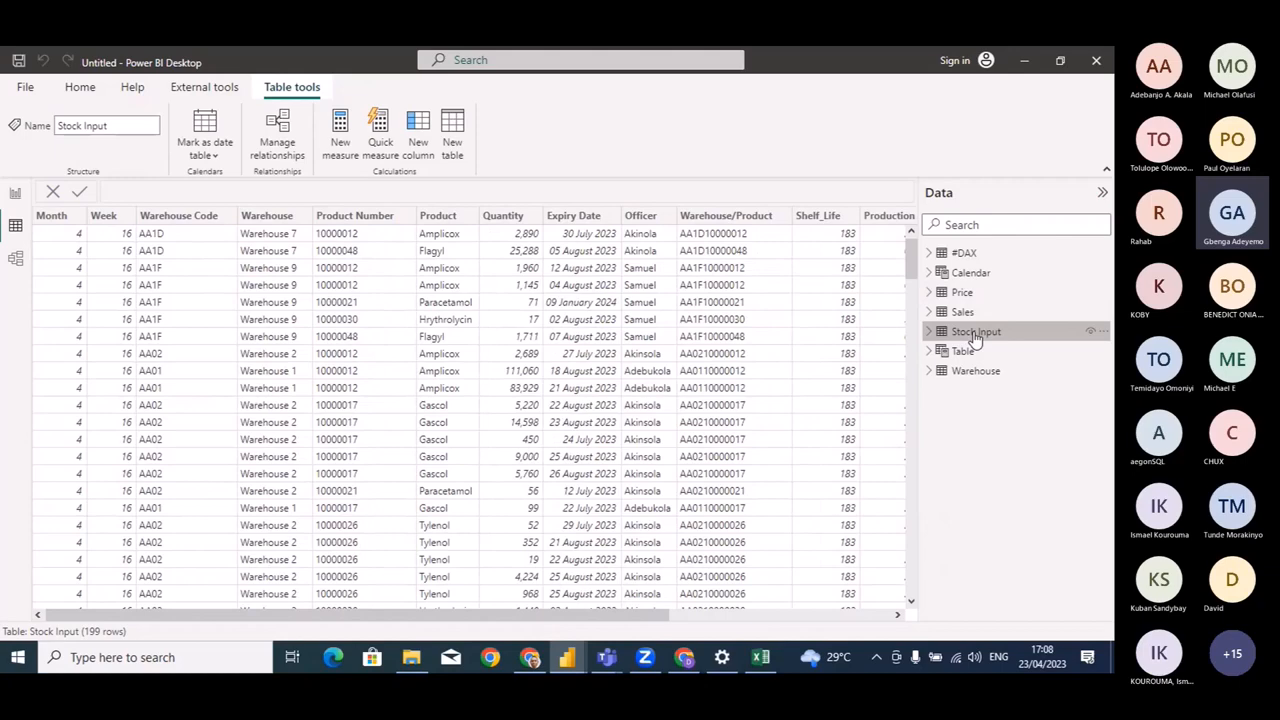
drag(488, 614, 688, 617)
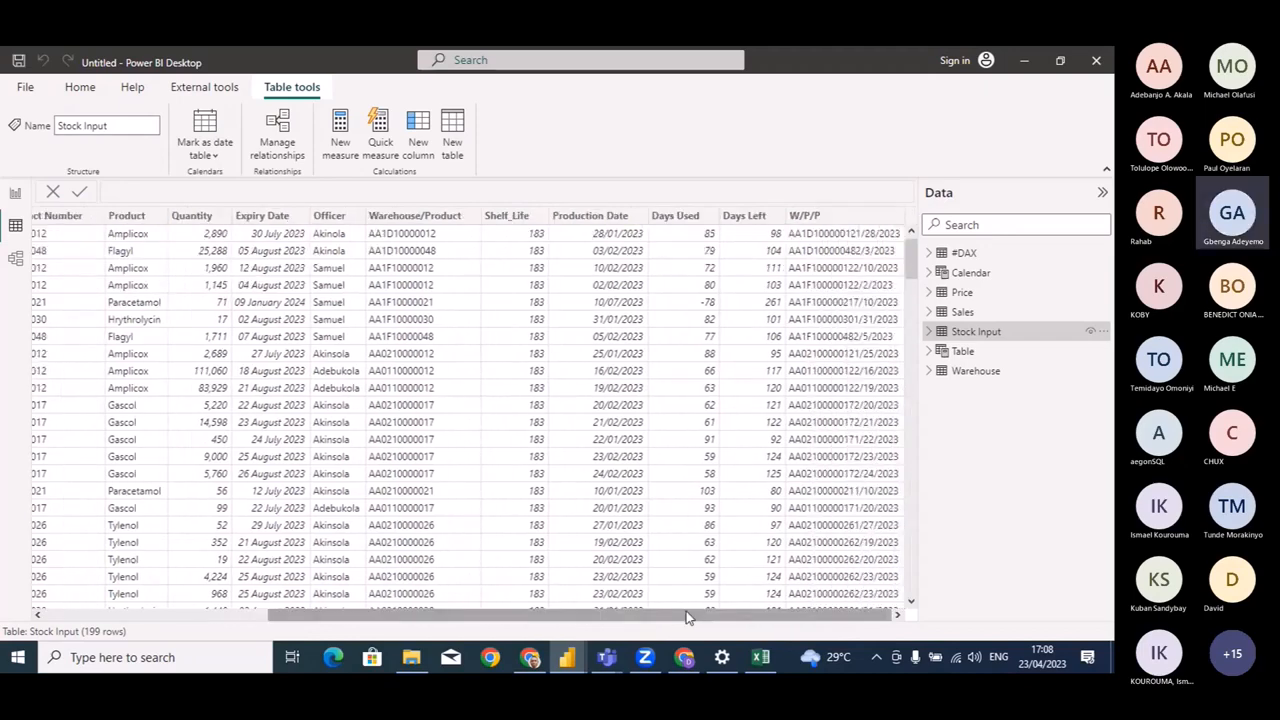
click(510, 216)
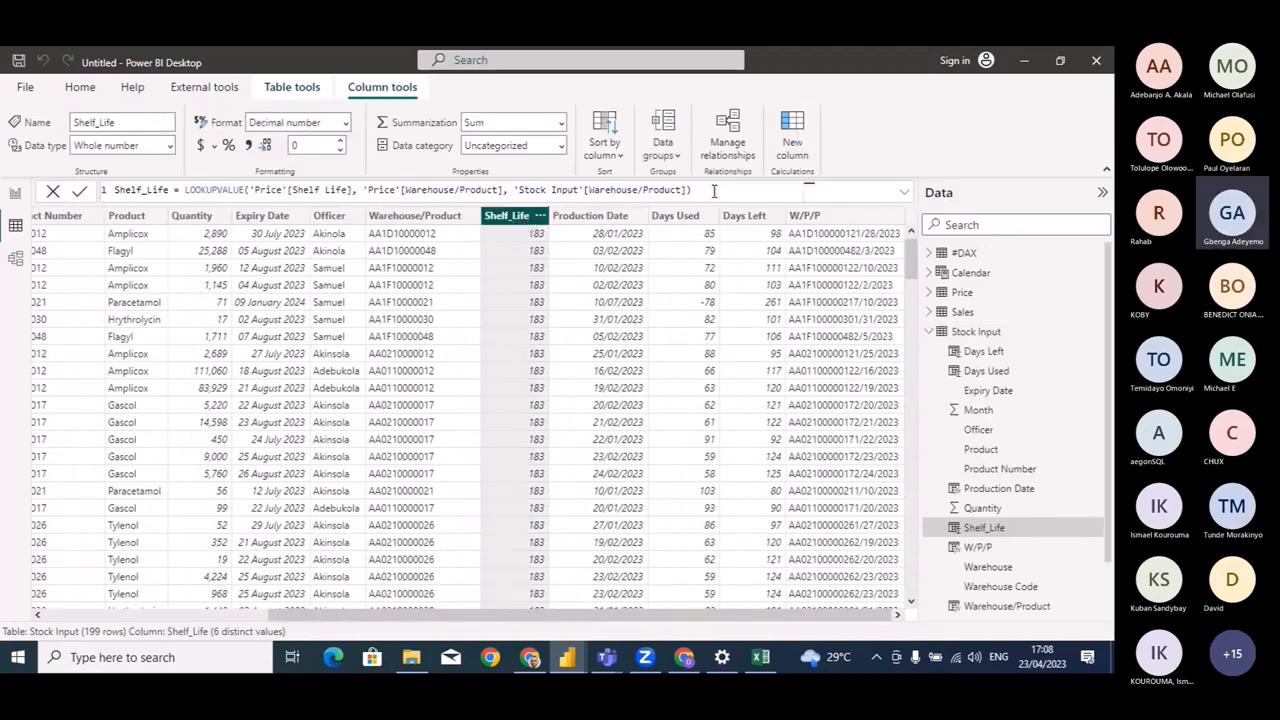
drag(714, 190, 106, 192)
key(ctrl+c)
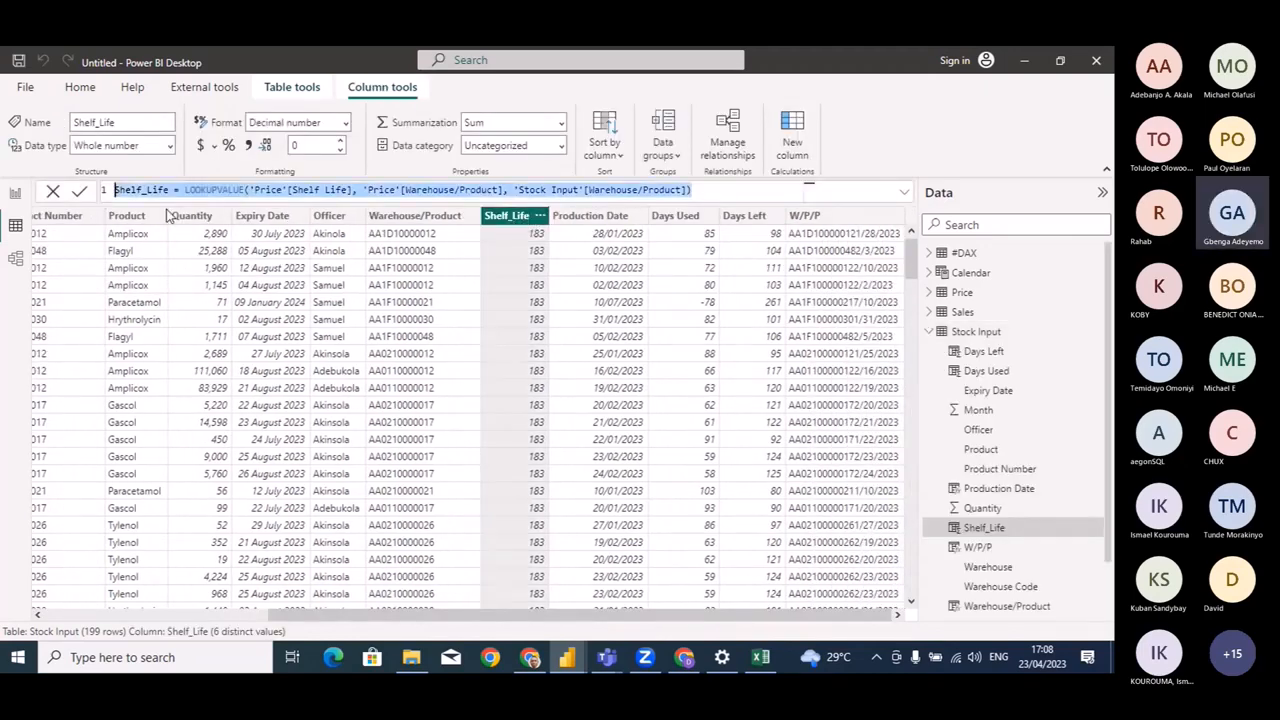
Add a new column to Stock Input with the copied formula, changing the looked-up result column to 'Price'[Price].
click(790, 146)
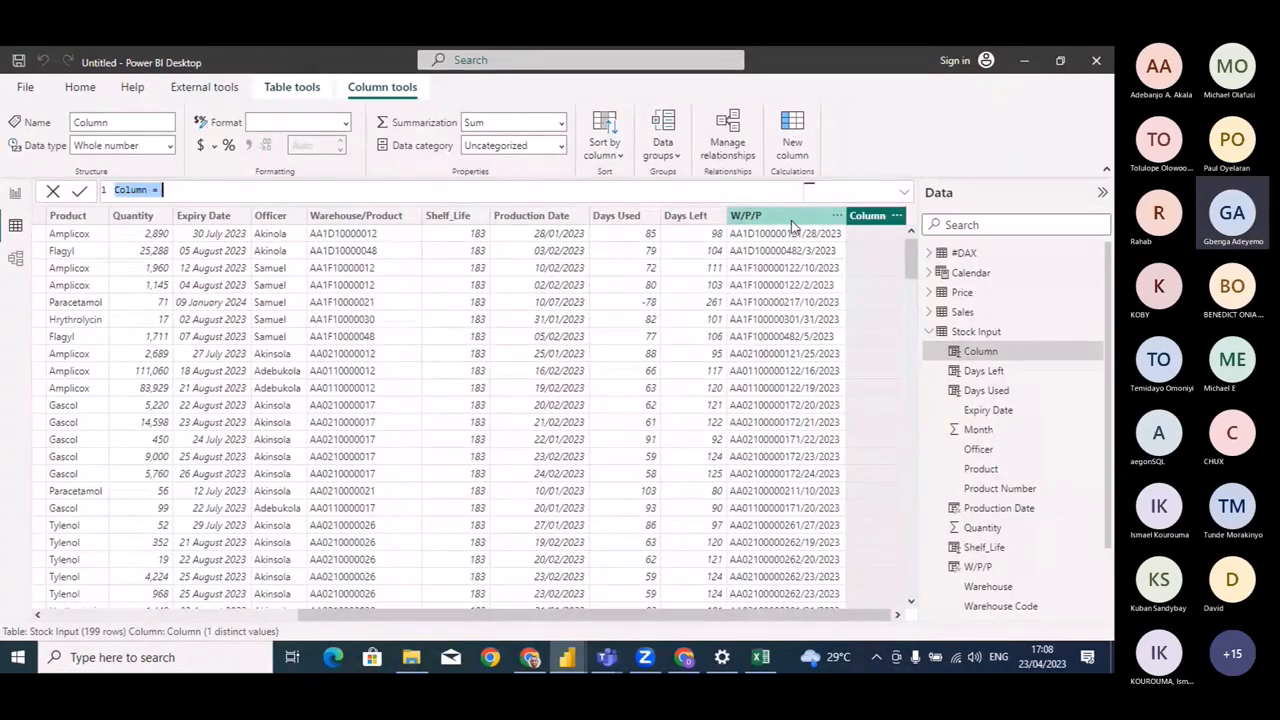
key(ctrl+v)
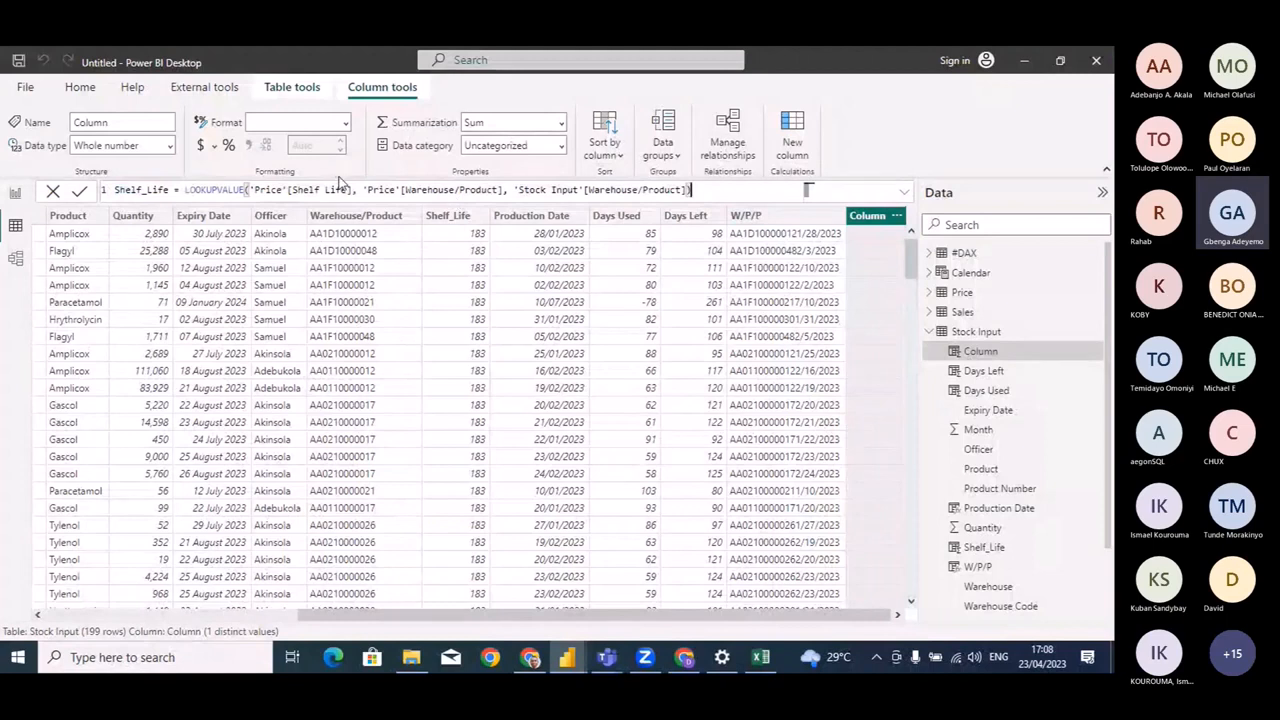
click(352, 192)
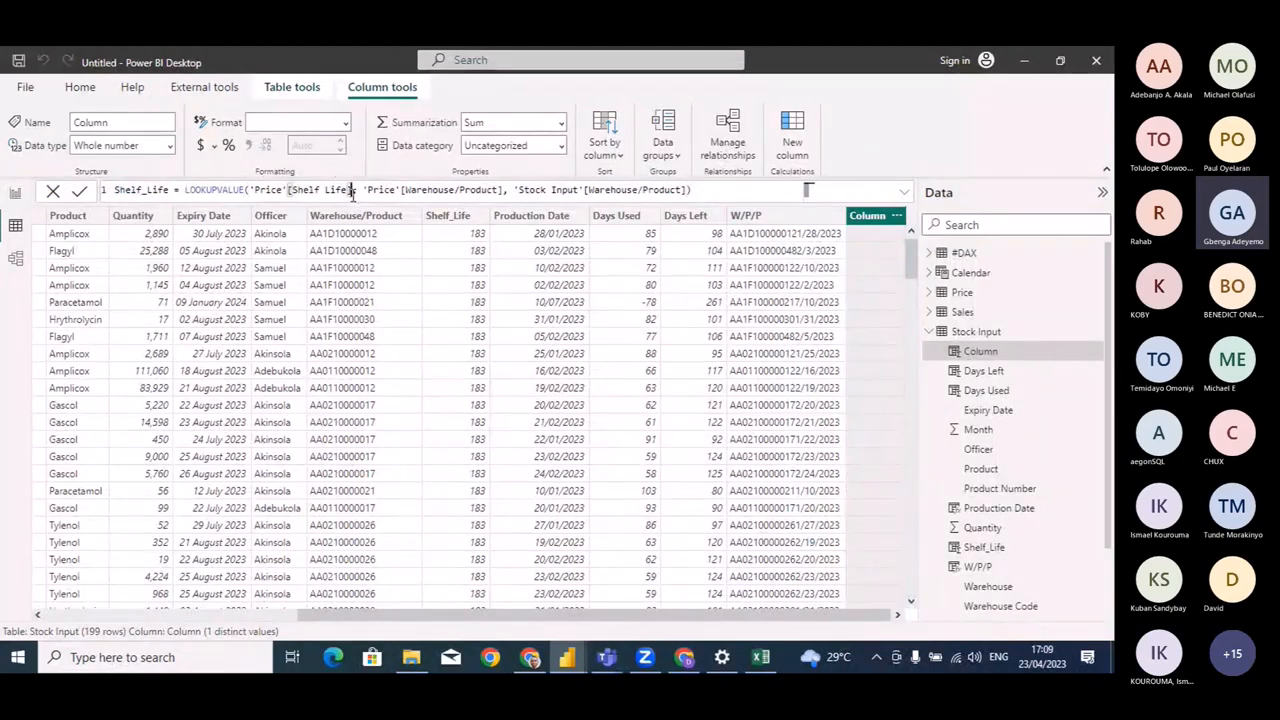
key(BackSpace)
key(BackSpace)
key(BackSpace)
key(BackSpace)
key(BackSpace)
key(BackSpace)
key(BackSpace)
key(BackSpace)
key(BackSpace)
key(BackSpace)
key(BackSpace)
key(BackSpace)
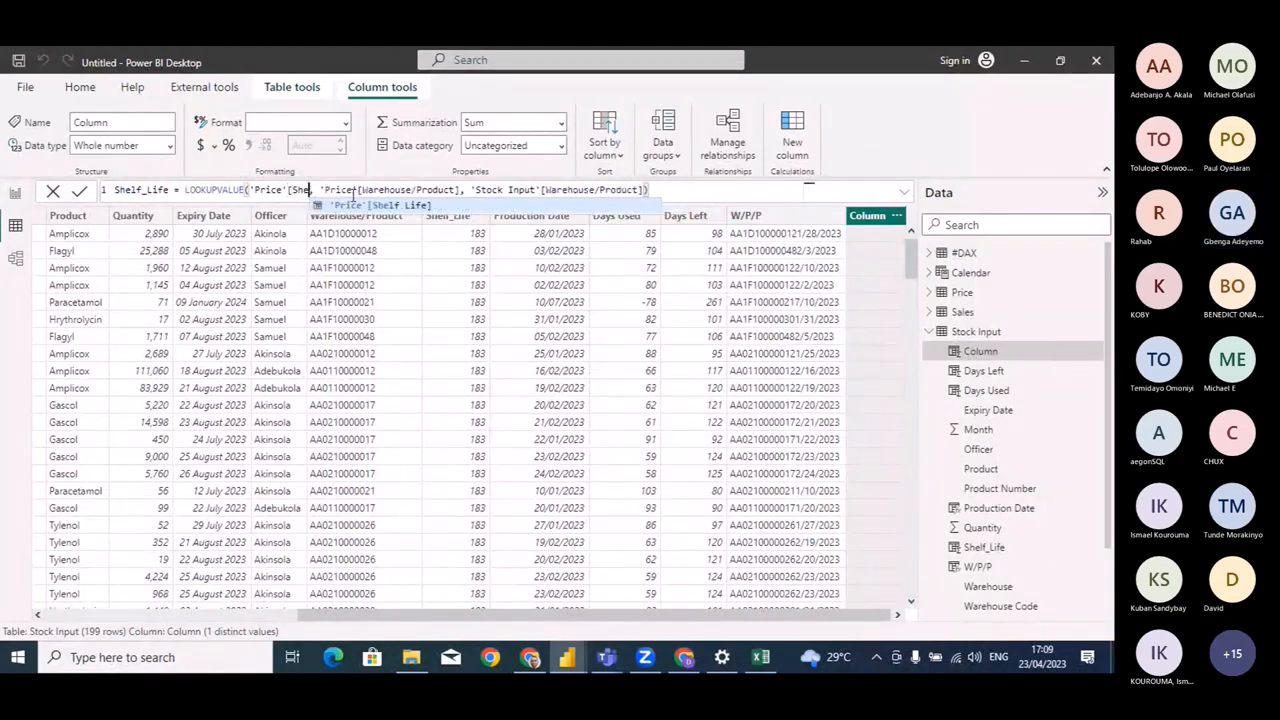
text(P)
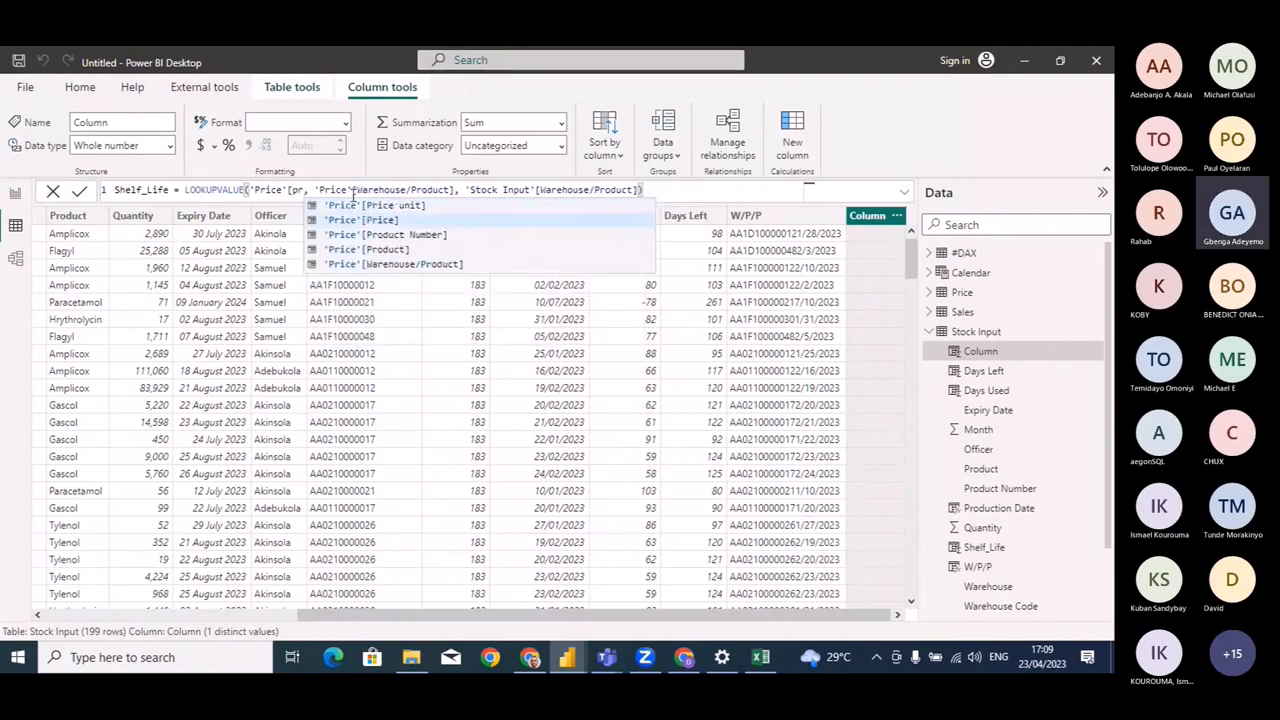
click(383, 222)
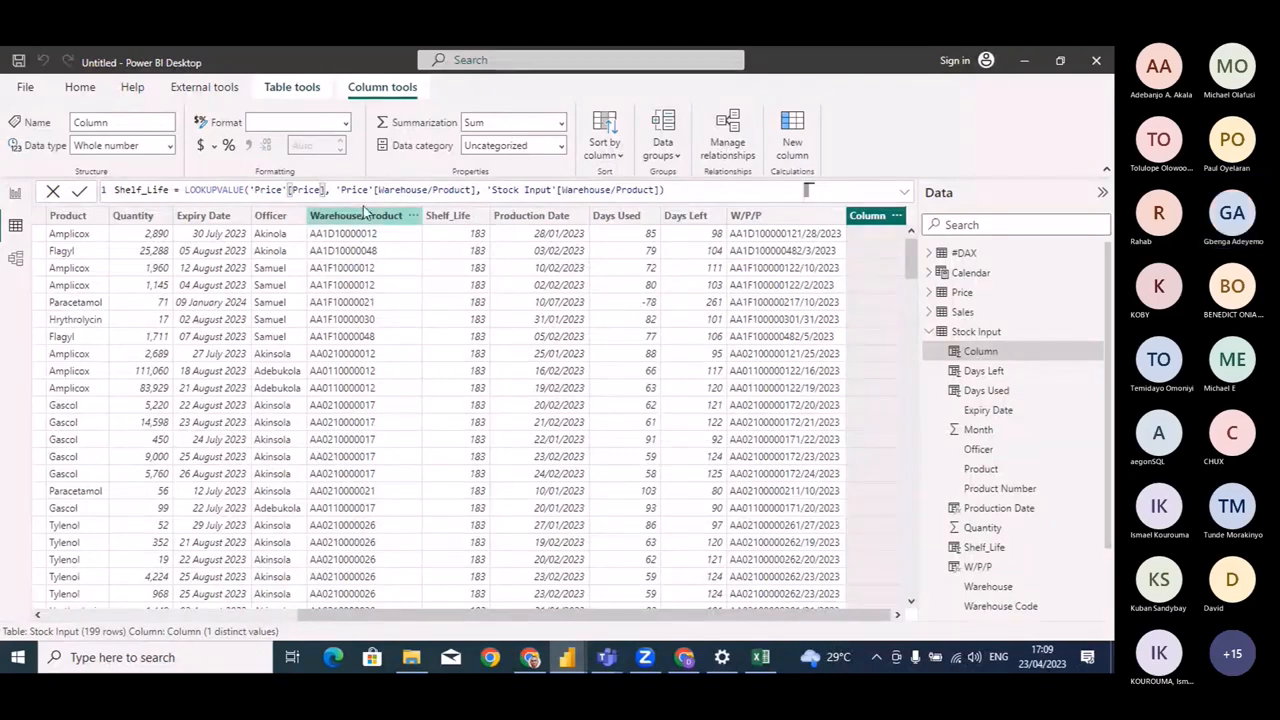
Rename the new lookup column to Price in its formula and commit it.
click(707, 193)
key(Return)
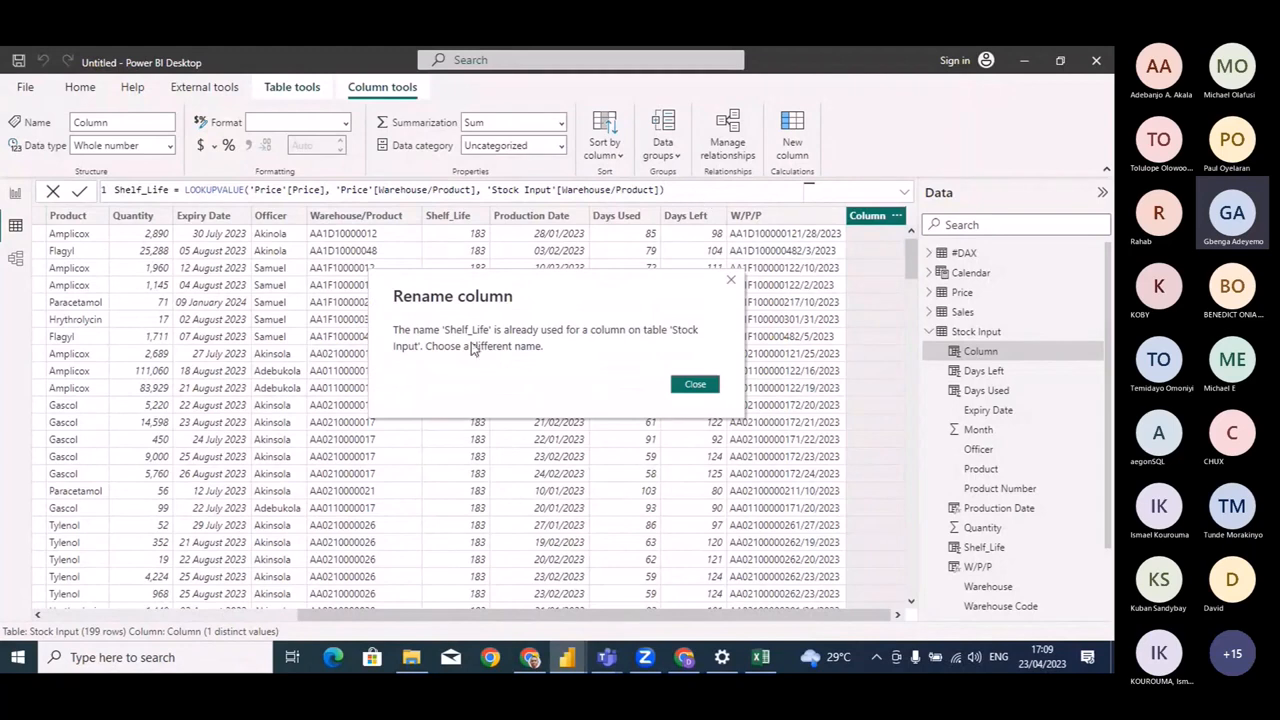
key(Escape)
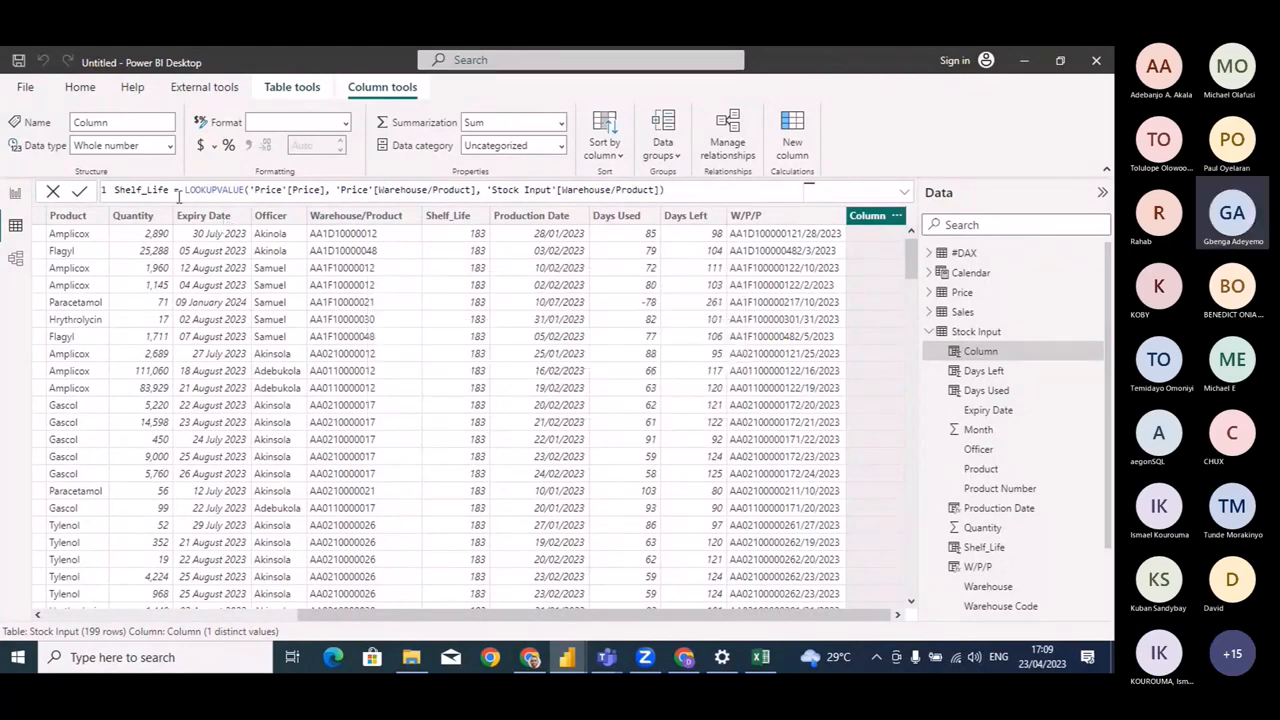
drag(168, 190, 95, 190)
key(BackSpace)
text(Price)
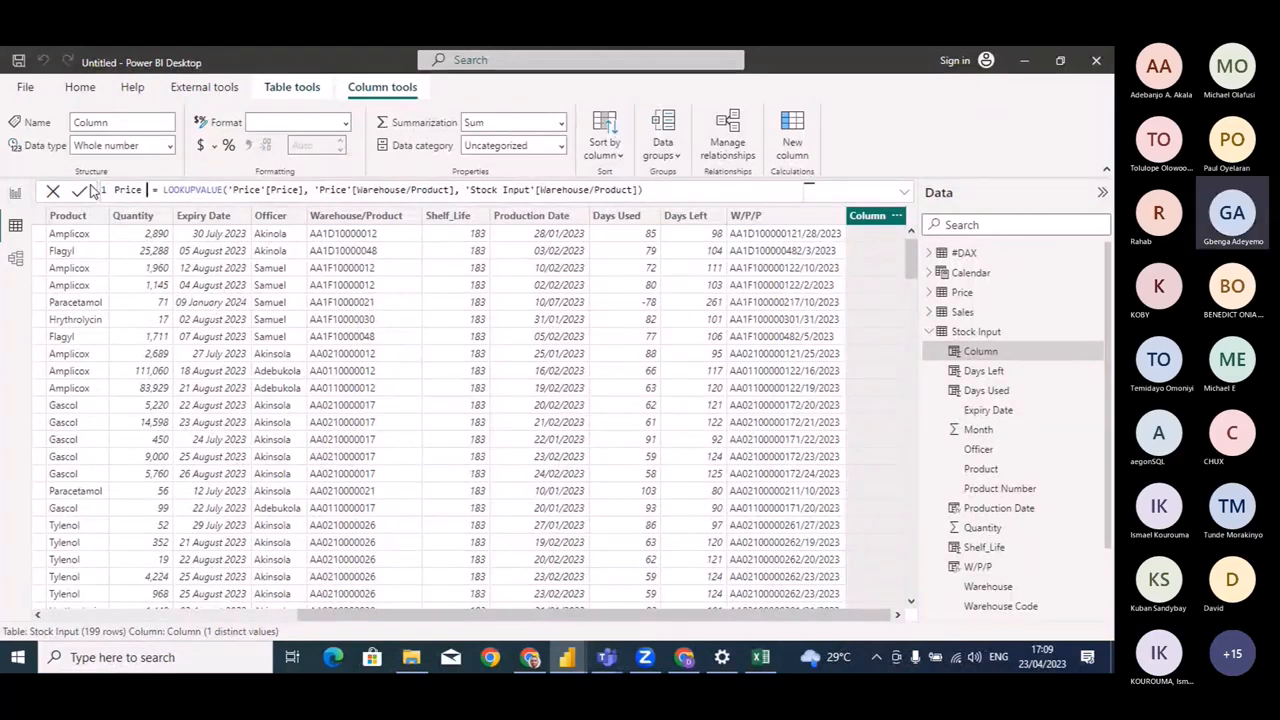
click(84, 190)
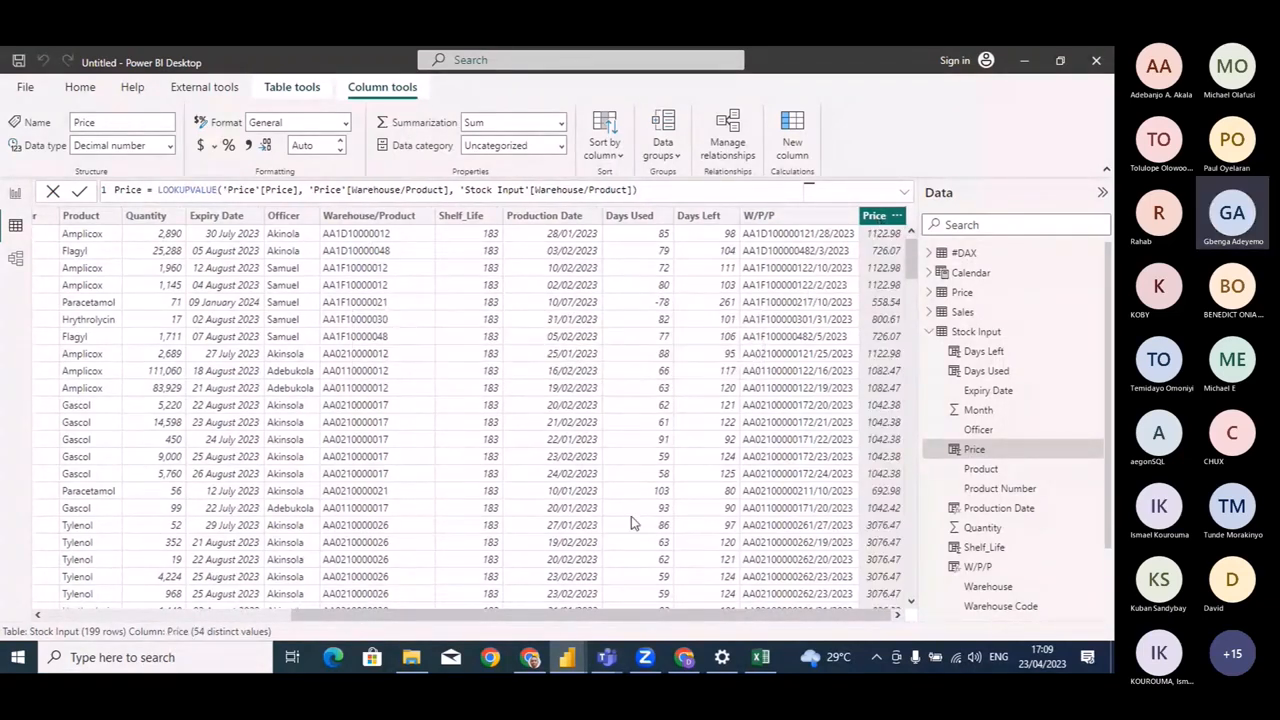
Return to the report page and define the Value (N) measure as SUM('Stock Input'[Price]) * SUM('Stock Input'[Quantity]), committing it.
click(12, 196)
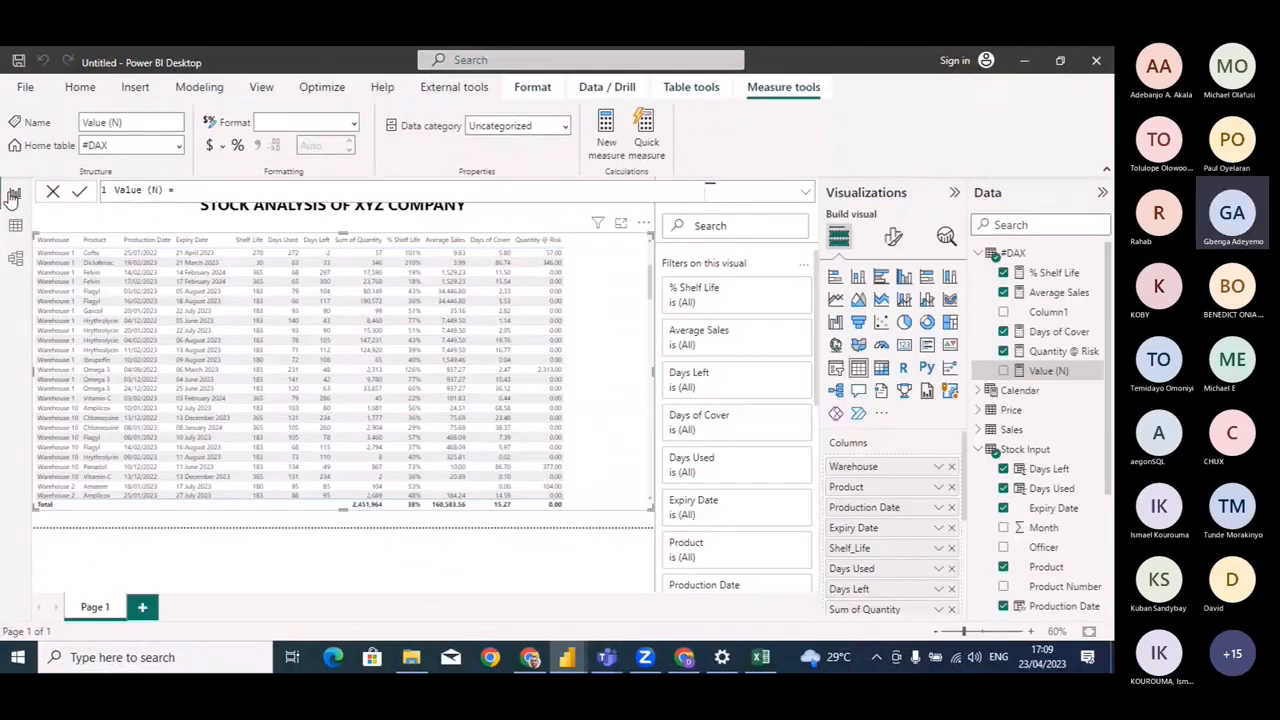
click(1052, 372)
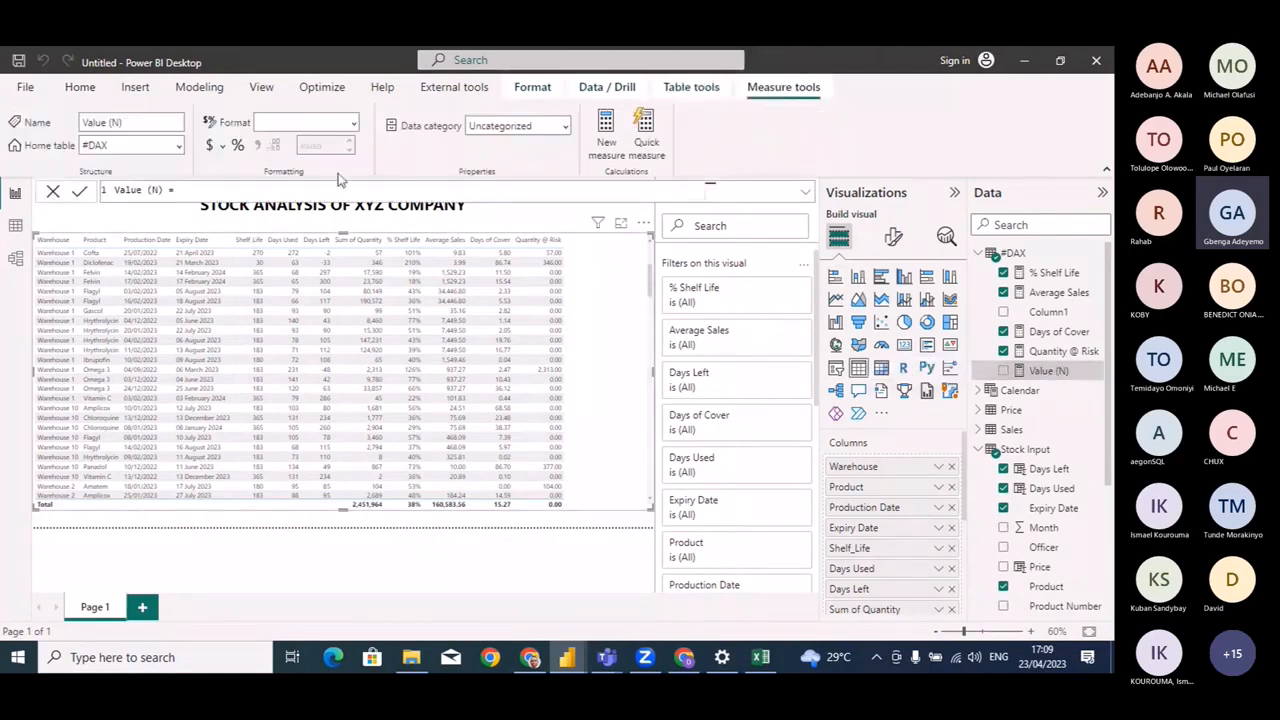
click(201, 190)
key(shift+Return)
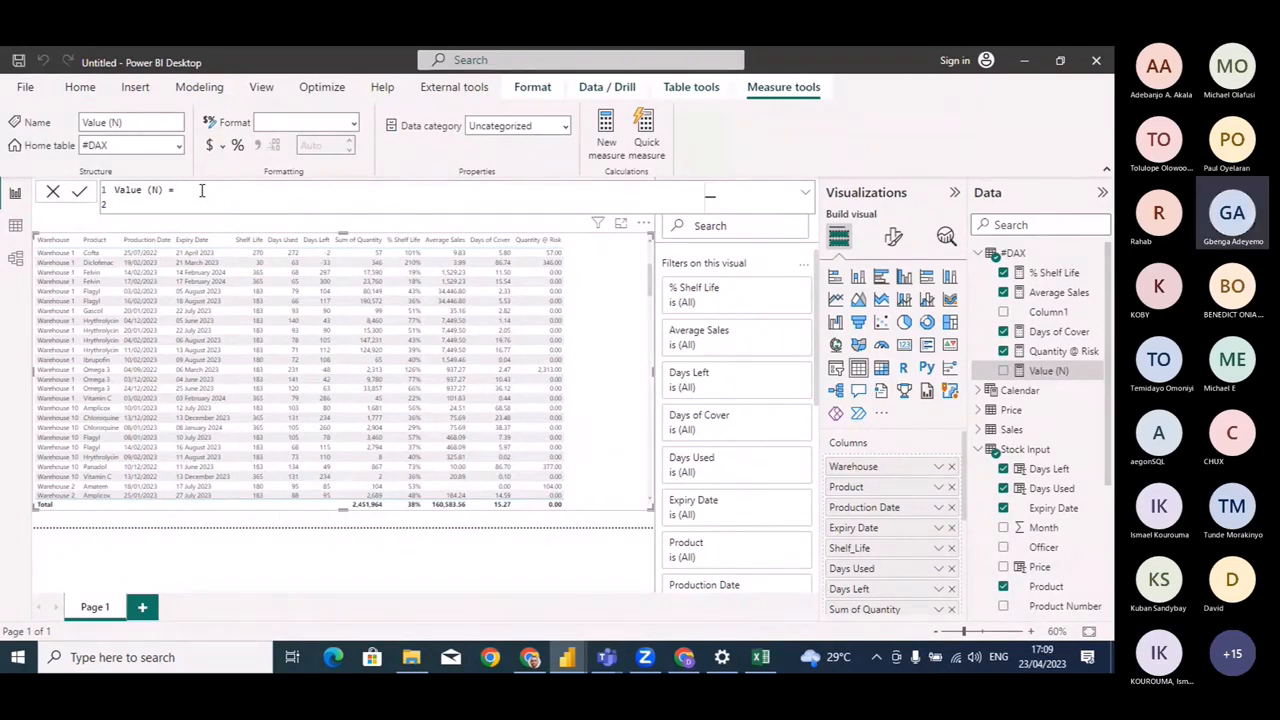
text(SUM()
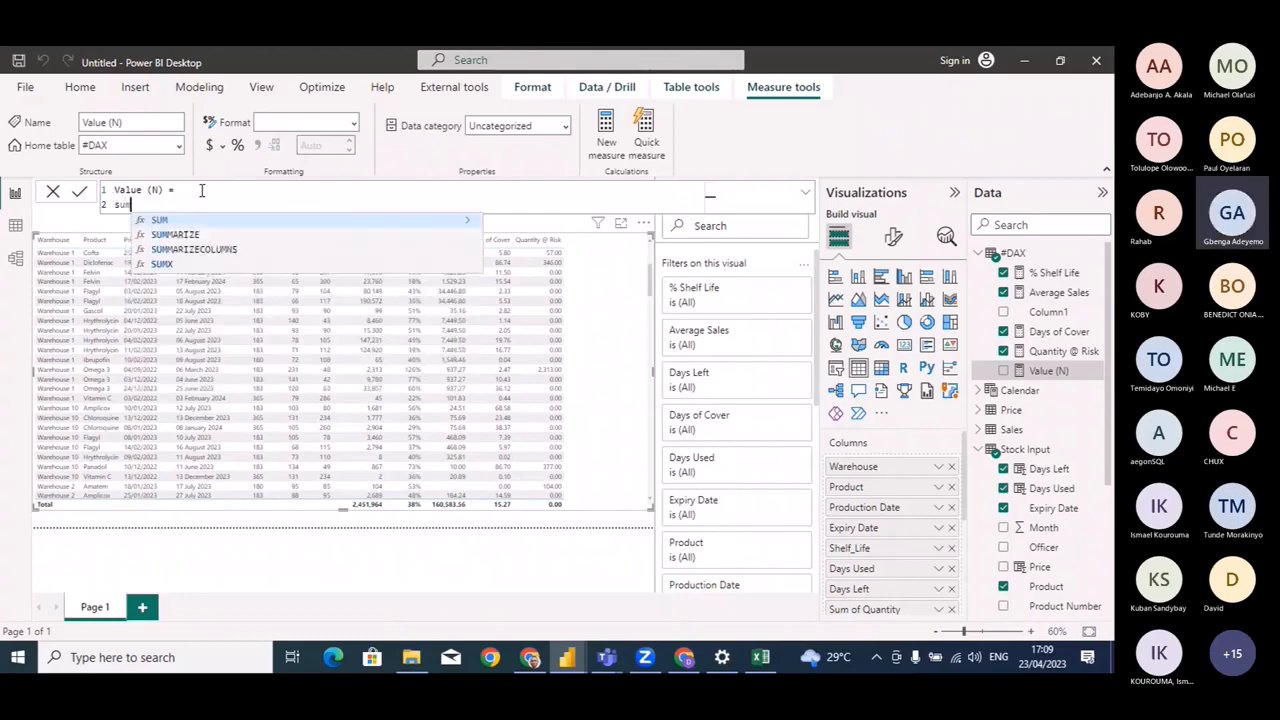
text(price)
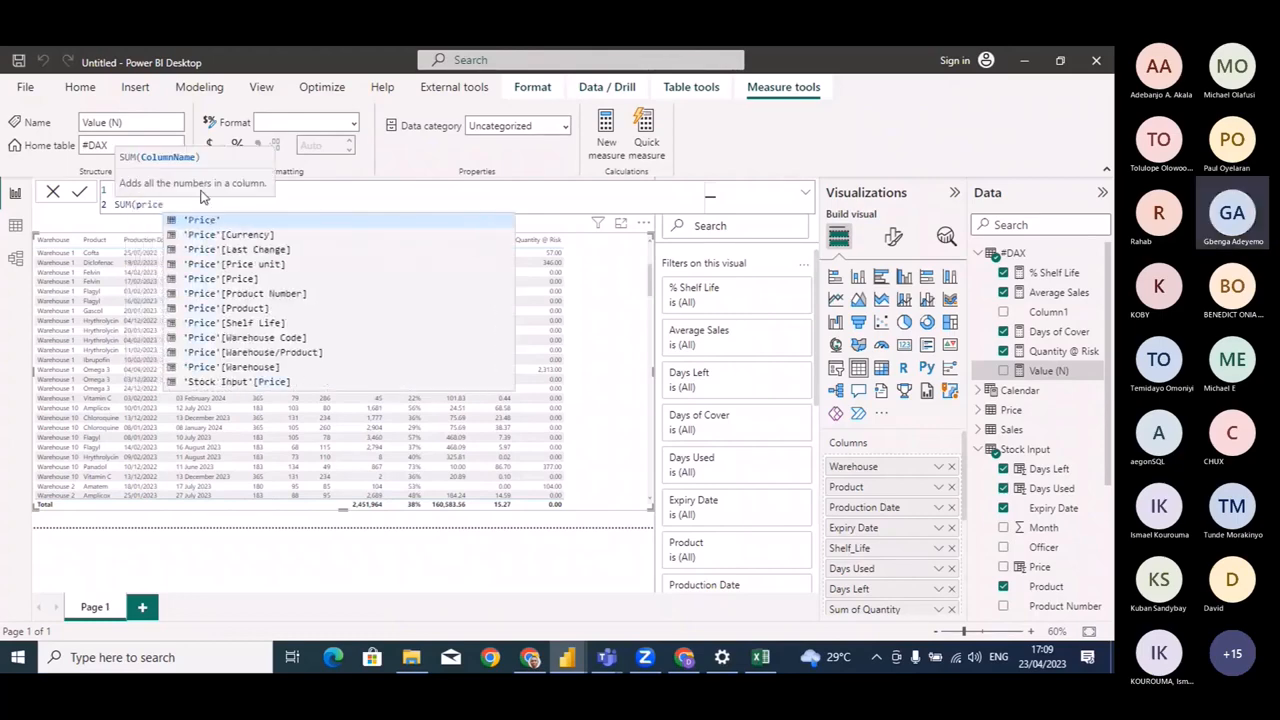
click(270, 382)
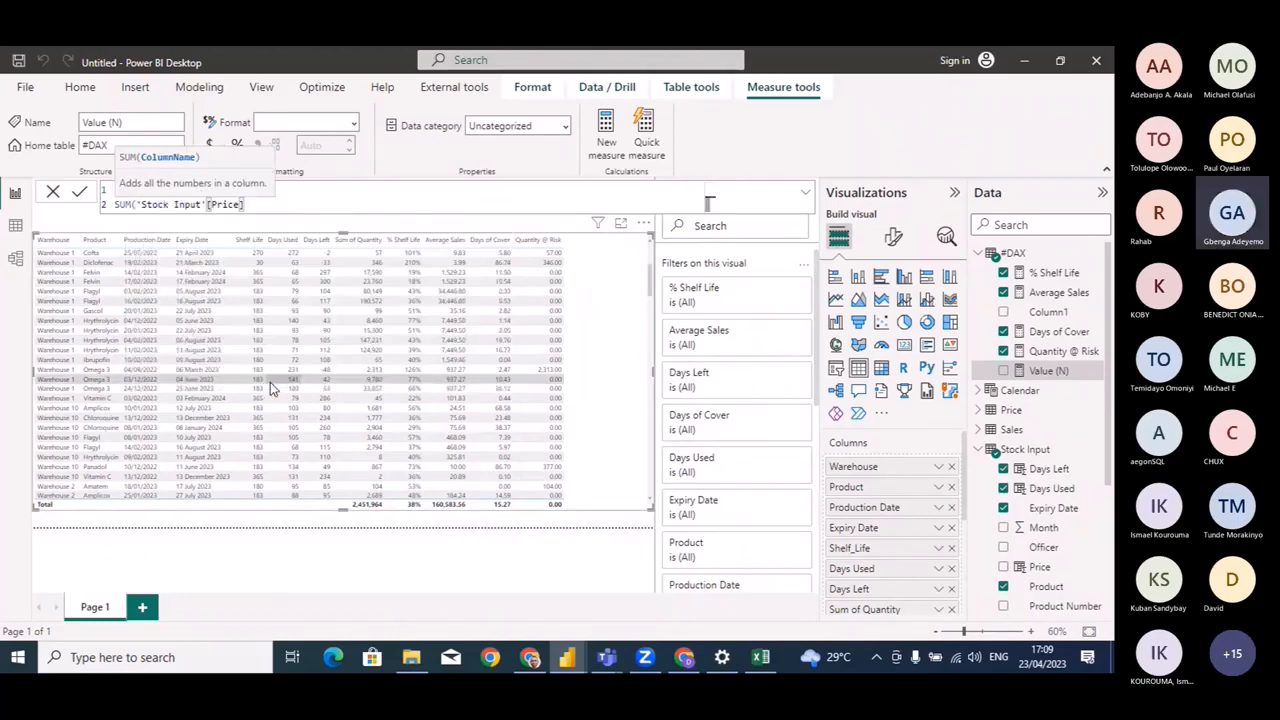
text() * )
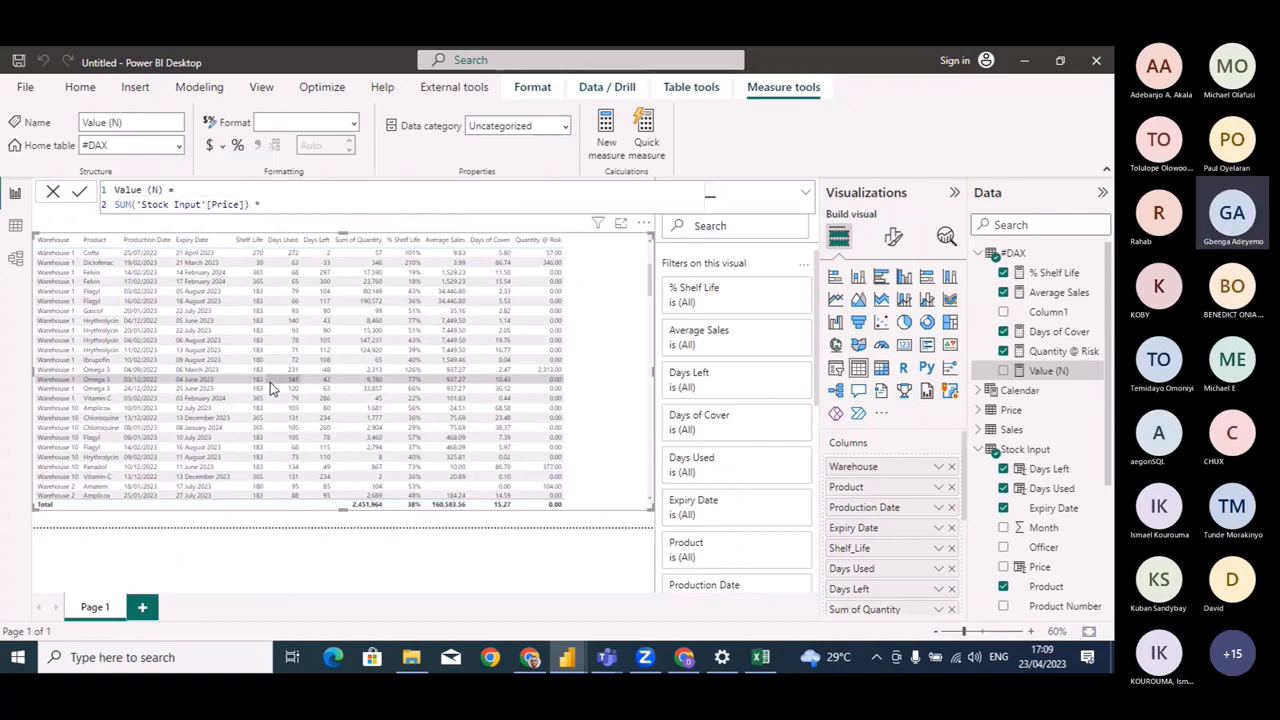
text(sum(quan)
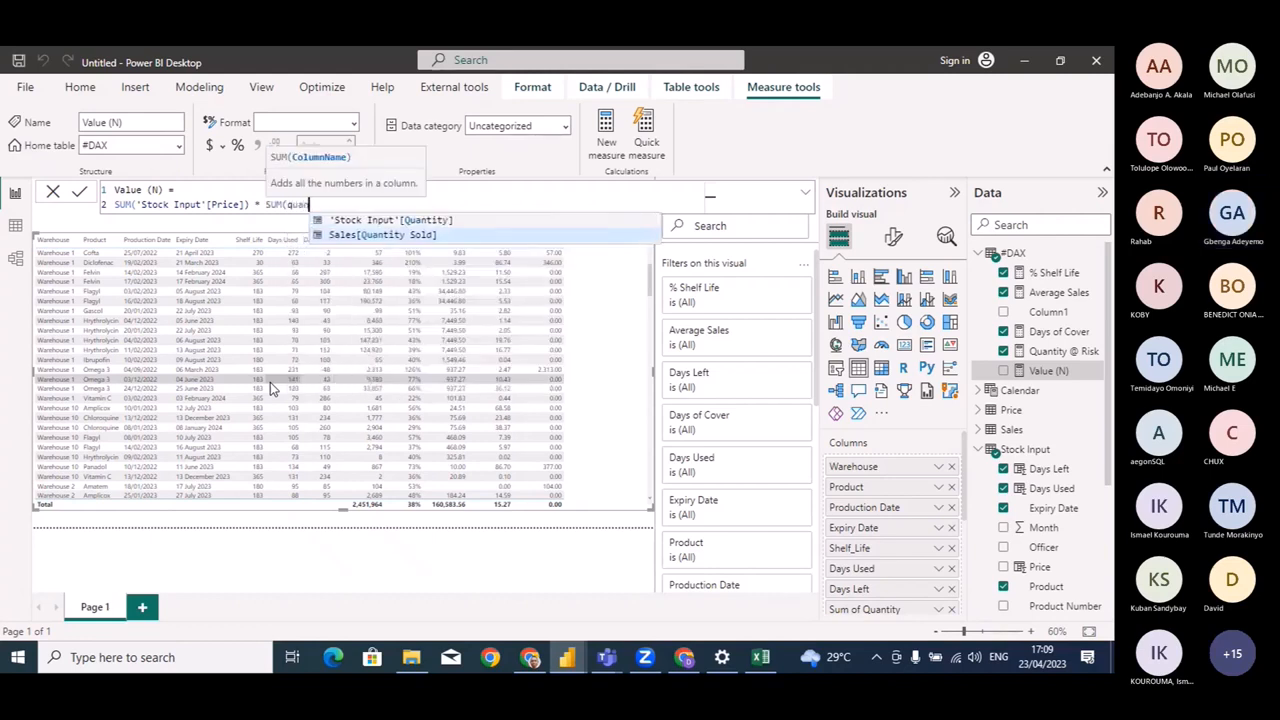
click(418, 222)
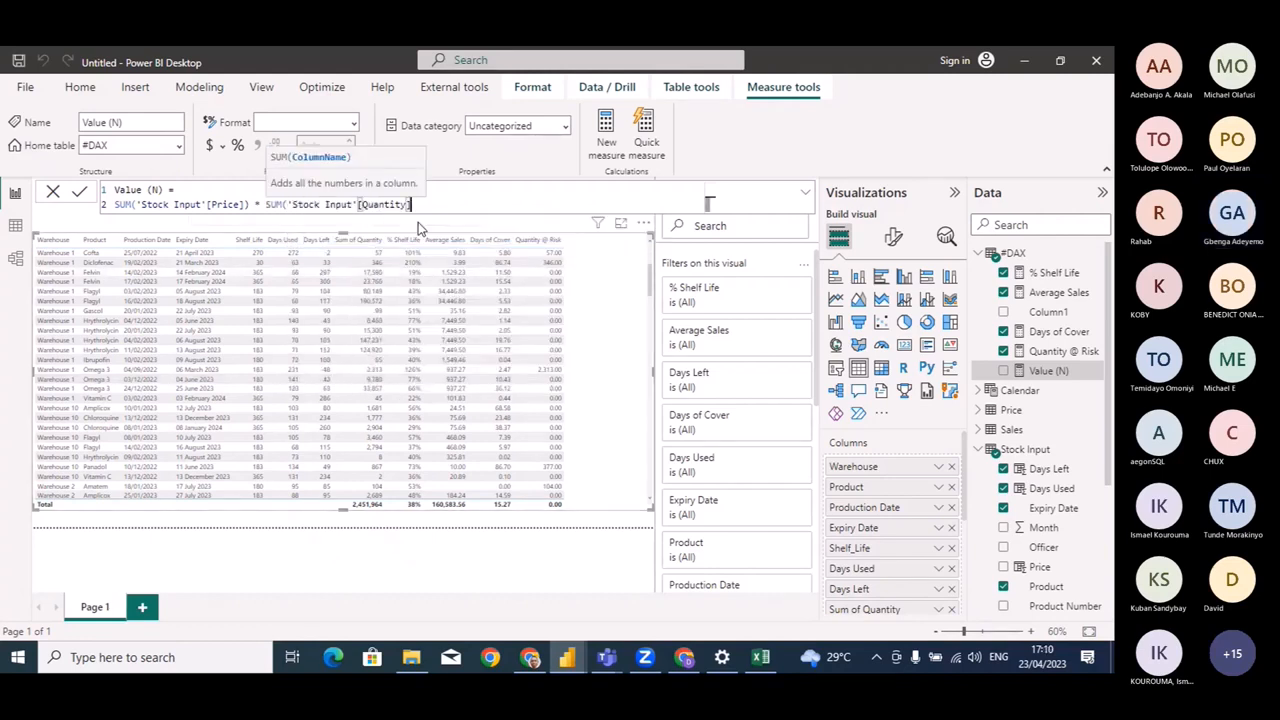
text())
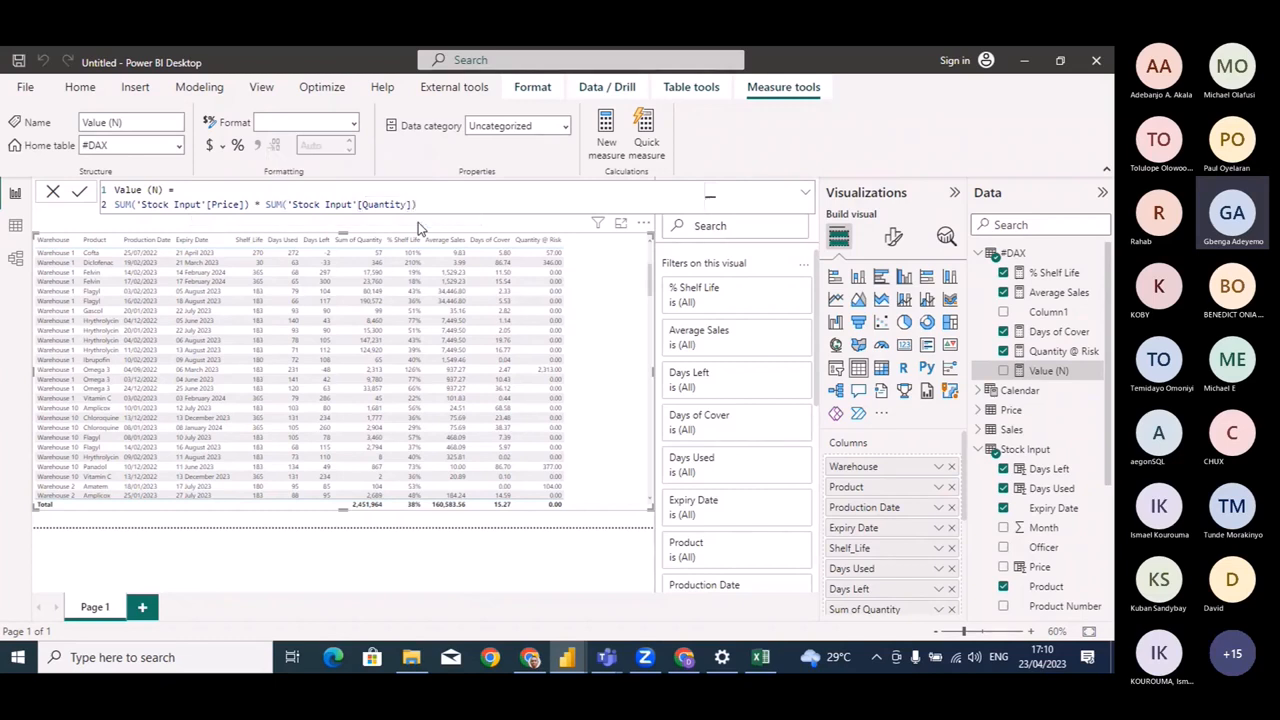
key(Return)
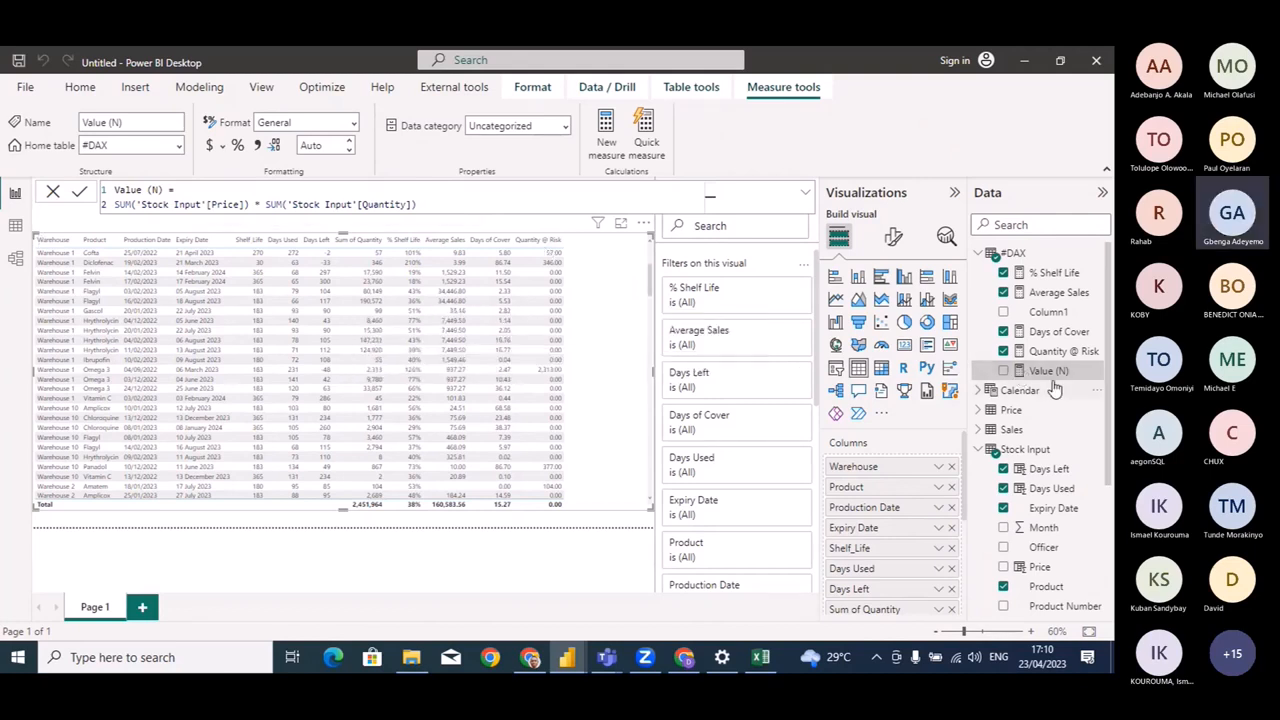
Add the Value (N) measure to the stock analysis table and look through the table's rows.
drag(1050, 375, 615, 340)
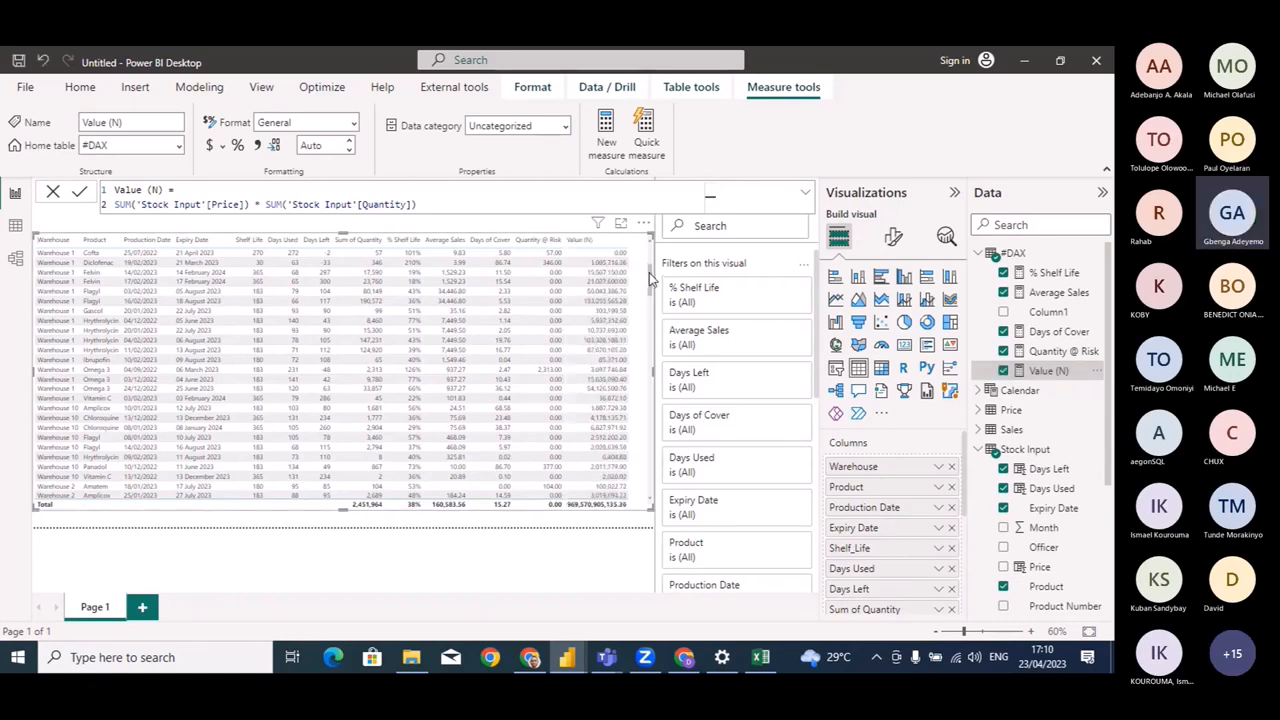
scroll(649, 275, down, 1)
scroll(649, 275, down, 1)
drag(649, 275, 650, 254)
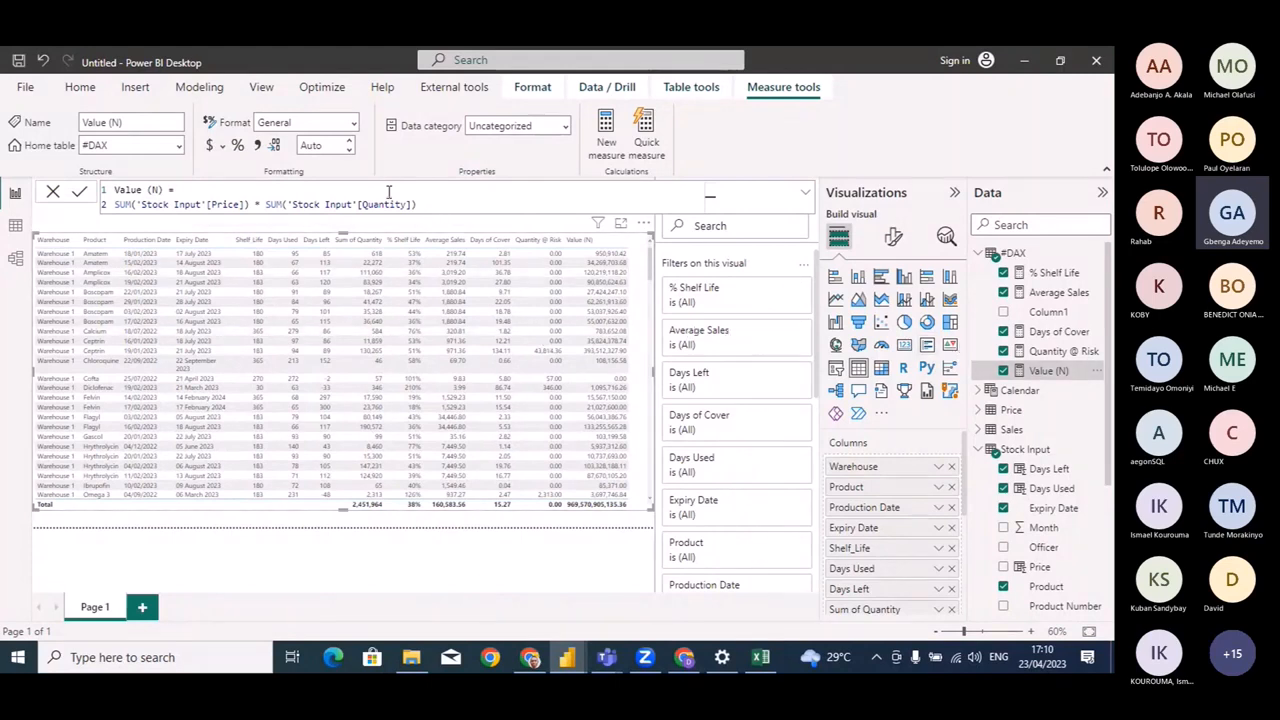
Replace SUM('Stock Input'[Quantity]) in the Value (N) formula with [Quantity @ Risk] and commit the measure.
click(427, 205)
key(BackSpace)
key(BackSpace)
key(BackSpace)
key(BackSpace)
key(BackSpace)
key(BackSpace)
key(BackSpace)
key(BackSpace)
key(BackSpace)
key(BackSpace)
key(BackSpace)
key(BackSpace)
key(BackSpace)
key(BackSpace)
key(BackSpace)
key(BackSpace)
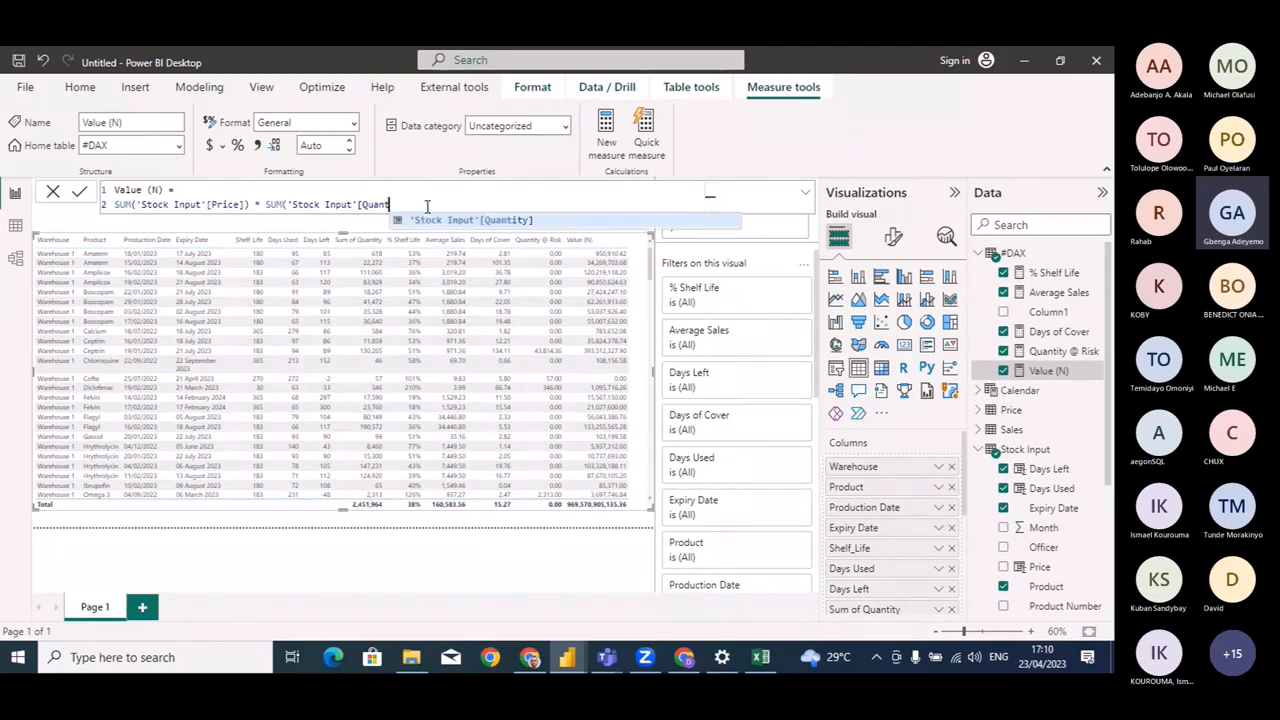
key(BackSpace)
key(BackSpace)
key(BackSpace)
key(BackSpace)
key(BackSpace)
key(BackSpace)
key(BackSpace)
key(BackSpace)
key(BackSpace)
key(BackSpace)
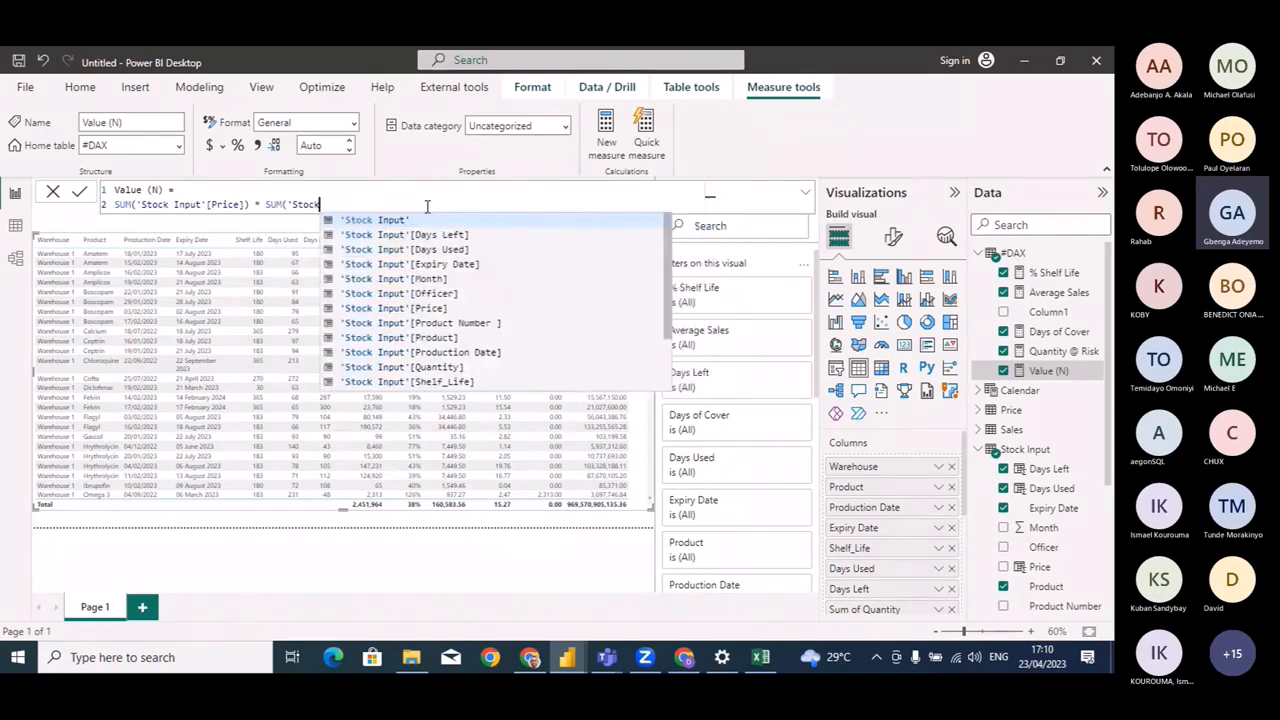
key(BackSpace)
key(BackSpace)
text(qua)
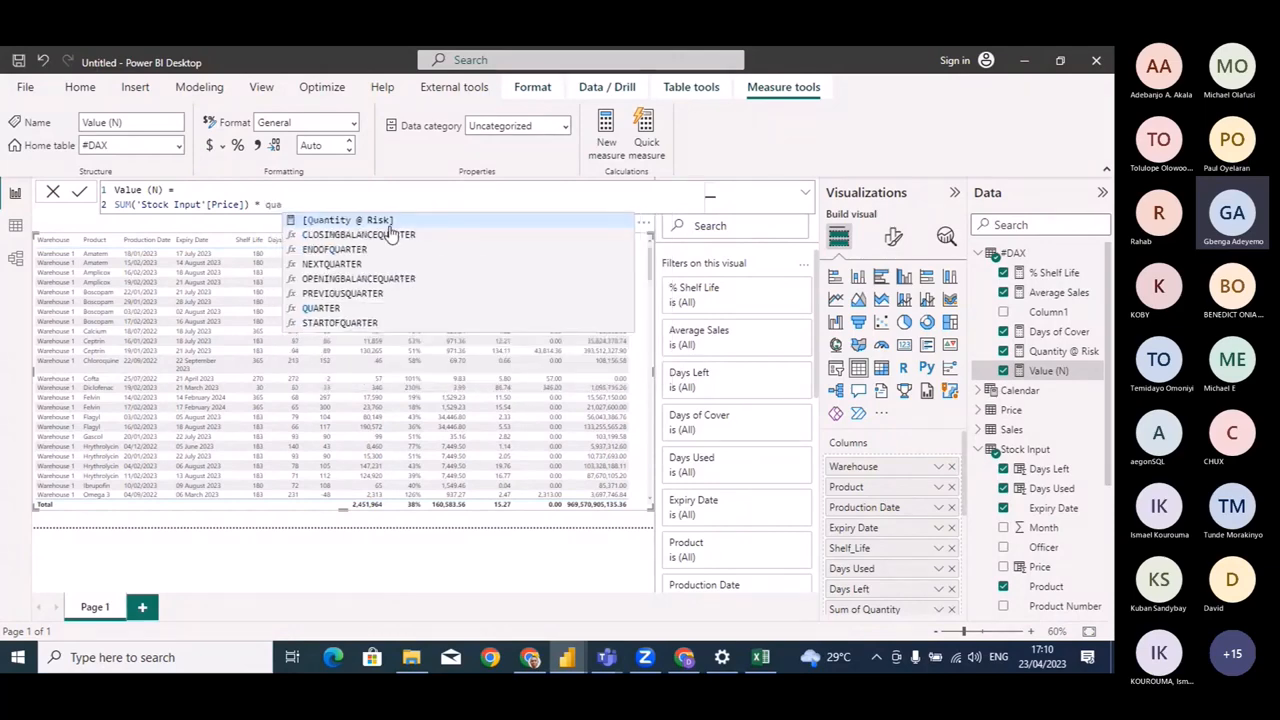
key(Tab)
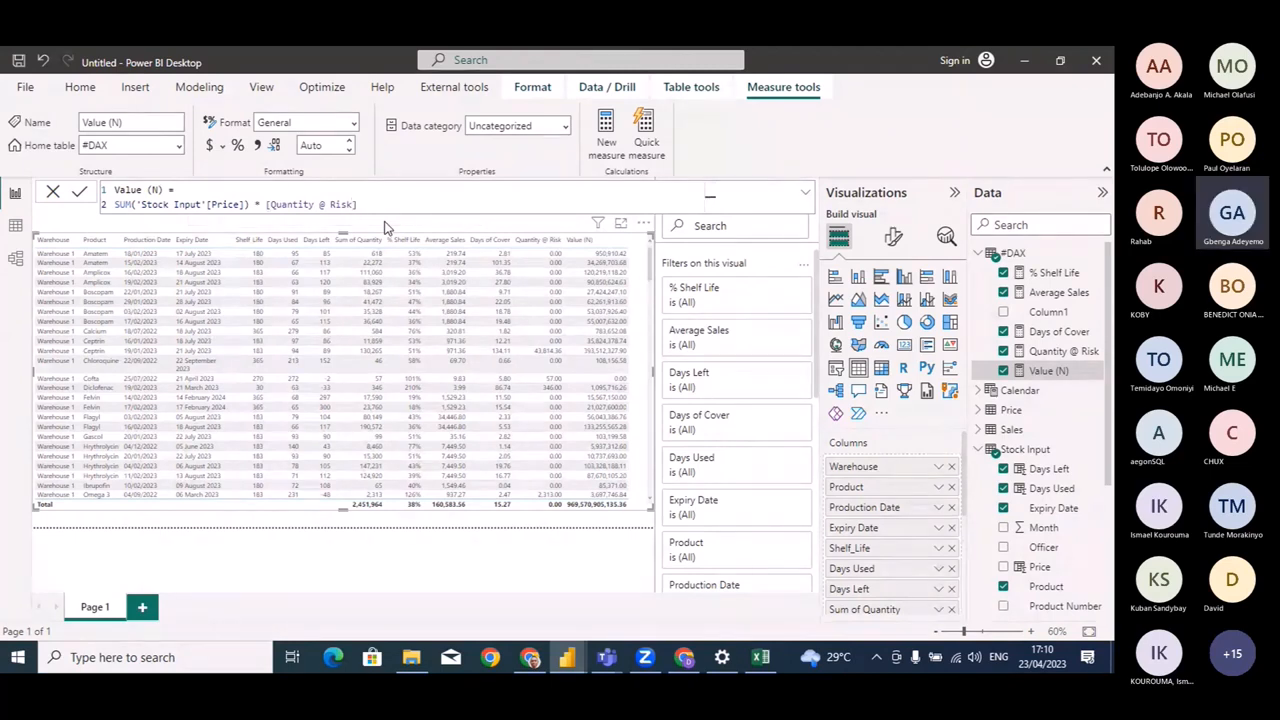
key(Return)
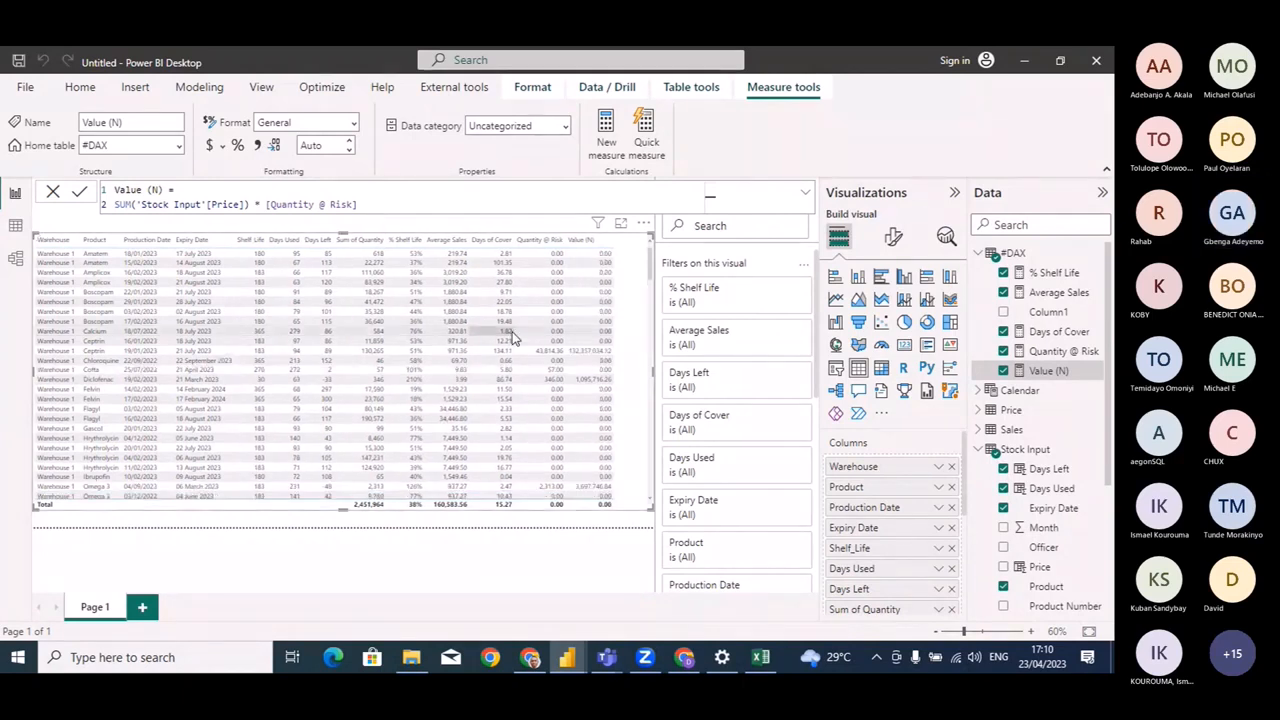
Sort the stock analysis table by Value (N) in descending order.
mouse_move(650, 270)
mouse_down()
mouse_move(653, 352)
mouse_move(648, 252)
mouse_up()
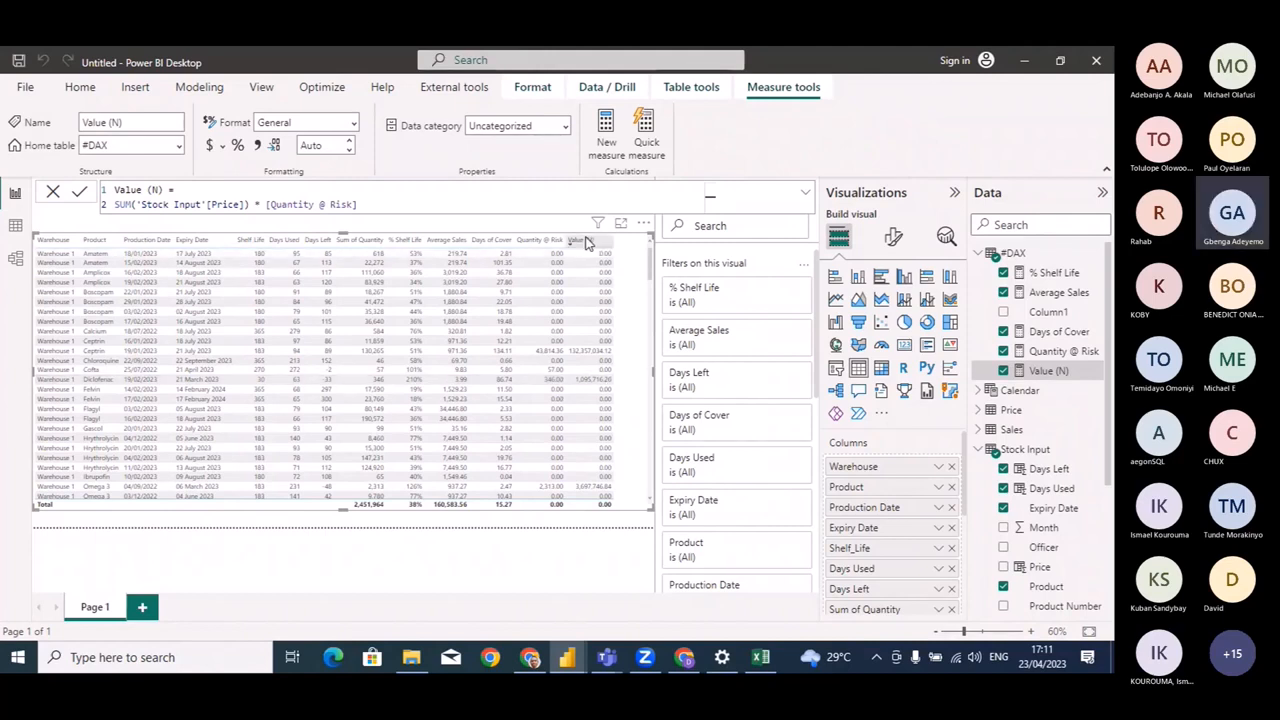
click(580, 241)
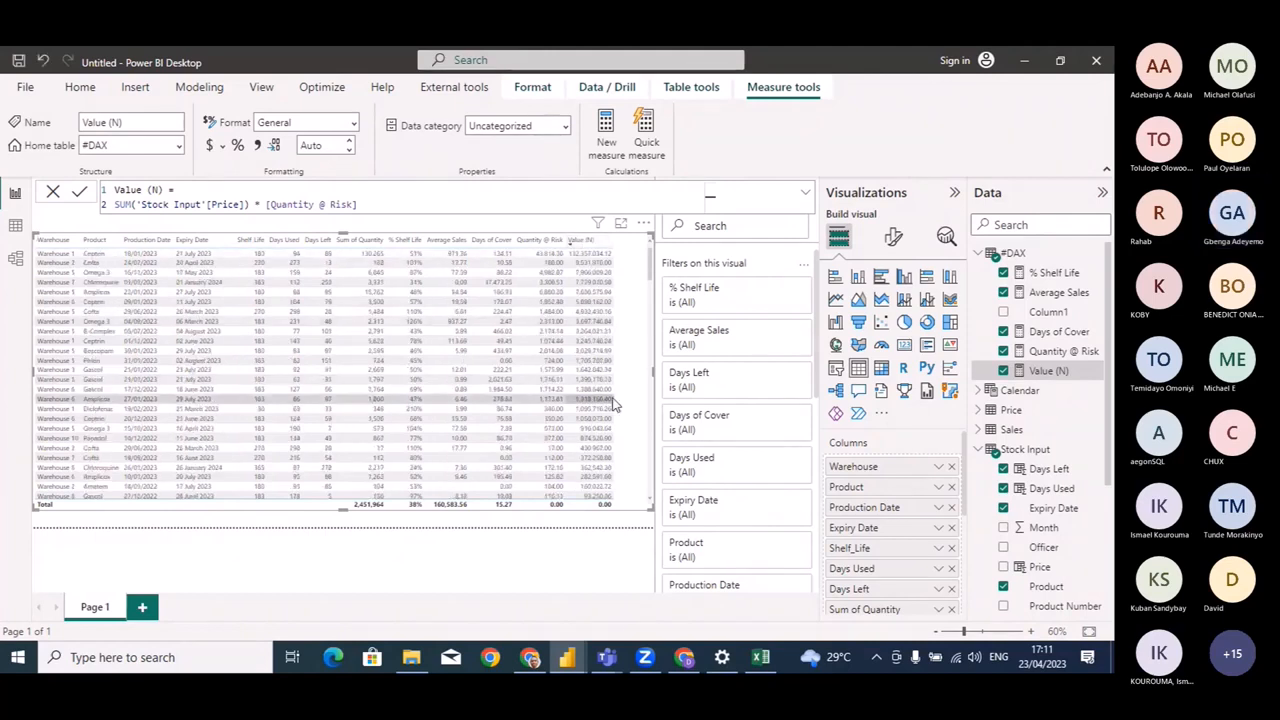
Look through the stock analysis table's rows in descending Value (N) order to review the Quantity @ Risk and Value (N) figures.
scroll(614, 403, down, 5)
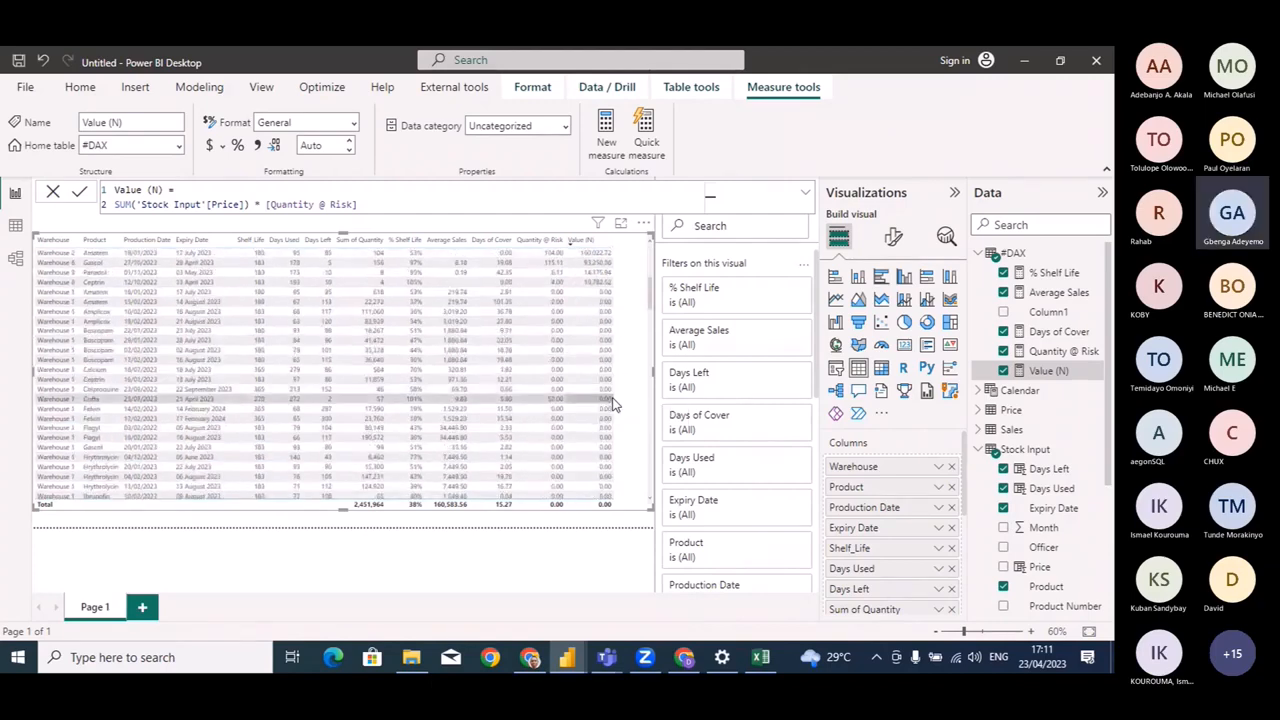
scroll(614, 403, down, 1)
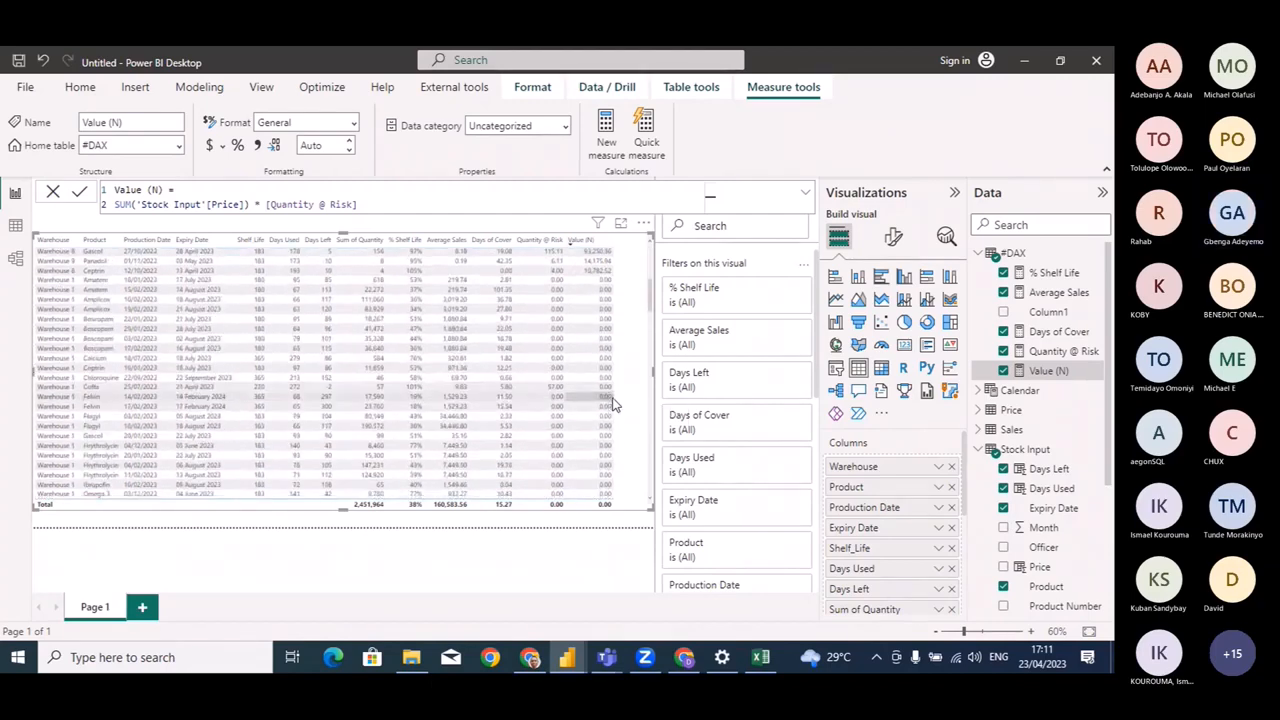
scroll(614, 403, up, 2)
scroll(614, 403, down, 3)
scroll(614, 403, up, 1)
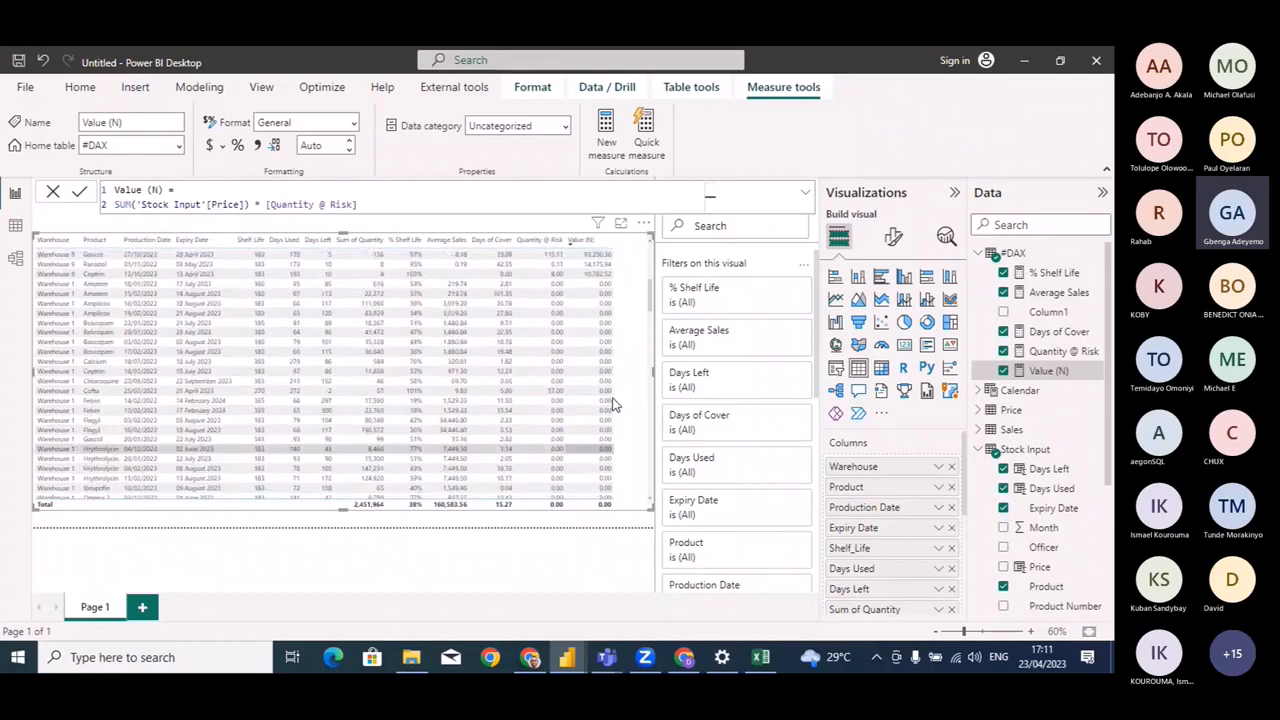
scroll(614, 403, down, 6)
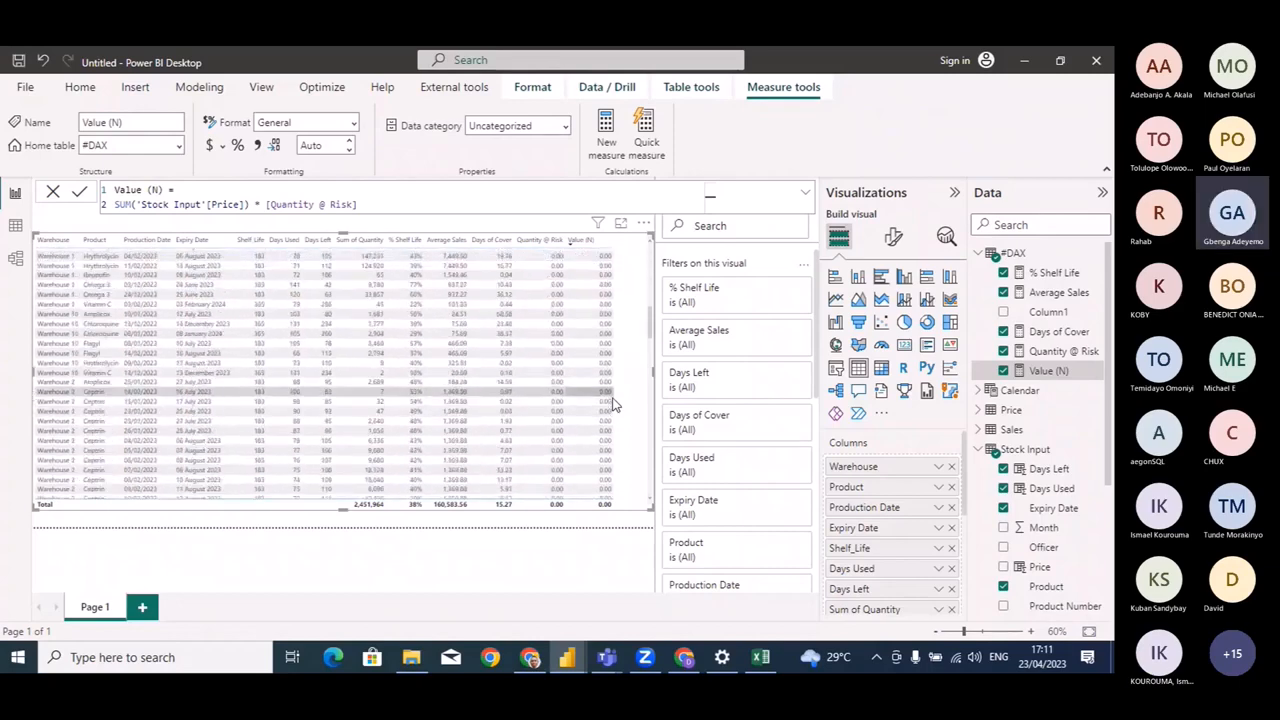
scroll(614, 403, up, 6)
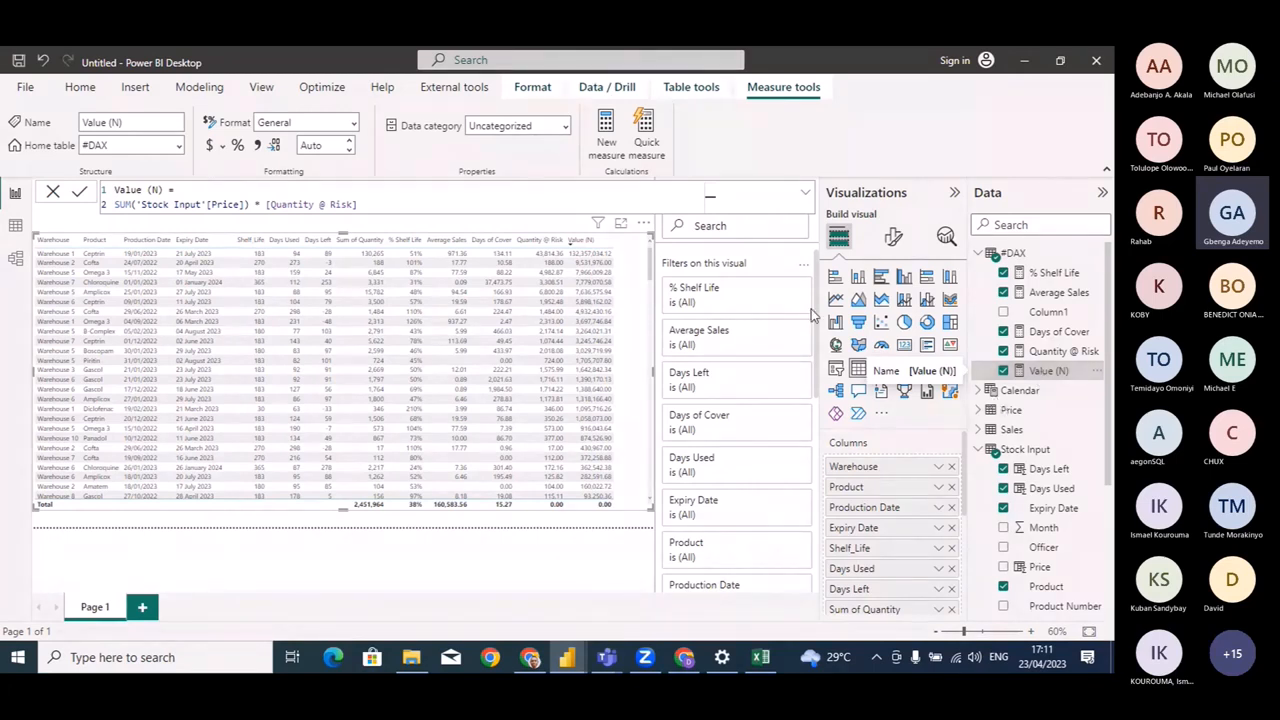
Create a new measure named Value ($) and begin its formula with DIVIDE, using [Value (N)] as the numerator.
click(605, 143)
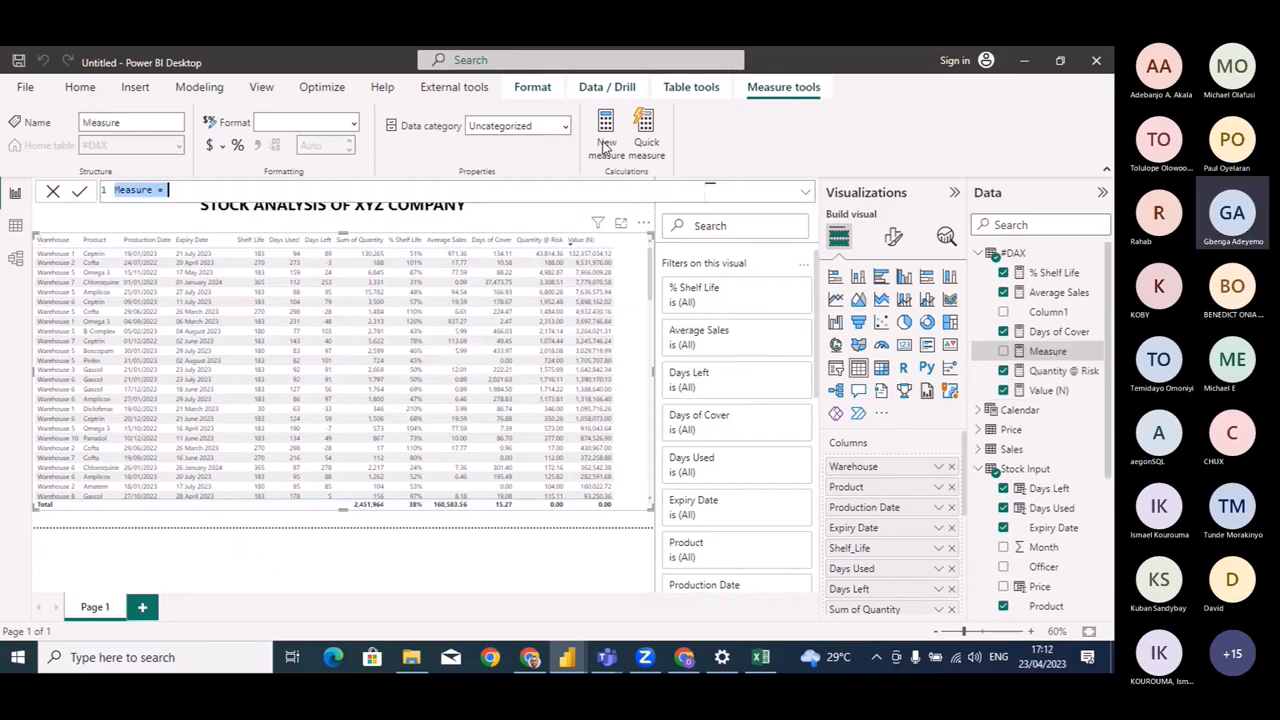
key(BackSpace)
text(Value )
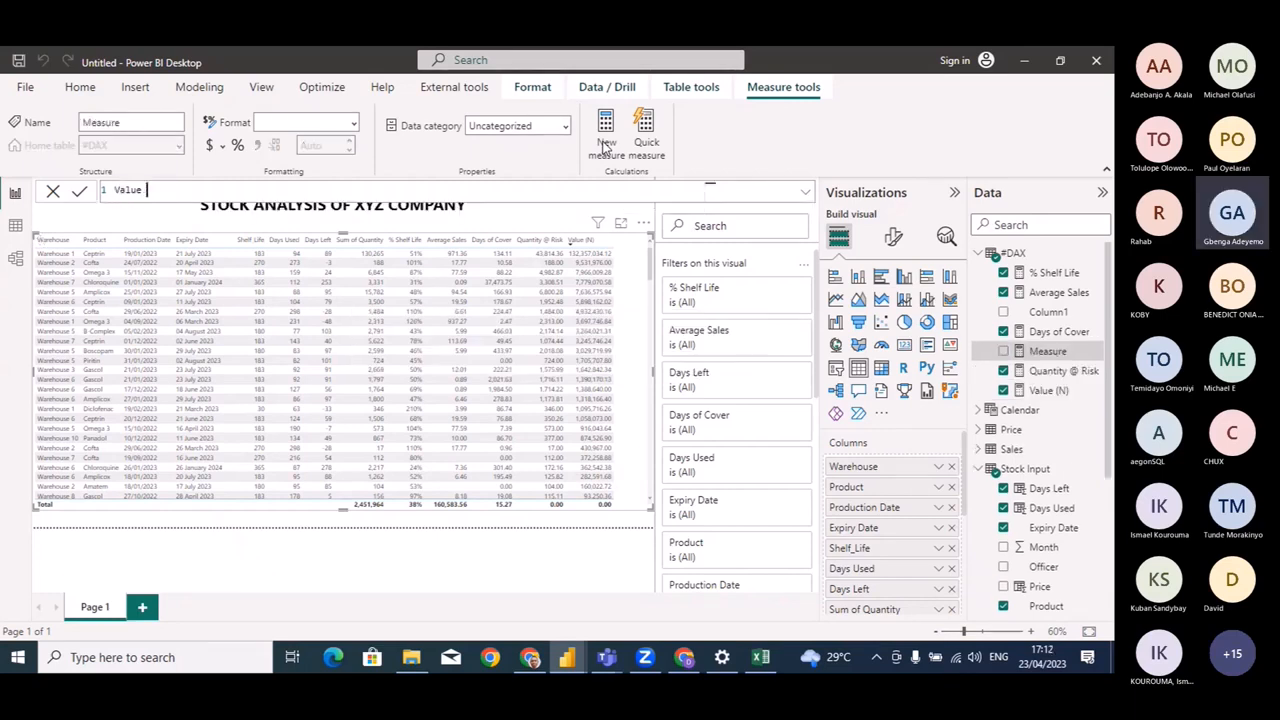
text(()
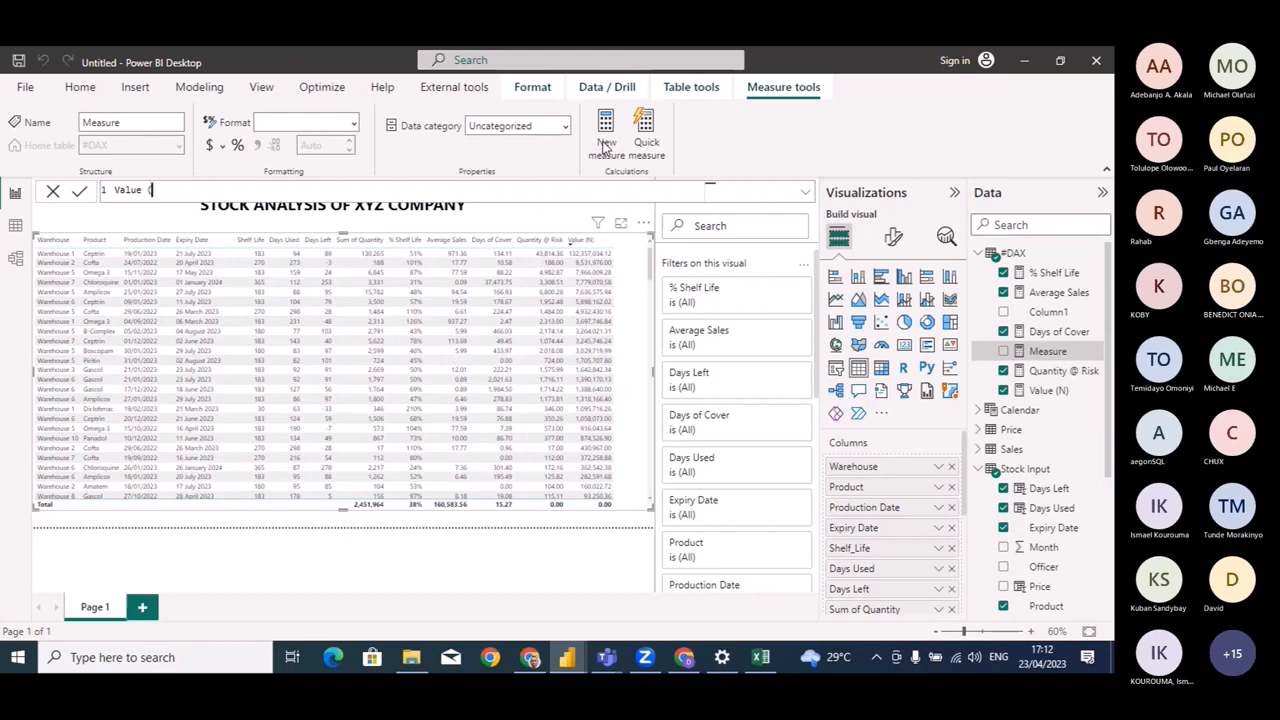
text($) =)
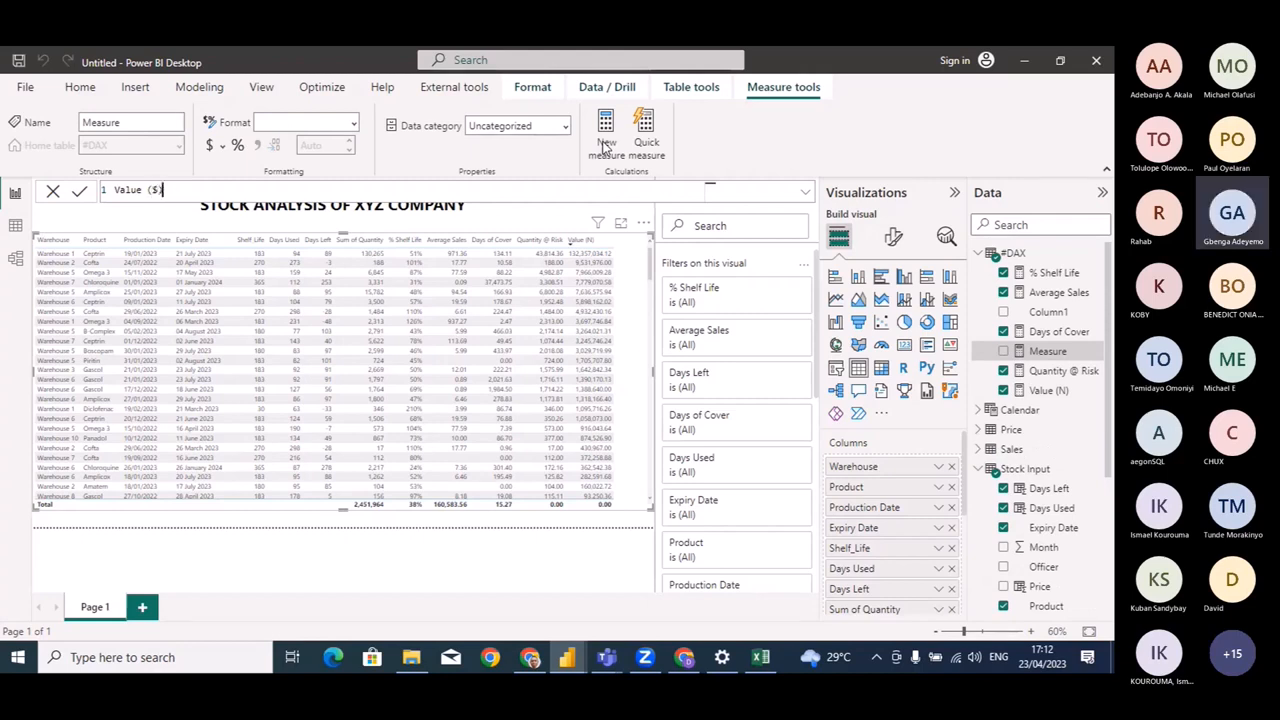
key(shift+Return)
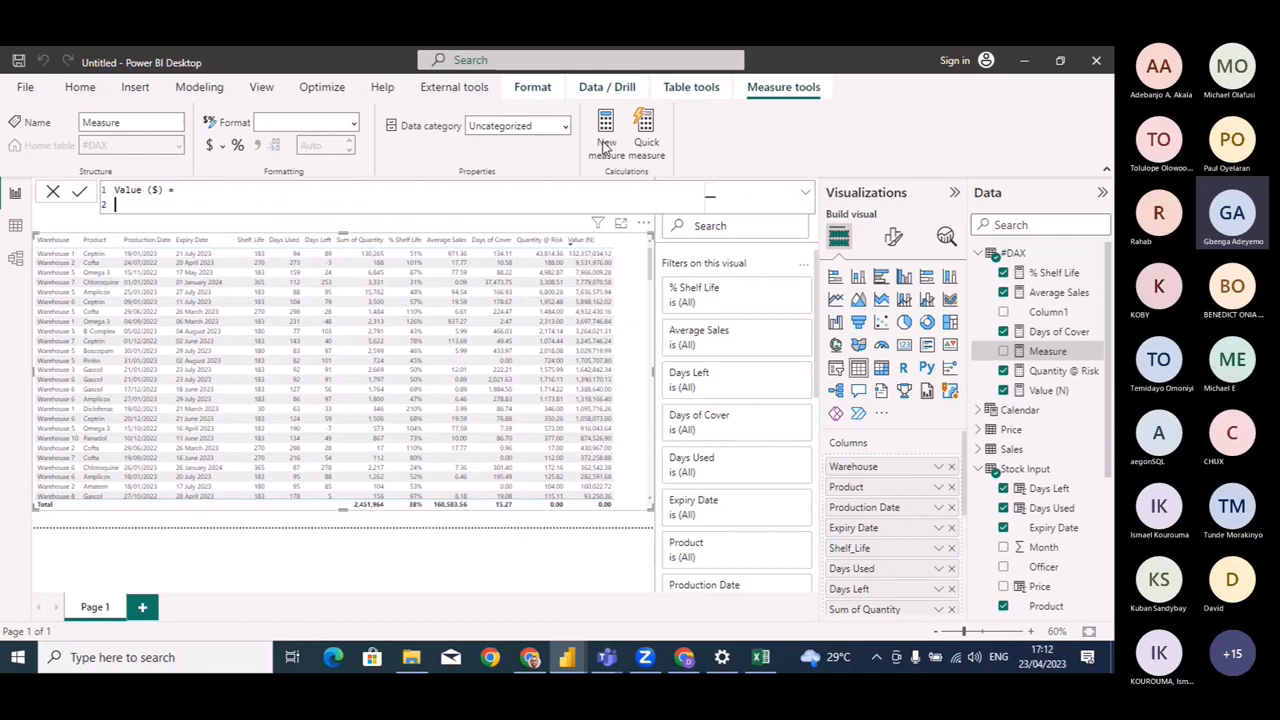
text(divide)
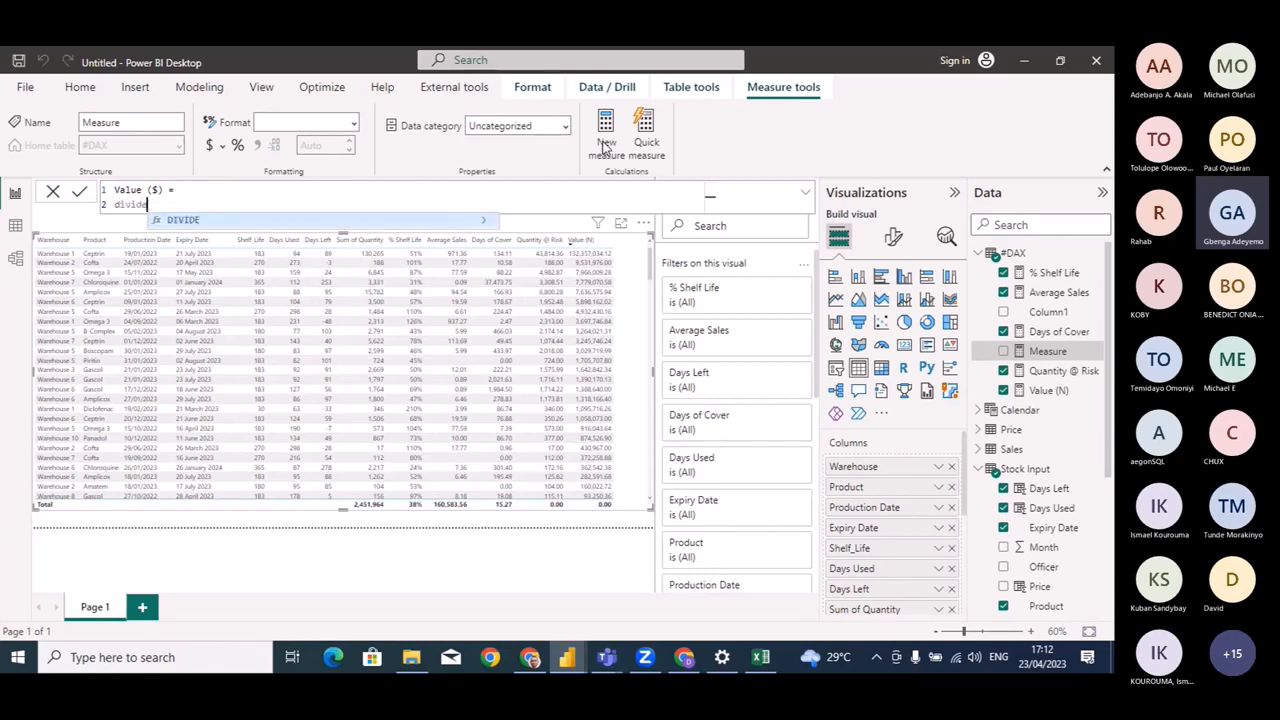
key(Tab)
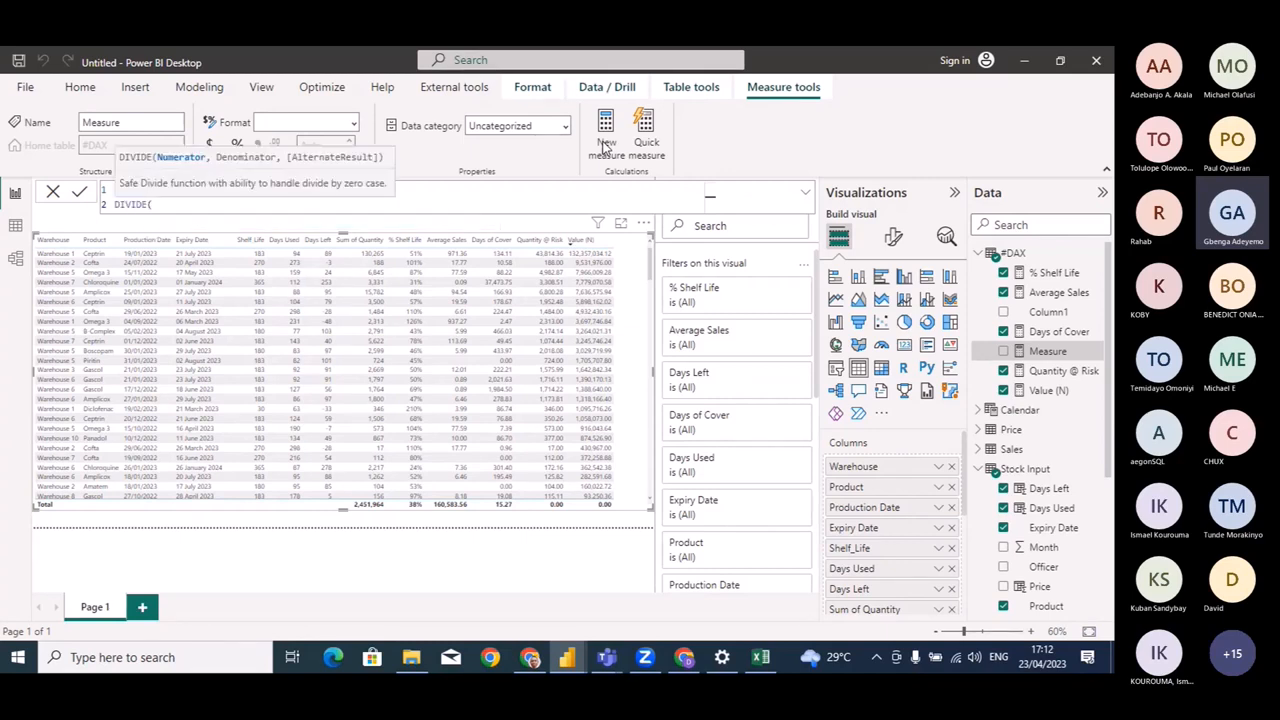
key(shift+Return)
text(val)
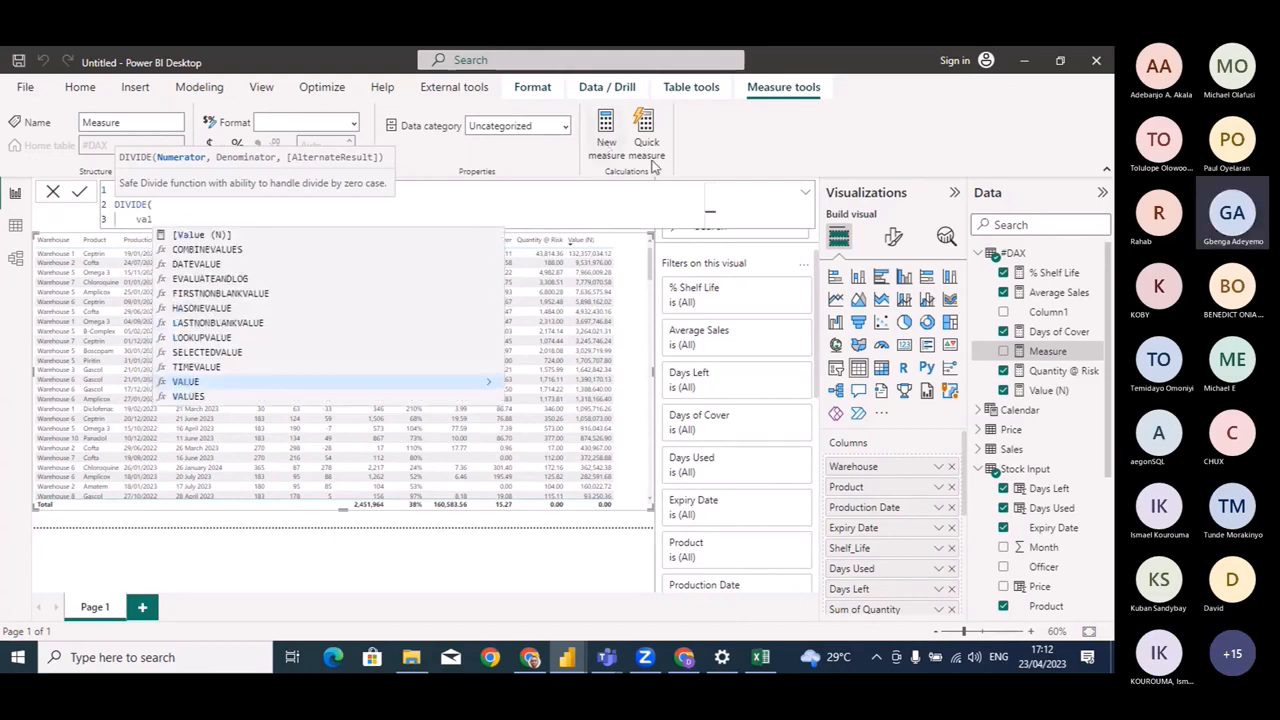
click(256, 233)
text(,)
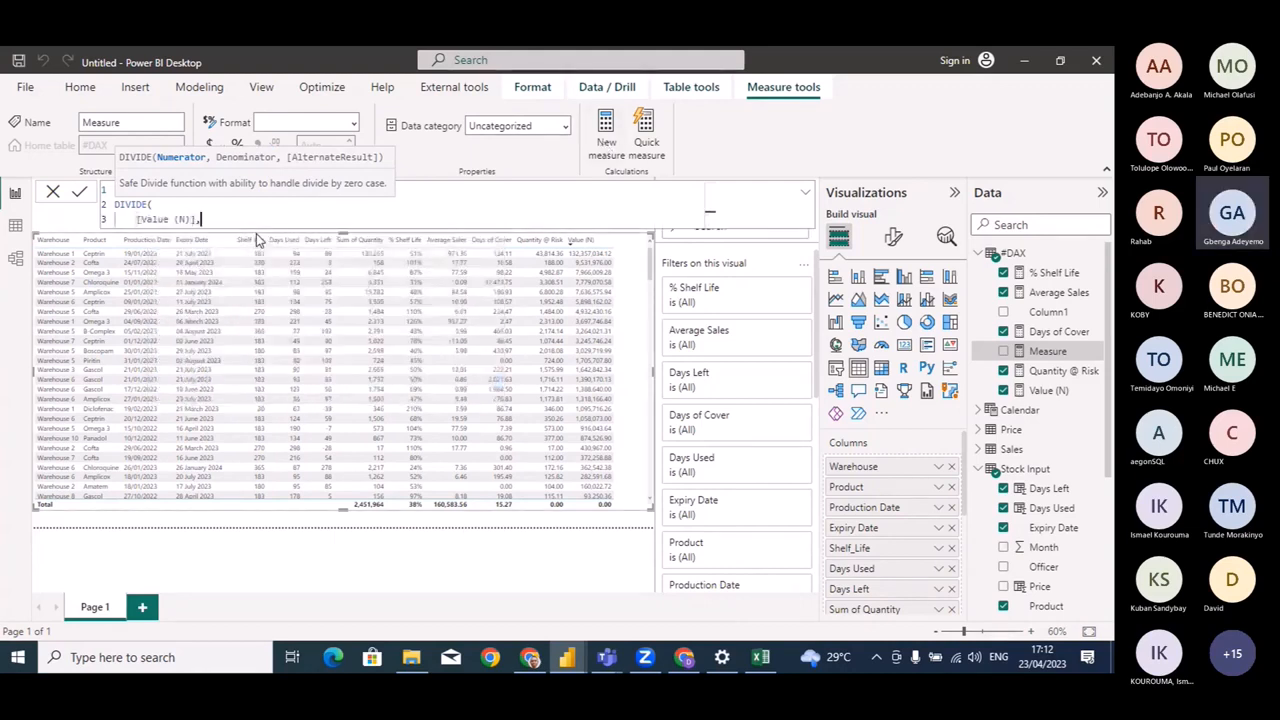
Switch to Chrome and refresh the "dollar to naira" search results to check the exchange rate, then return to Power BI.
click(533, 658)
click(365, 58)
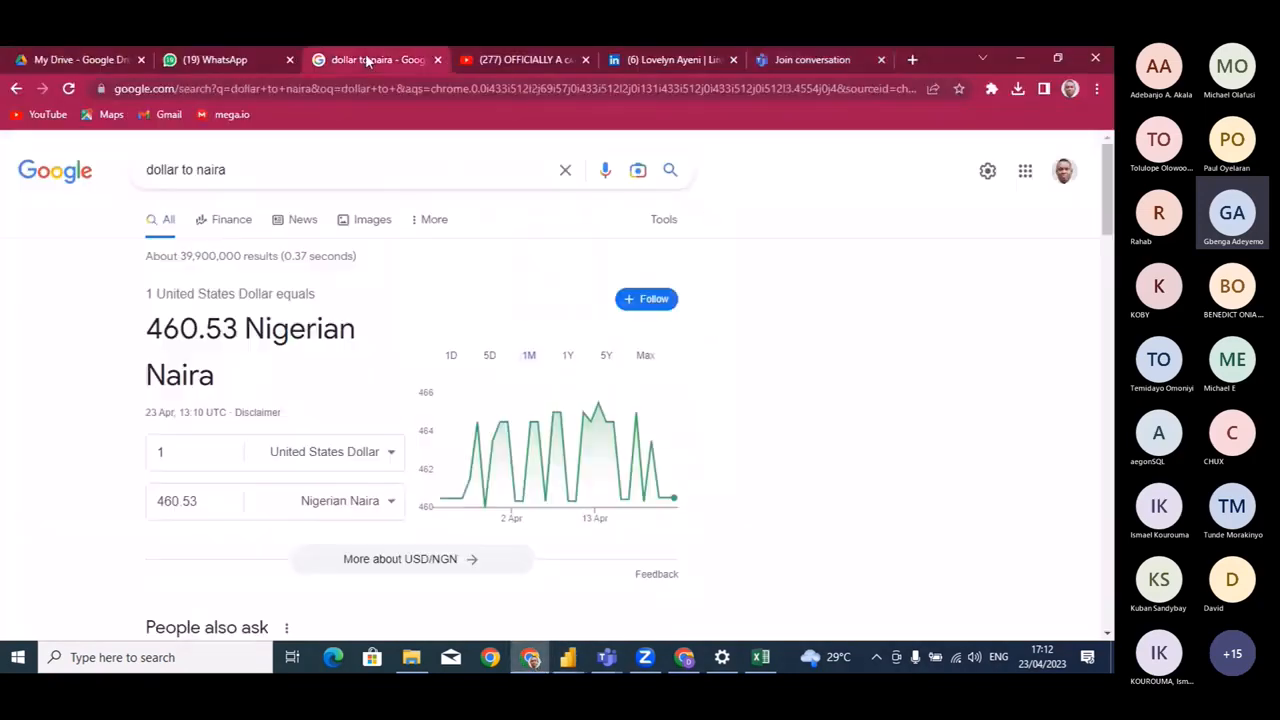
click(68, 90)
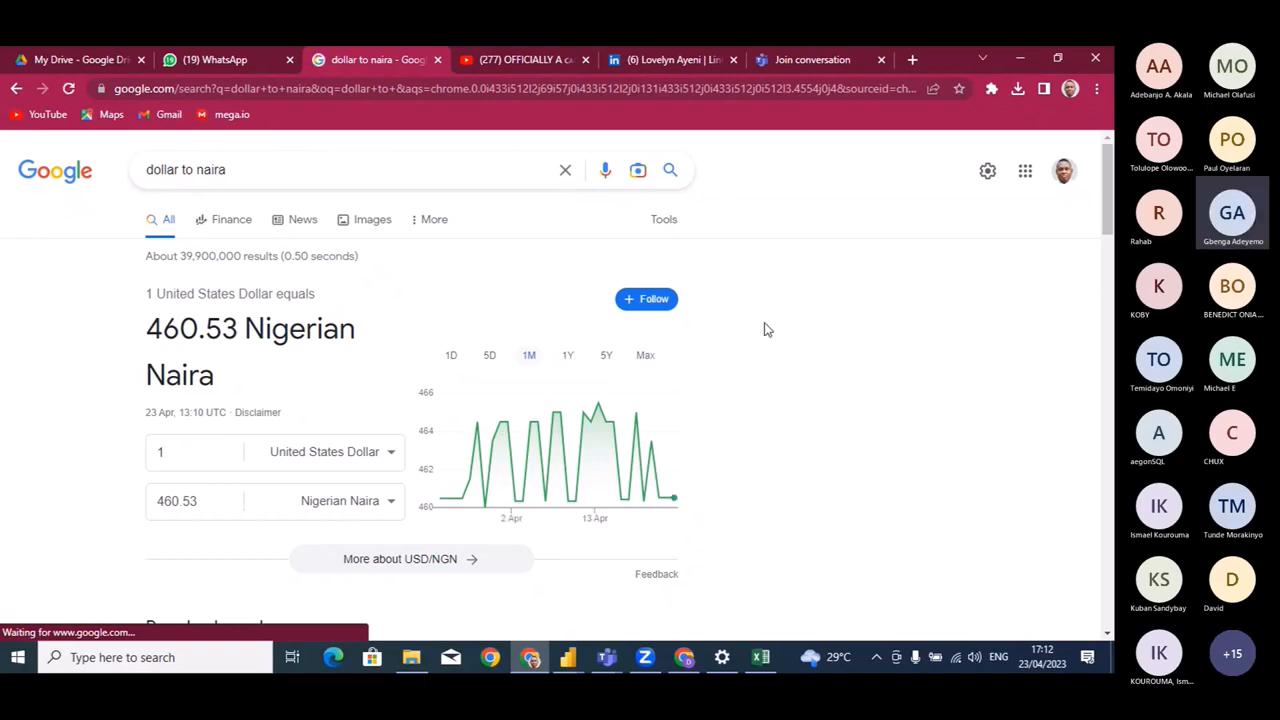
click(1020, 63)
Complete the Value ($) formula with 460.53 as the denominator and 0 as the alternate result, and commit the measure.
click(380, 221)
text(46)
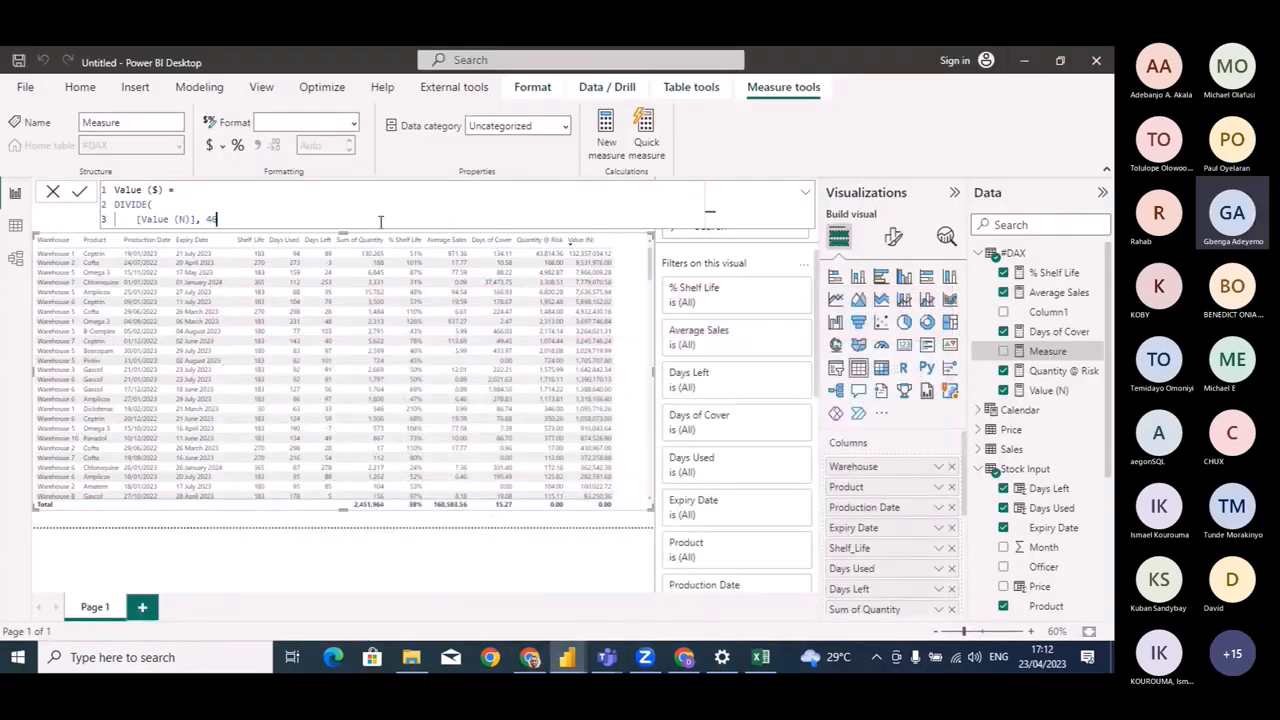
text(0.53)
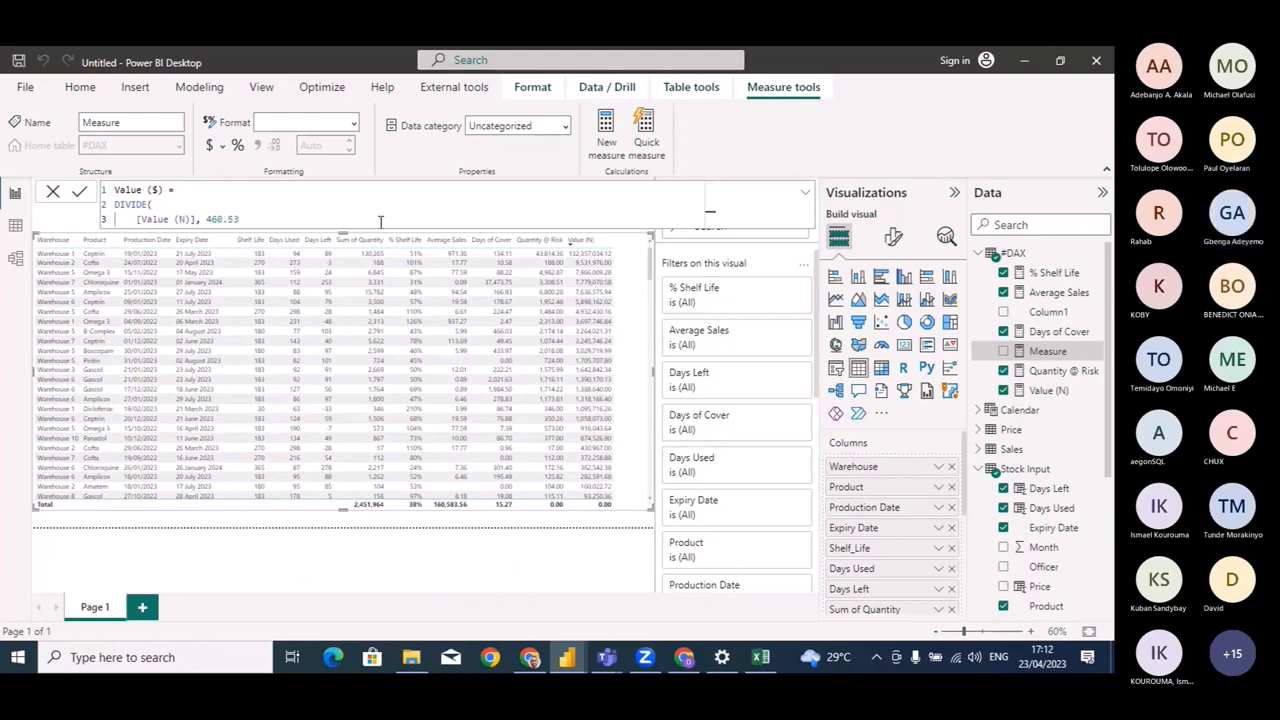
text(, 0)
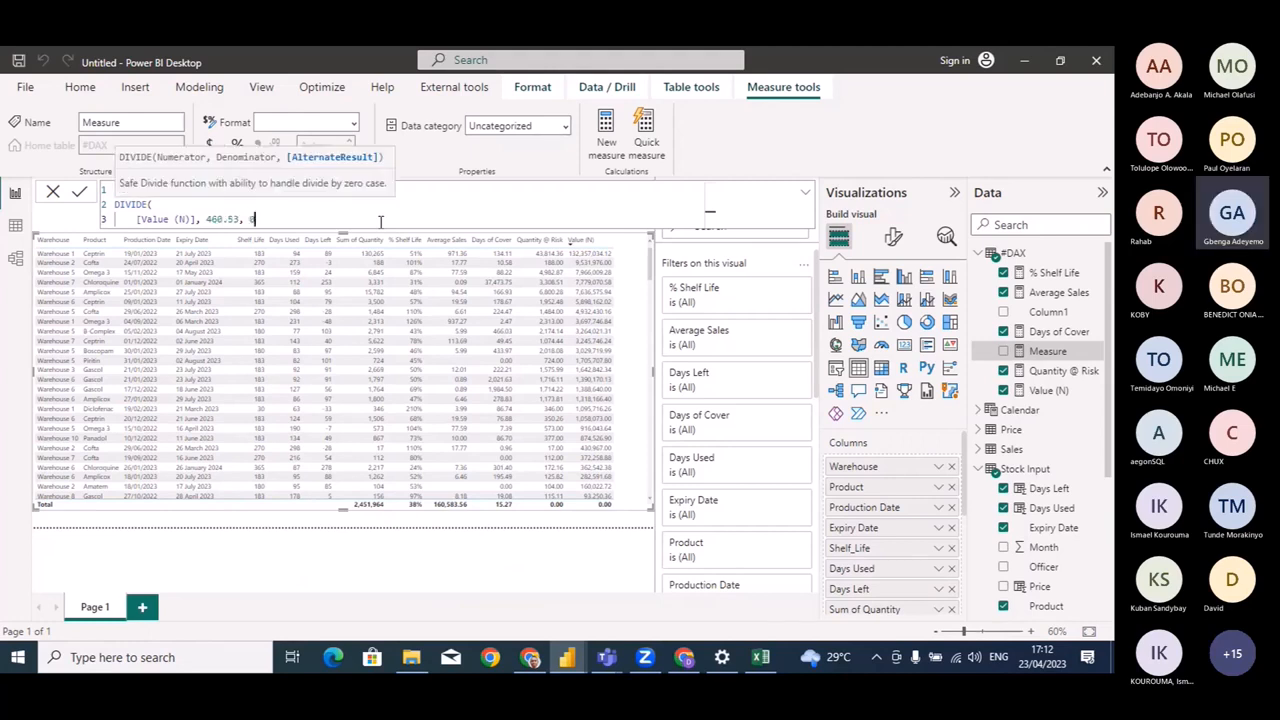
text())
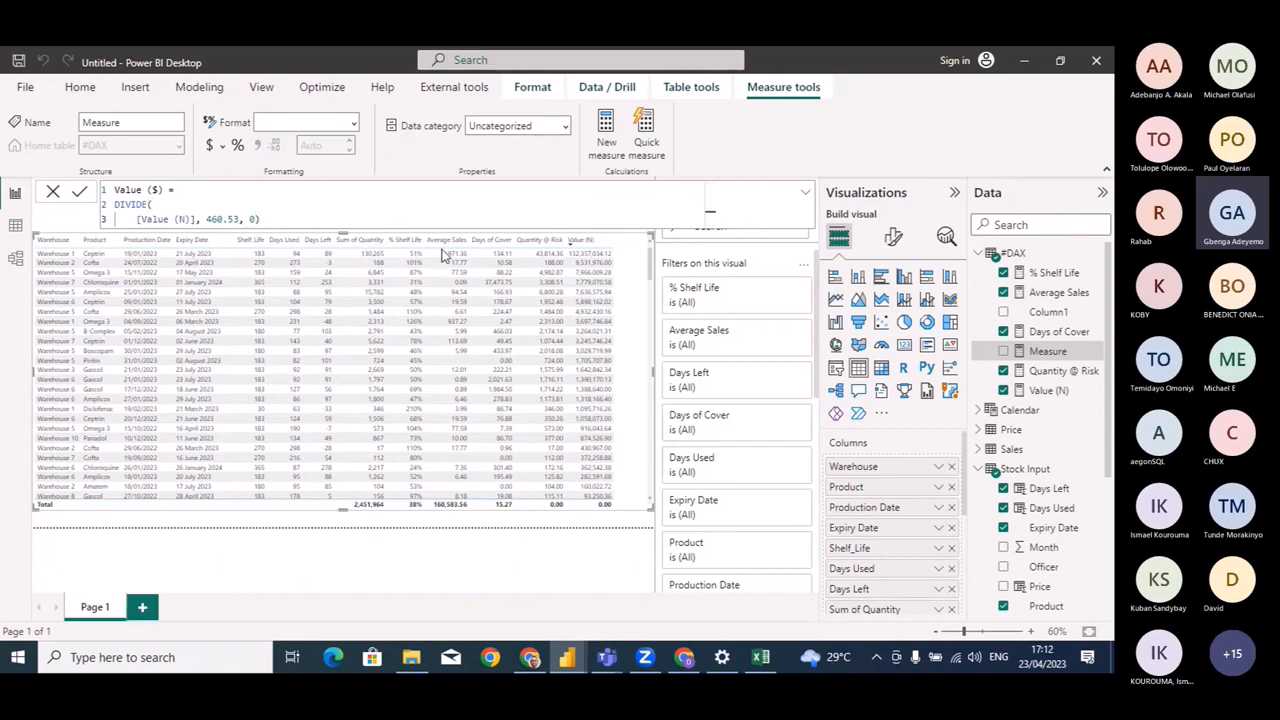
key(Return)
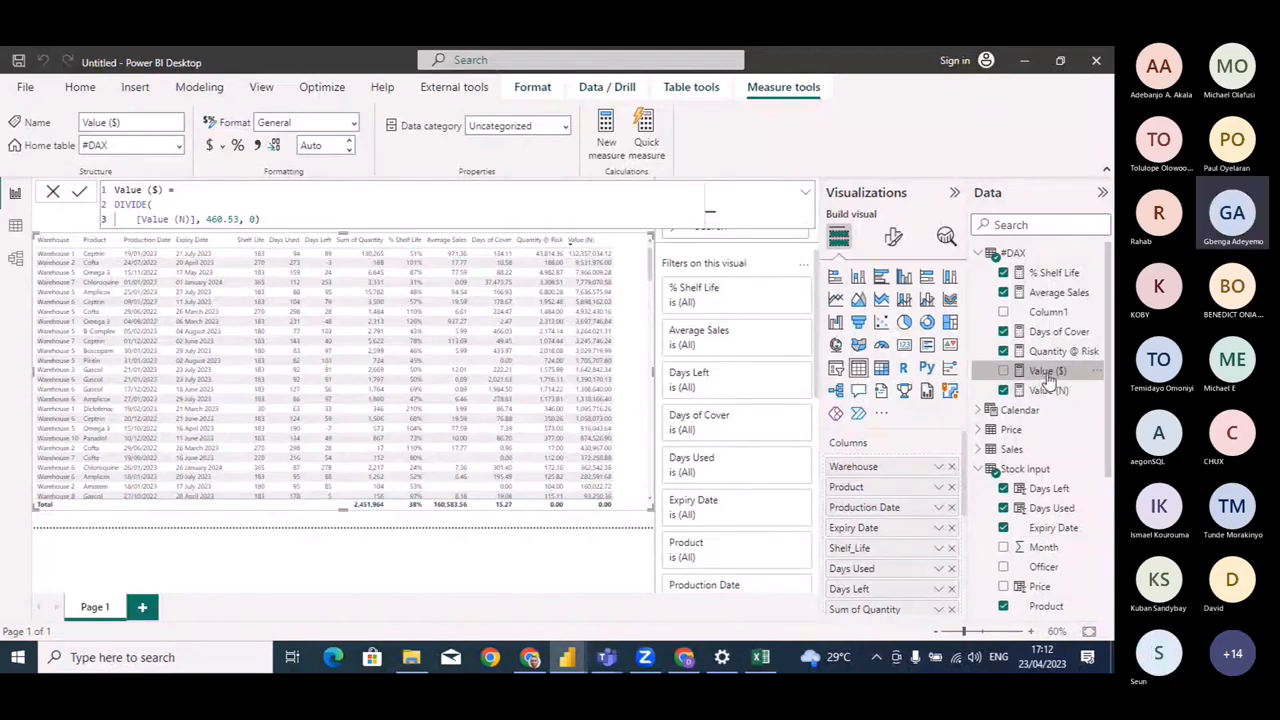
Add the Value ($) measure to the stock analysis table, close the formula editor and extend the table down to the page's lower edge.
drag(1048, 378, 650, 323)
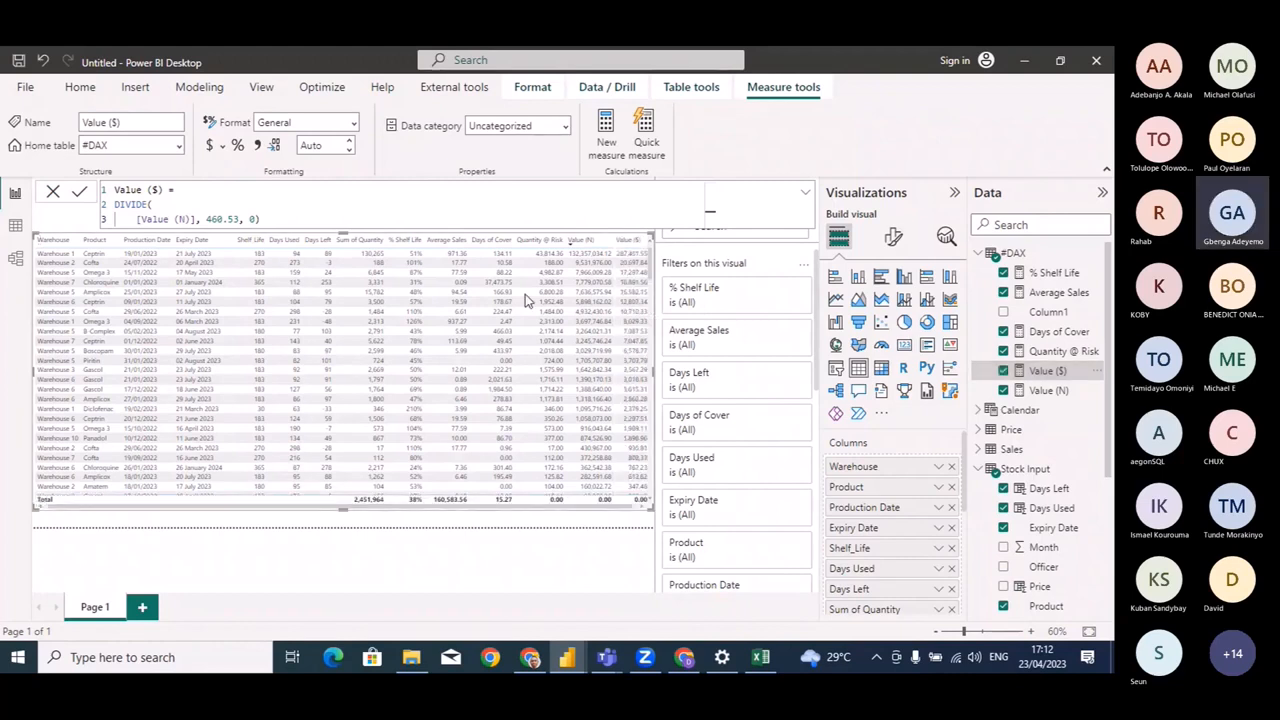
click(53, 191)
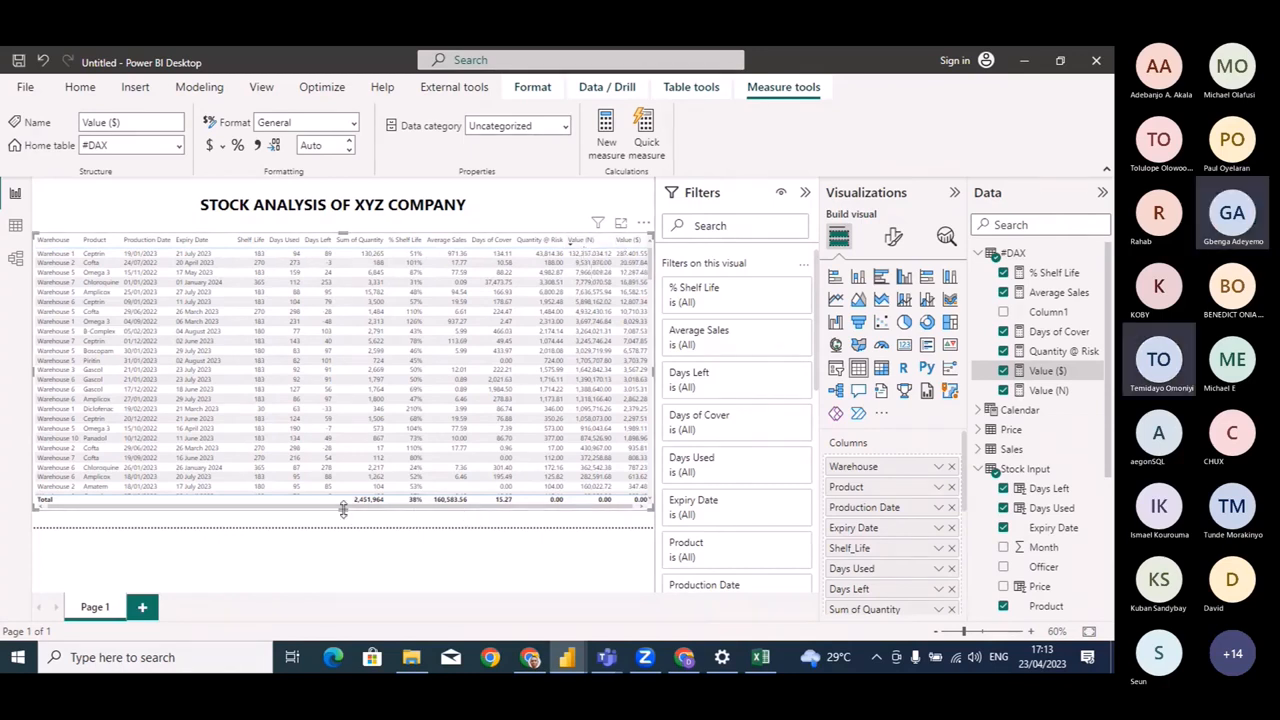
drag(343, 509, 347, 527)
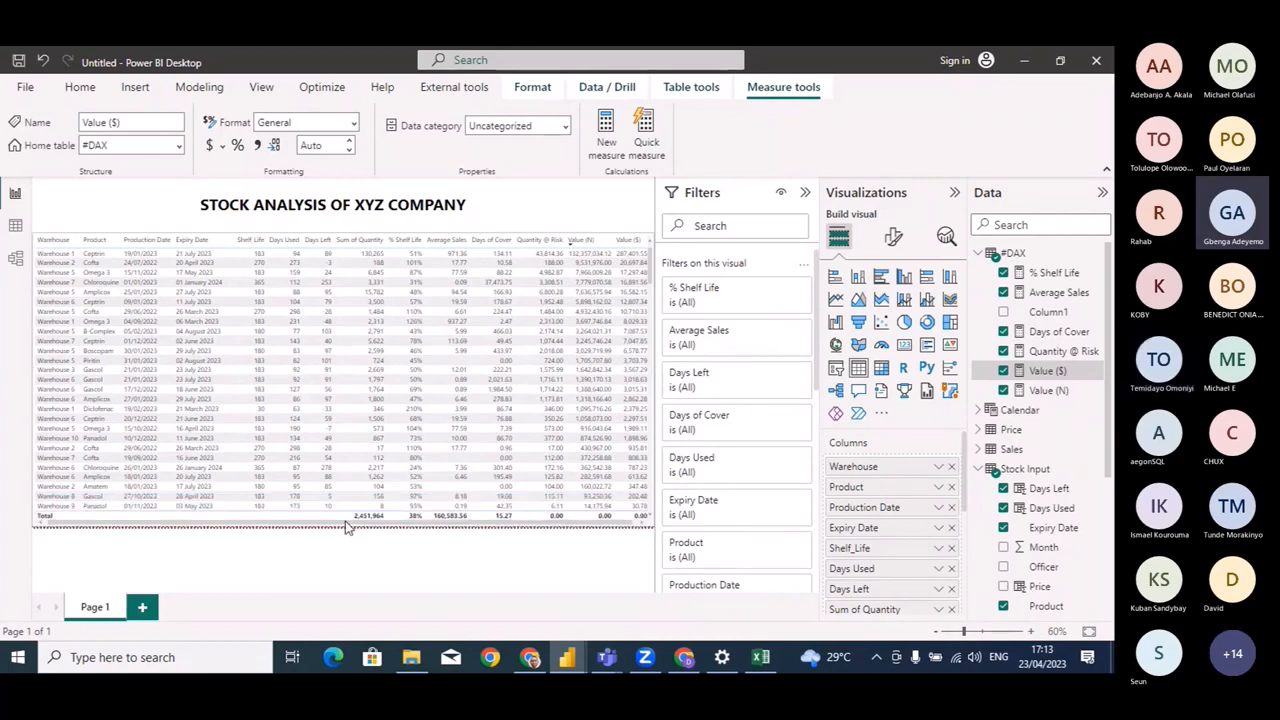